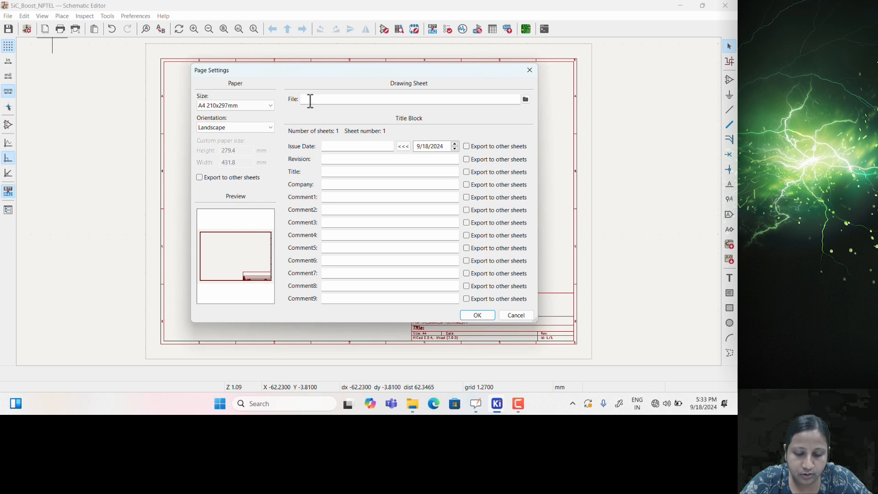
Fill the title block: today's date, revision 0.0, title 'SiC based Boost Converter', company Indian Institute of Technology Mandi
click(402, 147)
click(351, 161)
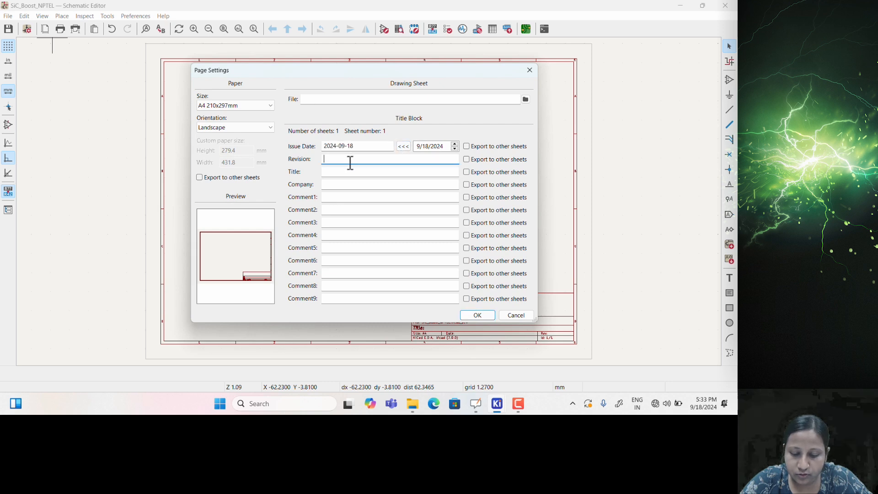
click(351, 170)
text(Indian Institue of Tec)
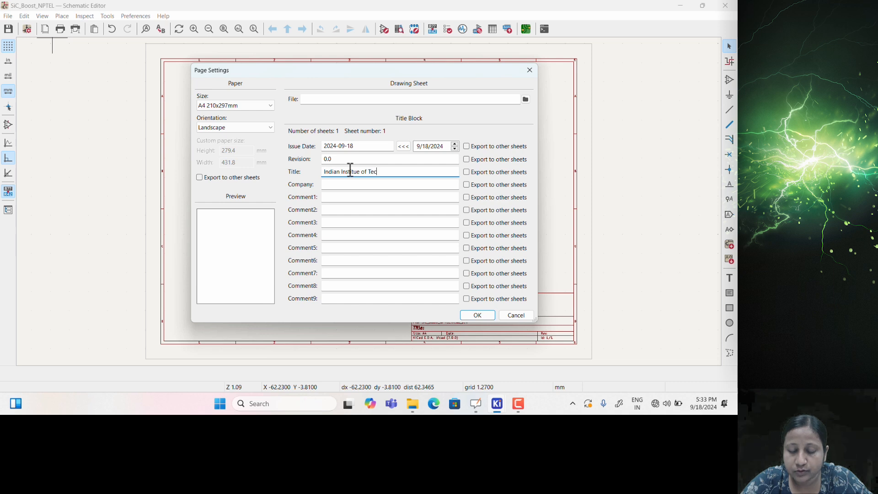
text(hnology Mandi)
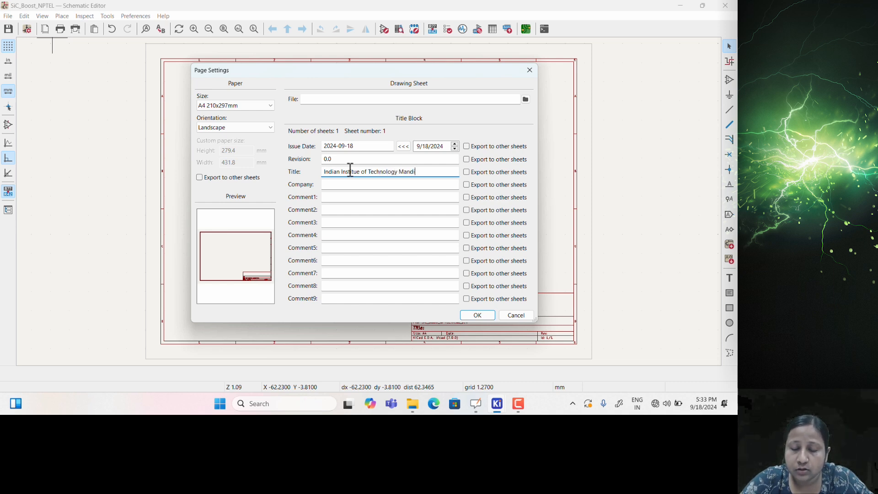
key(ctrl+a)
key(ctrl+x)
click(370, 183)
key(ctrl+v)
click(352, 171)
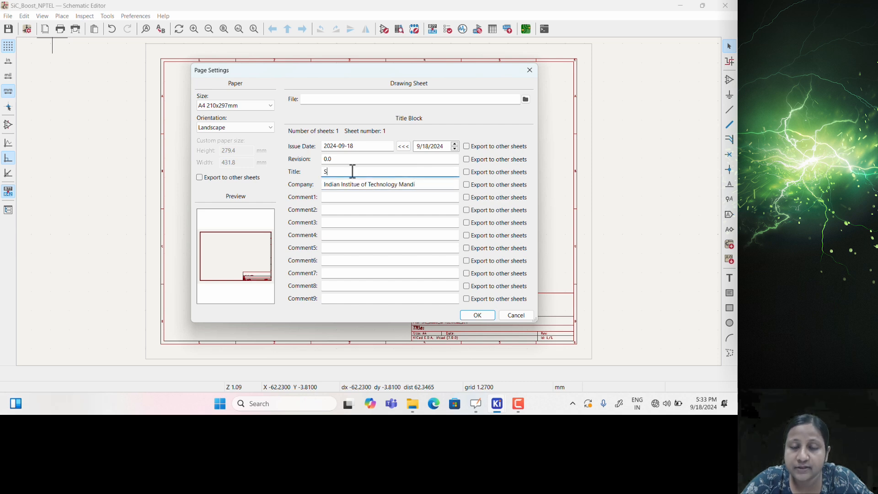
text(SiC based)
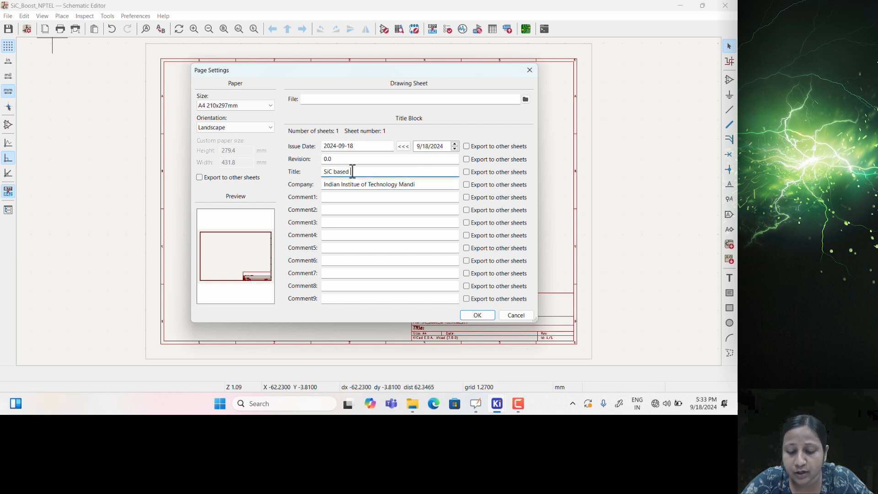
text( Boost)
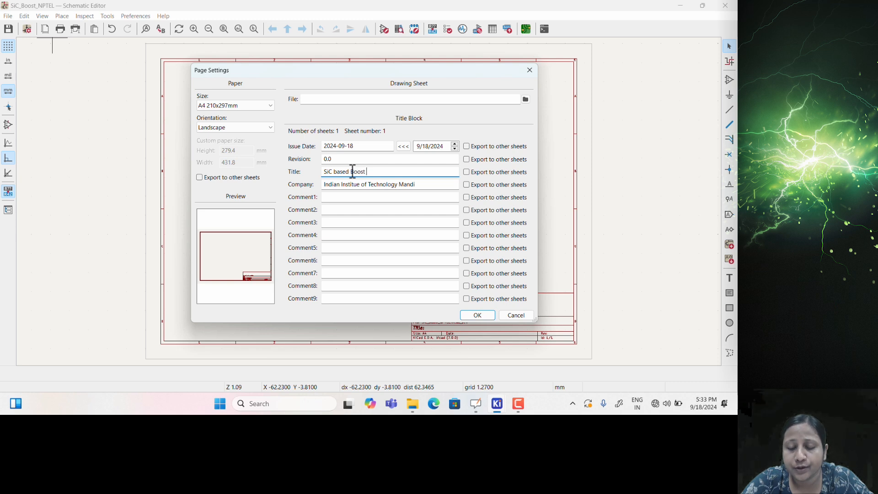
text( Converter)
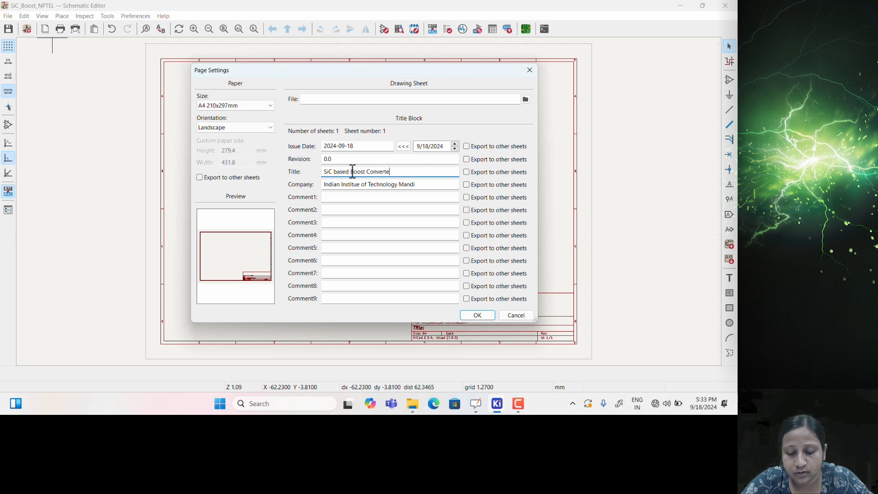
click(477, 314)
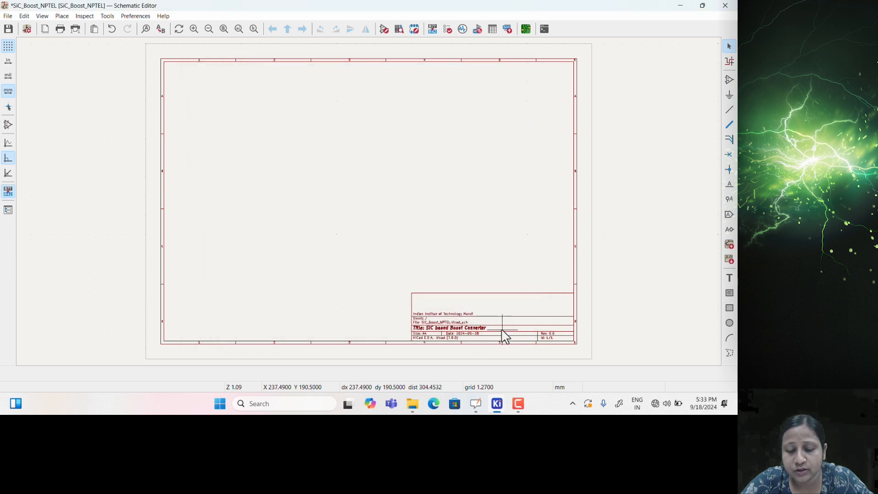
Zoom in to check the filled title block, recentre the full sheet and start adding a symbol
scroll(514, 337, up, 1)
scroll(321, 185, up, 1)
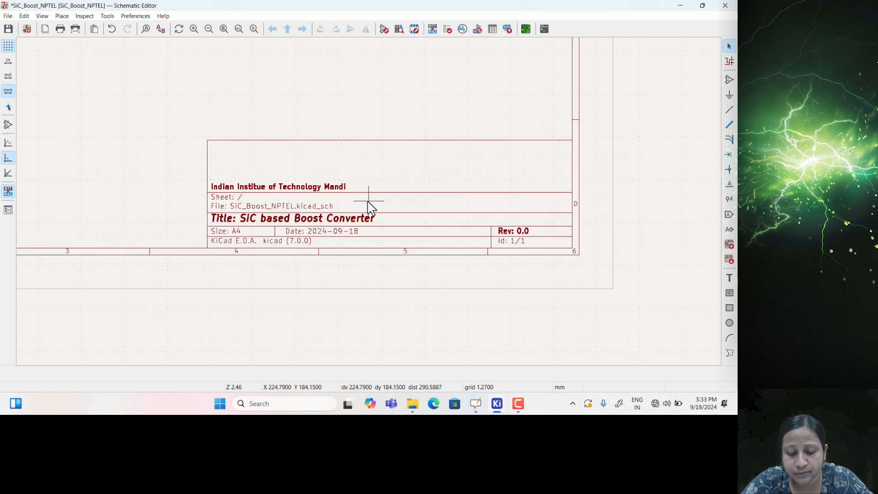
scroll(372, 209, up, 1)
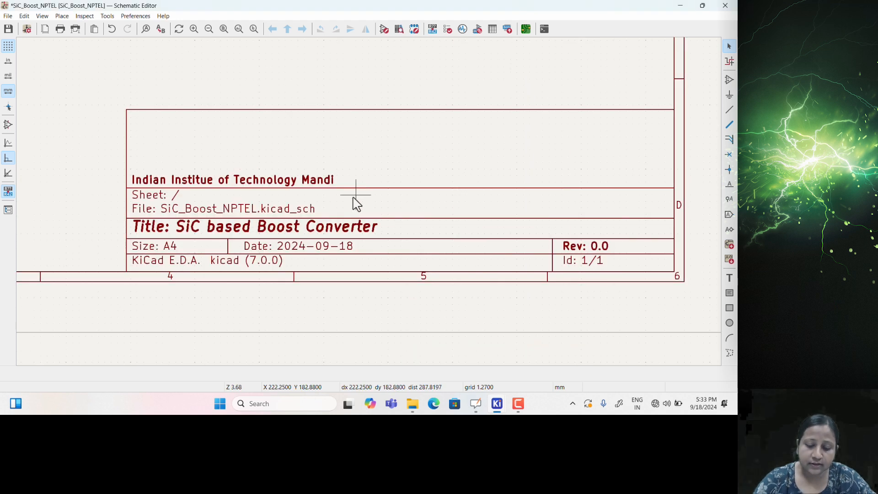
scroll(341, 206, down, 1)
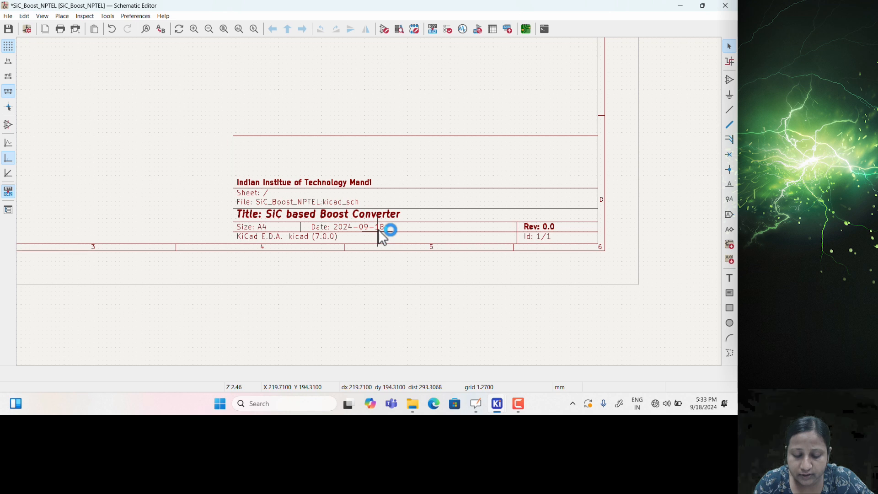
scroll(377, 229, down, 3)
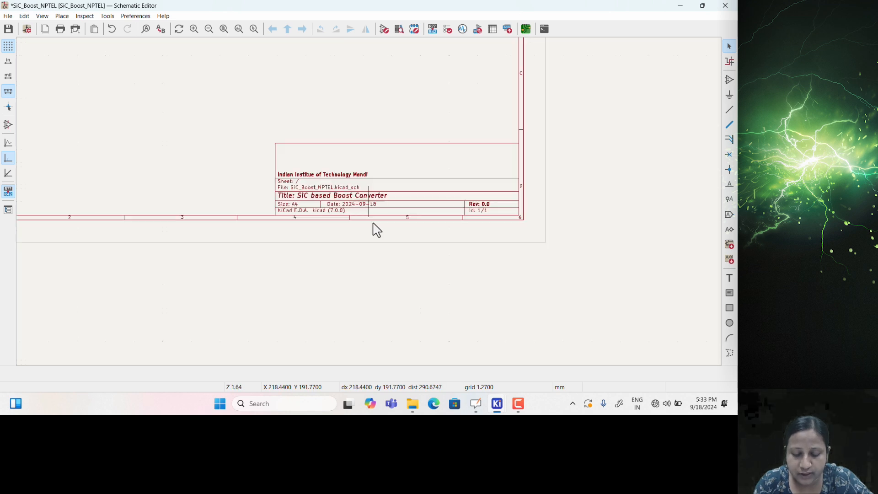
middle_drag(259, 148, 286, 237)
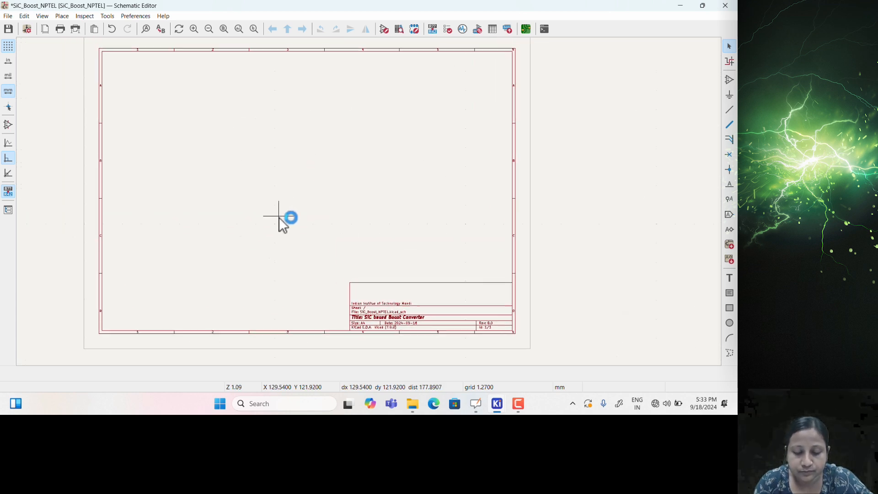
click(729, 80)
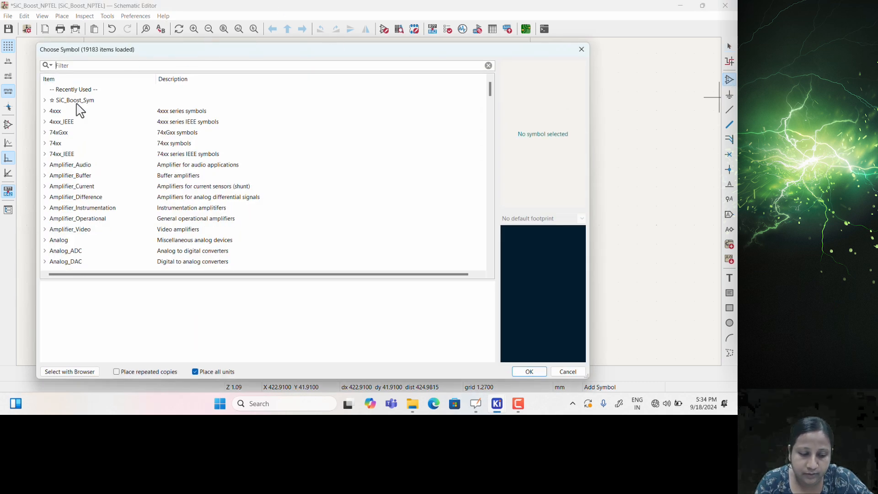
Place capacitor C1 (200PK220MEFC16X31.5) from SiC_Boost_Sym, rotated to stand vertical
click(46, 104)
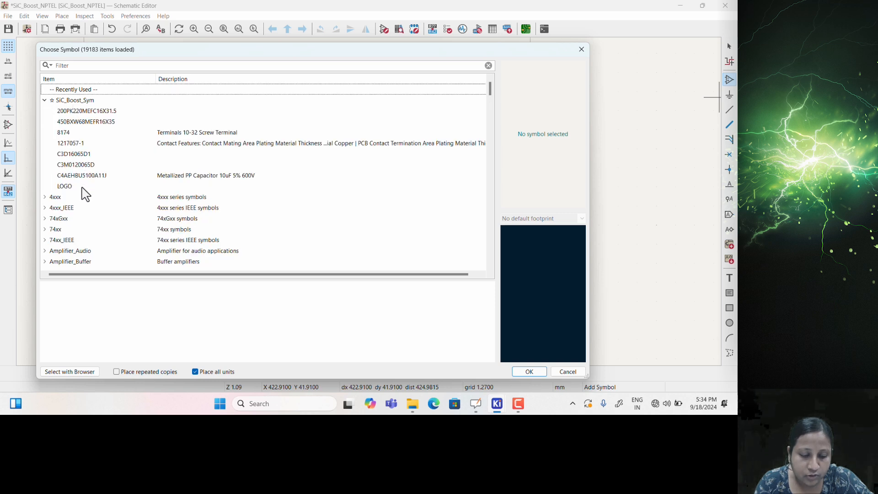
click(86, 112)
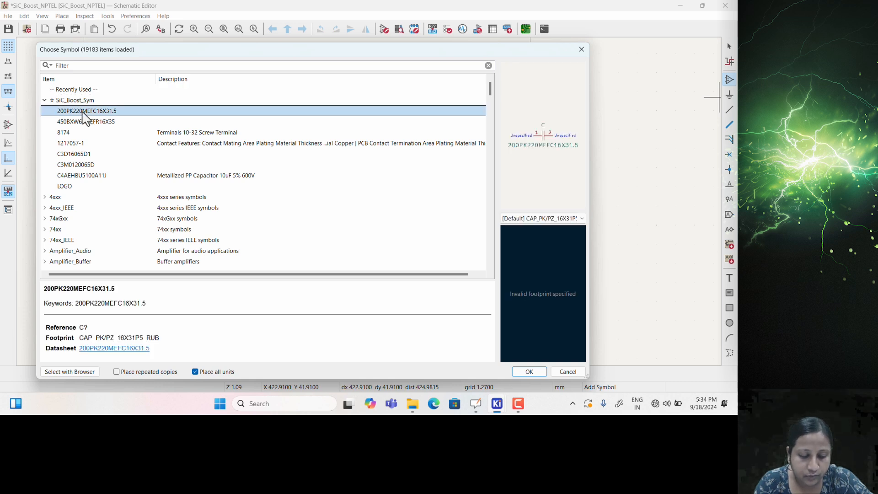
click(522, 369)
scroll(198, 145, up, 3)
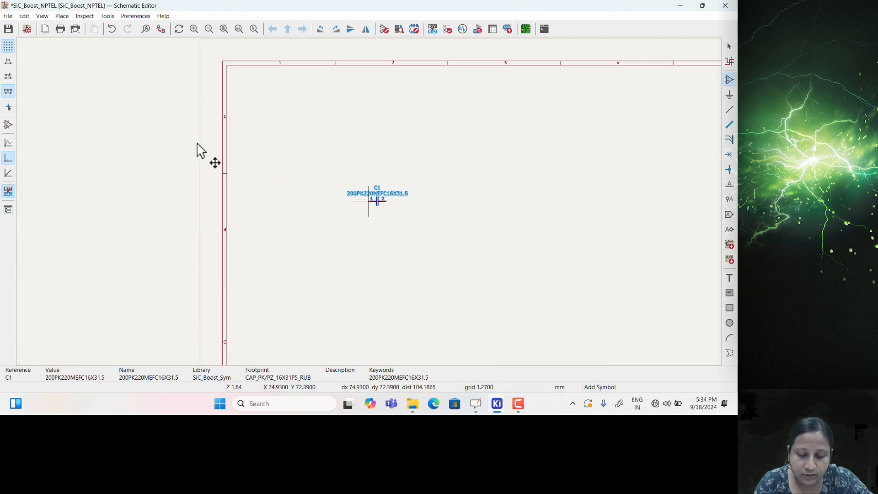
key(r)
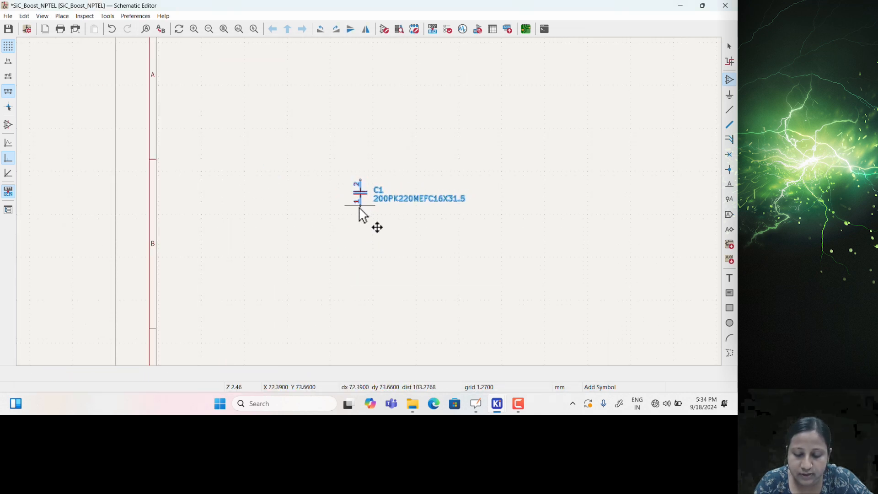
scroll(369, 209, down, 2)
scroll(417, 212, up, 2)
middle_drag(421, 231, 353, 239)
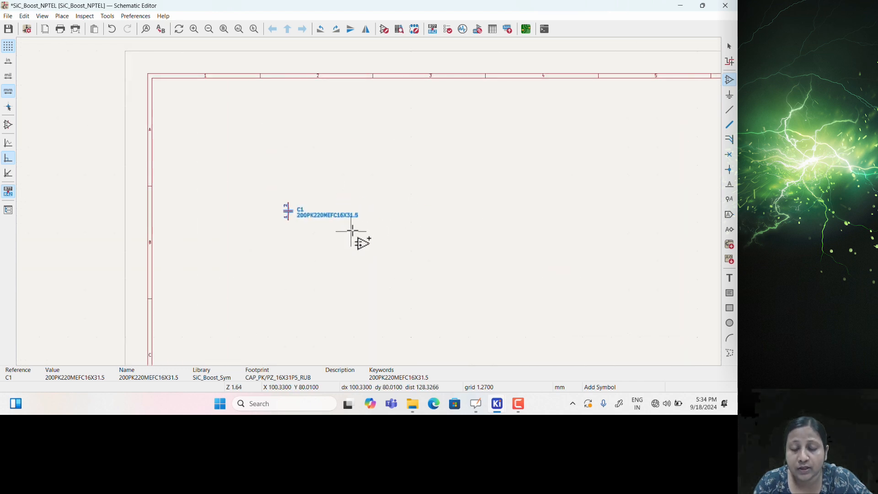
click(564, 183)
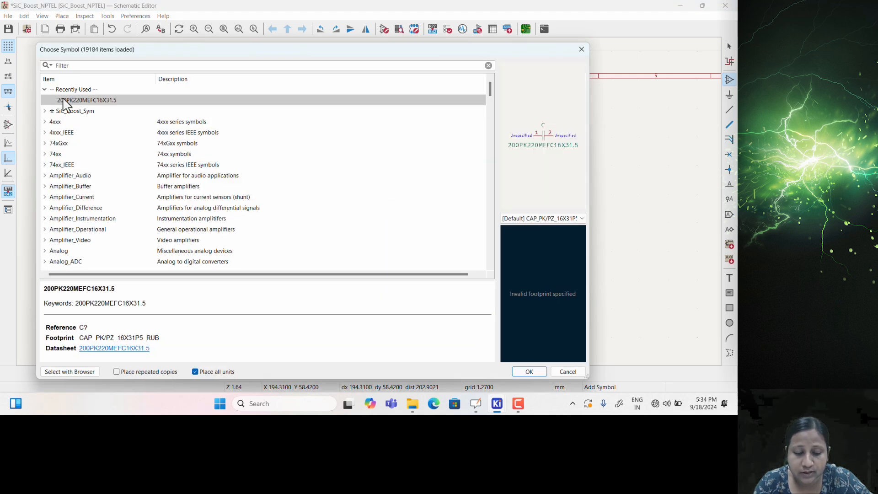
Place capacitor C2 (450BXW68MEFR16X35), rotated upright, toward the right of the sheet
click(45, 112)
click(75, 132)
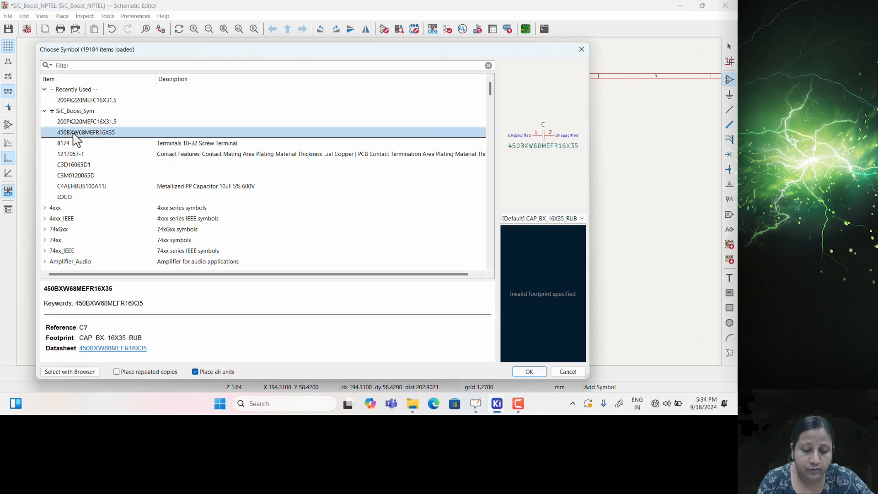
click(519, 373)
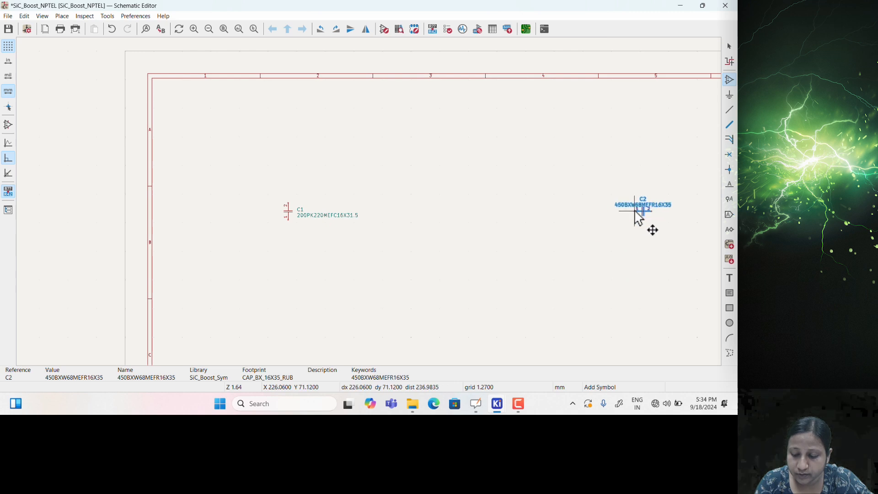
key(r)
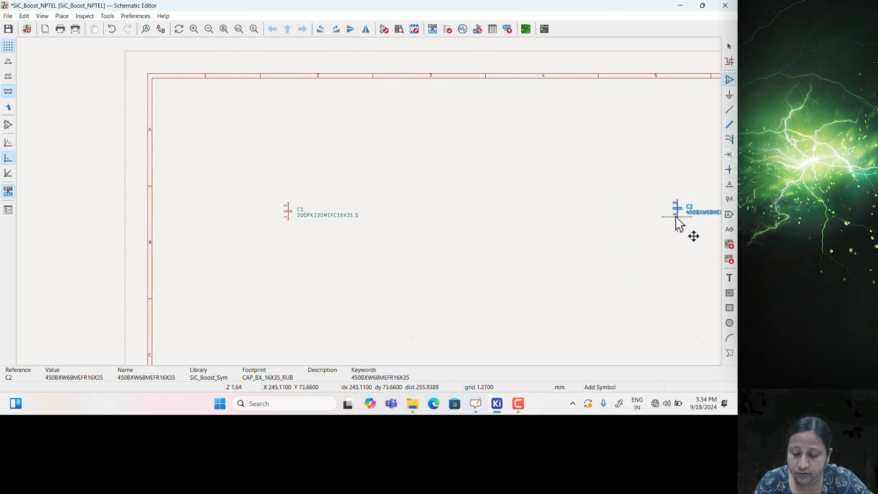
click(677, 223)
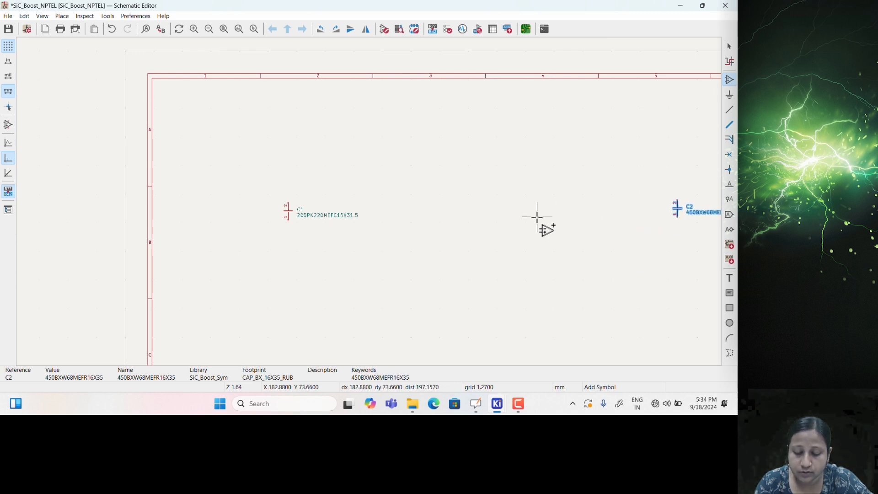
Place two 8174 screw terminals: J1 near the top-left and J2 below it
click(366, 237)
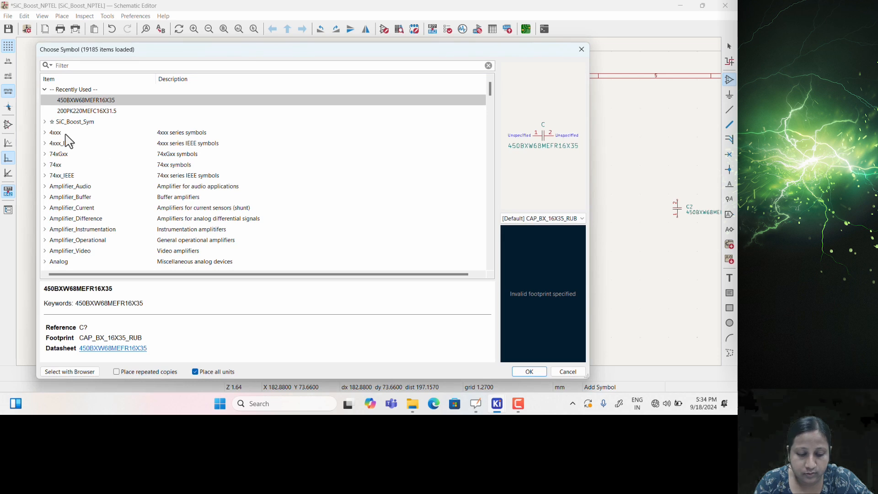
click(45, 122)
click(66, 157)
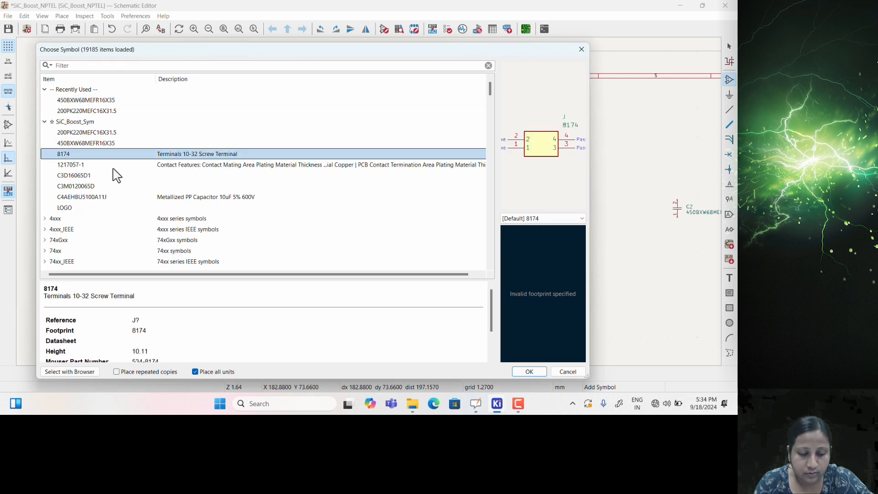
click(526, 371)
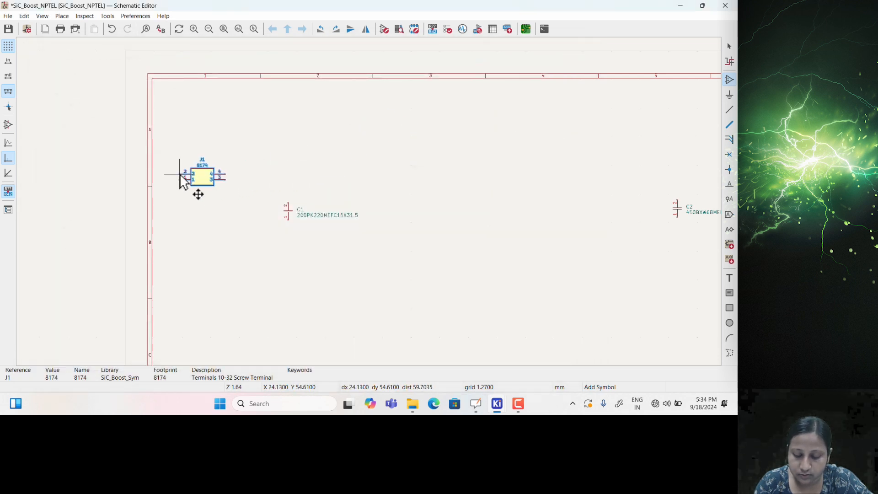
click(184, 180)
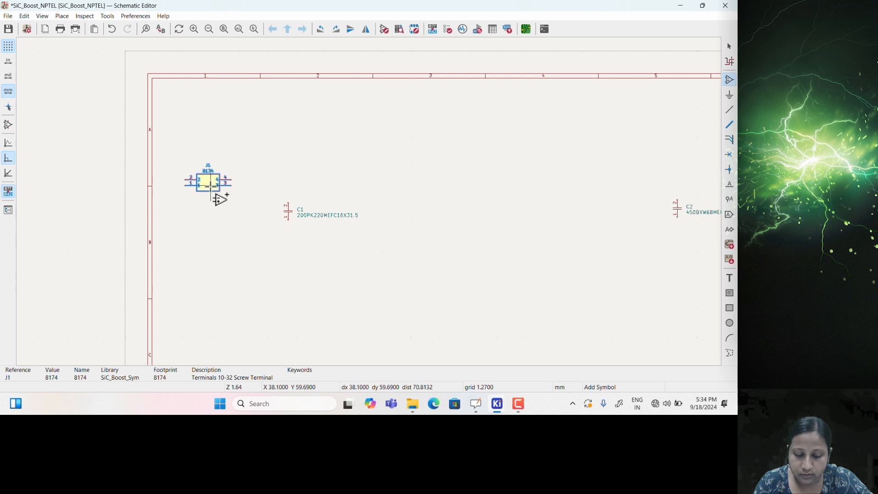
click(205, 247)
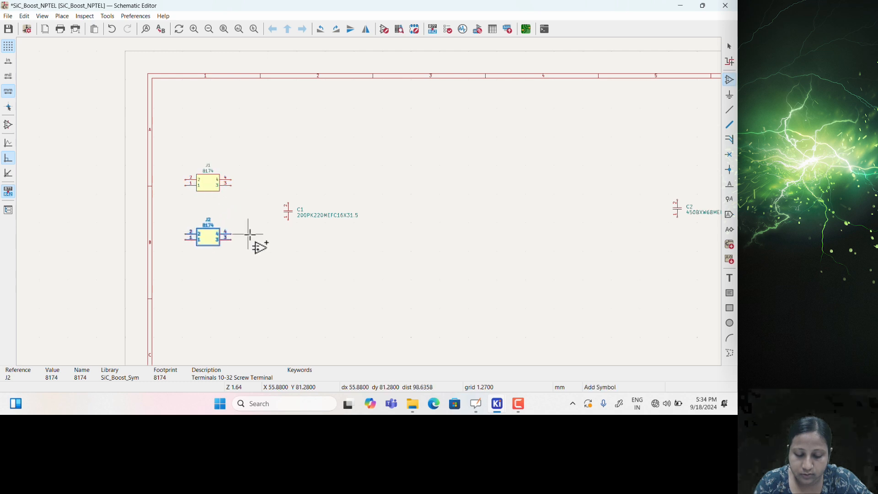
Place two 1217057-1 connectors, J3 and J4, stacked to the right of C2
click(433, 227)
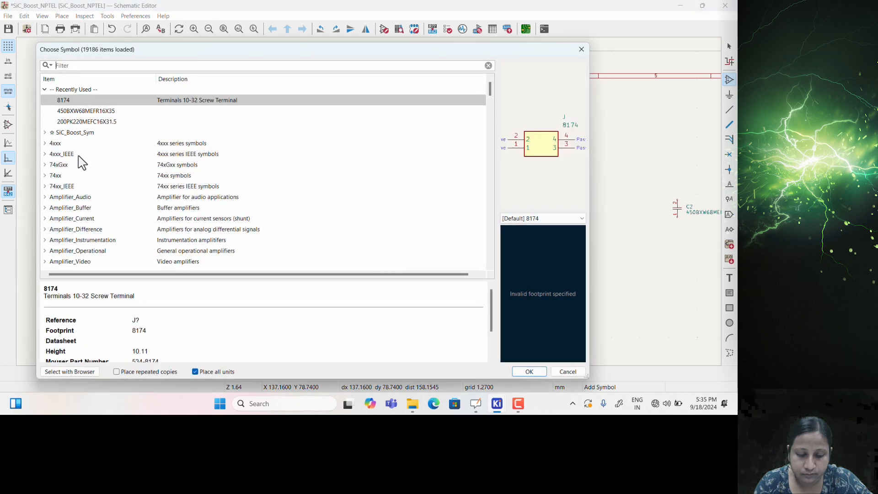
click(45, 133)
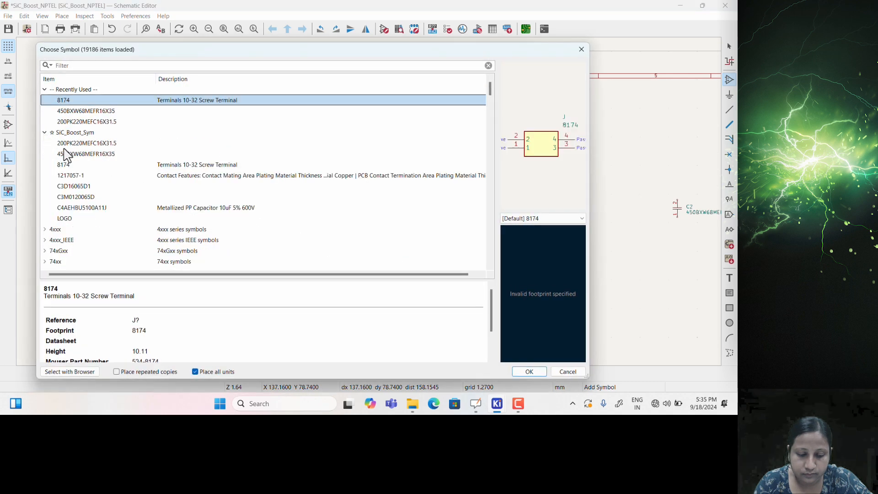
click(72, 175)
click(529, 372)
middle_drag(506, 200, 306, 254)
click(508, 225)
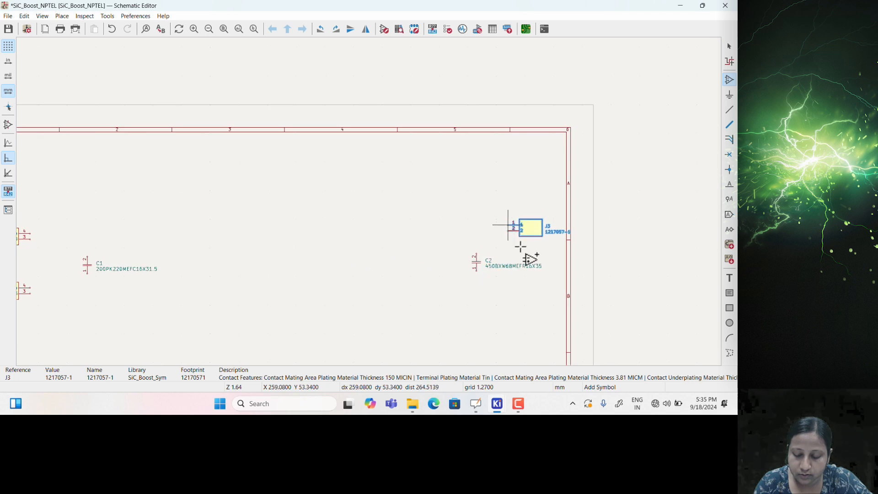
key(ctrl+d)
click(511, 308)
middle_drag(332, 301, 443, 270)
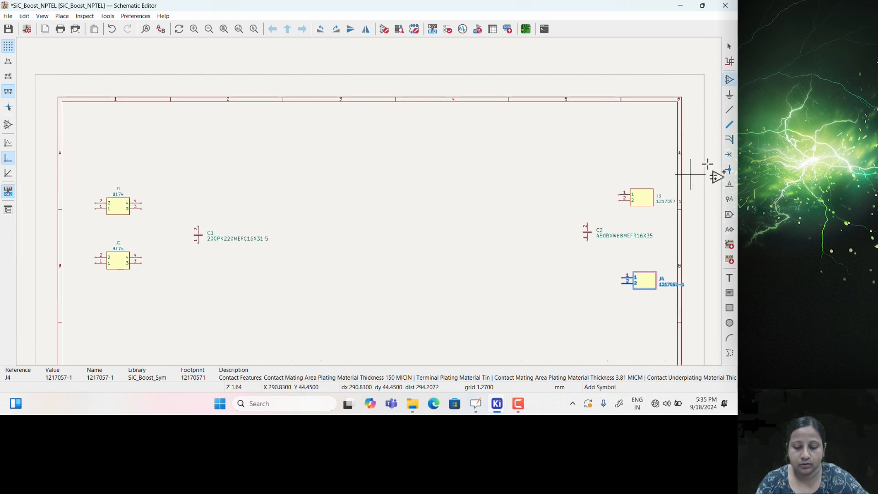
click(424, 212)
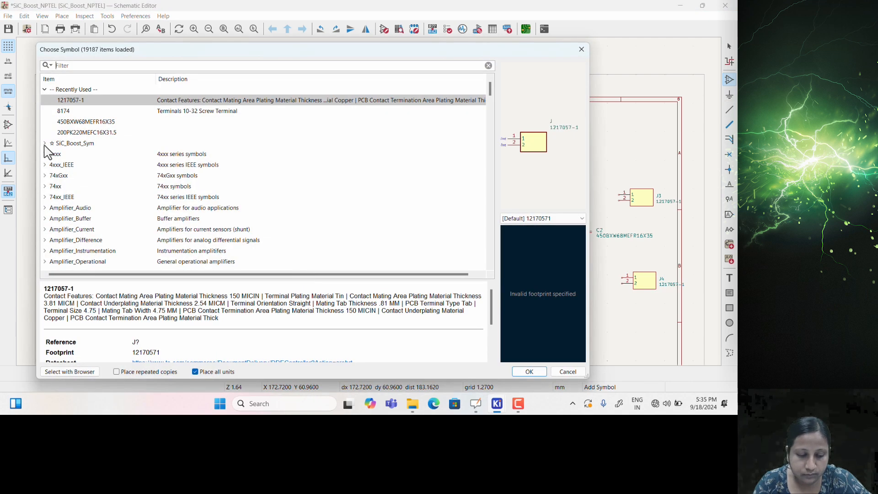
Place diode D1 (C3D16065D1) from SiC_Boost_Sym near the top centre of the sheet
click(44, 143)
click(69, 198)
click(518, 373)
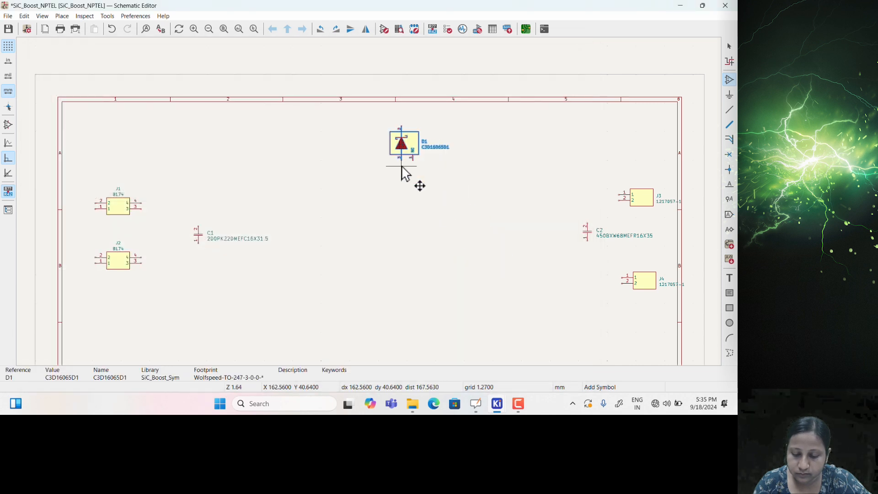
click(373, 192)
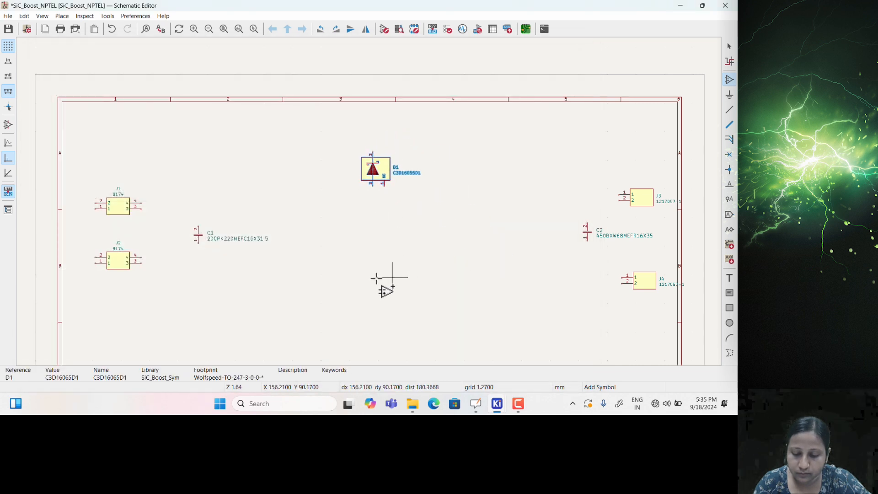
Place MOSFET Q1 (C3M0120065D) below diode D1
click(281, 277)
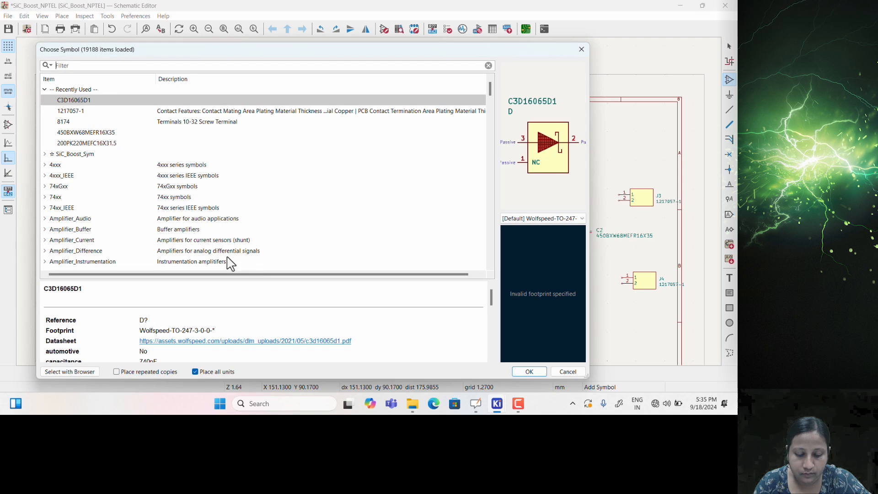
click(44, 154)
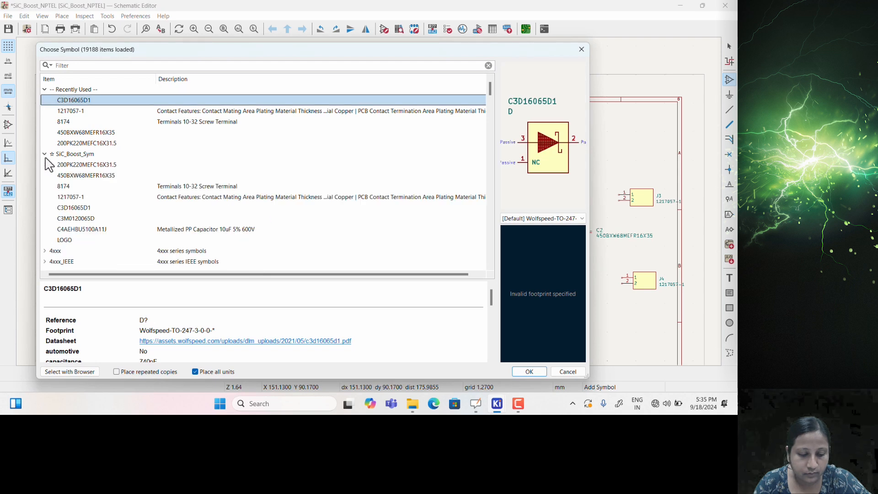
click(82, 229)
click(77, 219)
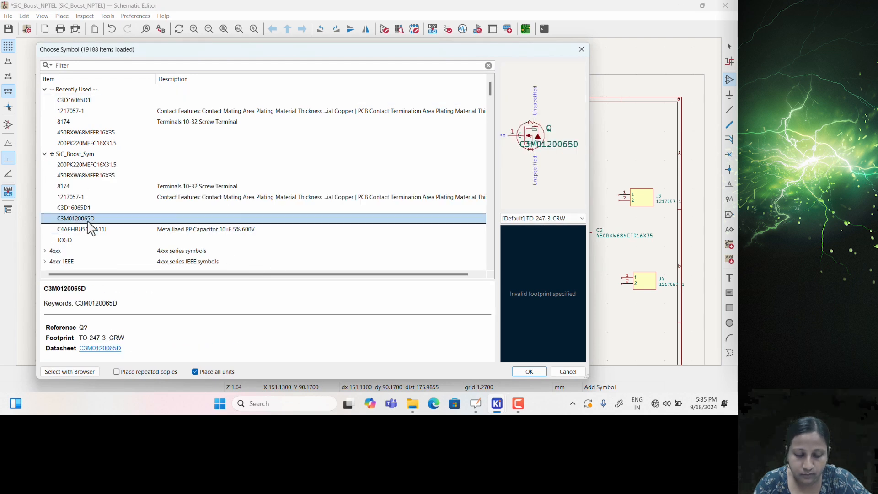
click(527, 372)
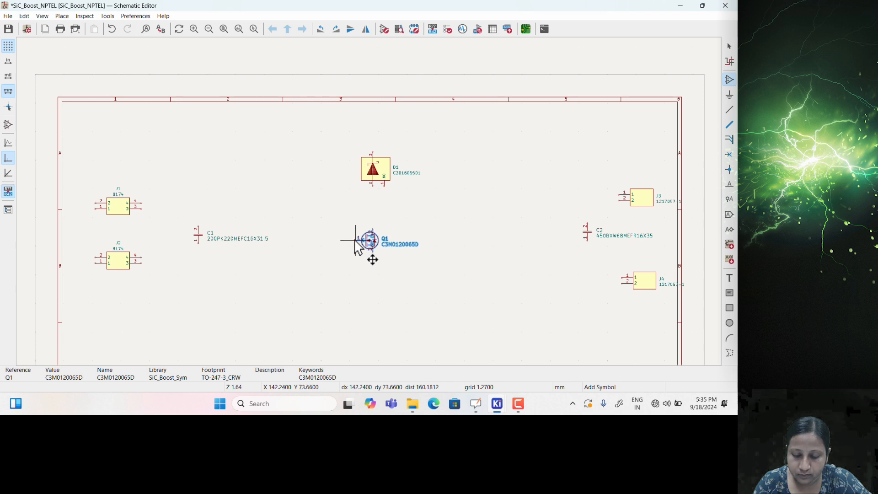
click(356, 256)
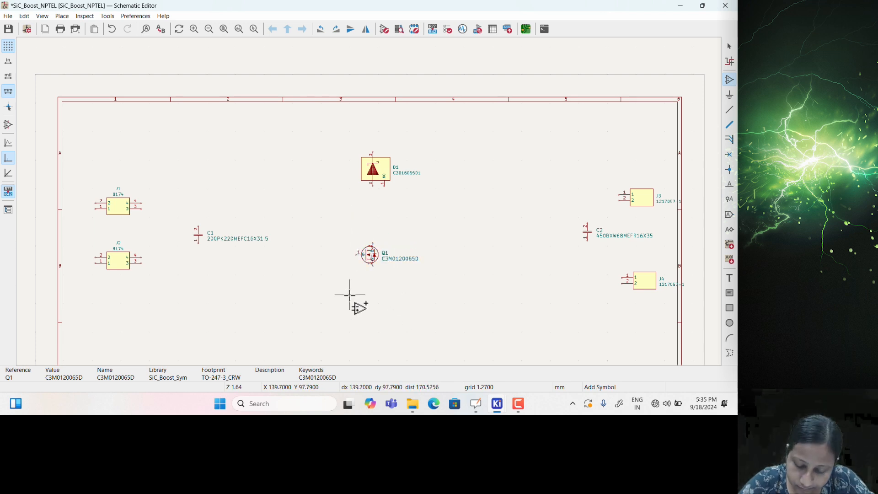
Pick the C4AEHBU5100A11J capacitor symbol from SiC_Boost_Sym
click(411, 323)
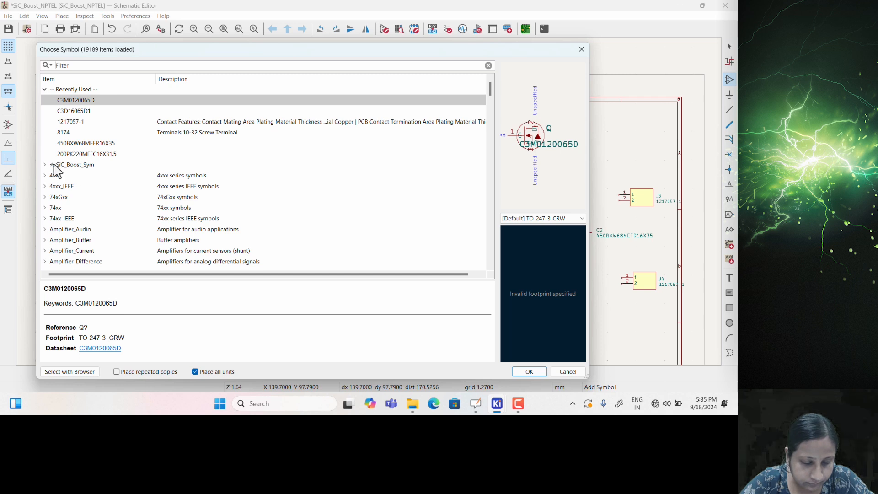
click(44, 165)
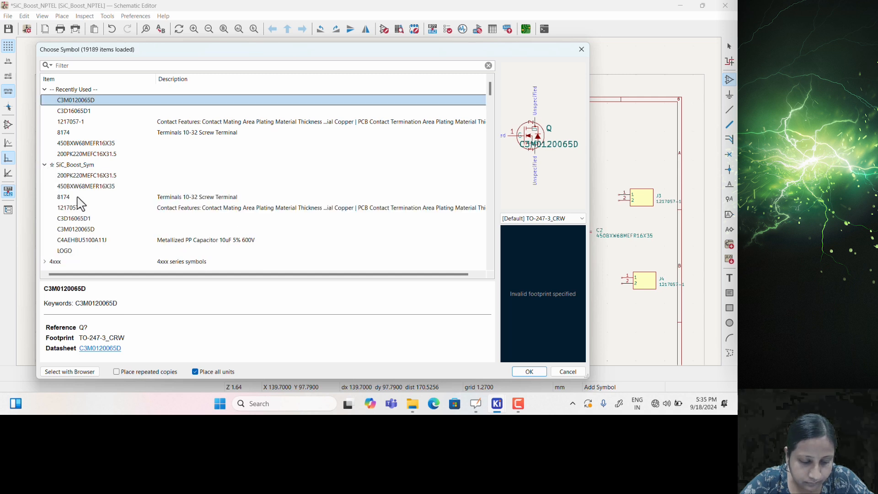
click(73, 240)
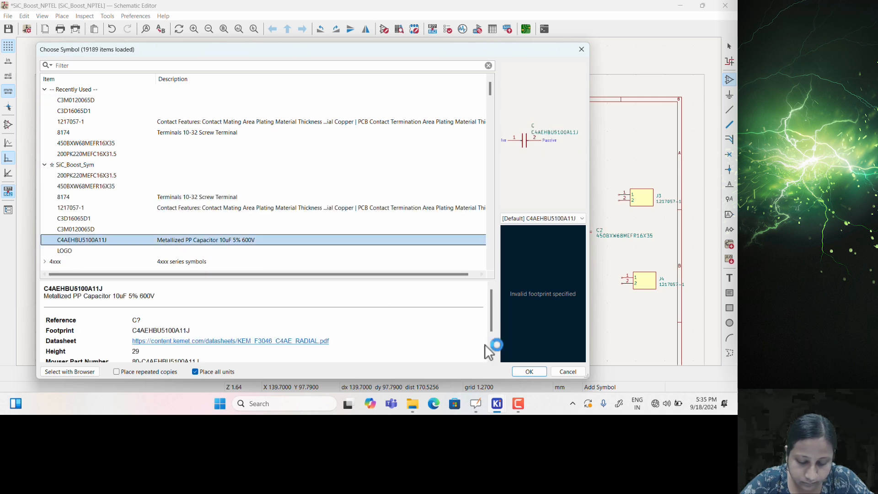
Place C4AEHBU5100A11J capacitors C3 beside C1 and C4 beside C2, then zoom in between D1 and Q1
click(529, 372)
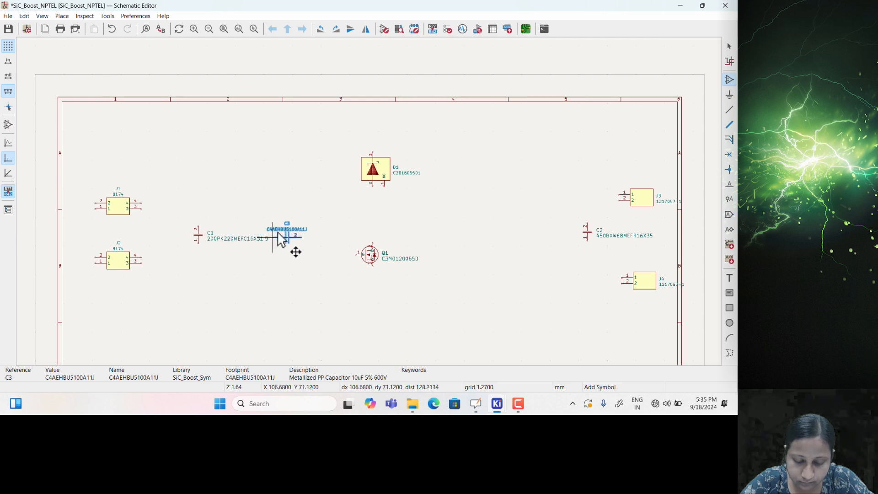
click(251, 249)
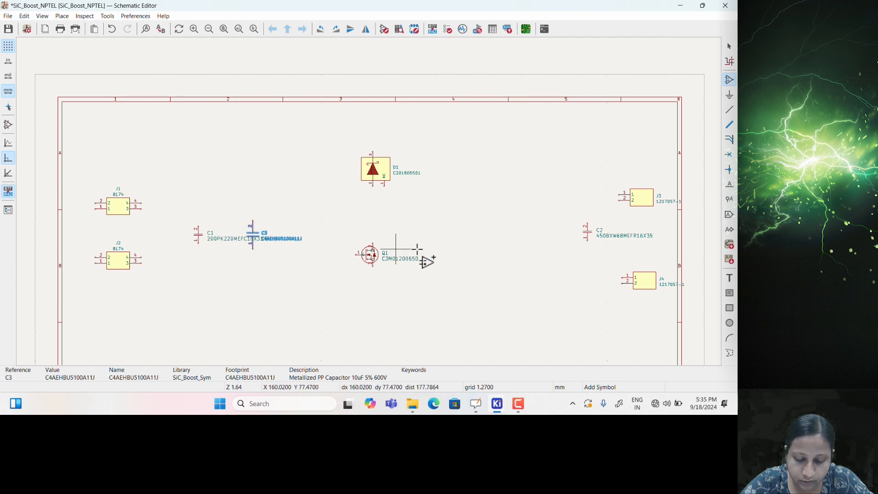
key(ctrl+d)
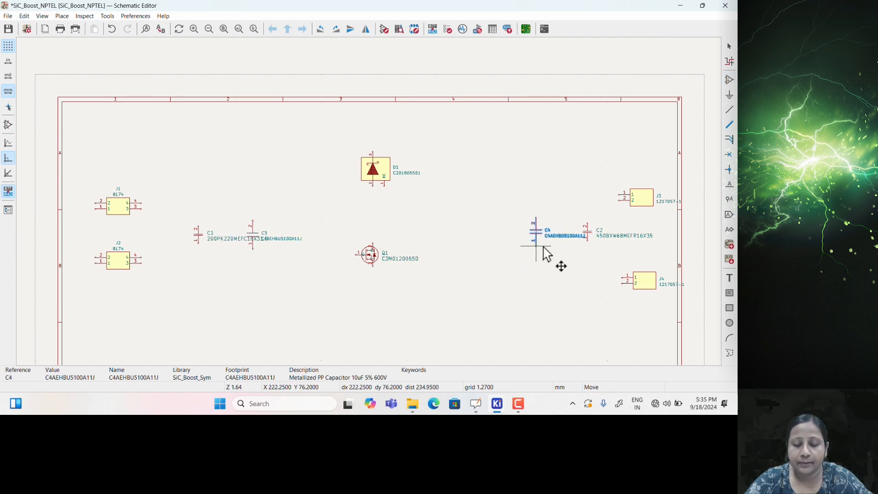
click(547, 256)
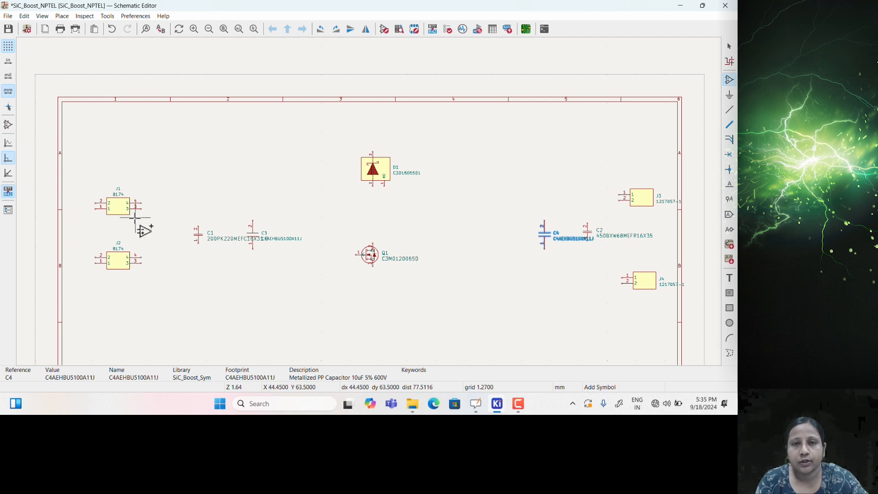
scroll(145, 209, up, 1)
middle_drag(452, 231, 361, 225)
scroll(369, 224, down, 1)
middle_drag(552, 211, 462, 219)
scroll(435, 196, up, 1)
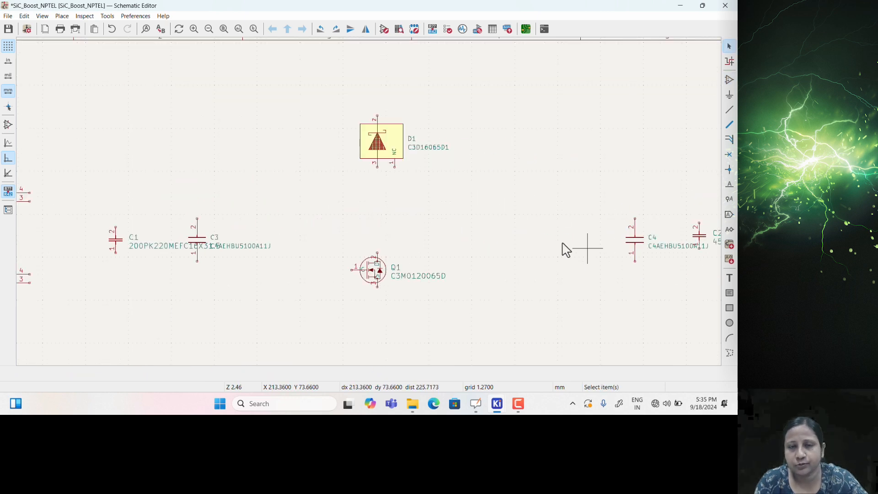
Move diode D1 down and wire its bottom pin to Q1's drain
key(Escape)
drag(387, 149, 393, 194)
click(378, 193)
click(378, 256)
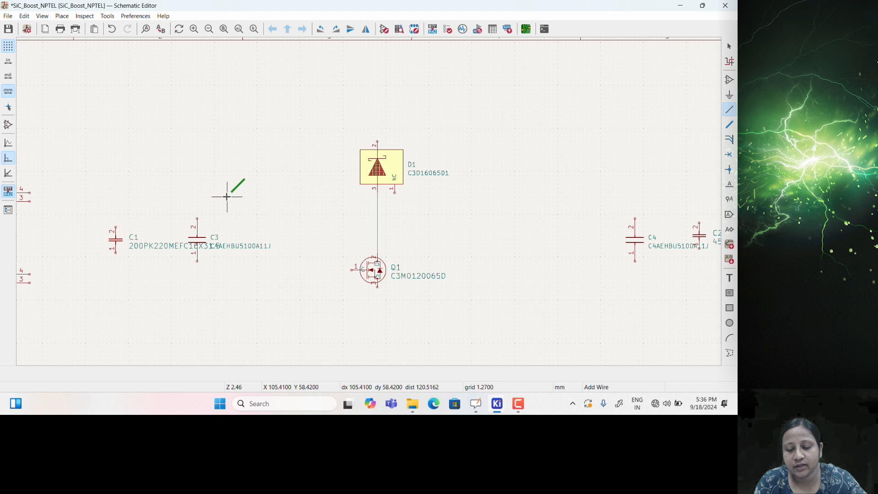
Draw short wire stubs on the left and right pins of connectors J1 and J2
scroll(183, 196, left, 5)
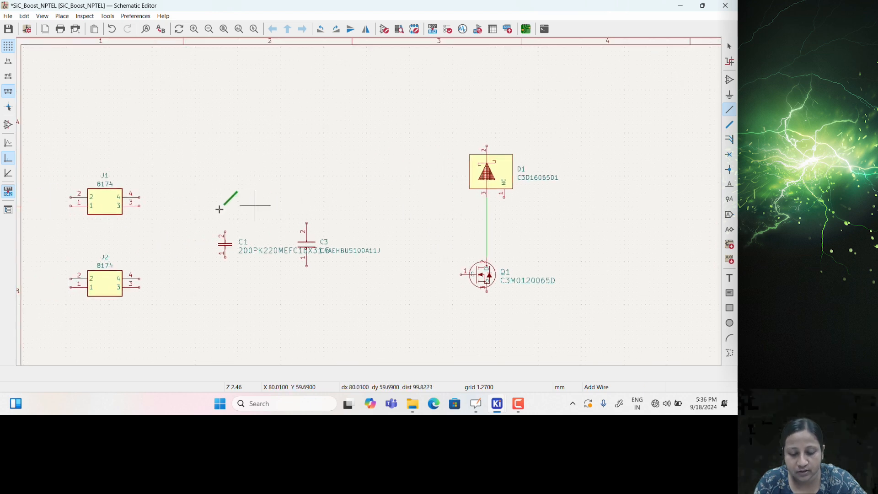
click(63, 198)
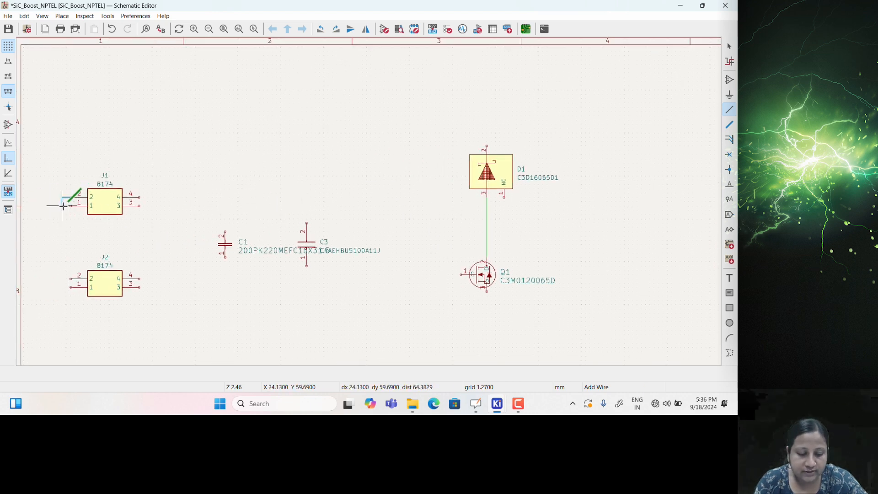
double_click(147, 202)
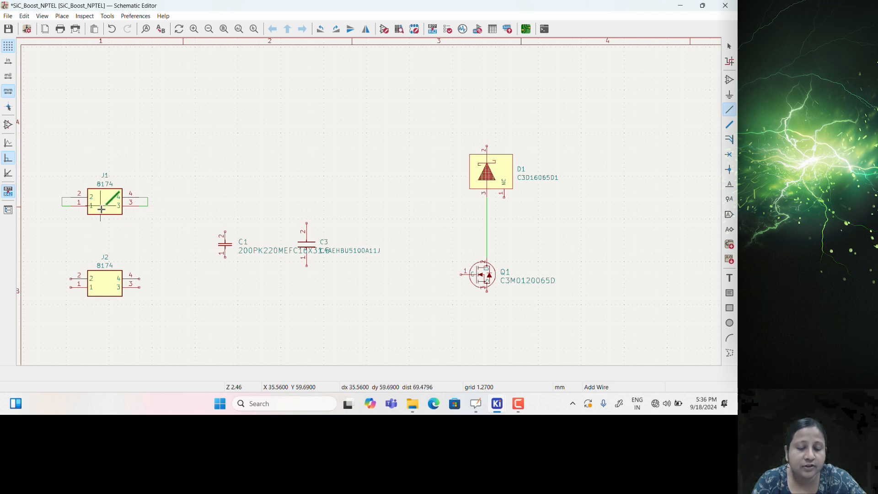
click(71, 288)
click(139, 278)
click(148, 287)
click(139, 288)
key(Escape)
Shift connectors J1 and J2 to the right and nudge capacitor C1 slightly lower-left
drag(40, 158, 176, 328)
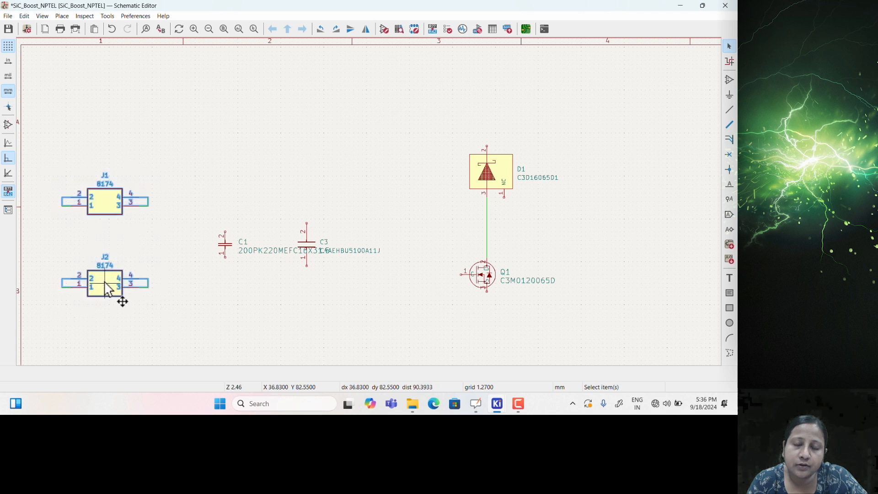
drag(108, 289, 136, 285)
click(118, 208)
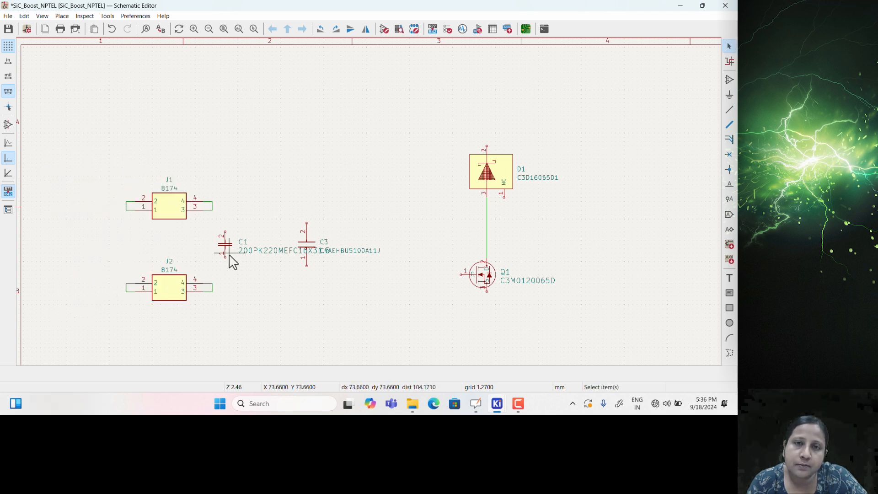
mouse_move(231, 251)
mouse_down()
mouse_move(247, 261)
mouse_move(240, 259)
mouse_up()
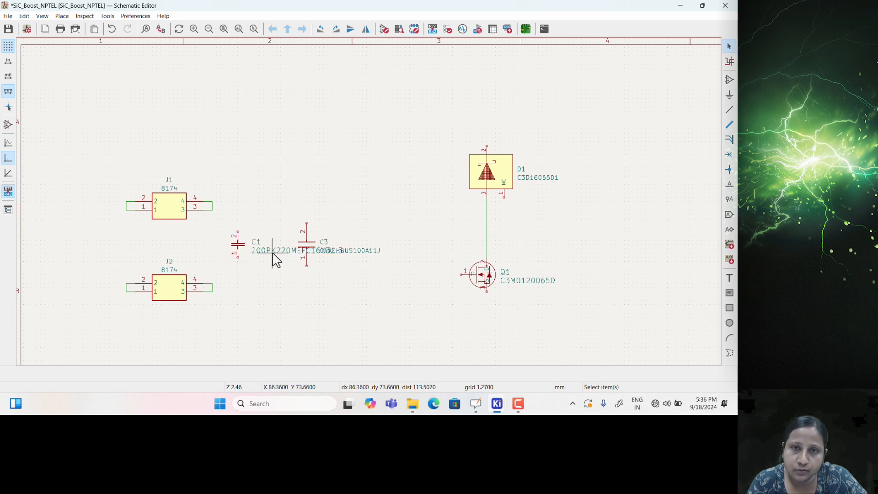
Edit C1's value field, then undo the change so its value label returns
click(275, 258)
double_click(275, 258)
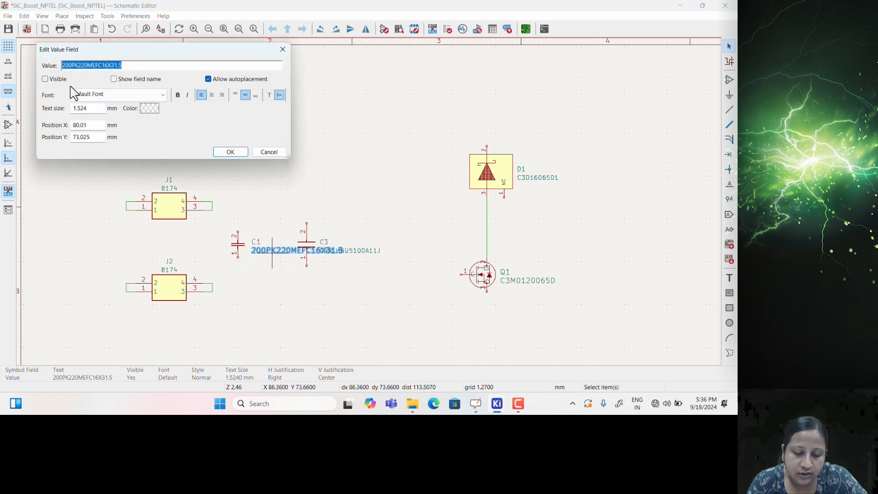
click(231, 152)
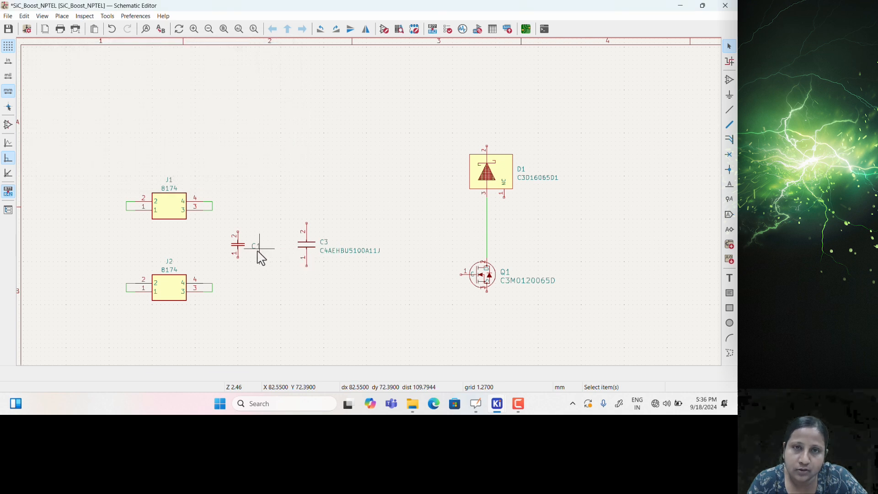
key(ctrl+z)
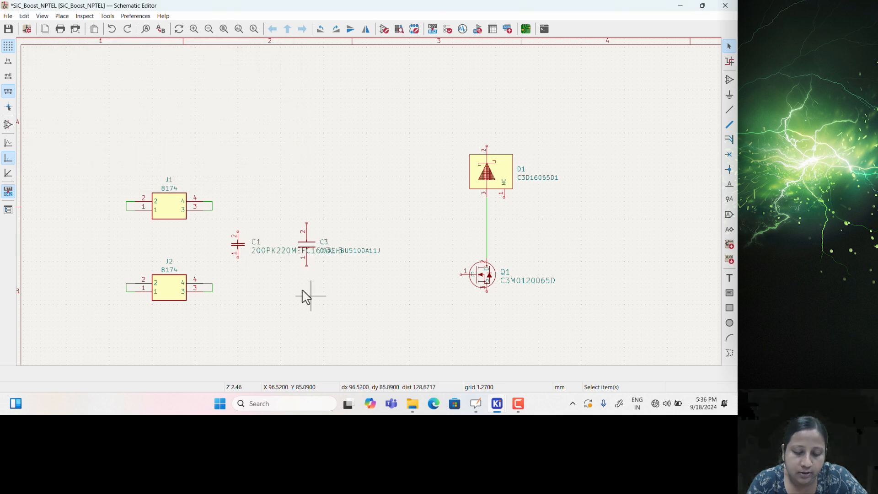
mouse_move(392, 201)
middle_down()
mouse_move(374, 219)
mouse_move(380, 210)
middle_up()
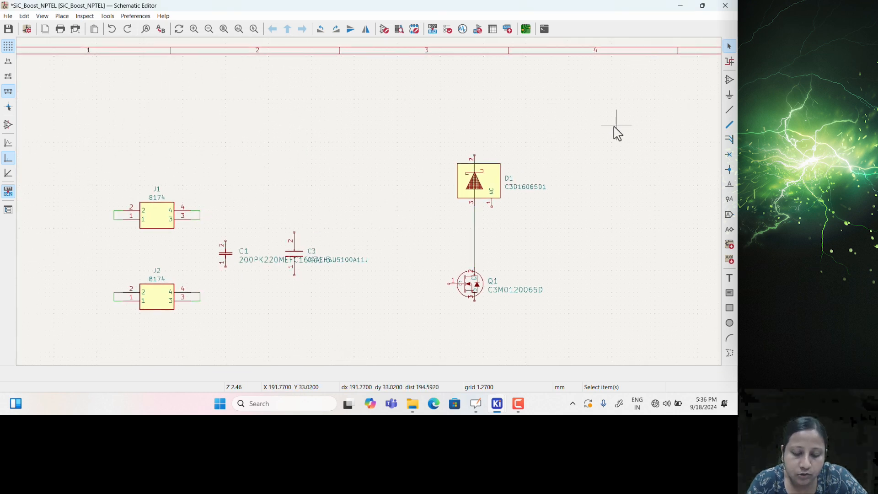
Add inductor L1, rotated horizontal, between the capacitors and diode D1
key(a)
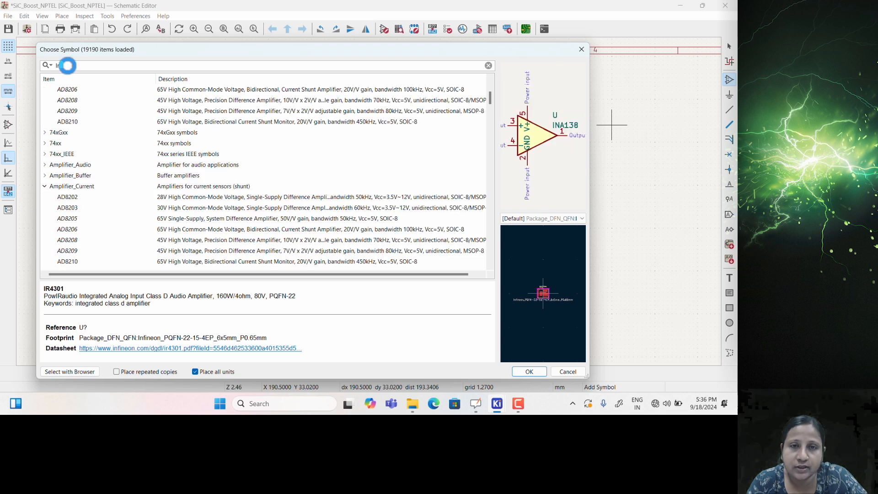
text(duc)
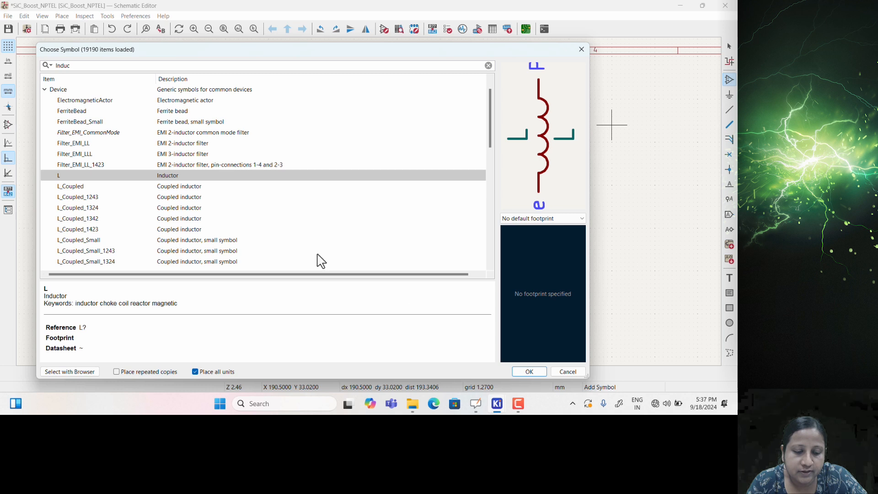
click(526, 370)
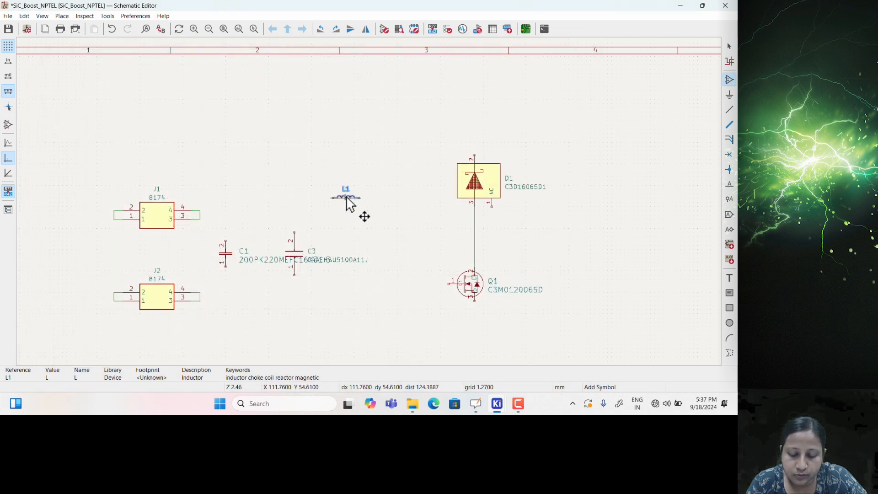
key(r)
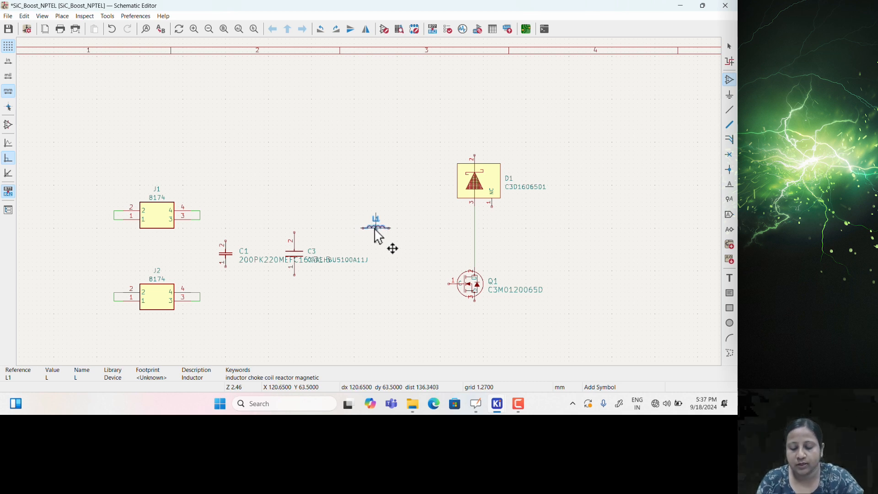
click(376, 227)
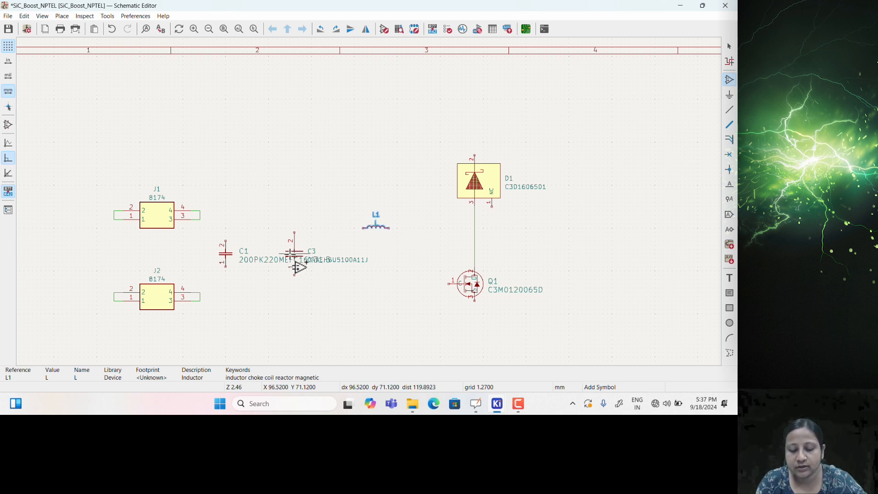
key(Escape)
Move capacitors C1 and C3 together lower on the sheet
drag(212, 227, 314, 279)
key(m)
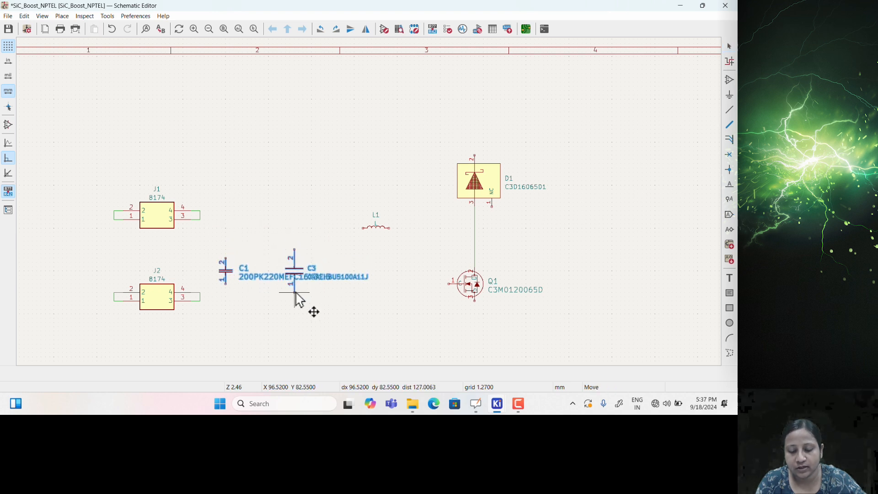
click(300, 302)
Wire C3's top pin through L1 to the D1–Q1 node
scroll(300, 263, up, 3)
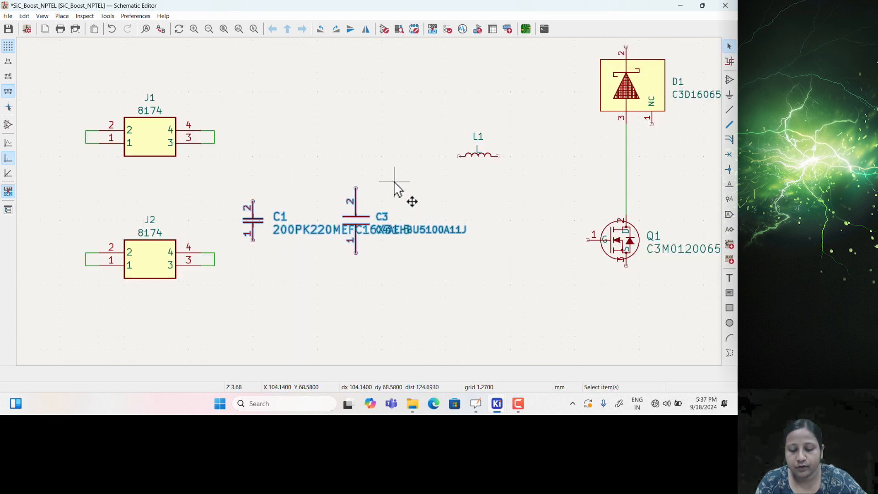
middle_drag(416, 191, 355, 224)
click(345, 205)
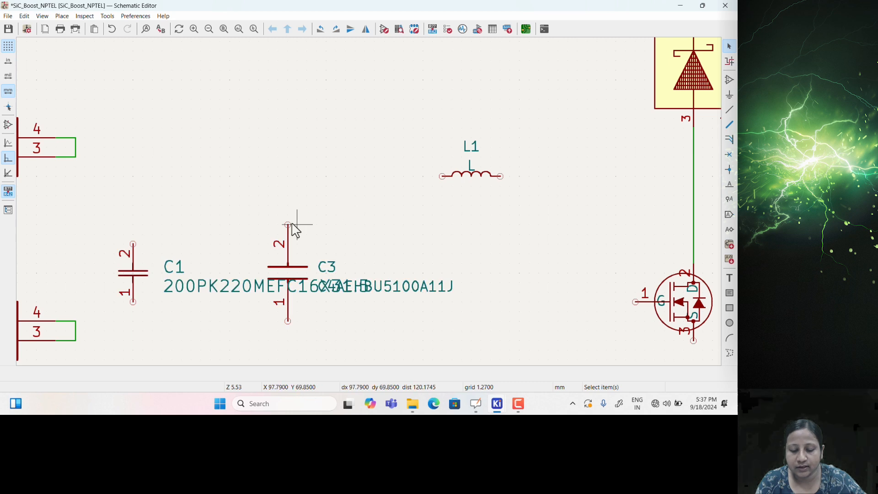
key(w)
click(692, 177)
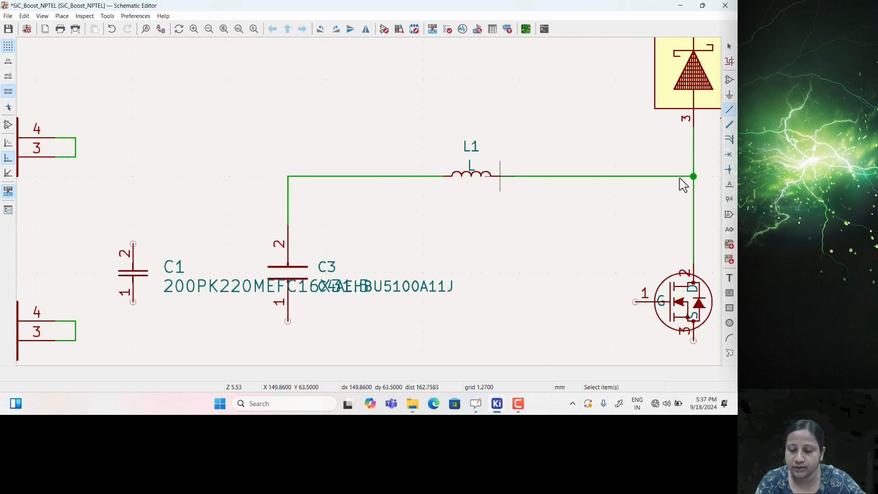
key(Escape)
scroll(374, 211, down, 2)
scroll(371, 206, down, 2)
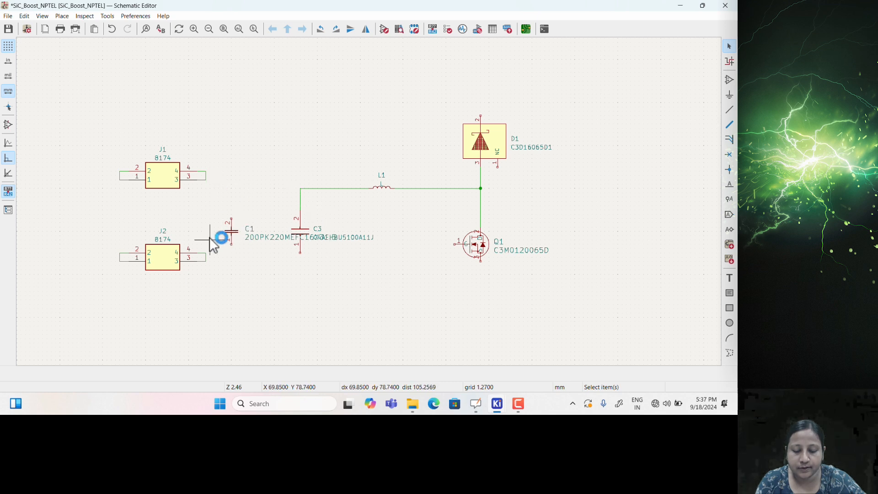
Connect C1 in parallel with C3, joining their top and bottom pins
click(232, 217)
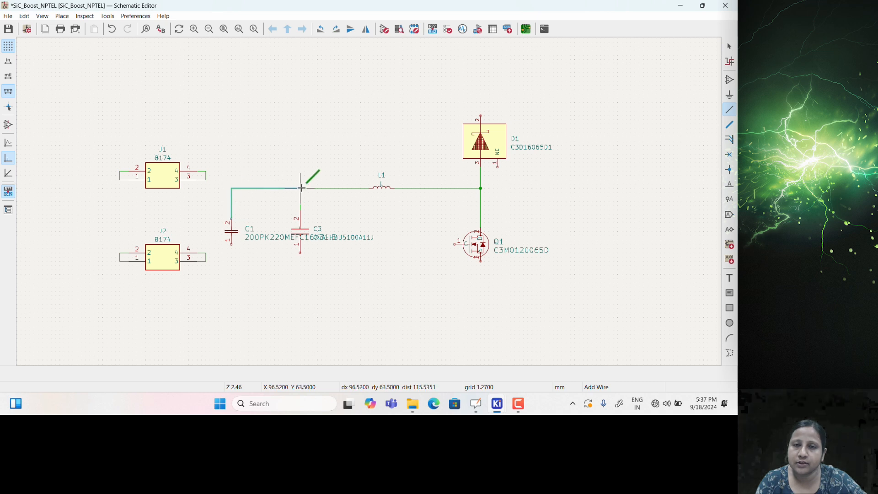
click(301, 188)
key(Escape)
click(232, 245)
click(300, 254)
key(Escape)
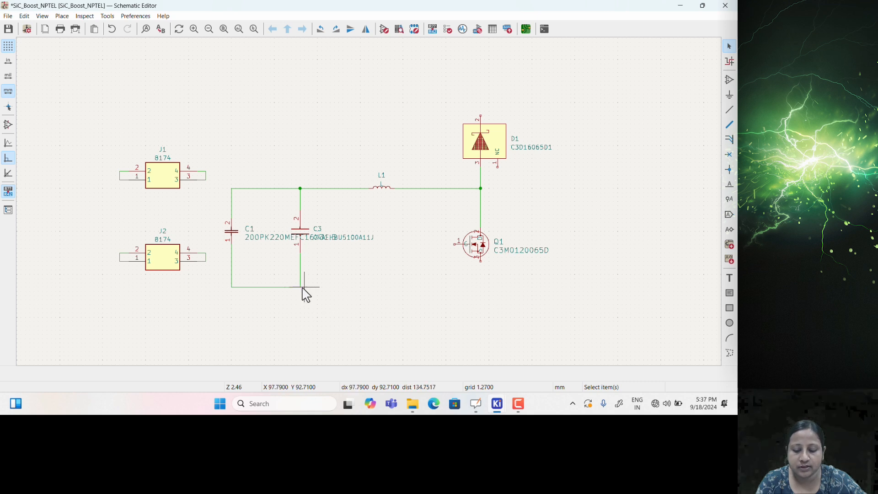
Wire the C1/C3 bottom node to Q1's source pin
scroll(304, 291, up, 3)
key(w)
scroll(363, 197, down, 3)
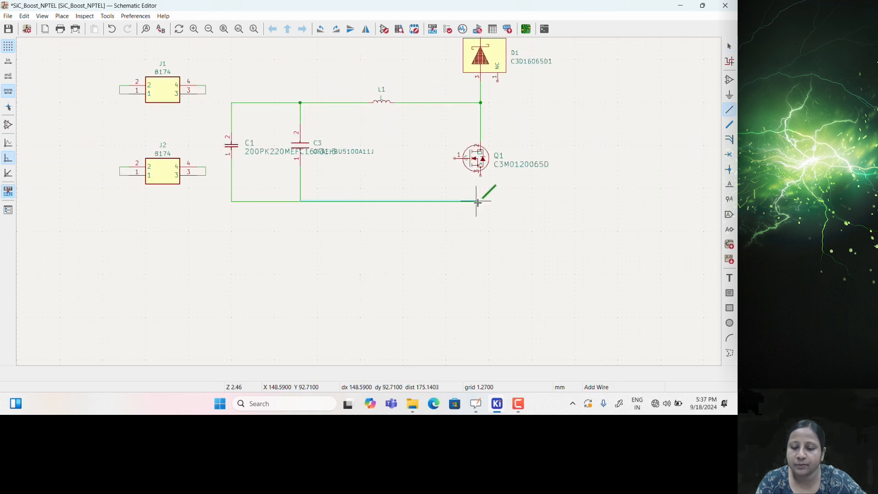
click(481, 177)
key(Escape)
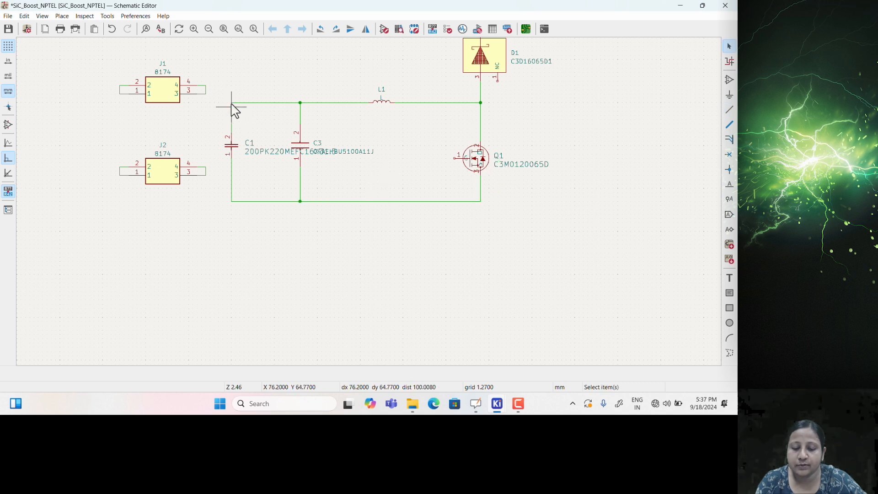
Move connectors J1 and J2 together to a new spot
scroll(232, 117, up, 2)
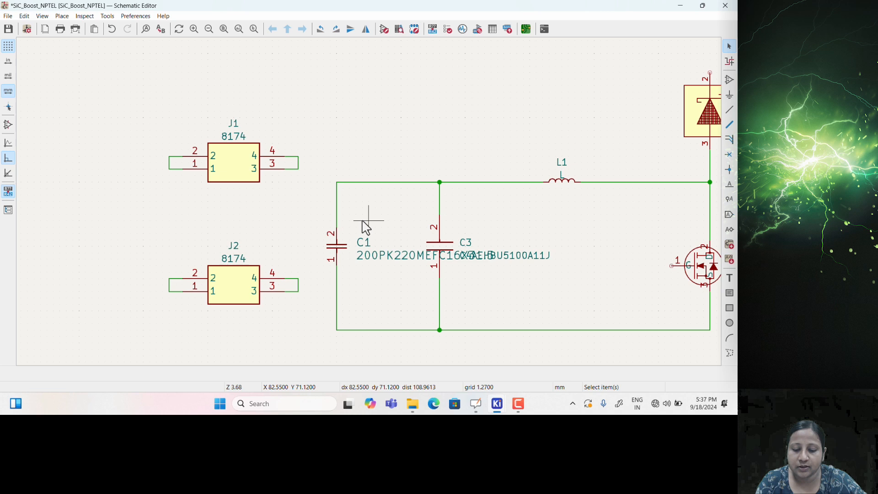
middle_drag(372, 206, 329, 205)
middle_drag(120, 223, 125, 181)
key(a)
drag(115, 87, 300, 315)
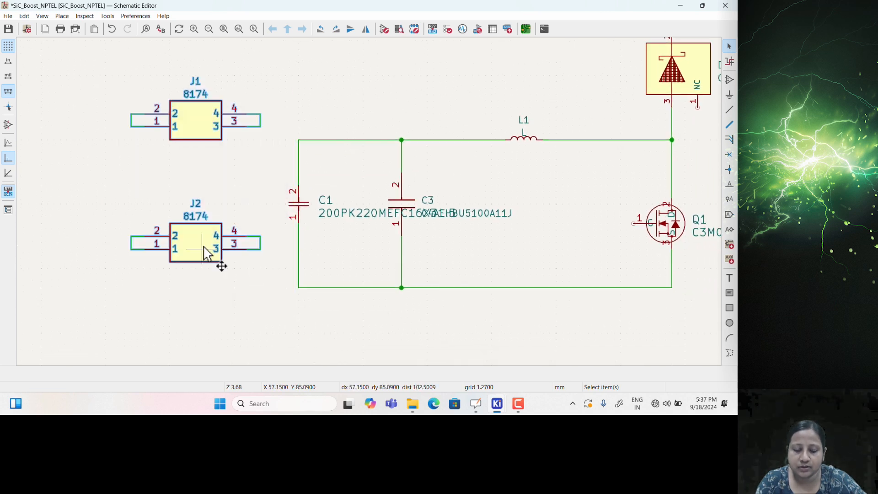
key(m)
click(240, 283)
click(375, 179)
Move capacitors C4 and C2 nearer the circuit
middle_drag(376, 177, 303, 198)
middle_drag(492, 225, 276, 232)
scroll(367, 230, down, 1)
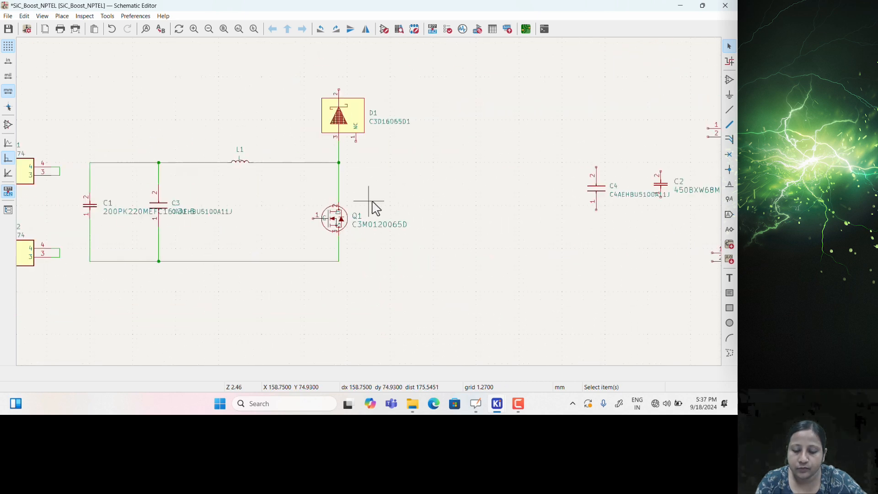
middle_drag(475, 191, 369, 218)
drag(478, 173, 581, 257)
key(m)
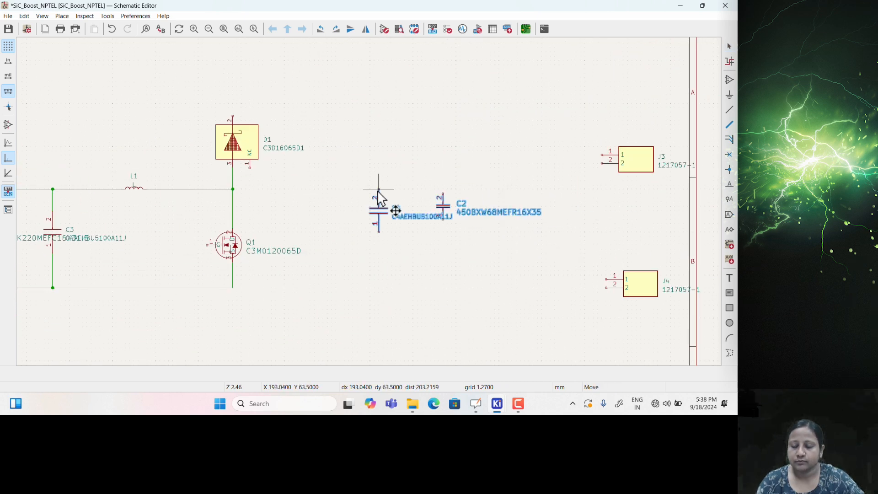
click(384, 203)
Move connectors J3 and J4 further left, closer to Q1
drag(596, 142, 696, 333)
key(m)
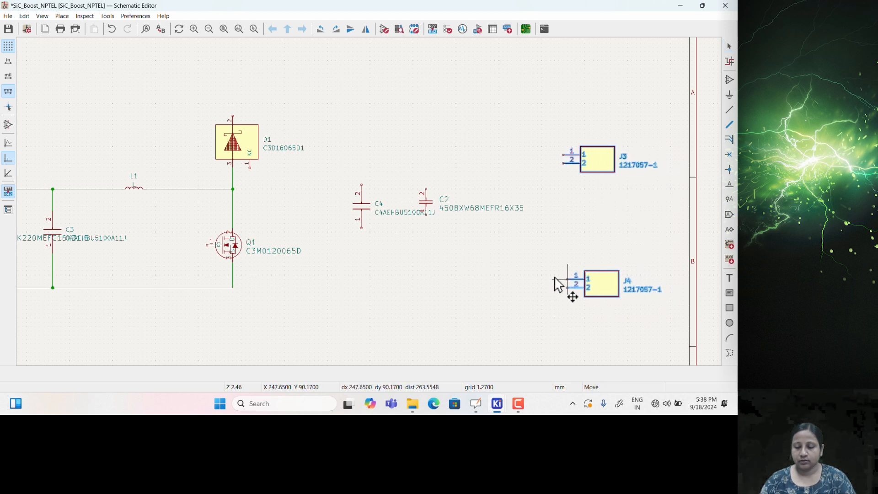
click(515, 269)
middle_drag(451, 261, 608, 278)
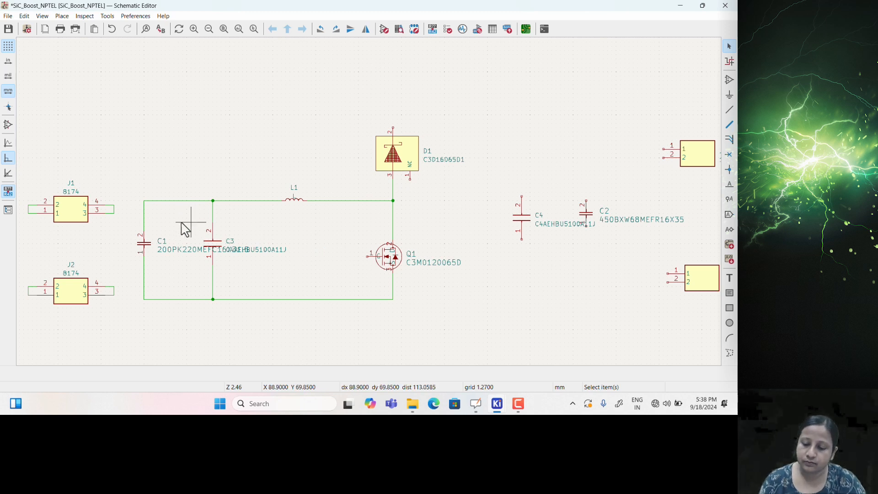
Wire J1 pin 3 onto C1's wire and J2 pin 3 onto the bottom wire
key(w)
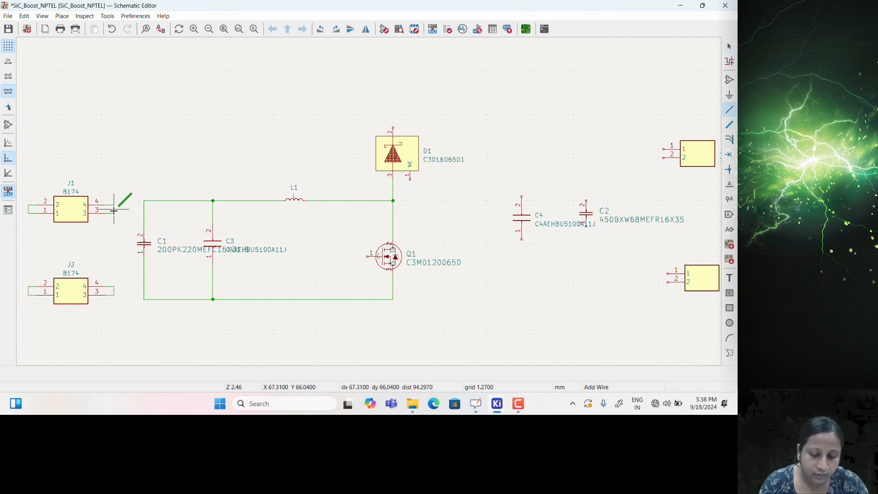
click(144, 210)
click(113, 291)
click(144, 291)
Draw a wire from C4's pin 2 to the bottom wire, then undo the looping result
middle_drag(371, 265, 328, 273)
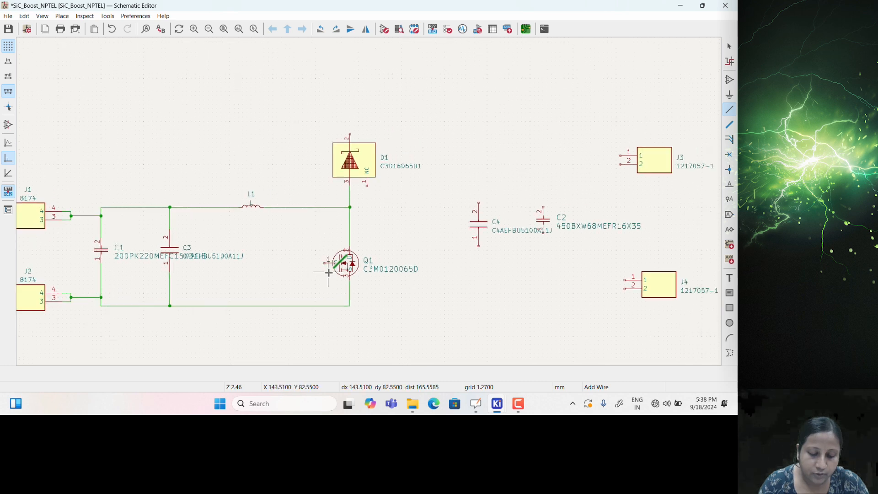
click(479, 204)
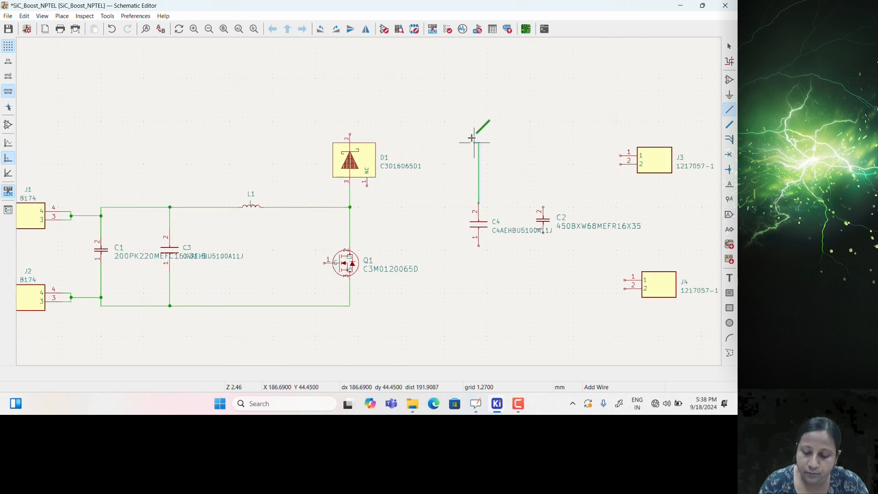
click(350, 100)
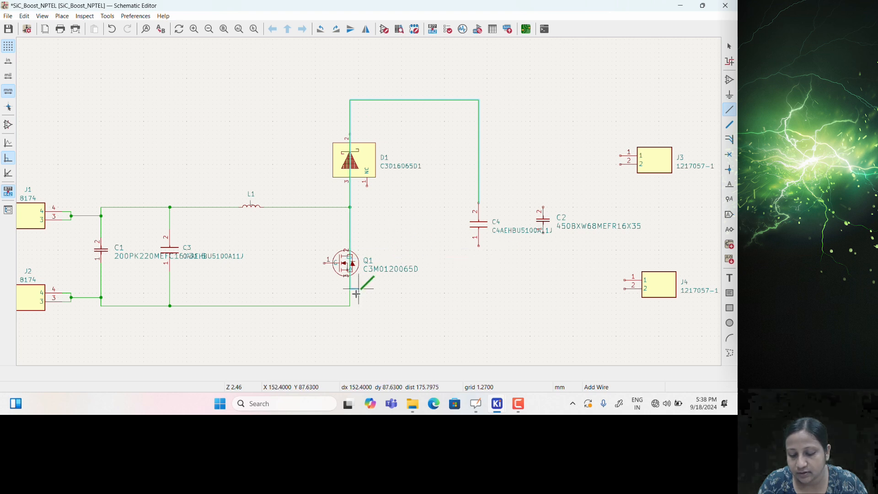
click(350, 306)
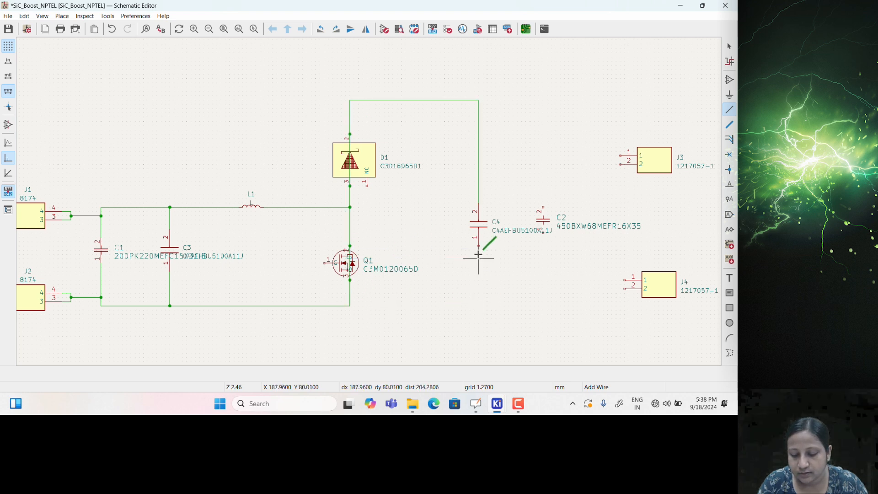
key(Escape)
key(ctrl+z)
Connect C4's top pin to D1's top pin and its bottom pin to Q1's source node
click(478, 201)
click(458, 104)
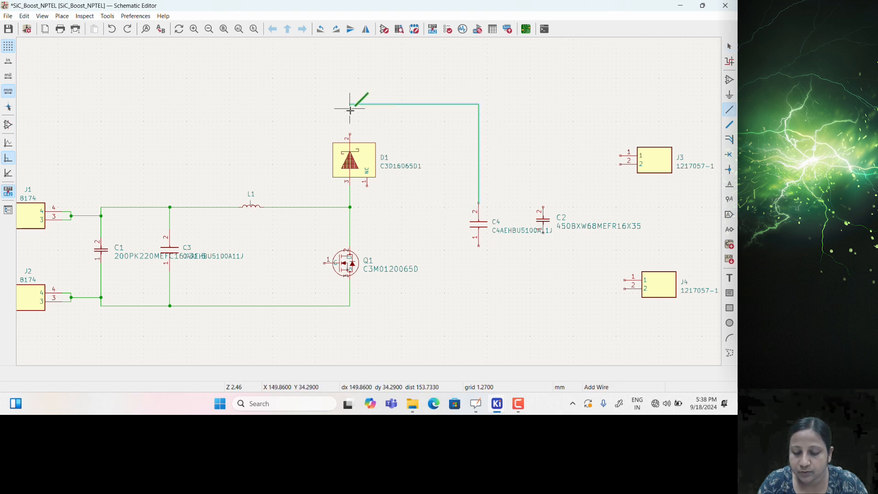
click(349, 132)
key(Escape)
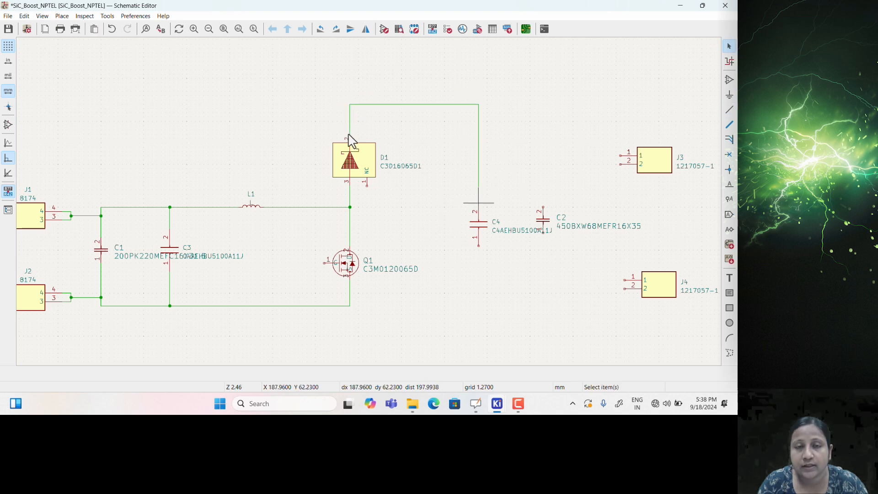
click(479, 246)
click(350, 306)
key(Escape)
Wire C2's top pin to the upper rail and its bottom pin to the bottom rail
click(543, 207)
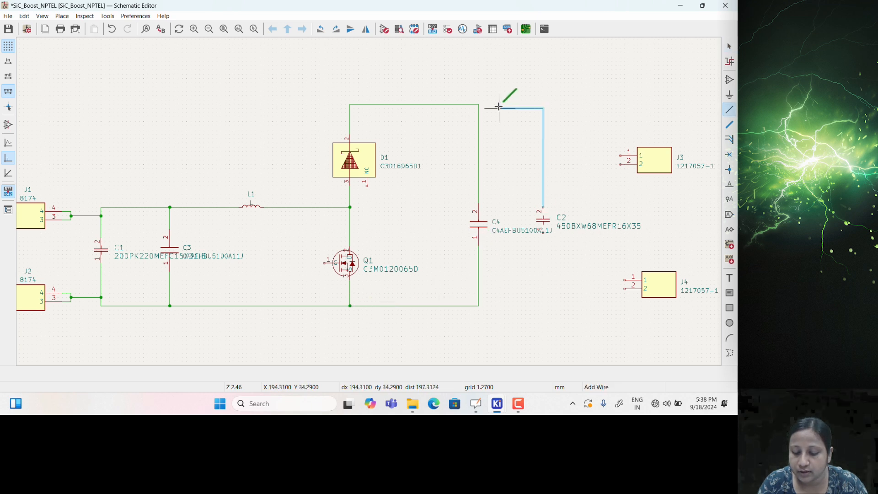
click(479, 104)
key(Escape)
click(544, 233)
click(479, 305)
key(Escape)
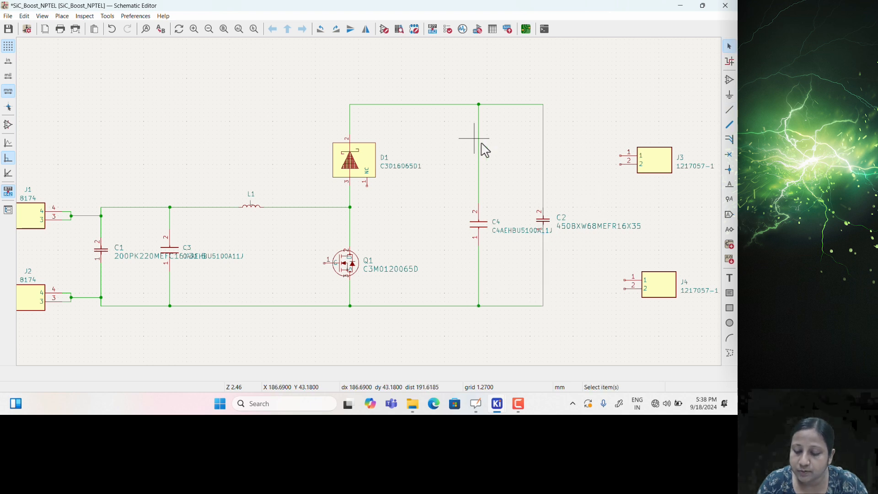
Move the J1, J2, C1, C3 input section right toward L1
middle_drag(460, 153, 502, 150)
scroll(501, 150, down, 1)
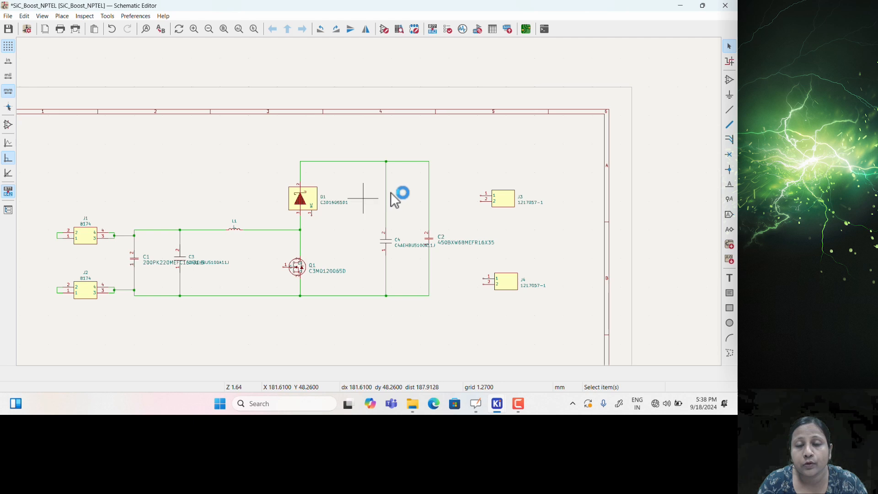
drag(35, 204, 274, 320)
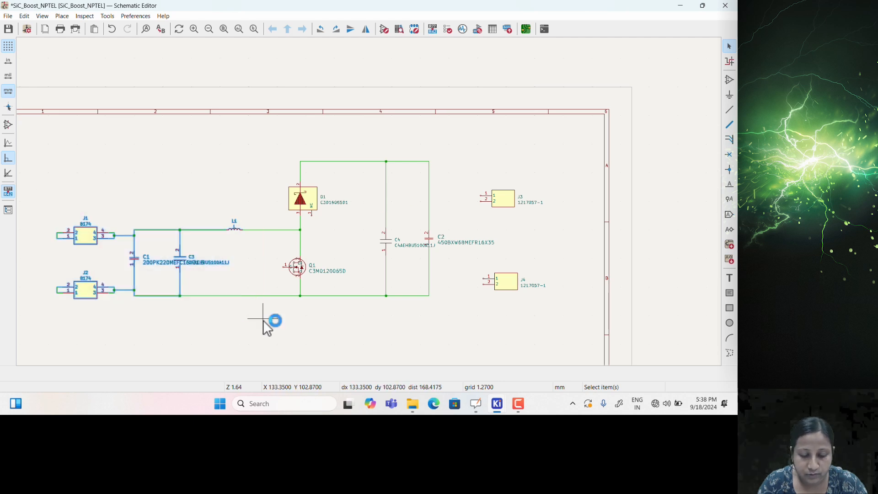
drag(183, 264, 223, 273)
click(206, 241)
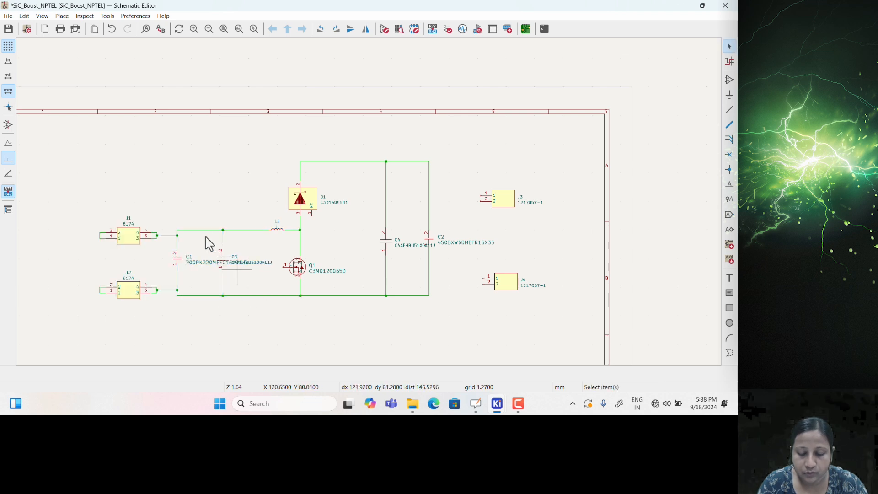
Move the C4 and C2 pair with their wires left toward the diode
scroll(220, 243, up, 3)
scroll(411, 247, right, 5)
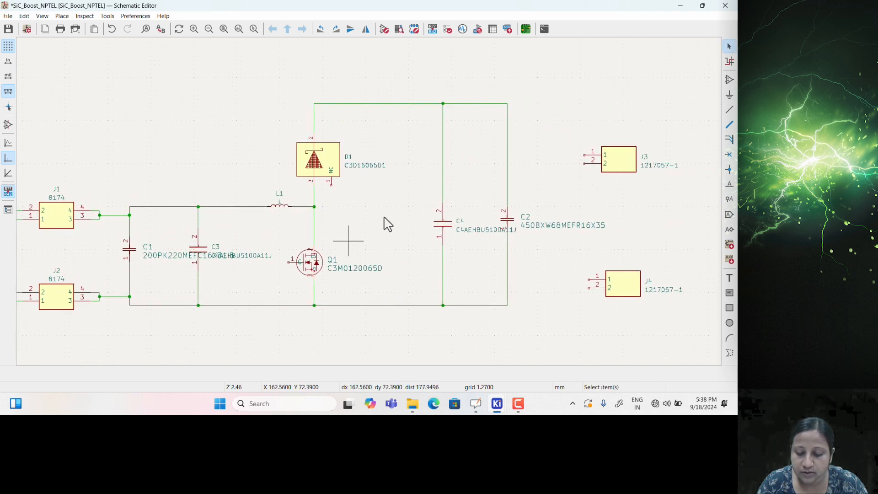
drag(416, 71, 546, 349)
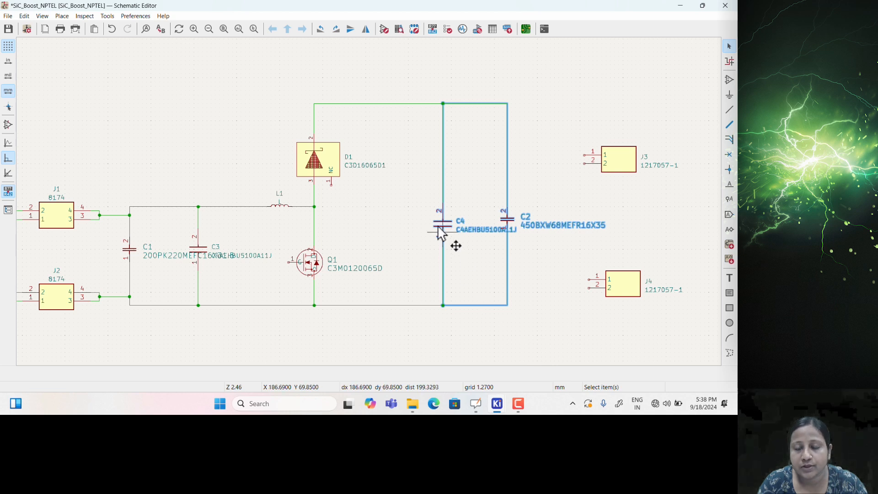
drag(439, 226, 413, 261)
click(502, 350)
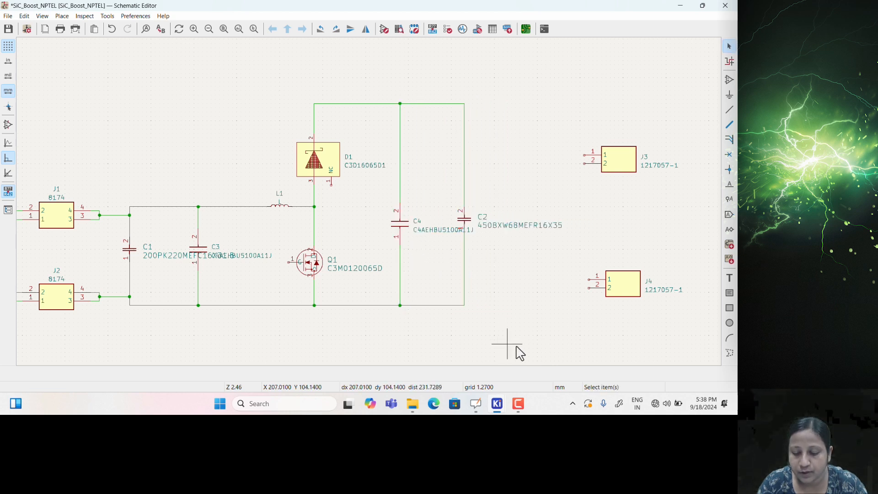
Short pin 1 to pin 2 on both J3 and J4 with short wires
scroll(590, 159, up, 3)
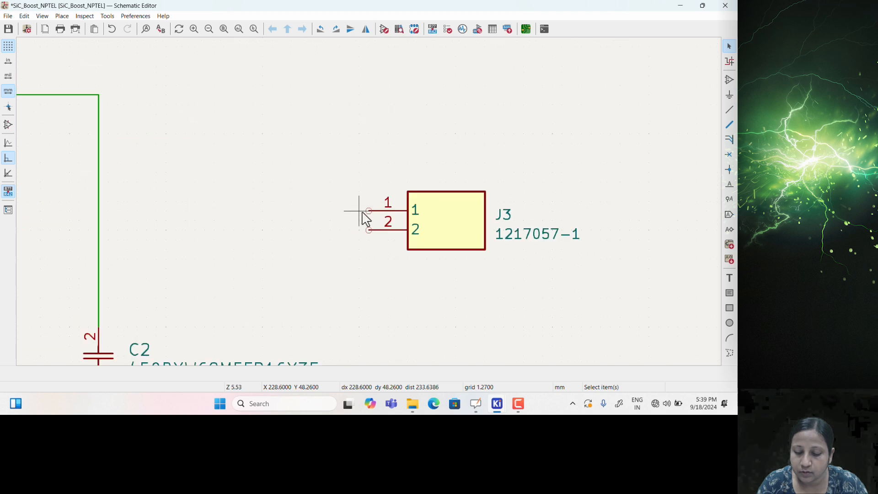
click(369, 210)
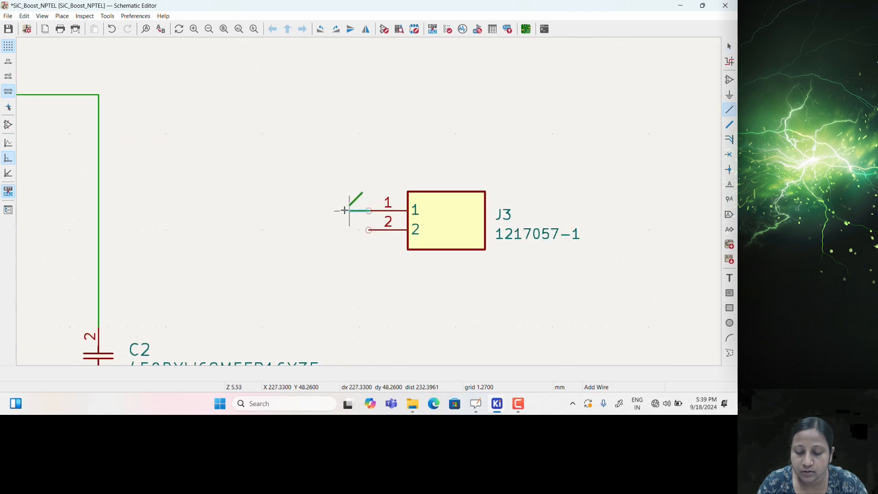
click(362, 231)
key(Escape)
scroll(364, 194, down, 8)
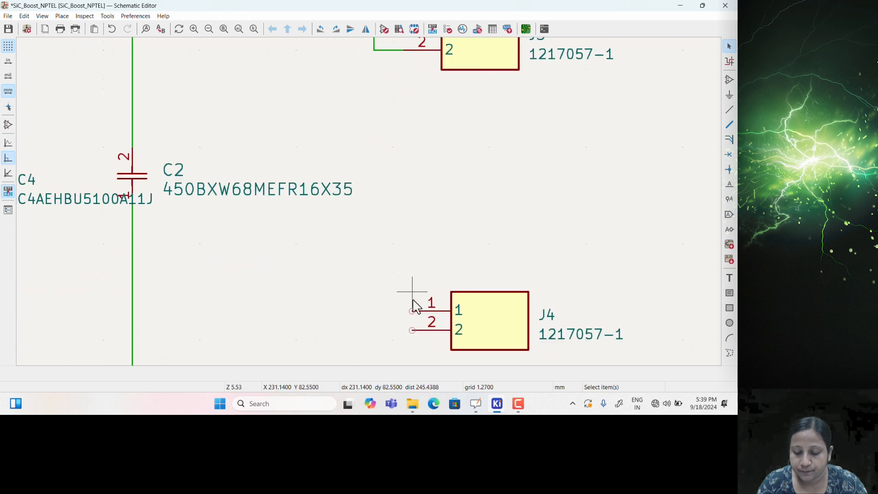
click(412, 310)
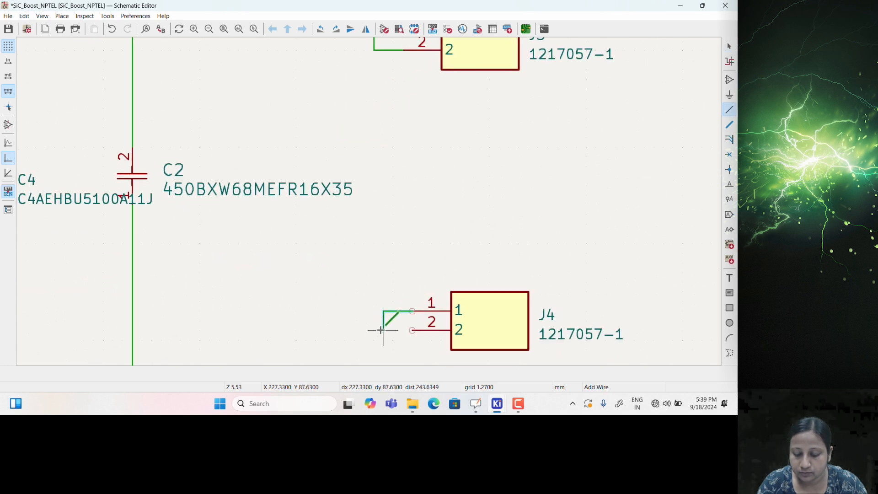
click(412, 330)
key(Escape)
Box-select J3 and J4 with their wires, then clear the selection
scroll(363, 122, down, 5)
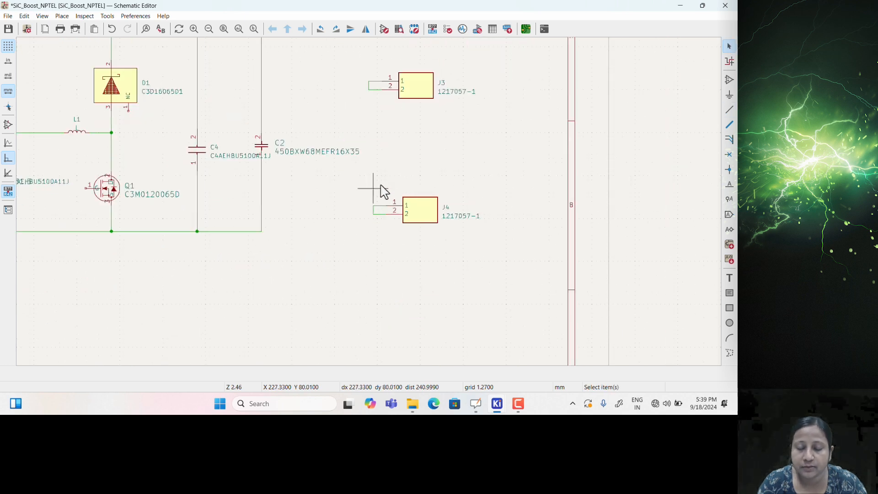
middle_drag(373, 190, 404, 262)
drag(406, 140, 541, 340)
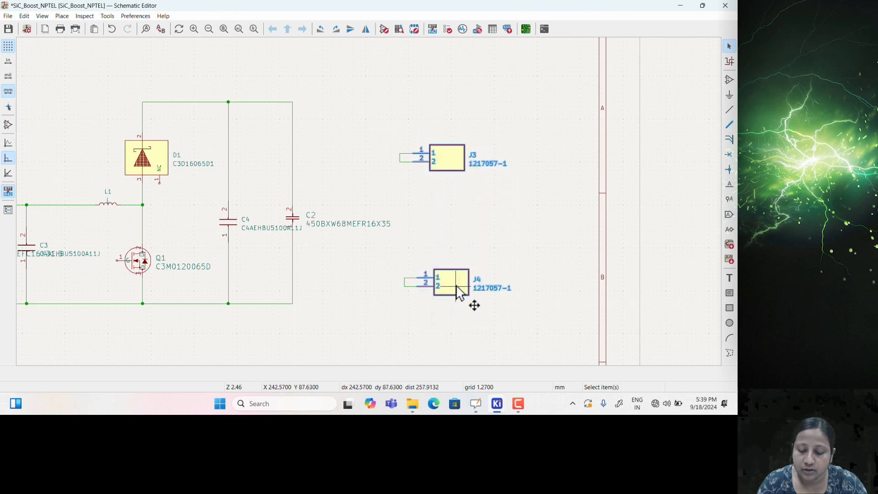
click(415, 214)
drag(369, 127, 522, 331)
drag(502, 302, 387, 188)
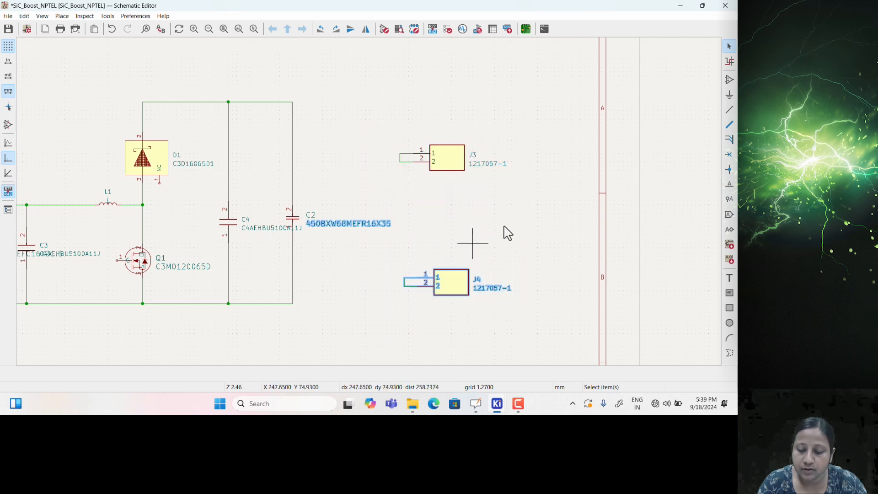
click(510, 242)
Try moving J3 and then J4, cancelling each move so both stay in place
key(m)
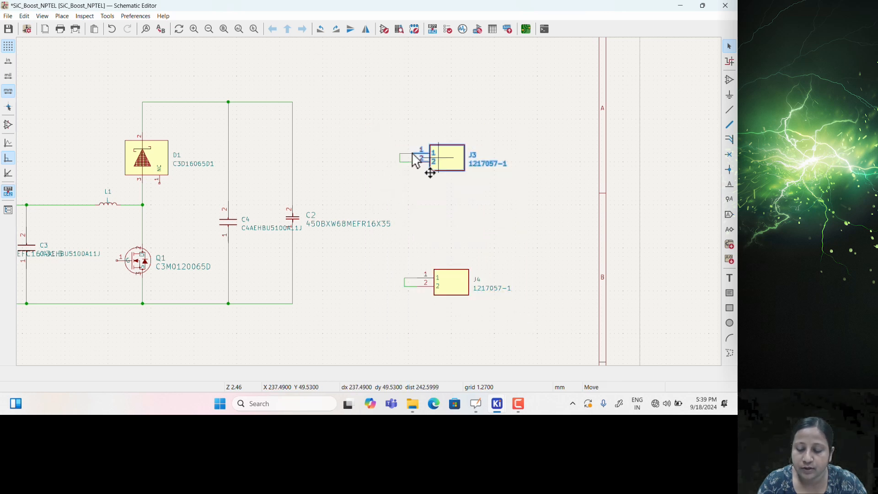
key(Escape)
drag(389, 142, 482, 197)
key(m)
key(Escape)
drag(384, 255, 494, 306)
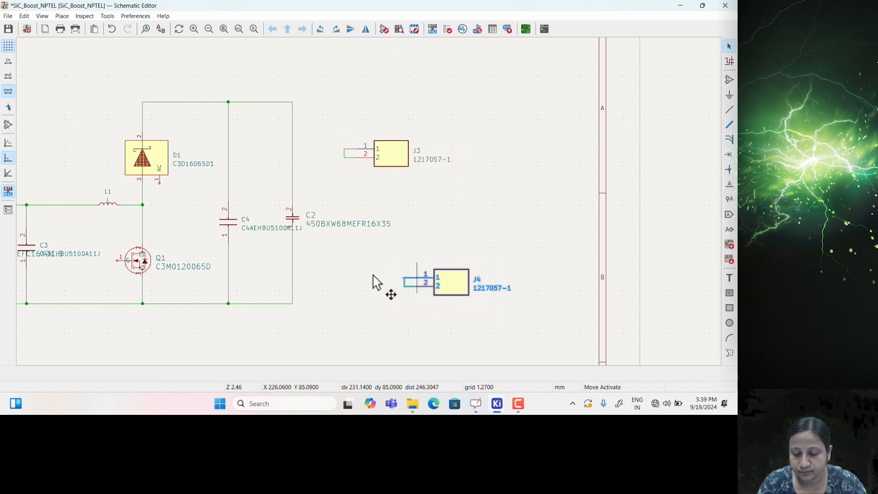
key(m)
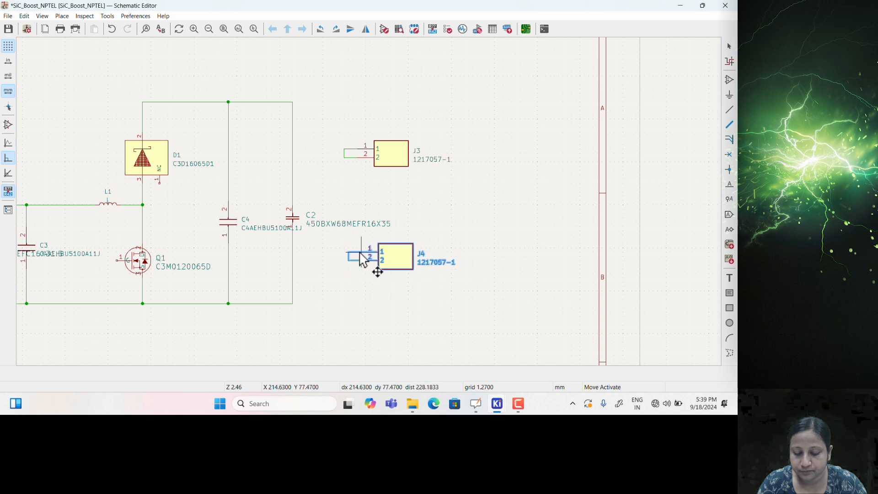
key(Escape)
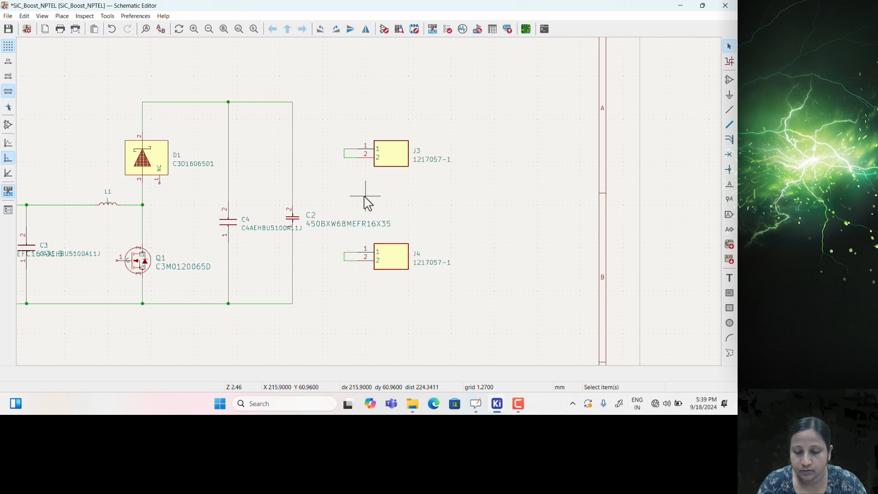
scroll(368, 203, up, 2)
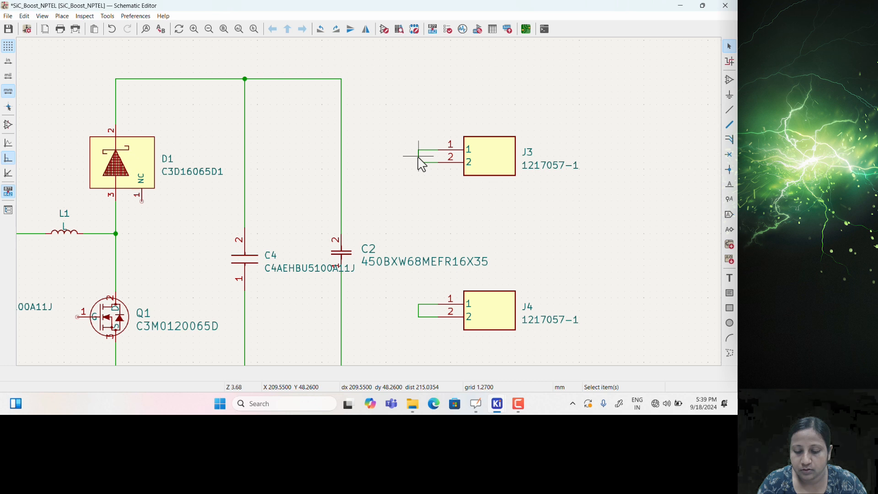
key(w)
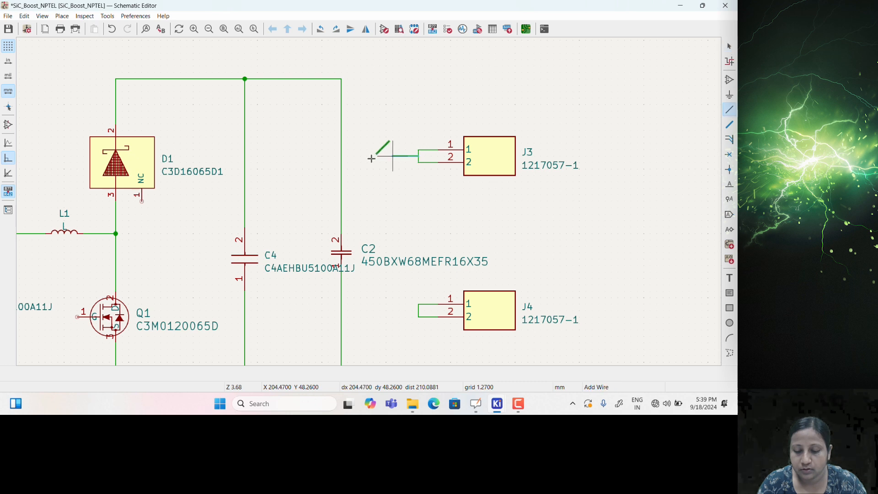
click(341, 158)
click(419, 311)
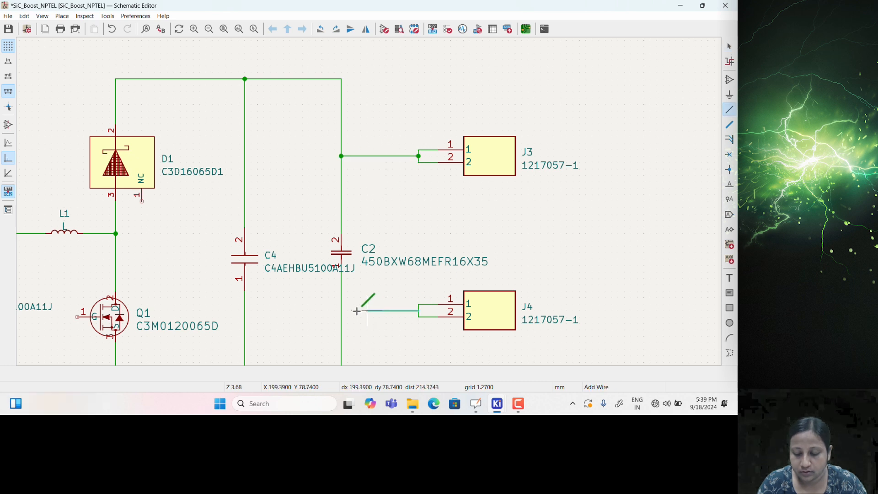
click(342, 311)
scroll(343, 312, down, 4)
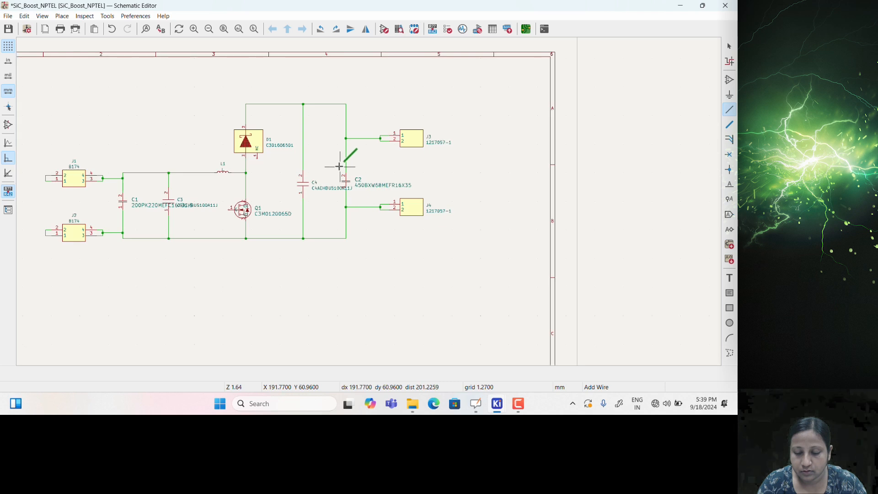
middle_drag(463, 238, 452, 213)
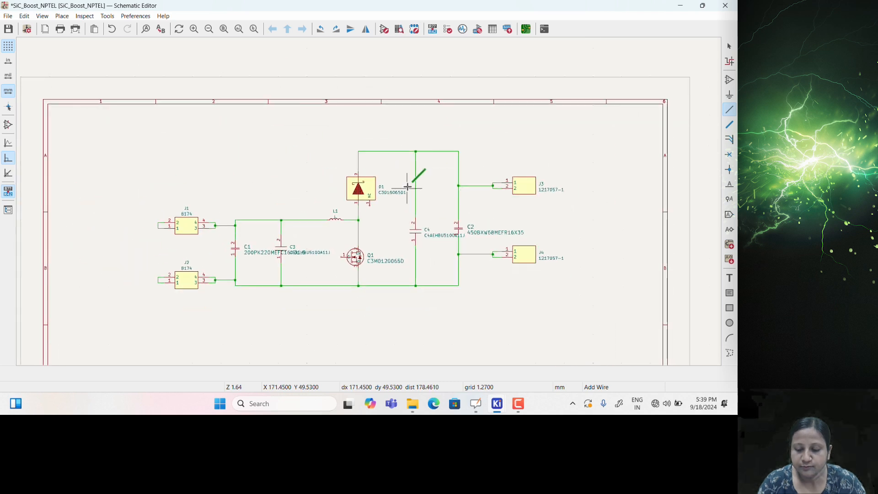
scroll(417, 197, up, 3)
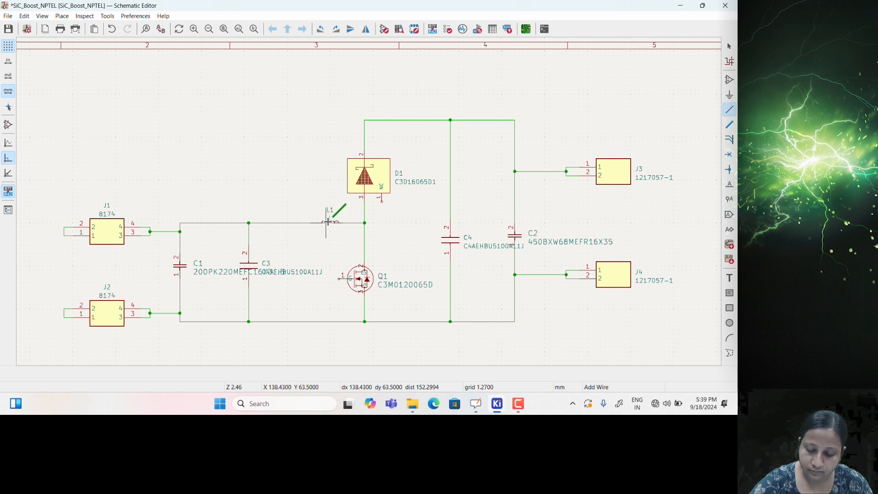
key(g)
click(307, 223)
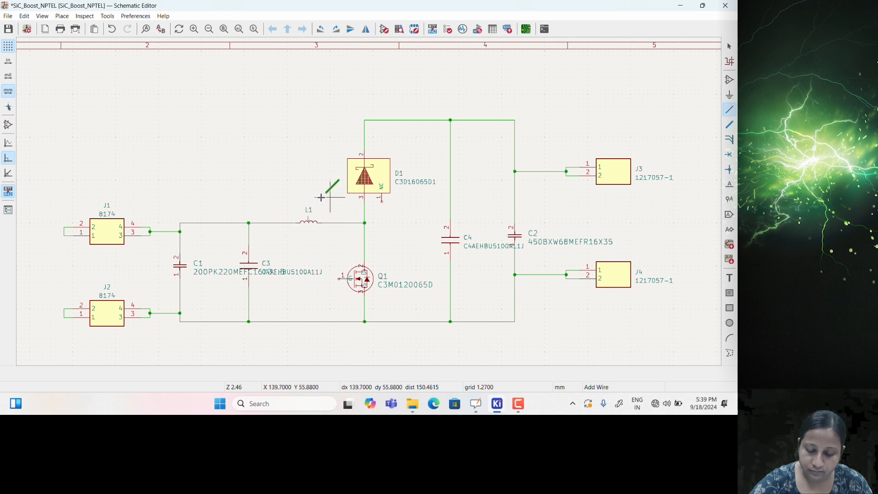
key(Escape)
scroll(308, 202, down, 3)
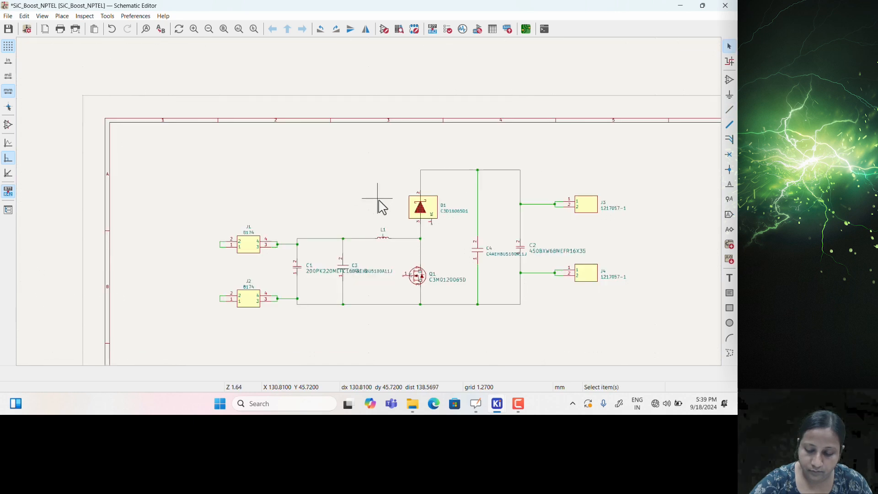
scroll(245, 174, down, 1)
drag(294, 183, 650, 354)
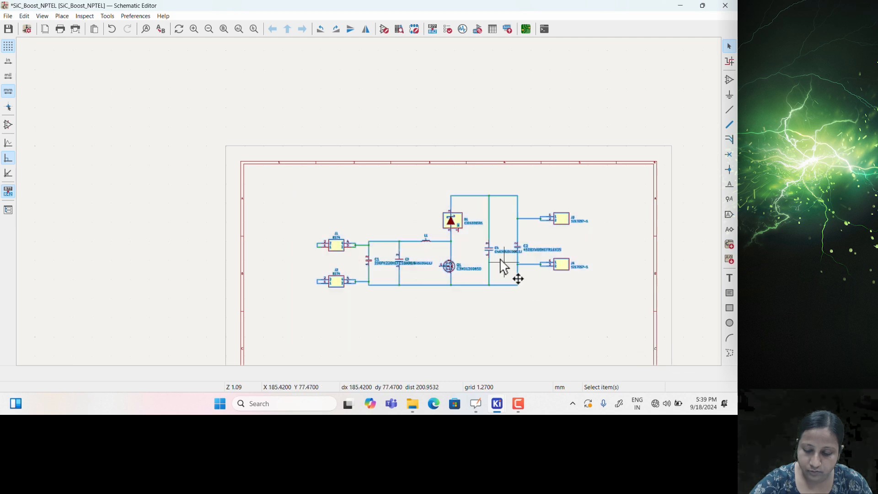
drag(489, 257, 494, 321)
click(548, 255)
middle_drag(516, 245, 509, 189)
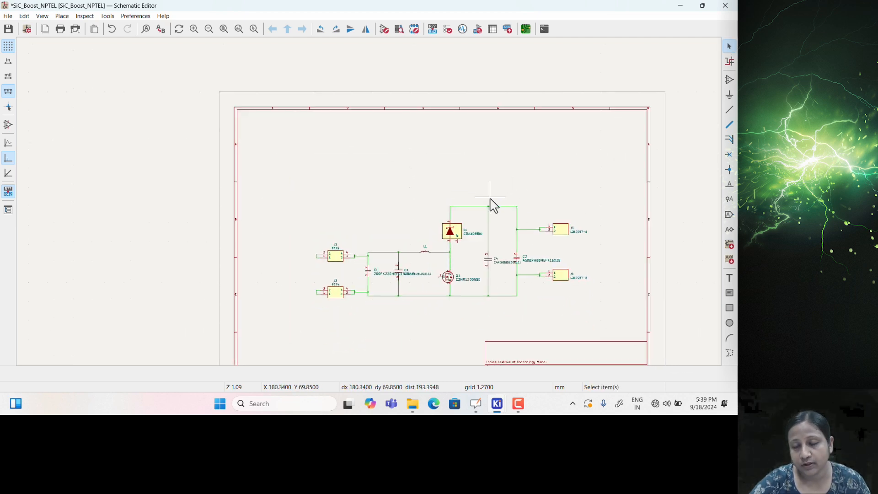
scroll(368, 205, up, 4)
Place a GNDREF symbol below the bottom rail and wire it to the rail
key(p)
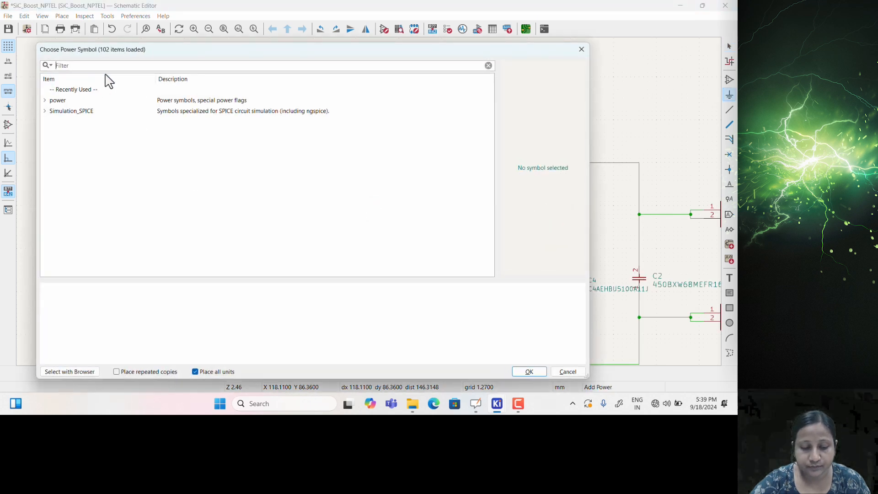
text(Gndref)
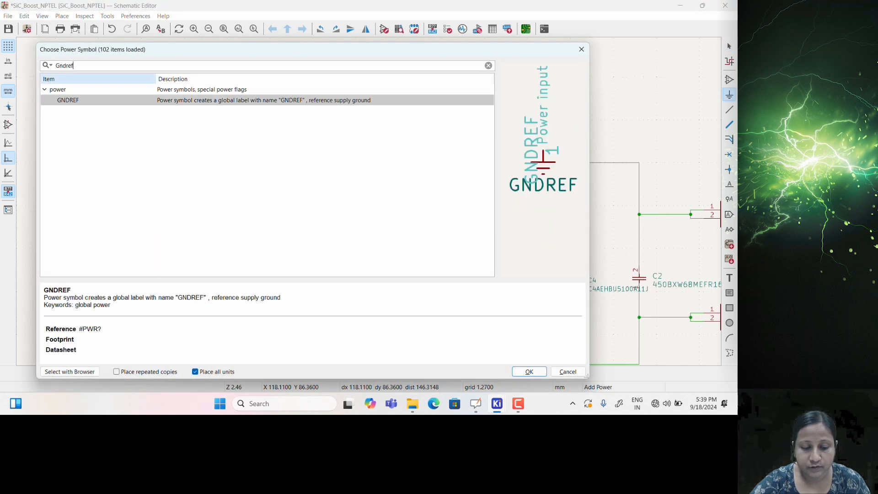
double_click(69, 100)
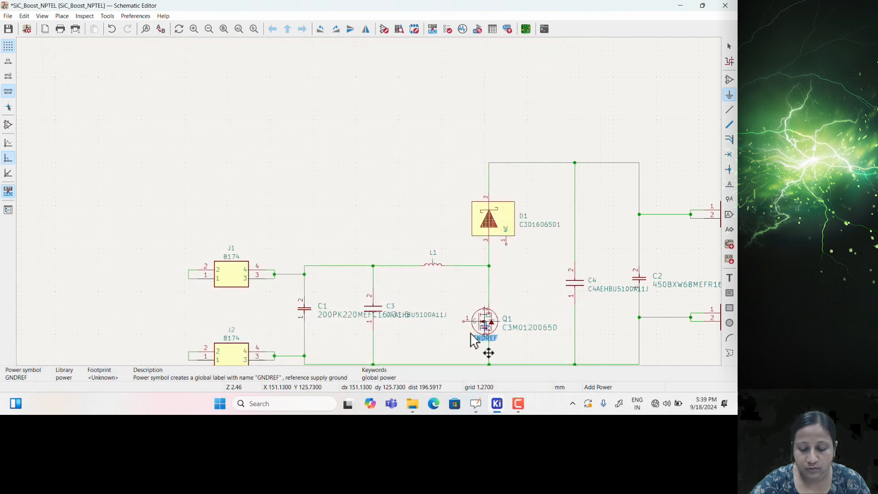
middle_drag(369, 211, 350, 185)
scroll(369, 209, up, 3)
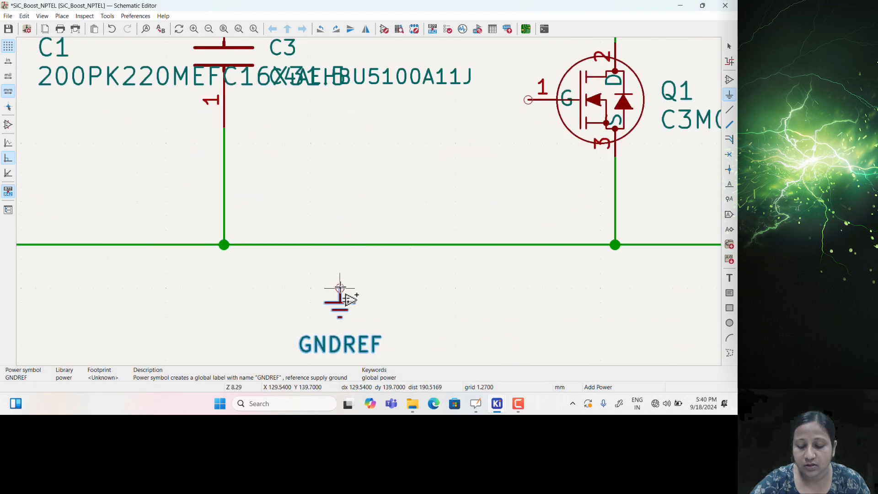
click(341, 288)
key(Escape)
key(w)
click(340, 245)
key(Escape)
scroll(352, 246, down, 5)
middle_drag(352, 264, 352, 271)
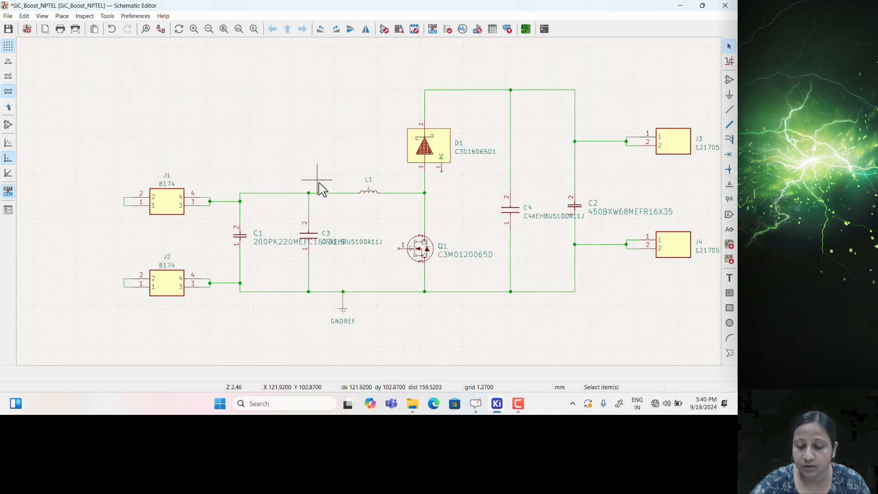
Place a VCC power symbol above the input rail and wire it down to the rail
key(p)
text(pow)
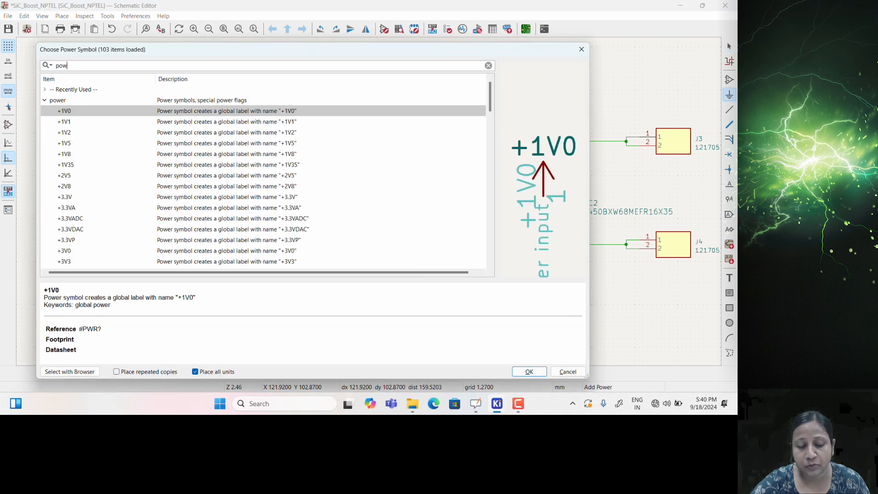
text(Vcc)
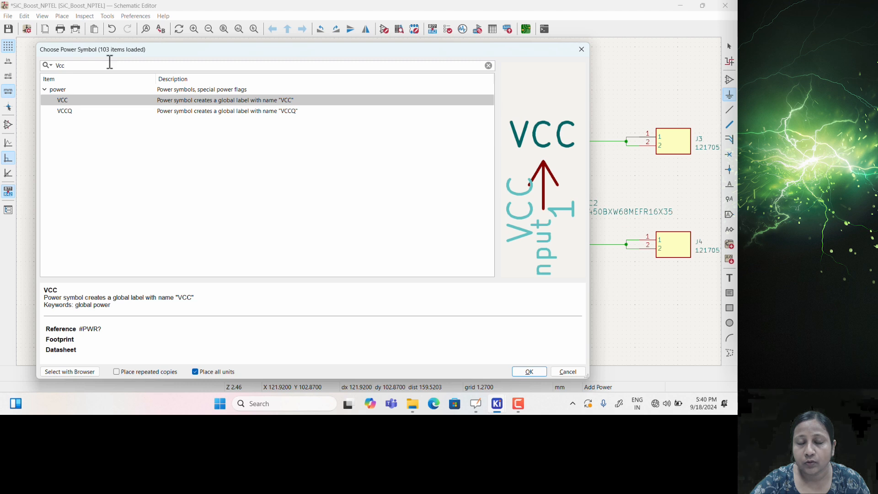
double_click(64, 102)
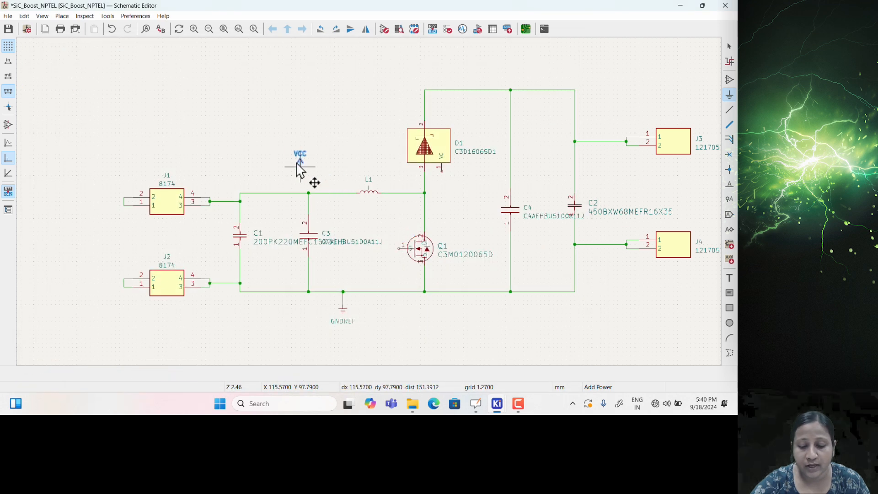
click(279, 167)
key(Escape)
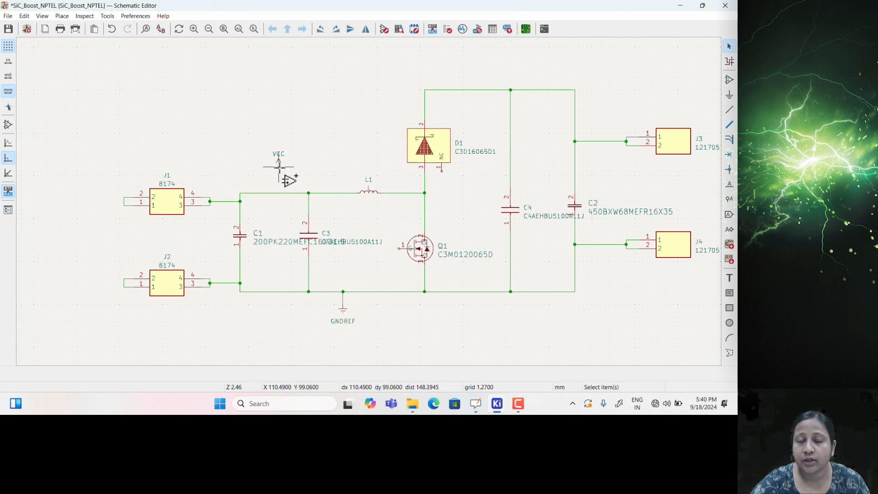
click(281, 167)
click(279, 193)
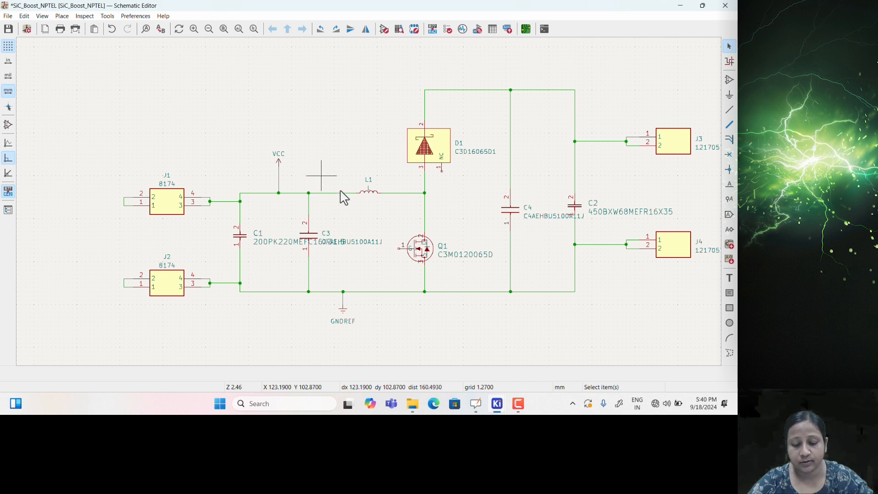
scroll(370, 204, up, 2)
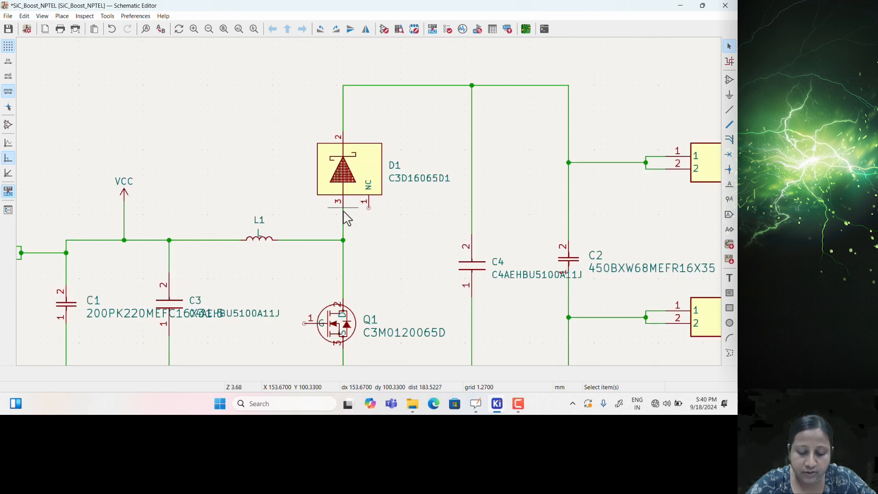
scroll(346, 219, down, 2)
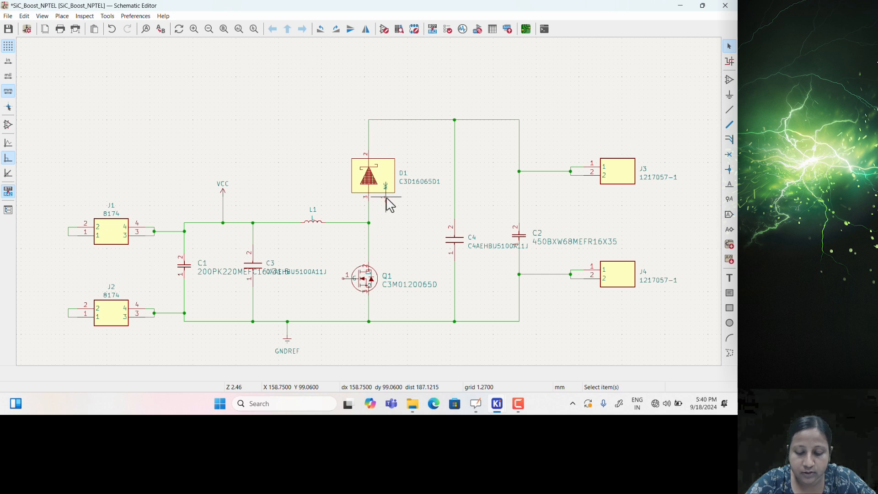
scroll(388, 205, up, 6)
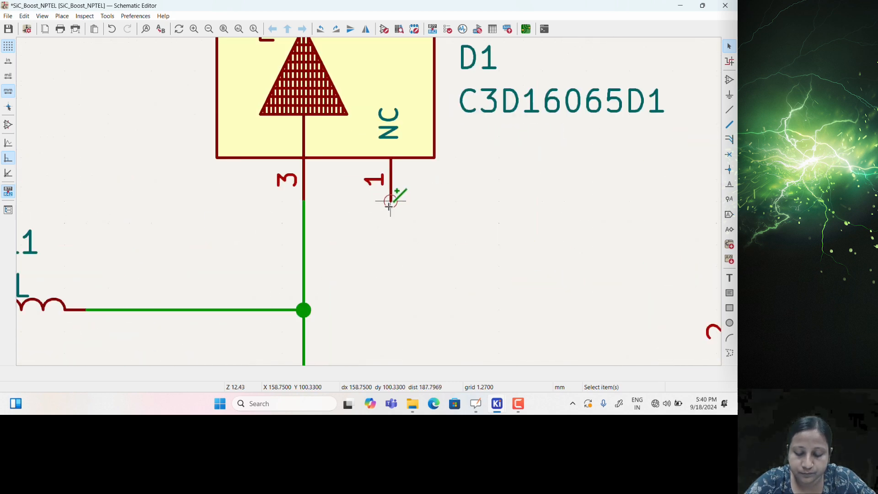
Put a no-connect flag on D1's unused pin 1
click(730, 156)
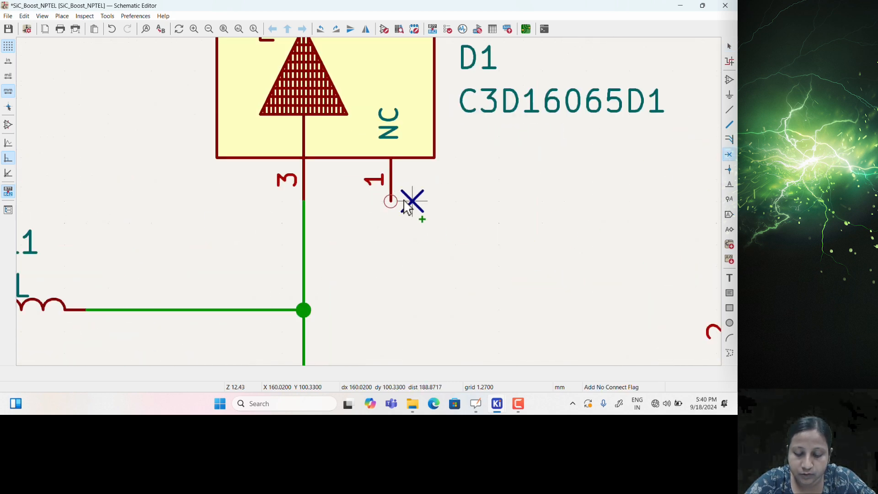
click(391, 203)
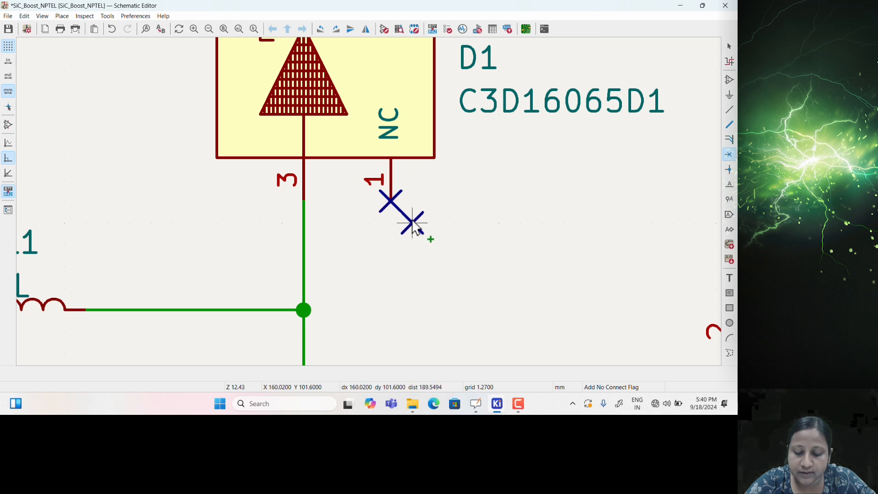
key(Escape)
scroll(435, 226, down, 4)
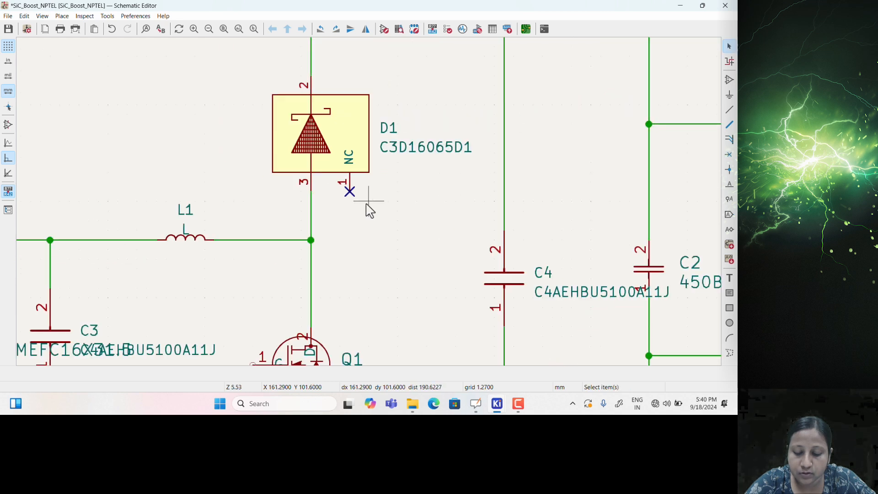
scroll(392, 215, up, 3)
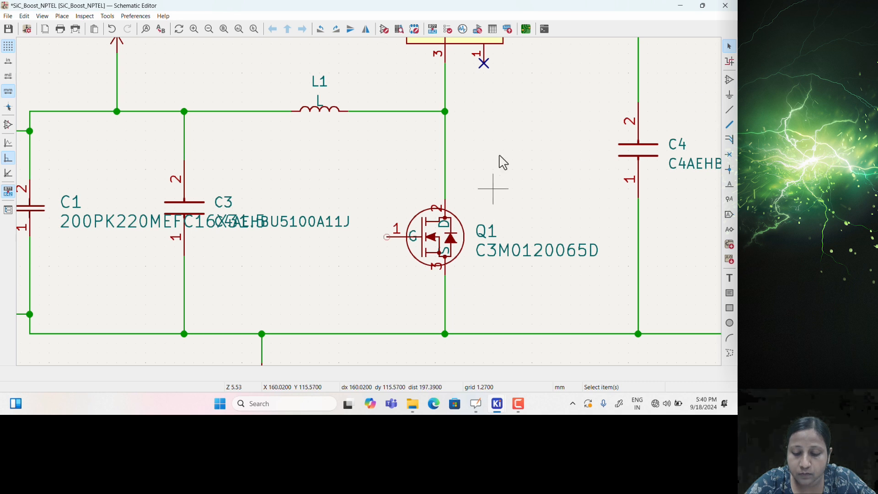
click(522, 153)
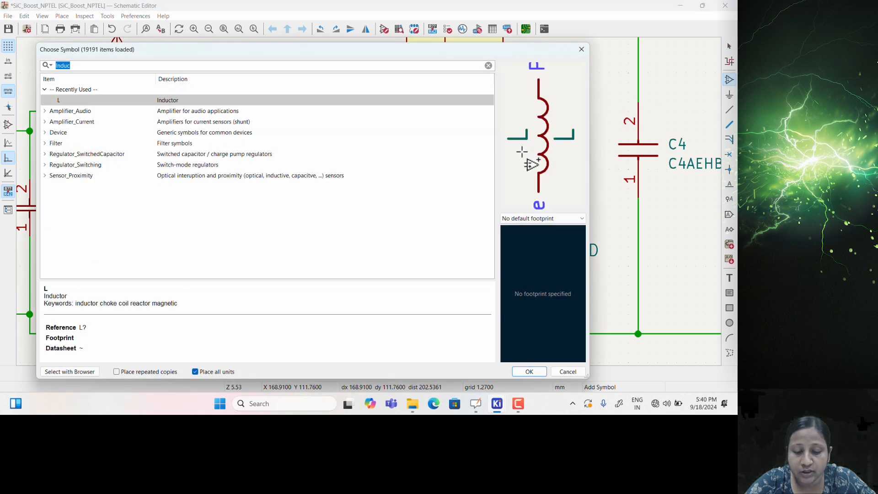
Add a horizontal R resistor as R1 left of Q1's gate
text(Res)
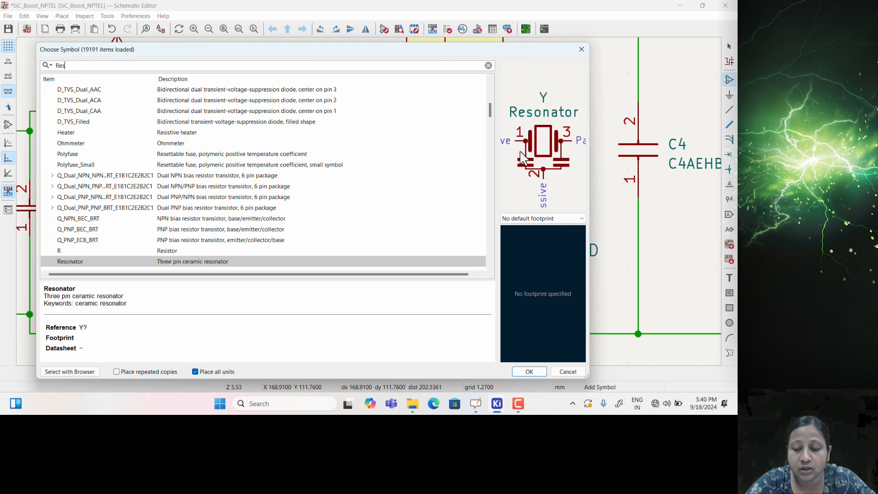
key(Up)
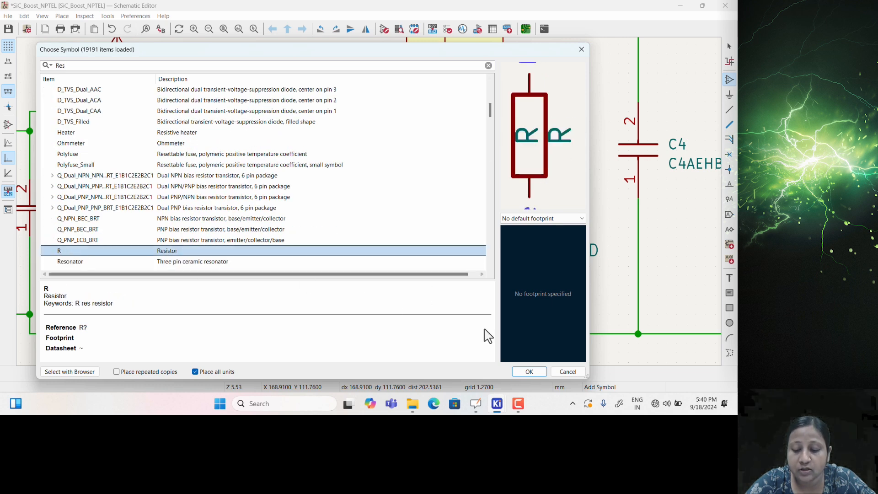
click(529, 371)
key(r)
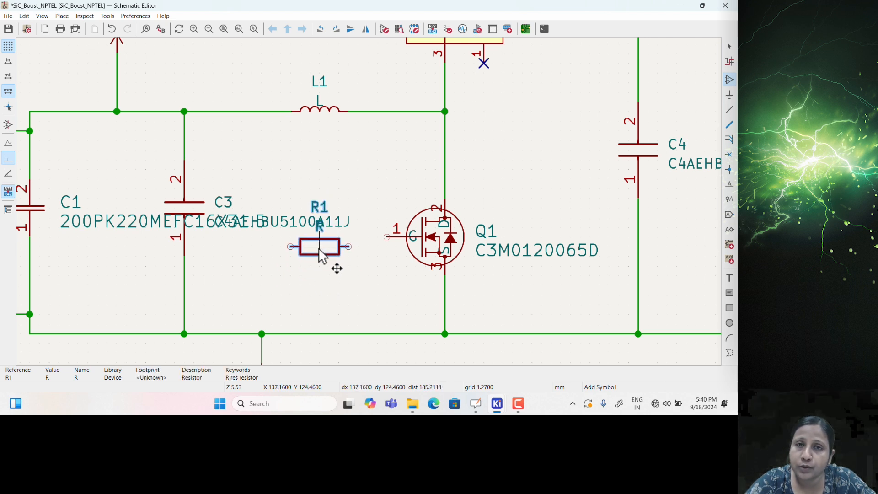
click(320, 243)
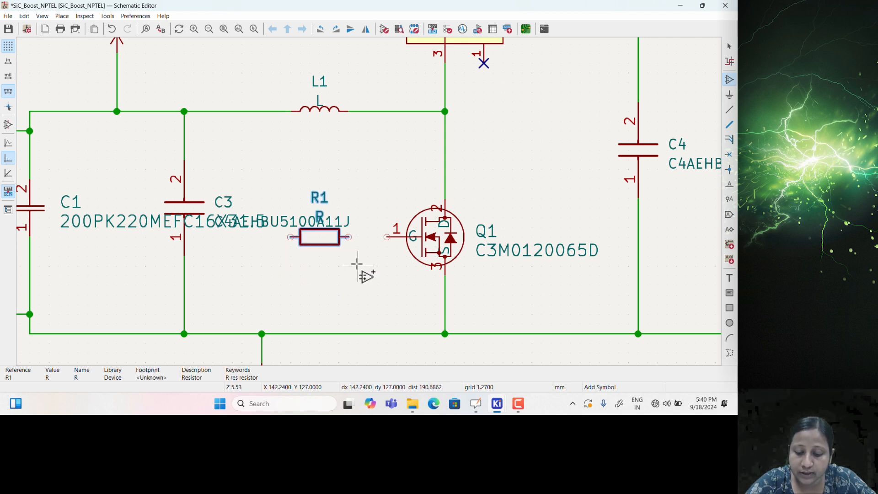
key(Escape)
Wire R1 to Q1's gate and place a vertical duplicate R2 below the gate wire
click(348, 237)
click(387, 237)
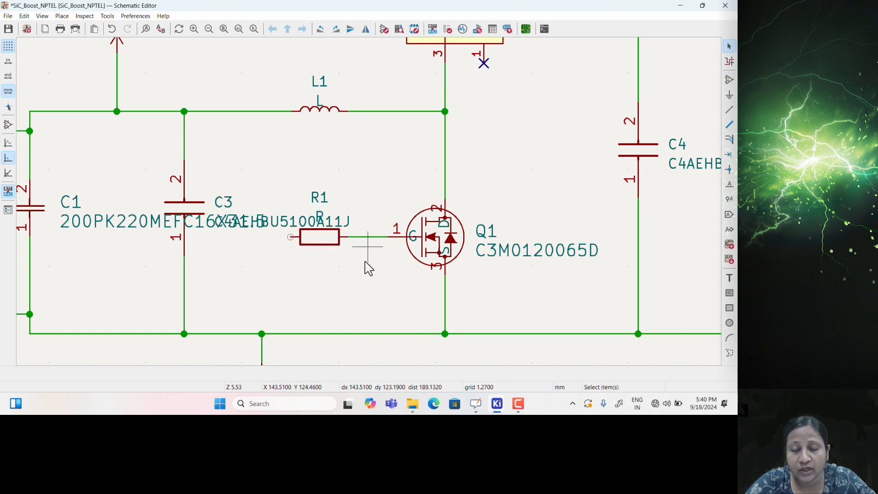
key(ctrl+d)
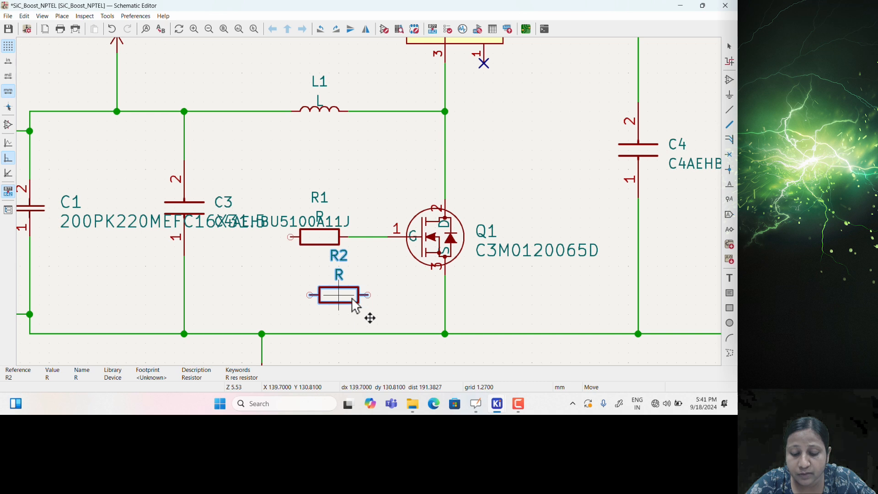
key(r)
click(368, 295)
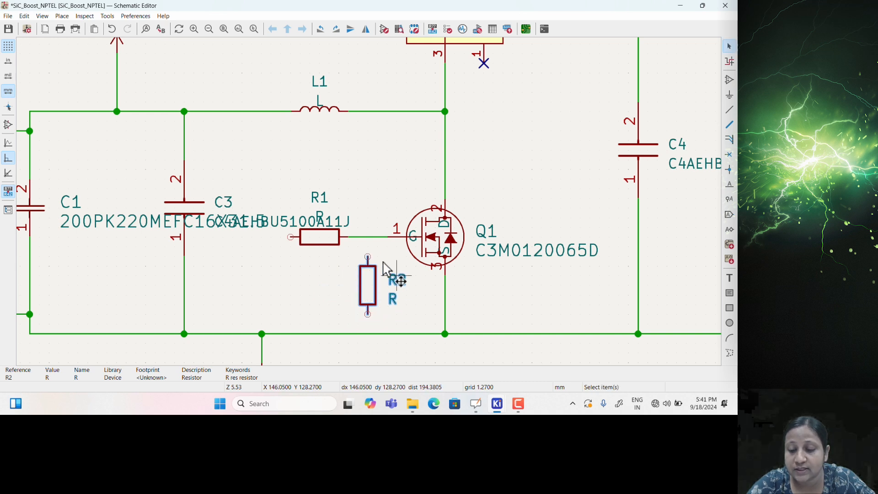
key(Escape)
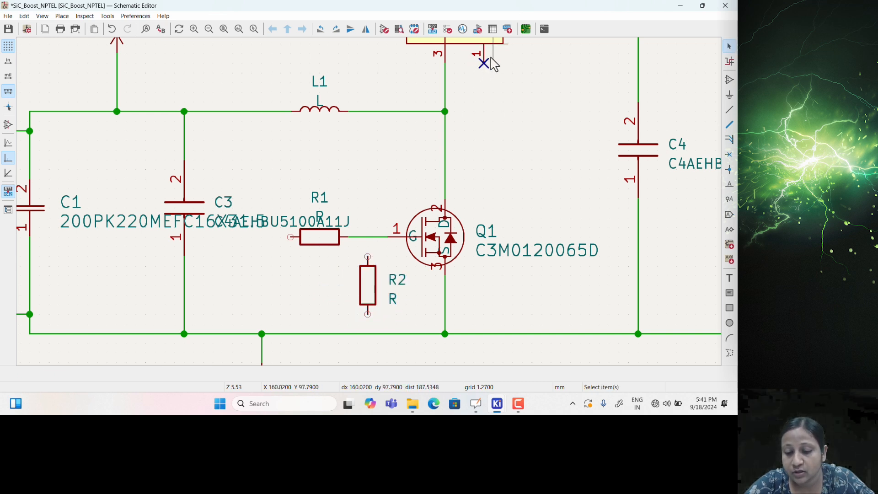
Connect R2's top pin to the gate wire and its bottom pin to the ground rail
key(w)
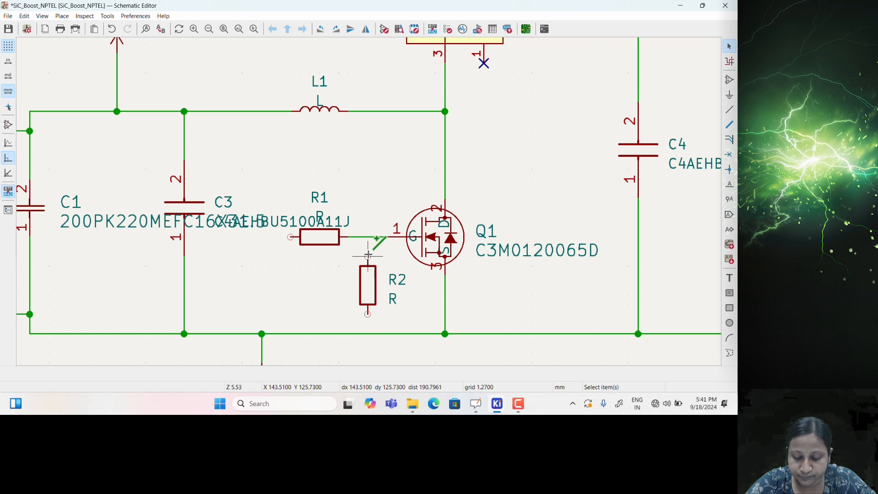
click(367, 237)
click(368, 257)
click(367, 306)
click(368, 334)
key(Escape)
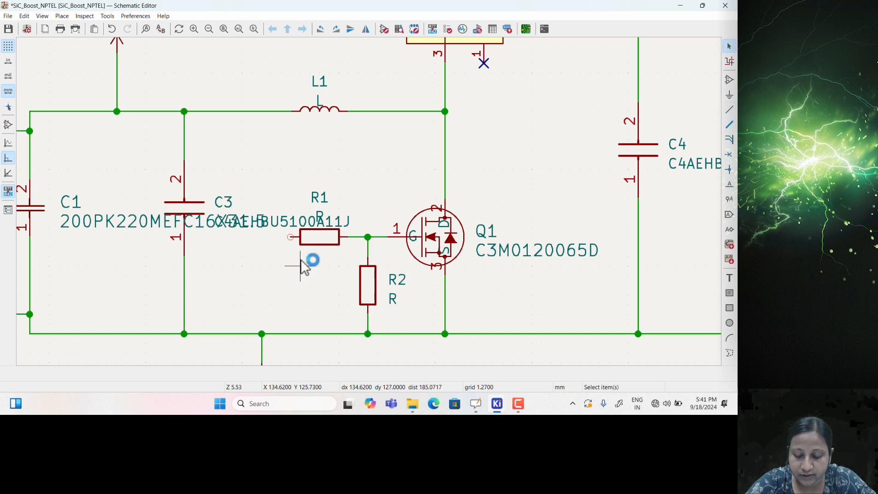
Start a wire from R1's left pin, cancel it, and zoom out
scroll(290, 237, up, 1)
scroll(412, 215, down, 1)
scroll(371, 205, down, 2)
scroll(369, 202, up, 4)
key(w)
click(355, 214)
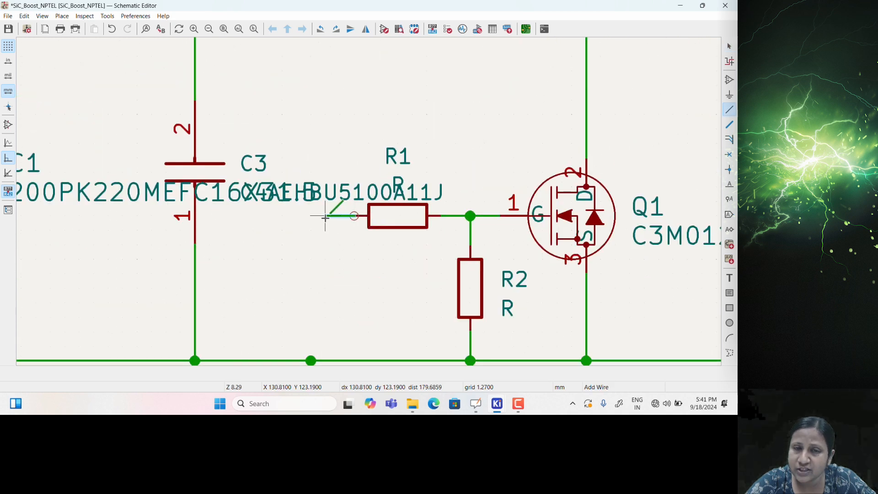
click(326, 273)
key(Escape)
key(Escape)
scroll(324, 251, down, 2)
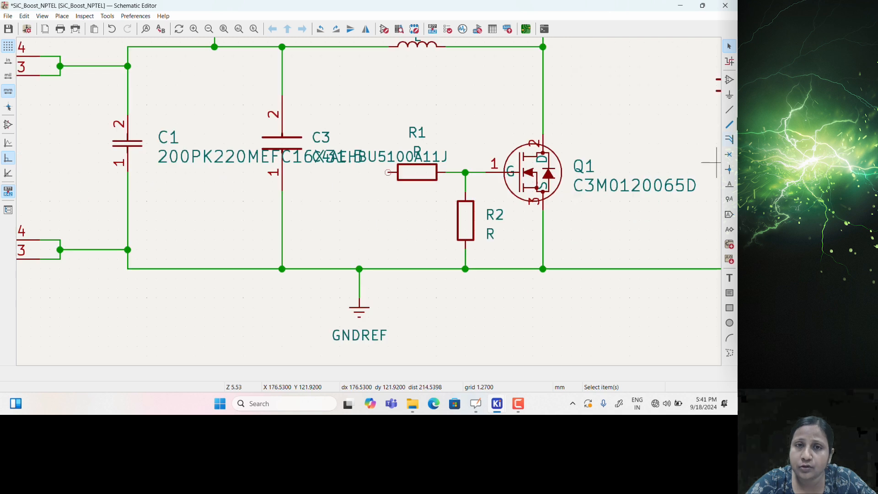
scroll(556, 160, down, 2)
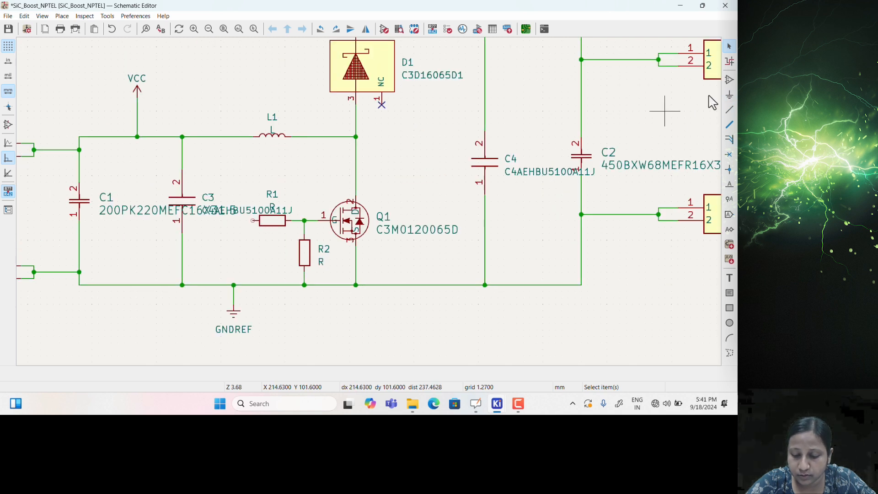
Place a Conn_01x02_Pin connector as J5 next to R1
click(729, 80)
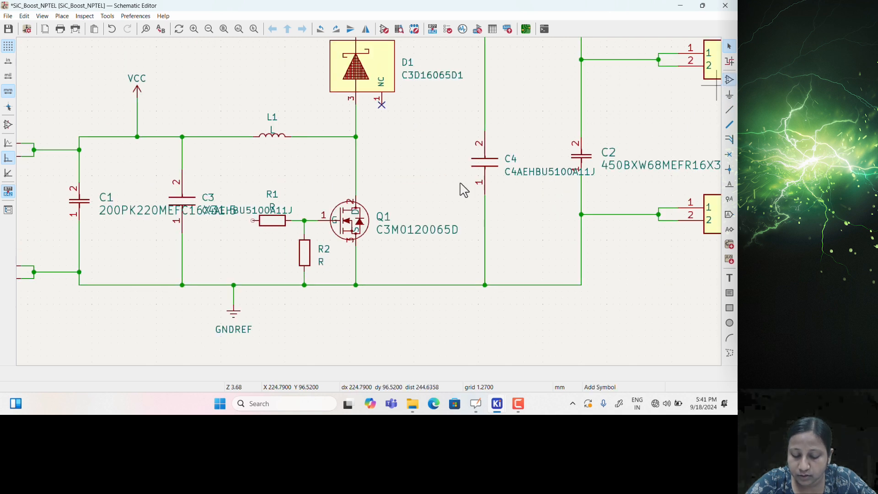
click(396, 200)
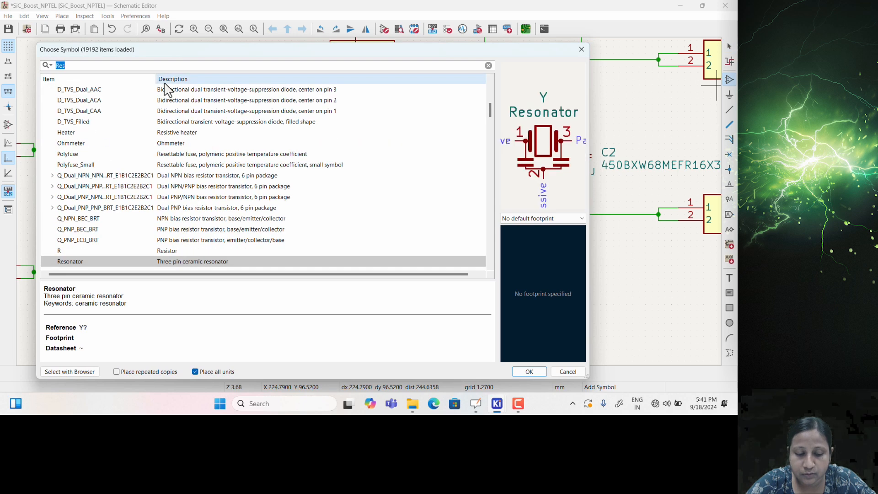
text(Conn)
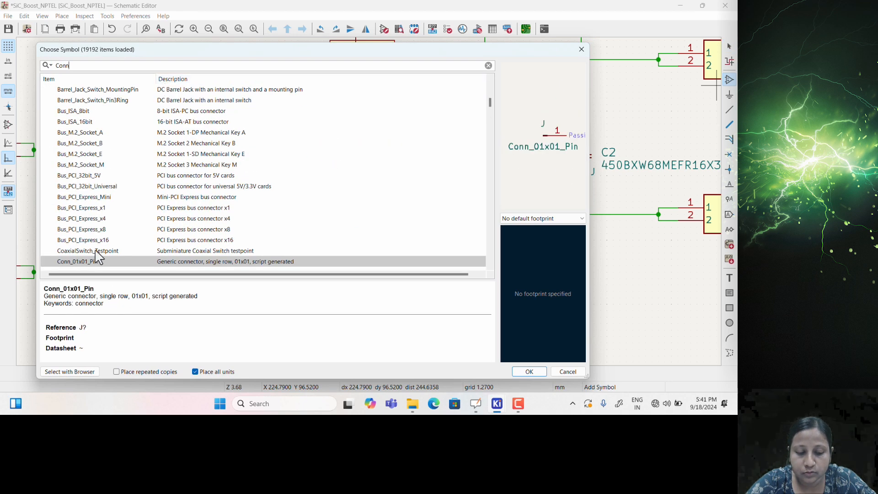
scroll(87, 256, down, 1)
click(91, 252)
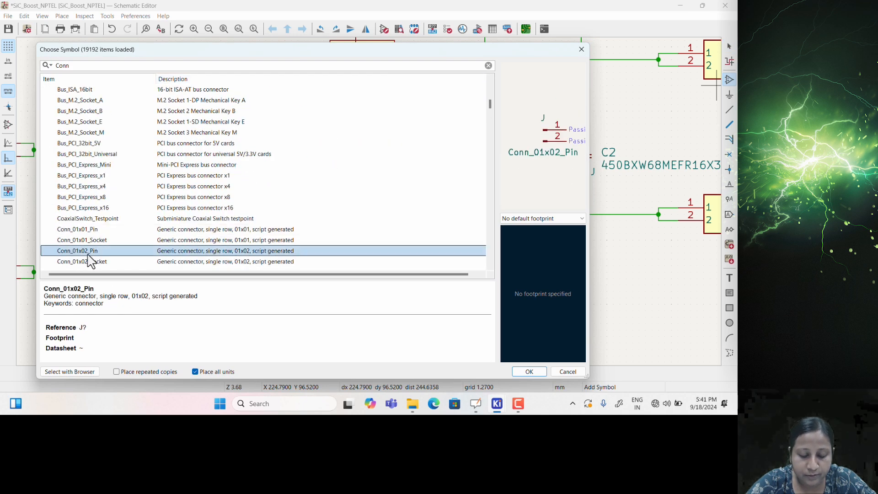
double_click(89, 254)
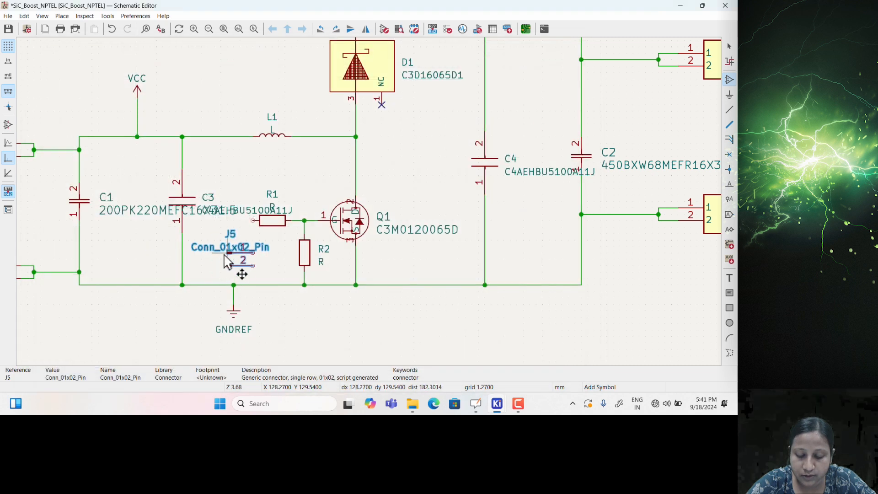
click(222, 255)
scroll(231, 242, up, 5)
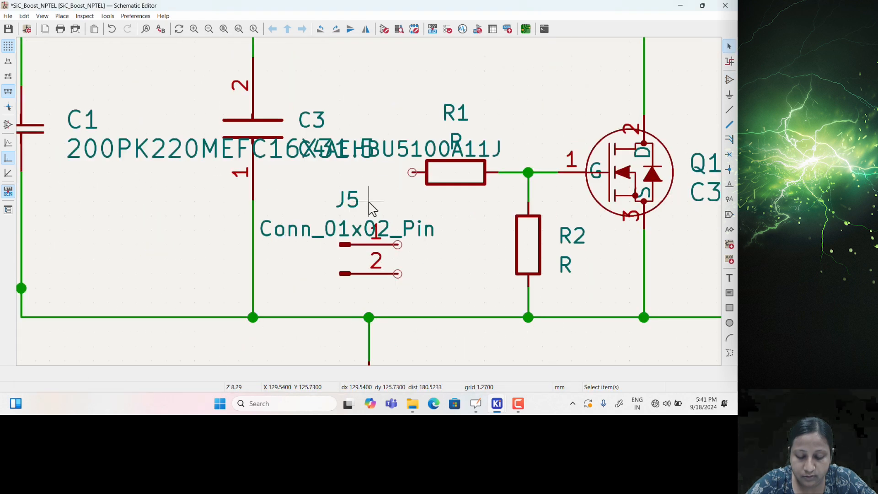
Wire J5 pin 1 to R1's free end and J5 pin 2 to the ground rail
click(434, 158)
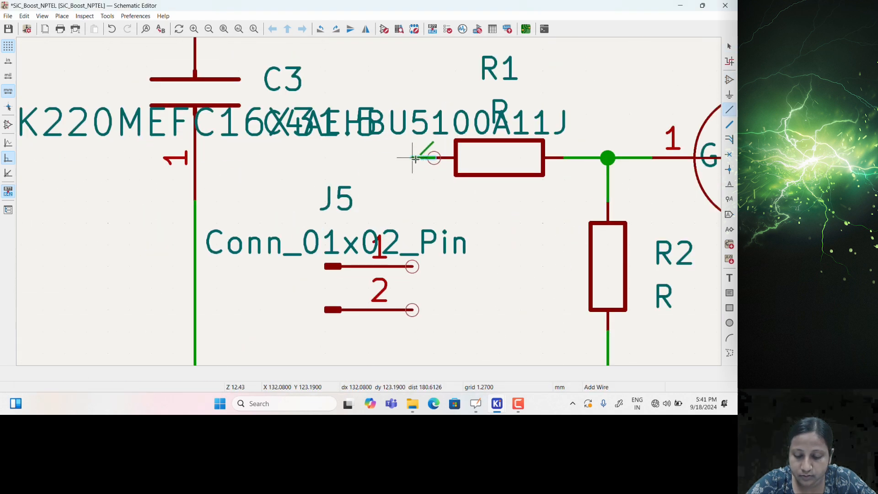
click(412, 267)
scroll(414, 320, down, 2)
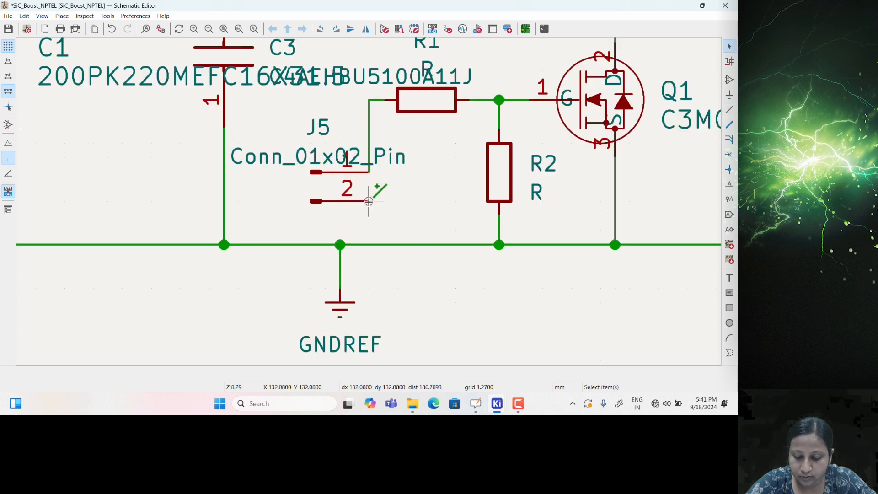
click(369, 201)
click(368, 244)
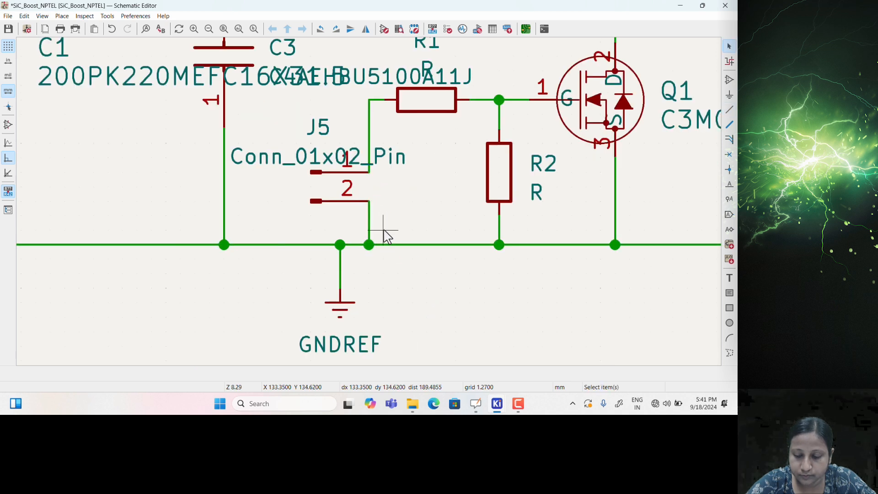
scroll(384, 236, down, 6)
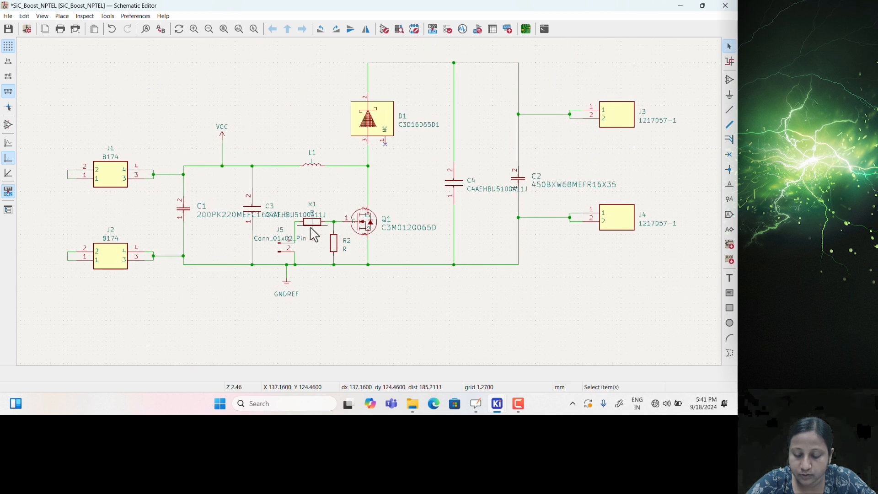
scroll(378, 196, down, 2)
scroll(306, 199, up, 2)
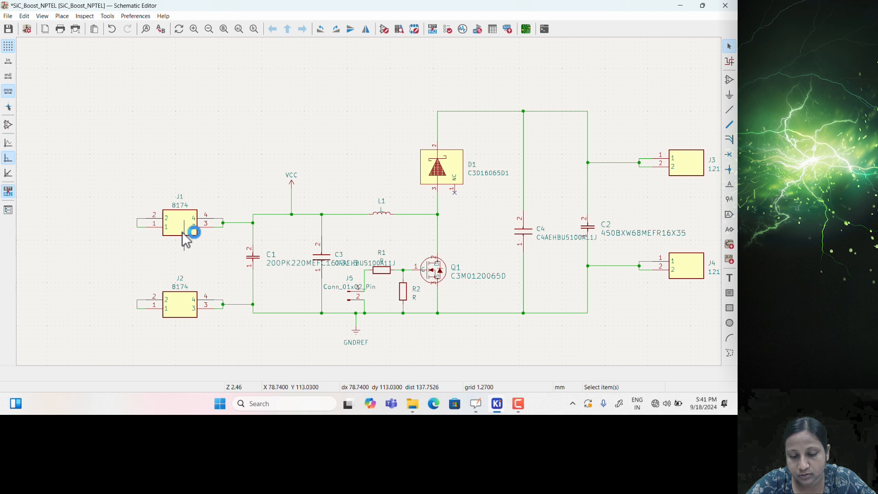
Open the footprint library browser from L1's Footprint field and filter libraries by 'Conn'
double_click(382, 213)
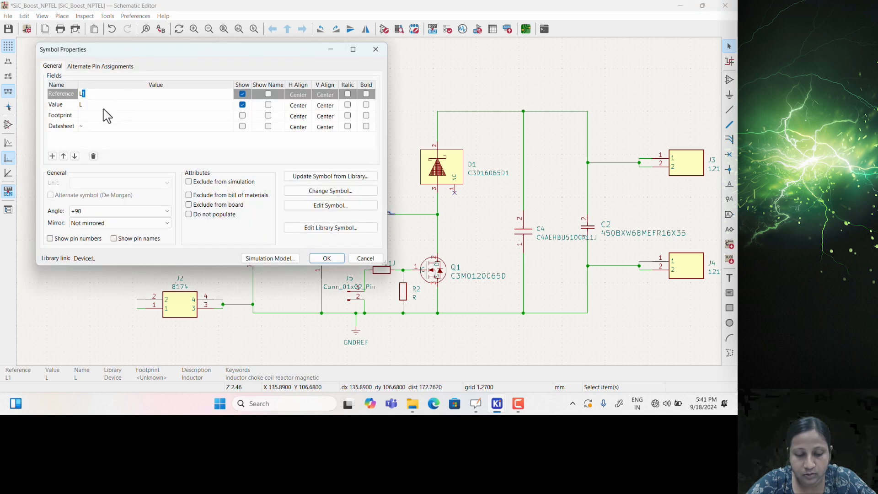
click(100, 116)
click(228, 117)
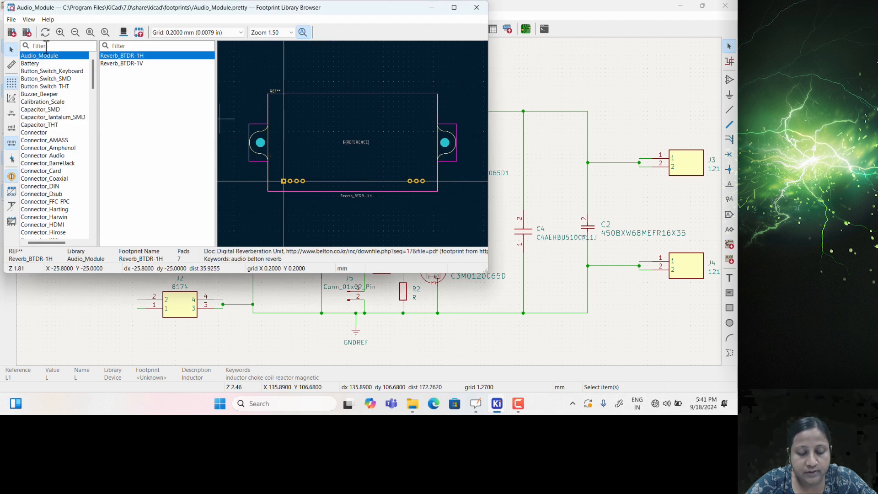
text(Ban)
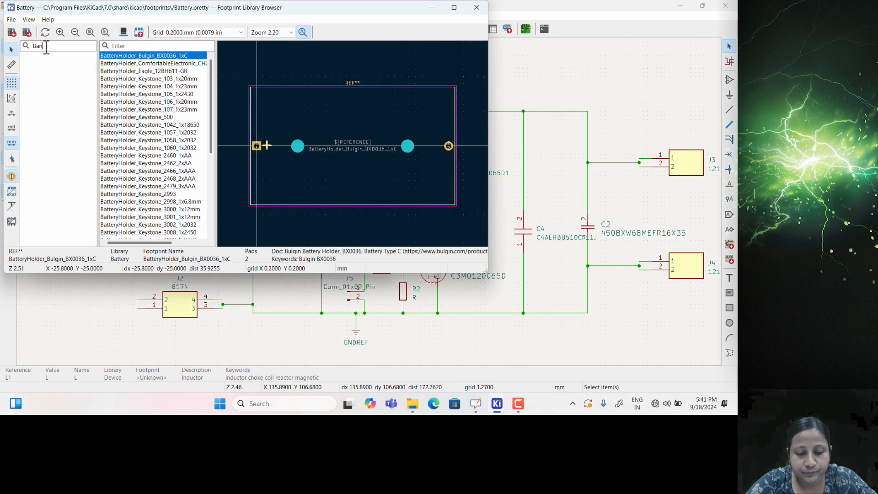
key(BackSpace)
key(BackSpace)
key(BackSpace)
text(Conn)
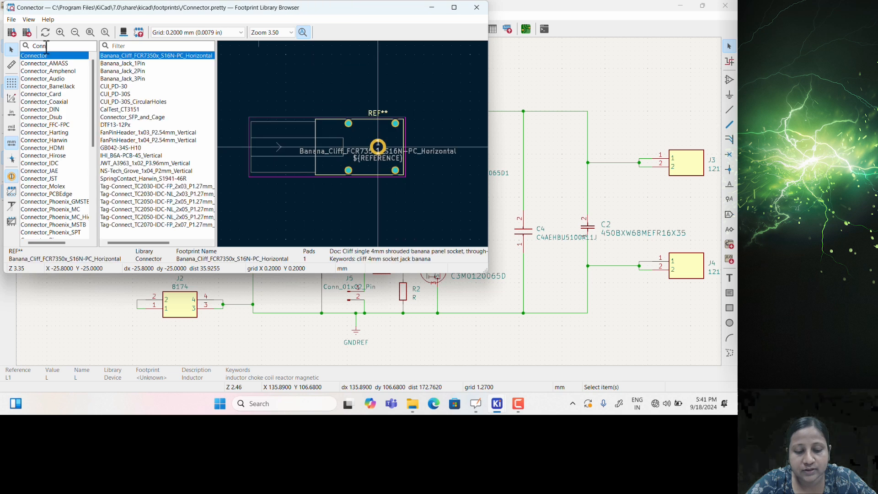
Preview Banana_Jack_2Pin in 3D, then change the library filter to 'SiC'
click(120, 78)
click(121, 73)
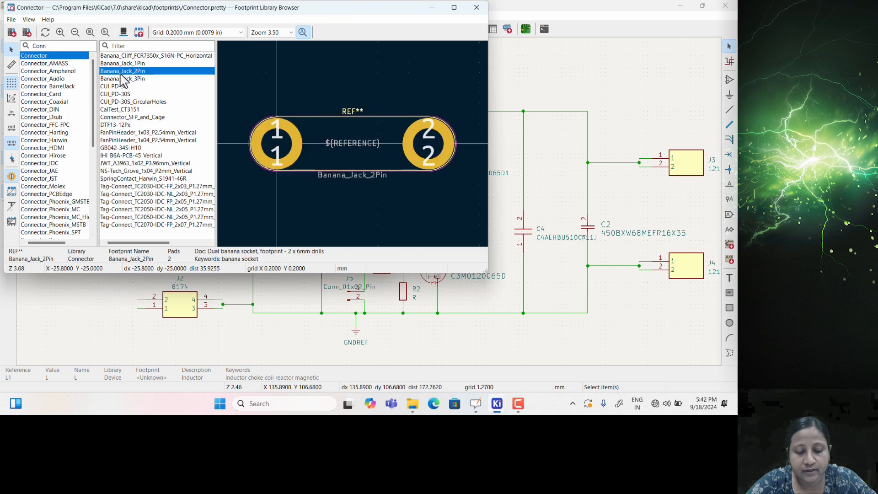
click(122, 36)
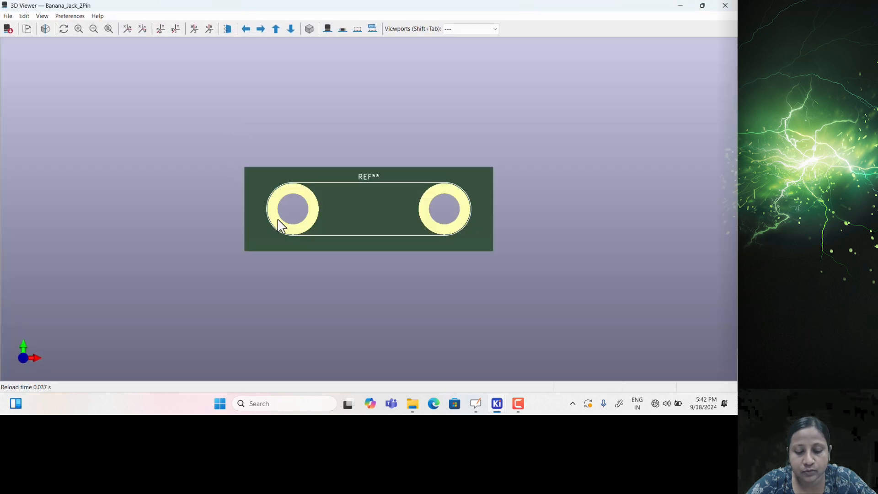
drag(317, 212, 327, 178)
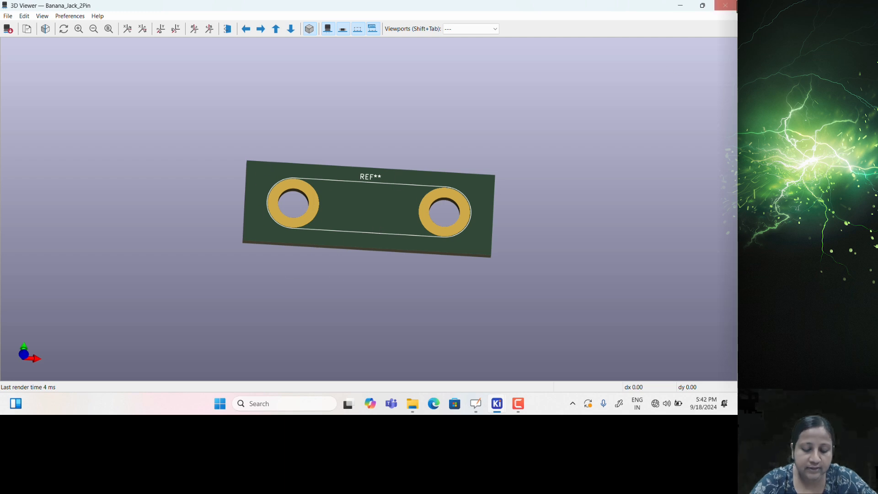
click(725, 5)
double_click(52, 46)
text(SiC)
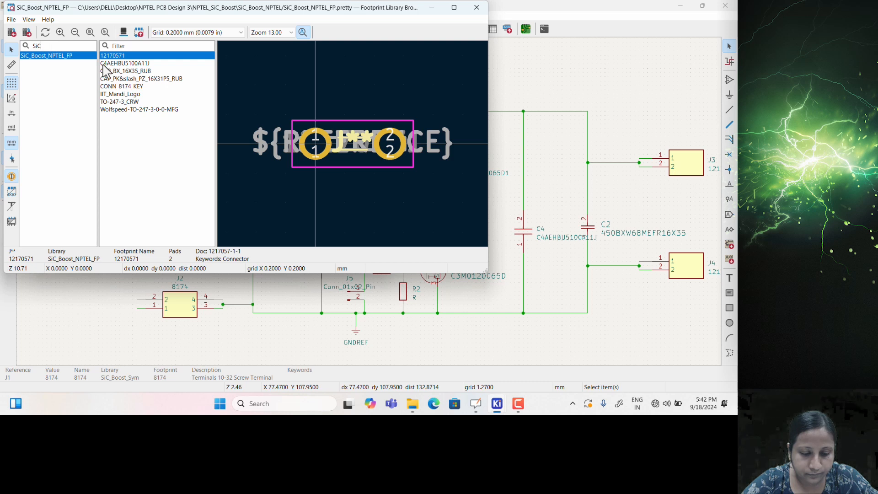
Check CONN_8174_KEY in 3D, assign it as J1's footprint, copy the value and confirm
drag(165, 10, 342, 57)
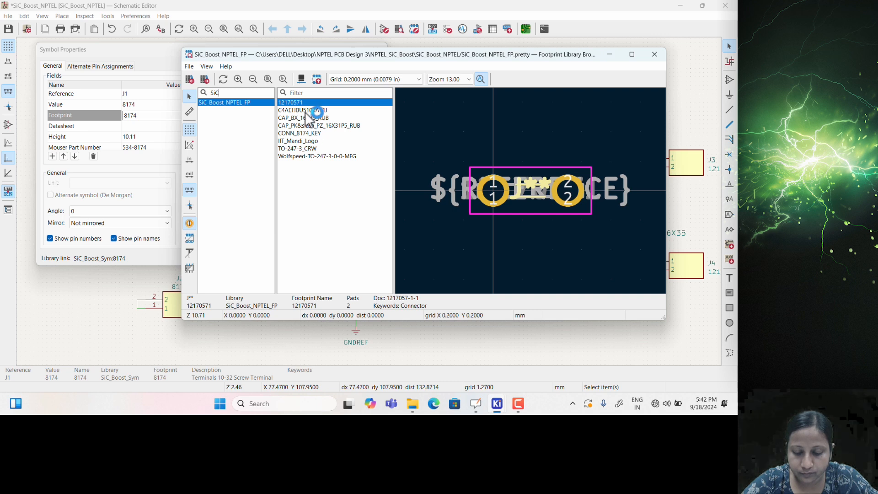
click(308, 134)
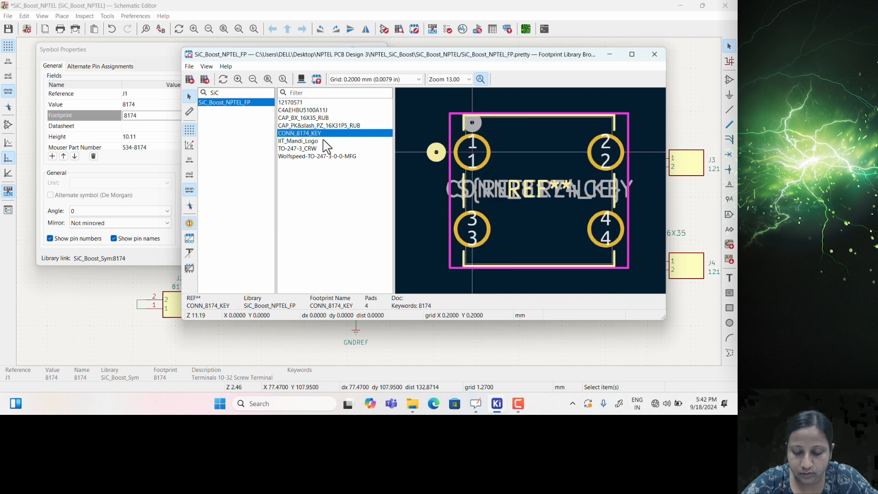
click(301, 80)
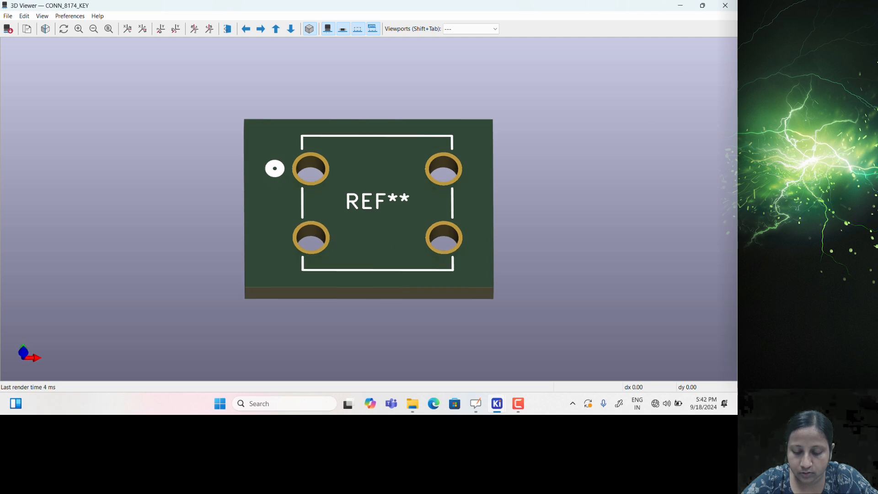
click(725, 6)
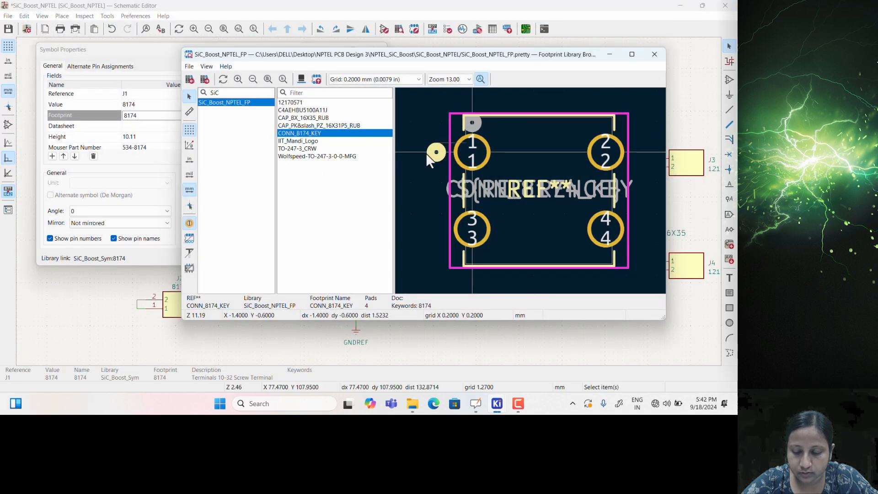
double_click(296, 133)
click(146, 115)
key(ctrl+c)
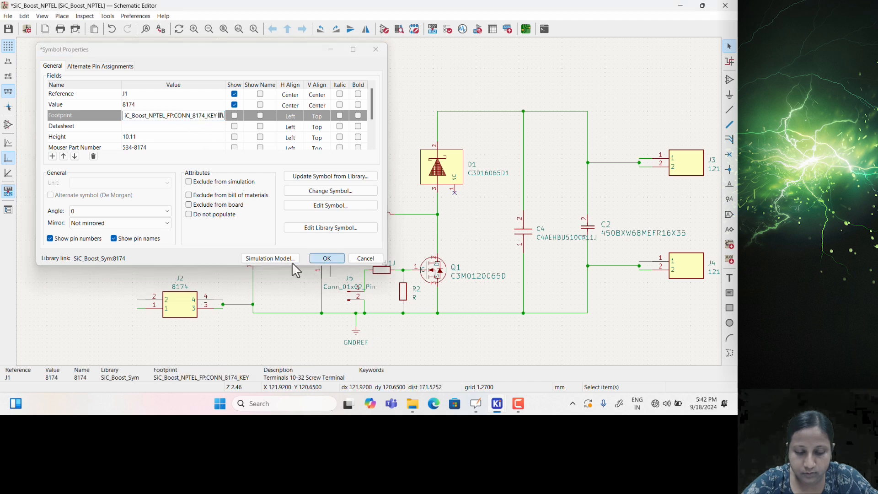
click(326, 258)
Paste the CONN_8174_KEY footprint into J2's Footprint field, confirm, and pan toward C1
double_click(180, 304)
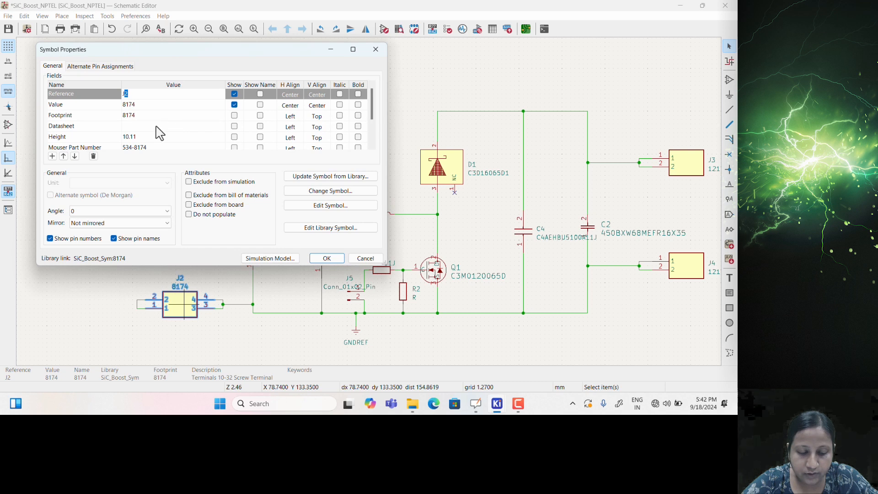
click(149, 116)
key(ctrl+v)
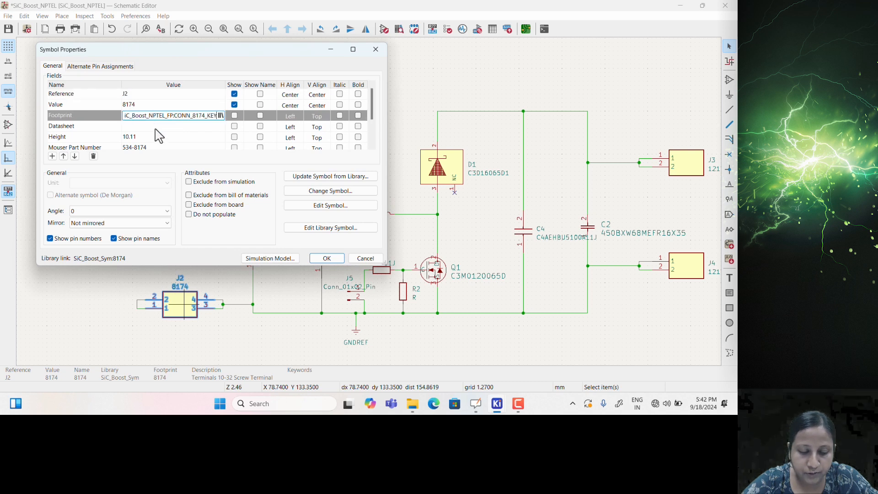
click(322, 259)
click(225, 265)
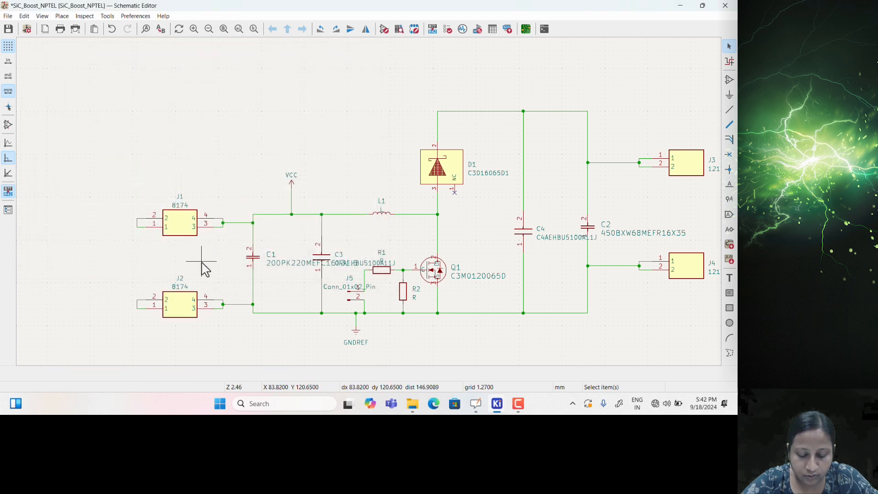
scroll(225, 266, up, 2)
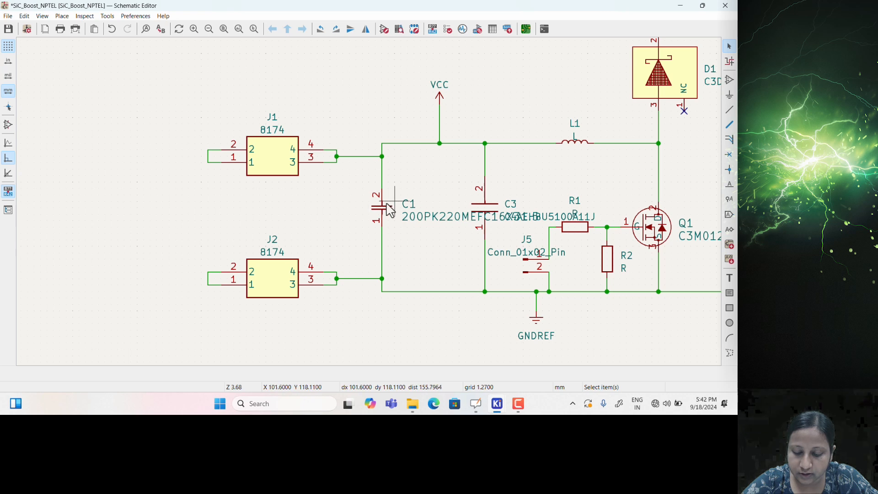
middle_drag(309, 203, 289, 208)
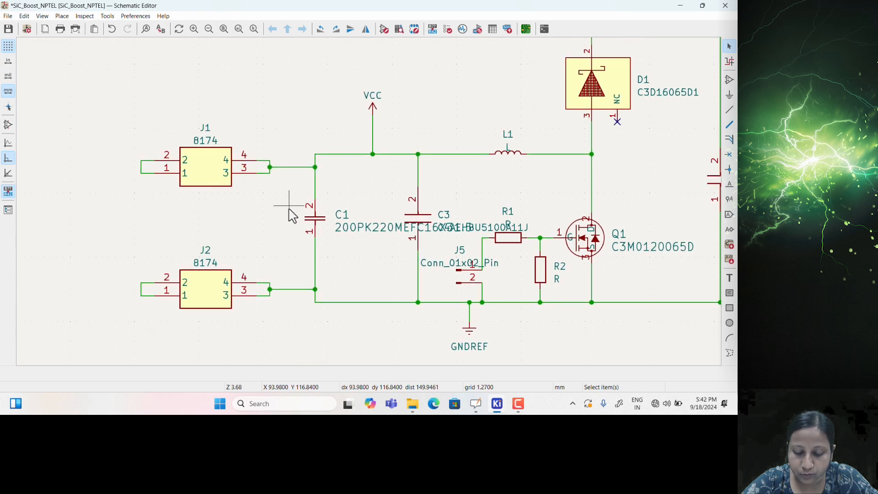
Preview CAP_PK&slash_PZ_16X31P5_RUB in 3D and assign it as capacitor C1's footprint
double_click(322, 224)
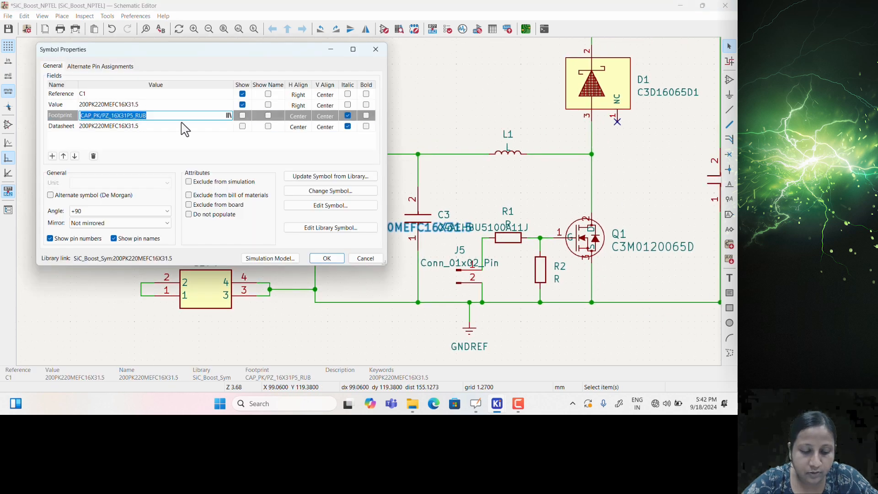
click(229, 116)
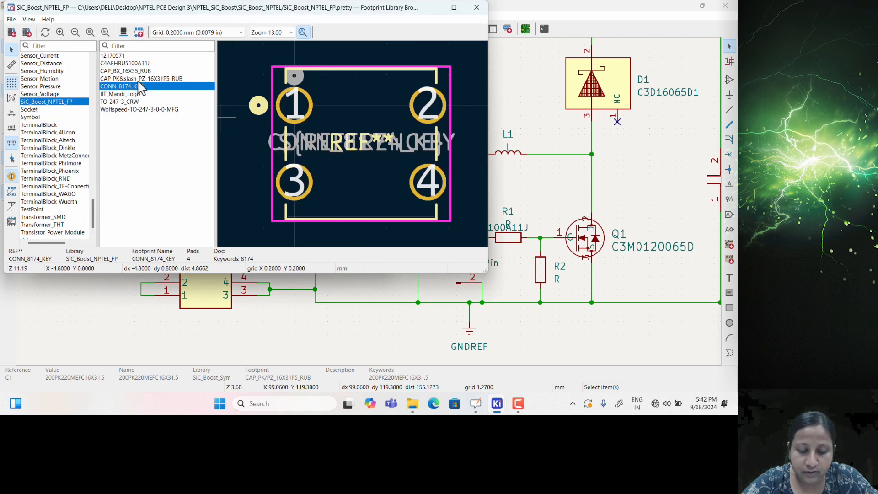
key(Up)
click(124, 34)
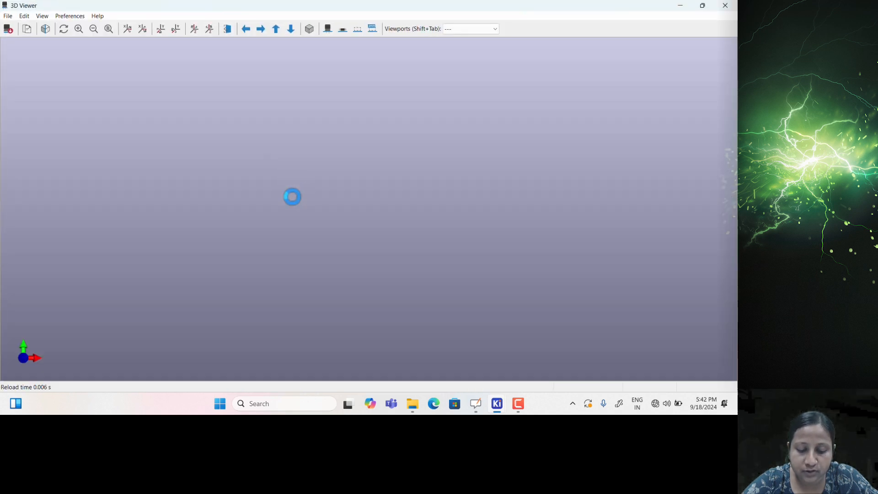
drag(275, 208, 274, 198)
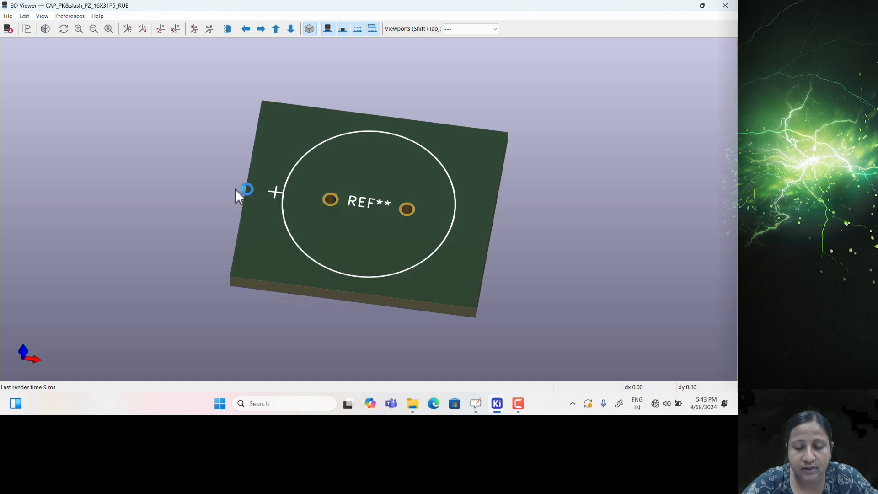
click(726, 5)
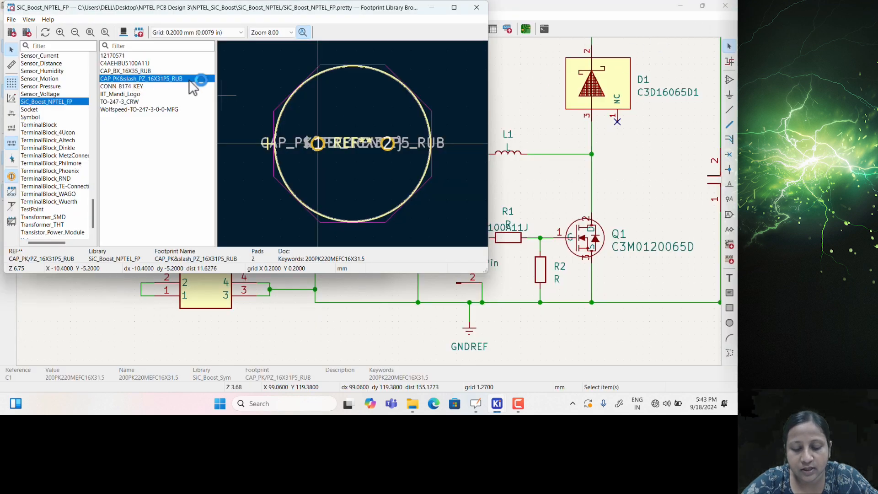
double_click(147, 81)
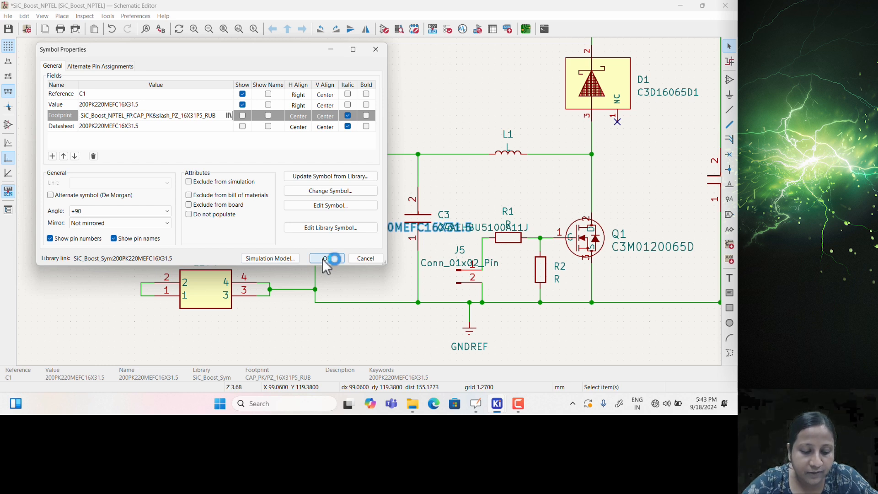
click(228, 116)
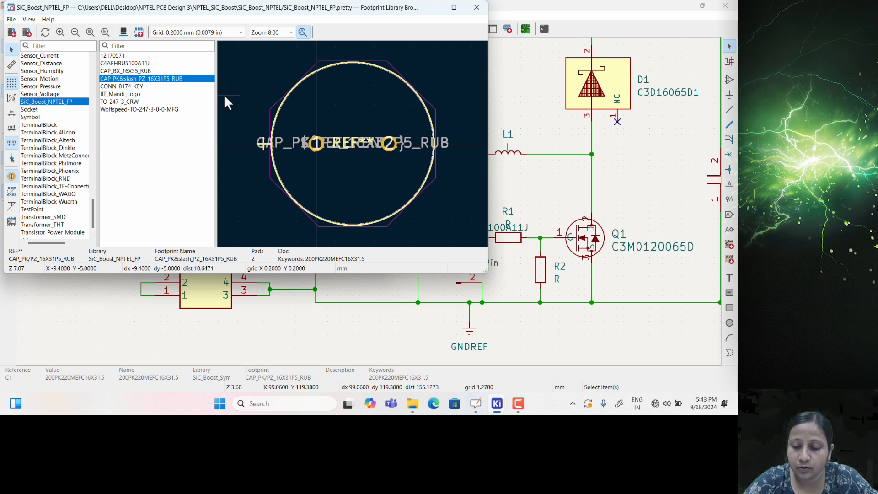
click(477, 8)
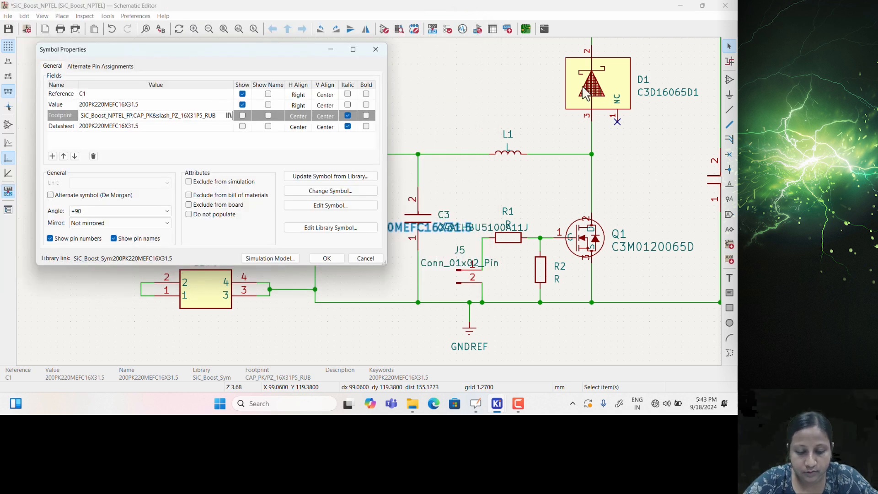
Confirm C1, then assign C4AEHBU5100A11J to C3 and verify its footprint field
click(335, 260)
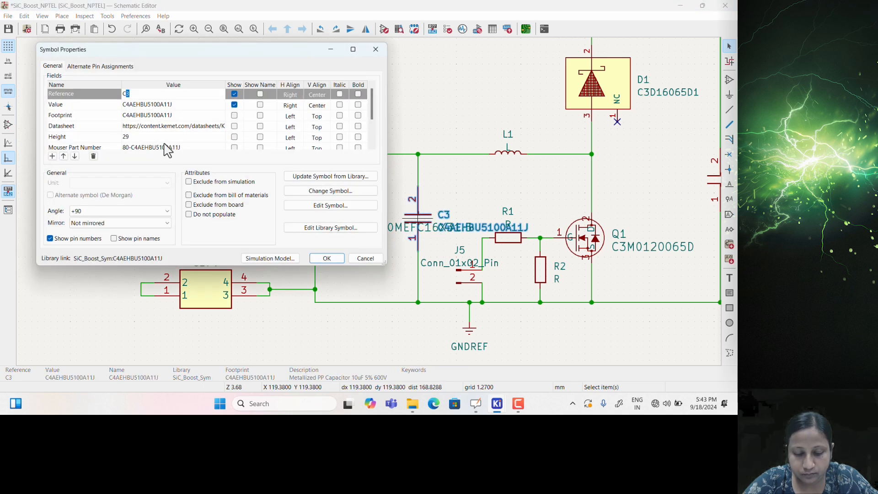
click(191, 115)
click(220, 115)
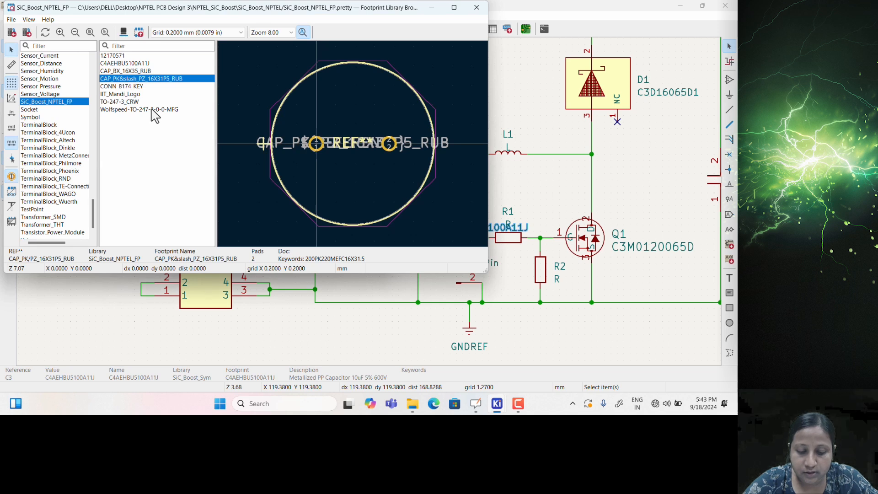
click(120, 64)
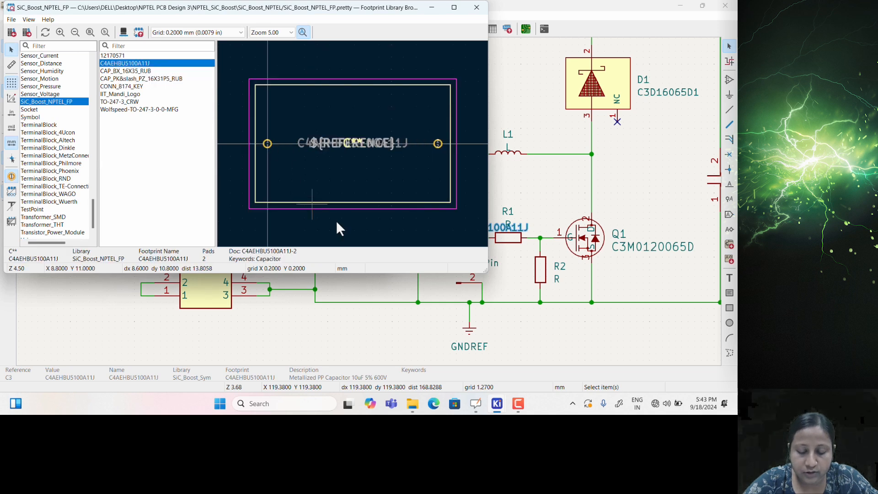
double_click(151, 64)
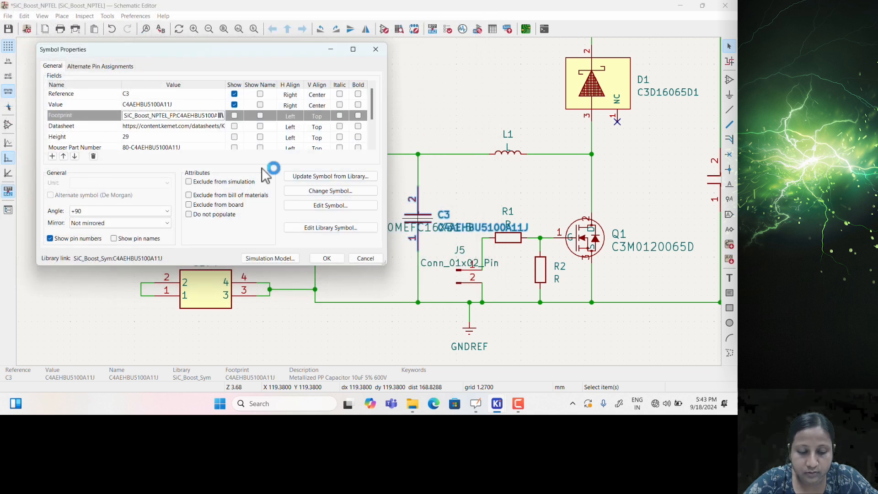
click(327, 258)
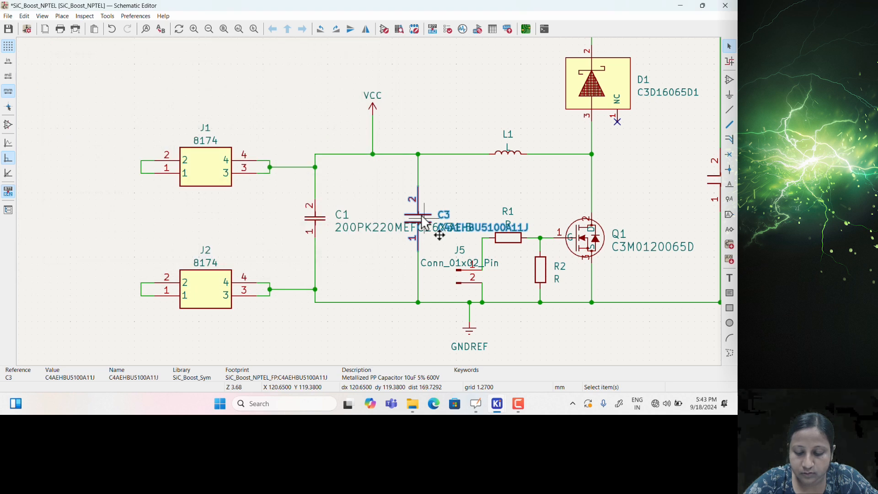
double_click(424, 223)
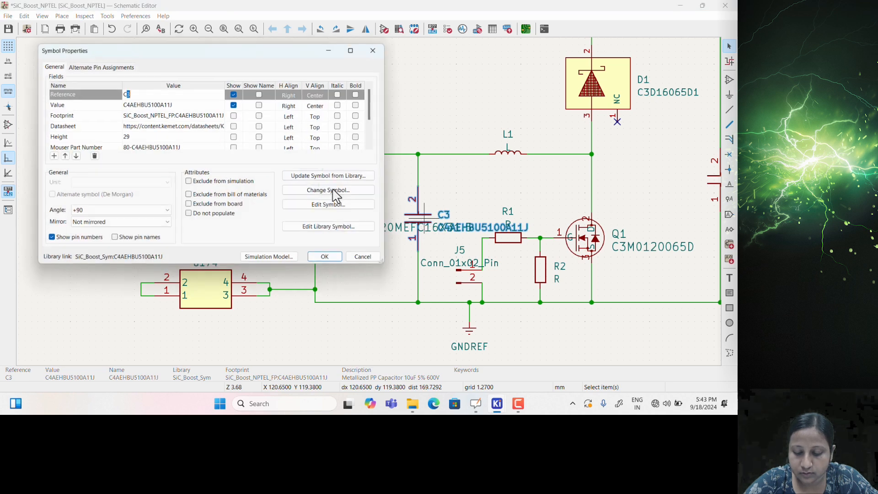
click(182, 116)
key(ctrl+c)
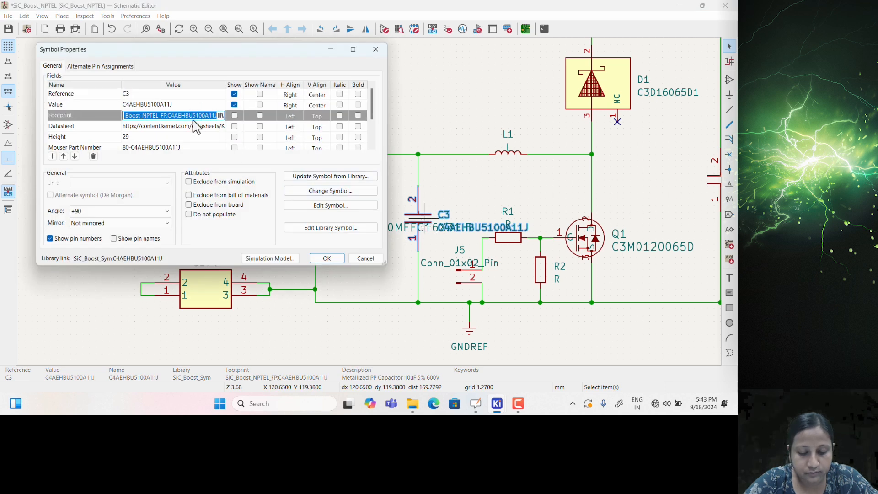
click(376, 49)
scroll(391, 231, down, 4)
scroll(391, 230, up, 4)
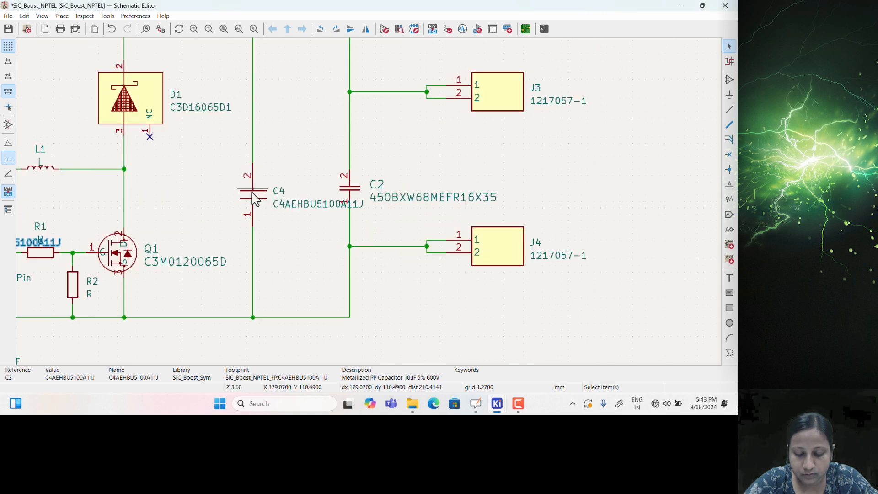
Paste the library-qualified C4AEHBU5100A11J footprint into C4 and confirm
double_click(255, 198)
click(153, 120)
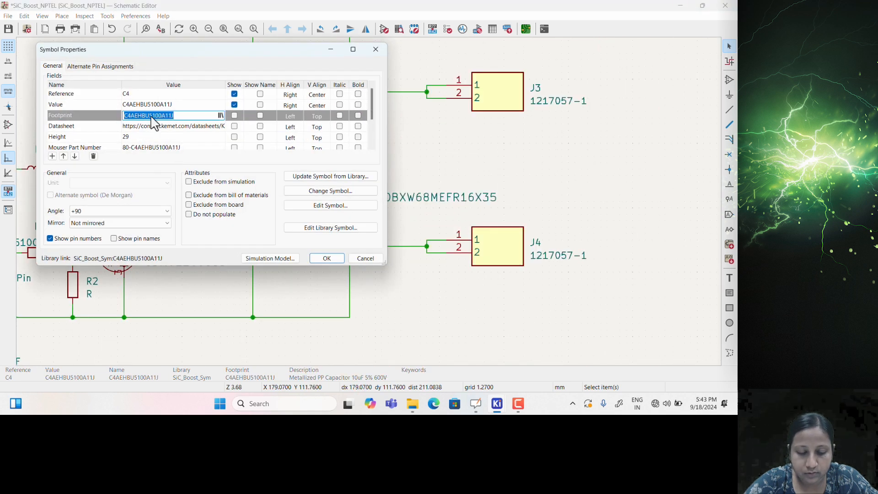
key(ctrl+v)
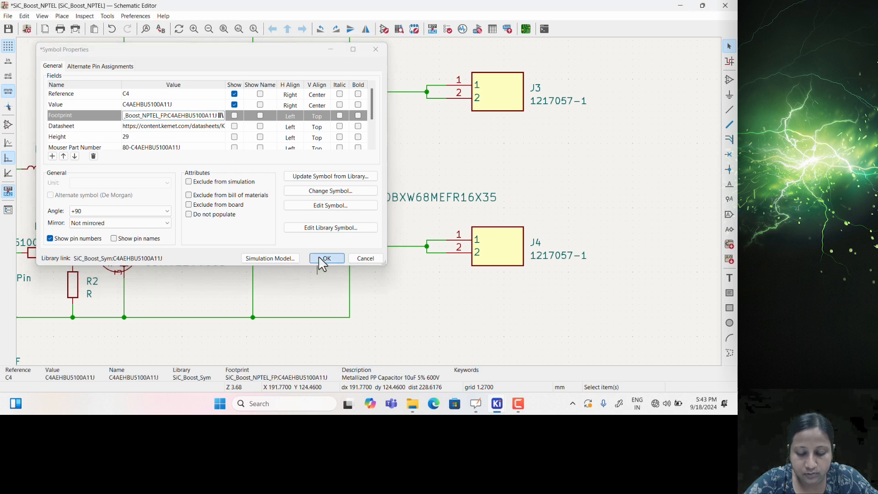
click(322, 259)
Assign SiC_Boost_NPTEL_FP:CAP_BX_16X35_RUB as capacitor C2's footprint
double_click(352, 194)
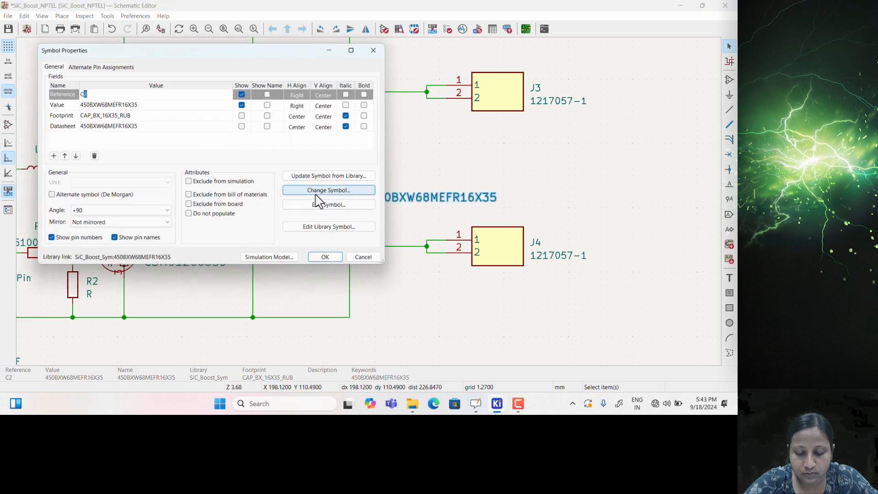
click(99, 117)
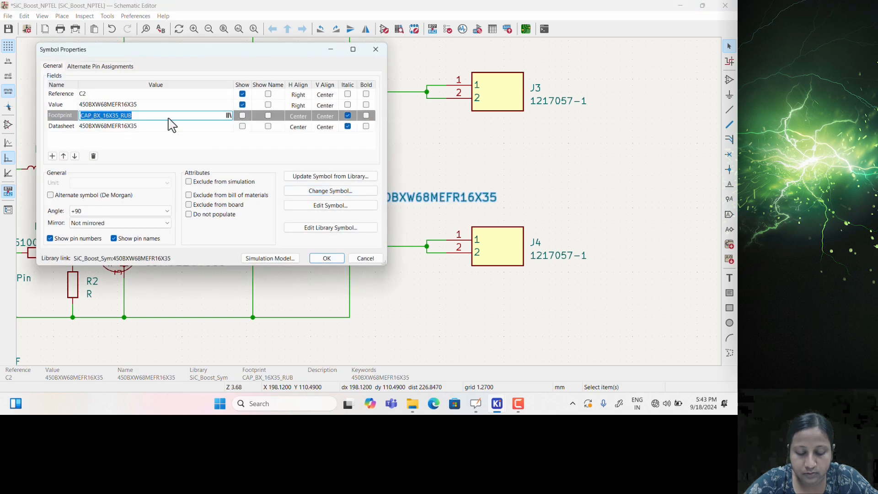
click(228, 117)
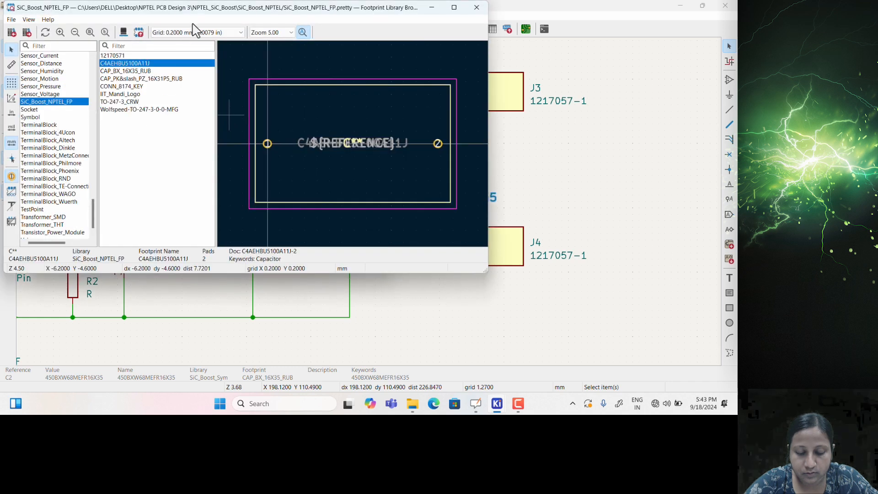
drag(211, 16, 244, 62)
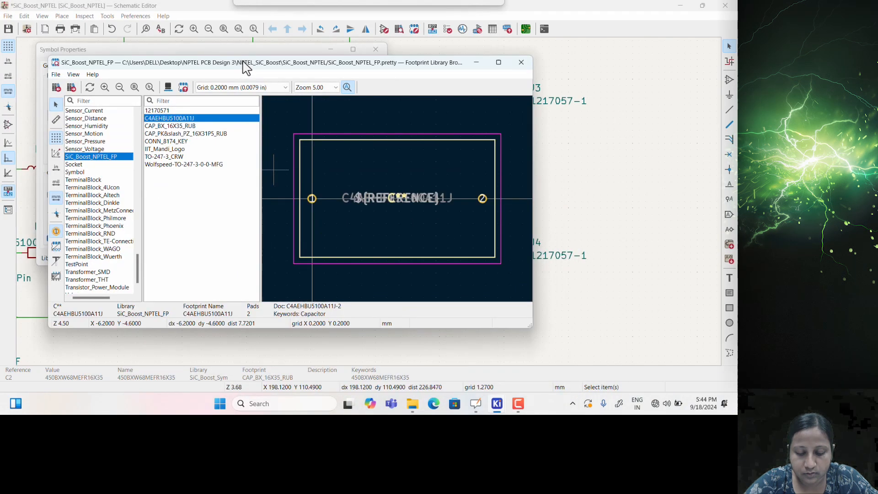
click(172, 126)
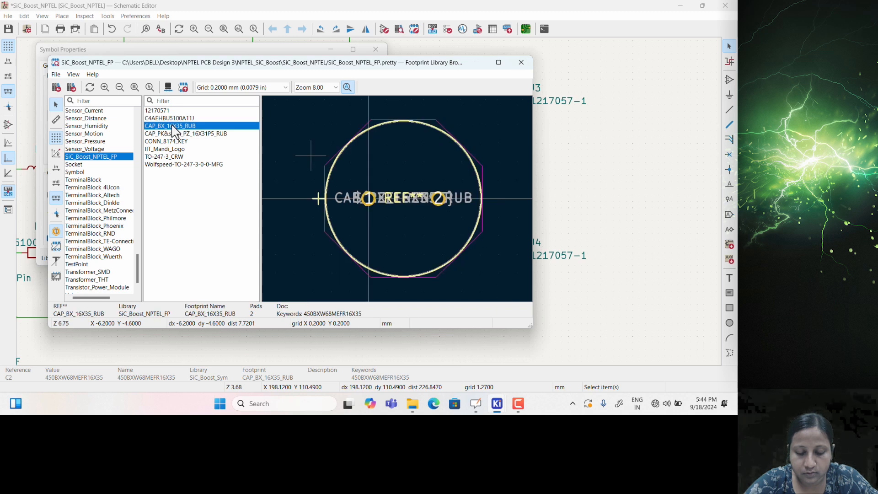
double_click(173, 126)
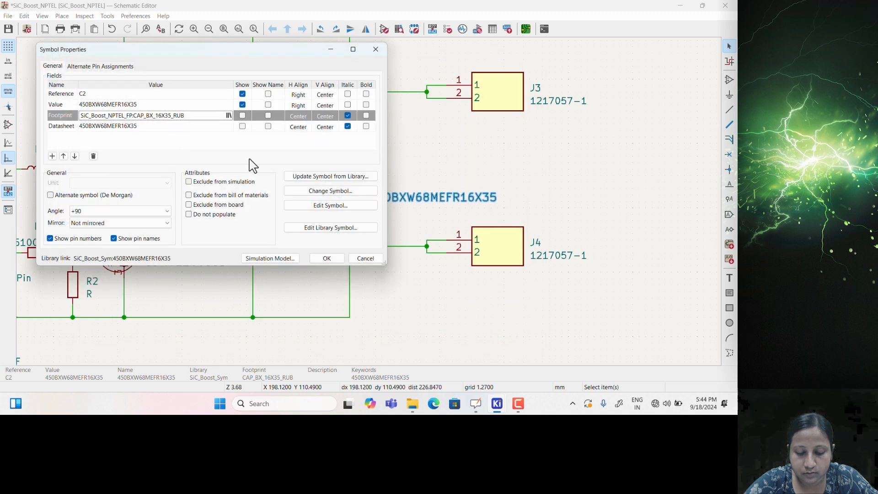
click(326, 259)
scroll(362, 219, down, 2)
scroll(327, 183, up, 1)
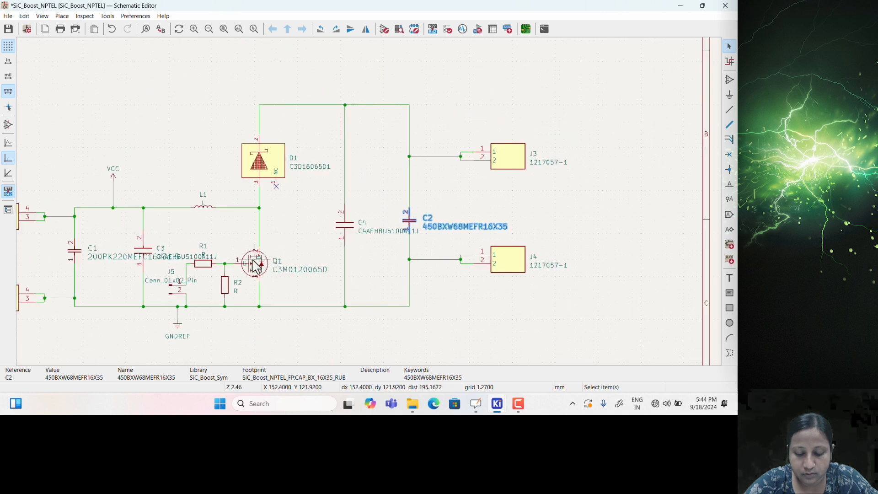
Check TO-247-3_CRW in the 3D viewer, then assign it to MOSFET Q1 and confirm
click(254, 267)
double_click(254, 267)
click(98, 116)
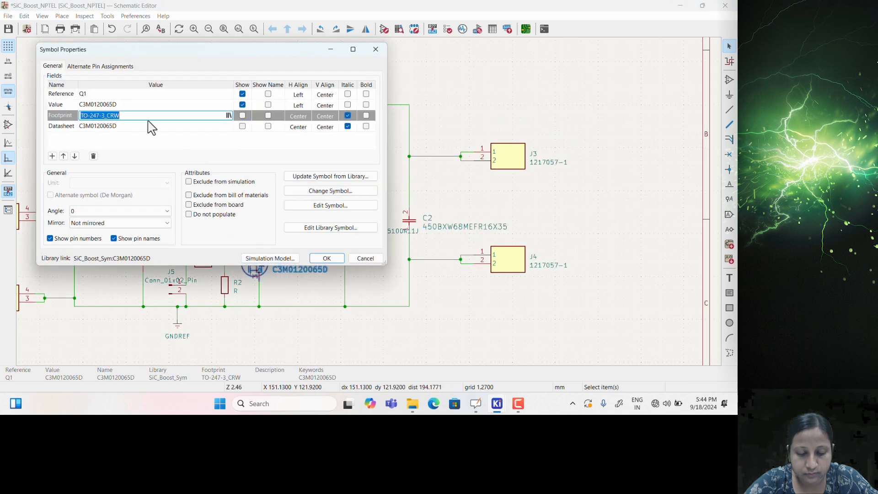
click(228, 115)
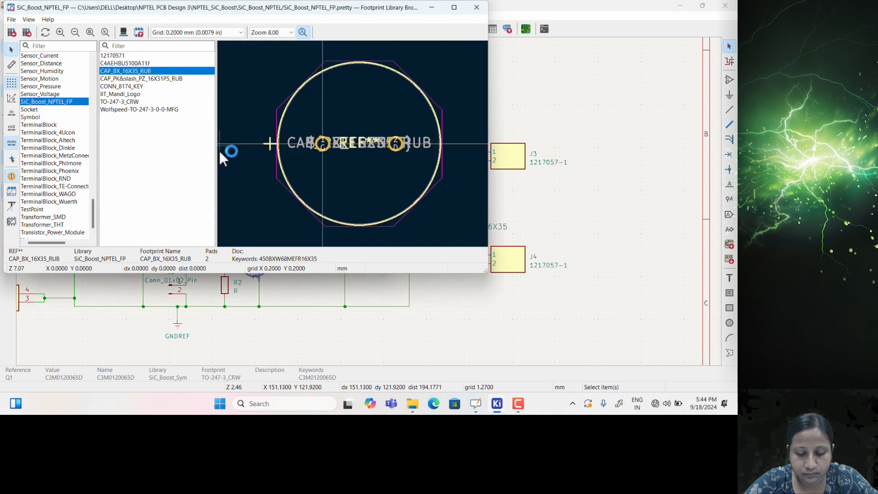
click(127, 103)
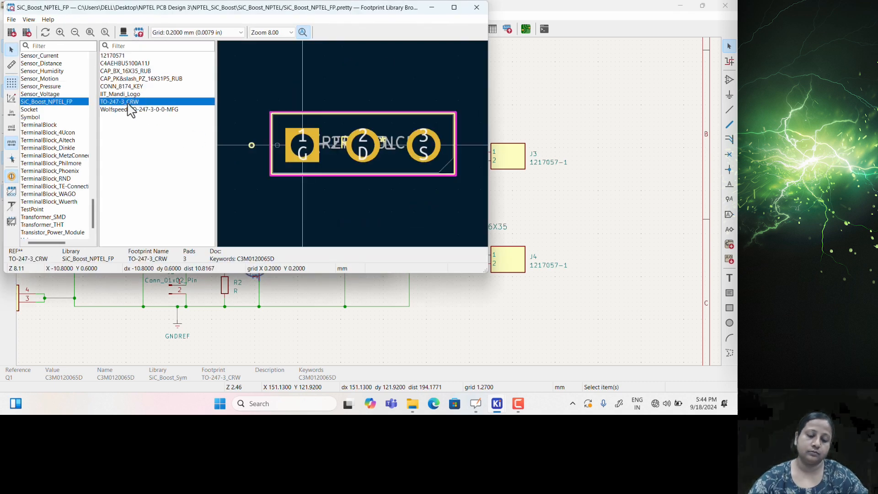
click(123, 32)
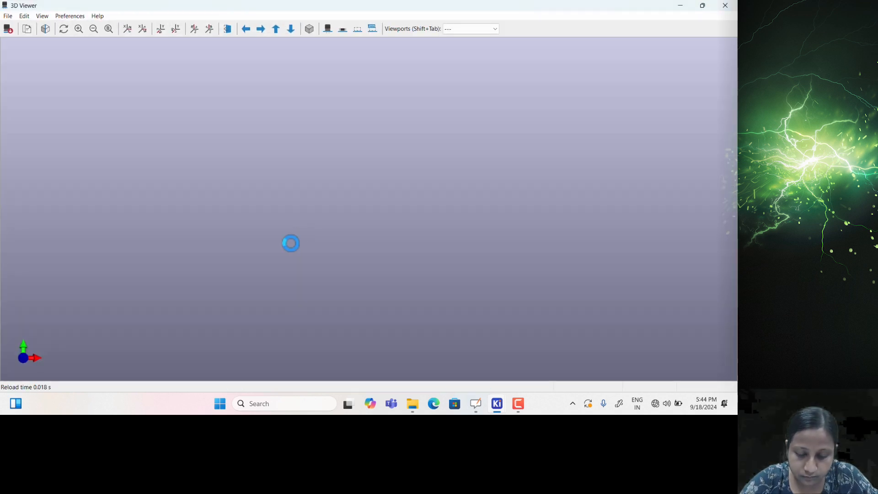
click(731, 9)
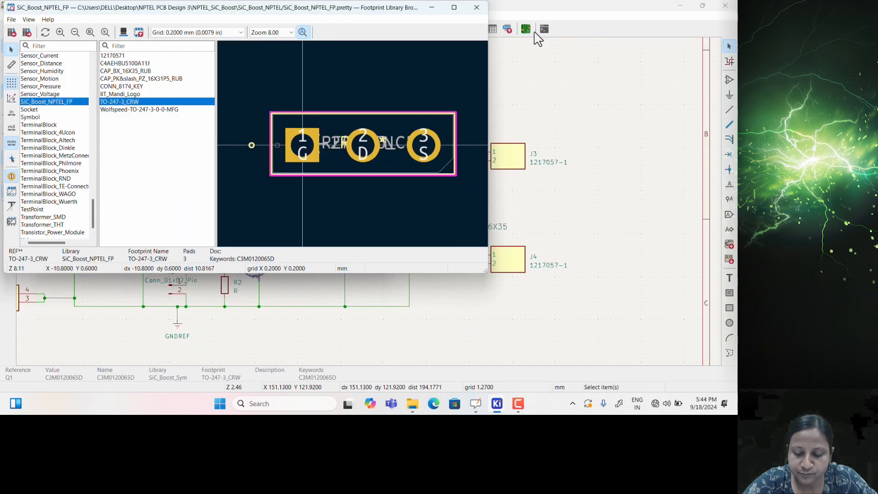
double_click(117, 103)
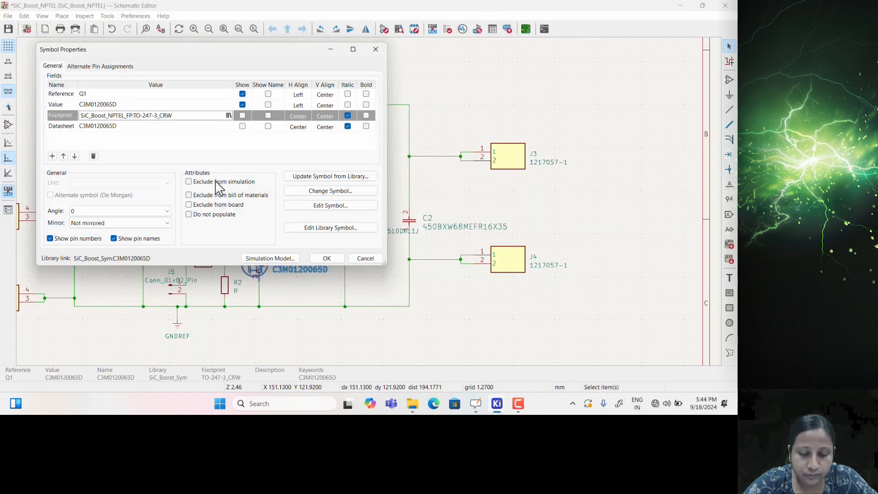
click(326, 259)
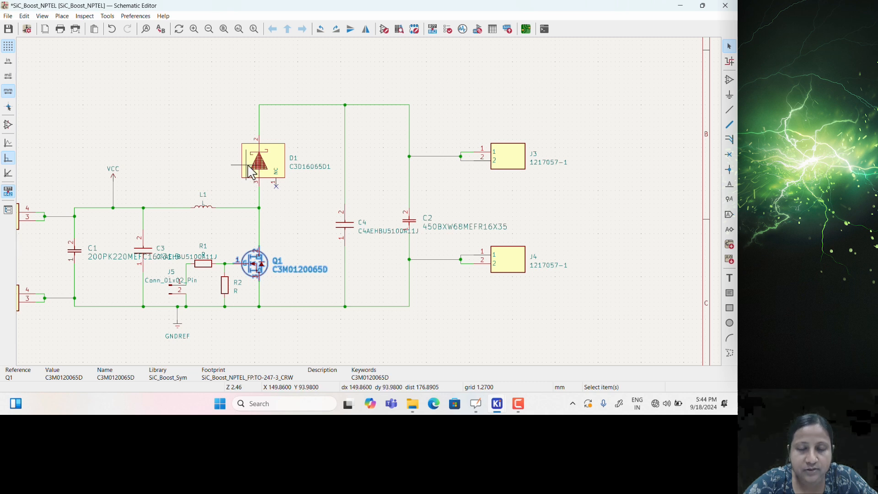
Assign Wolfspeed-TO-247-3-0-0-MFG as diode D1's footprint and confirm
double_click(251, 172)
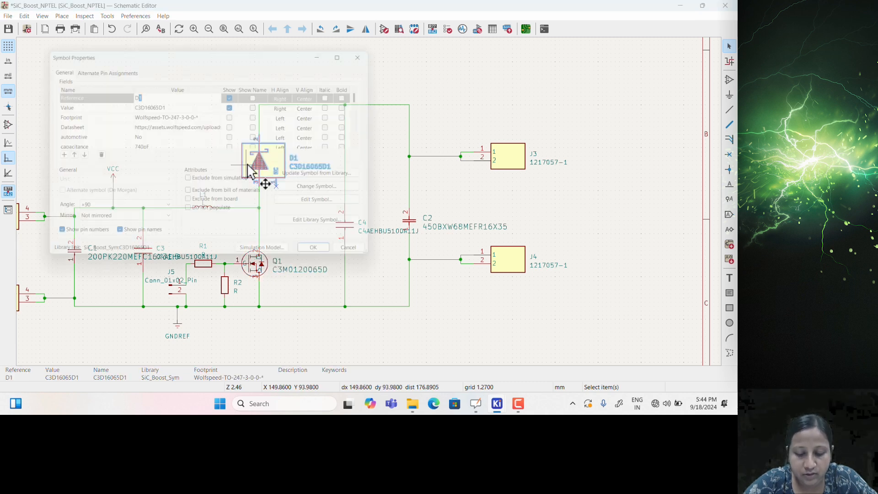
click(156, 117)
click(220, 116)
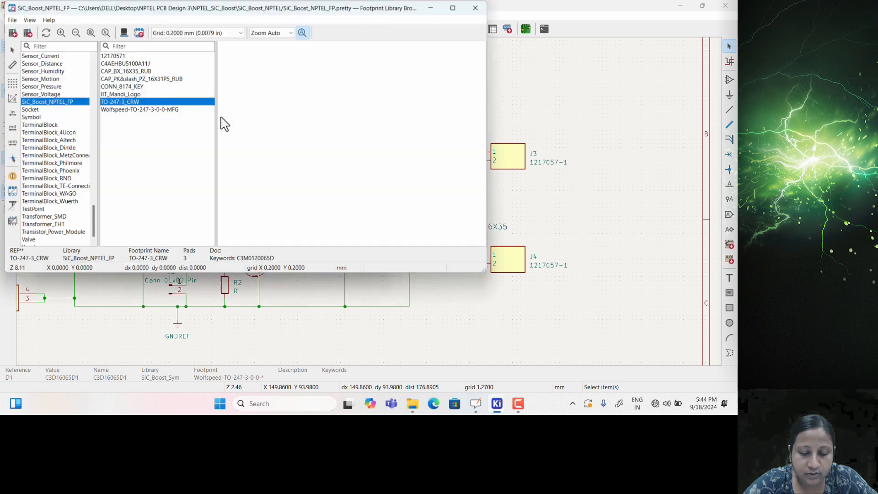
click(155, 110)
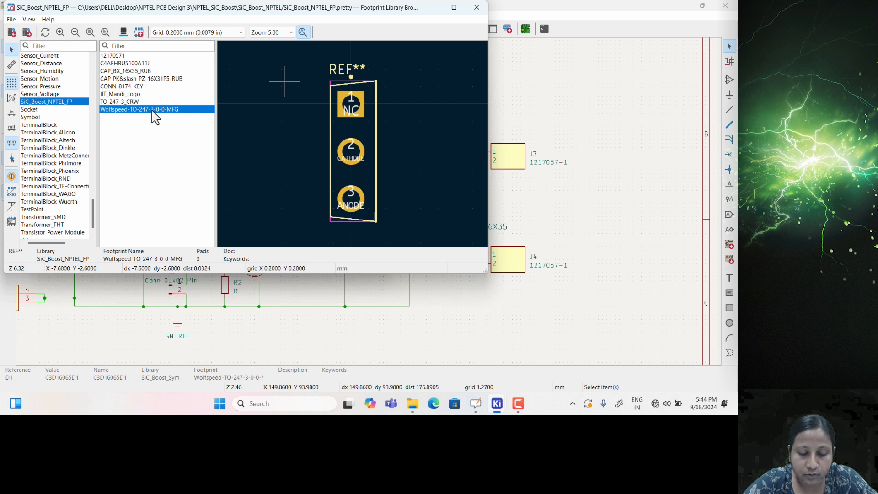
double_click(154, 110)
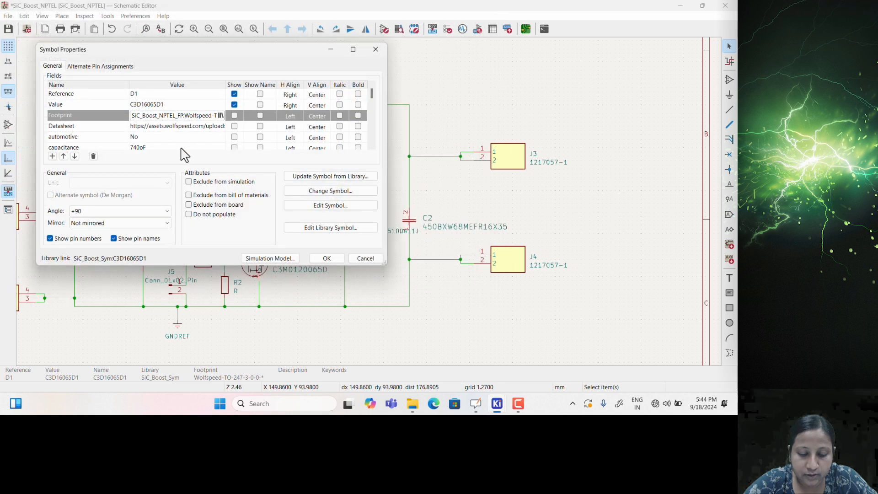
click(327, 259)
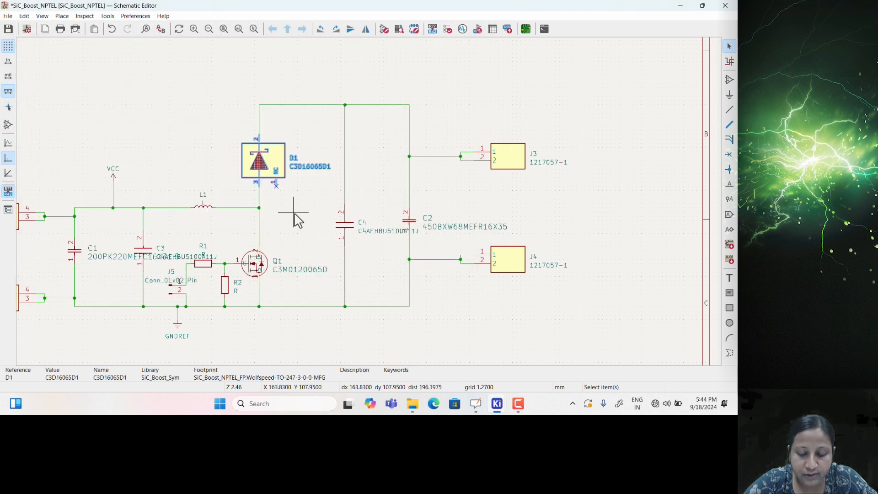
scroll(288, 192, up, 3)
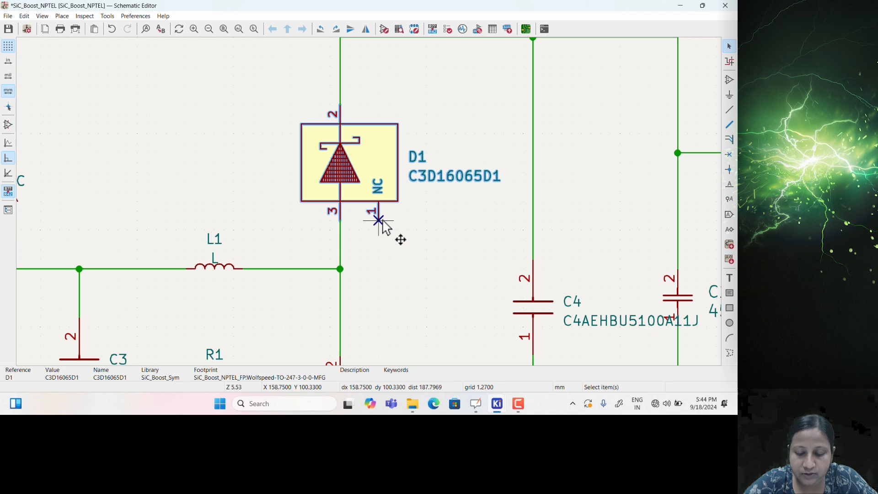
scroll(382, 227, down, 3)
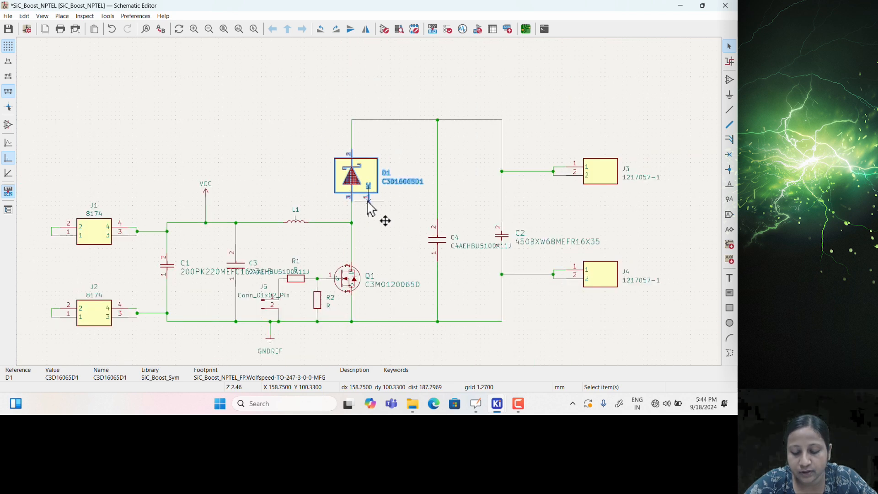
Re-centre the schematic, inspect L1's properties without changes, and select connector J3
click(381, 238)
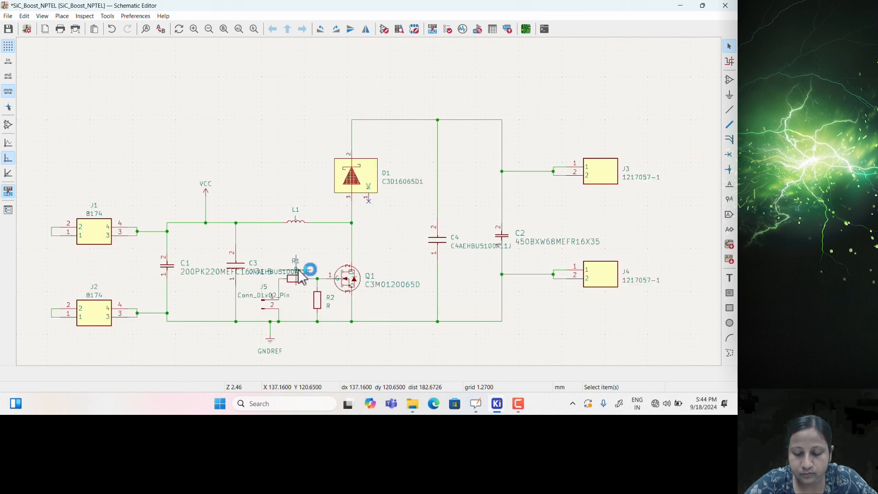
middle_drag(436, 219, 372, 231)
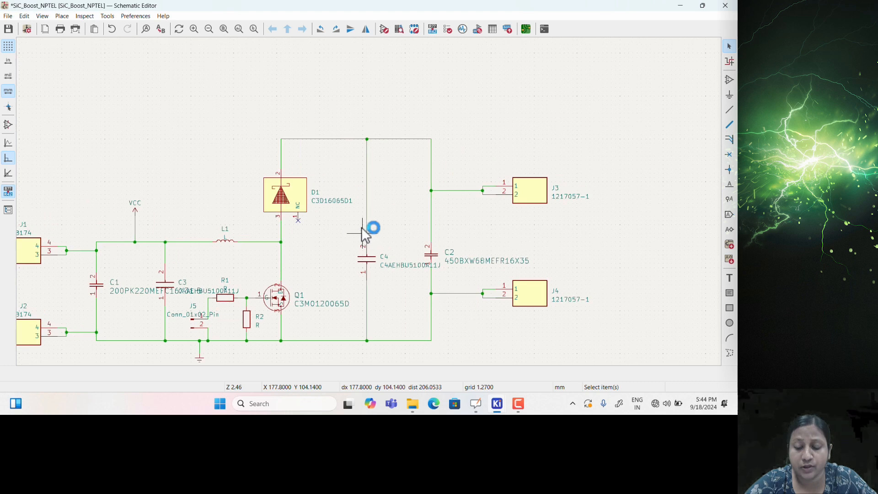
click(233, 241)
double_click(231, 242)
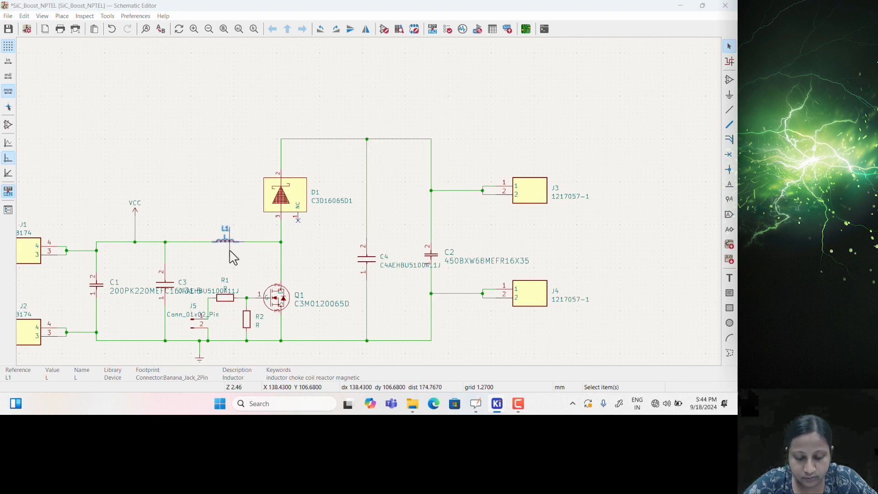
click(376, 49)
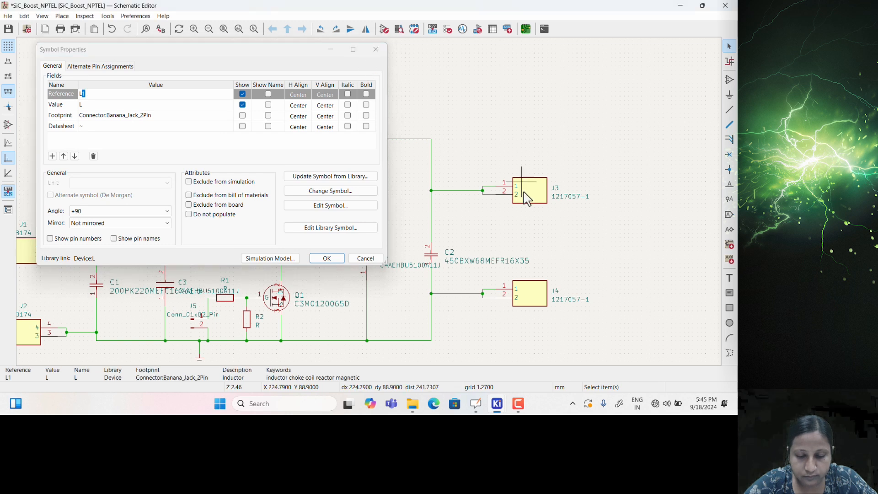
click(535, 194)
Assign footprint 12170571 from SiC_Boost_NPTEL_FP to connector J3
double_click(537, 195)
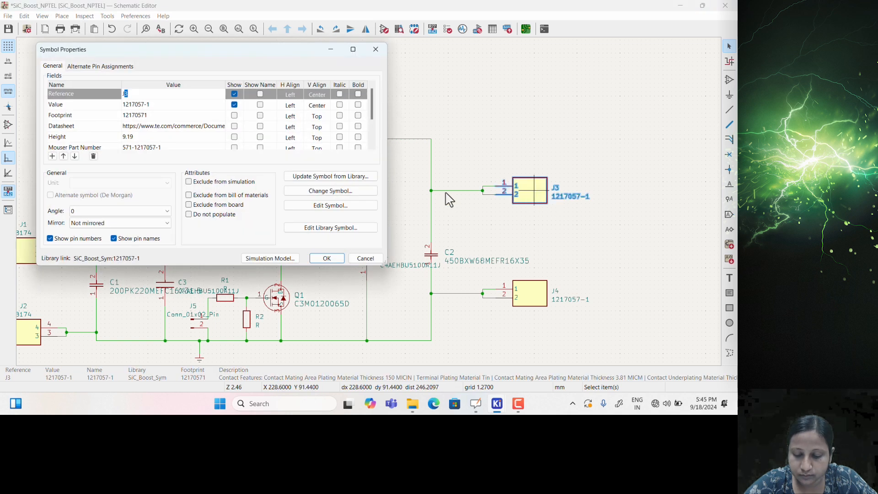
click(140, 120)
click(138, 116)
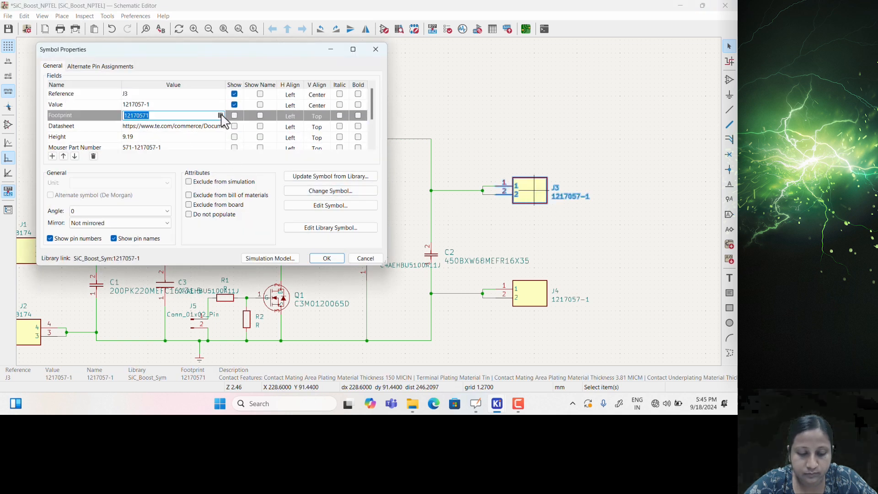
click(220, 115)
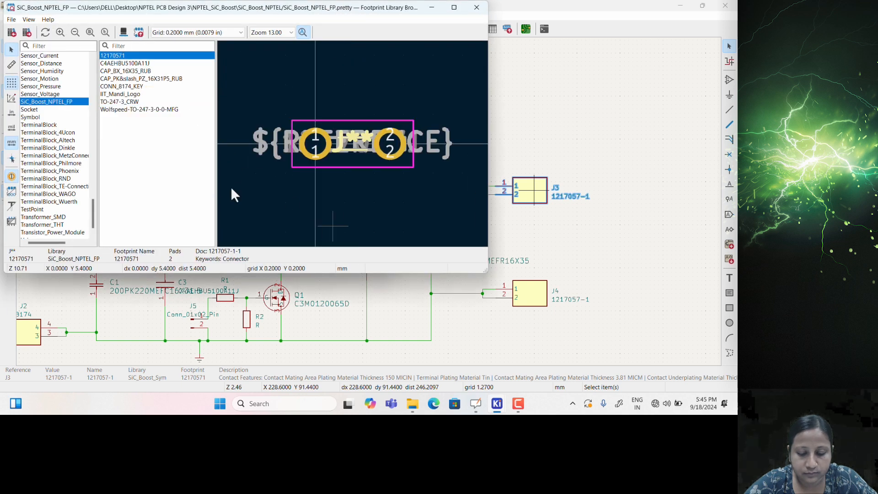
double_click(112, 56)
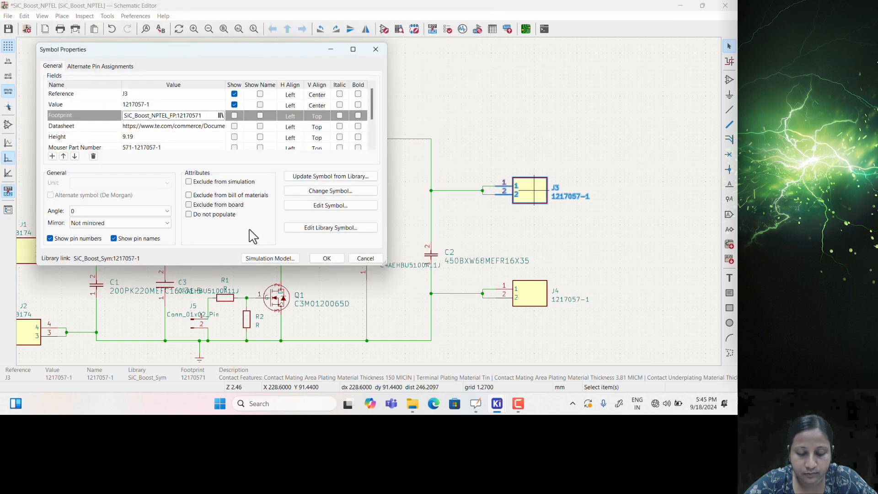
click(327, 258)
Assign the same 12170571 footprint to connector J4
click(532, 298)
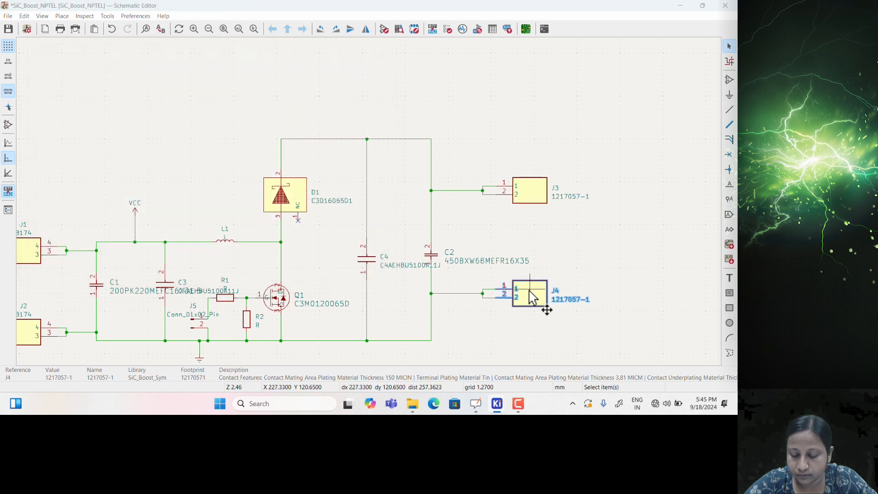
double_click(532, 297)
click(144, 114)
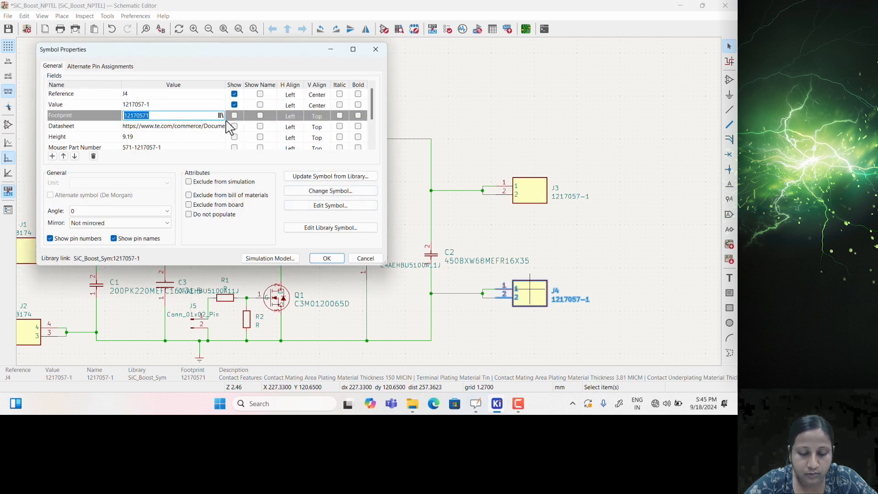
click(221, 115)
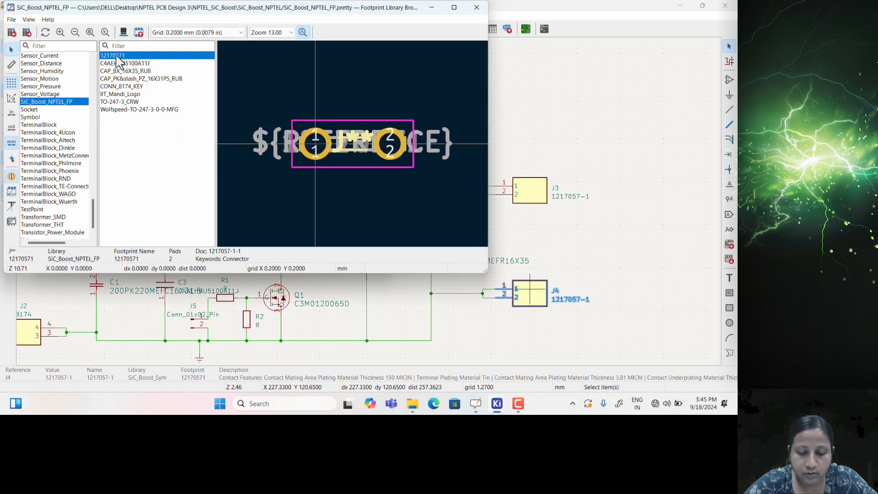
double_click(118, 55)
click(333, 259)
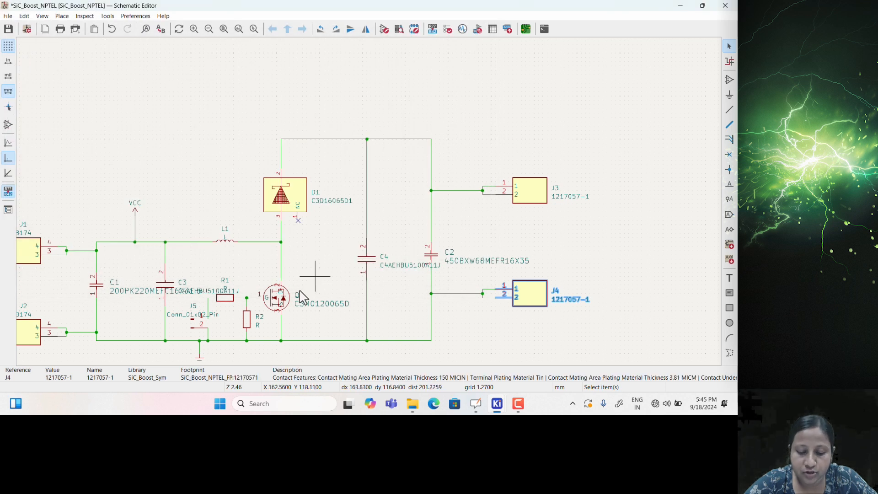
Open J5's footprint browser and filter to the Connector_PinHeader_2.54mm library using 'Head'
scroll(228, 266, up, 2)
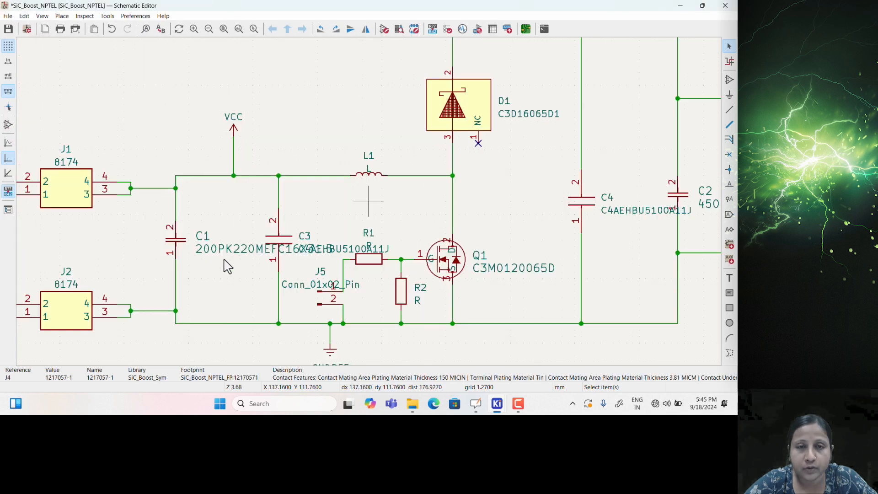
scroll(383, 243, up, 2)
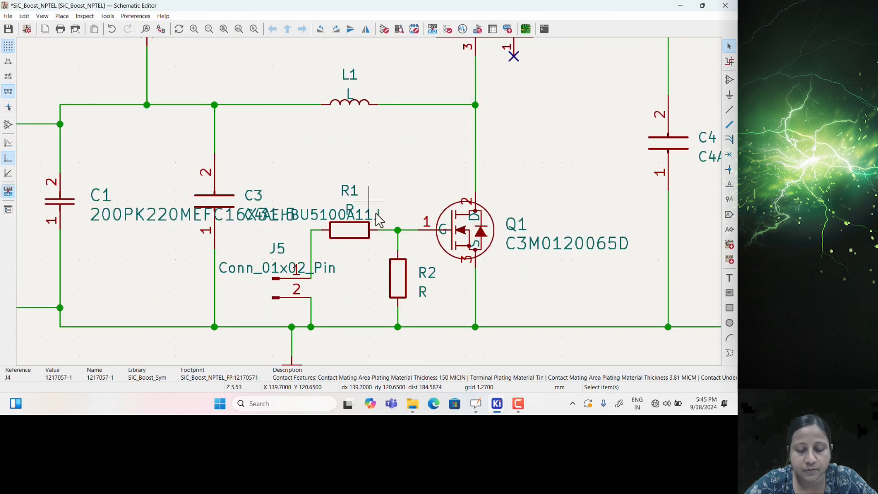
double_click(279, 283)
click(124, 117)
click(230, 116)
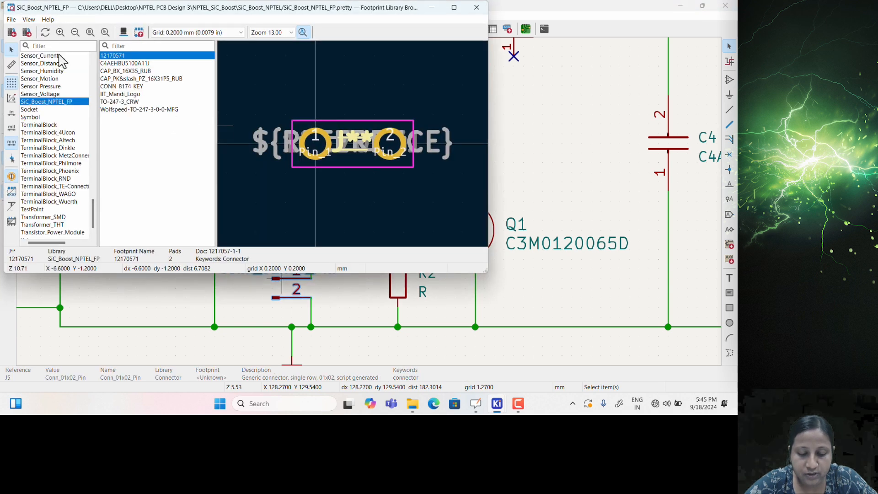
click(51, 45)
text(Conn)
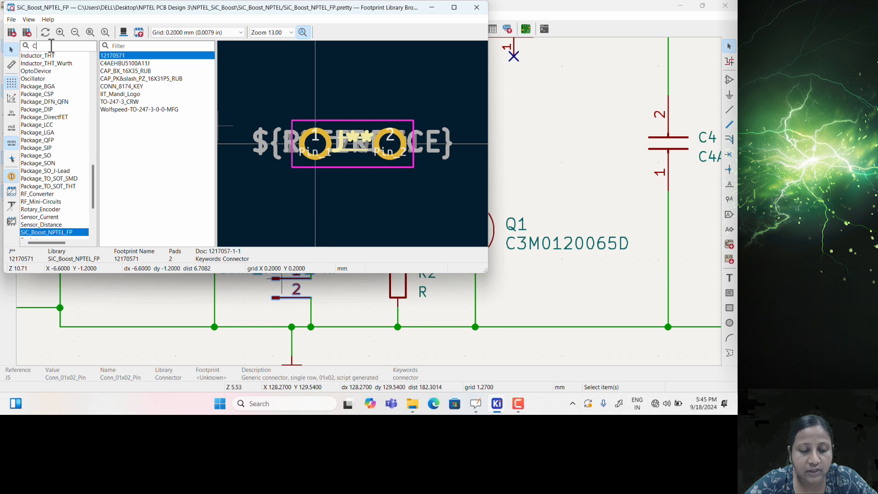
key(BackSpace)
key(BackSpace)
key(BackSpace)
key(BackSpace)
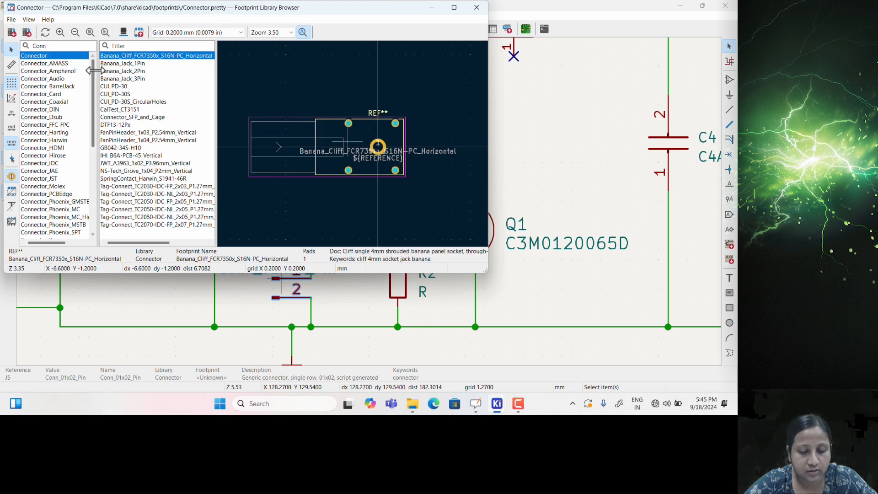
text(Hea)
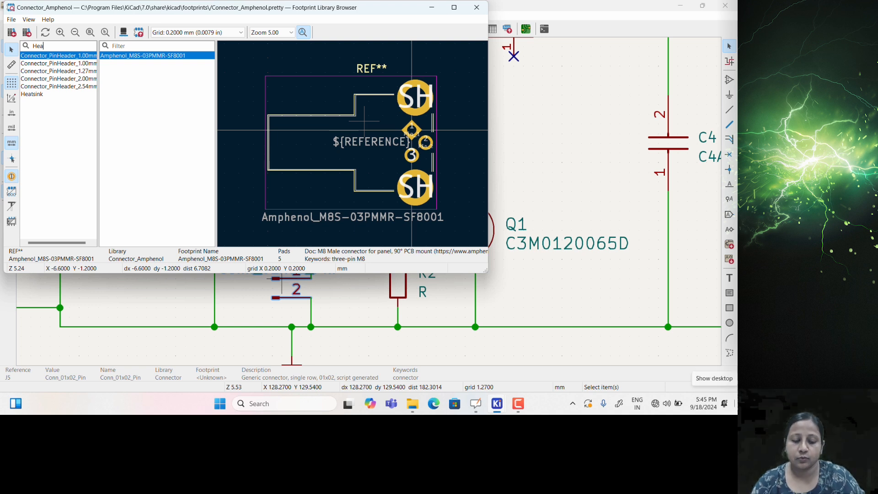
text(d)
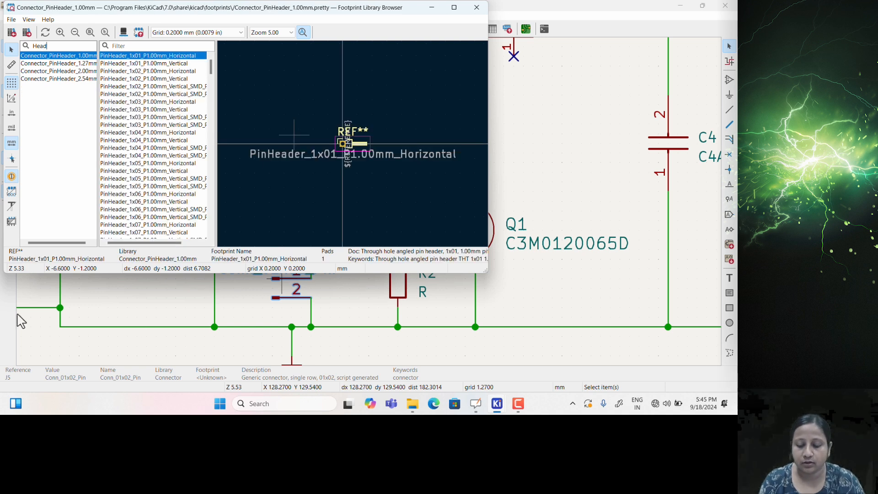
click(70, 79)
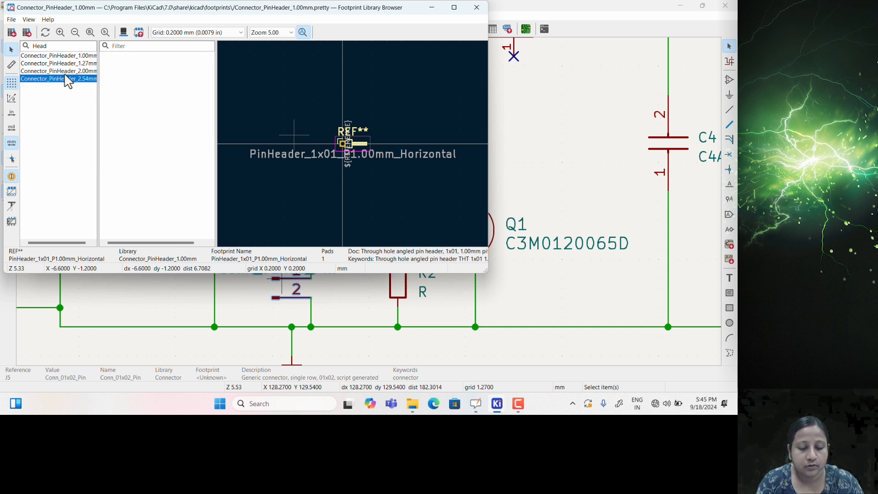
key(Up)
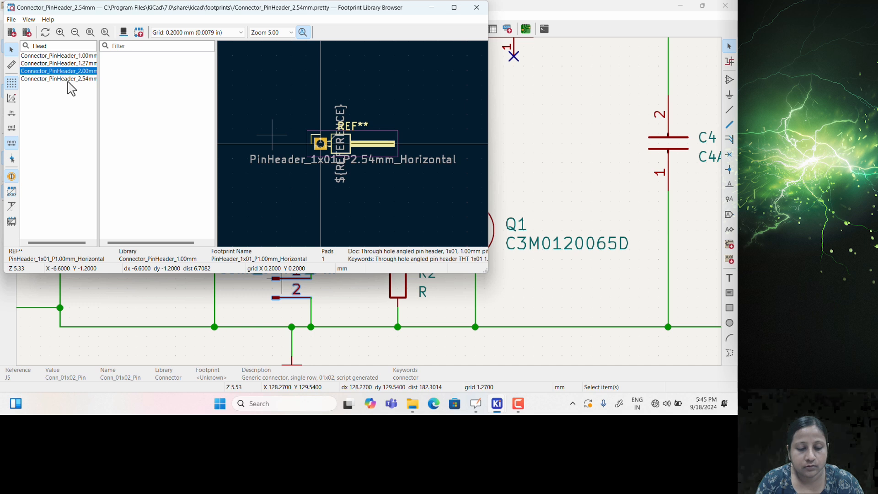
click(68, 80)
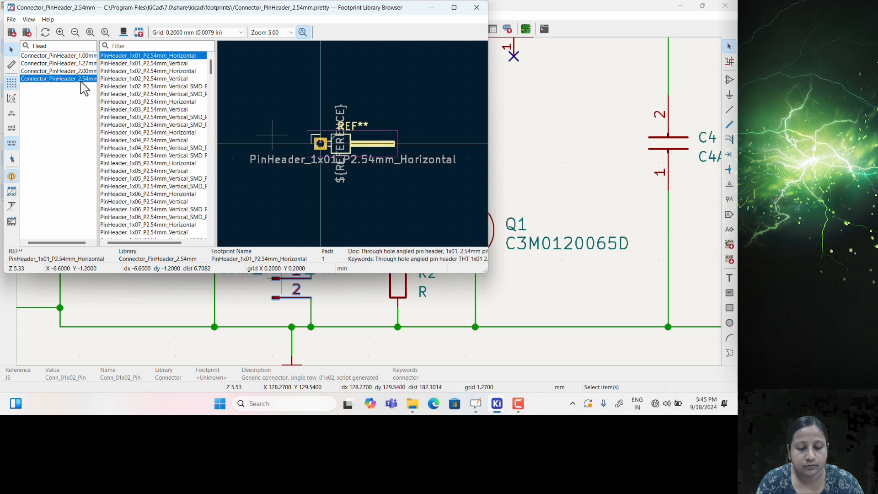
Check PinHeader_1x02_P2.54mm_Vertical in 3D, assign it to J5, and confirm
click(144, 80)
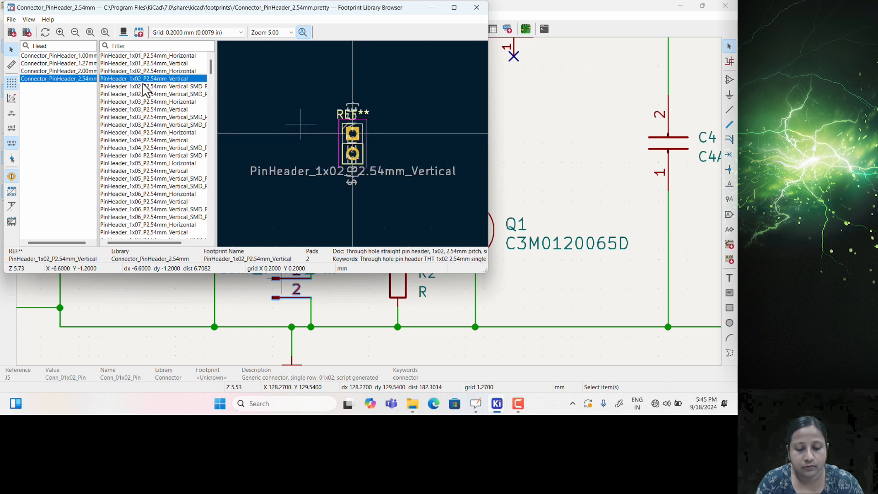
click(123, 32)
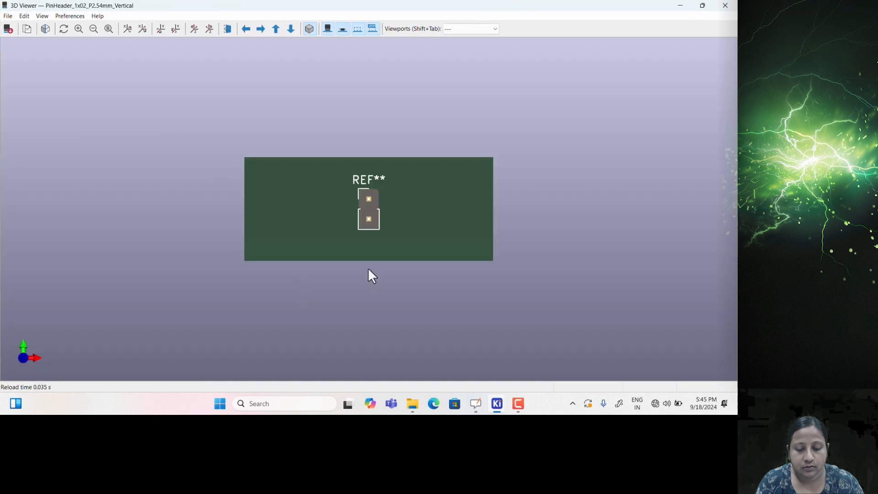
drag(429, 188, 471, 171)
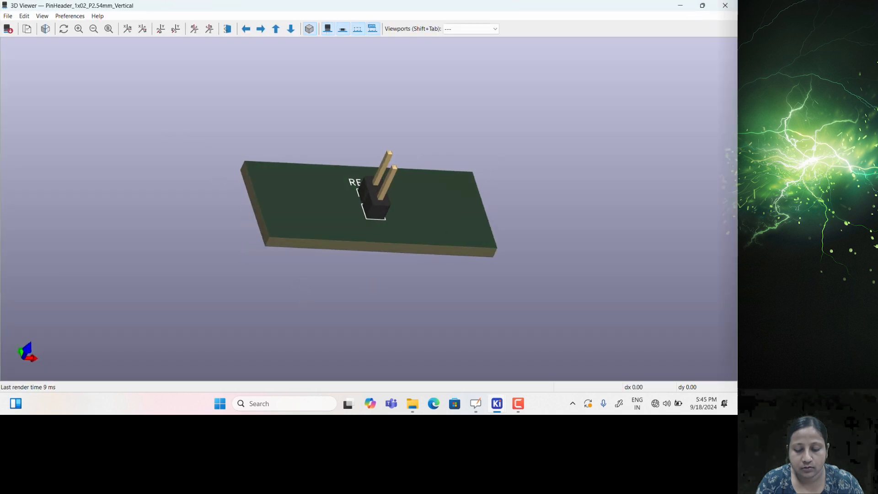
click(731, 12)
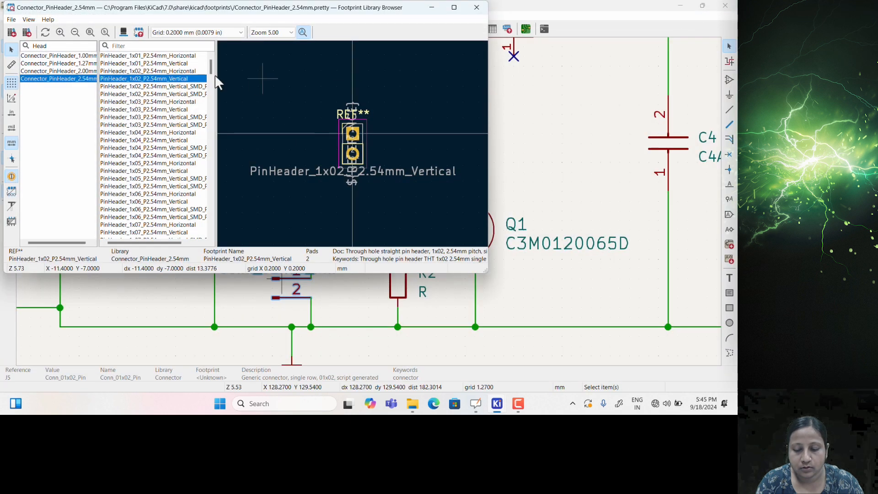
double_click(151, 82)
click(326, 258)
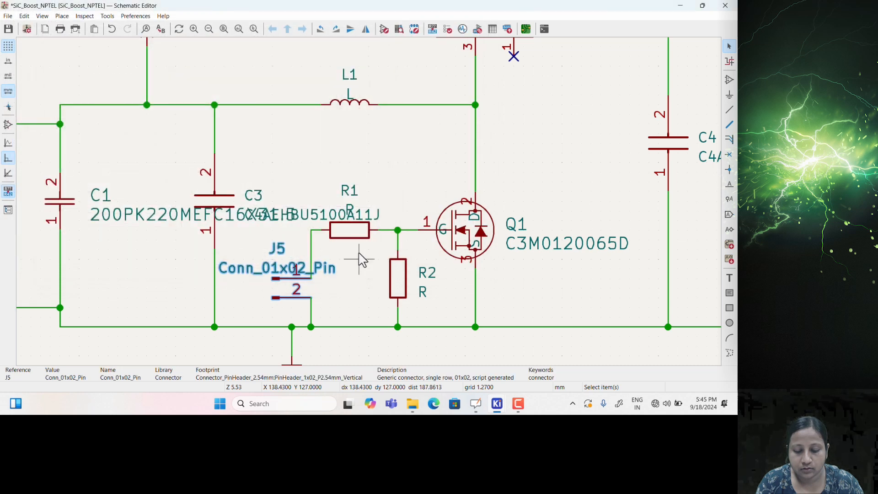
Assign R1 the Resistor_SMD R_0201_0603Metric_Pad0.64x0.40mm_HandSolder footprint and copy its value
double_click(352, 239)
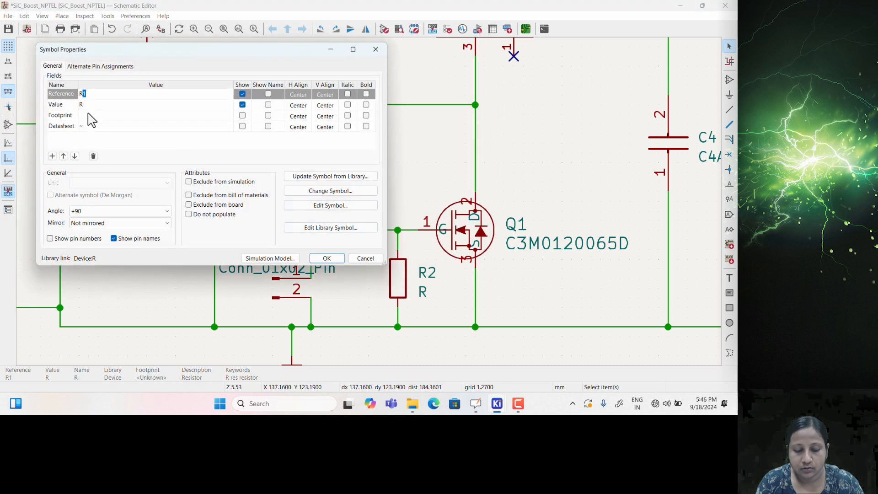
click(212, 115)
click(228, 115)
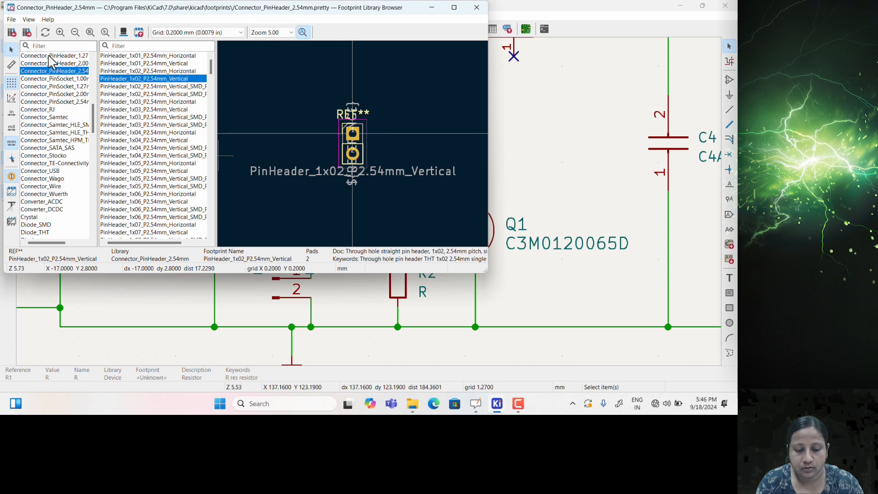
text(SM)
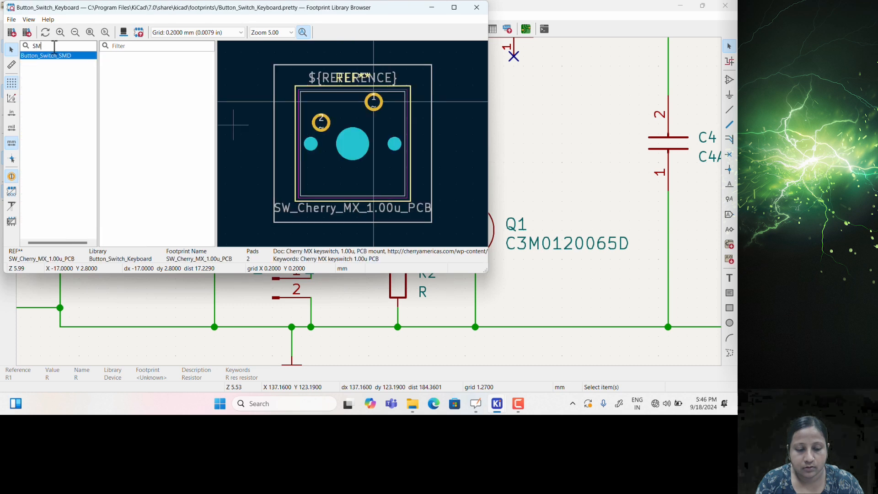
text(D)
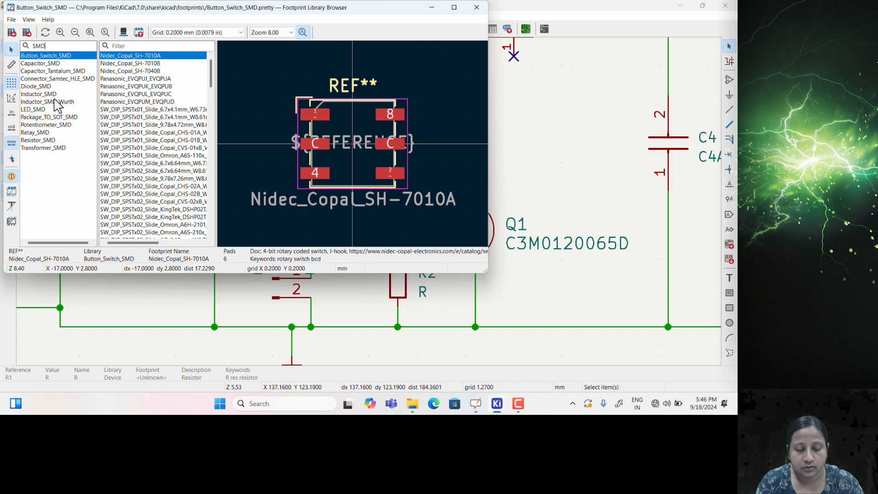
click(50, 140)
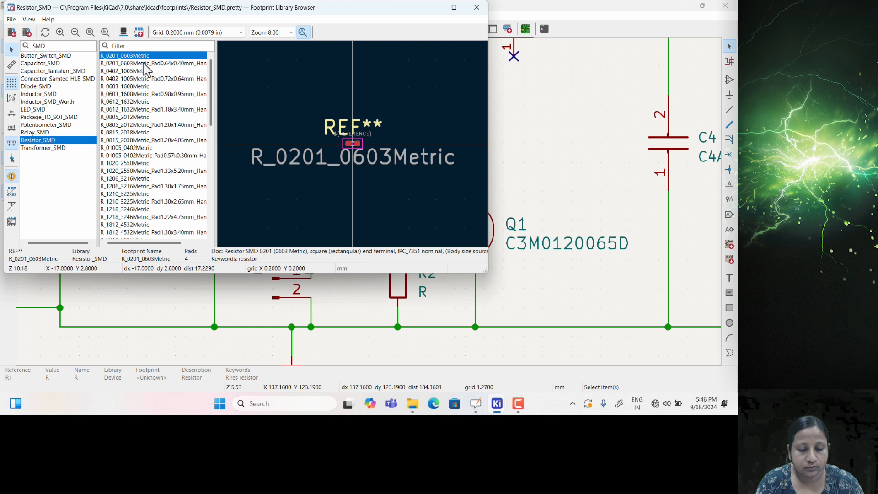
click(146, 65)
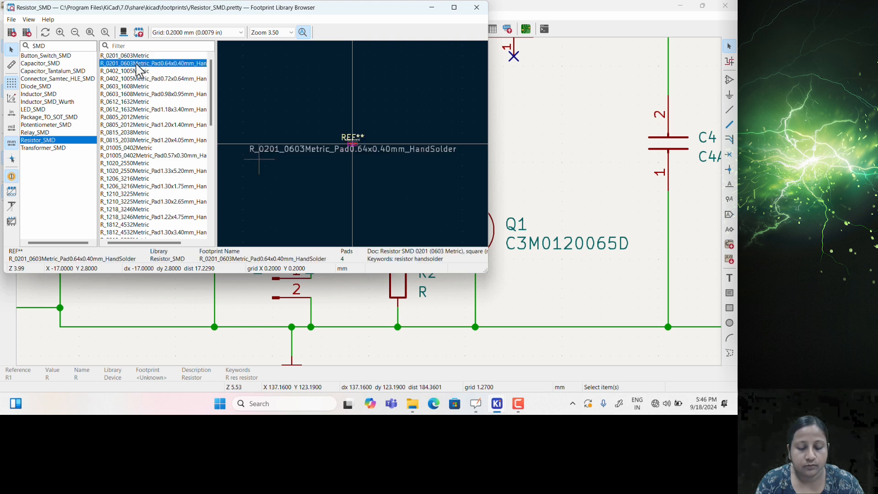
double_click(147, 64)
drag(166, 116, 183, 117)
key(ctrl+a)
key(ctrl+c)
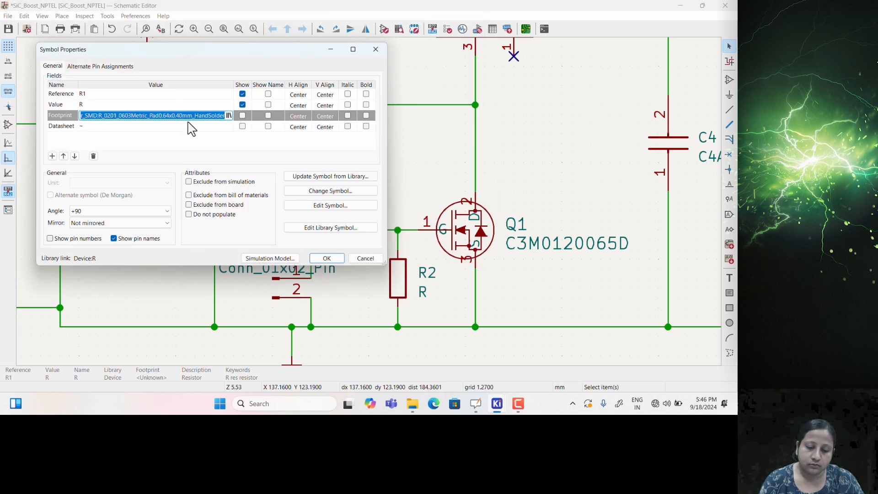
click(339, 260)
Paste the copied R_0201_0603Metric_Pad0.64x0.40mm_HandSolder footprint into R2's Footprint field
click(397, 275)
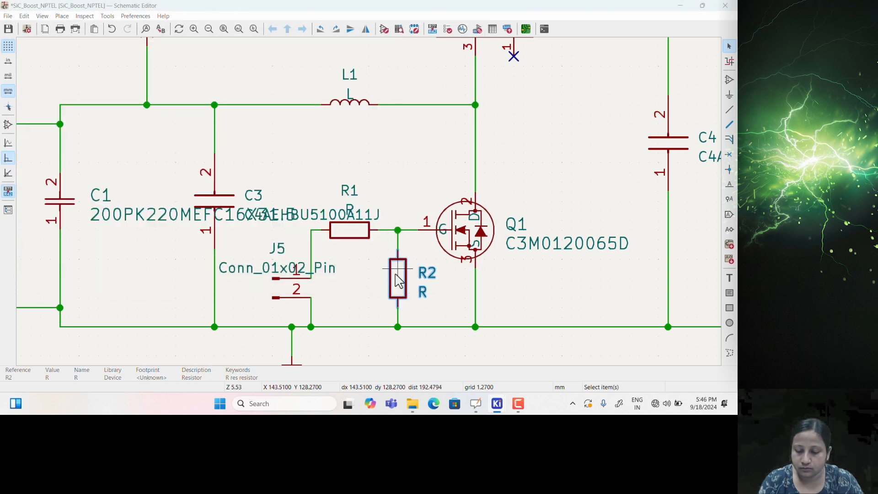
double_click(398, 279)
click(108, 115)
click(108, 116)
key(ctrl+v)
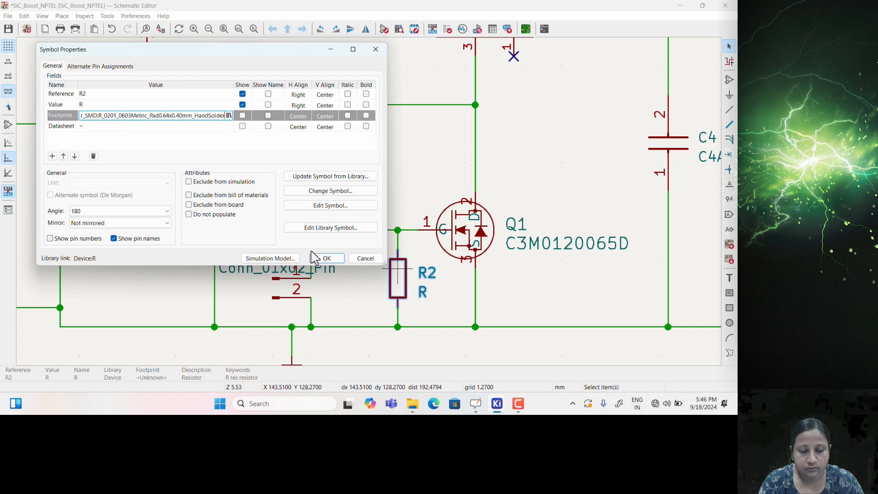
click(327, 258)
Deselect R2 and save the SiC_Boost_NPTEL schematic with Ctrl+S
scroll(359, 280, down, 3)
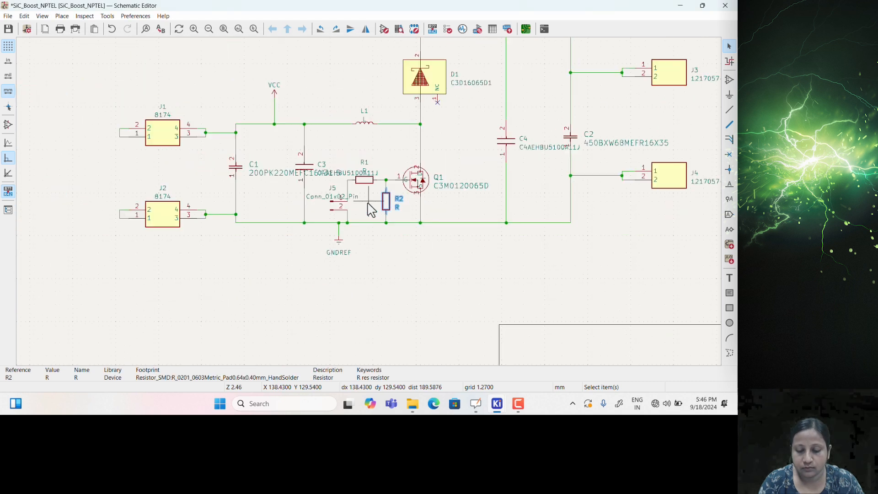
click(371, 210)
click(108, 16)
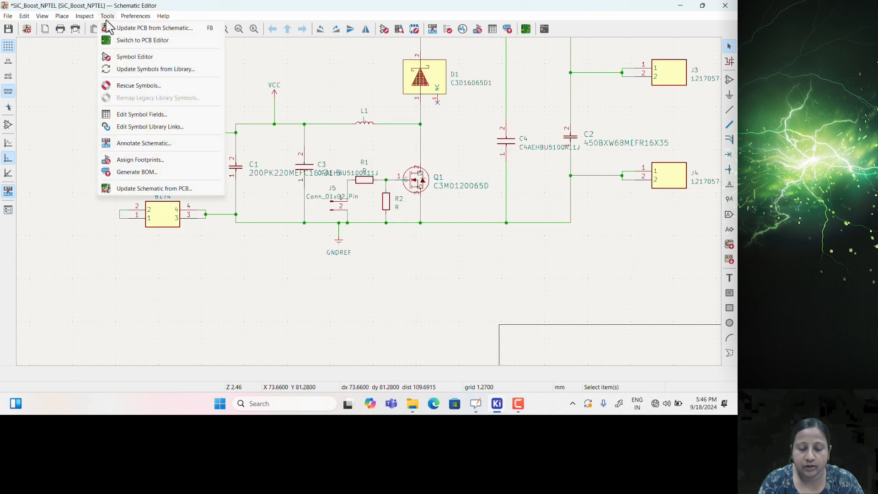
click(64, 76)
middle_drag(334, 103, 286, 206)
key(ctrl+s)
Run Update PCB from Schematic from the Tools menu
scroll(279, 198, down, 2)
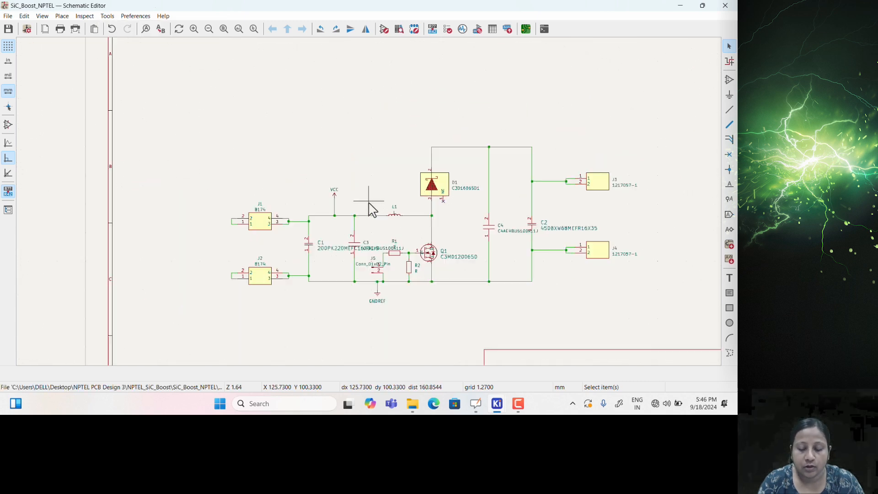
scroll(341, 195, up, 2)
middle_drag(395, 193, 336, 161)
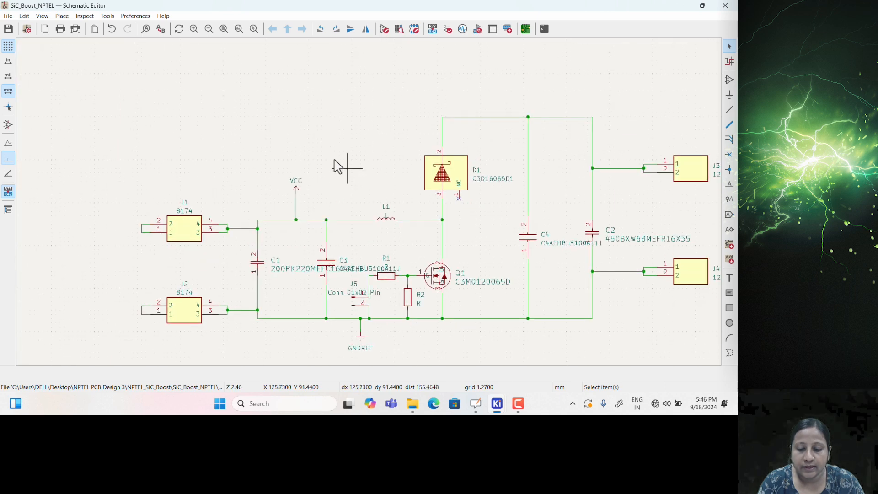
click(109, 16)
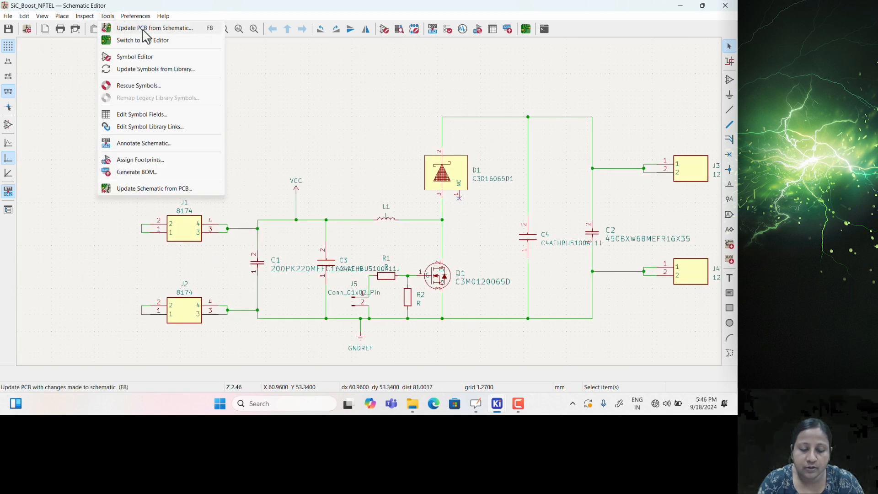
click(144, 30)
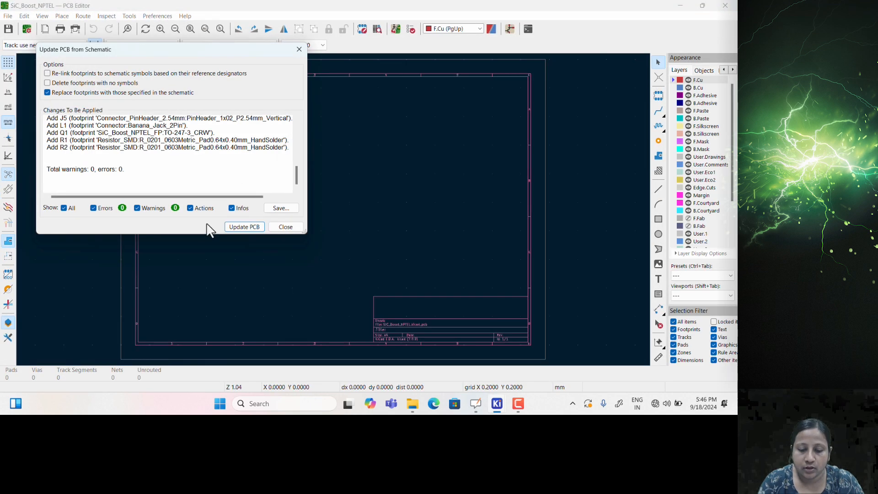
Apply the update, placing 38 pads and 9 nets on the board with 0 warnings and 0 errors
click(230, 227)
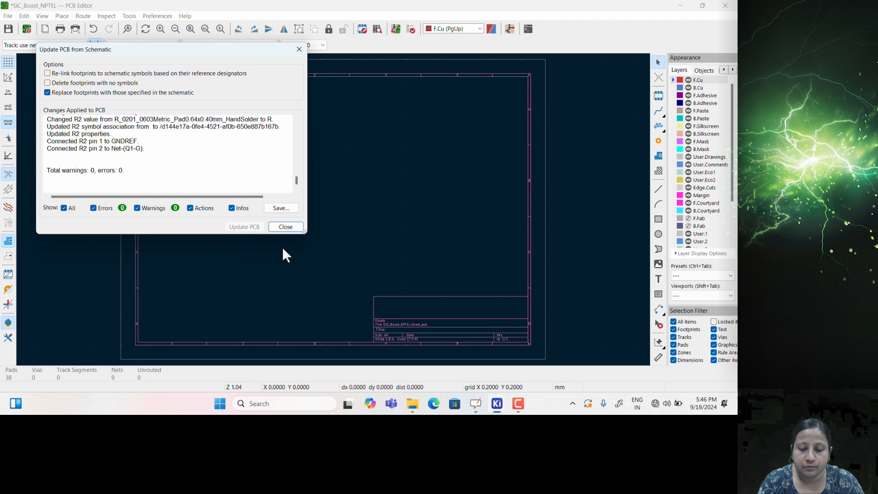
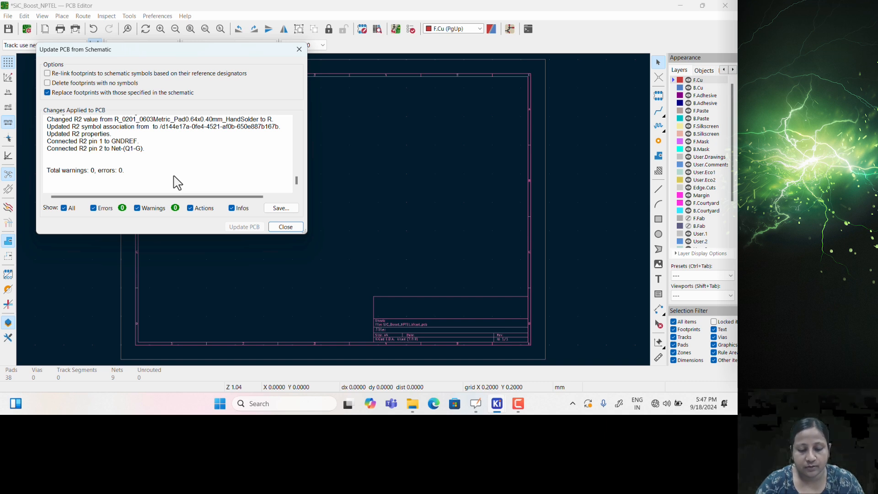
Close the update report so the imported footprints attach to the cursor for placement
click(280, 228)
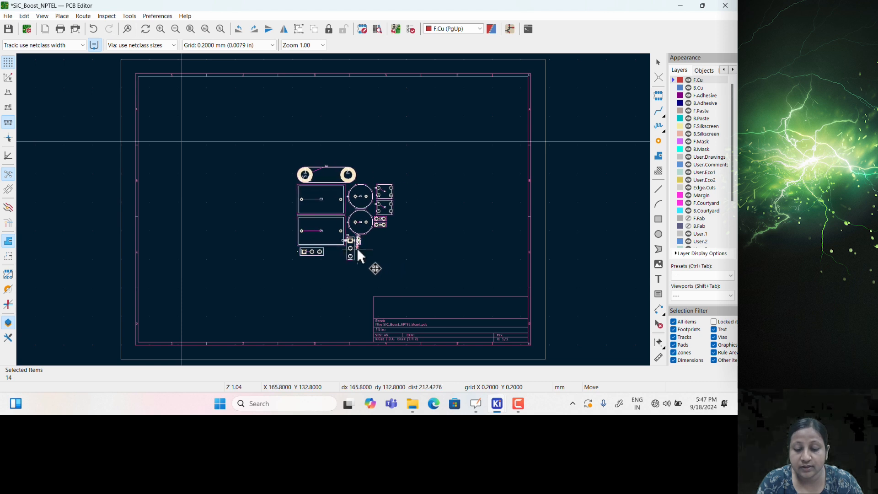
Drop the imported footprint cluster onto the board sheet and centre it in view
click(357, 248)
scroll(345, 174, up, 5)
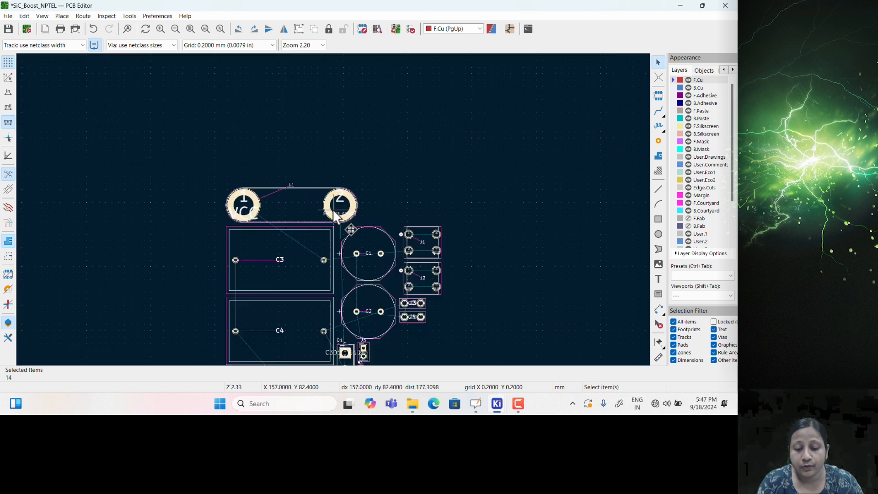
middle_drag(316, 225, 297, 158)
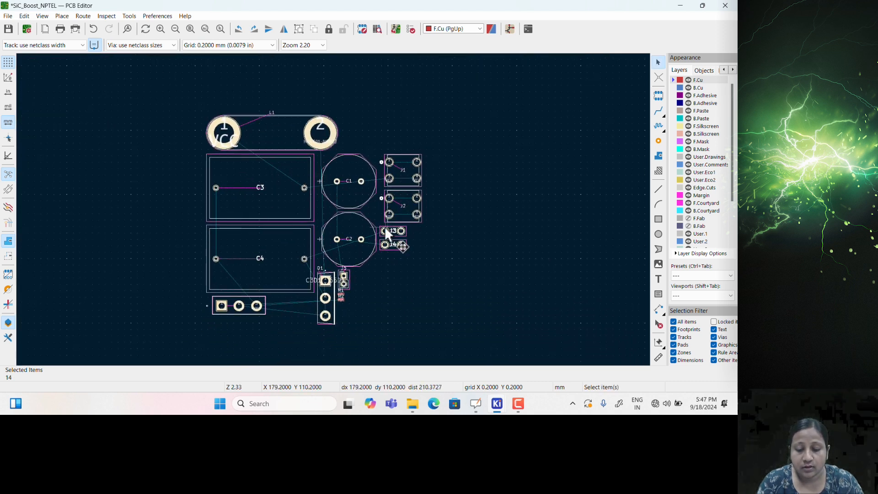
scroll(322, 237, down, 2)
scroll(322, 185, up, 2)
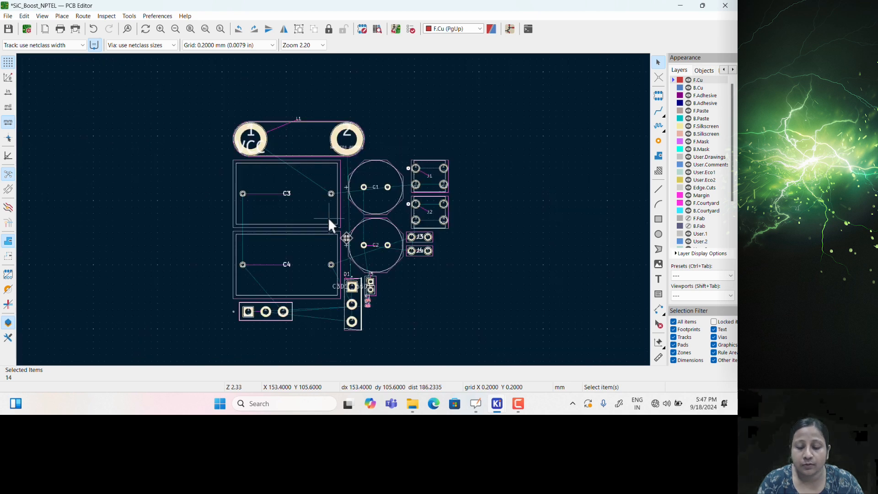
scroll(303, 211, down, 2)
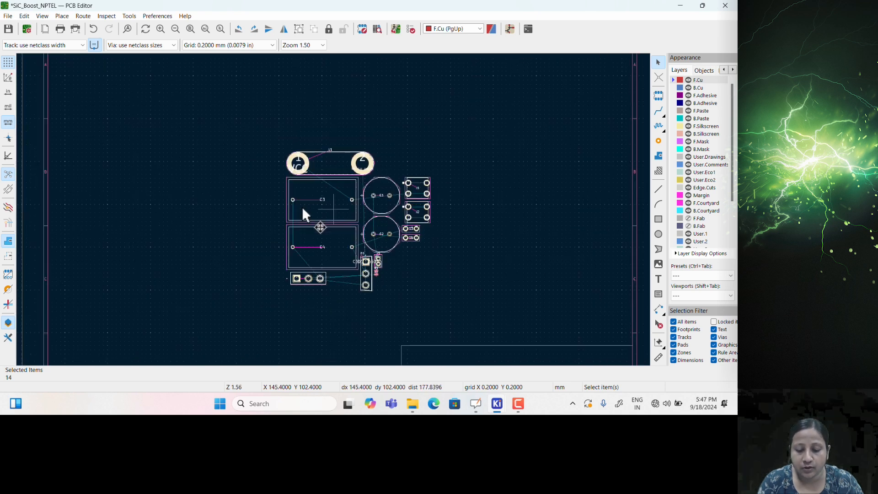
mouse_move(303, 187)
mouse_down()
mouse_move(258, 199)
mouse_move(316, 200)
mouse_up()
click(507, 166)
Move C3 out to the left of the group and rotate it 90°
click(348, 195)
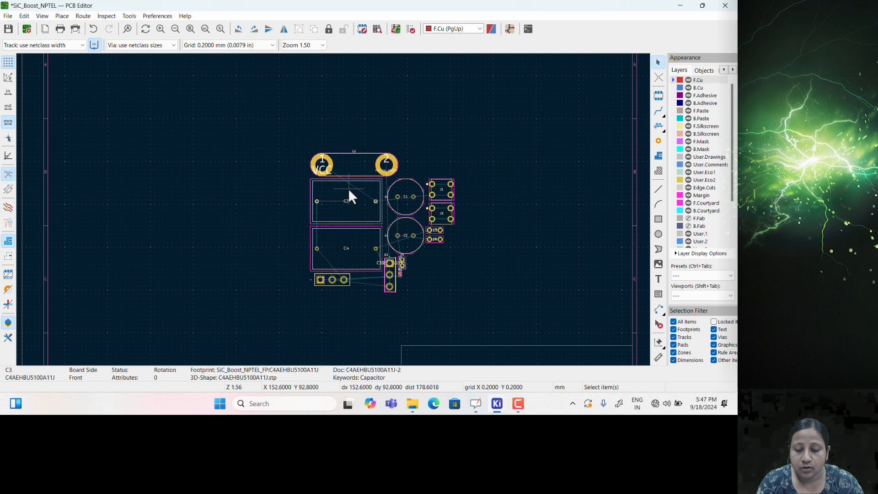
drag(348, 187, 223, 182)
key(r)
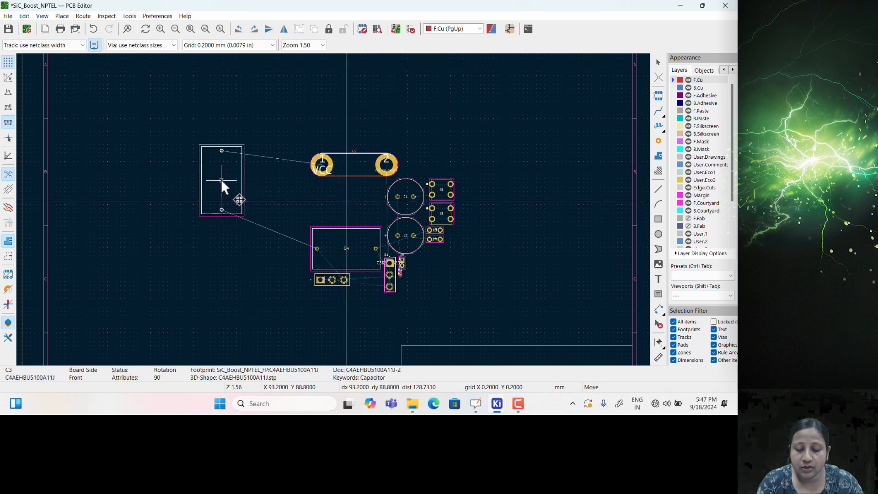
scroll(220, 180, up, 5)
scroll(333, 208, up, 2)
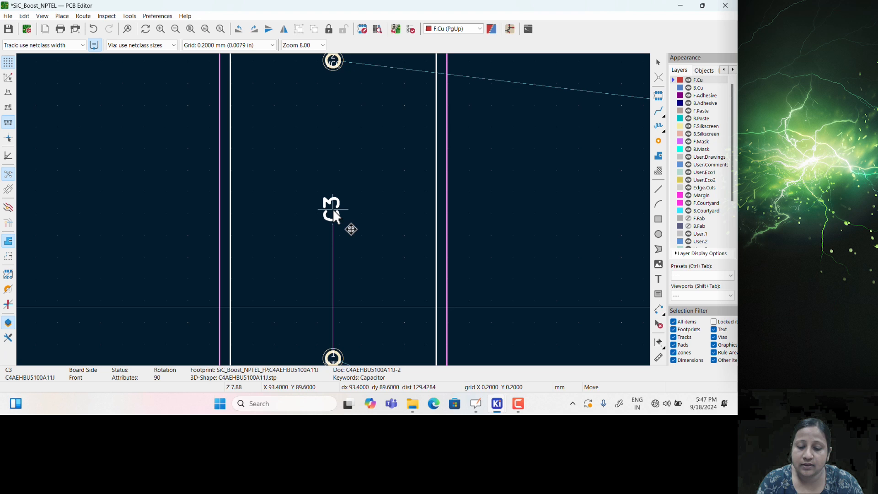
click(351, 200)
scroll(331, 209, down, 3)
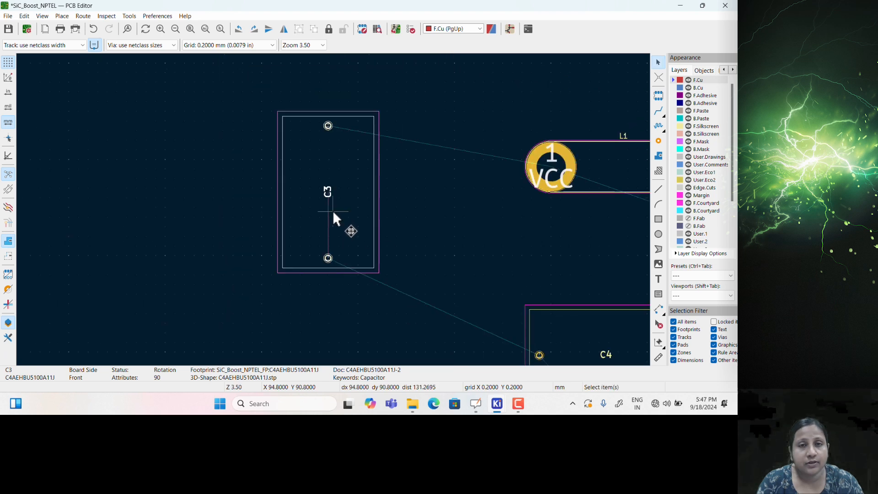
scroll(333, 210, down, 2)
scroll(333, 208, up, 2)
scroll(335, 211, up, 5)
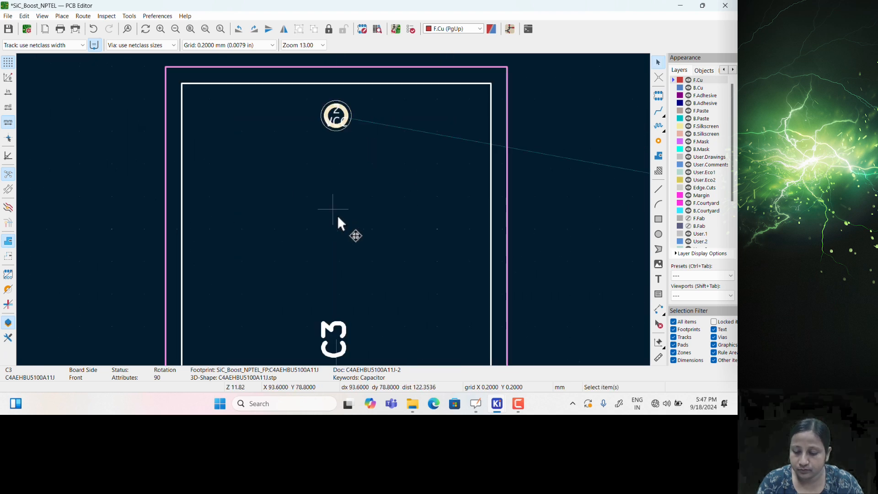
scroll(334, 210, down, 7)
Reposition C3 lower beside C4, turned to the opposite vertical orientation (-90°)
key(m)
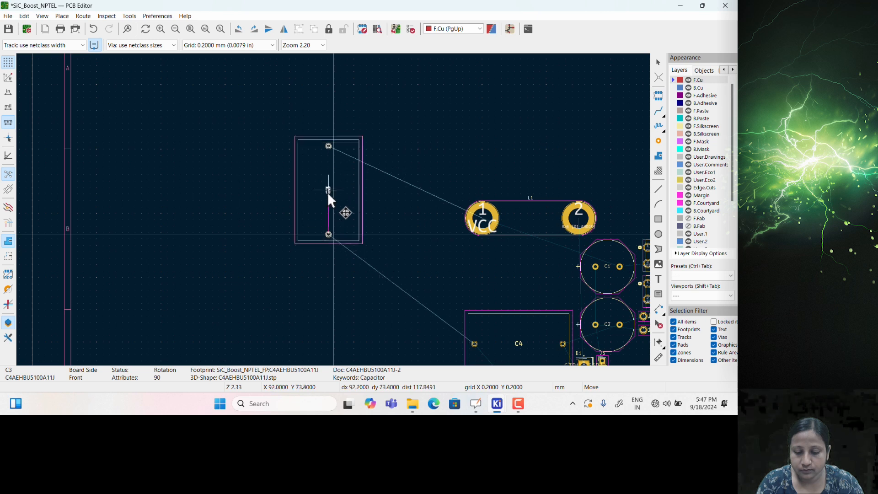
key(r)
key(r)
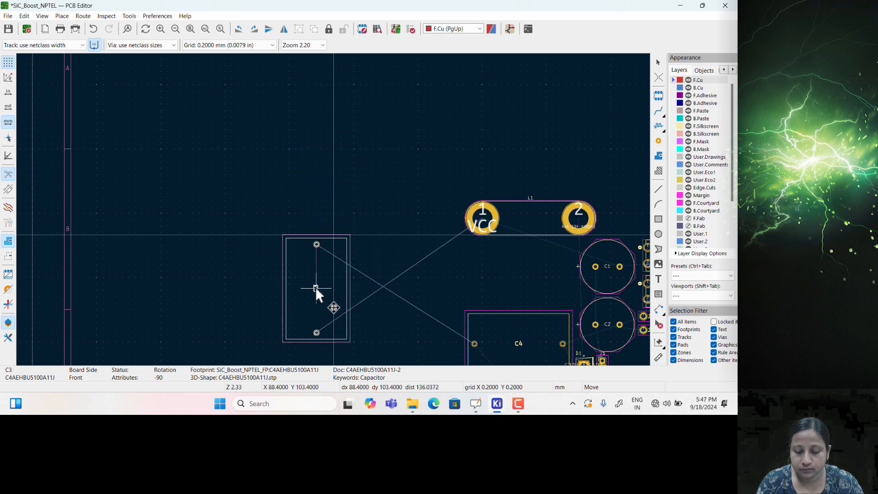
click(314, 290)
scroll(314, 290, up, 2)
scroll(310, 288, up, 1)
scroll(332, 209, down, 1)
scroll(332, 215, up, 2)
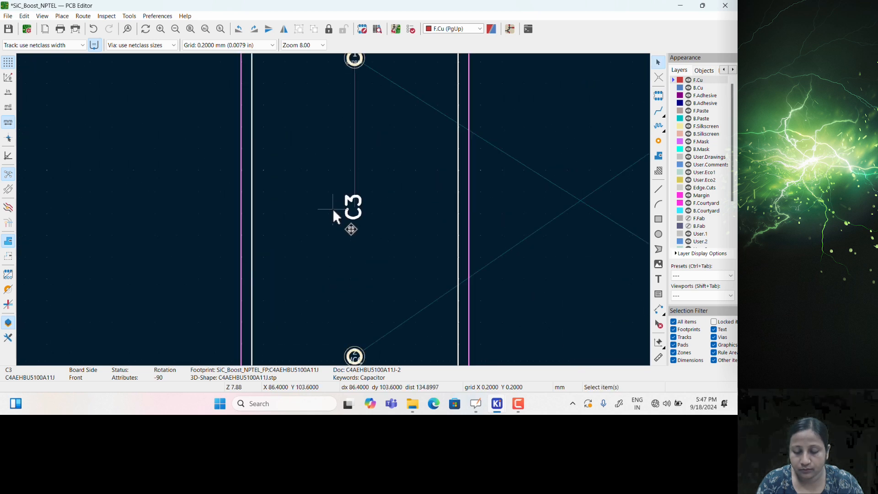
scroll(355, 234, down, 3)
drag(339, 202, 335, 260)
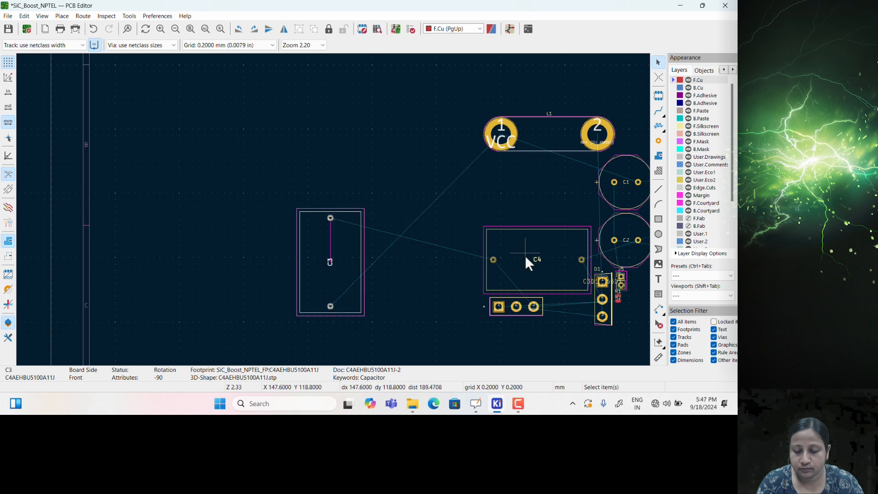
scroll(531, 227, up, 1)
scroll(510, 234, up, 4)
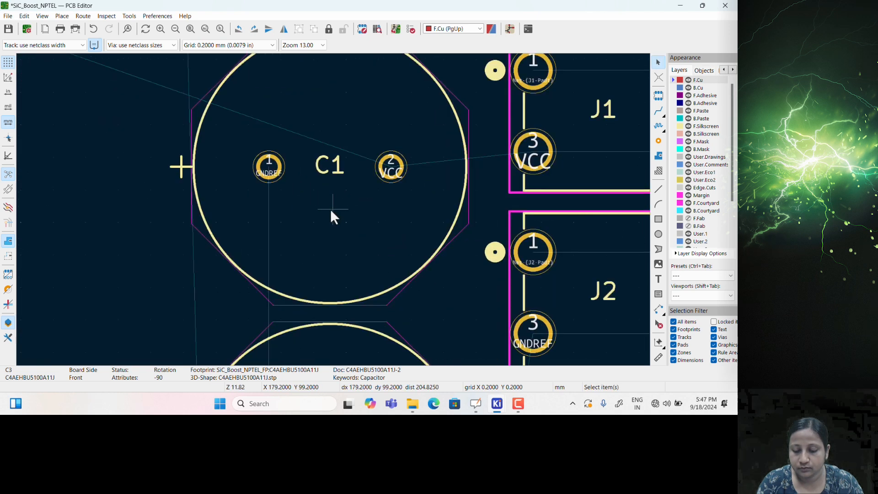
scroll(328, 210, down, 3)
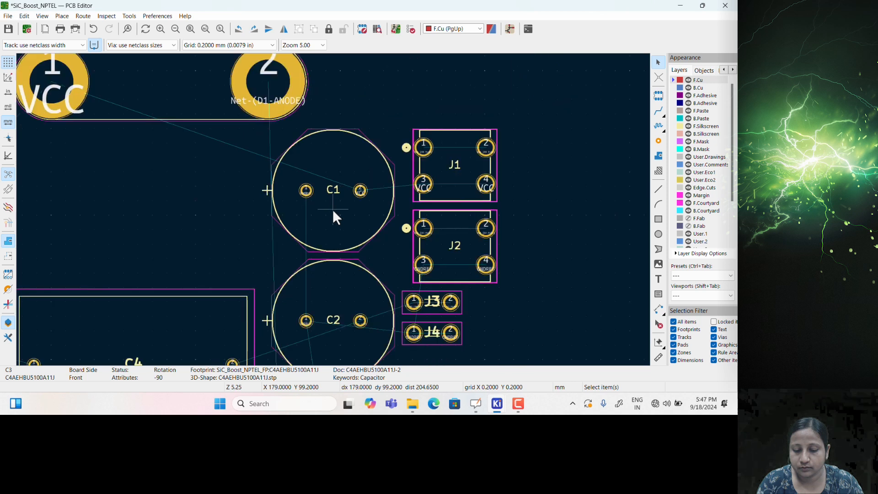
middle_drag(358, 241, 423, 178)
scroll(424, 282, up, 2)
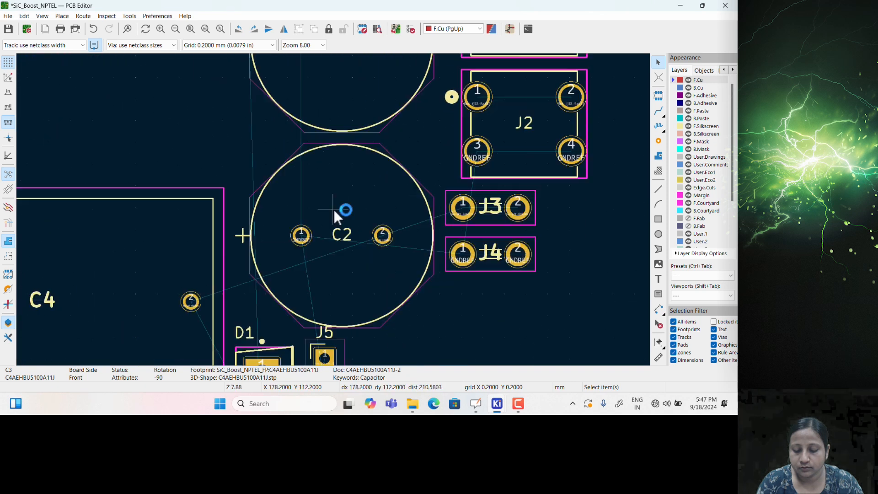
scroll(322, 208, up, 4)
scroll(331, 210, down, 3)
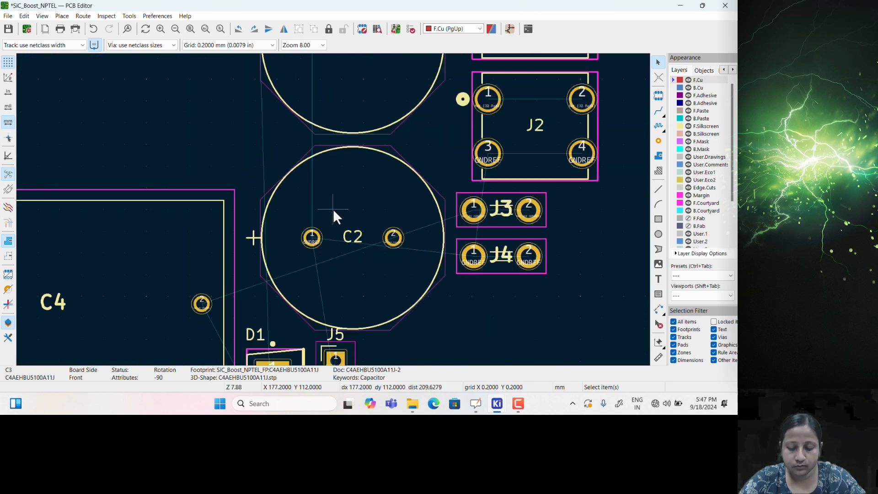
In the schematic, add a 'Vout' net label at the output wire corner
mouse_move(496, 409)
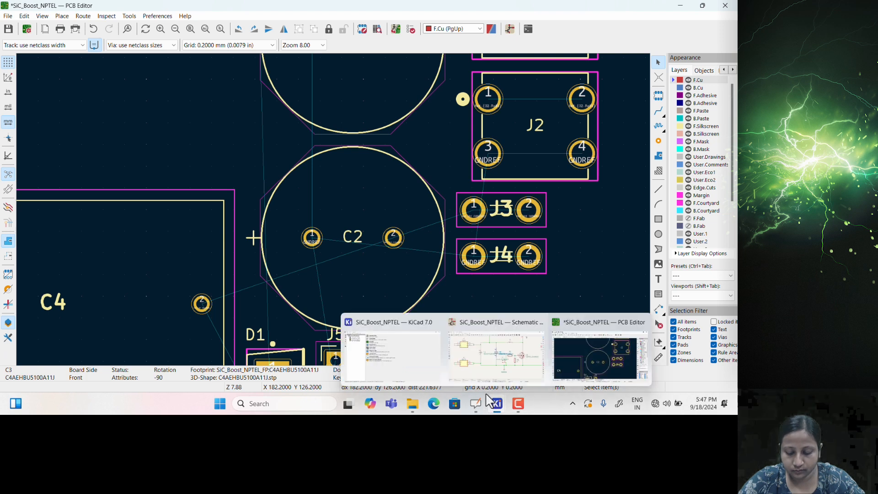
click(500, 355)
scroll(437, 194, up, 3)
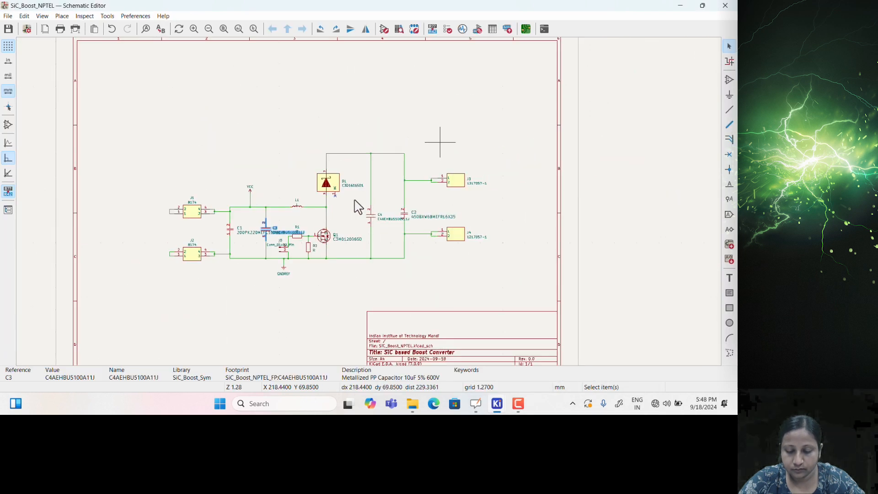
click(730, 185)
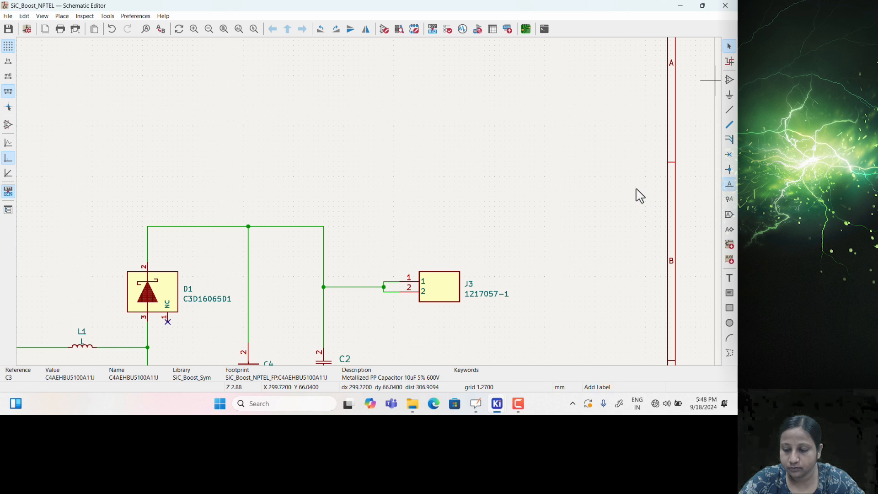
click(340, 185)
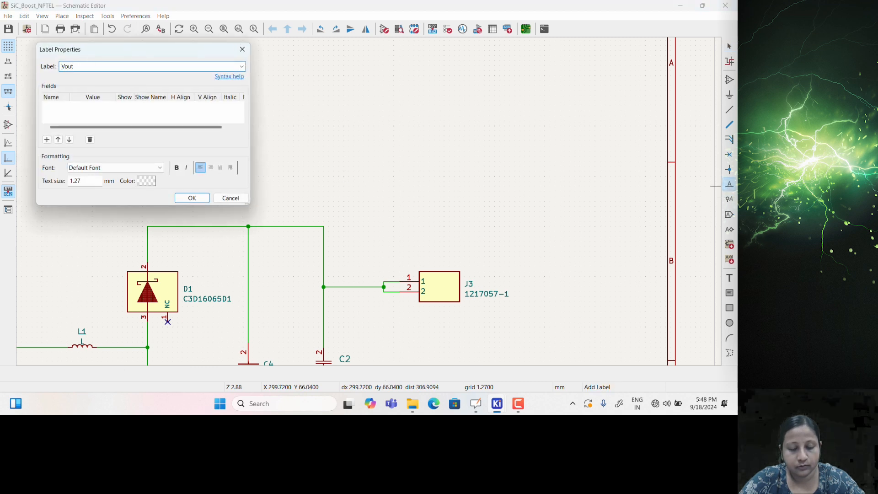
click(185, 197)
click(324, 226)
key(Escape)
scroll(365, 235, down, 2)
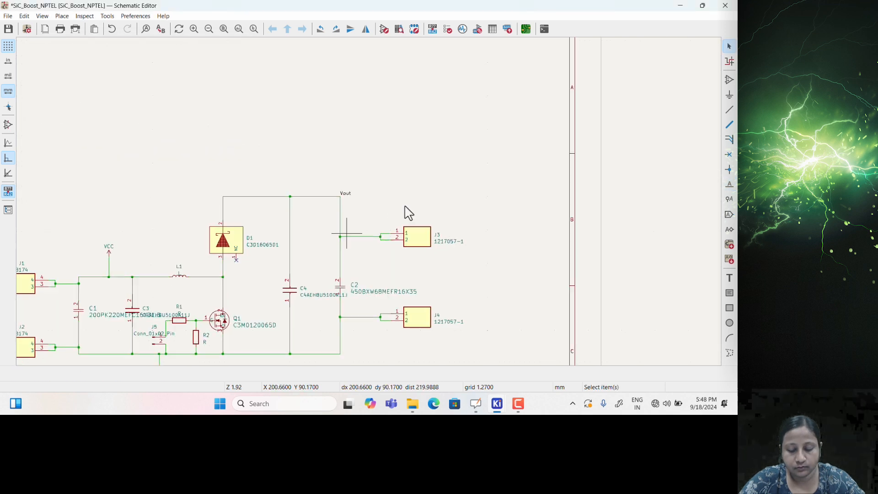
scroll(373, 210, up, 5)
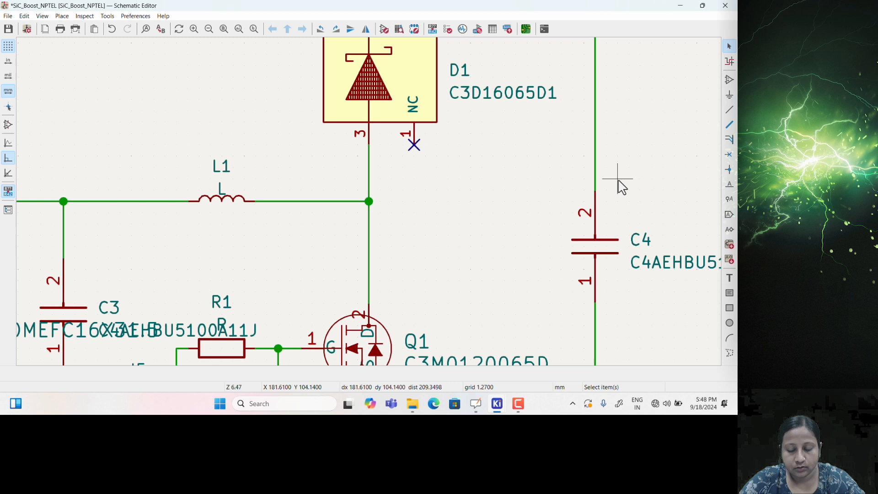
Add a net label 'A' on the D1/L1 junction wire
click(729, 185)
click(506, 200)
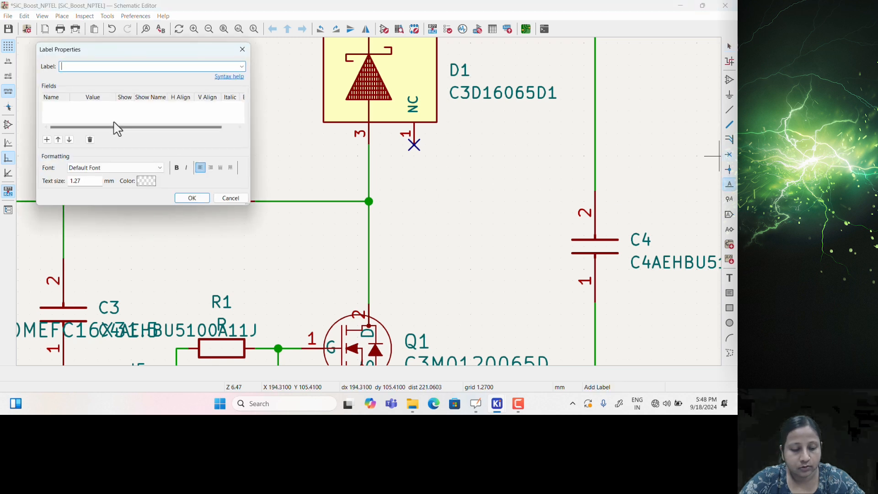
click(192, 198)
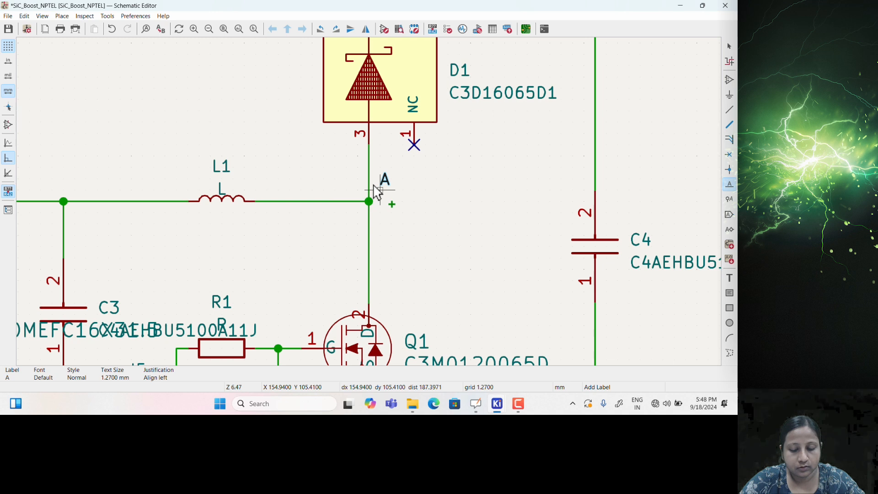
key(Escape)
click(84, 16)
click(120, 30)
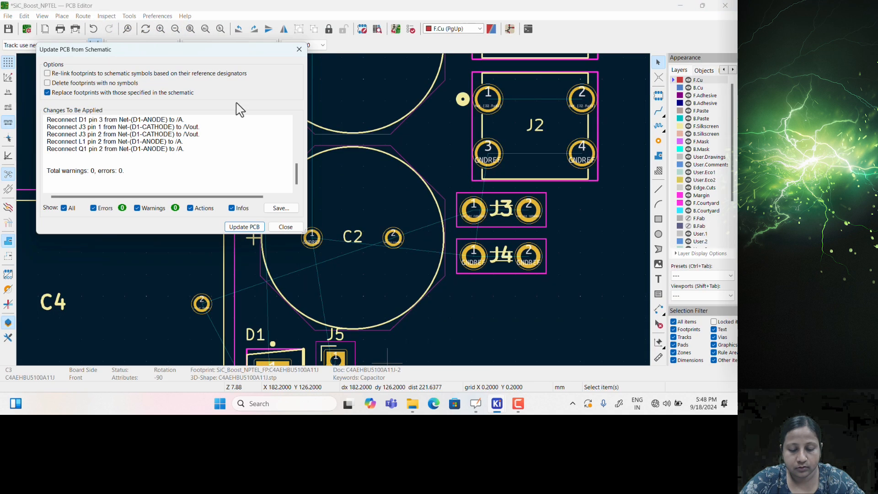
click(242, 227)
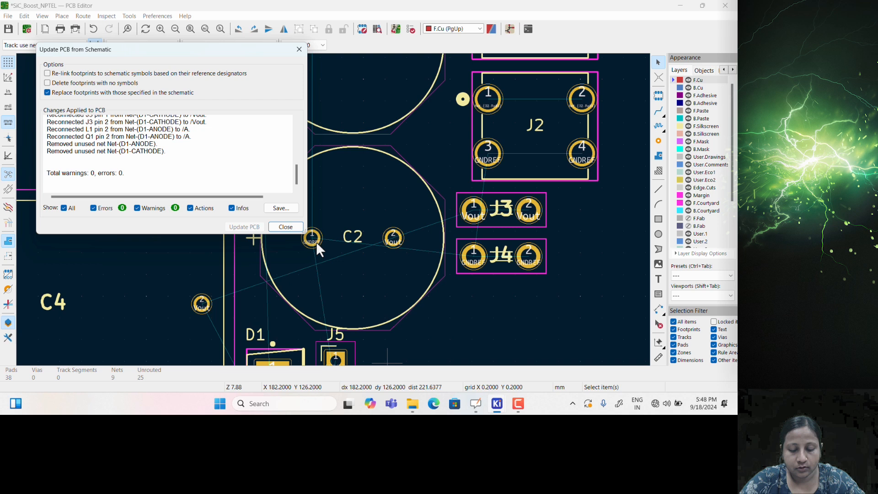
click(285, 227)
scroll(374, 251, down, 4)
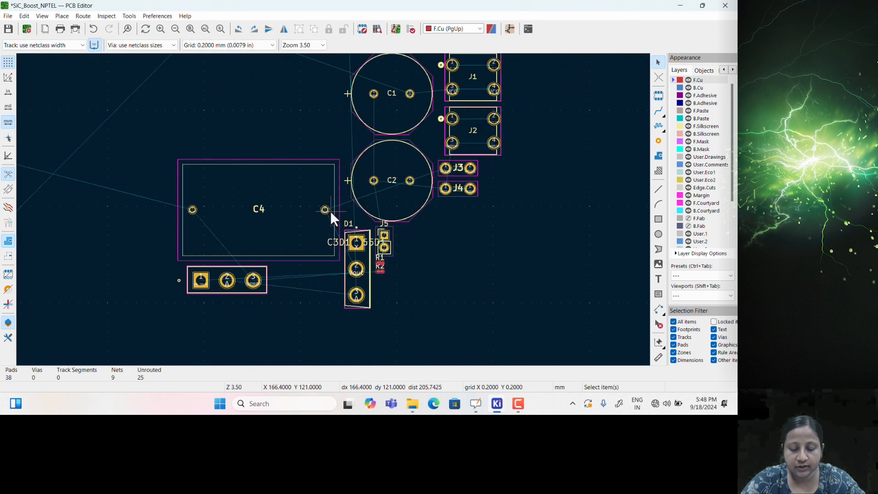
scroll(330, 210, up, 5)
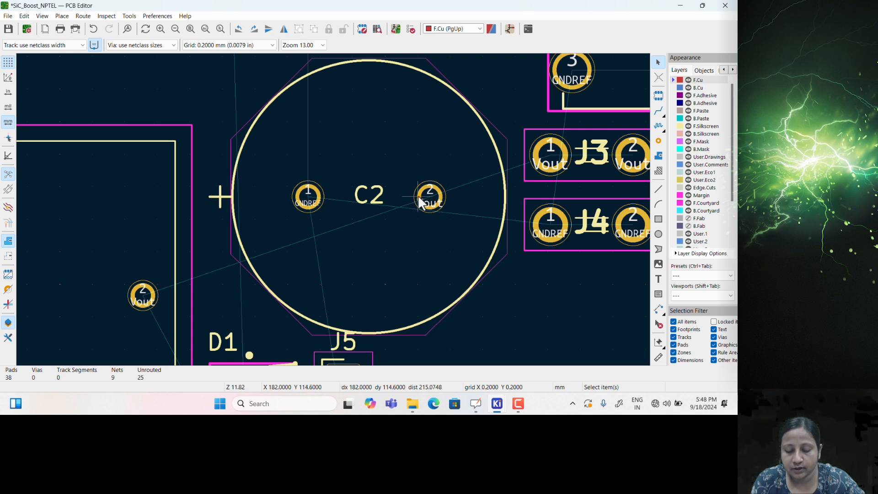
scroll(333, 210, down, 5)
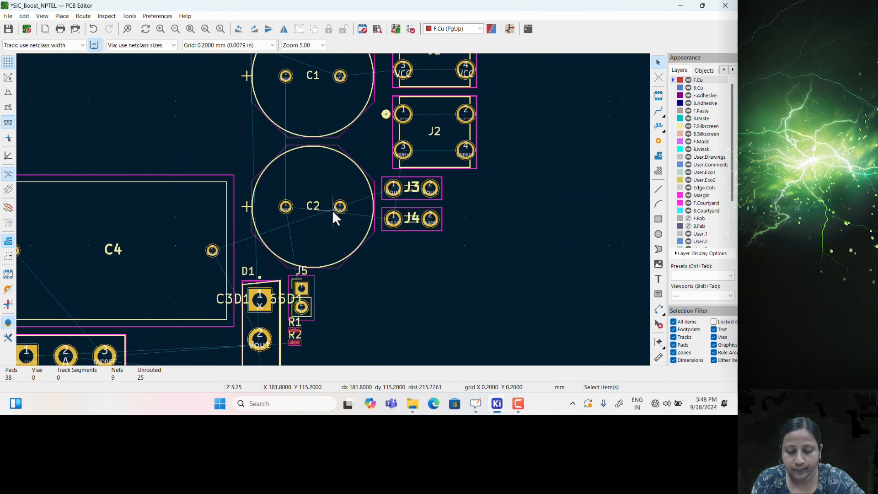
middle_drag(327, 254, 291, 237)
scroll(94, 192, up, 3)
scroll(287, 238, down, 2)
middle_drag(387, 215, 287, 221)
scroll(287, 221, down, 1)
scroll(594, 224, up, 6)
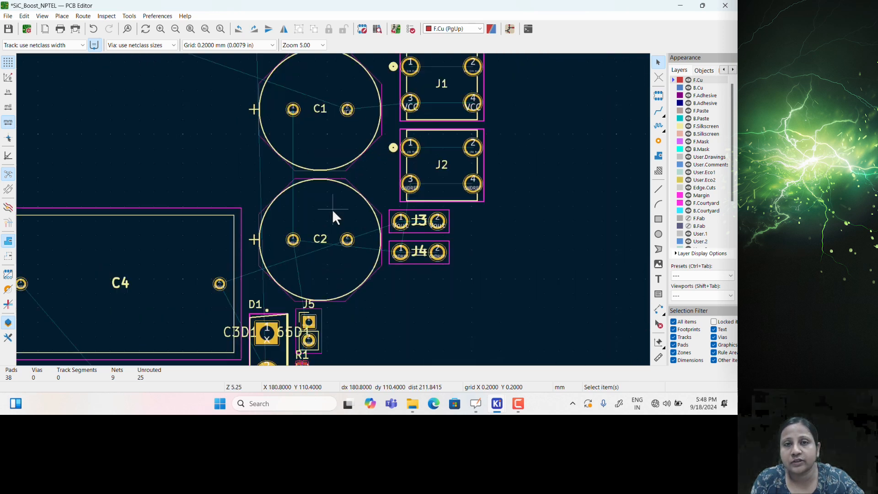
middle_drag(326, 207, 371, 264)
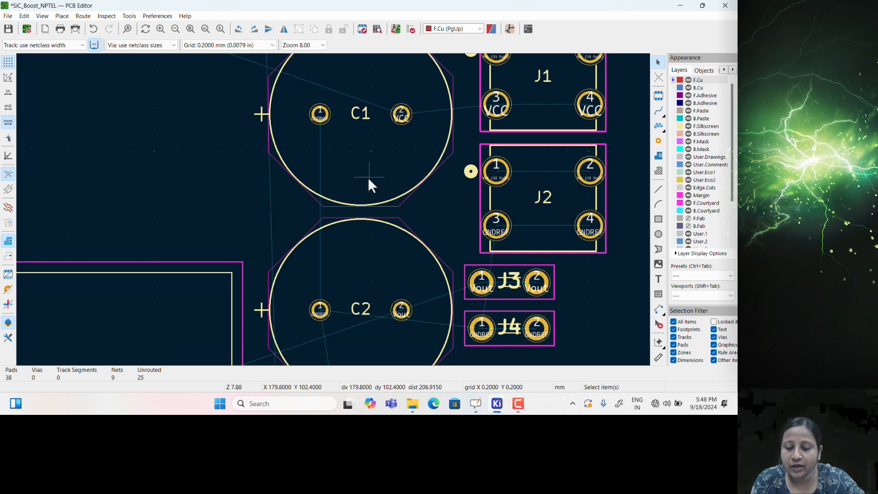
middle_drag(34, 310, 227, 233)
scroll(226, 233, down, 2)
middle_drag(280, 229, 444, 235)
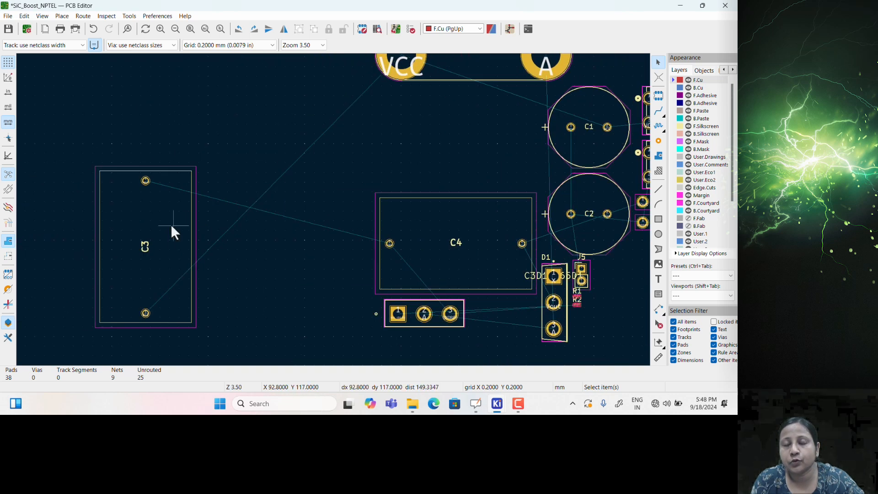
scroll(172, 224, up, 2)
scroll(328, 213, down, 2)
middle_drag(333, 210, 333, 265)
scroll(333, 209, up, 2)
Deselect C3 and pan the board to bring C2, C4, C1 and connectors J1–J5 into view
scroll(333, 210, down, 2)
scroll(333, 208, up, 2)
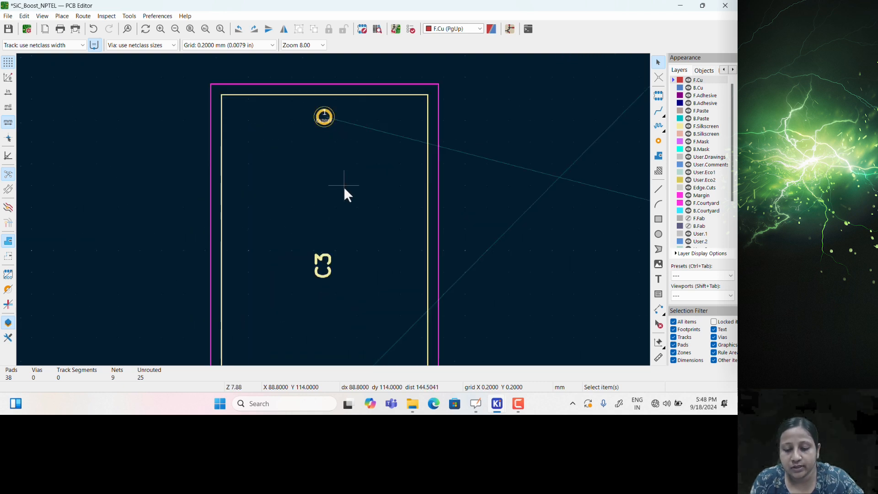
right_click(344, 188)
click(298, 193)
scroll(346, 215, down, 2)
click(212, 227)
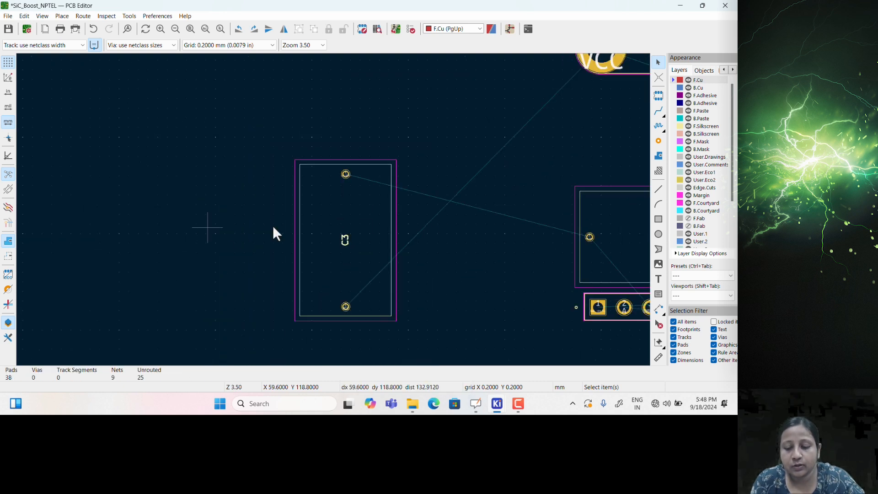
middle_drag(433, 222, 207, 235)
middle_drag(372, 225, 210, 232)
scroll(329, 219, up, 3)
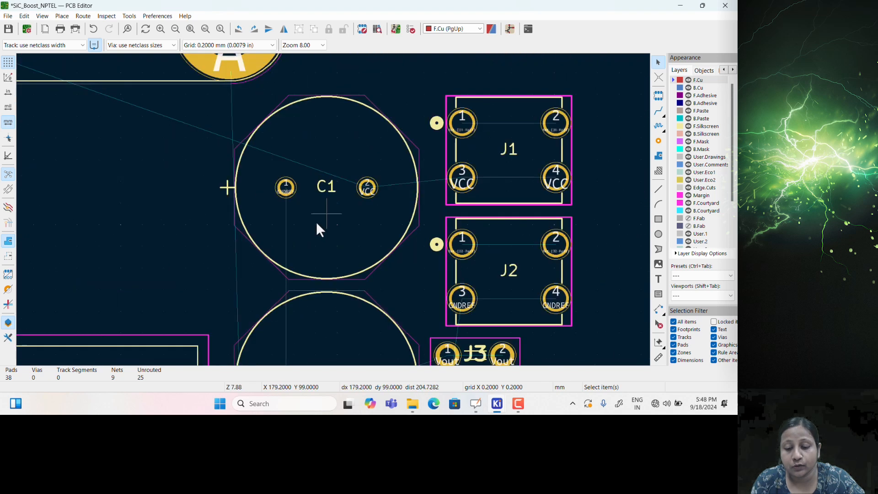
scroll(305, 229, down, 4)
scroll(352, 256, up, 1)
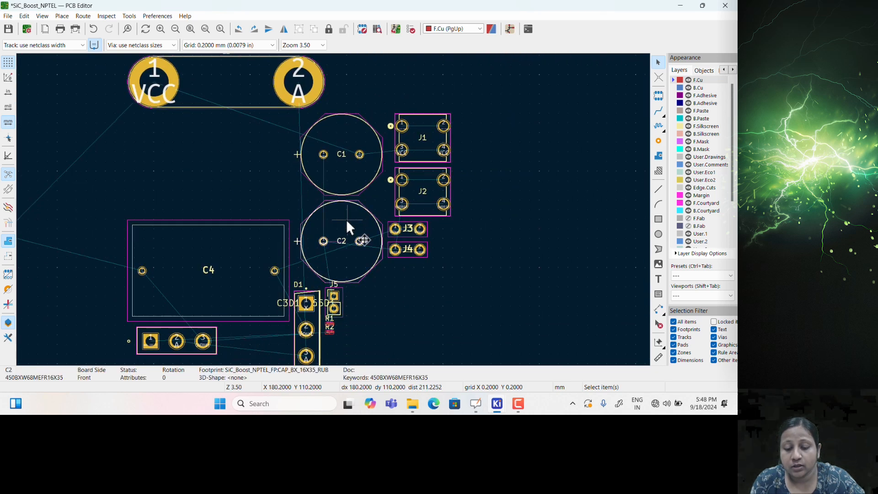
Move C2 left, rotate it 90°, and set it directly above C3
drag(344, 219, 307, 213)
scroll(74, 170, down, 1)
scroll(316, 201, up, 1)
scroll(213, 203, up, 2)
key(r)
scroll(330, 249, down, 4)
middle_drag(402, 224, 298, 166)
scroll(214, 137, up, 2)
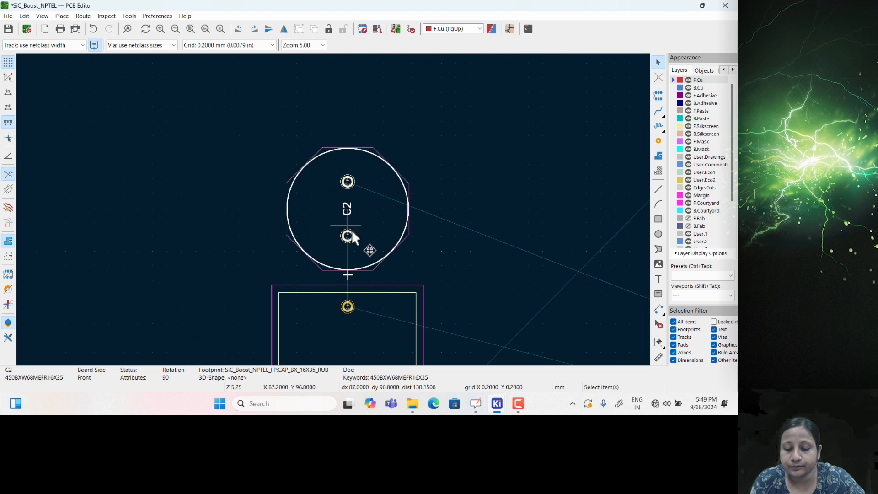
scroll(378, 234, down, 1)
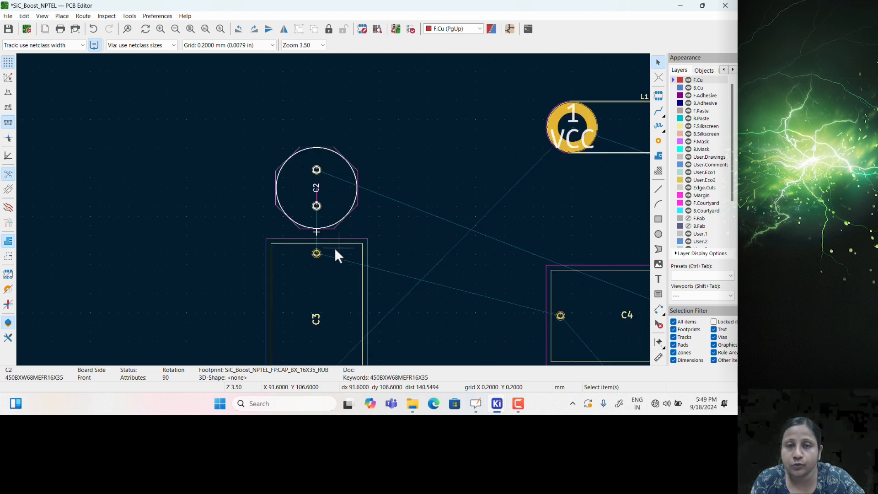
scroll(336, 253, up, 3)
scroll(333, 210, down, 3)
scroll(327, 198, down, 2)
Move connector J1 to the left of C3
scroll(495, 218, down, 1)
scroll(333, 205, up, 2)
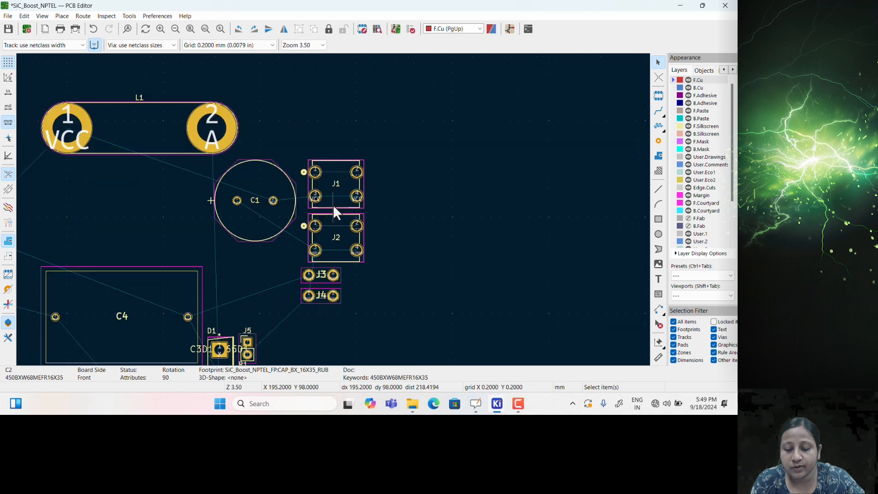
key(m)
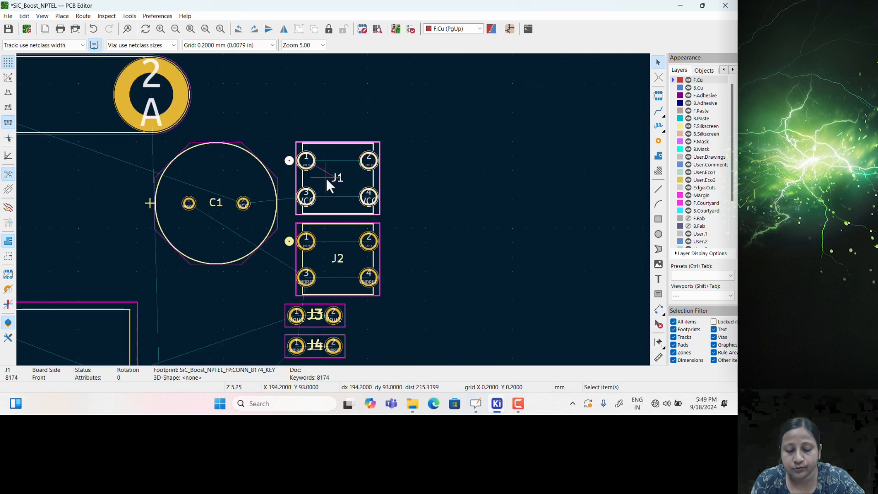
scroll(196, 216, down, 1)
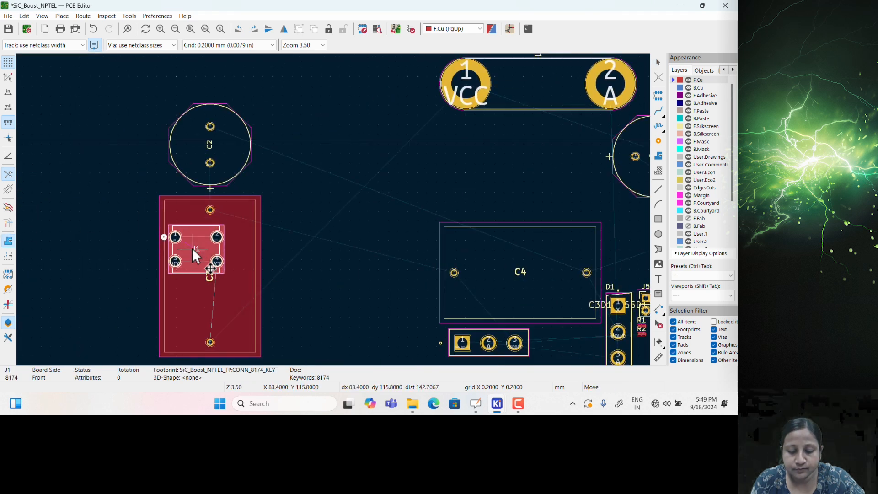
scroll(119, 298, up, 4)
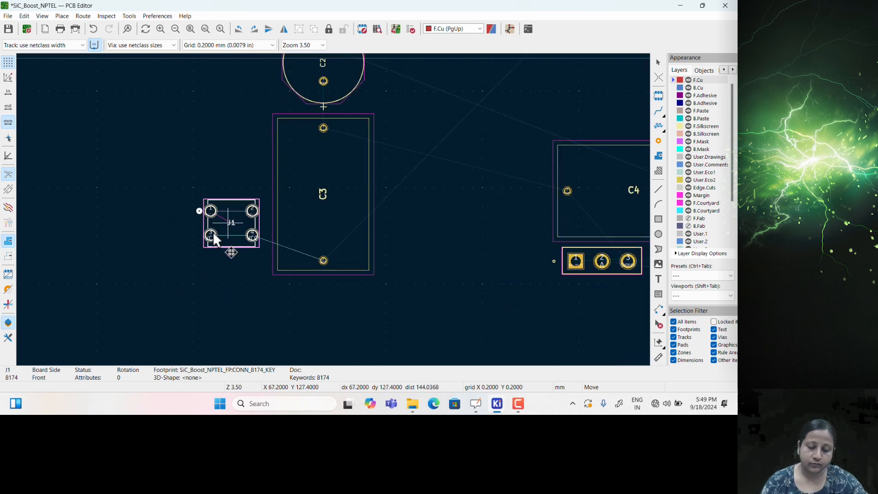
scroll(353, 221, down, 3)
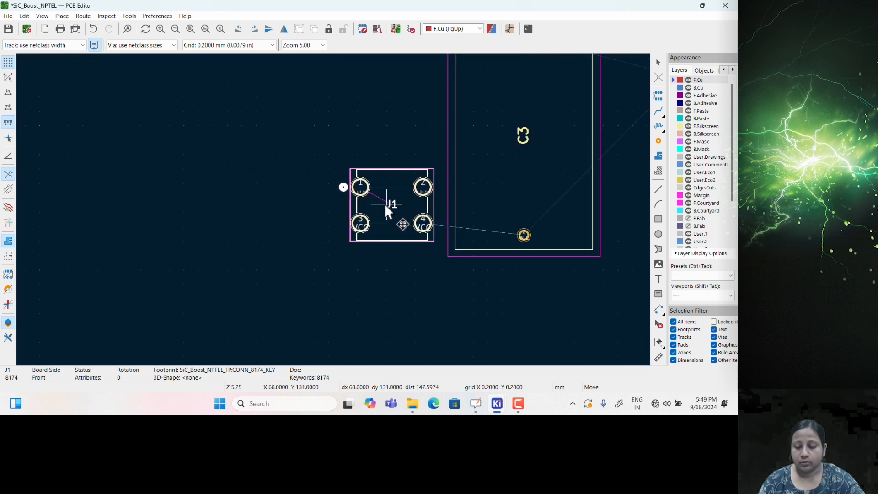
click(385, 204)
scroll(316, 212, down, 3)
scroll(330, 208, up, 2)
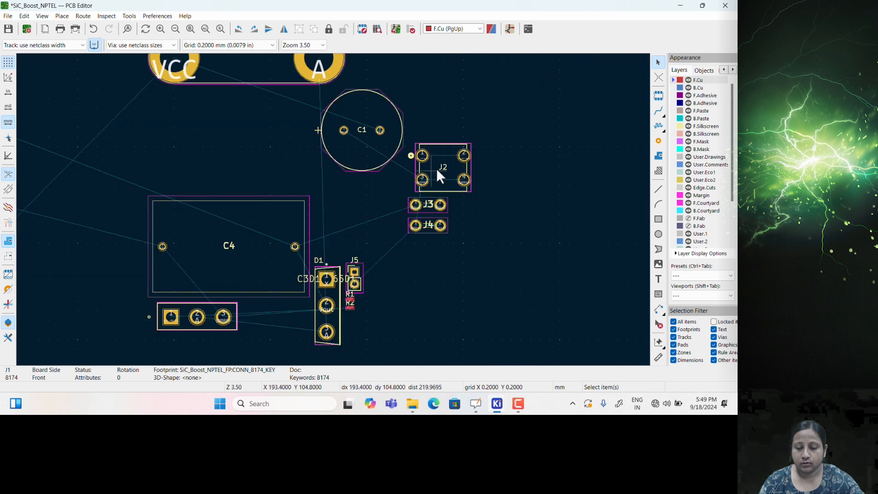
Stack J2 above J1 beside C3 and bring the Schematic Editor forward
click(445, 163)
click(443, 146)
key(m)
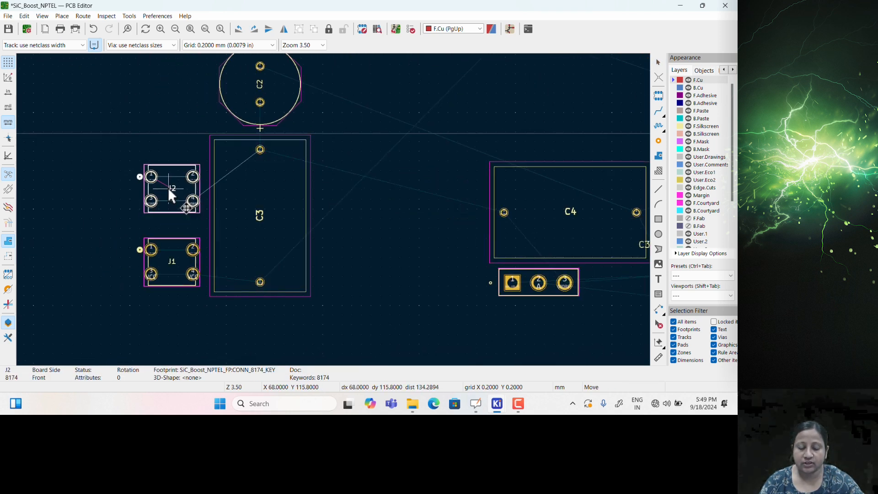
click(169, 190)
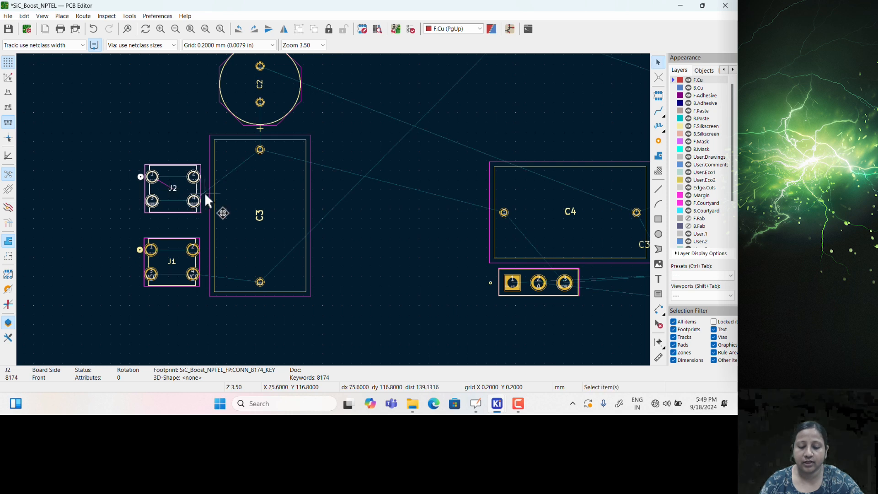
key(alt+Tab)
Tile the schematic beside the PCB layout and cross-probe J1 and J2 on the board
scroll(229, 206, right, 3)
scroll(229, 206, up, 1)
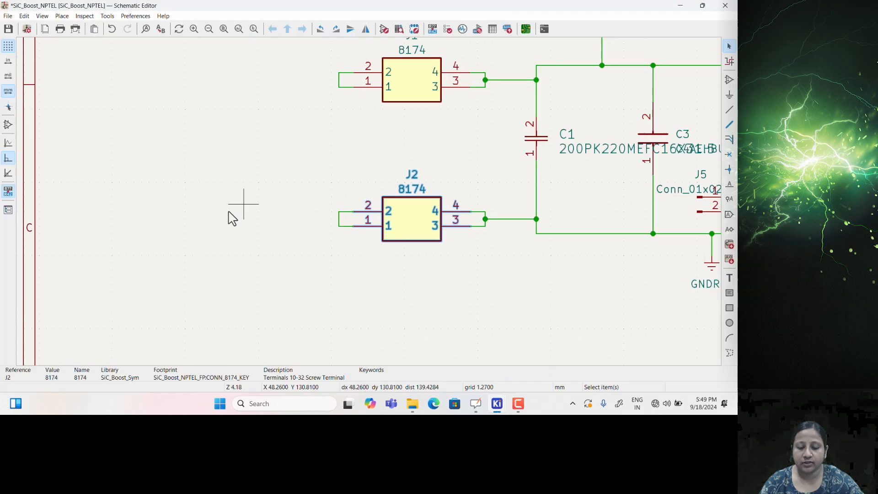
key(super+Left)
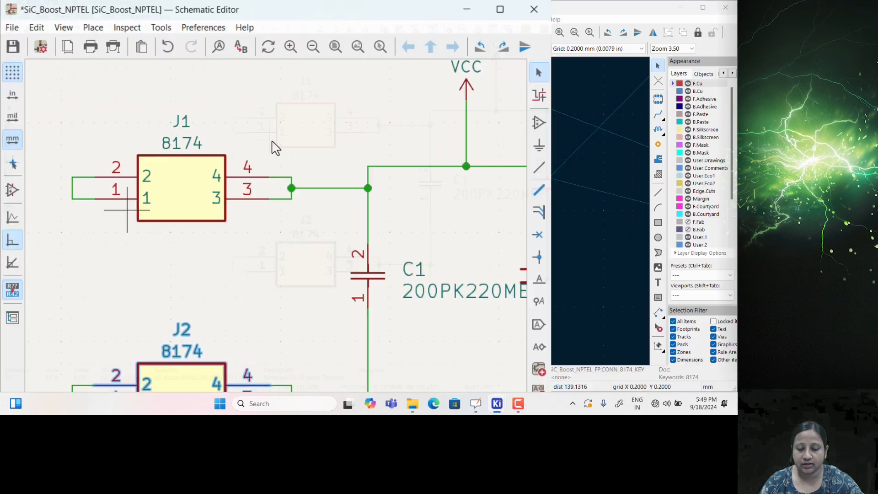
click(122, 135)
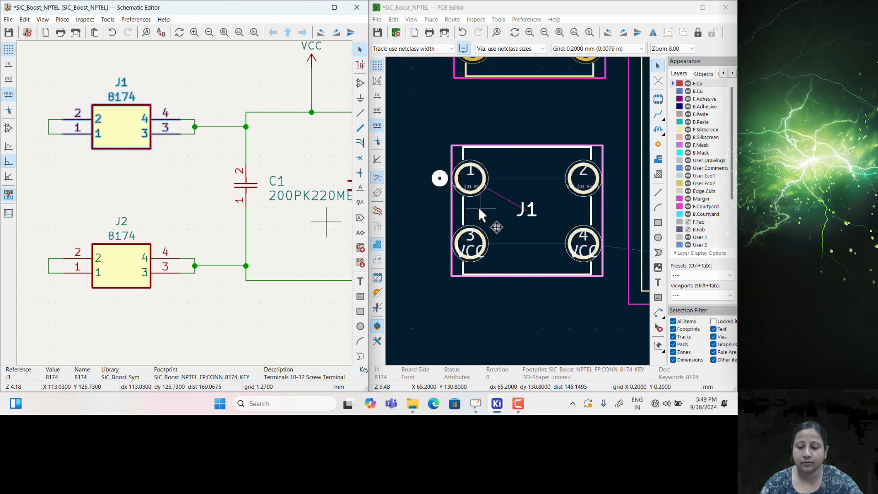
scroll(479, 211, down, 2)
scroll(478, 219, down, 1)
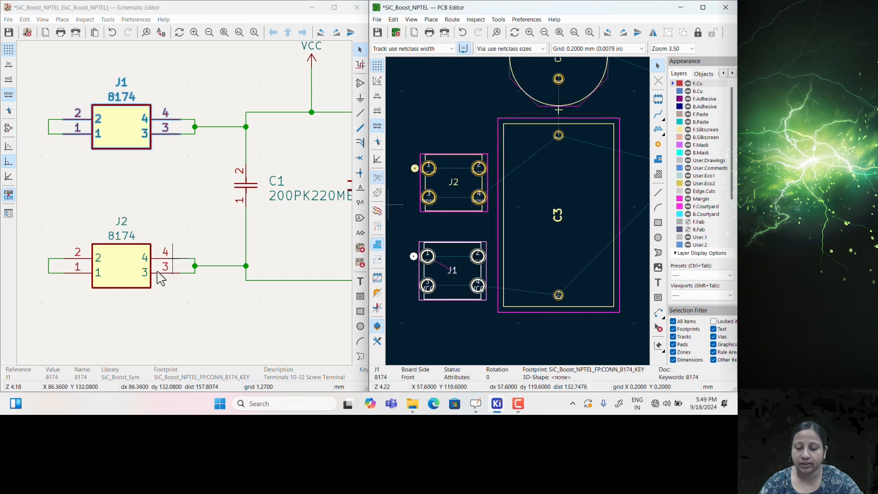
click(123, 277)
scroll(517, 215, down, 2)
scroll(517, 209, down, 2)
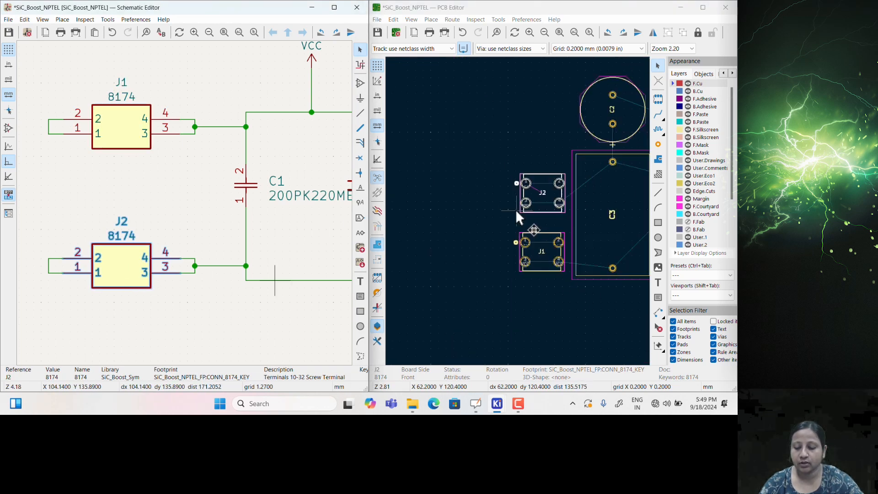
scroll(485, 214, right, 2)
scroll(246, 233, down, 2)
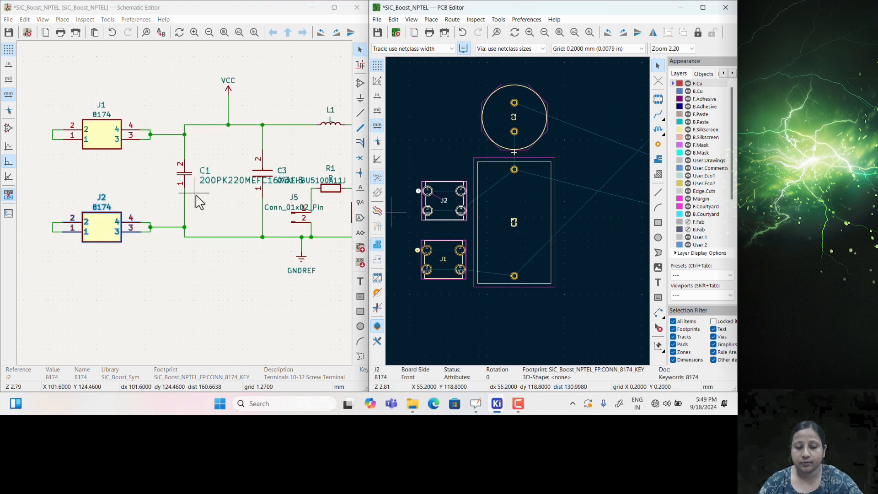
middle_drag(500, 156, 488, 174)
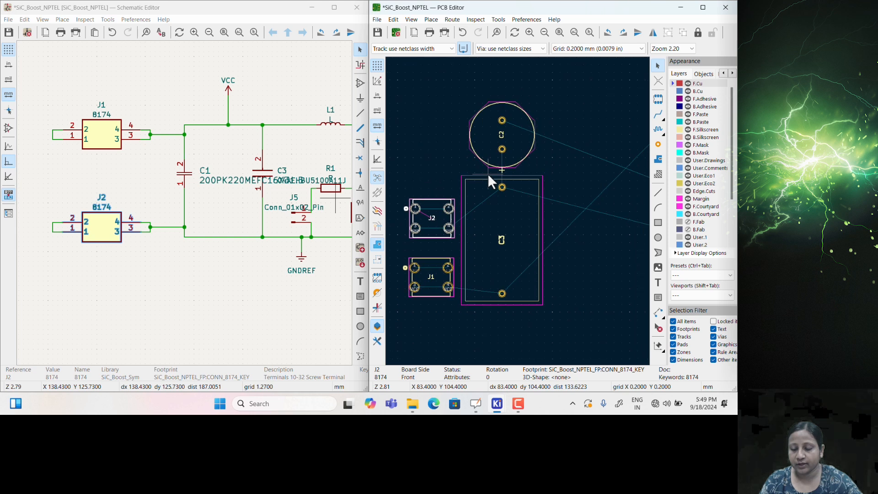
scroll(186, 211, down, 2)
middle_drag(227, 205, 166, 205)
middle_drag(255, 196, 224, 221)
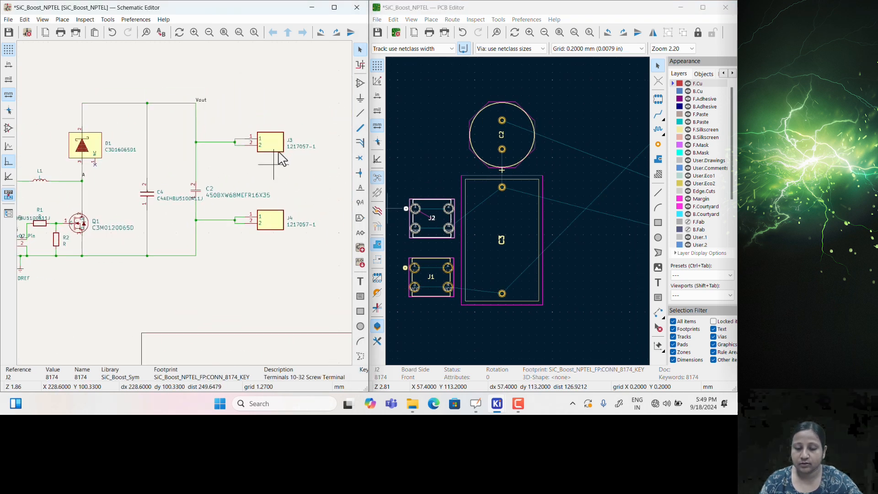
Select J3 in the schematic and move its footprint beside C2 on the board
click(271, 140)
scroll(521, 219, down, 3)
scroll(520, 218, down, 2)
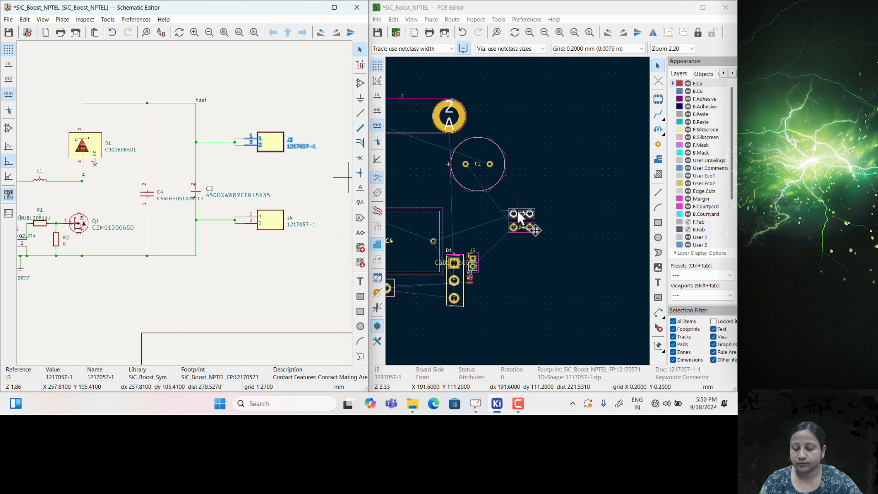
key(m)
key(Escape)
scroll(496, 224, down, 4)
scroll(558, 185, down, 1)
click(528, 190)
middle_drag(518, 215, 613, 178)
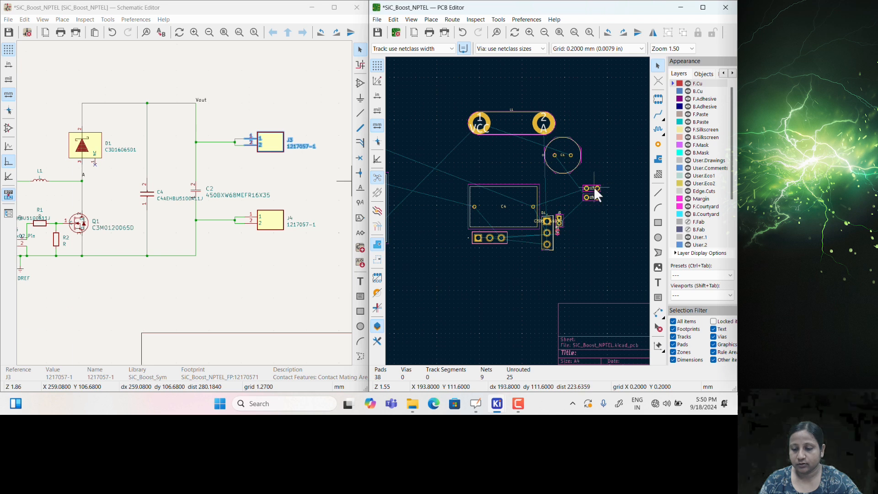
key(m)
scroll(480, 185, down, 3)
scroll(519, 214, up, 10)
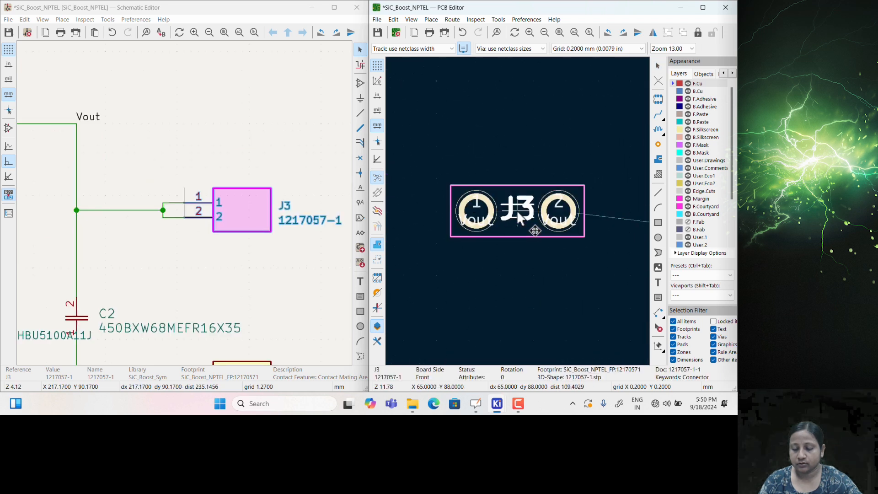
scroll(518, 214, down, 5)
drag(529, 222, 529, 218)
click(528, 218)
Place J4 next to J3 beside C2 and maximize the PCB Editor window
middle_drag(640, 240, 389, 218)
middle_drag(601, 233, 458, 226)
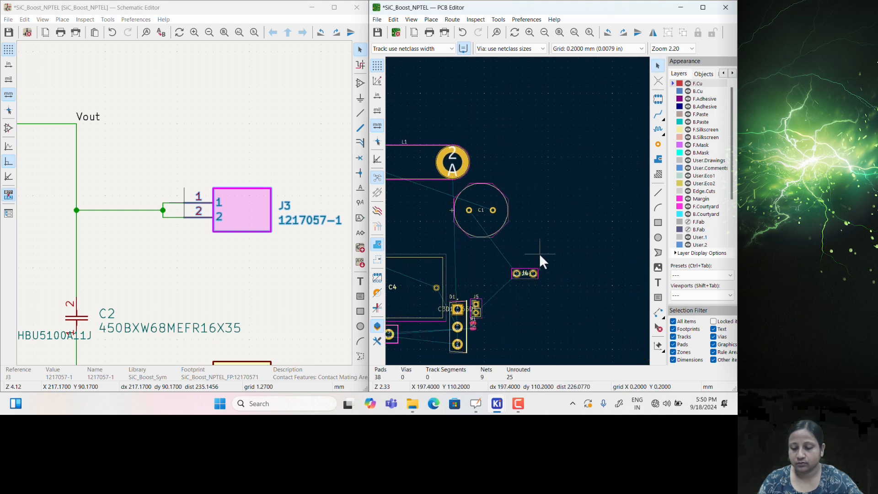
click(525, 272)
key(m)
scroll(483, 265, down, 4)
scroll(449, 202, up, 4)
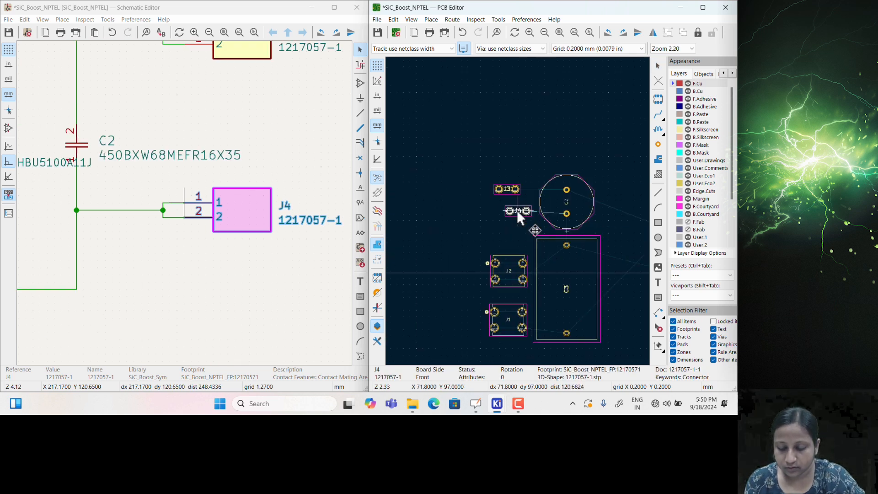
scroll(512, 213, up, 3)
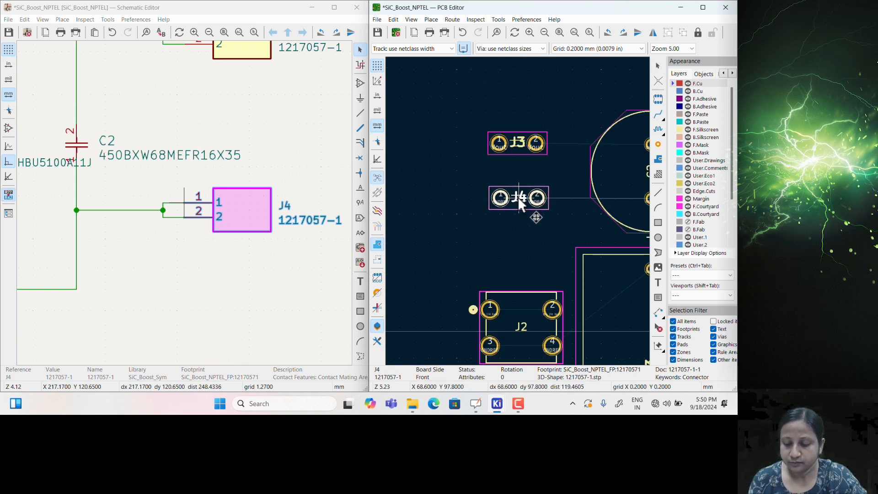
click(519, 200)
scroll(534, 221, down, 3)
middle_drag(530, 215, 444, 214)
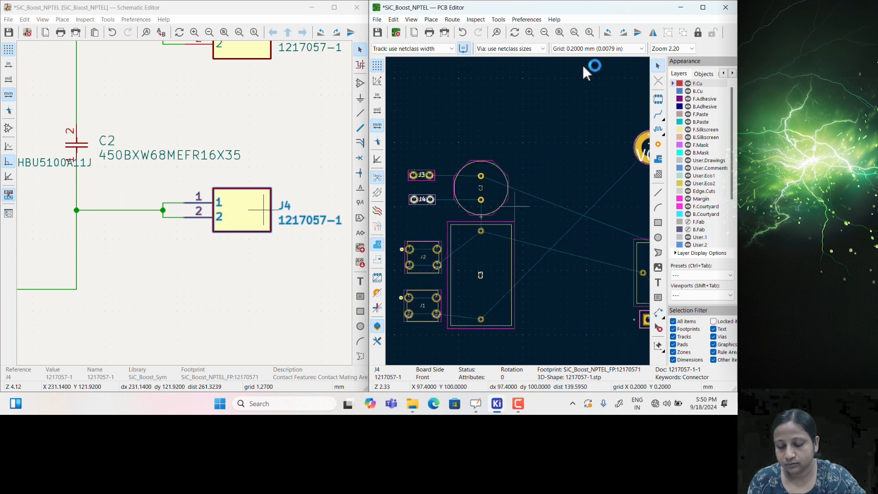
double_click(584, 9)
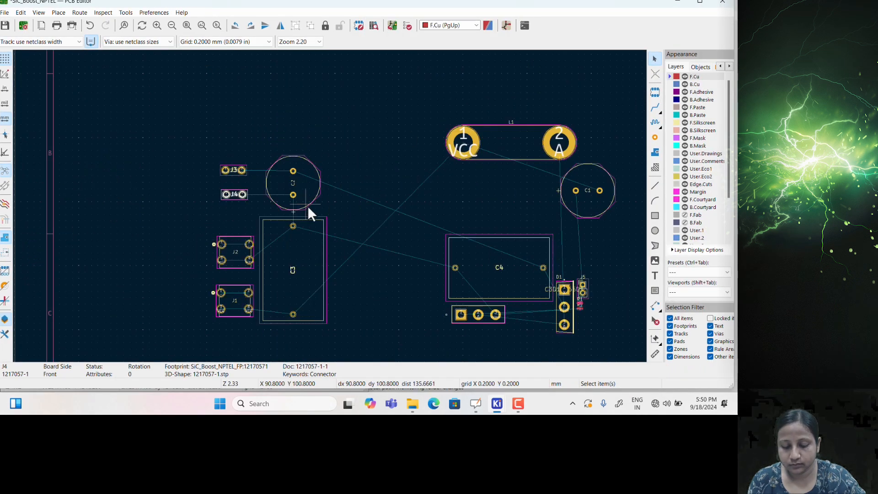
Save the board layout and take a quick look at it in the 3D Viewer
key(ctrl+s)
scroll(341, 206, up, 2)
scroll(358, 207, down, 2)
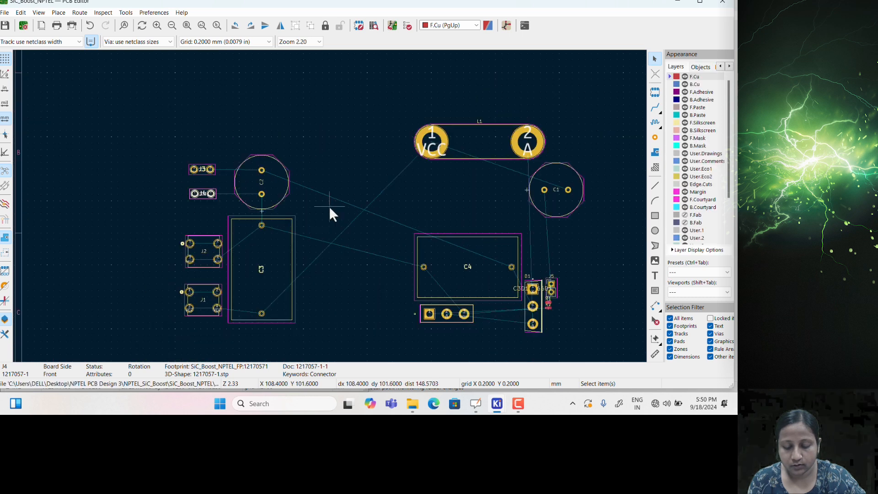
mouse_move(303, 225)
middle_down()
mouse_move(287, 242)
mouse_move(301, 232)
middle_up()
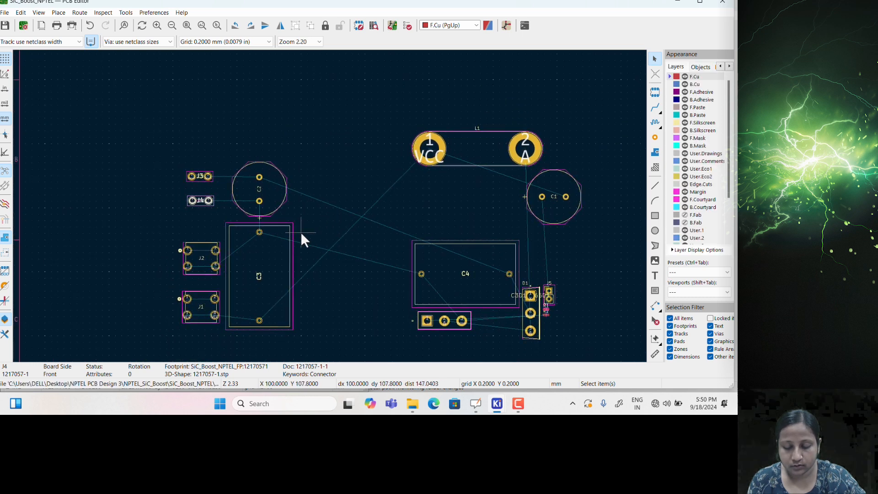
key(alt+3)
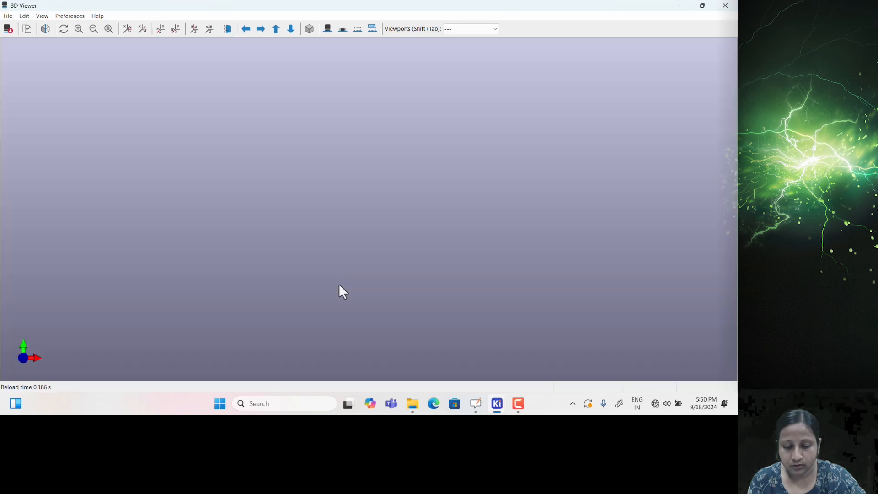
key(alt+F4)
Flip capacitor C2 to the back side of the board and reopen the 3D preview
middle_drag(425, 219, 476, 211)
scroll(370, 196, up, 2)
middle_drag(295, 245, 374, 197)
mouse_move(347, 241)
middle_down()
mouse_move(318, 239)
mouse_move(350, 228)
middle_up()
scroll(432, 228, down, 2)
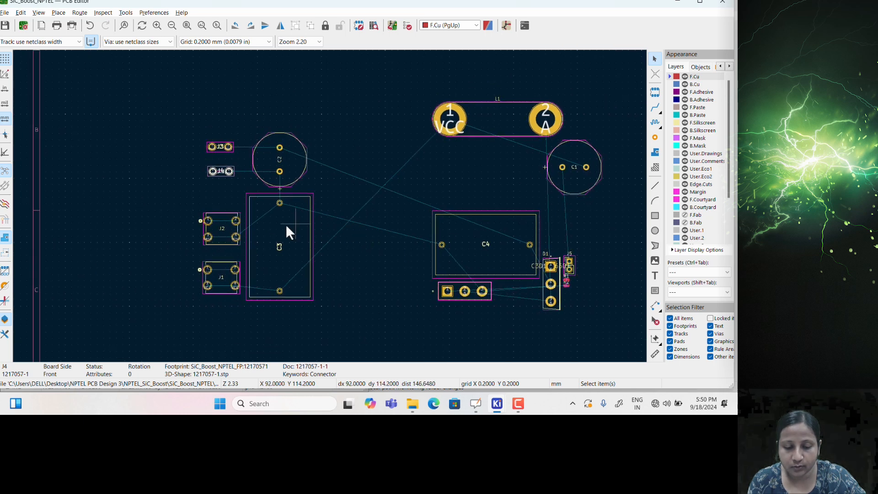
scroll(286, 224, up, 2)
middle_drag(362, 232, 354, 239)
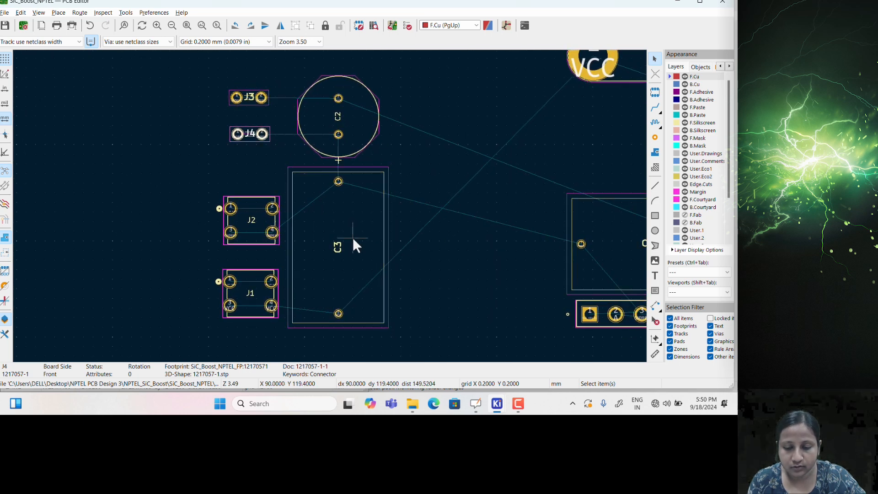
scroll(356, 220, up, 3)
click(347, 179)
double_click(347, 179)
click(111, 357)
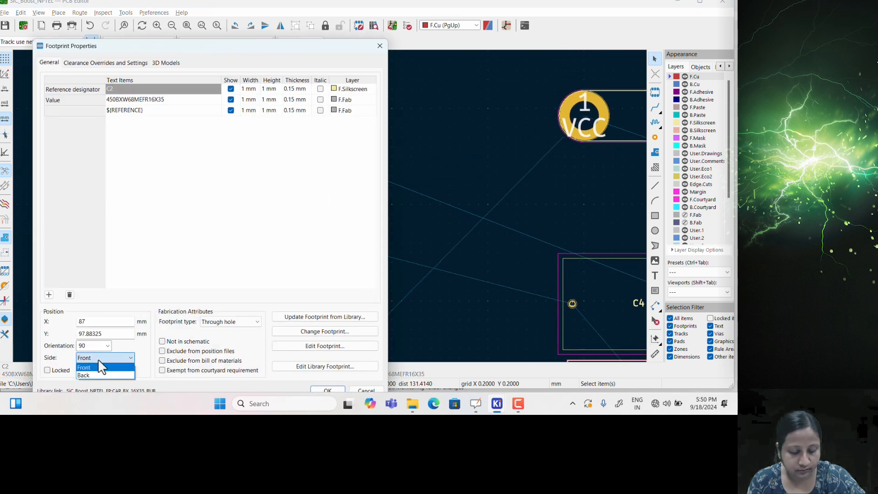
click(94, 378)
drag(231, 47, 224, 19)
click(330, 361)
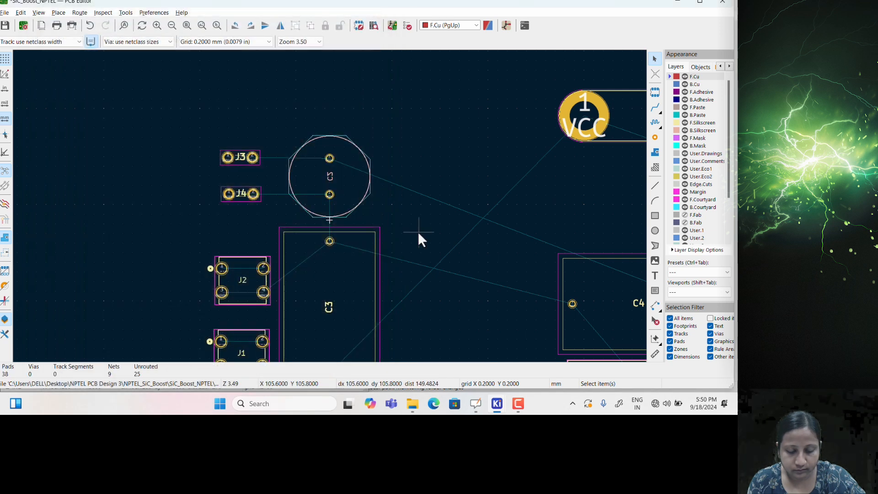
key(alt+3)
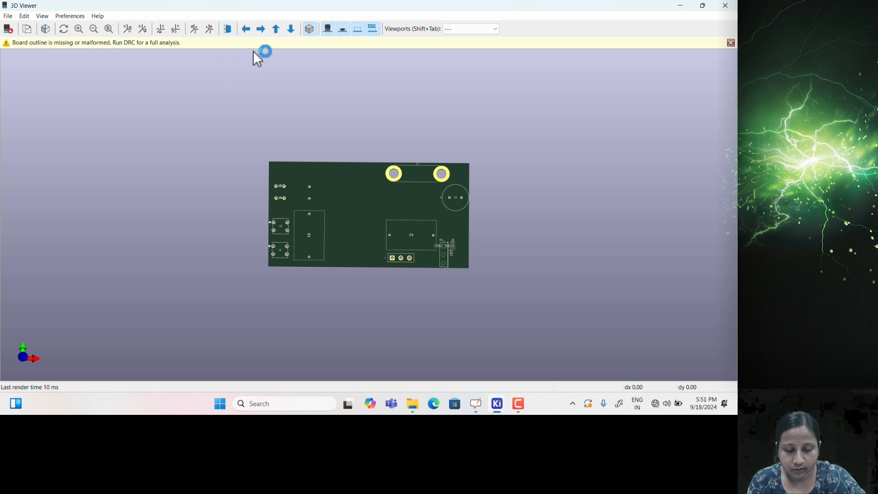
Orbit the 3D board to a tilted view showing C2 on the underside
drag(339, 251, 307, 224)
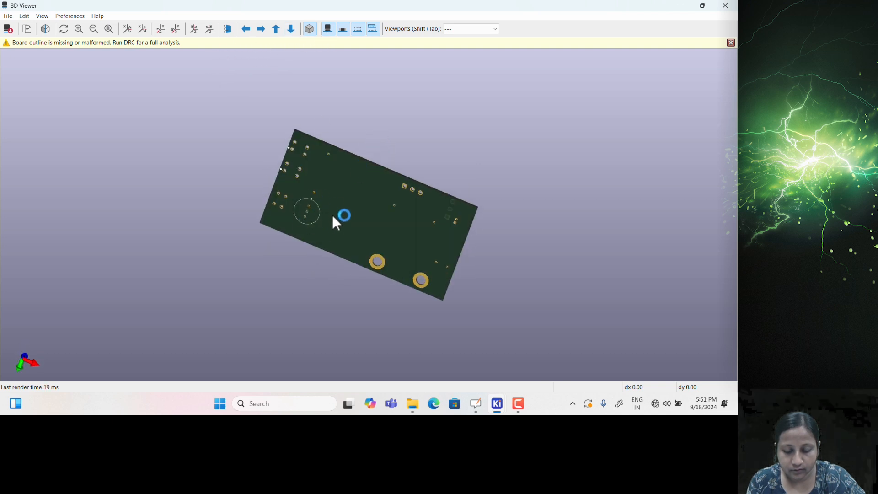
Rotate capacitor C4 by 90° and place it directly over C2, then preview in 3D
click(726, 5)
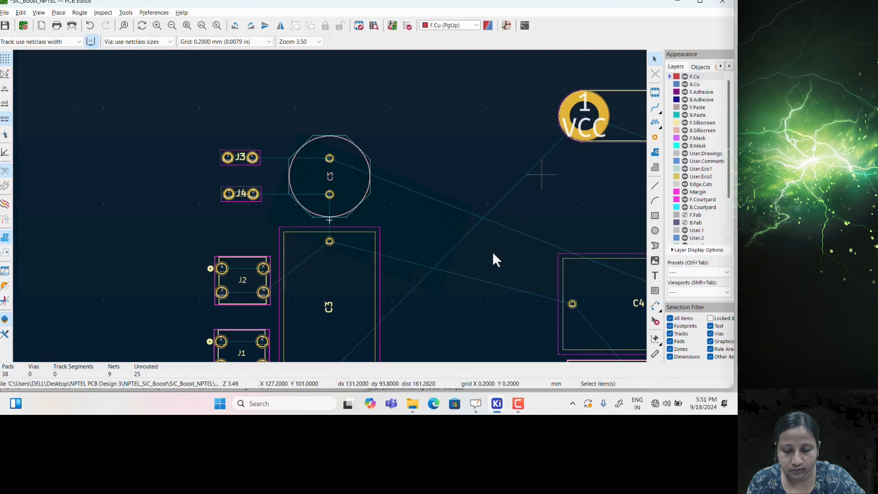
scroll(378, 238, down, 3)
middle_drag(422, 283, 402, 283)
middle_drag(494, 314, 407, 290)
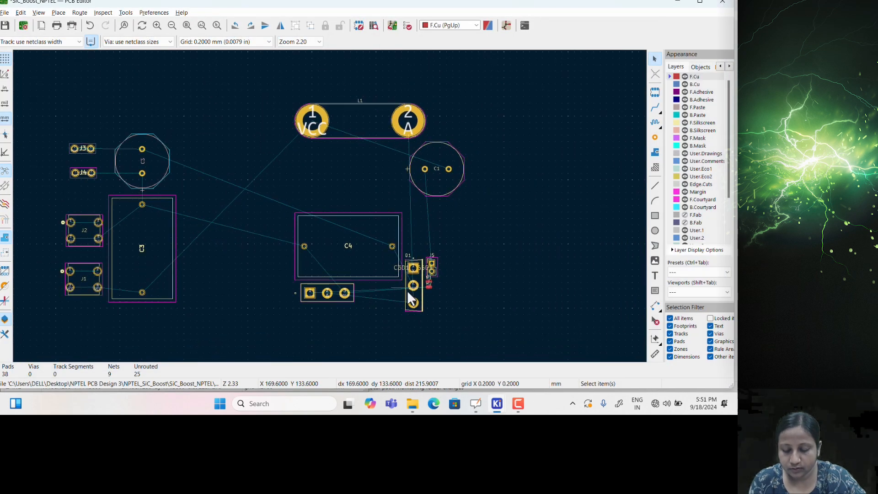
click(346, 229)
key(m)
scroll(265, 180, up, 3)
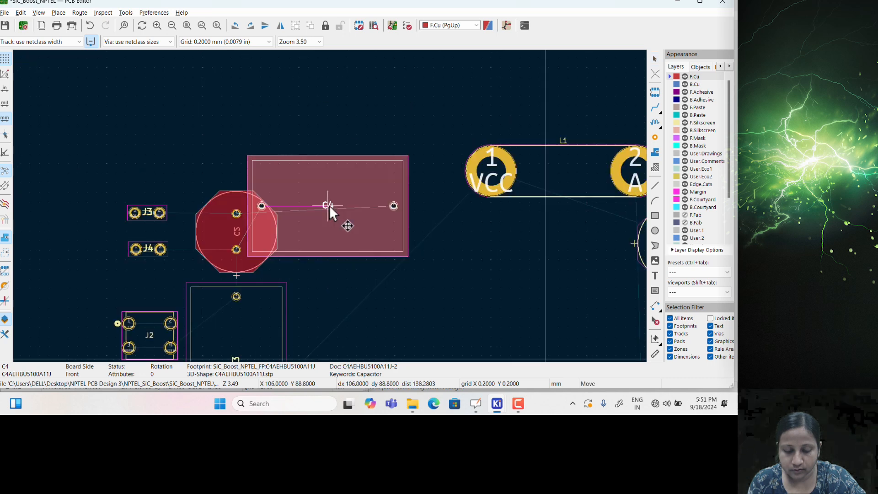
scroll(327, 208, up, 3)
scroll(334, 231, up, 2)
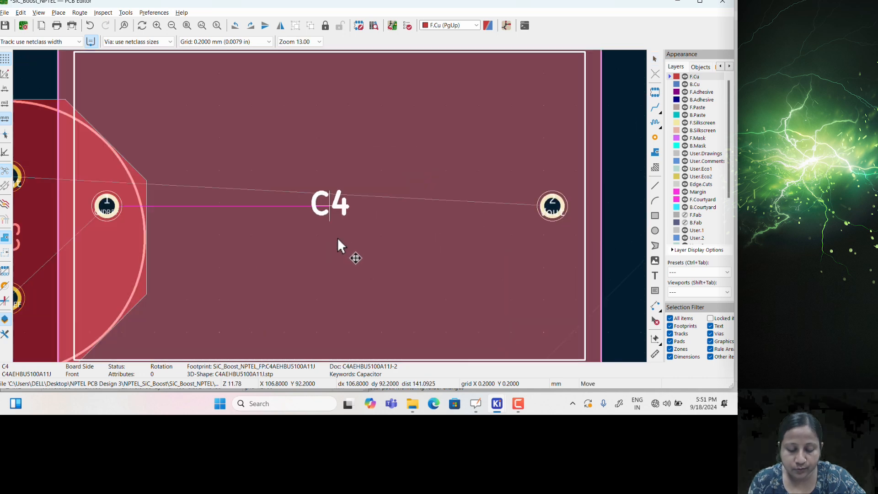
scroll(338, 239, down, 3)
key(r)
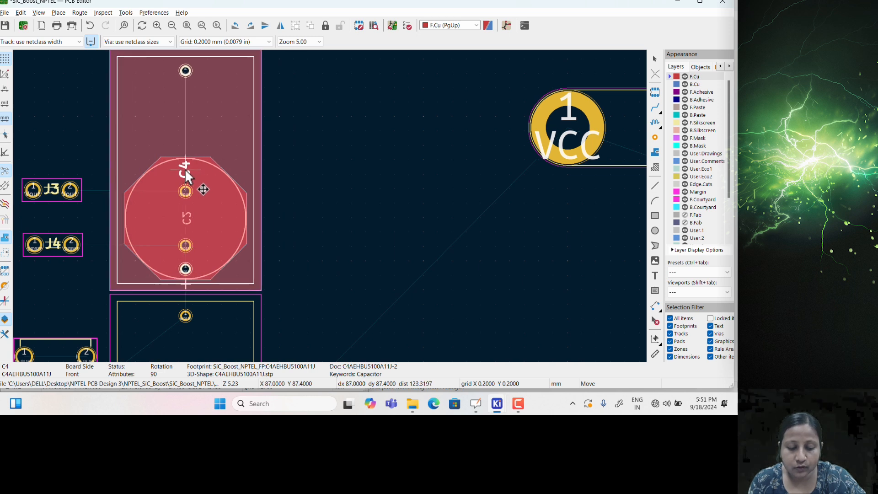
click(185, 170)
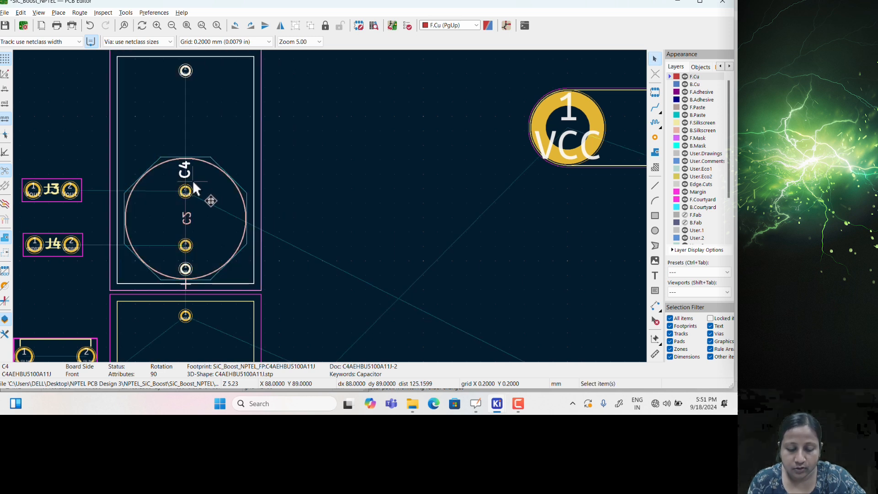
key(alt+3)
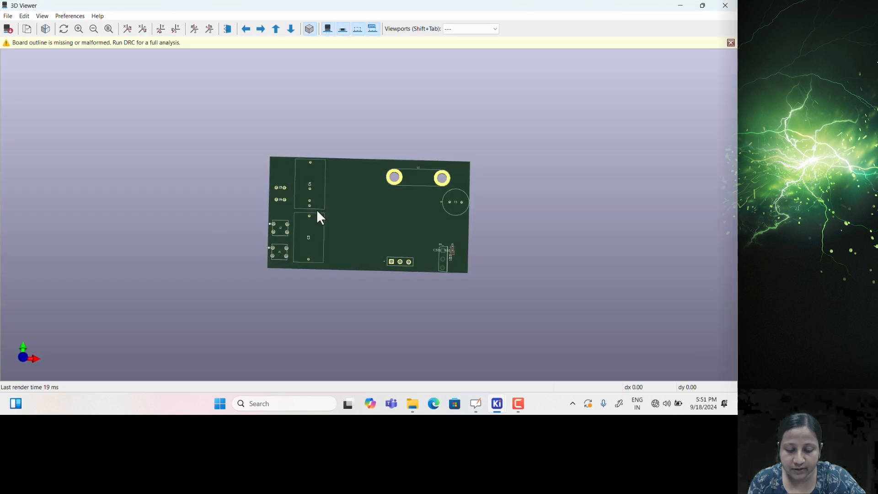
Rotate and zoom the 3D board to inspect it from below, then close the preview
drag(304, 220, 338, 221)
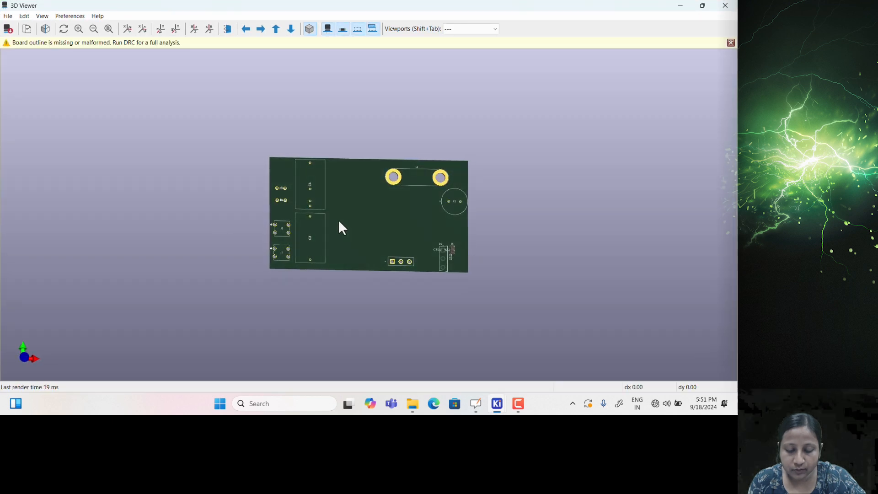
scroll(308, 207, up, 2)
drag(265, 205, 434, 196)
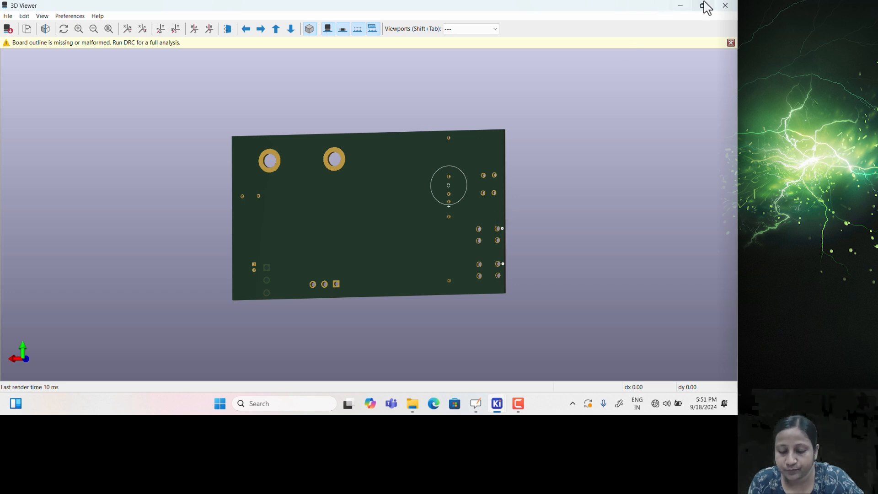
click(726, 5)
scroll(346, 260, down, 4)
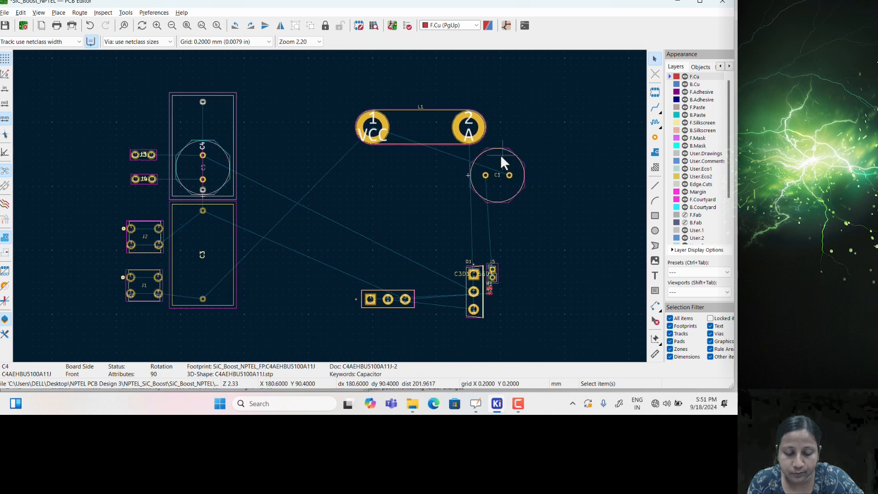
Rotate C1 by 90°, place it over C3, and set its side to Back
drag(501, 147, 280, 237)
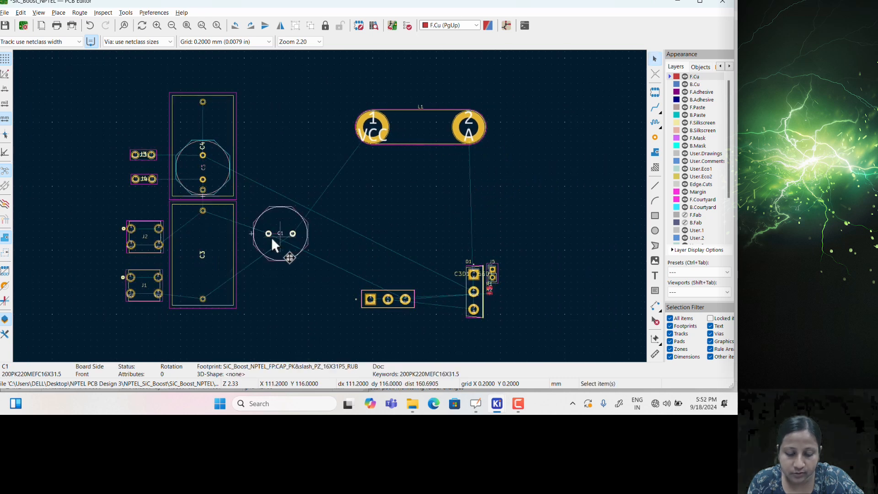
scroll(329, 208, up, 2)
scroll(315, 243, up, 1)
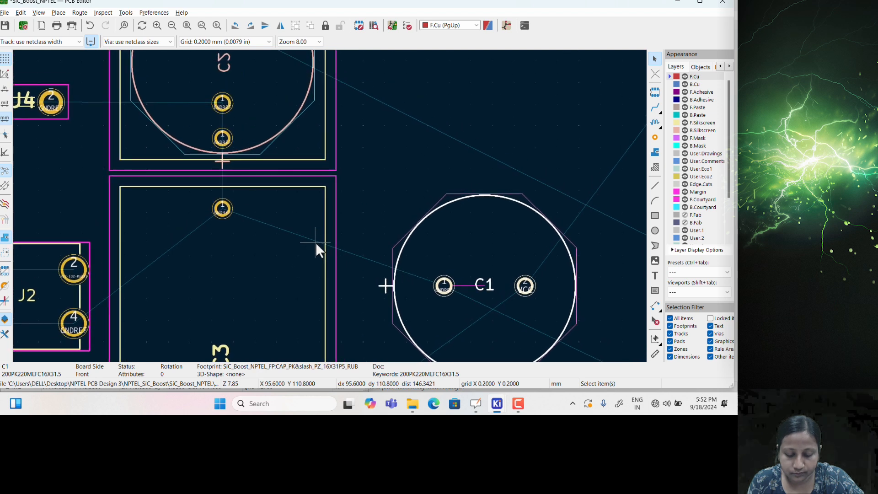
drag(440, 200, 223, 246)
key(r)
key(r)
key(r)
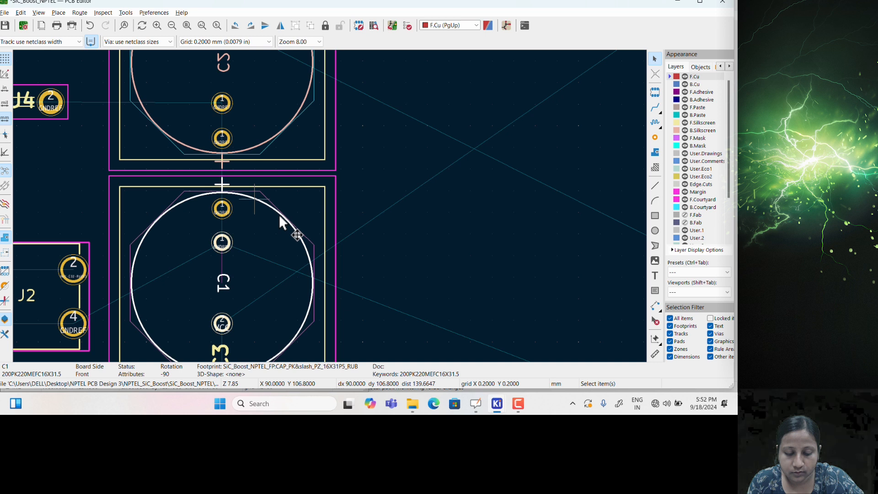
double_click(268, 196)
click(114, 328)
click(106, 346)
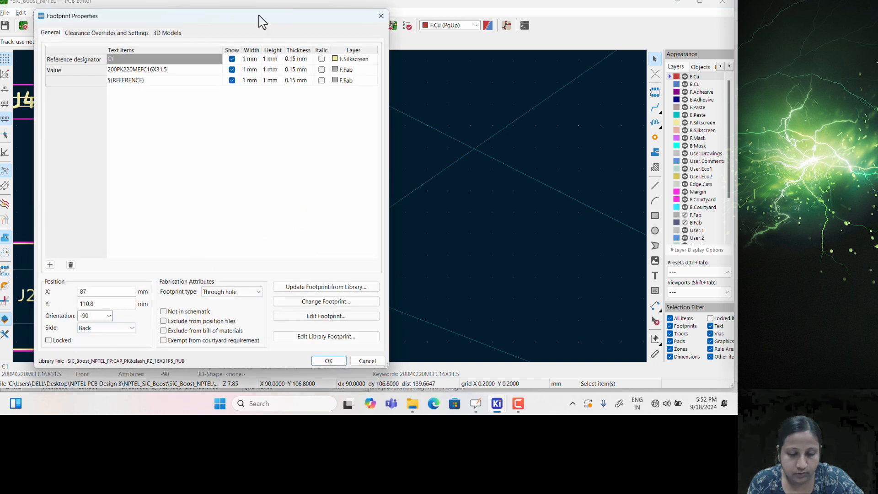
click(344, 360)
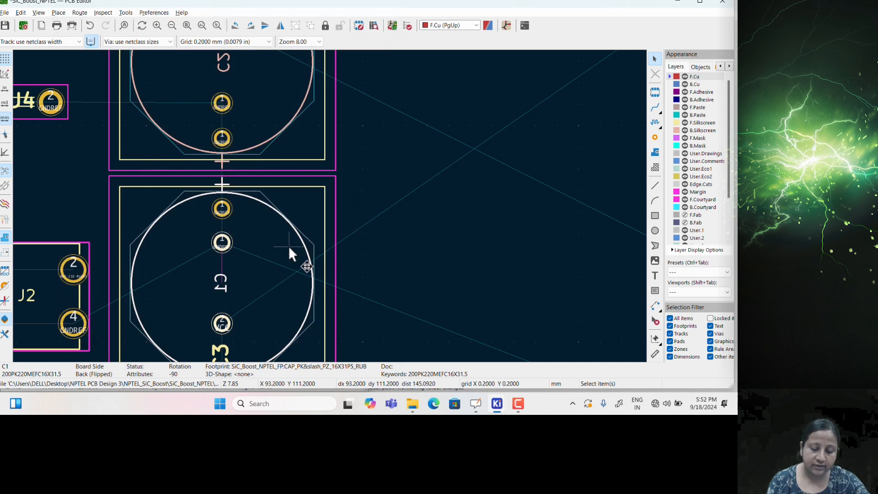
scroll(290, 245, down, 3)
middle_drag(382, 202, 340, 293)
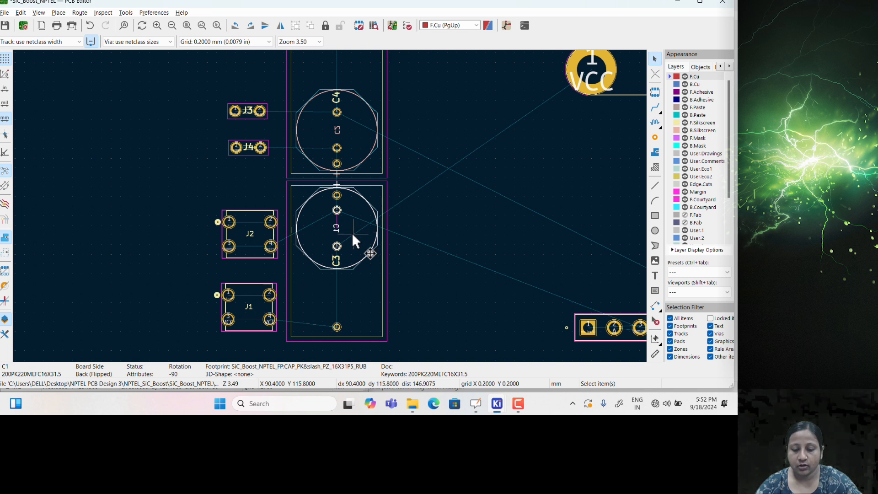
Start moving C1 twice but cancel each time, leaving it in place
scroll(350, 235, down, 2)
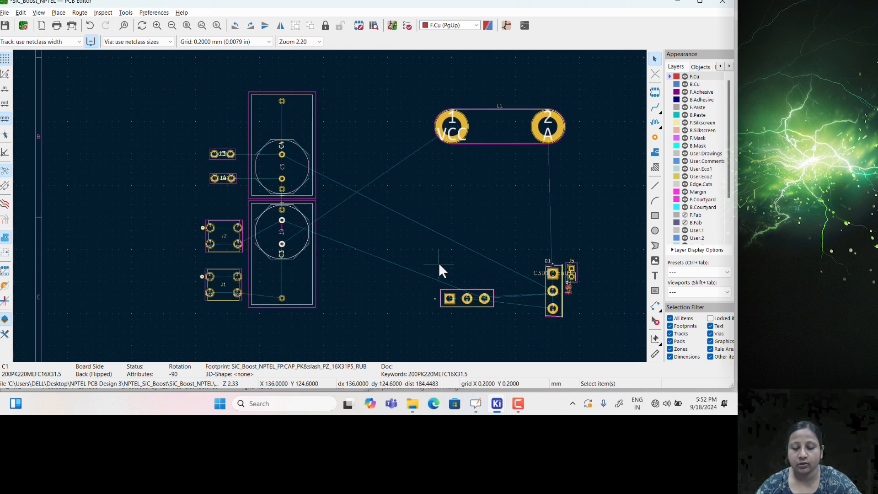
scroll(439, 275, up, 4)
key(m)
key(Escape)
scroll(328, 218, down, 4)
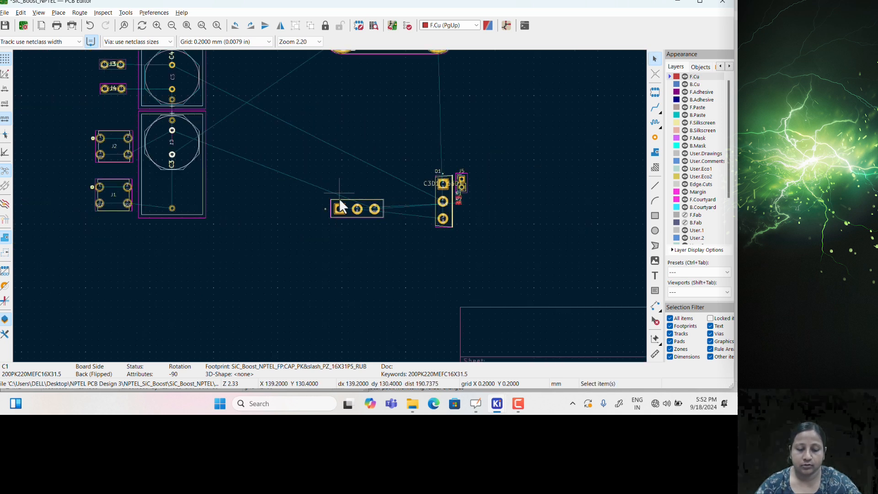
key(m)
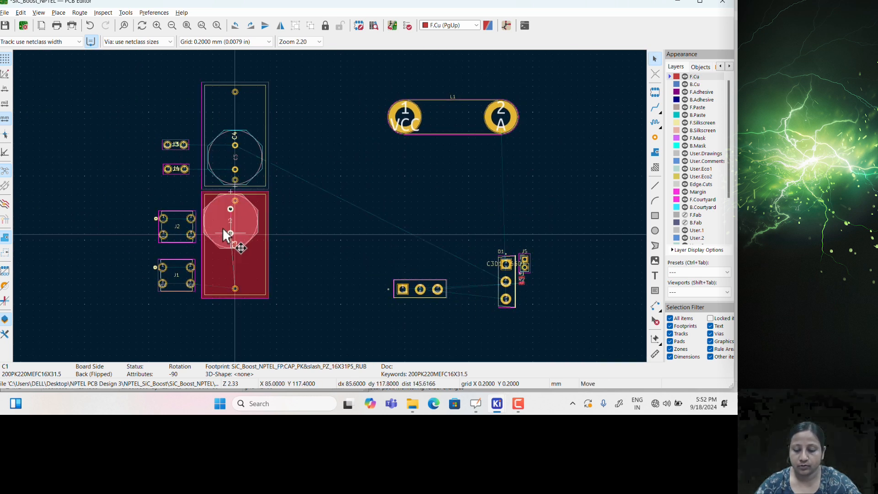
key(Escape)
Move transistor Q1 to just right of the capacitors
click(406, 282)
key(m)
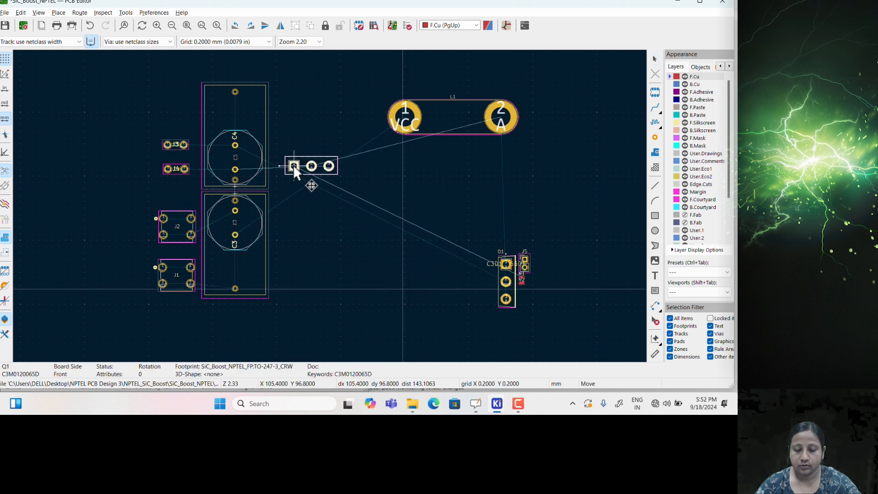
click(293, 164)
scroll(293, 165, up, 3)
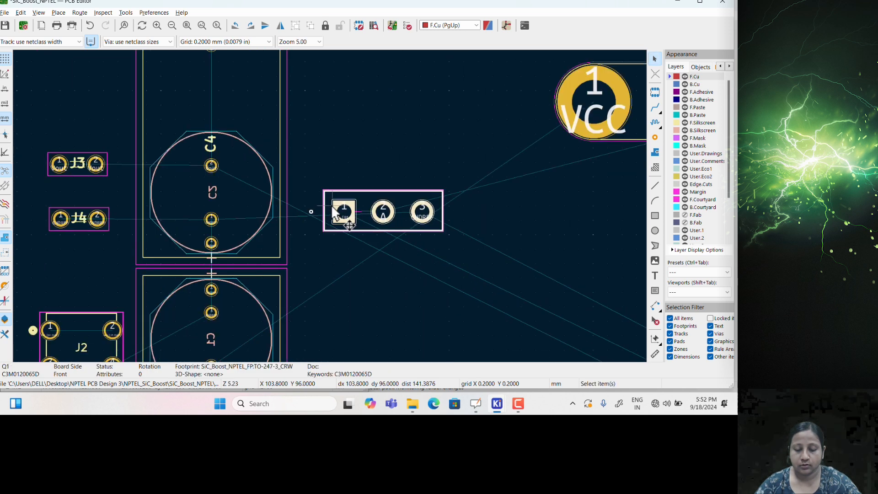
scroll(332, 213, up, 3)
middle_drag(425, 241, 403, 239)
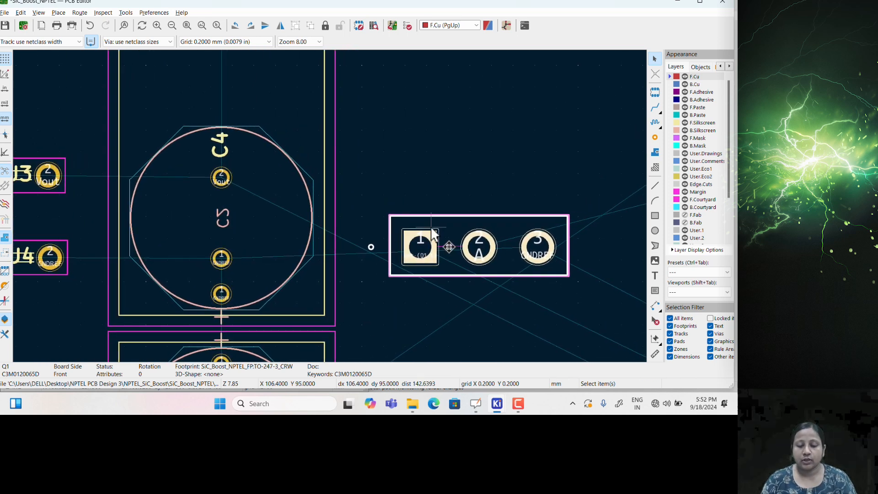
scroll(432, 226, down, 2)
drag(345, 208, 413, 298)
Reposition diode D1 beside capacitor C4
middle_drag(590, 275, 383, 168)
drag(438, 249, 149, 64)
middle_drag(207, 101, 416, 197)
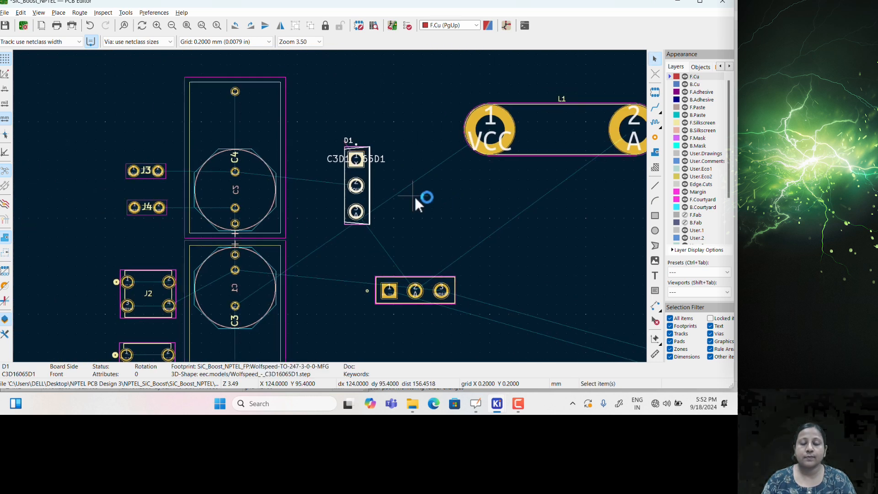
scroll(336, 155, up, 3)
middle_drag(295, 210, 312, 157)
middle_drag(315, 217, 378, 179)
Inspect J5, R1 and R2, then snap the PCB Editor beside the schematic
scroll(379, 184, down, 2)
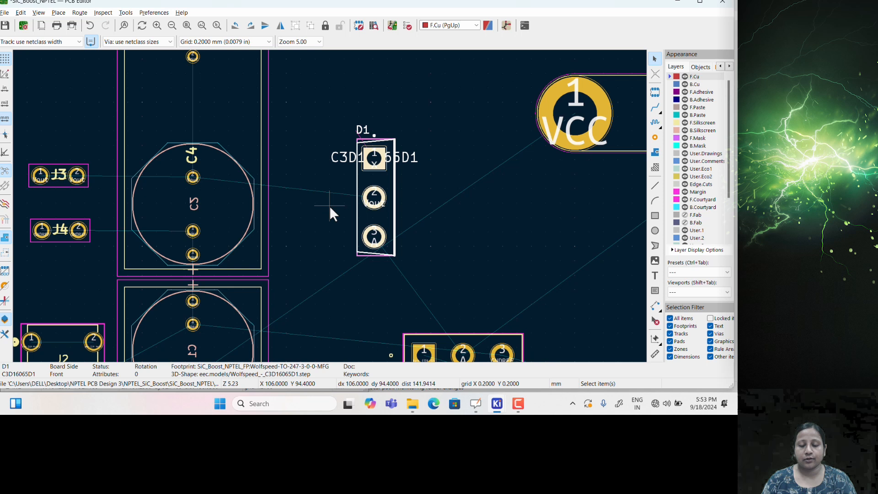
scroll(453, 258, up, 2)
scroll(417, 229, down, 3)
scroll(333, 210, up, 3)
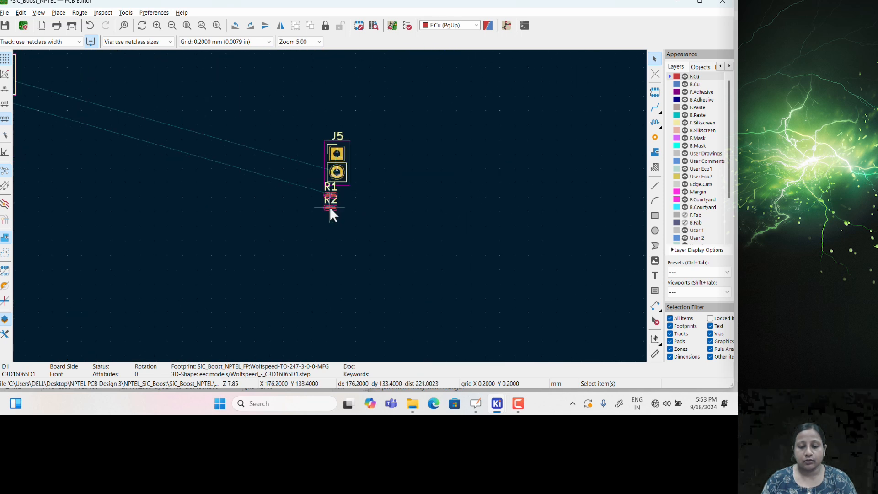
scroll(356, 155, up, 2)
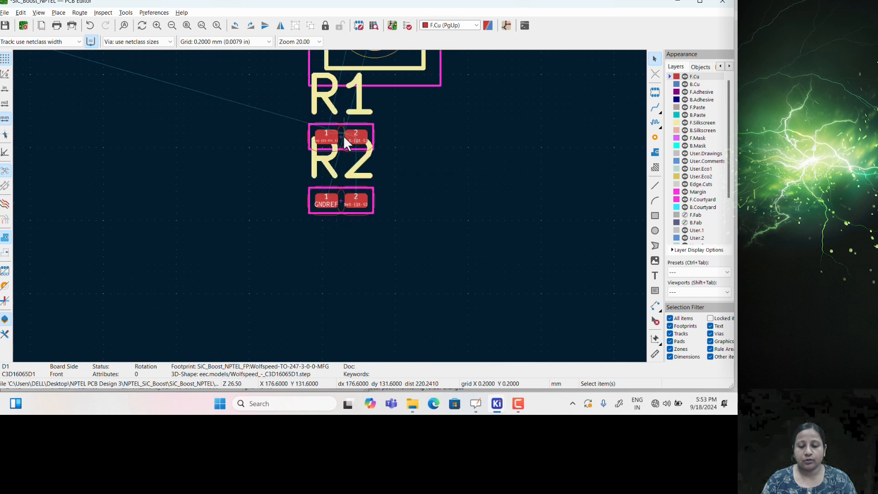
scroll(345, 140, down, 2)
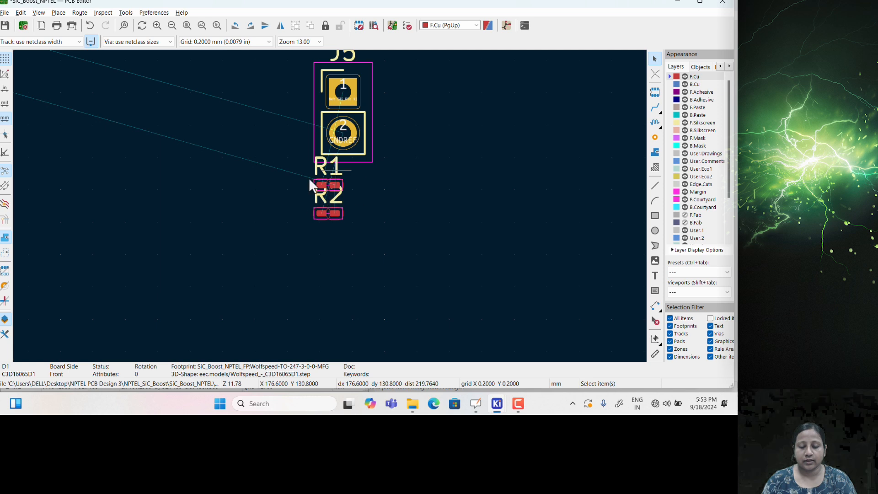
scroll(332, 201, down, 4)
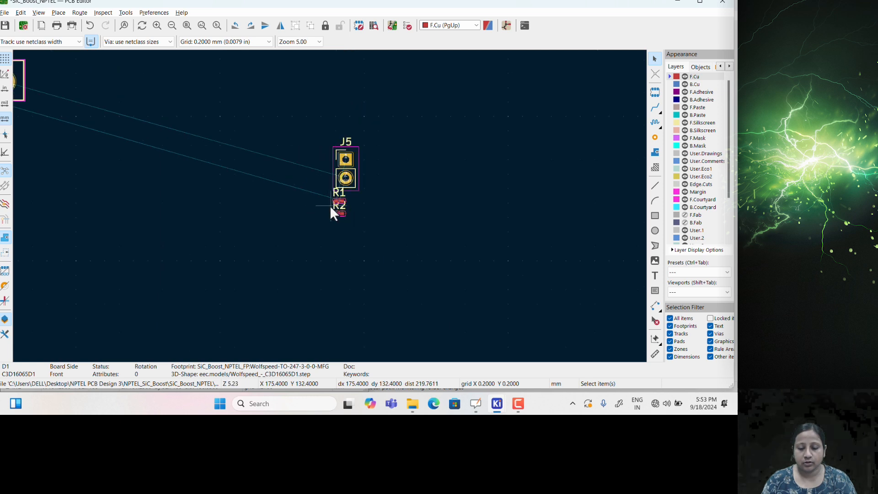
scroll(330, 208, down, 2)
scroll(328, 206, up, 3)
scroll(308, 196, down, 2)
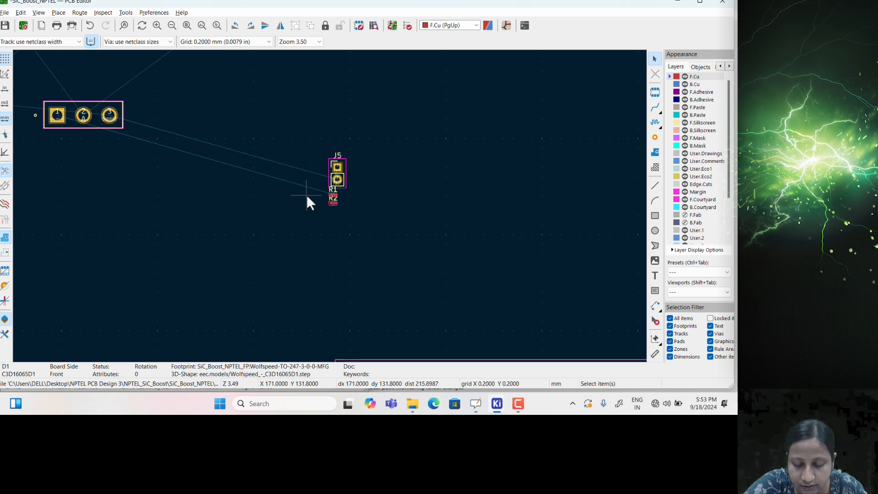
scroll(323, 200, up, 2)
middle_drag(320, 205, 337, 213)
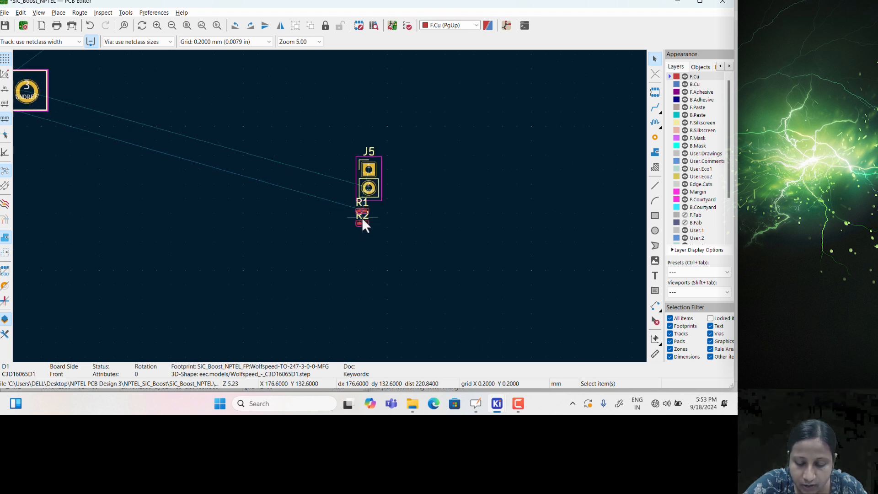
key(super+Right)
Cross-probe R1 and R2 from the schematic to the board, then maximize the PCB Editor
scroll(188, 290, down, 2)
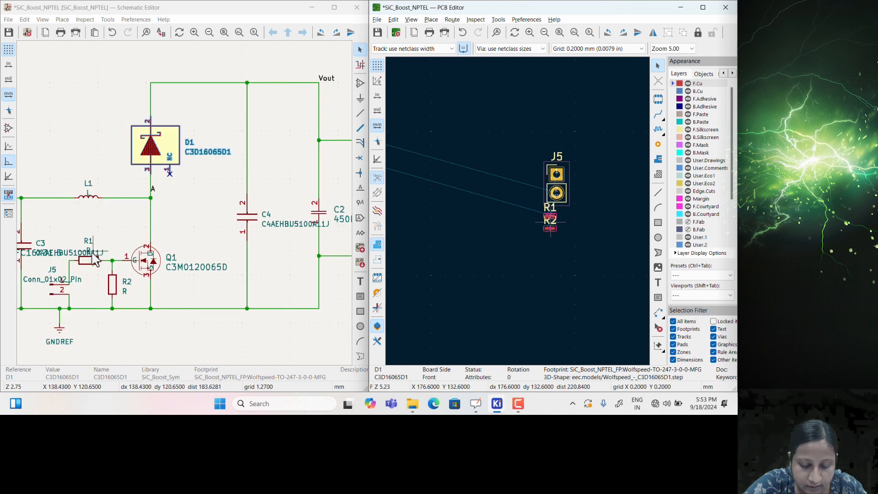
click(93, 259)
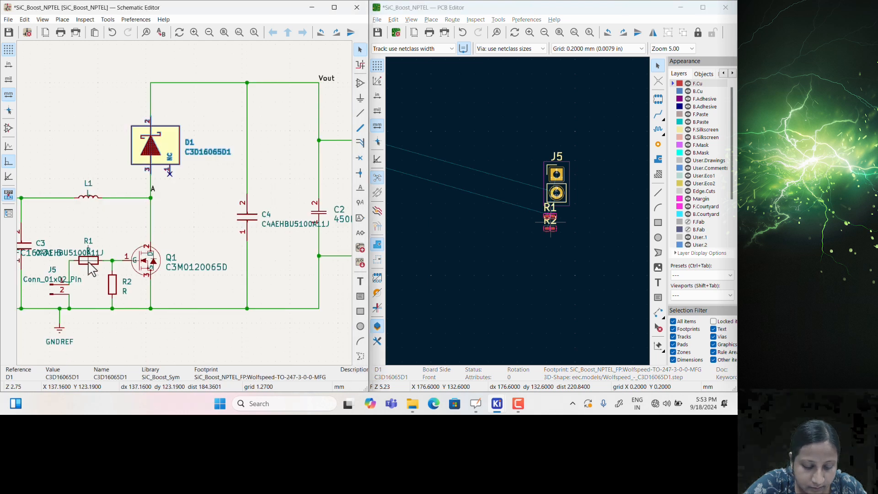
click(112, 291)
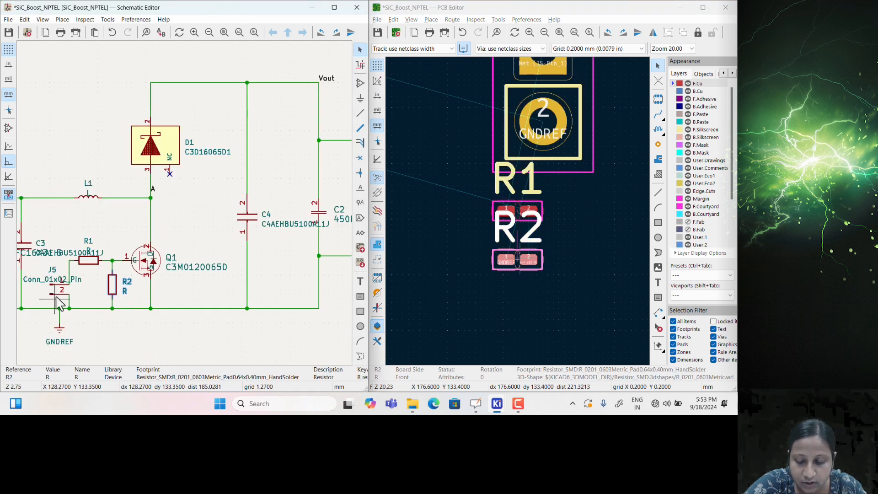
scroll(518, 213, down, 2)
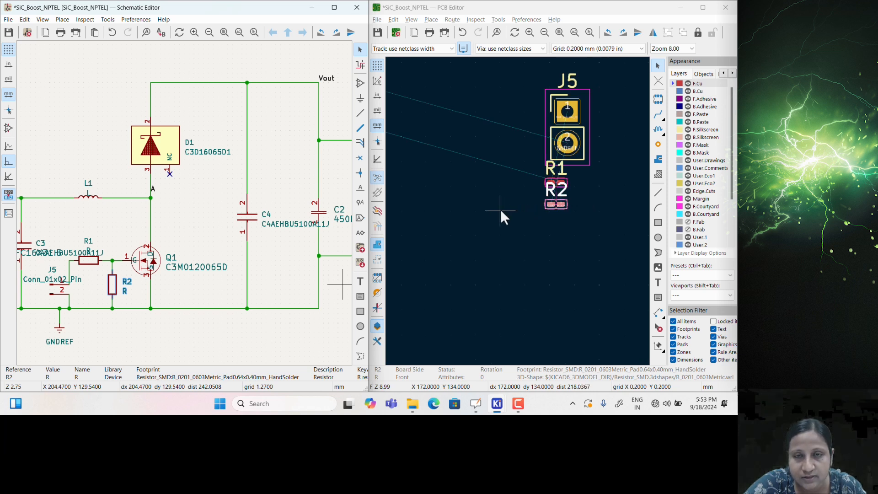
scroll(500, 209, down, 6)
middle_drag(473, 215, 555, 234)
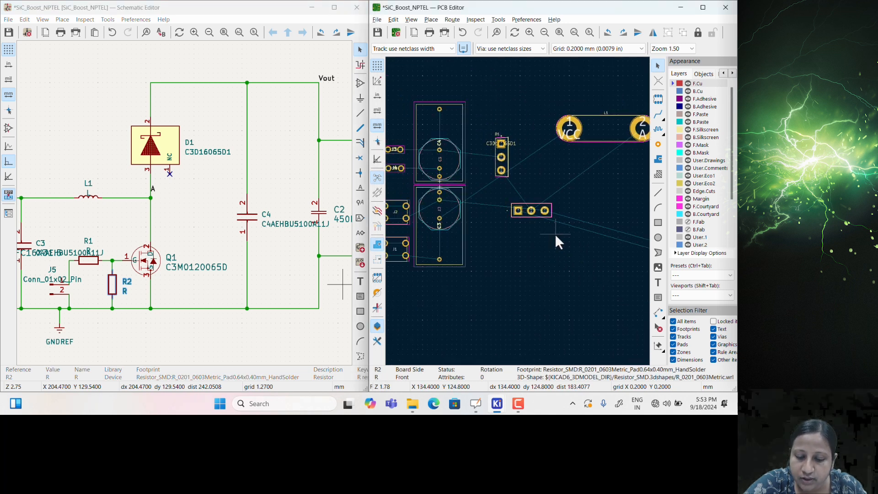
scroll(500, 158, up, 2)
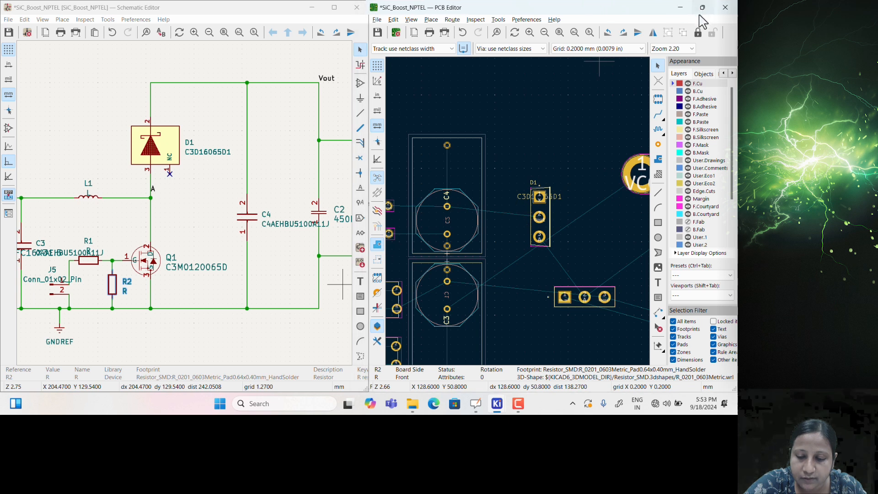
click(704, 7)
Move diode D1 up and to the left, closer to the capacitors
scroll(334, 217, up, 4)
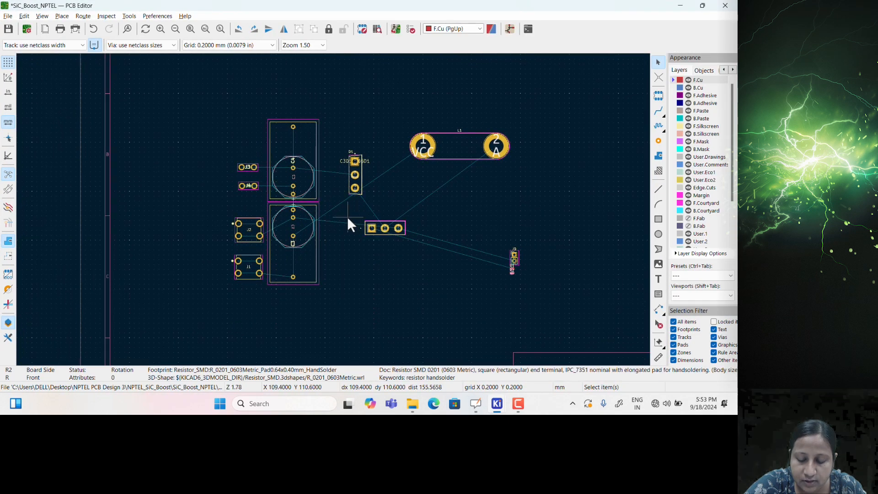
scroll(352, 212, down, 2)
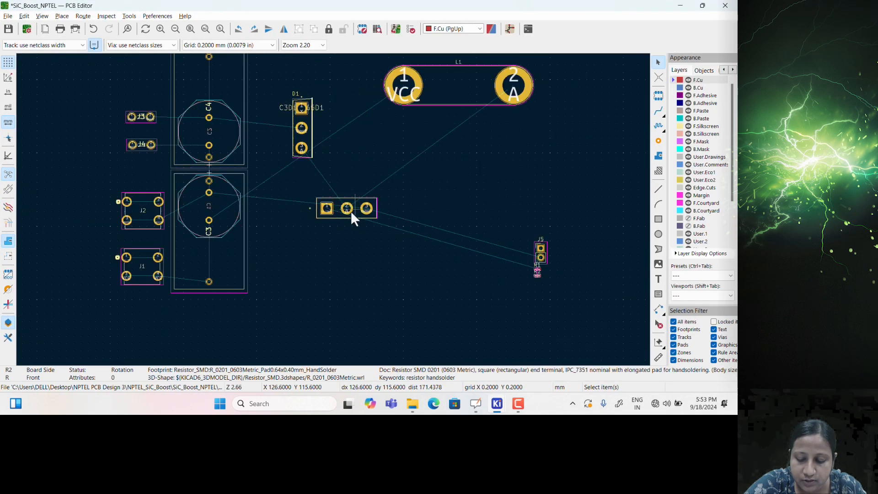
scroll(320, 189, up, 4)
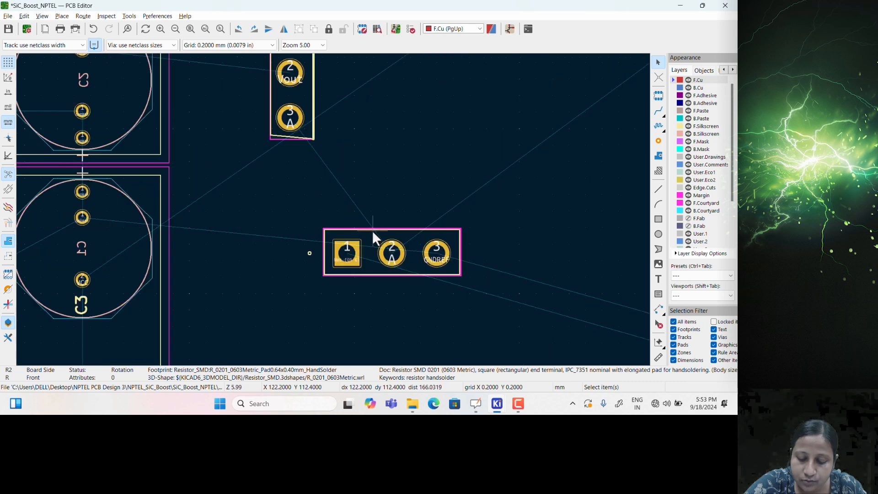
middle_drag(357, 192, 376, 306)
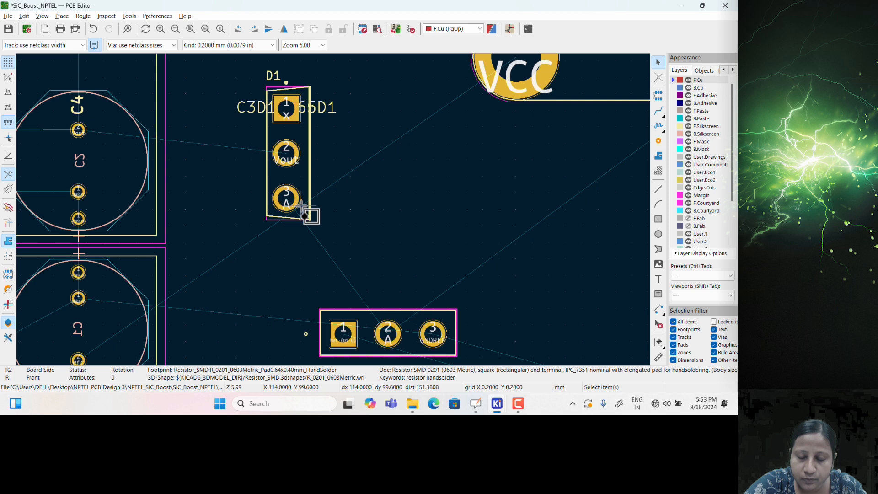
click(313, 218)
click(302, 222)
drag(303, 220, 281, 204)
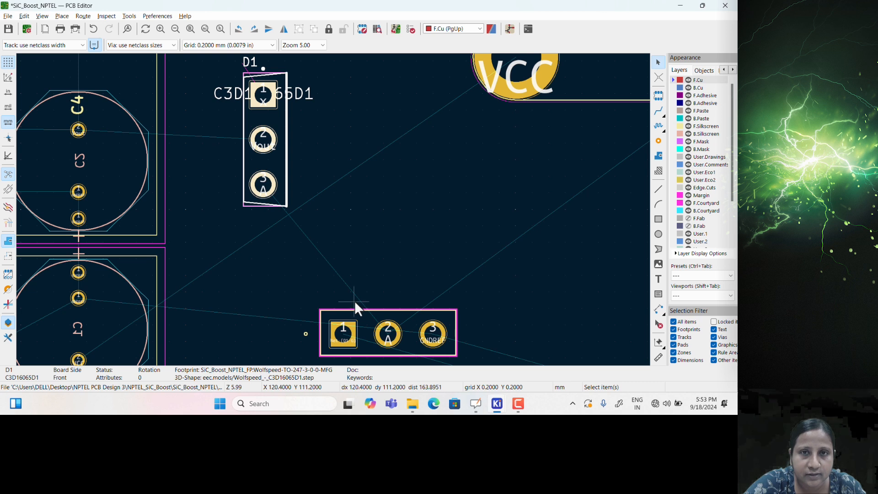
Move transistor Q1 up and to the left so it sits just below D1
click(359, 319)
drag(386, 329, 333, 277)
drag(374, 251, 370, 273)
scroll(389, 273, down, 2)
drag(396, 118, 506, 135)
Rotate inductor L1 to 22.5° and place it below Q1
click(512, 119)
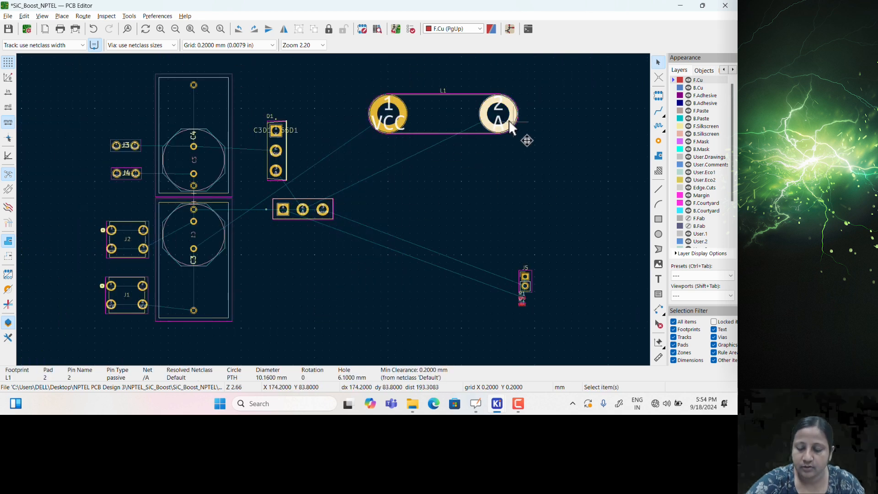
drag(451, 93, 327, 273)
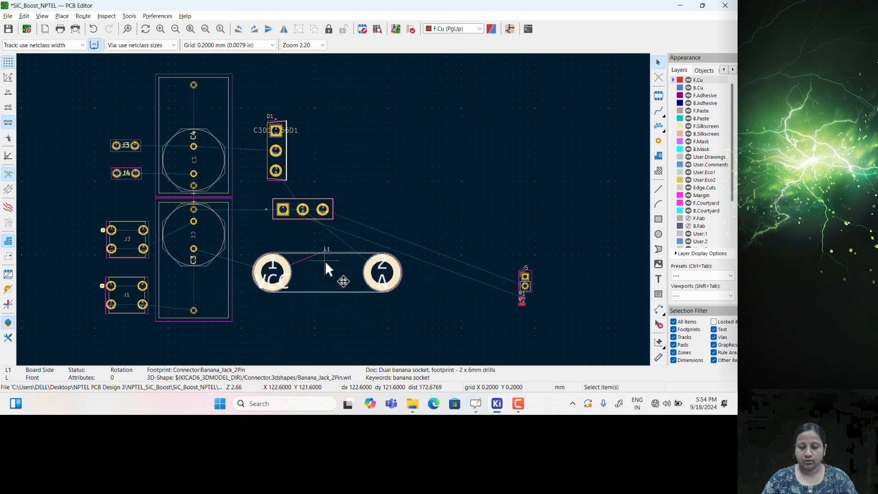
double_click(337, 295)
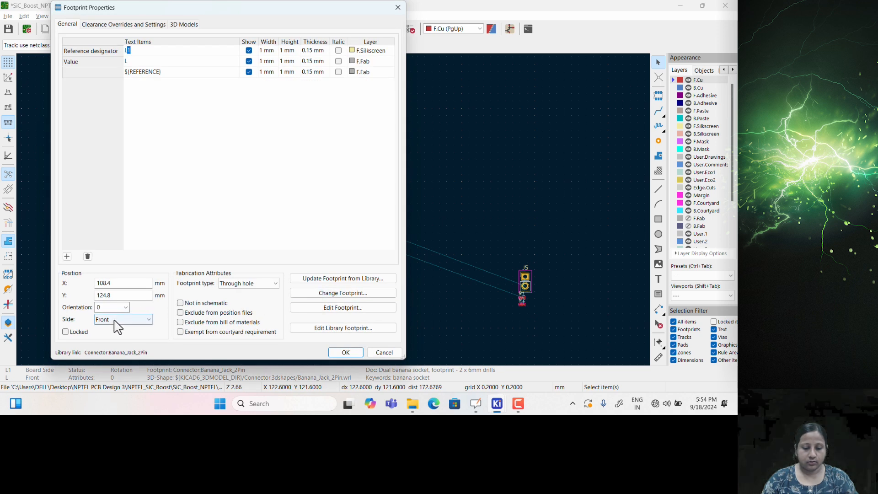
click(111, 309)
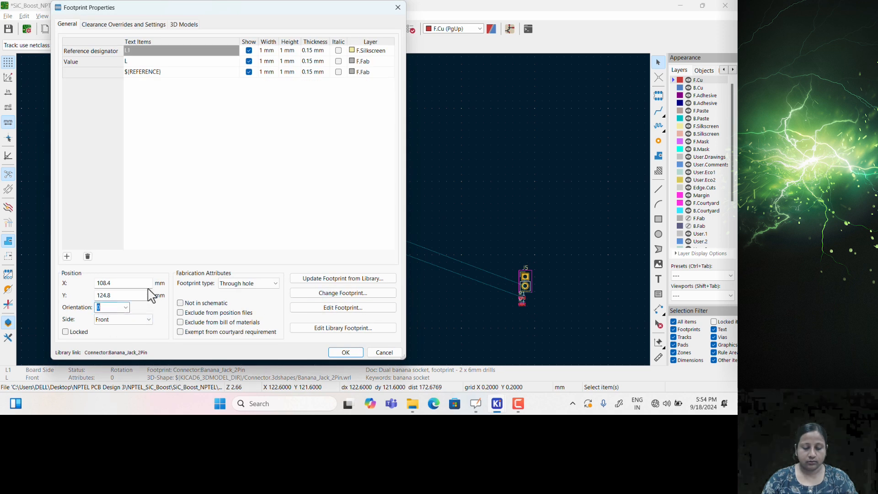
click(337, 353)
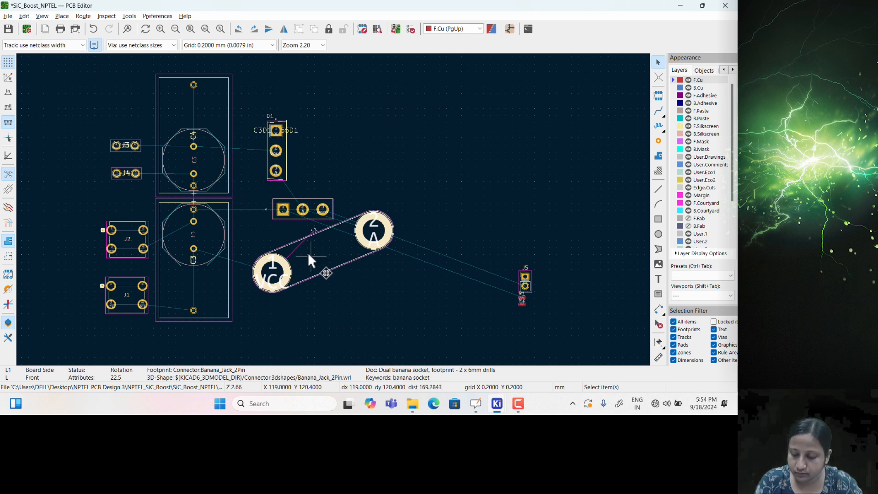
scroll(301, 243, up, 3)
scroll(346, 243, down, 3)
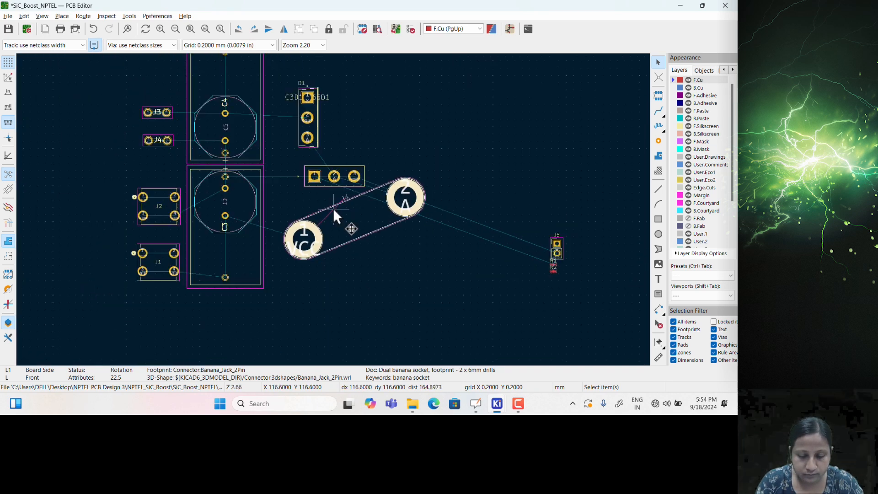
key(m)
click(309, 253)
Nudge Q1 slightly up and to the right
scroll(330, 176, up, 2)
scroll(334, 216, up, 1)
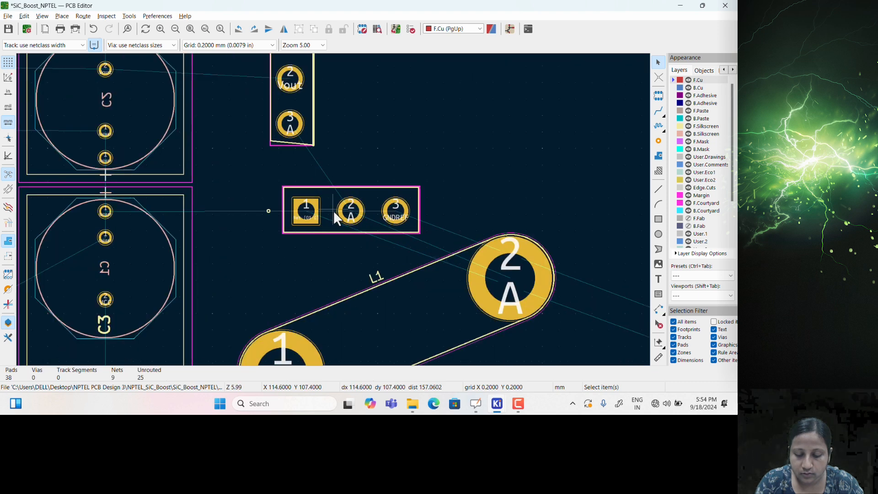
scroll(333, 209, down, 1)
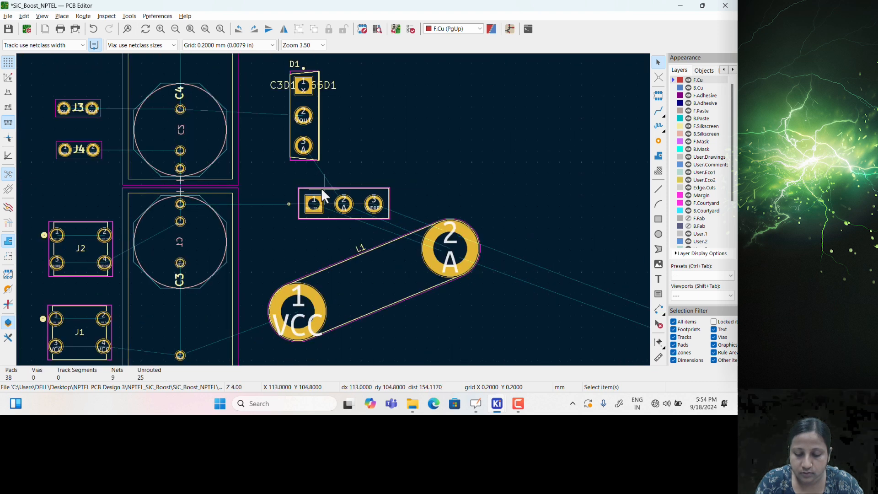
click(322, 191)
key(m)
click(319, 203)
Set transistor Q1's orientation to 135° in its footprint properties
click(319, 206)
double_click(319, 205)
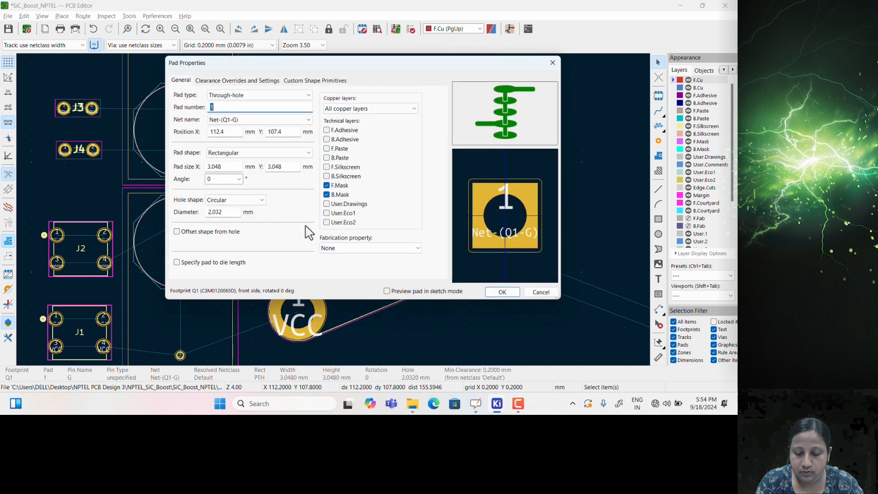
click(552, 62)
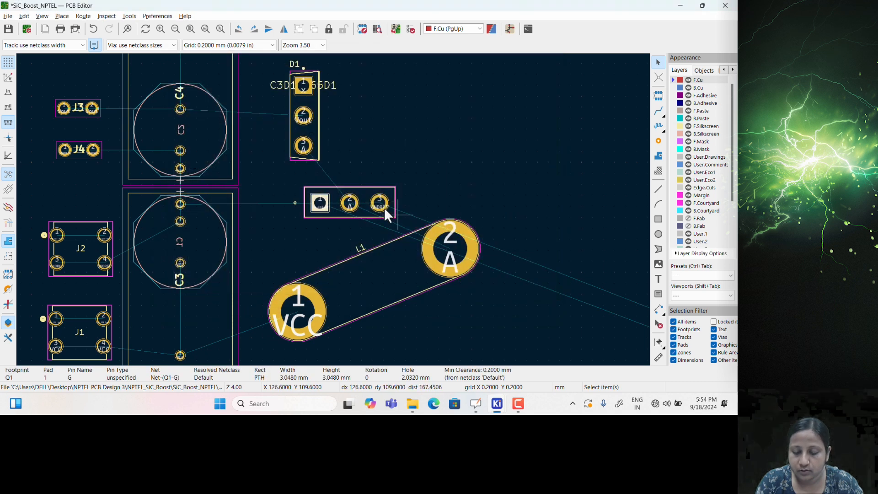
double_click(359, 198)
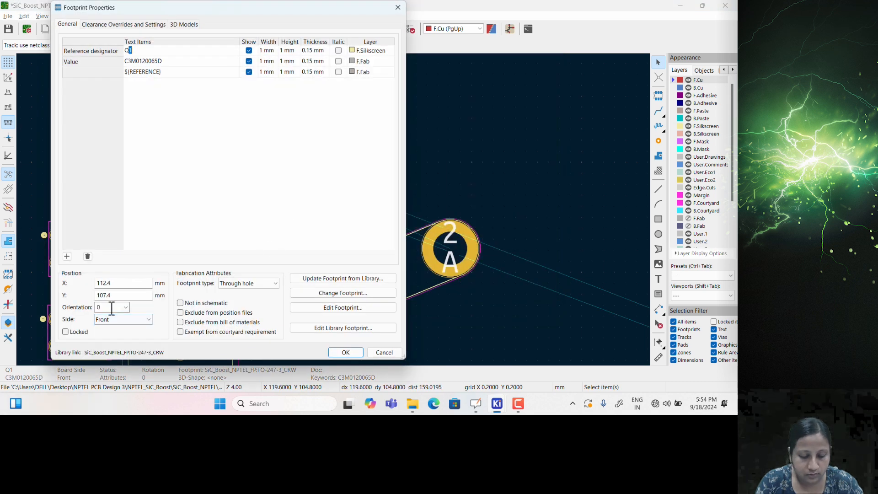
double_click(114, 307)
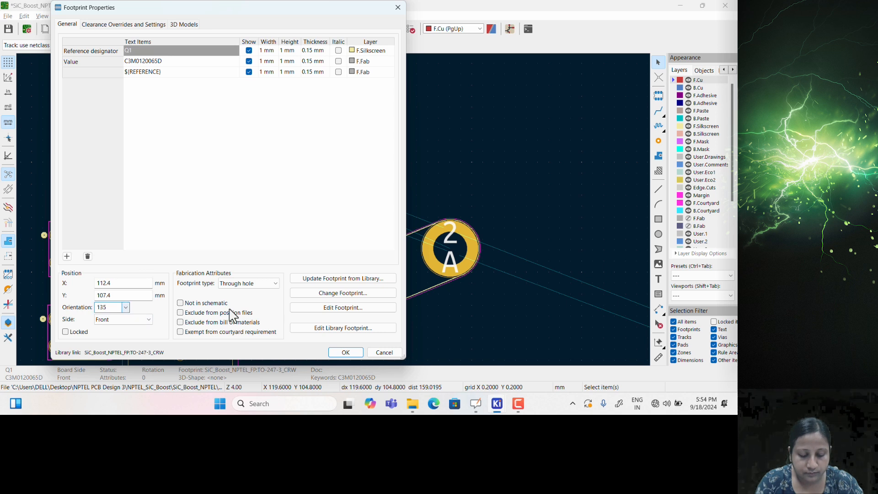
click(338, 352)
Place Q1 diagonally between diode D1 and inductor L1
key(m)
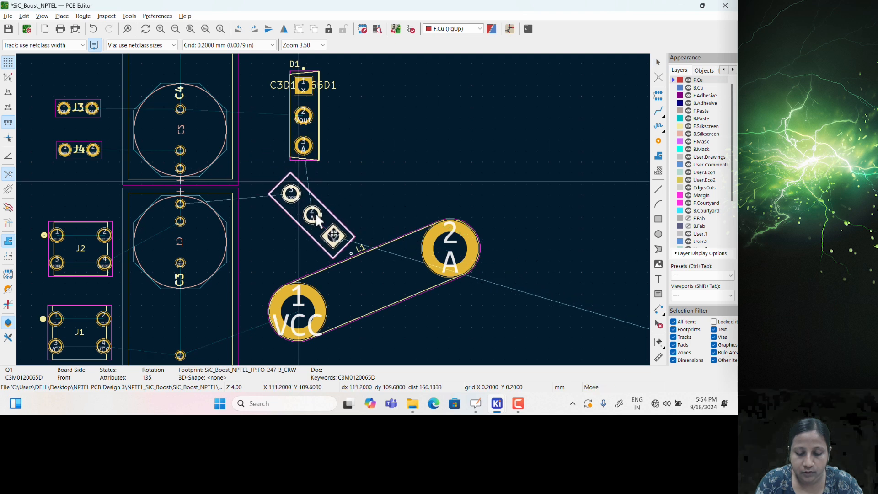
scroll(322, 220, up, 3)
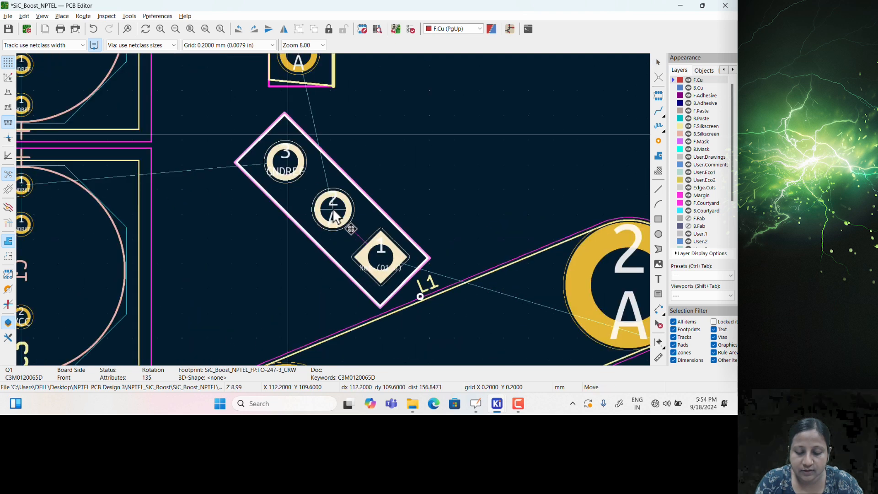
scroll(334, 215, down, 2)
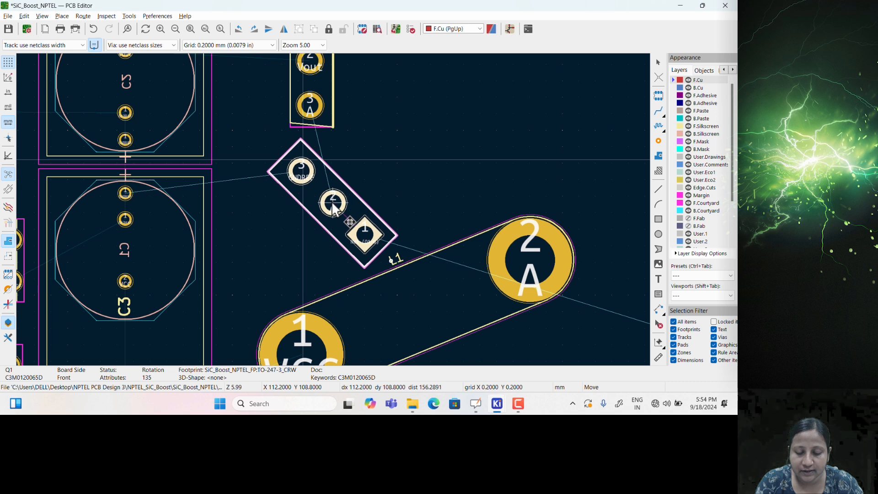
click(334, 204)
scroll(333, 206, down, 3)
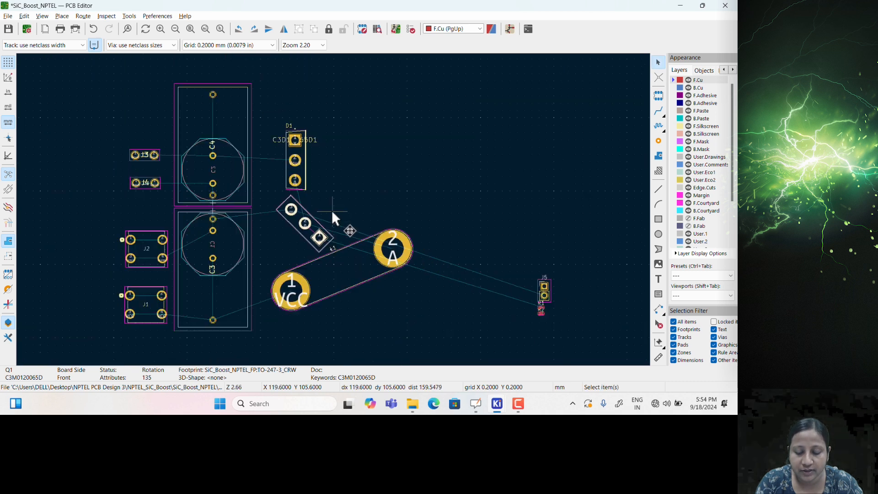
scroll(536, 288, up, 2)
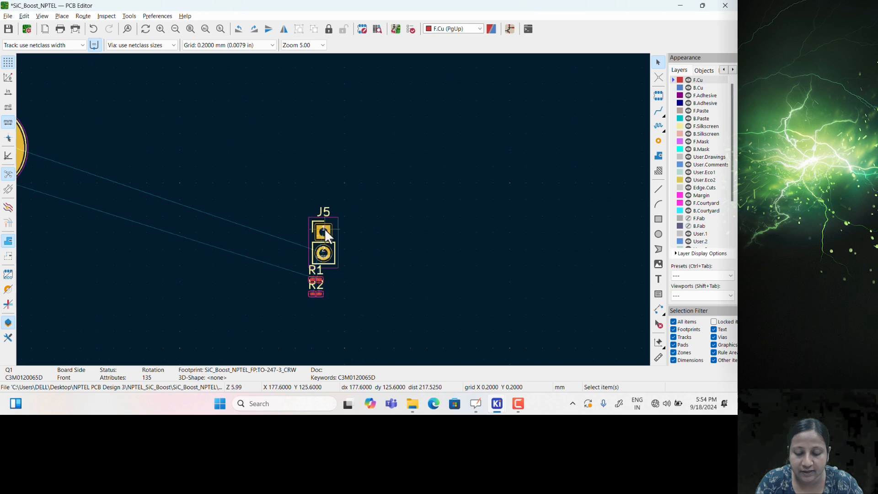
Move connector J5 so it sits just right of D1
click(331, 217)
key(m)
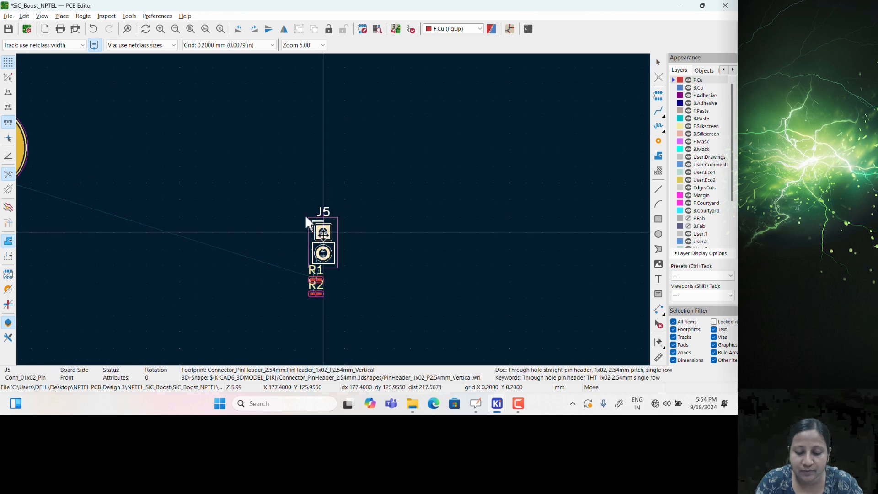
scroll(337, 215, down, 1)
scroll(193, 131, down, 1)
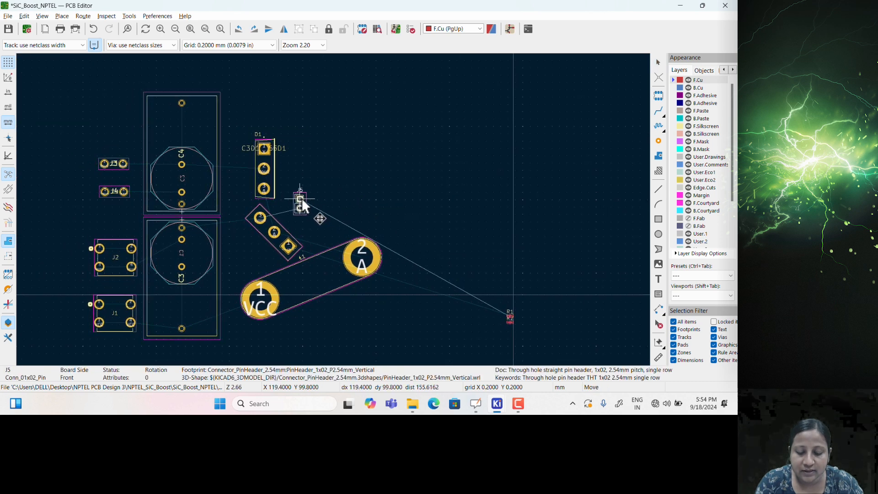
scroll(310, 201, up, 2)
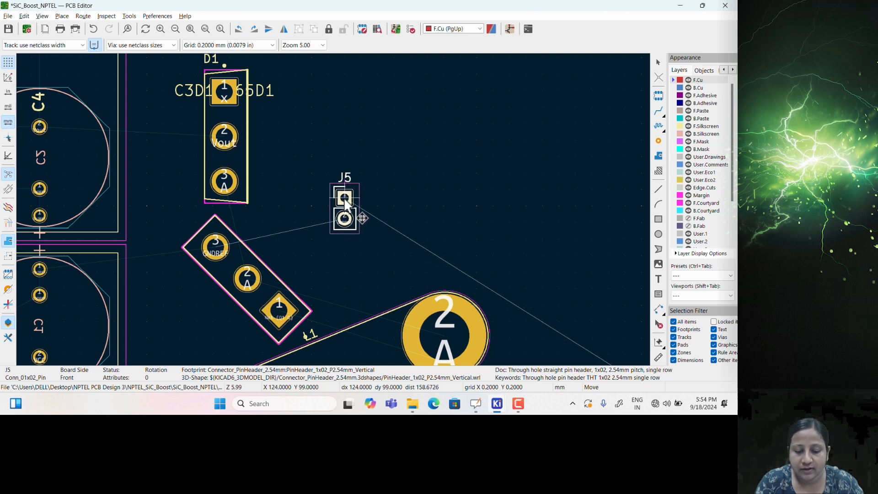
click(345, 201)
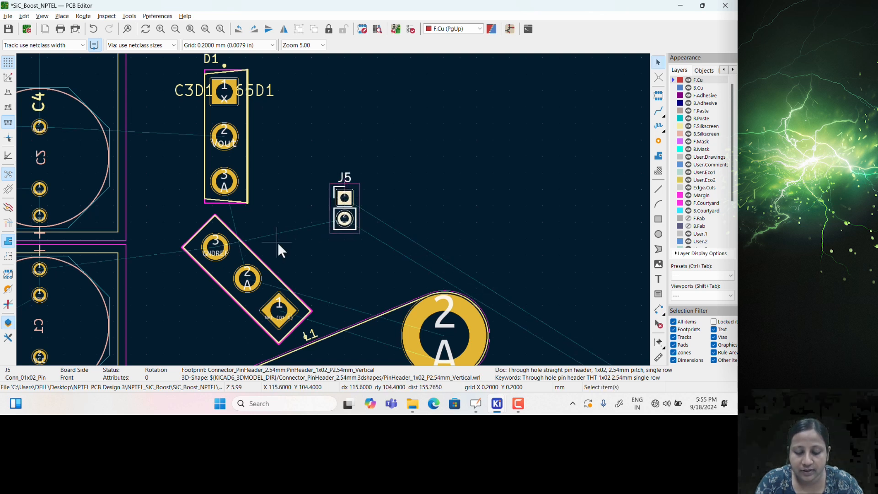
scroll(226, 246, down, 4)
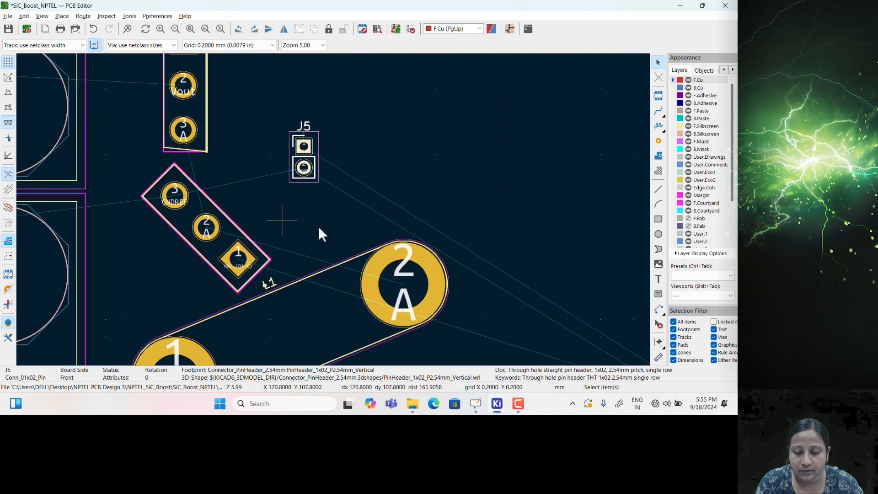
scroll(459, 293, up, 5)
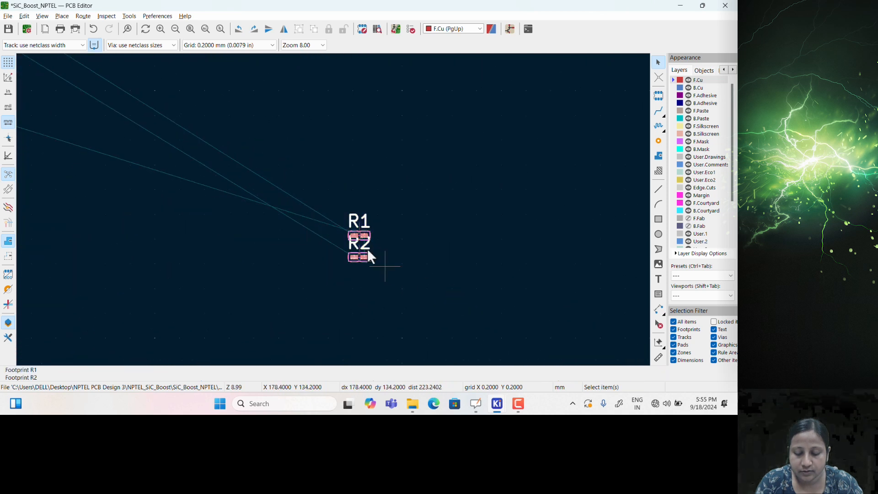
Move resistors R1 and R2 next to Q1, then deselect them
key(m)
scroll(294, 190, down, 5)
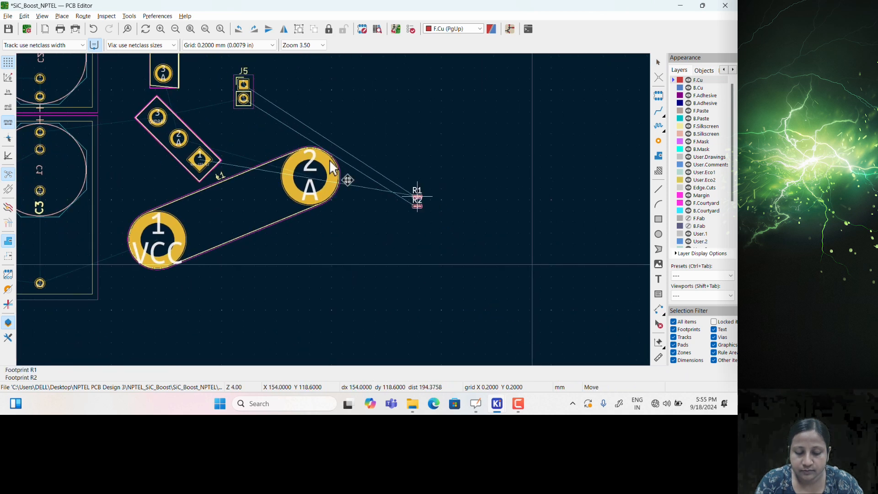
click(222, 120)
scroll(215, 108, up, 1)
scroll(352, 221, down, 1)
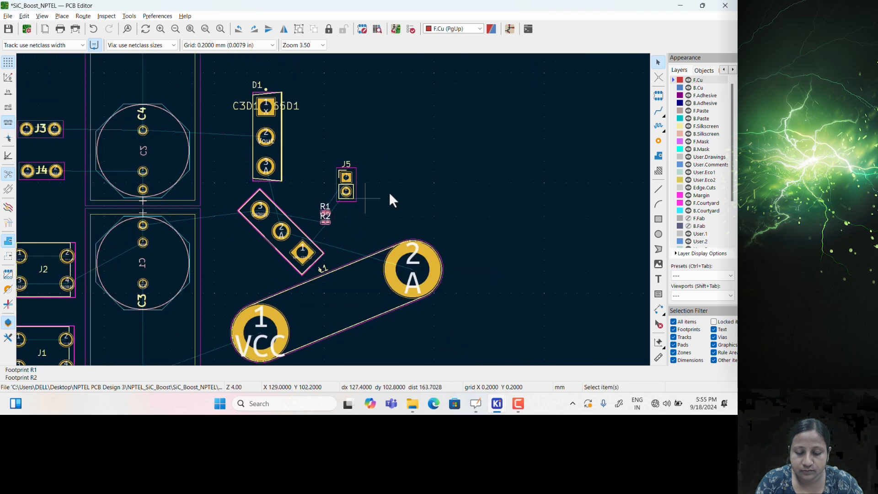
scroll(333, 209, up, 1)
scroll(147, 177, down, 1)
scroll(512, 223, down, 1)
right_click(337, 216)
click(504, 204)
middle_drag(316, 232, 411, 234)
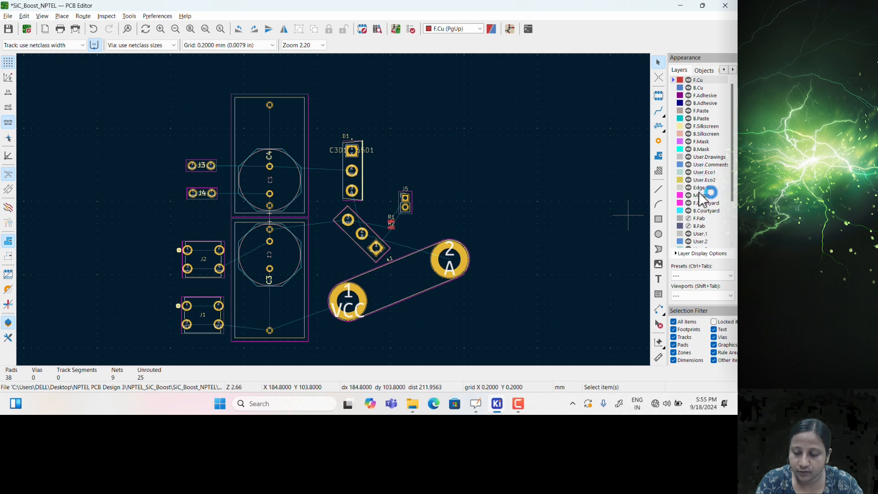
Draw an 84.2 × 70.4 mm rectangle on Edge.Cuts enclosing all the footprints
click(681, 189)
click(658, 219)
click(178, 99)
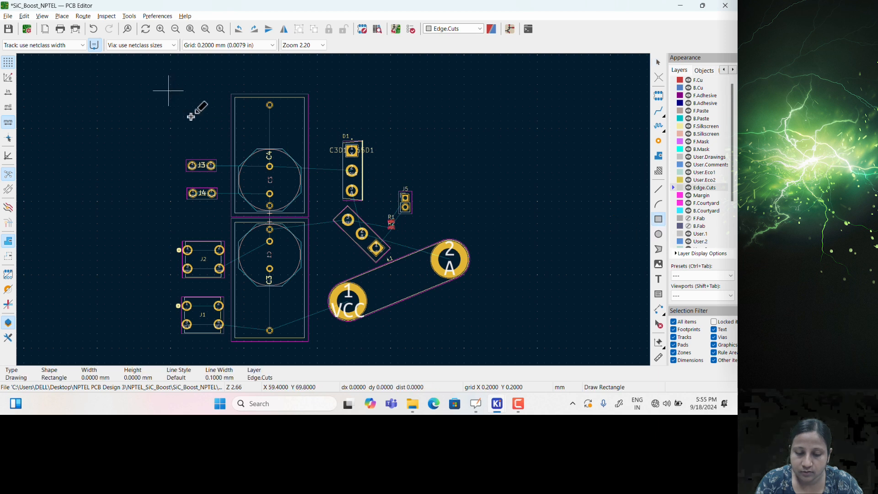
click(477, 349)
key(Escape)
click(455, 230)
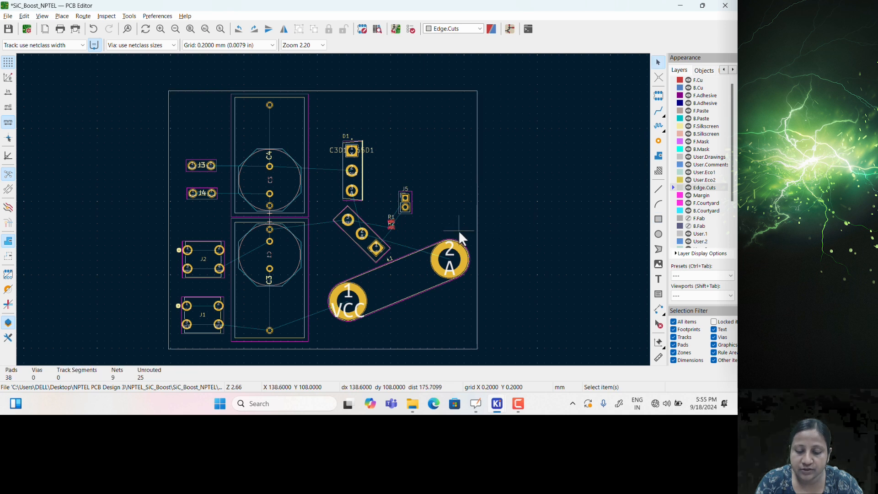
Measure the board outline's bottom edge to verify its width
middle_drag(450, 290, 457, 258)
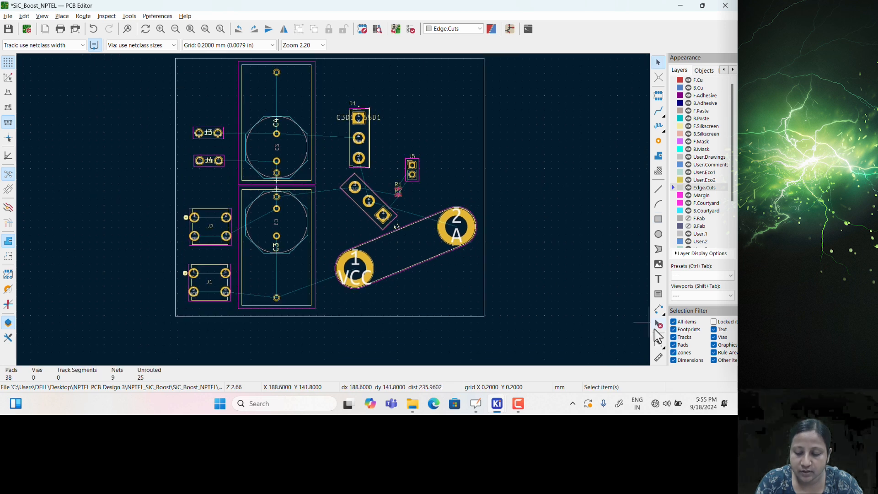
click(659, 358)
drag(175, 316, 484, 315)
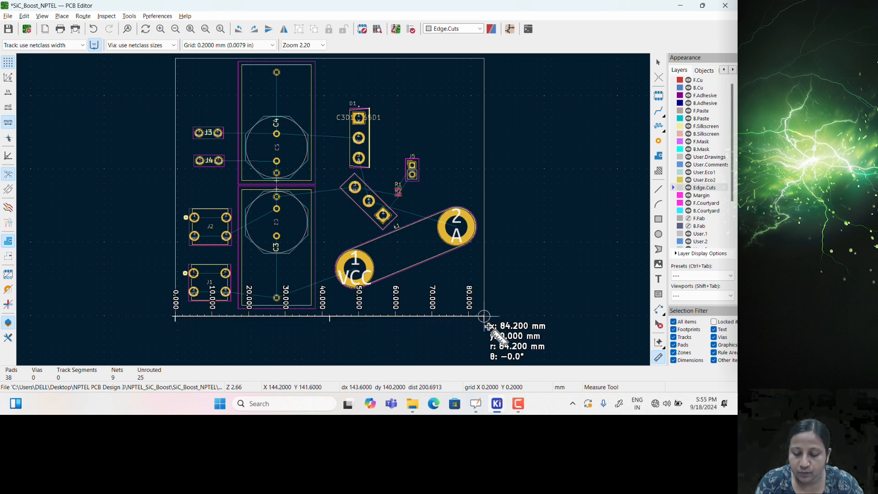
scroll(483, 315, up, 5)
scroll(334, 209, up, 3)
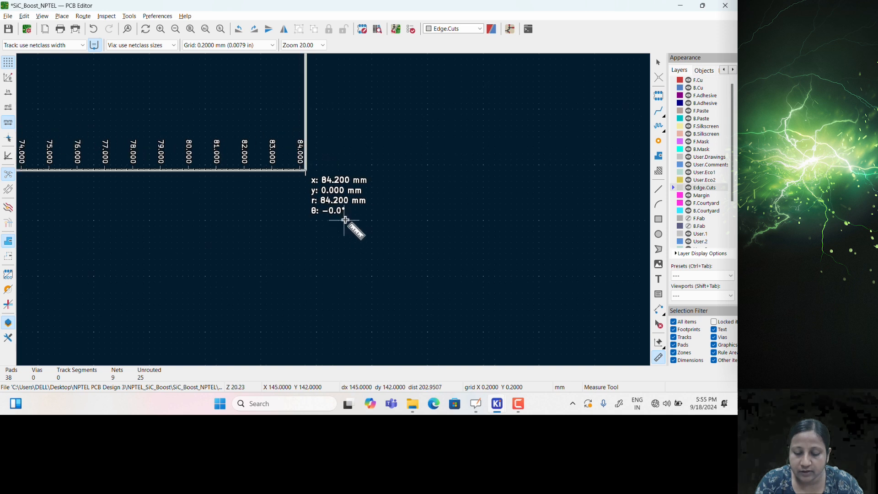
scroll(343, 220, down, 8)
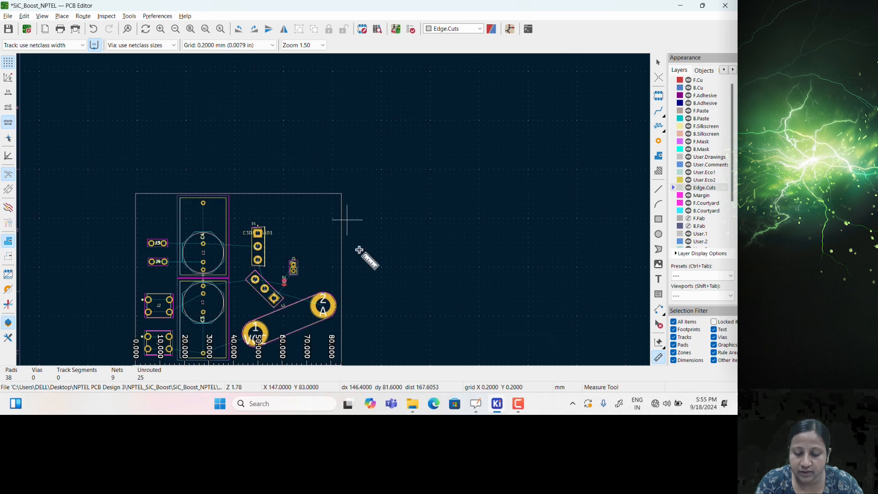
shift+scroll(356, 211, down, 3)
click(343, 127)
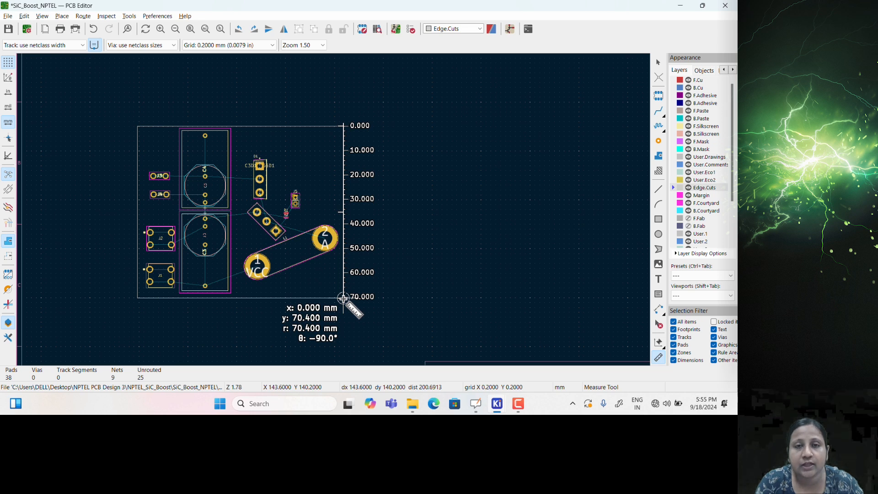
key(Escape)
middle_drag(252, 193, 297, 206)
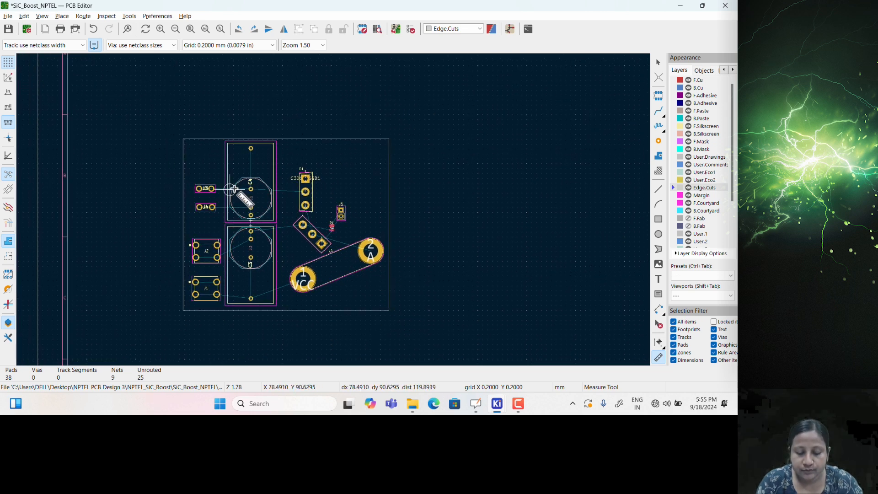
scroll(234, 189, up, 2)
middle_drag(393, 245, 358, 218)
Inspect the board in the 3D Viewer (Alt+3), close it, and save with Ctrl+S
key(alt+3)
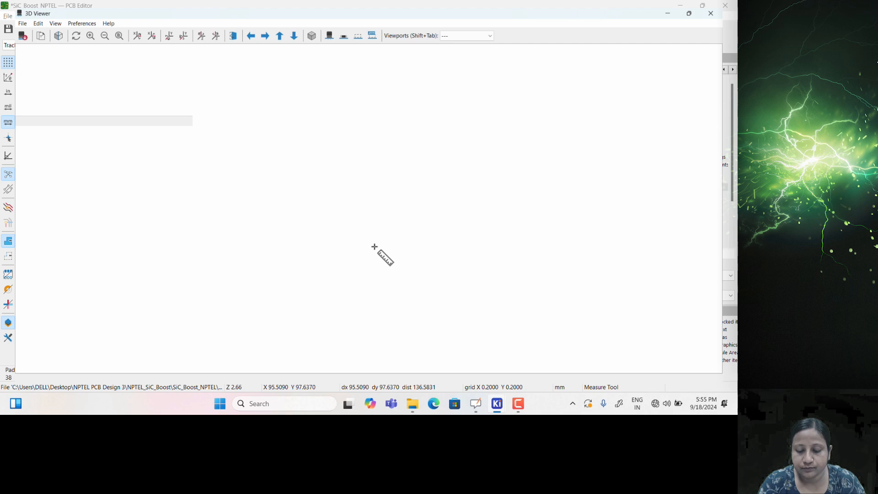
drag(437, 300, 435, 287)
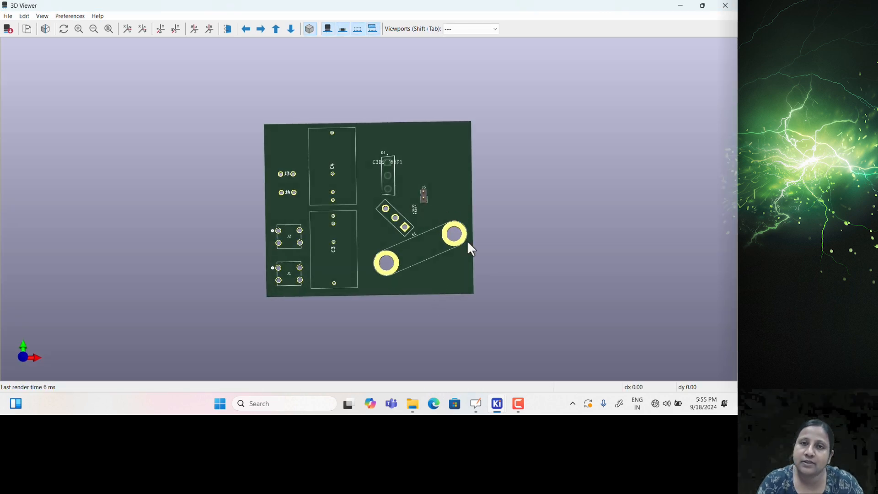
scroll(425, 210, up, 3)
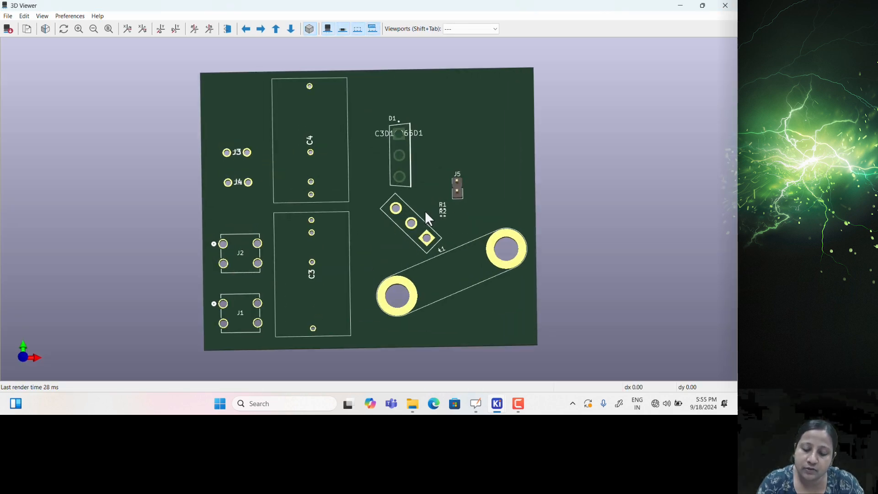
click(726, 6)
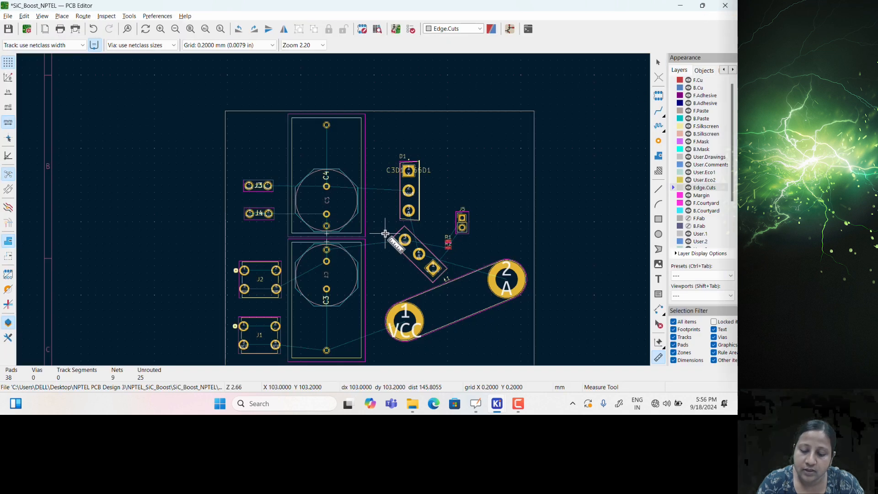
key(ctrl+s)
scroll(343, 216, up, 3)
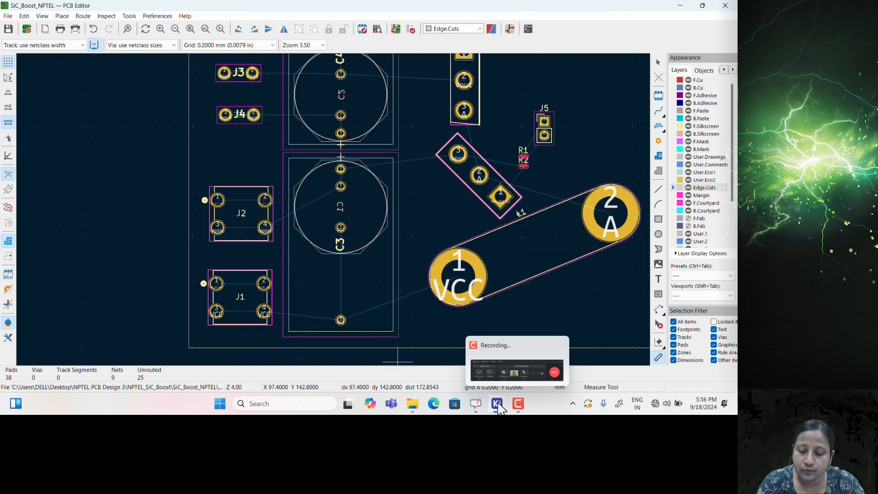
Bring the Schematic Editor window to the front and maximize it
mouse_move(499, 407)
click(494, 366)
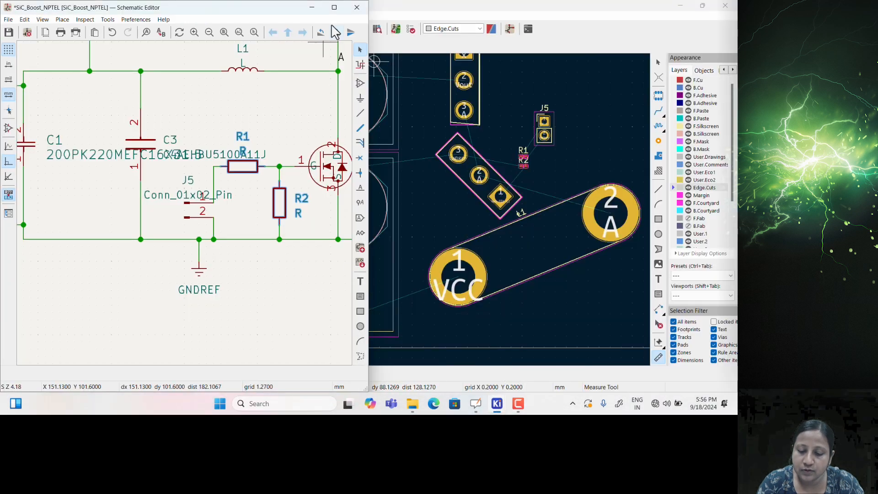
click(334, 7)
scroll(478, 167, up, 2)
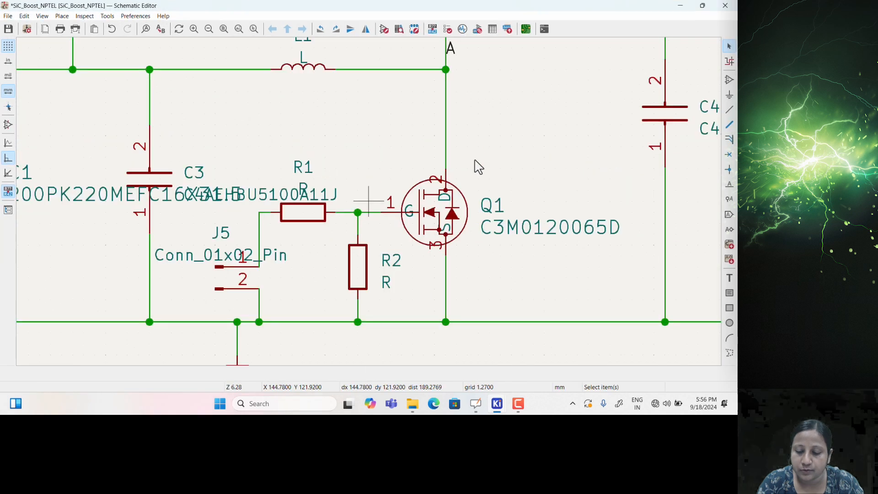
scroll(478, 167, up, 2)
Label the wire joining R1, R2 and Q1's gate as Gate, then start updating the PCB
click(730, 184)
click(714, 184)
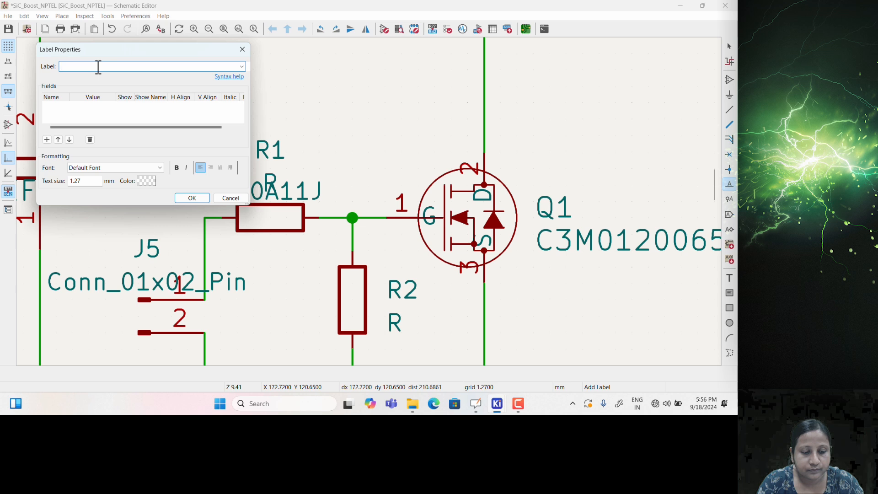
click(193, 198)
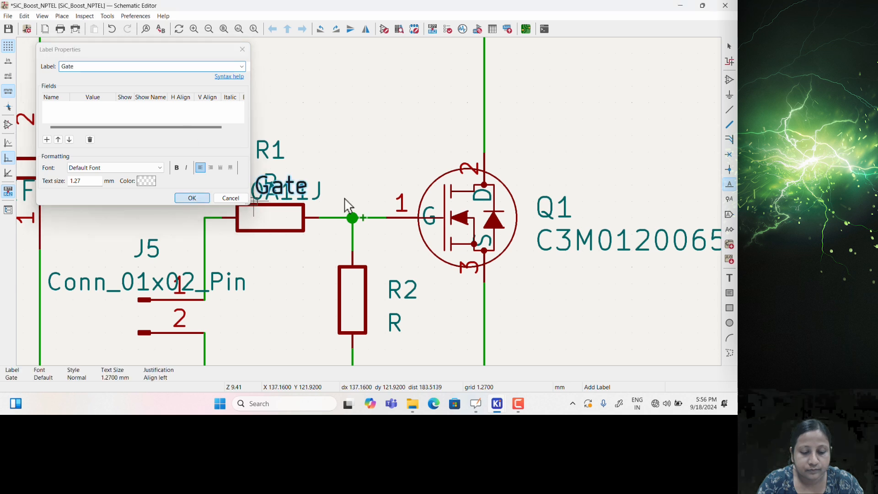
click(353, 218)
key(Escape)
scroll(371, 209, down, 2)
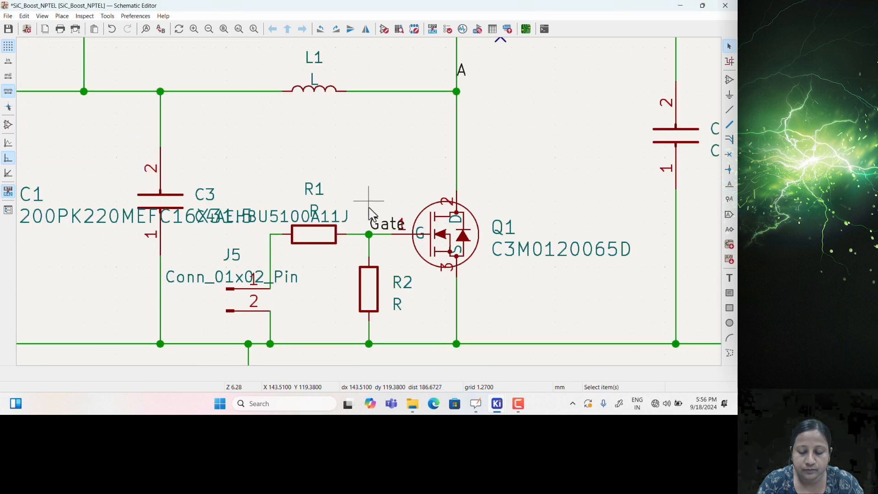
click(107, 16)
Apply the schematic update to the board and zoom in to check Q1 pad 1 on Gate
click(120, 29)
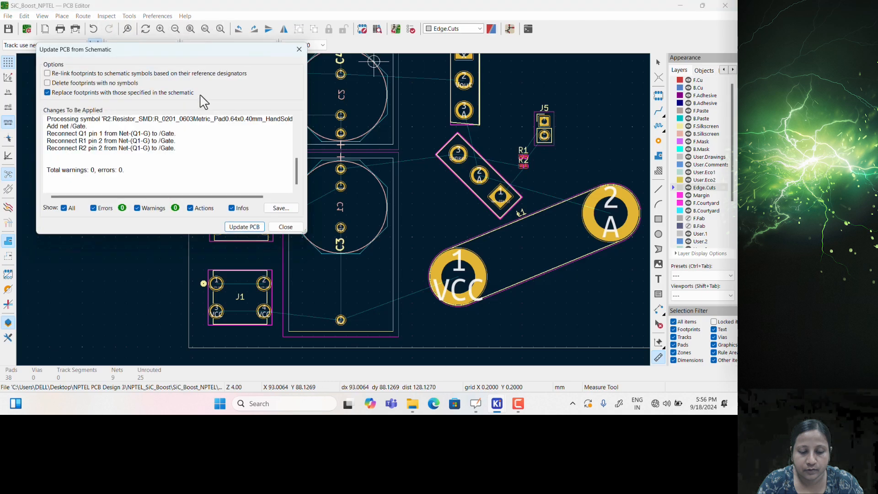
click(248, 226)
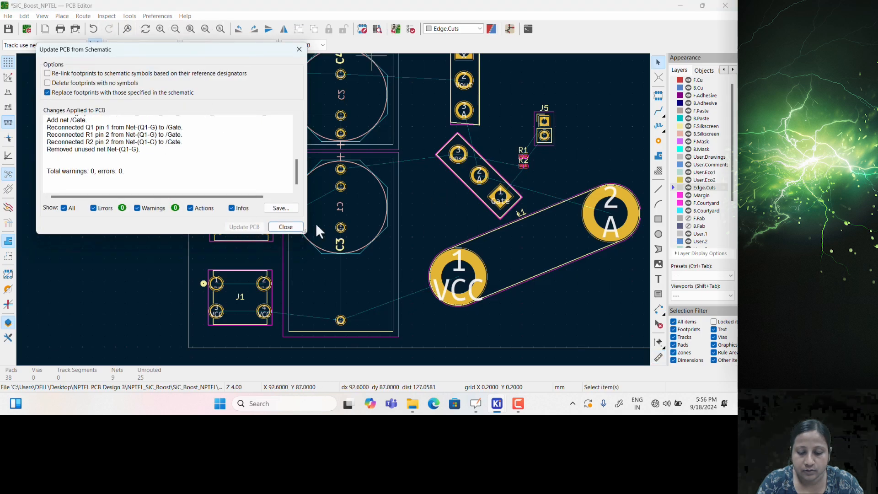
click(284, 226)
scroll(496, 207, up, 5)
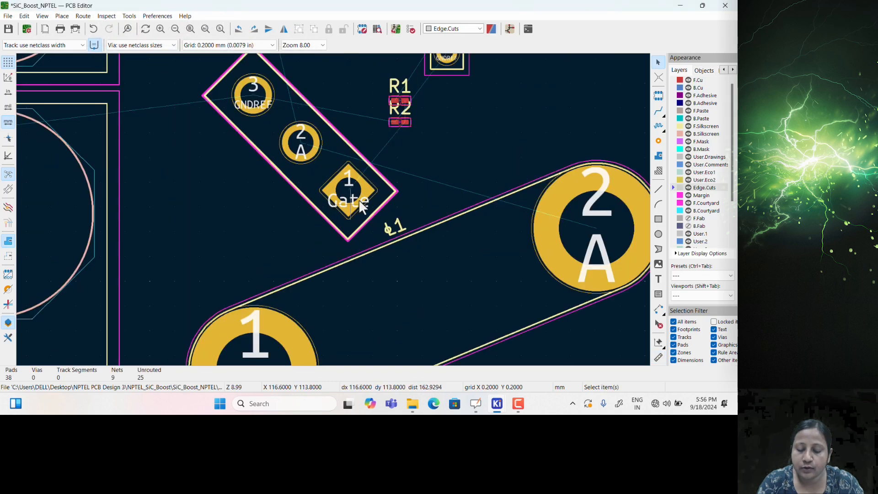
scroll(361, 201, down, 2)
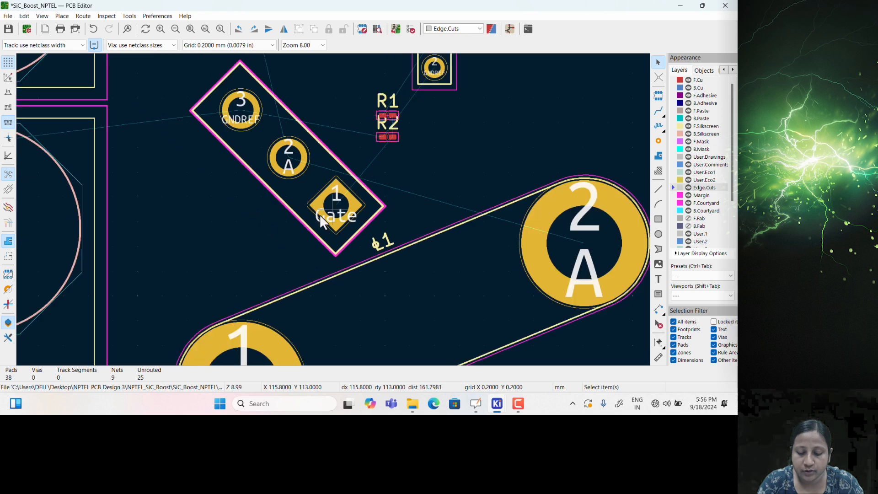
scroll(297, 194, down, 2)
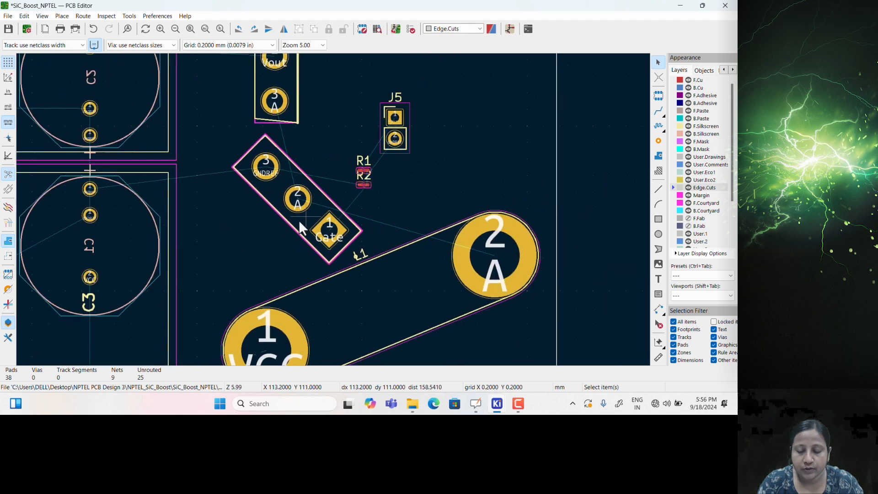
Start a filled zone on B.Cu at the board's top-left corner, assigned to net GNDREF
scroll(303, 210, down, 2)
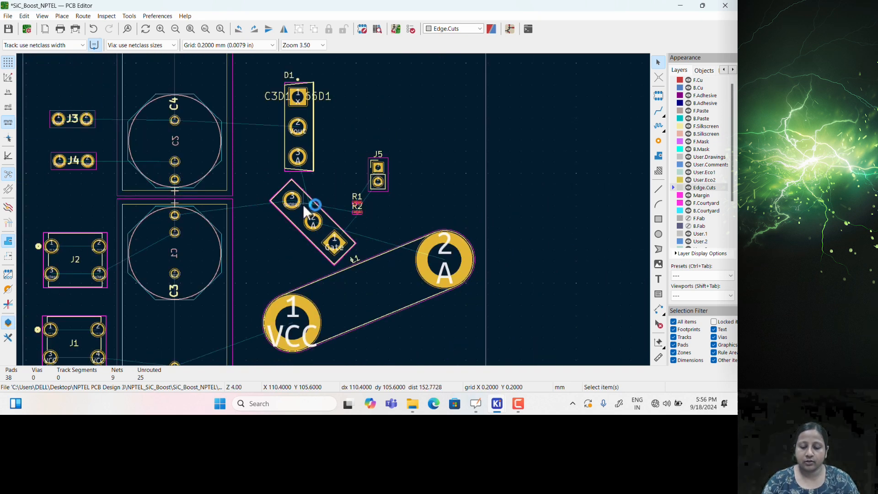
scroll(383, 248, down, 2)
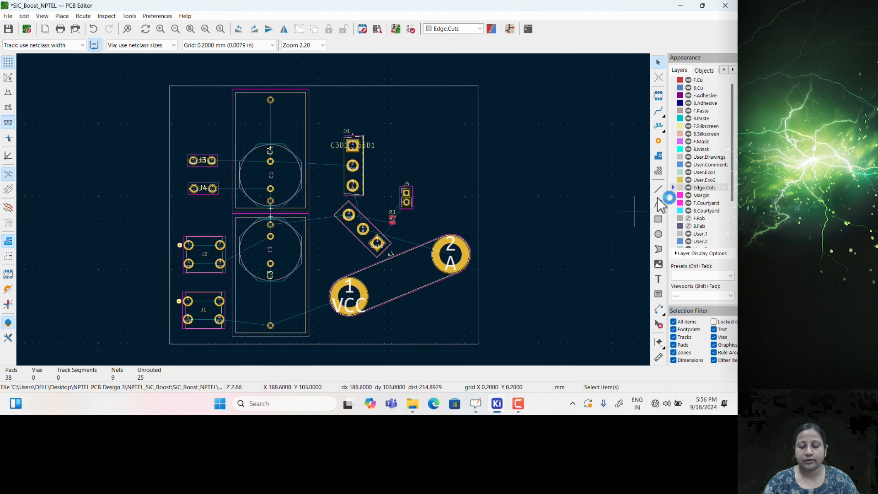
click(674, 88)
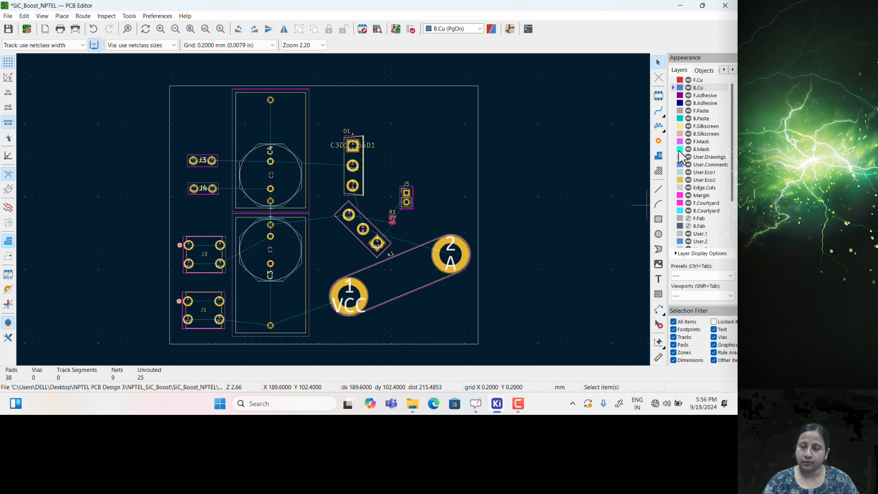
click(659, 157)
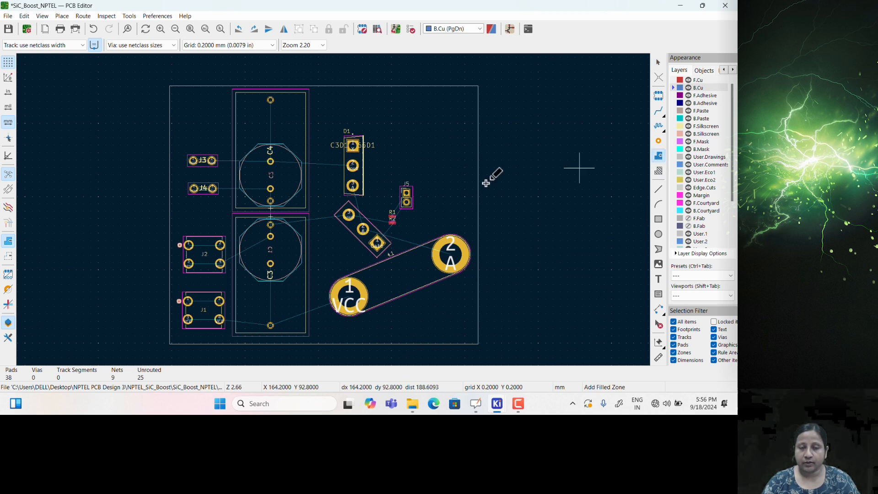
click(174, 89)
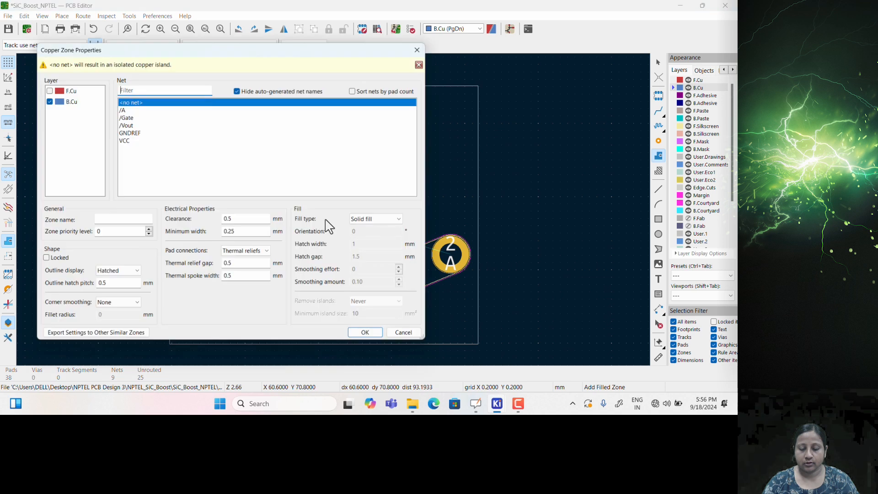
click(130, 134)
click(366, 333)
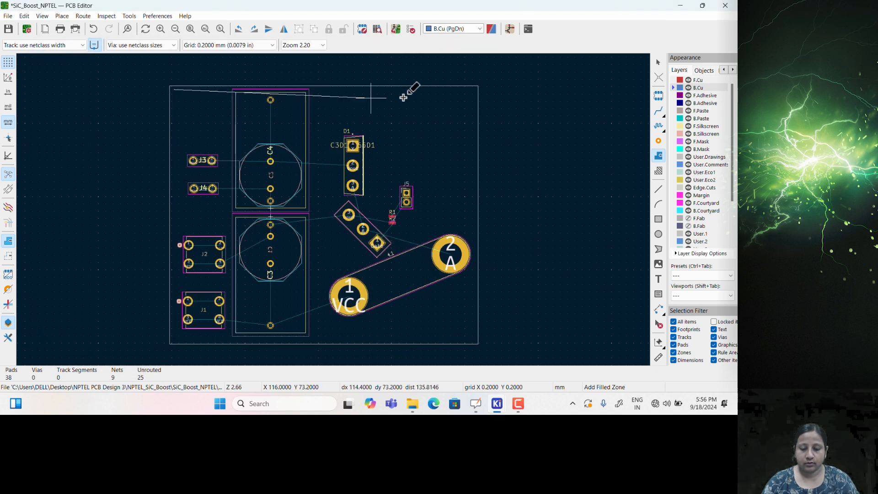
Trace the zone through the remaining board corners and close its outline
click(475, 90)
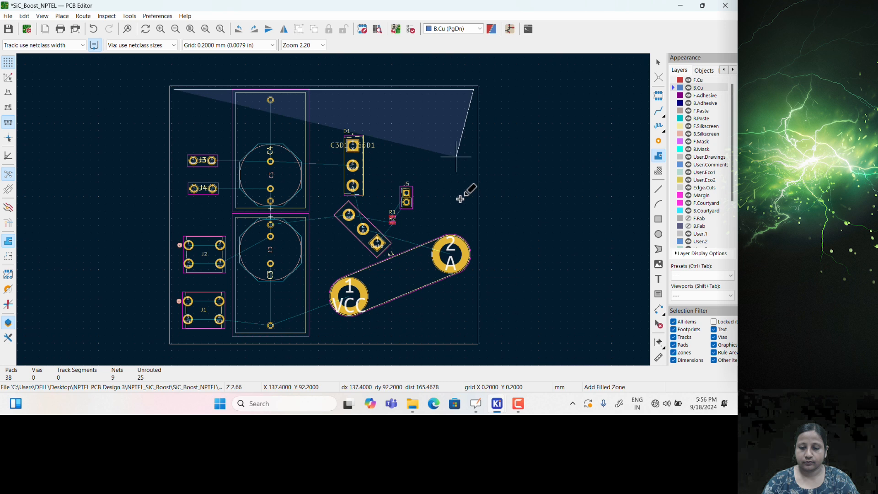
click(474, 339)
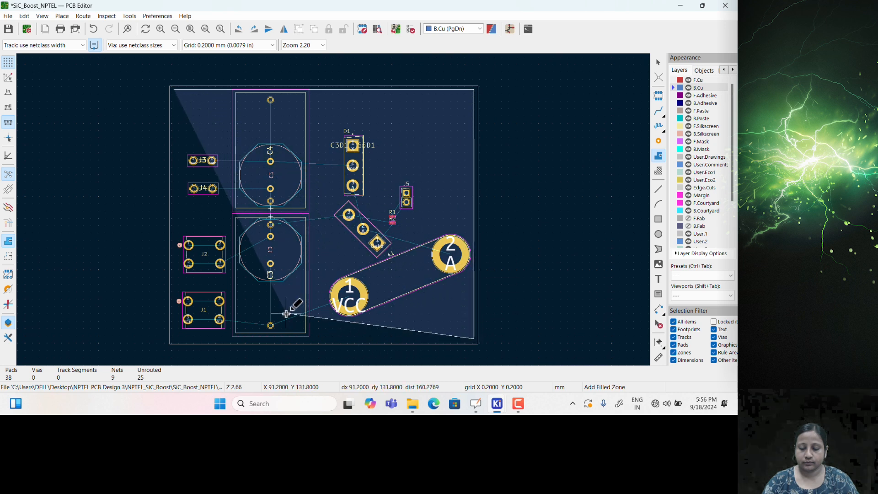
right_click(174, 339)
click(215, 271)
key(Escape)
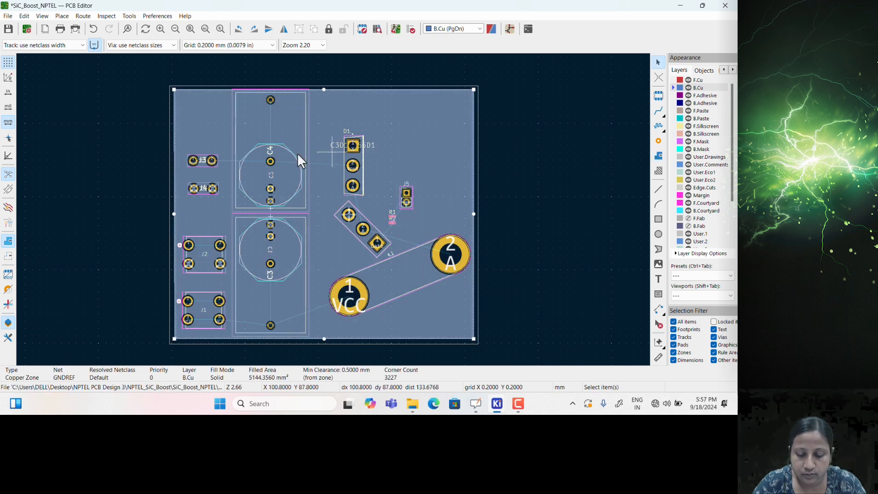
key(Escape)
Change the GNDREF zone's pad connections from thermal reliefs to Solid
scroll(272, 168, up, 5)
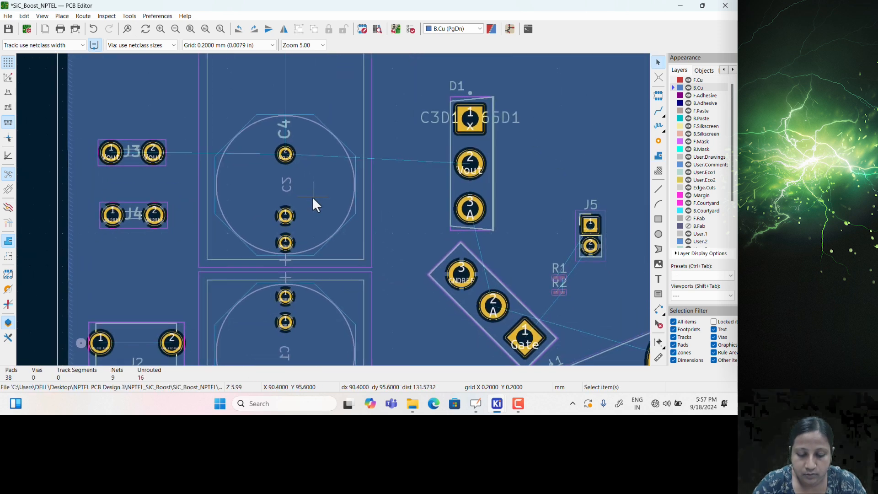
scroll(364, 237, up, 2)
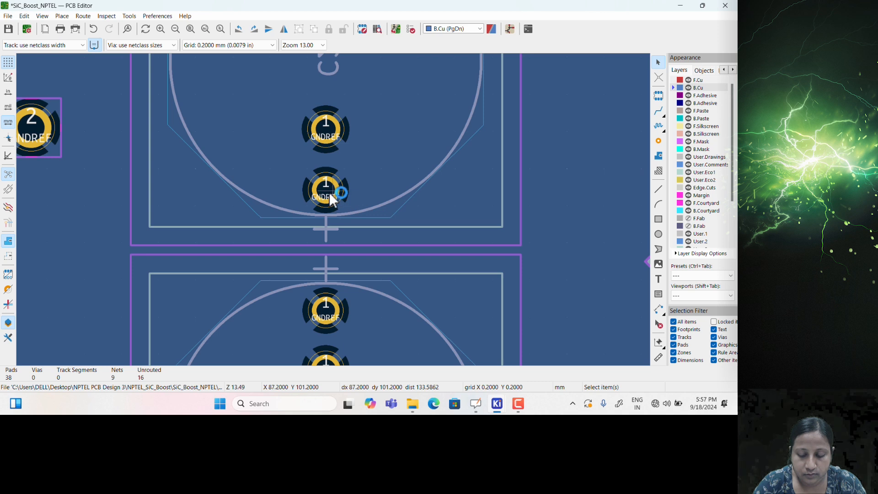
scroll(329, 192, up, 3)
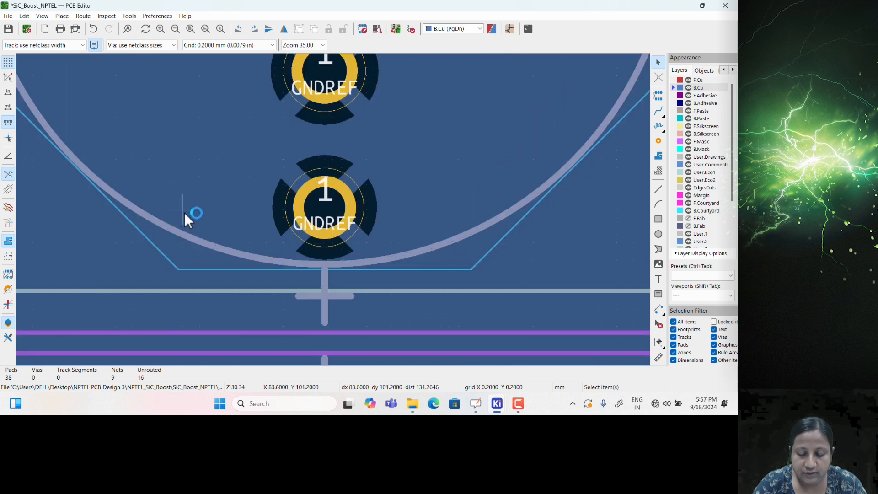
scroll(190, 216, down, 3)
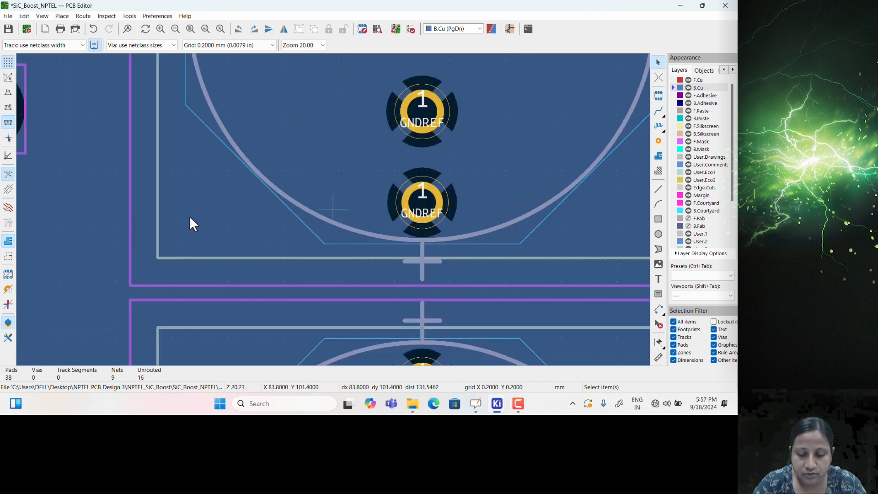
click(155, 237)
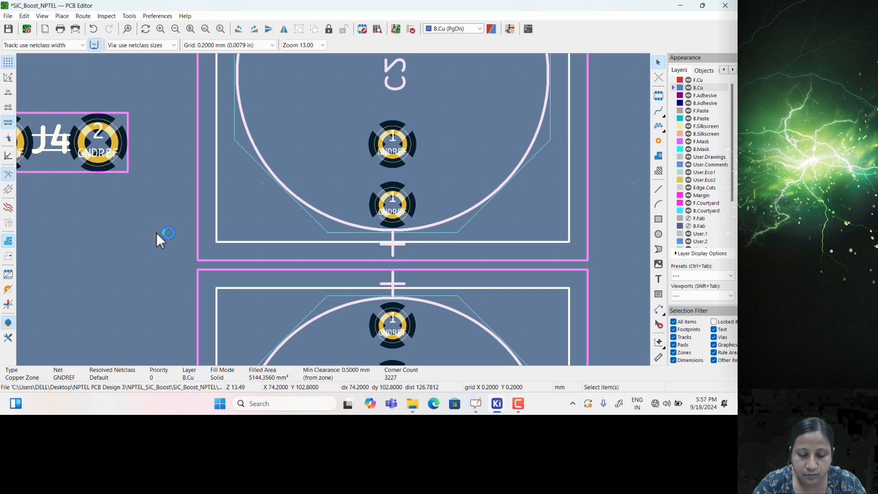
double_click(156, 233)
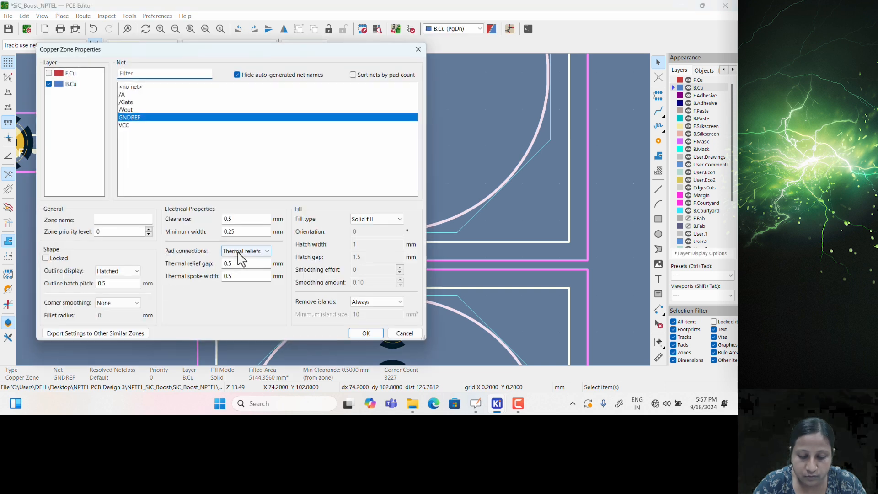
click(247, 260)
click(256, 264)
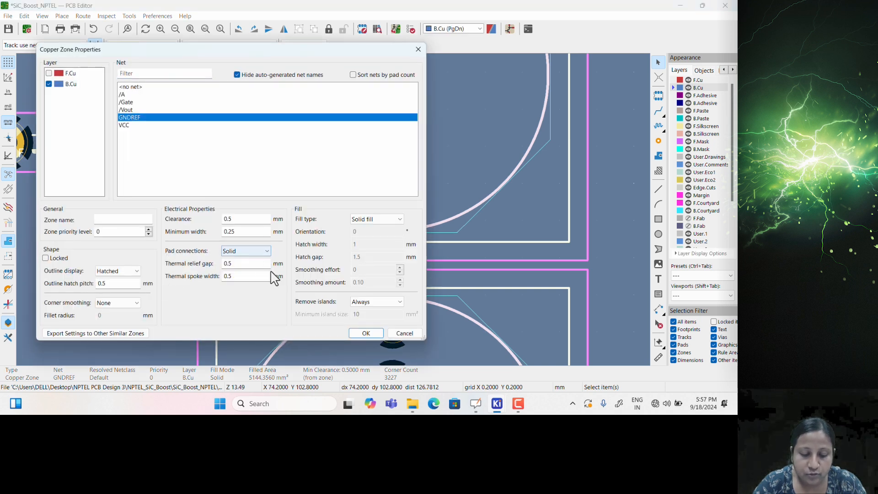
click(372, 332)
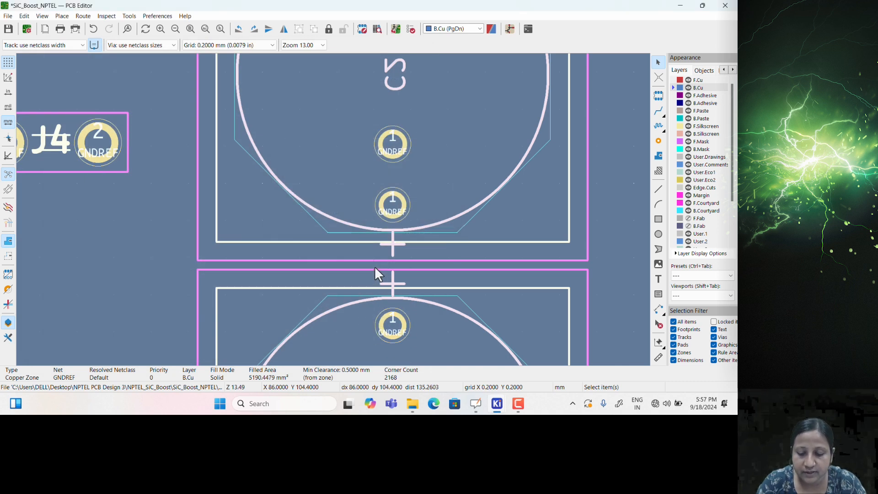
Move connector J3 up near the board's top-left corner
scroll(375, 266, down, 5)
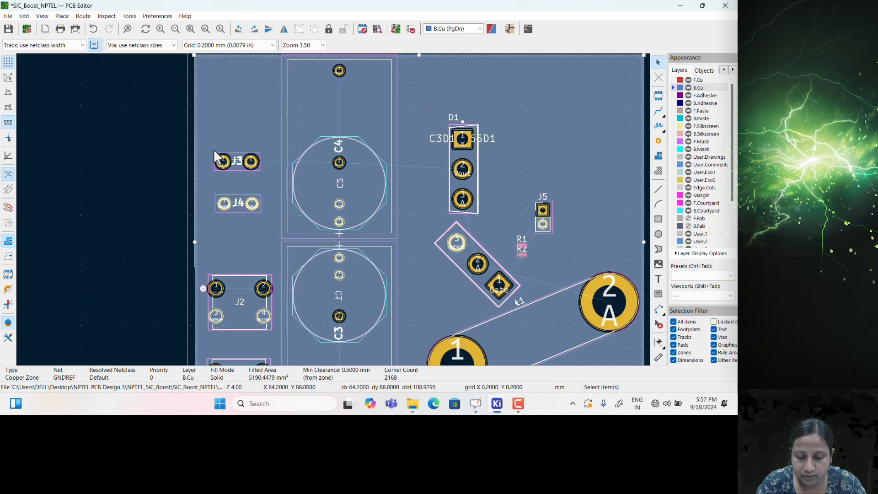
scroll(218, 158, up, 4)
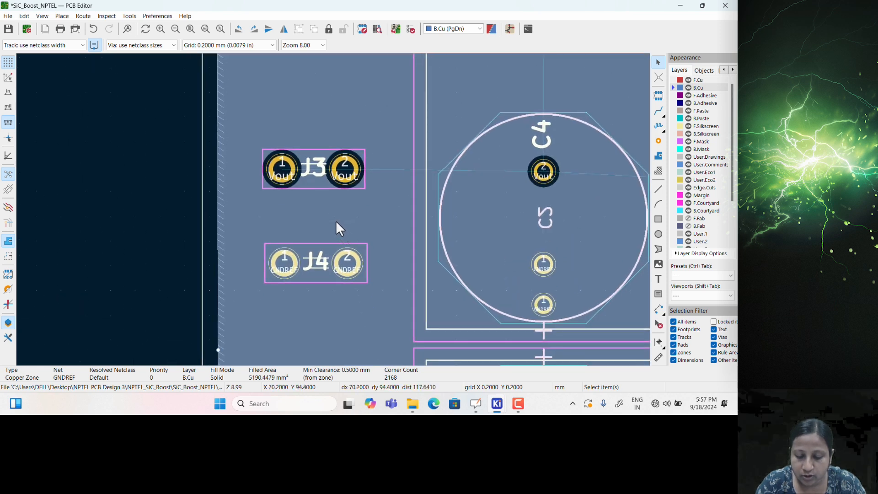
scroll(336, 221, down, 2)
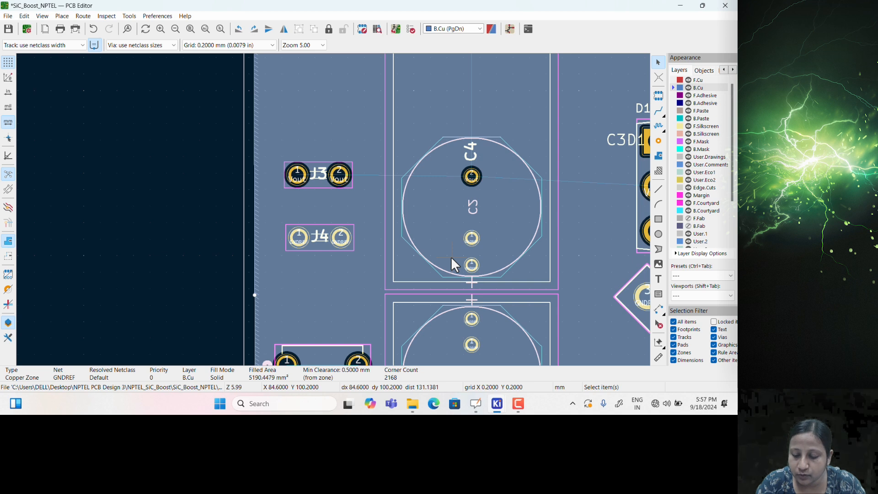
middle_drag(457, 278, 322, 213)
scroll(323, 213, down, 2)
middle_drag(417, 173, 385, 251)
scroll(305, 120, up, 2)
middle_drag(341, 279, 356, 253)
scroll(405, 209, down, 1)
scroll(178, 305, down, 1)
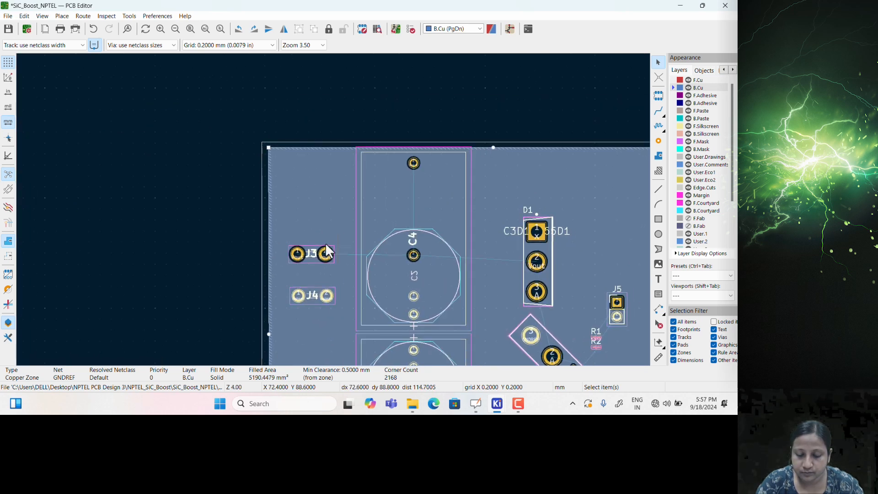
click(311, 252)
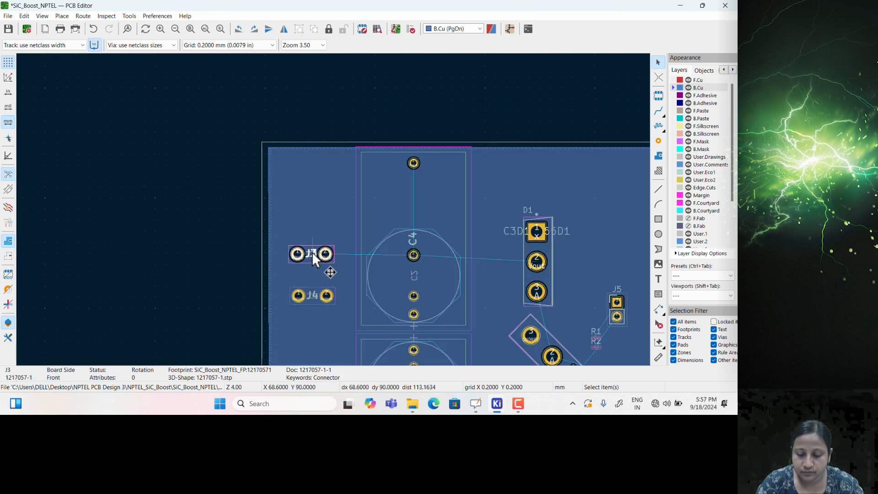
key(m)
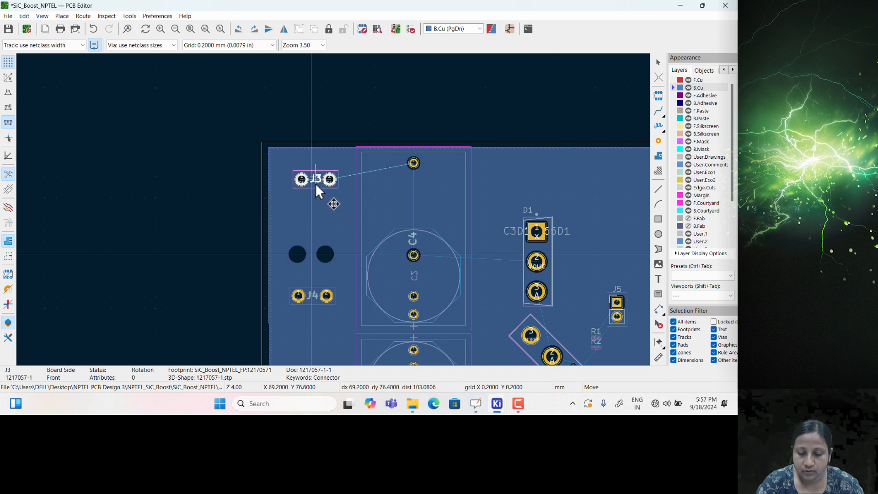
click(316, 193)
Place connector J4 directly below J3
click(322, 295)
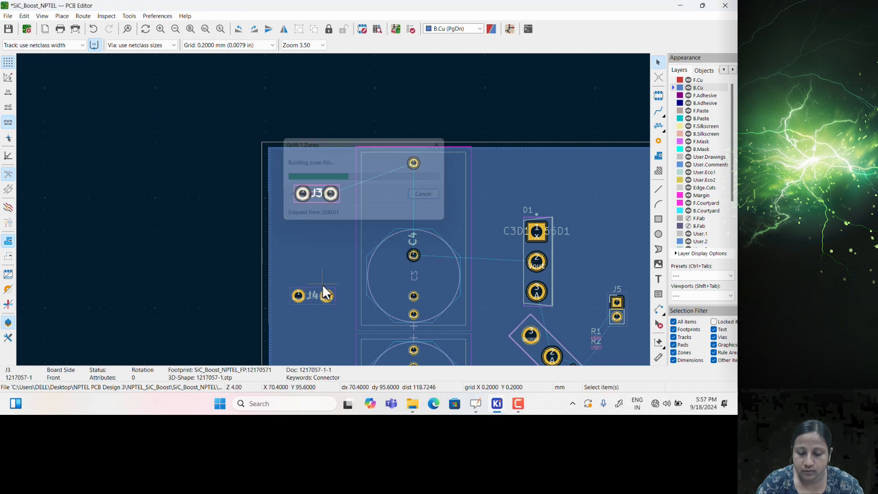
key(m)
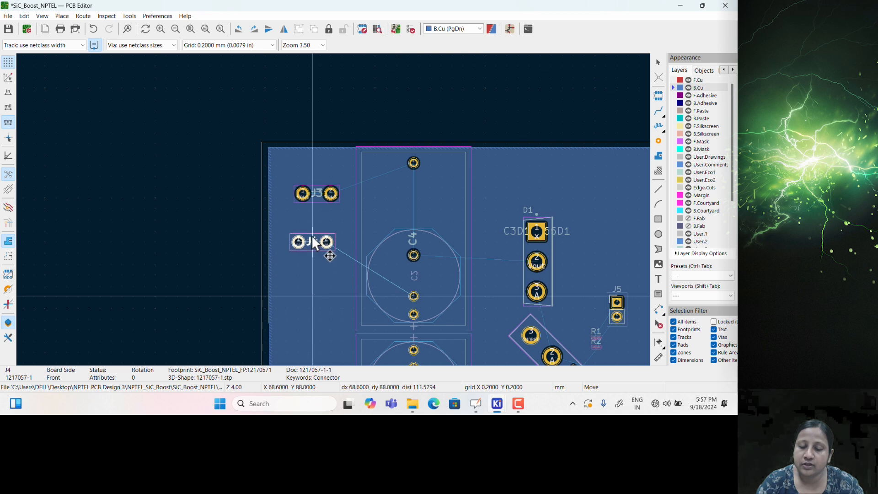
click(317, 233)
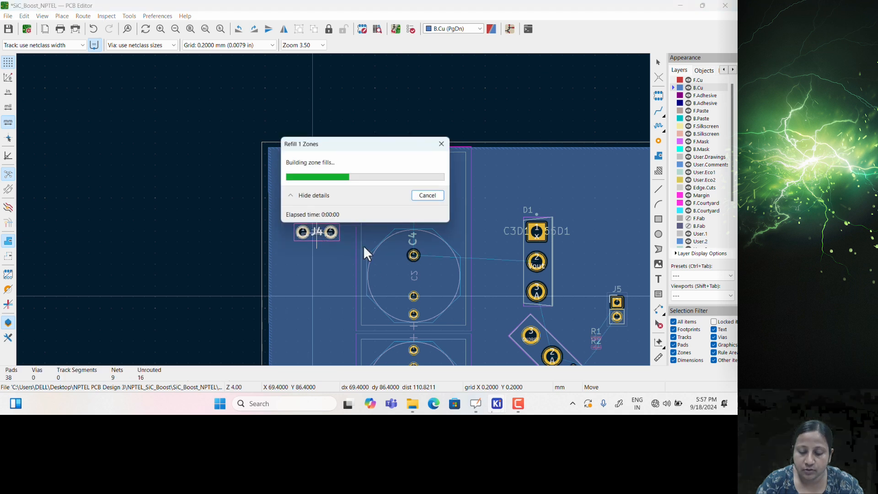
scroll(361, 237, up, 2)
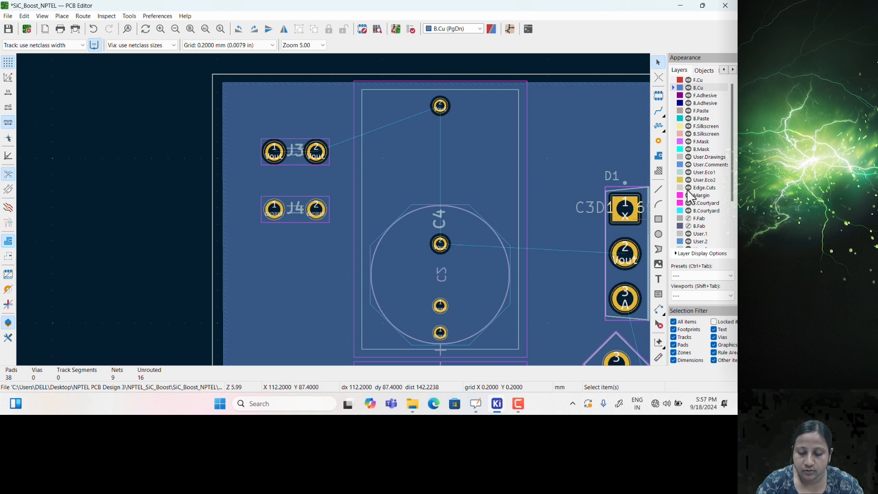
Draw a front silkscreen rectangle framing connectors J3 and J4
click(672, 127)
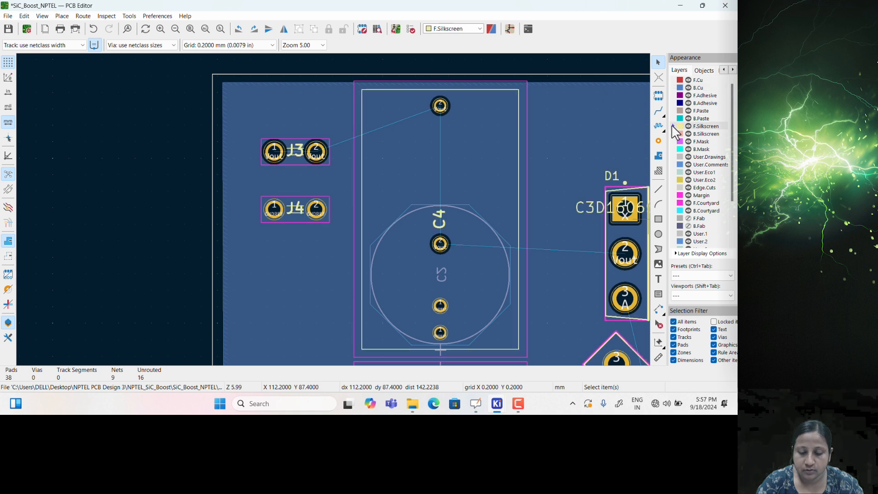
click(659, 219)
click(249, 118)
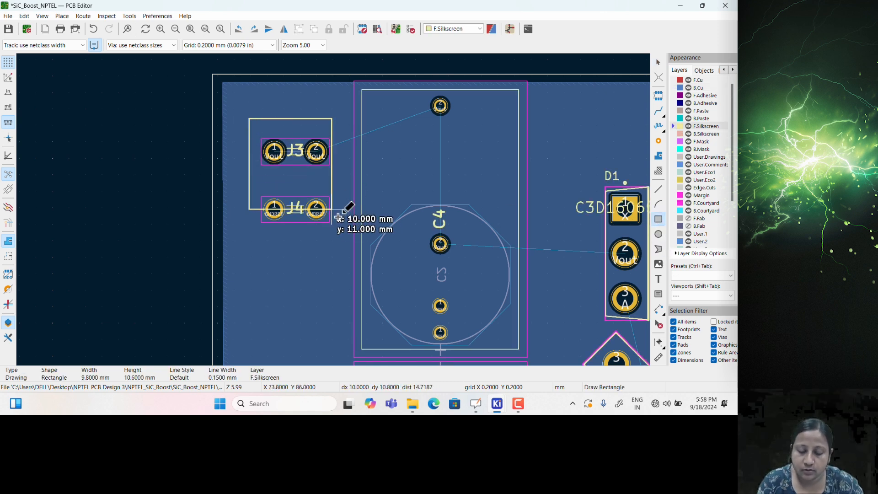
click(343, 250)
key(Escape)
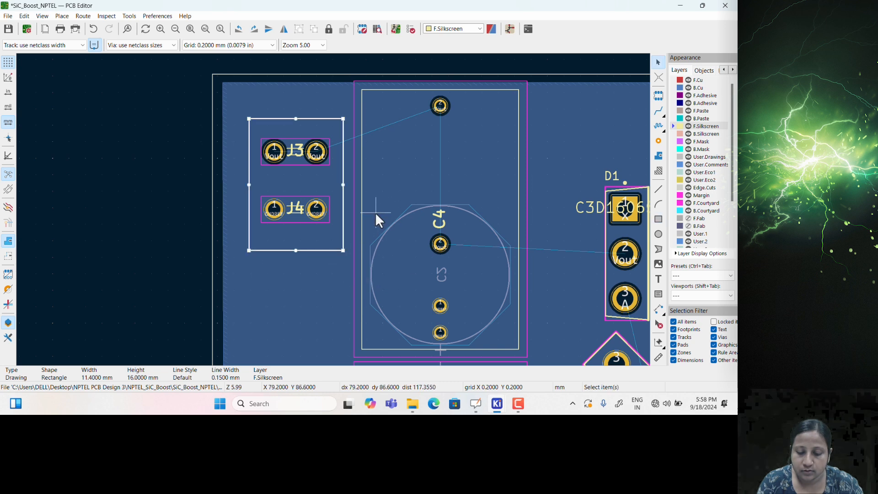
key(Escape)
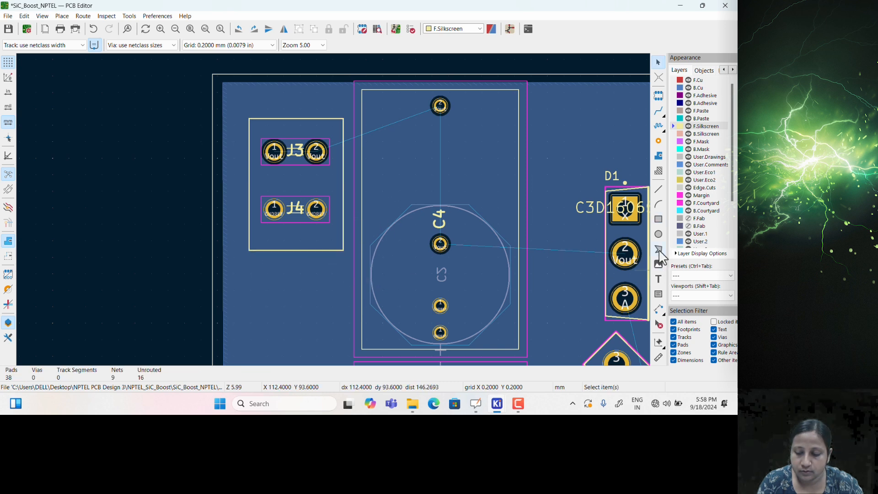
Add a vertical 'Vout' silkscreen label beside the J3/J4 frame
click(659, 279)
click(646, 281)
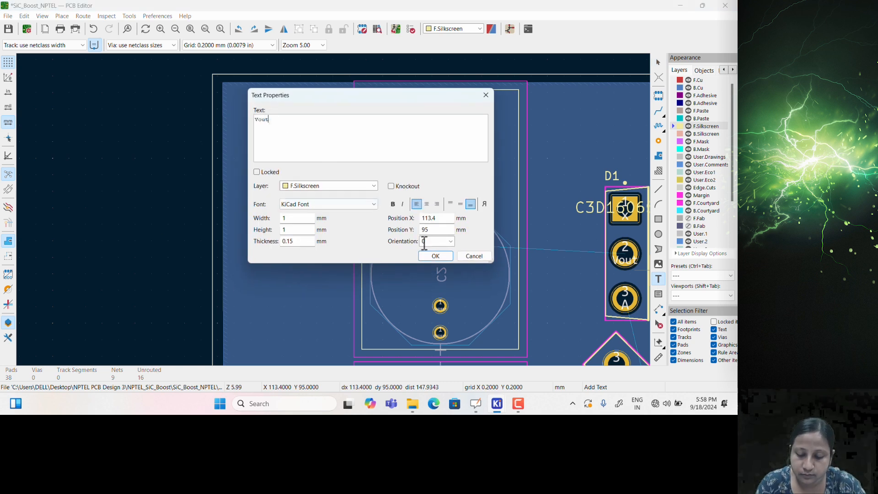
click(436, 256)
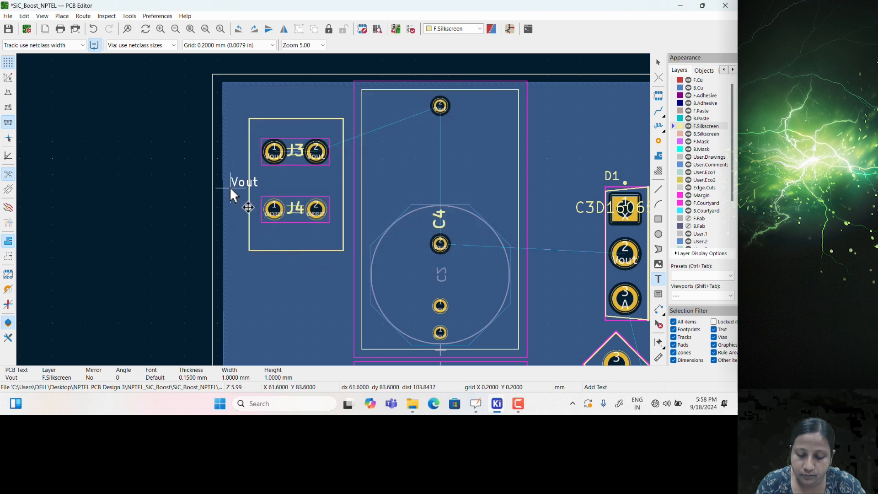
click(238, 199)
scroll(345, 243, down, 3)
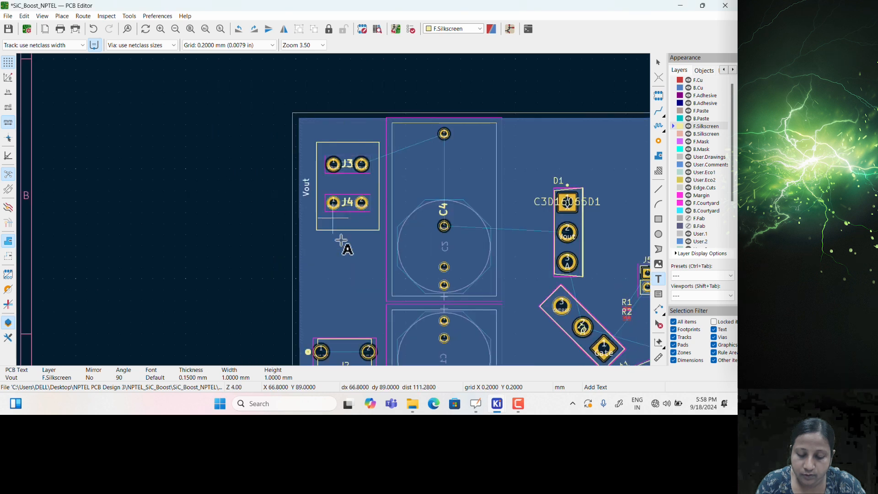
key(alt+3)
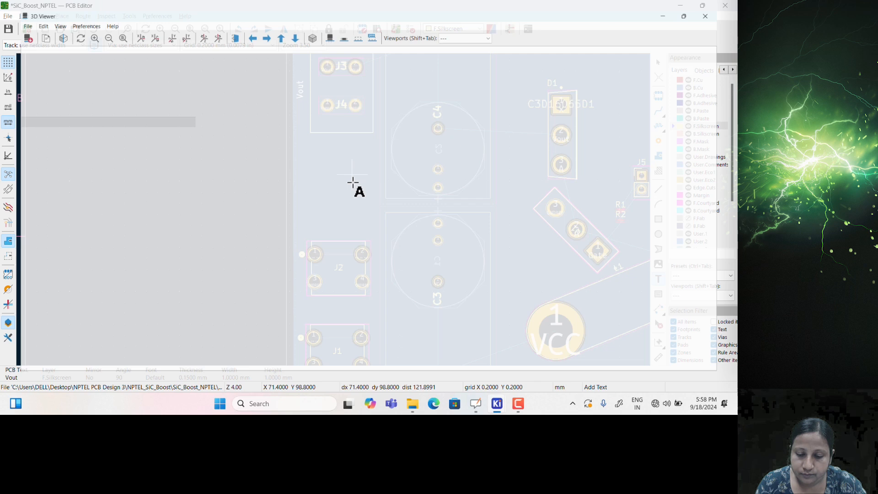
scroll(261, 141, up, 1)
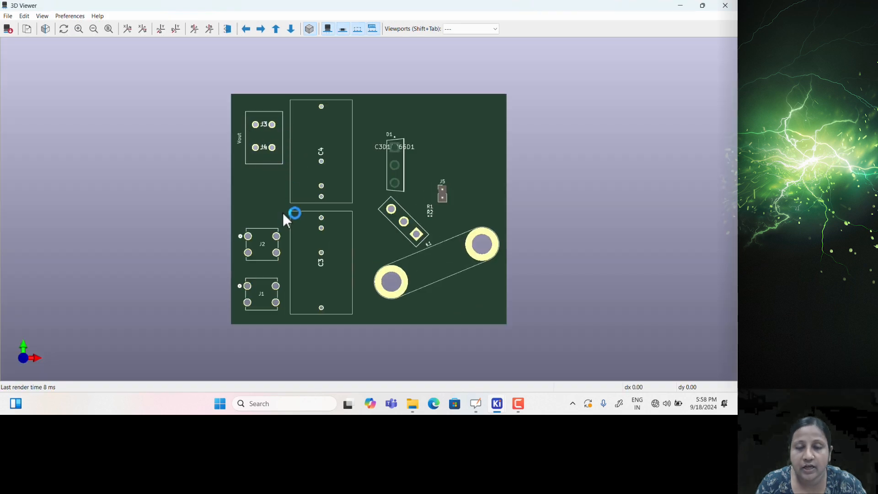
click(722, 10)
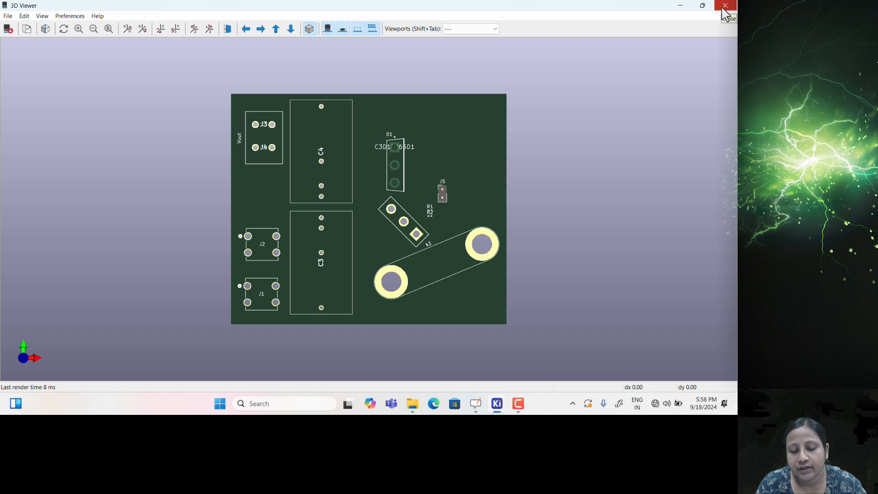
click(722, 9)
Draw a 13.8 × 27.6 mm F.Silkscreen rectangle around connectors J2 and J1
middle_drag(433, 257, 444, 166)
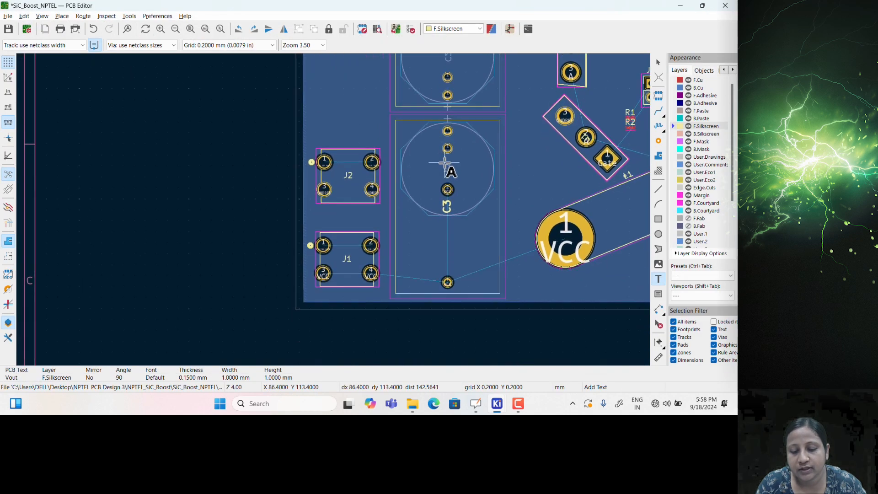
shift+scroll(343, 176, up, 1)
click(658, 219)
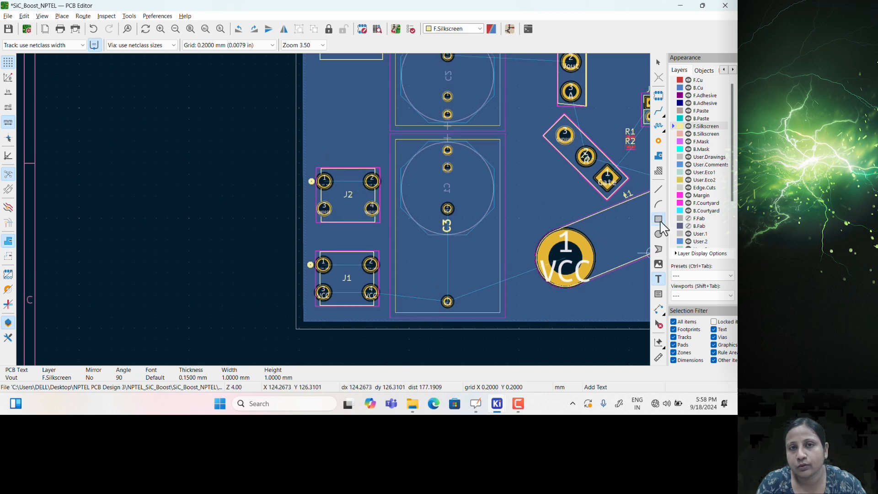
click(309, 161)
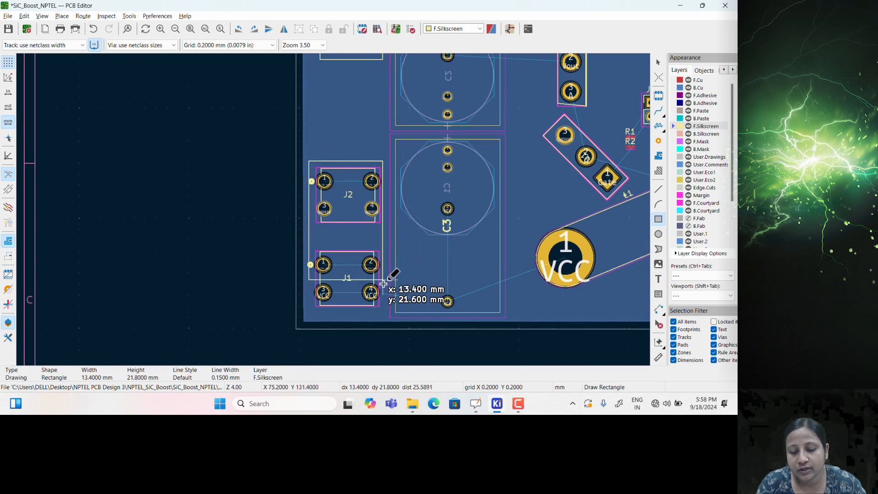
click(385, 313)
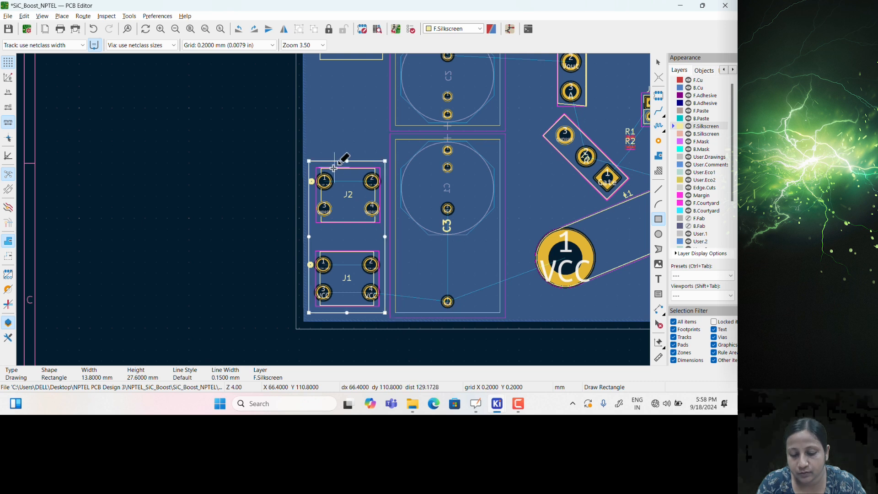
scroll(311, 189, up, 2)
key(Escape)
scroll(357, 229, down, 2)
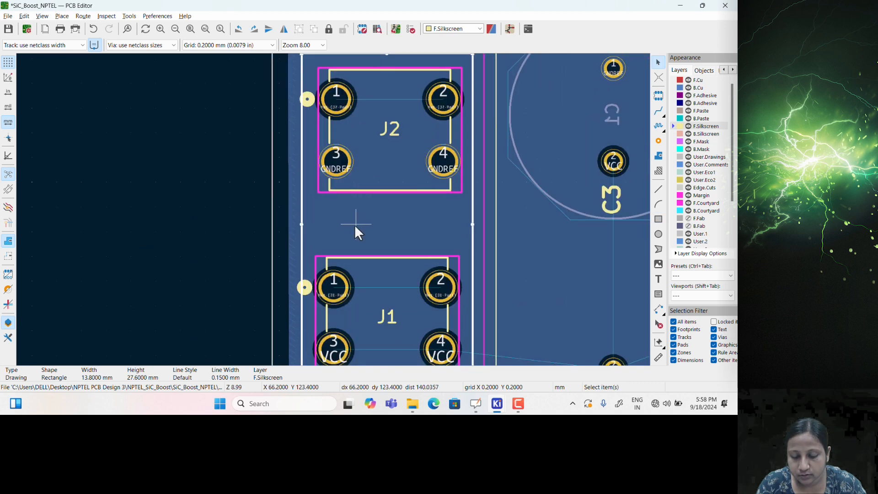
Copy the Vout silkscreen label and place the copy beside the J1/J2 frame
key(Escape)
scroll(355, 224, down, 3)
scroll(361, 142, down, 1)
scroll(289, 132, up, 2)
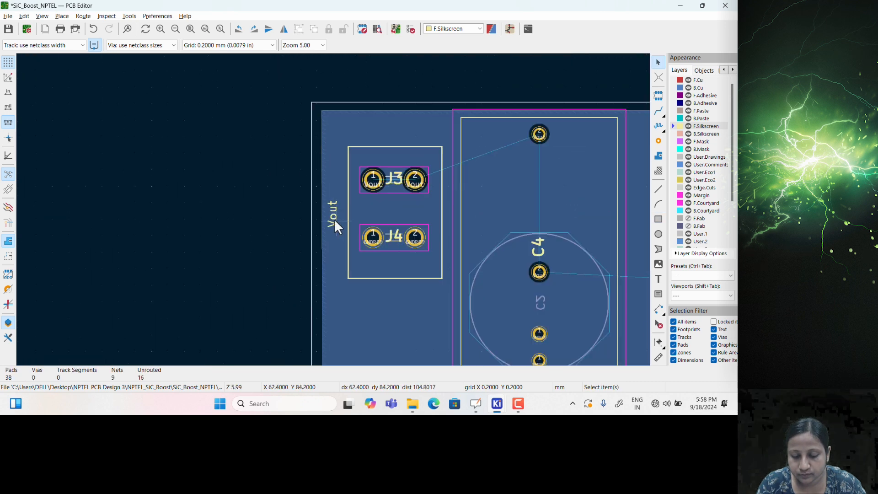
click(334, 218)
key(ctrl+c)
key(ctrl+v)
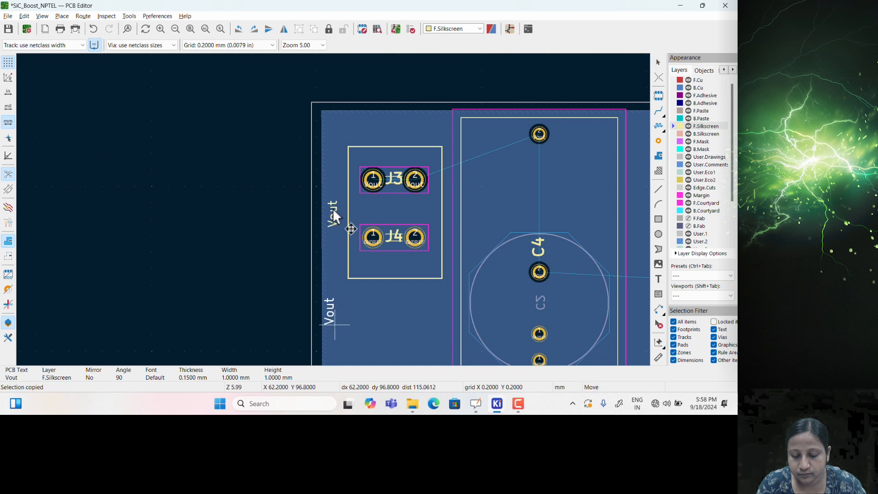
scroll(349, 145, down, 2)
scroll(333, 208, up, 5)
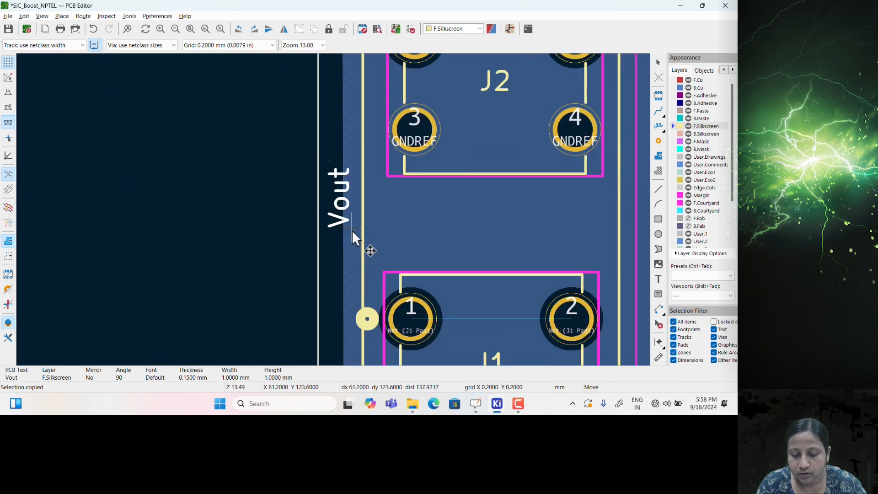
click(353, 237)
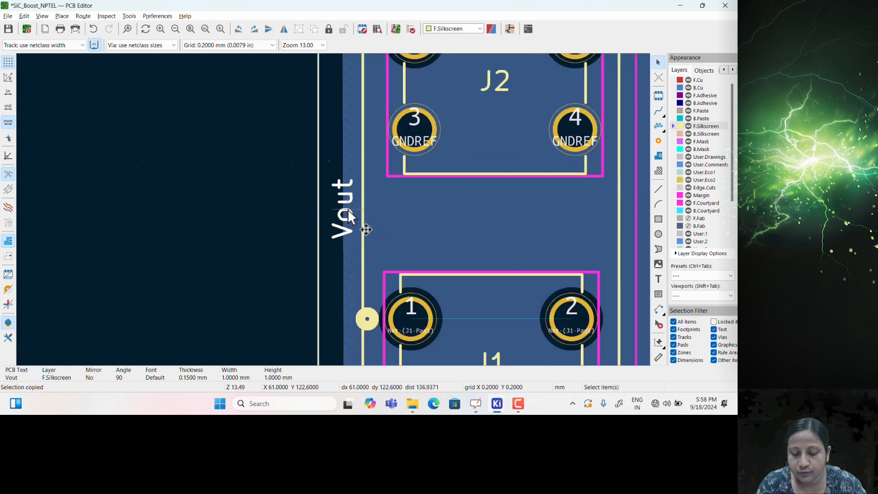
Change the copied label's text to Vin, then centre the whole board in view
double_click(349, 215)
click(279, 122)
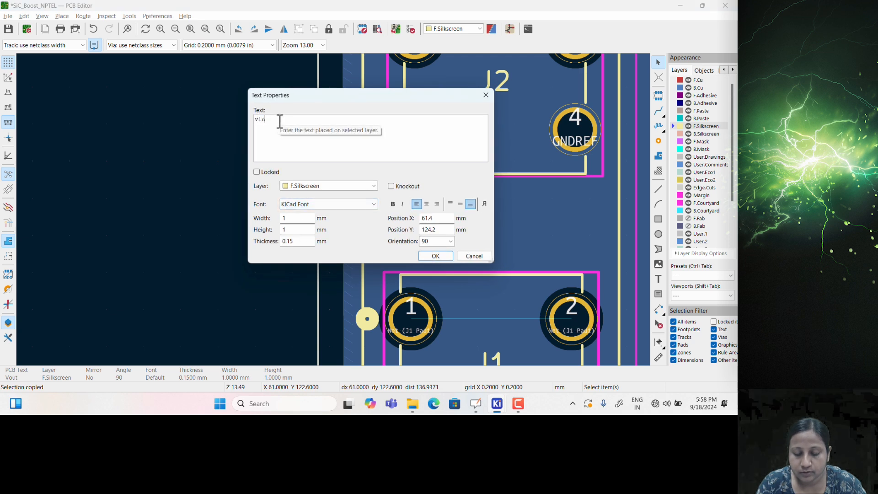
click(427, 257)
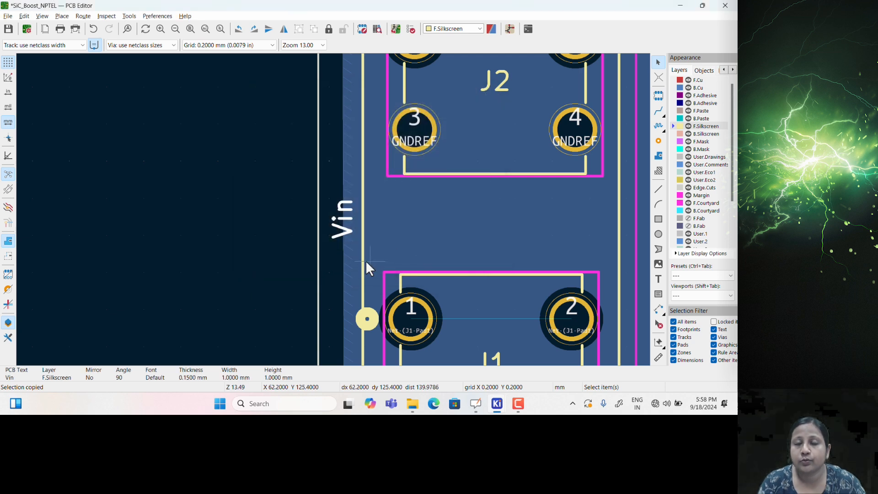
scroll(339, 210, down, 3)
scroll(338, 209, down, 3)
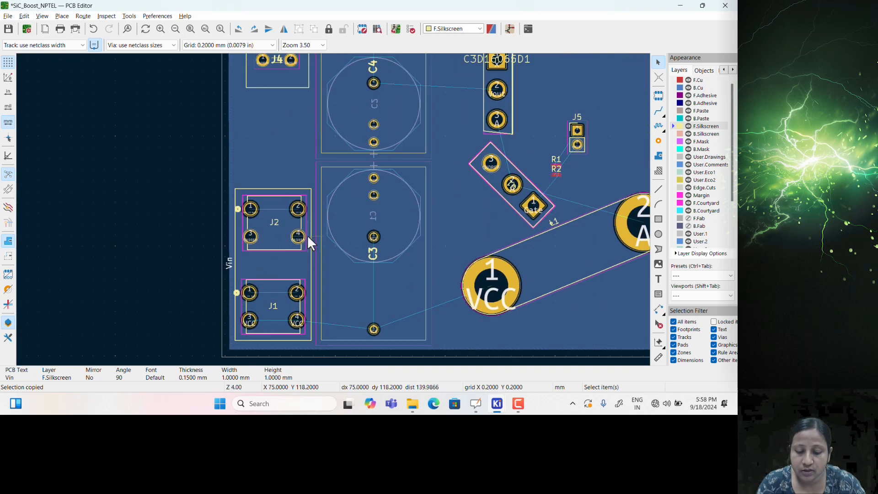
middle_drag(340, 182, 299, 209)
Preview the board in the 3D Viewer (Alt+3) and zoom in on the Vout and Vin labels
key(alt+3)
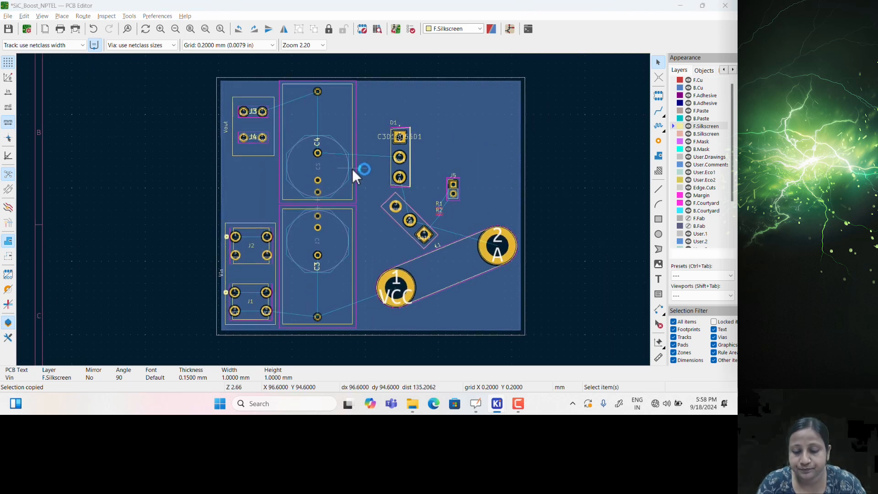
scroll(276, 258, up, 1)
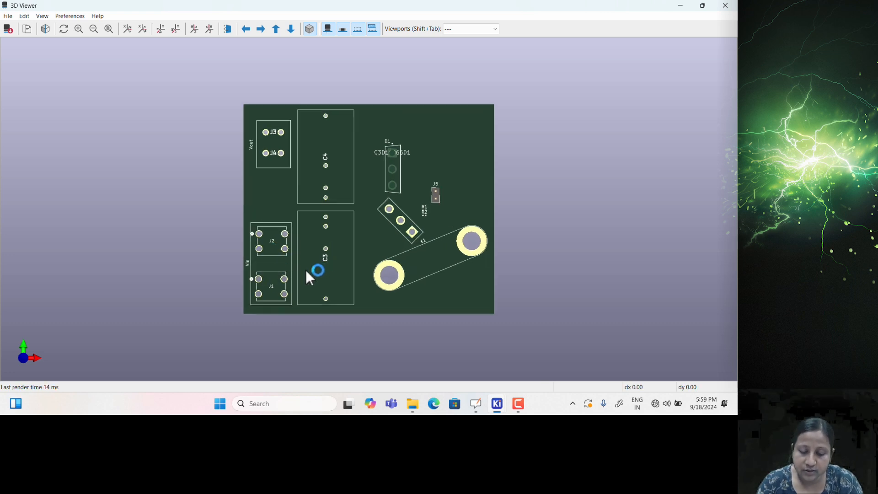
scroll(240, 275, up, 1)
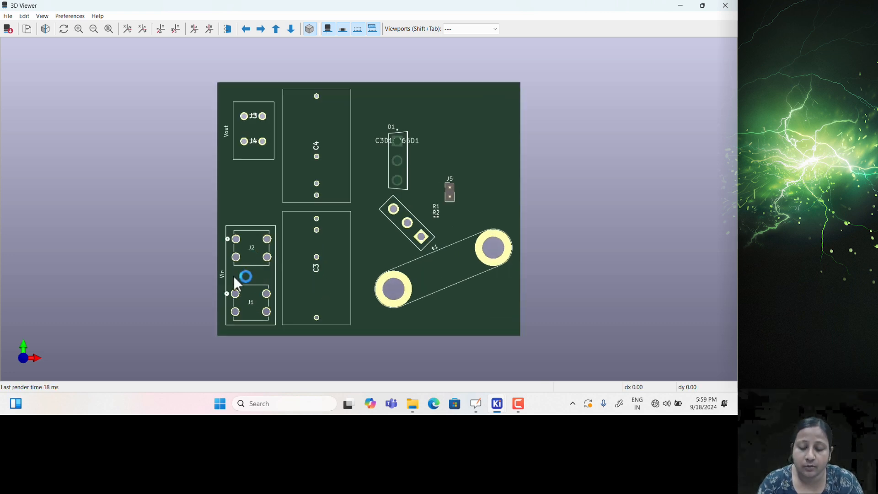
click(726, 5)
scroll(331, 213, up, 2)
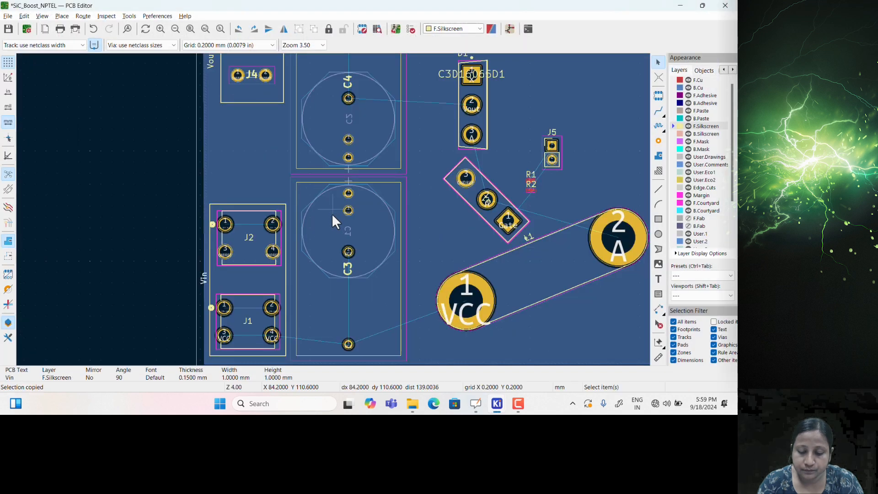
scroll(267, 260, up, 1)
scroll(284, 270, up, 3)
scroll(333, 210, down, 1)
scroll(385, 204, down, 1)
scroll(363, 177, up, 1)
scroll(350, 229, down, 1)
scroll(257, 241, up, 2)
scroll(333, 213, up, 1)
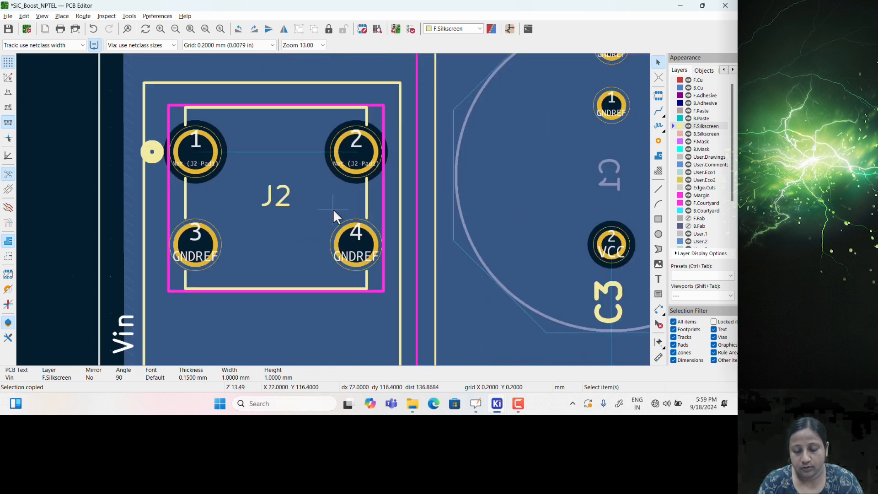
scroll(333, 209, down, 2)
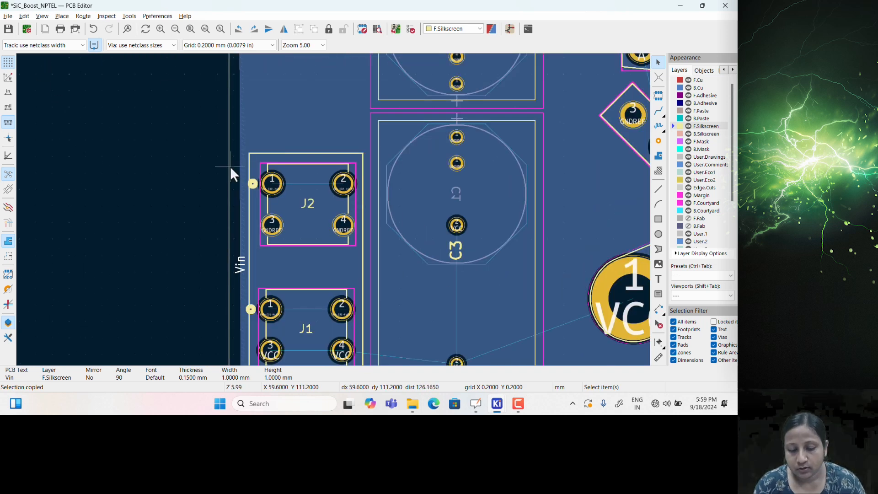
scroll(333, 209, down, 3)
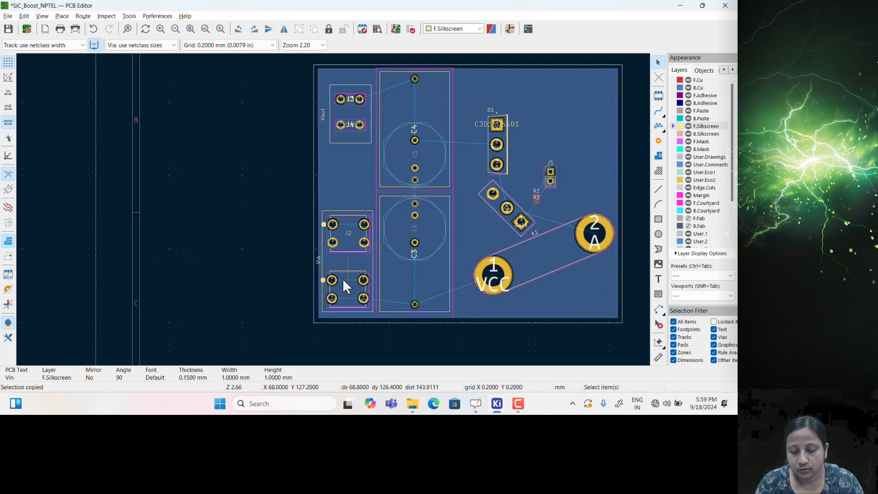
scroll(331, 210, up, 2)
scroll(333, 210, up, 2)
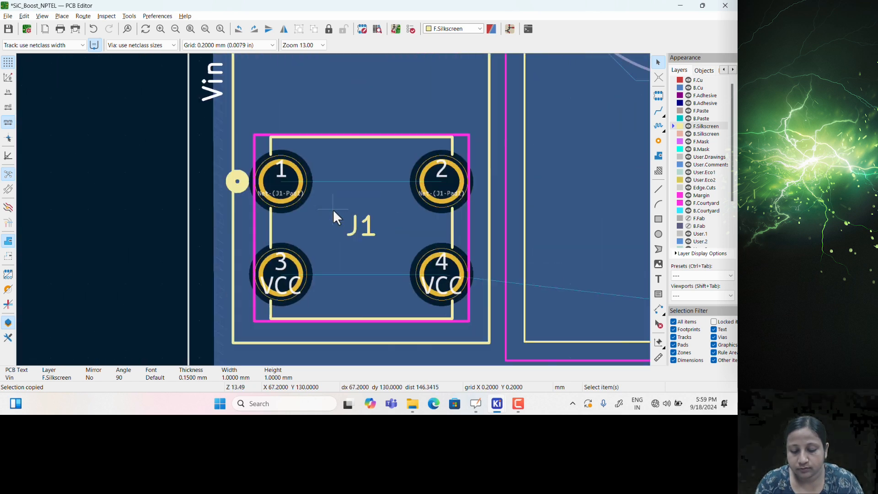
scroll(333, 209, down, 3)
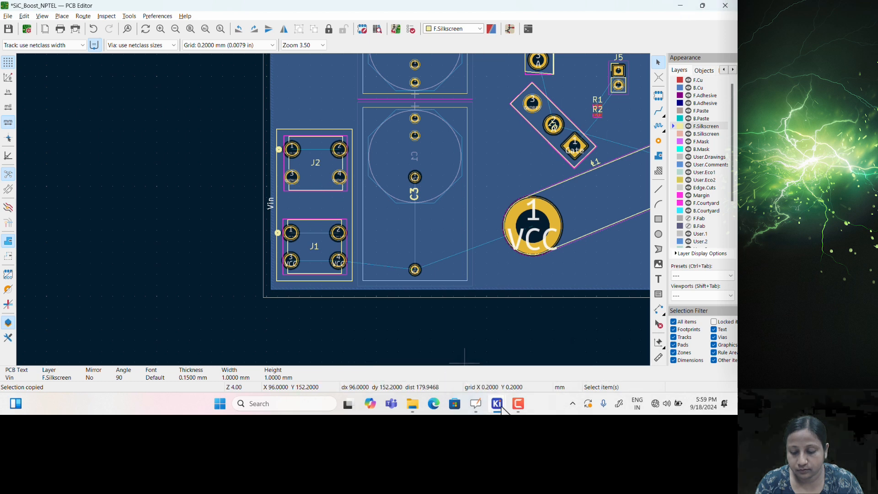
mouse_move(498, 403)
click(494, 367)
Draw a wire looping from J1's pins 3–4 net over to its pins 1–2
scroll(293, 254, down, 3)
middle_drag(96, 204, 231, 240)
scroll(231, 245, up, 3)
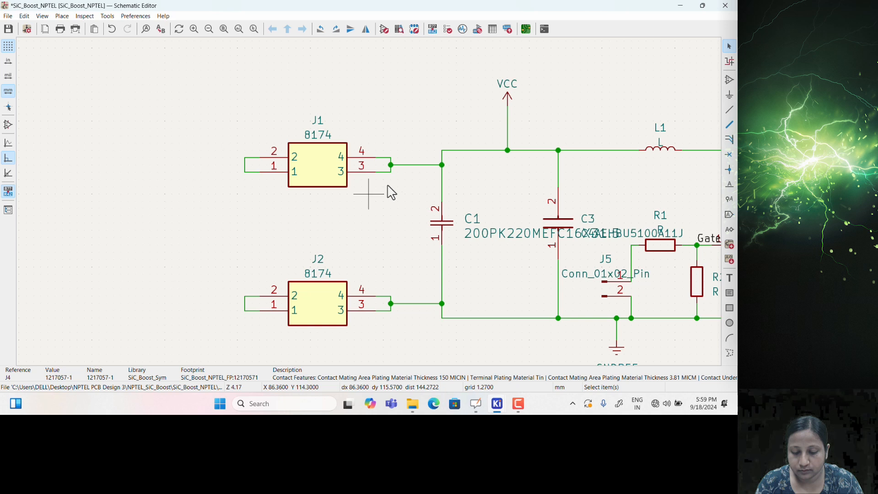
click(730, 111)
click(405, 165)
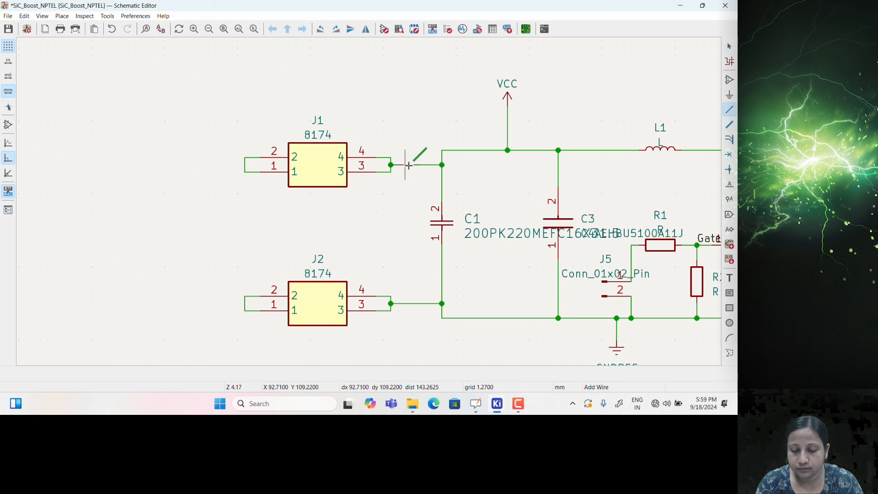
click(404, 106)
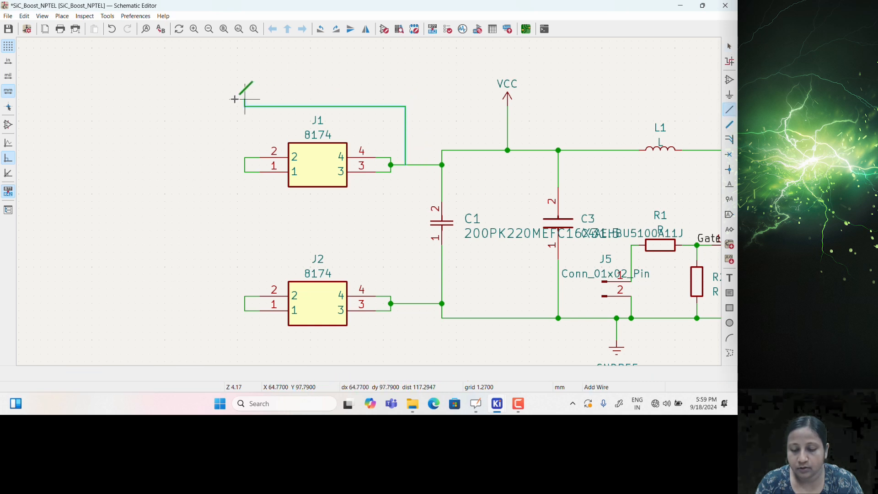
click(223, 165)
double_click(245, 165)
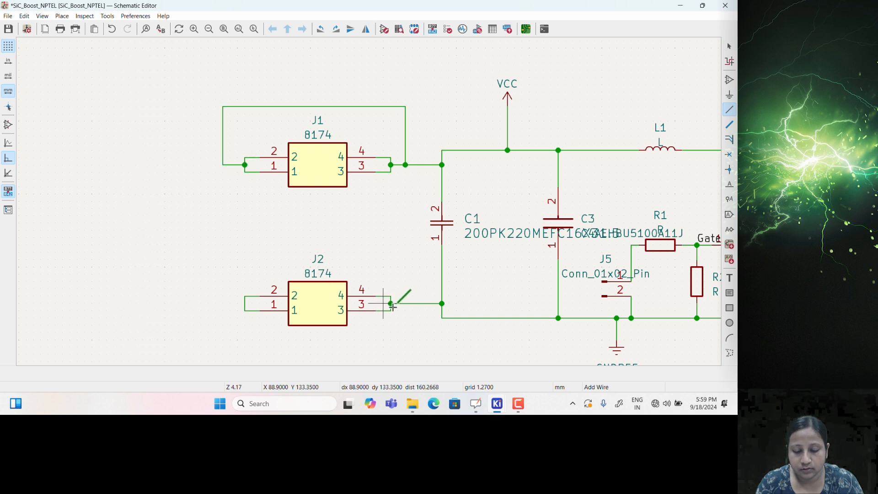
Draw a matching wire tying J2's pins 3–4 net to its pins 1–2
click(412, 303)
click(412, 355)
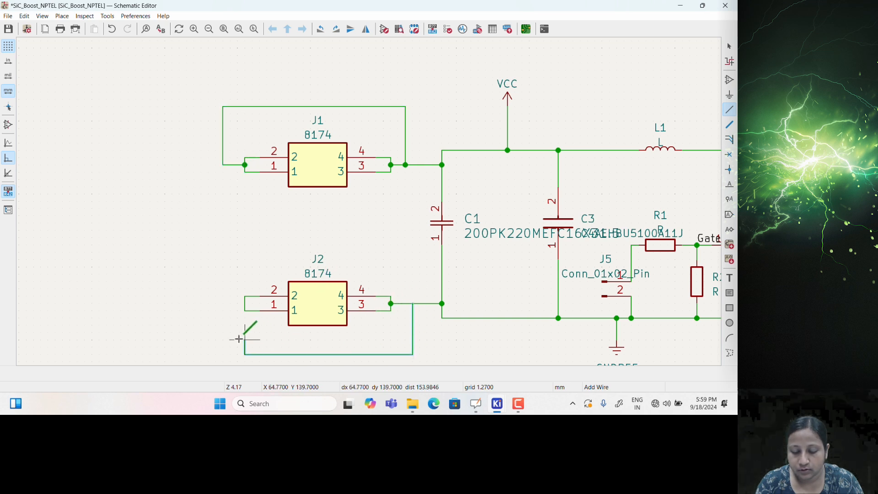
click(230, 303)
double_click(244, 303)
key(Escape)
Update the PCB from the schematic so J1 pins 1–2 carry VCC and J2 pins 1–2 carry GNDREF
click(107, 17)
click(113, 28)
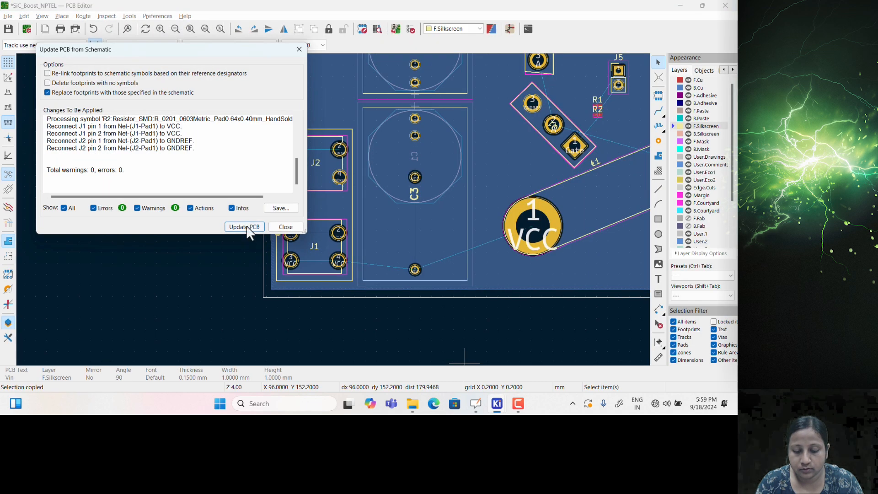
click(245, 227)
click(285, 227)
scroll(314, 170, up, 2)
scroll(351, 274, up, 3)
scroll(357, 223, up, 2)
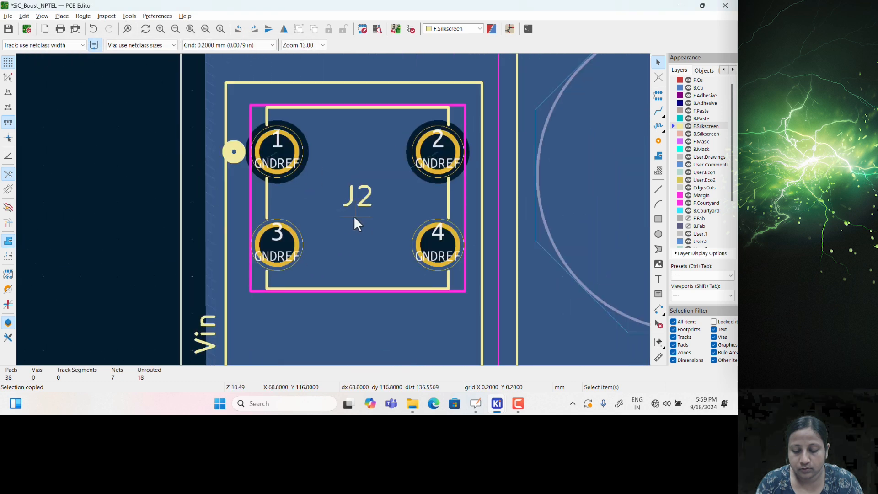
scroll(354, 218, down, 1)
scroll(335, 206, up, 1)
scroll(333, 210, down, 1)
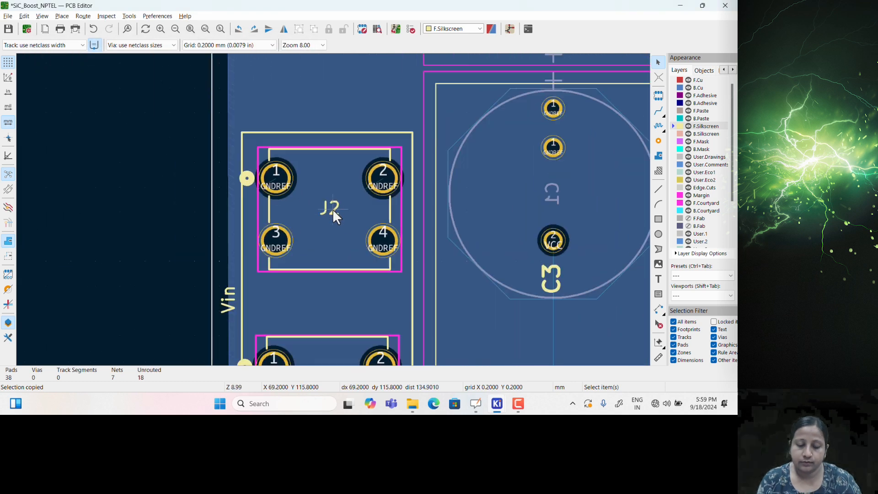
scroll(333, 210, down, 1)
Refill the B.Cu GNDREF copper zone and centre the board in view
double_click(327, 272)
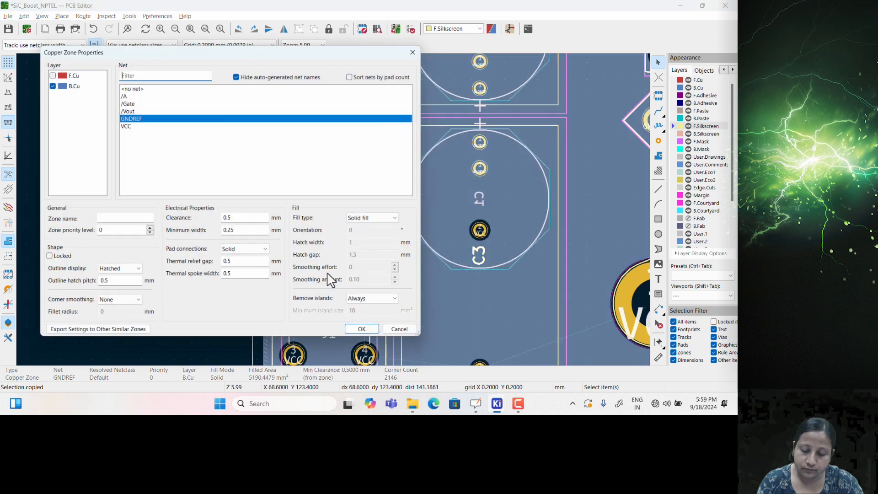
click(361, 329)
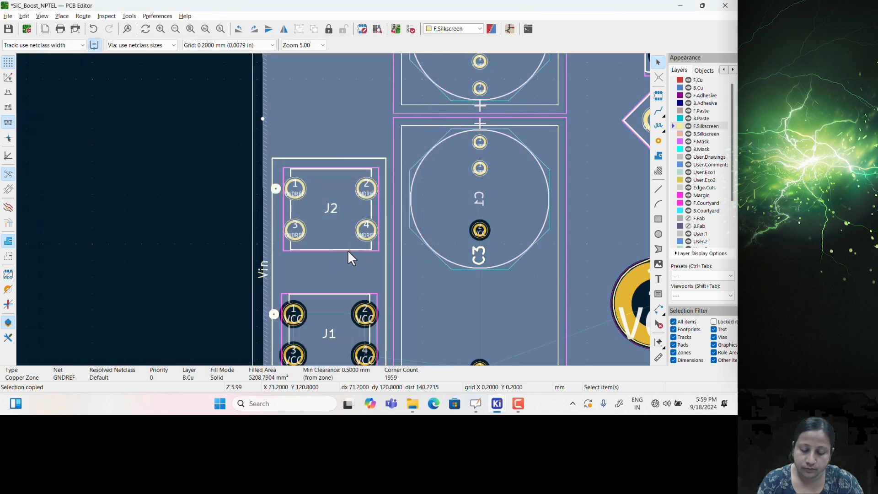
scroll(348, 250, down, 1)
click(200, 197)
scroll(334, 268, down, 1)
middle_drag(444, 155, 377, 228)
Start a new filled copper zone on F.Cu assigned to the GNDREF net
click(684, 80)
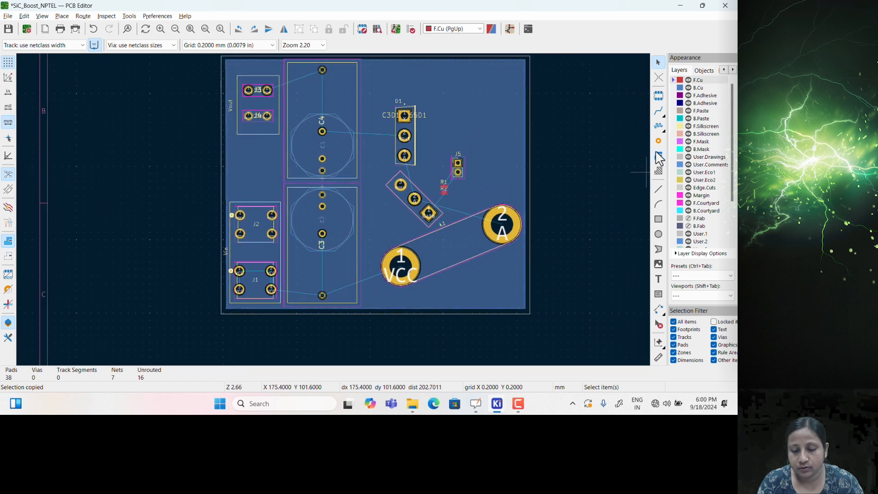
click(658, 158)
click(192, 161)
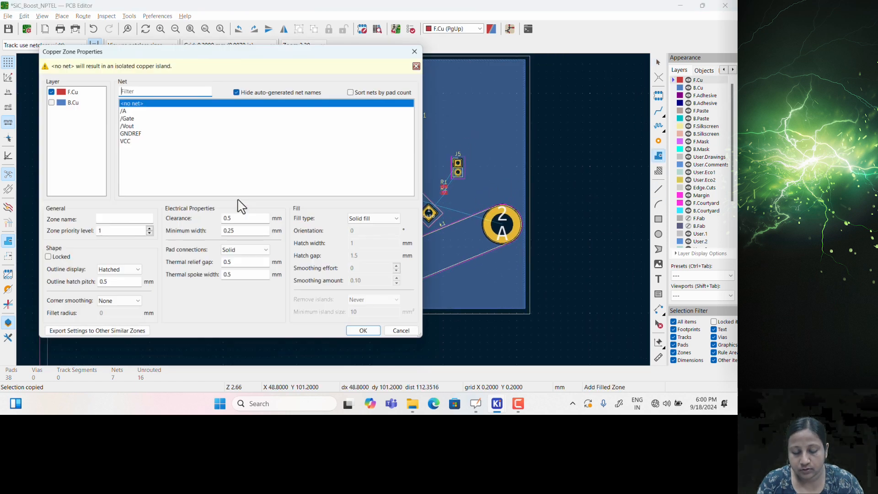
click(136, 134)
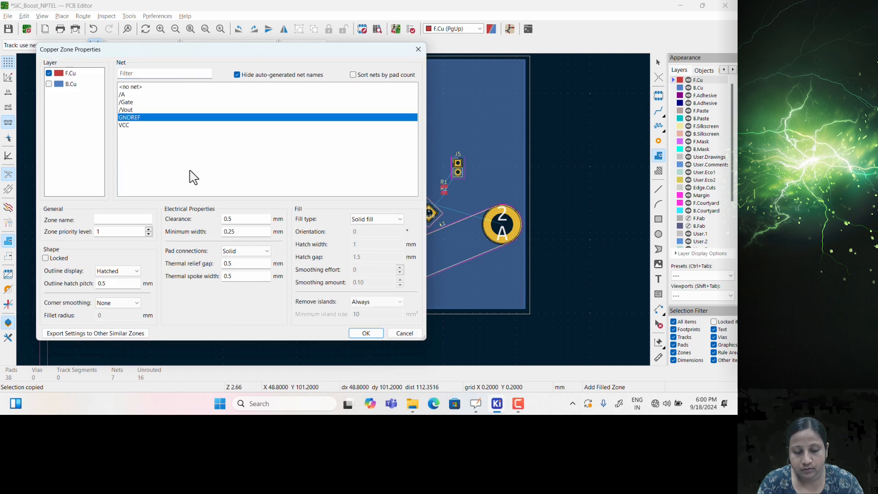
click(366, 333)
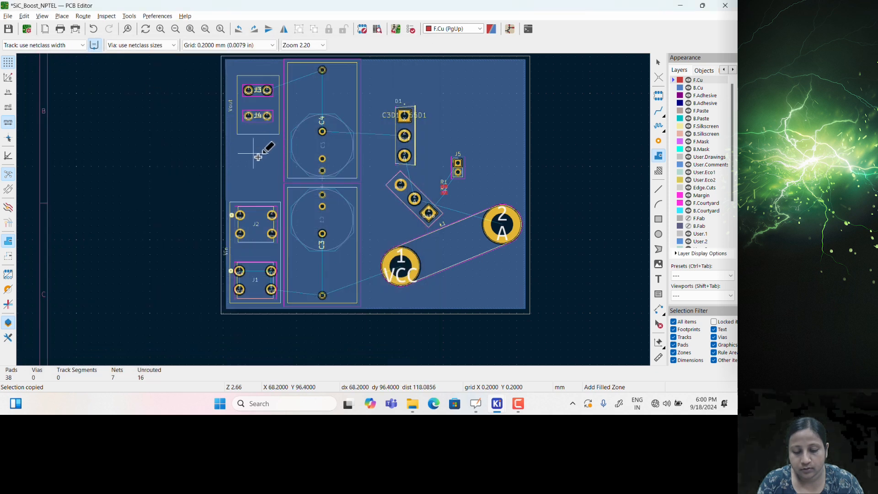
scroll(261, 196, up, 4)
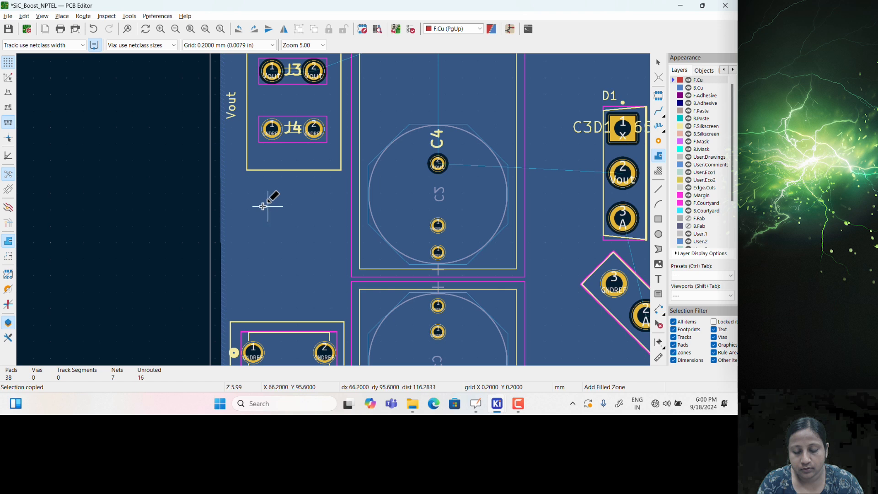
Place the zone's first three corners, from the board's left edge past C4 and downward
click(222, 183)
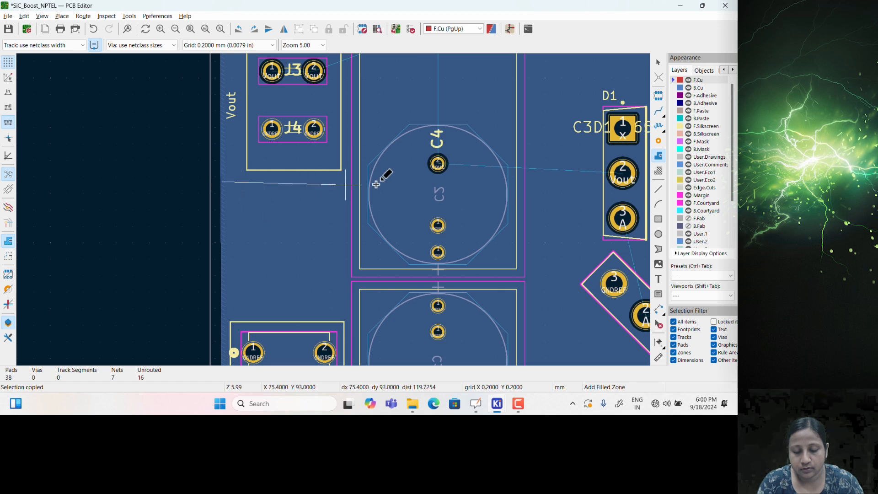
click(490, 182)
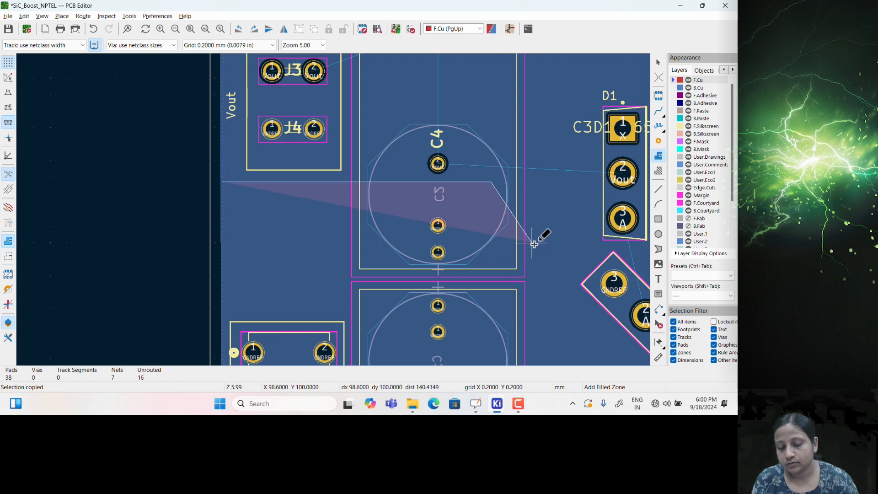
click(537, 248)
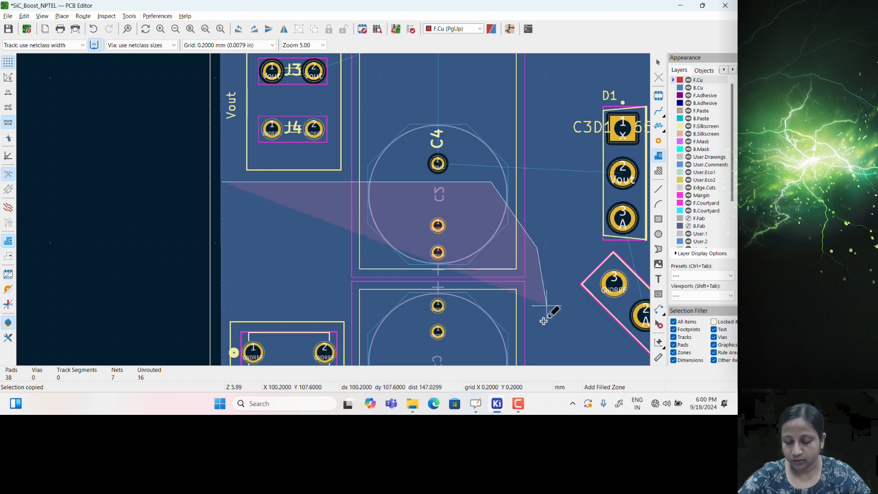
middle_drag(542, 328, 522, 171)
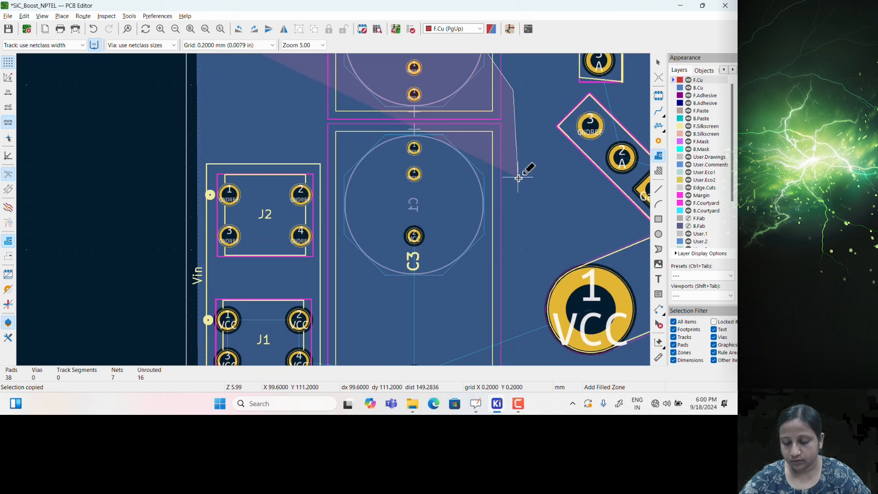
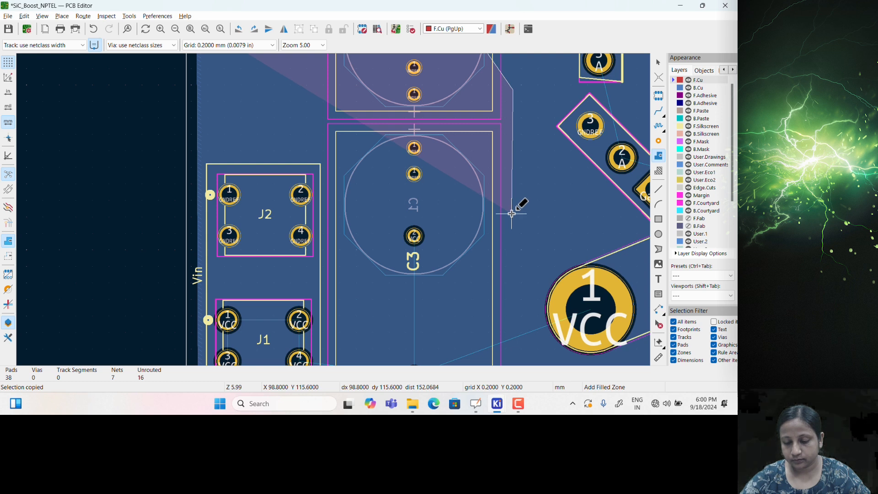
Add the last zone corners near J2 and close the outline, filling 879.2405 mm² of F.Cu GNDREF copper
click(514, 175)
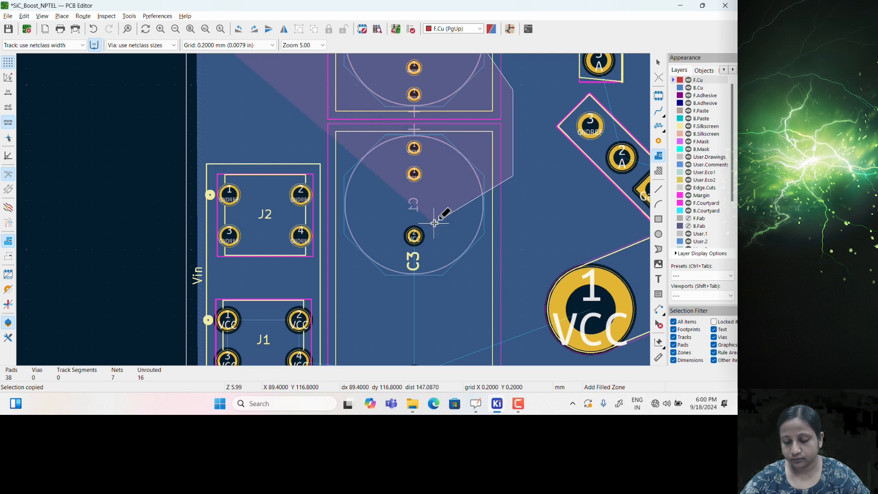
scroll(435, 222, down, 3)
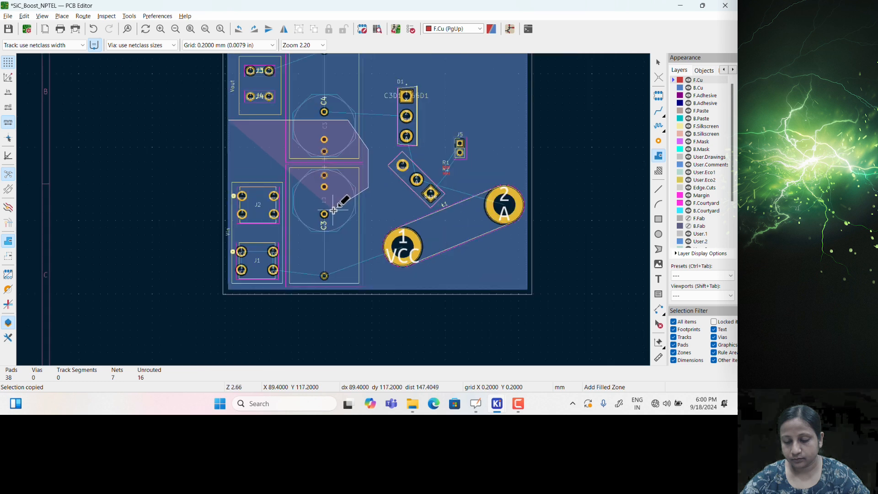
click(334, 210)
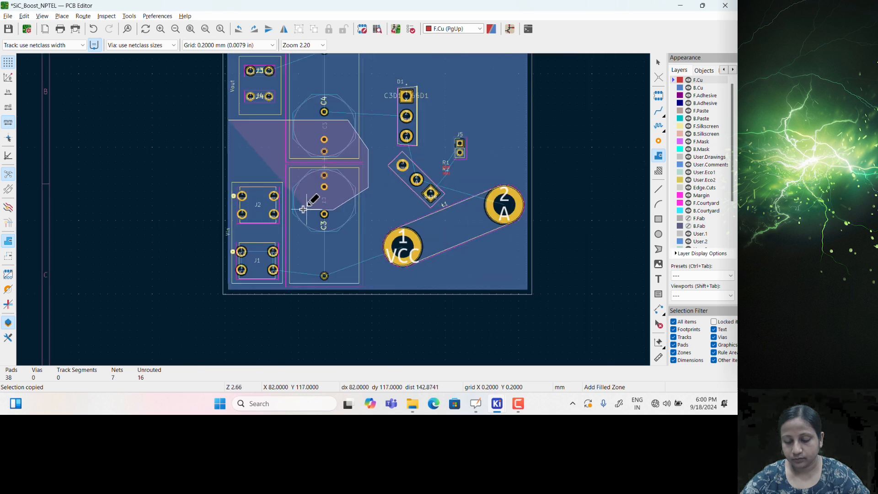
right_click(229, 209)
click(259, 230)
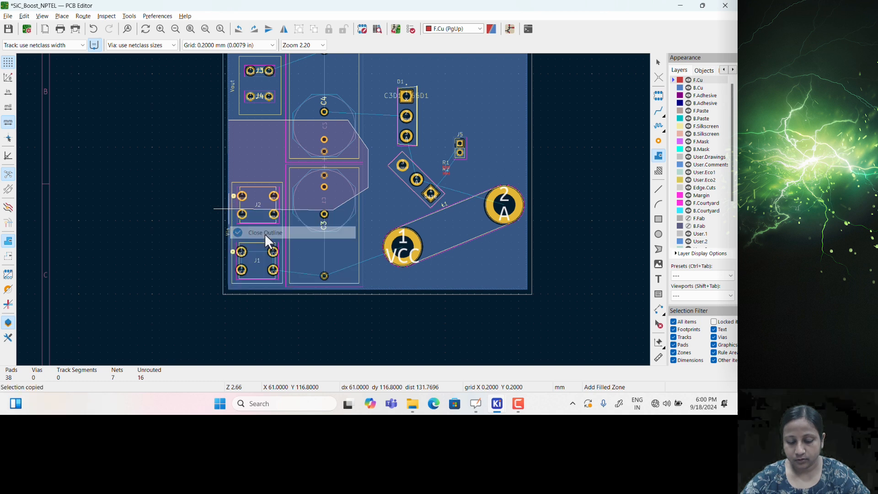
scroll(234, 177, up, 5)
key(Escape)
Raise both lower corners of the GNDREF zone
middle_drag(444, 248, 357, 177)
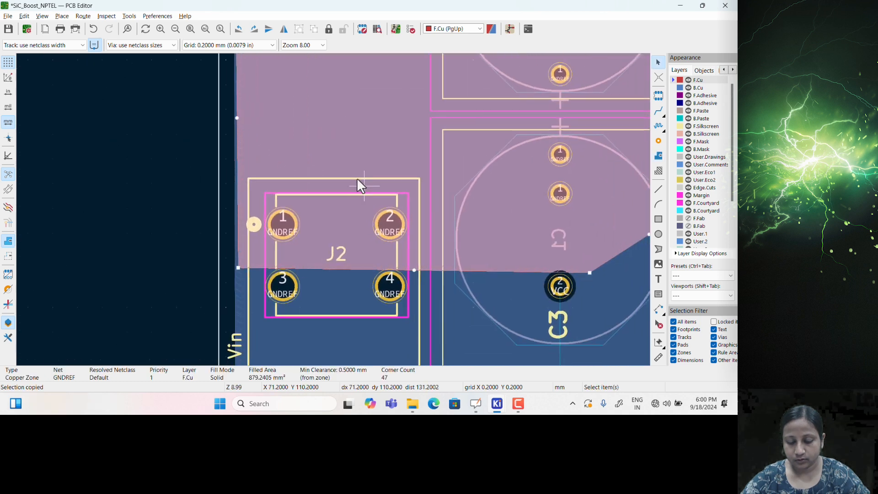
key(Escape)
scroll(369, 193, down, 3)
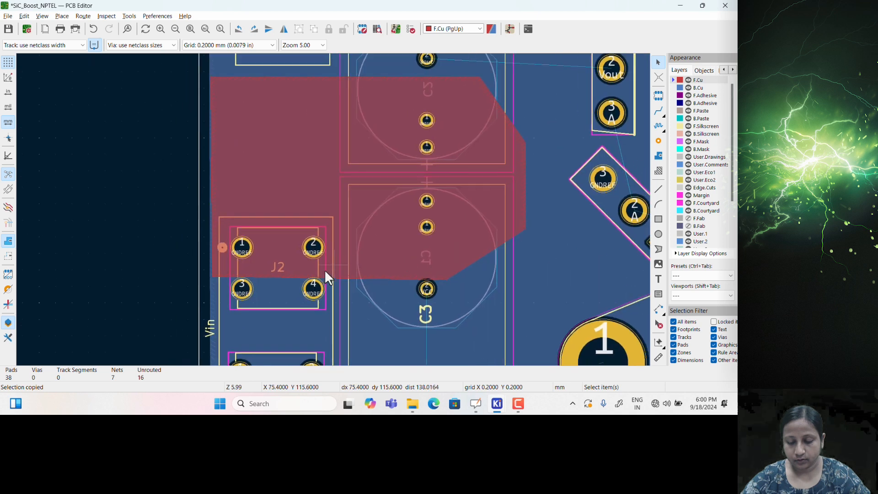
click(279, 270)
click(401, 256)
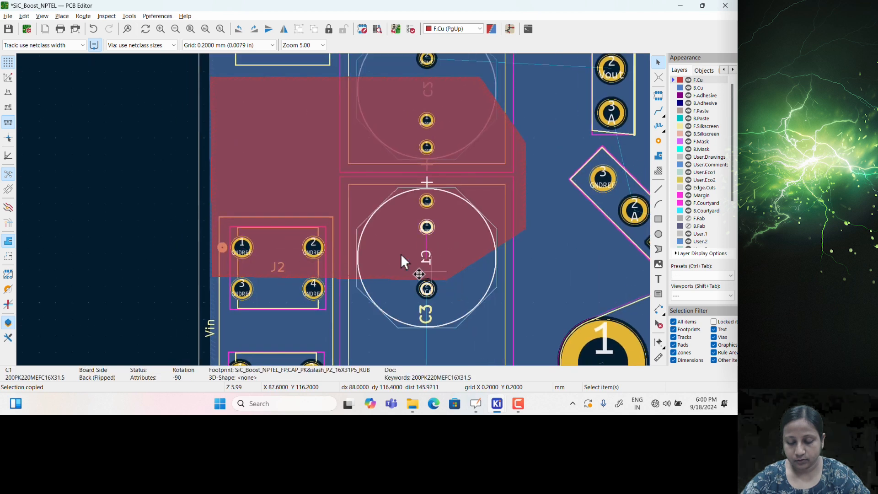
click(337, 192)
drag(446, 278, 446, 265)
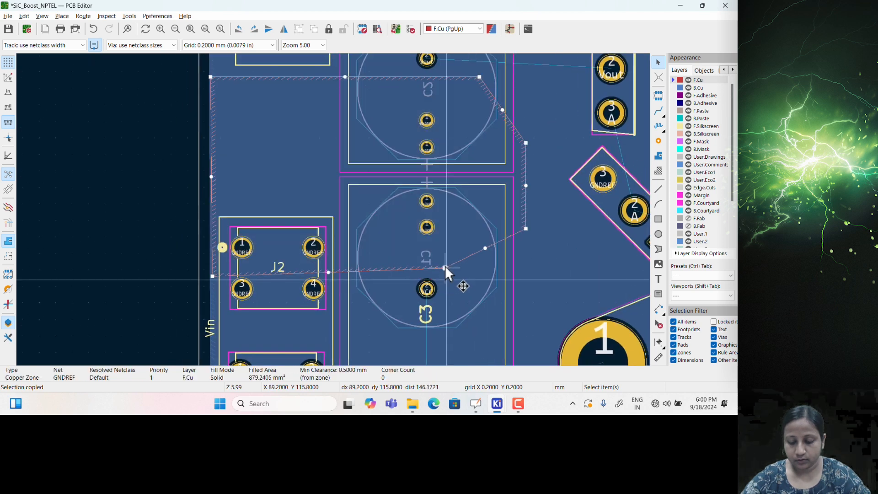
drag(212, 277, 210, 265)
Stretch the J1/J2 silkscreen outline upward and move J2 up inside it
scroll(373, 189, down, 3)
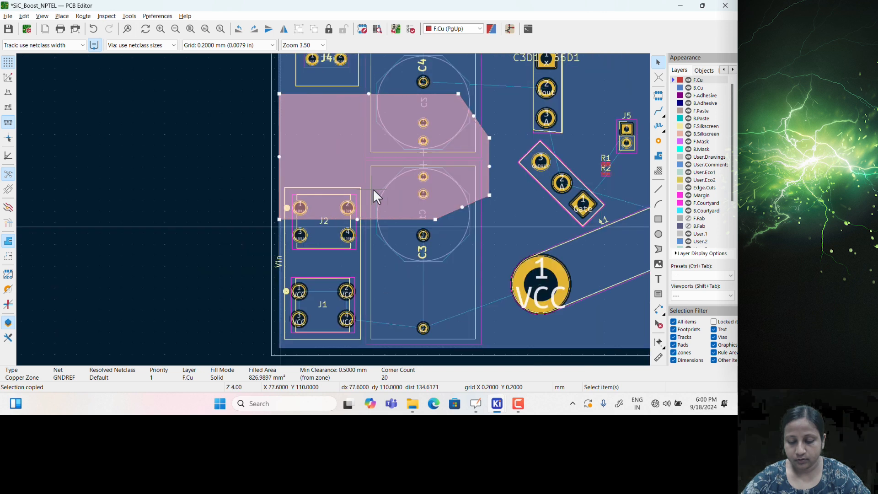
click(356, 180)
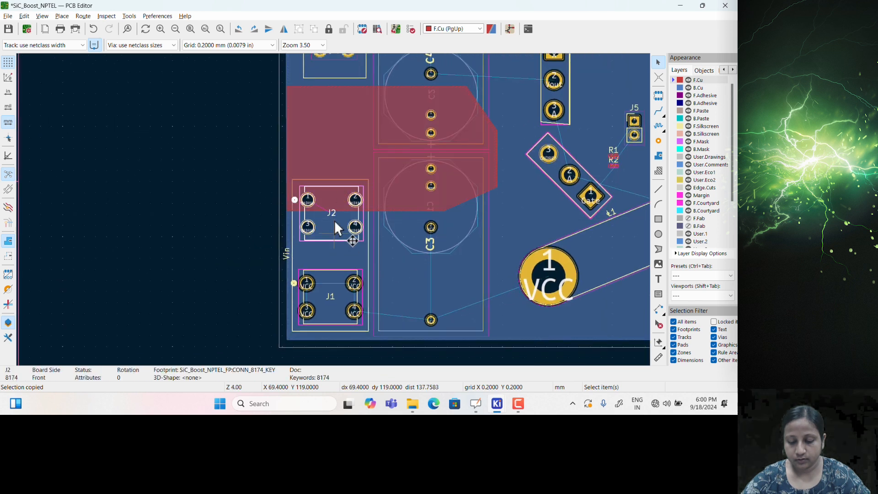
drag(330, 180, 331, 129)
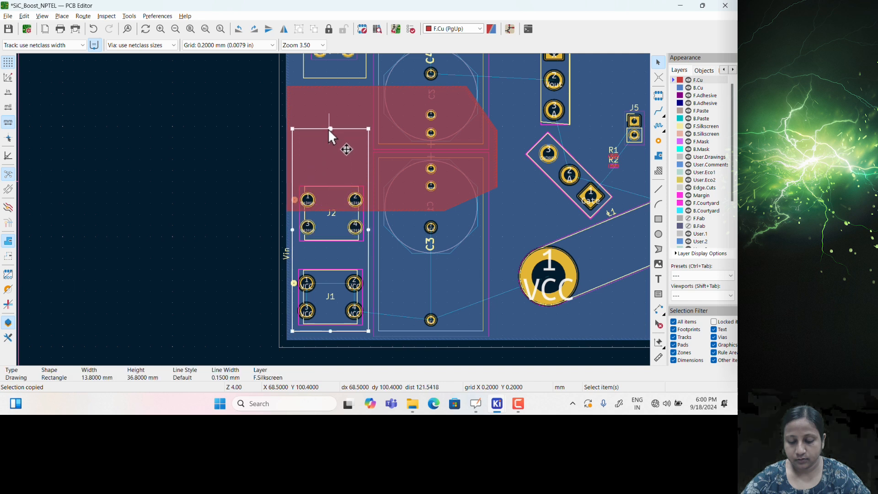
drag(332, 192, 353, 163)
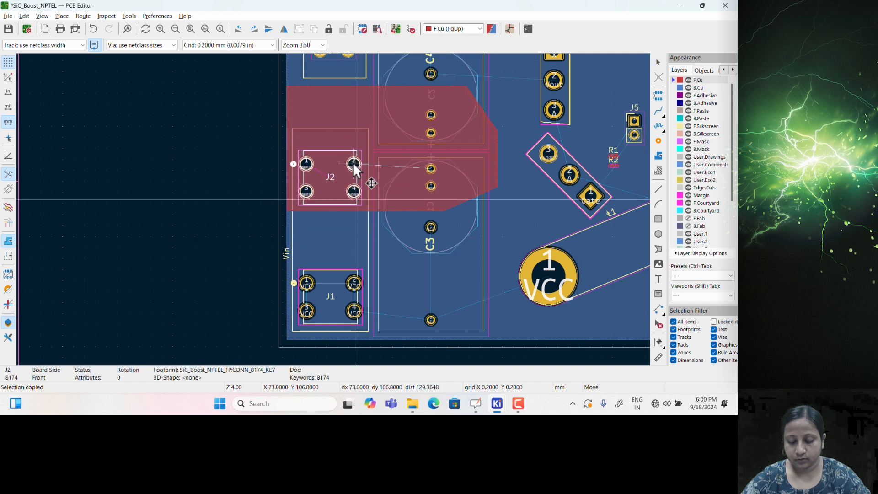
click(208, 167)
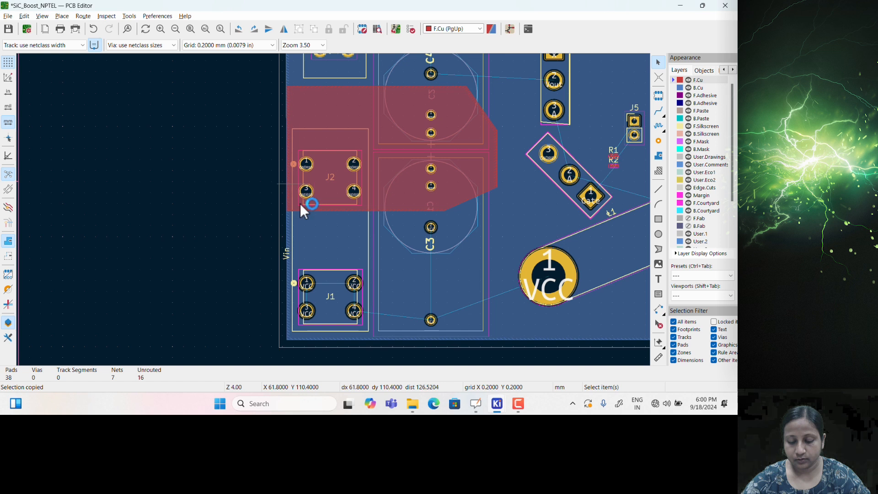
Raise the zone's right-side corner so it refills to 826.9897 mm²
middle_drag(316, 271, 312, 254)
click(330, 257)
click(188, 224)
scroll(231, 194, down, 1)
middle_drag(461, 166, 365, 219)
scroll(407, 212, up, 1)
click(334, 219)
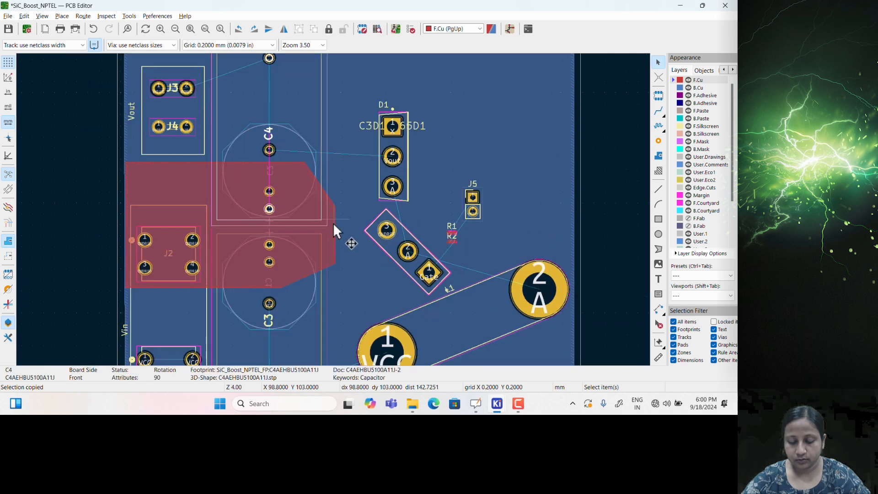
drag(335, 204, 337, 192)
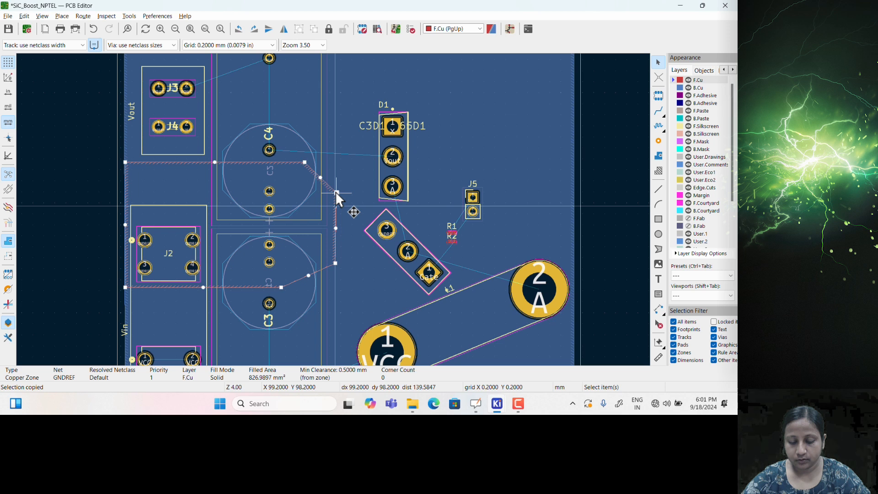
click(71, 226)
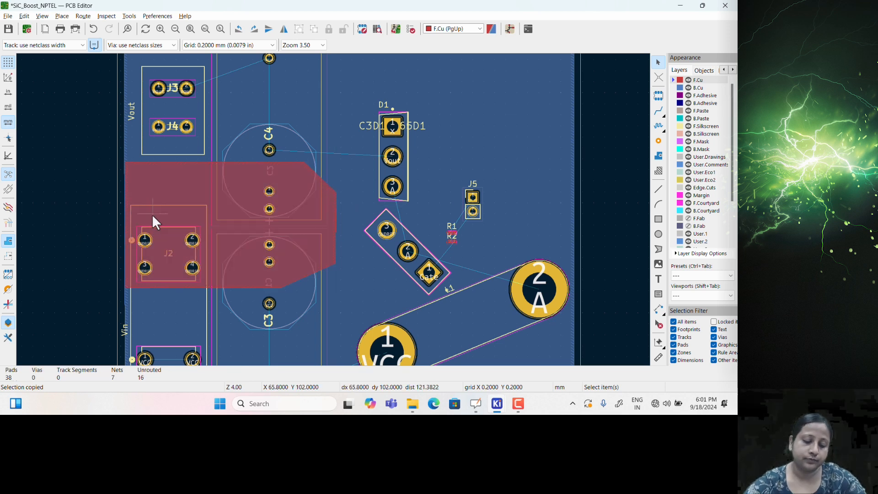
scroll(153, 213, down, 1)
middle_drag(462, 188, 367, 197)
scroll(326, 206, up, 3)
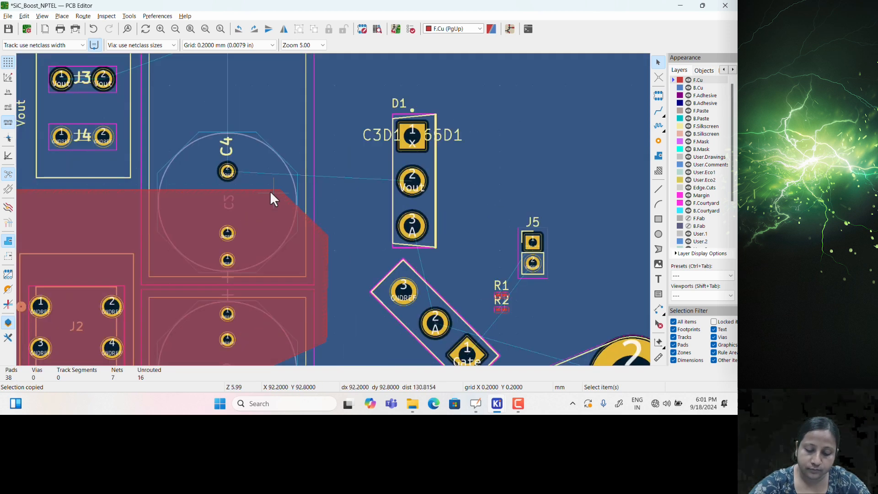
Move R1 up-left, clear of R2's label, and shift R2 right and down
middle_drag(270, 191, 282, 229)
scroll(343, 206, down, 4)
scroll(376, 260, up, 4)
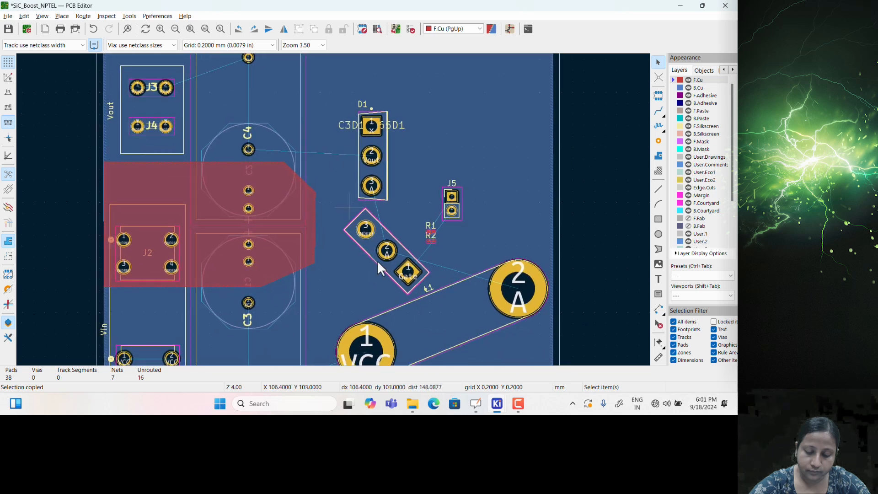
scroll(366, 210, down, 3)
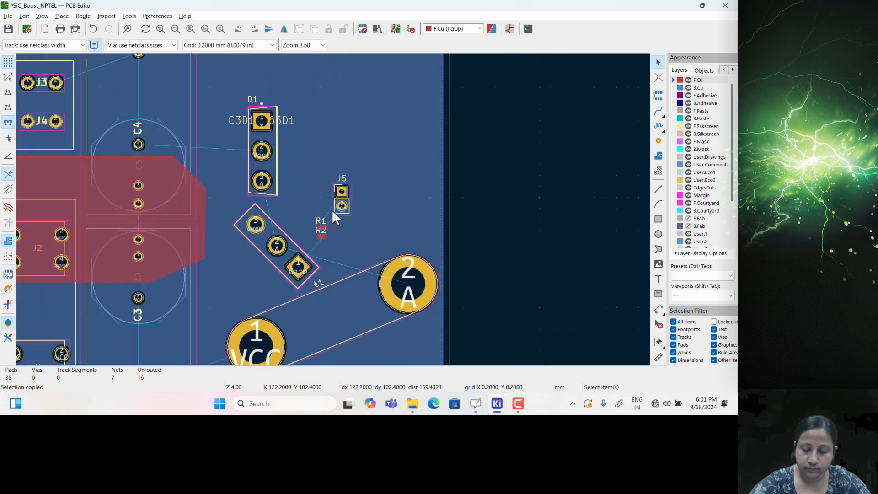
scroll(333, 209, up, 5)
drag(389, 215, 378, 193)
scroll(333, 208, up, 6)
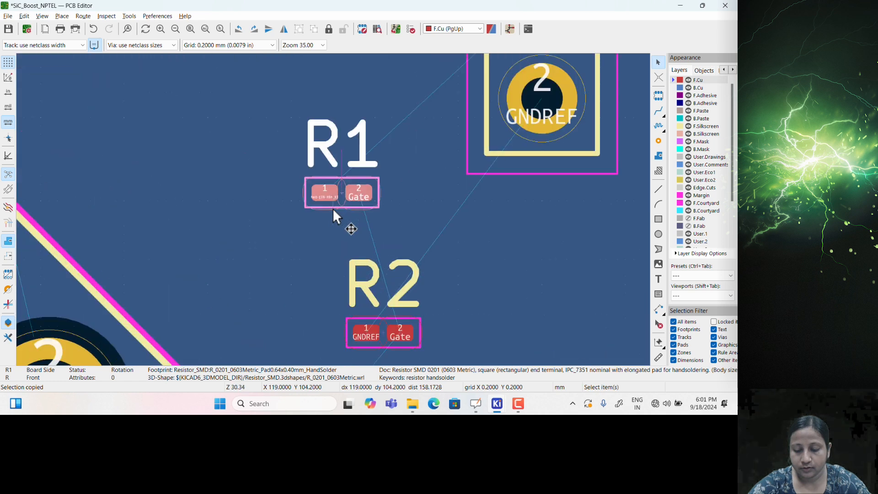
scroll(331, 207, down, 6)
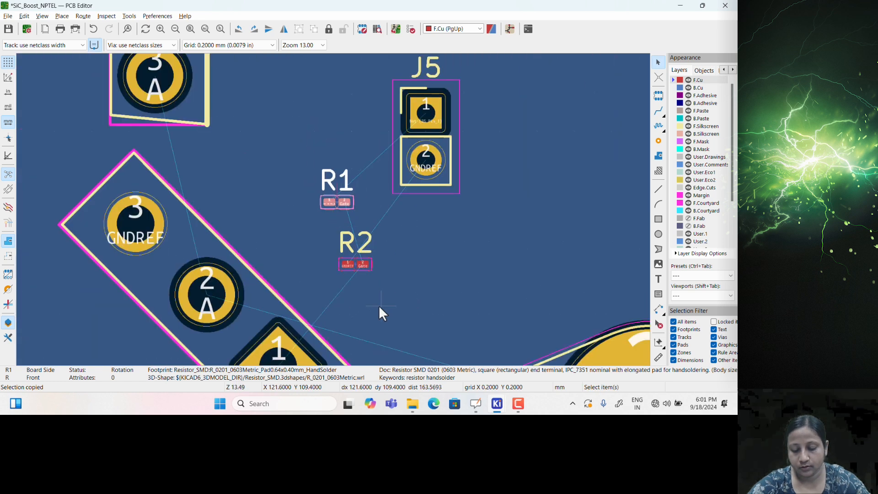
scroll(341, 214, up, 6)
drag(359, 207, 376, 229)
scroll(352, 226, down, 4)
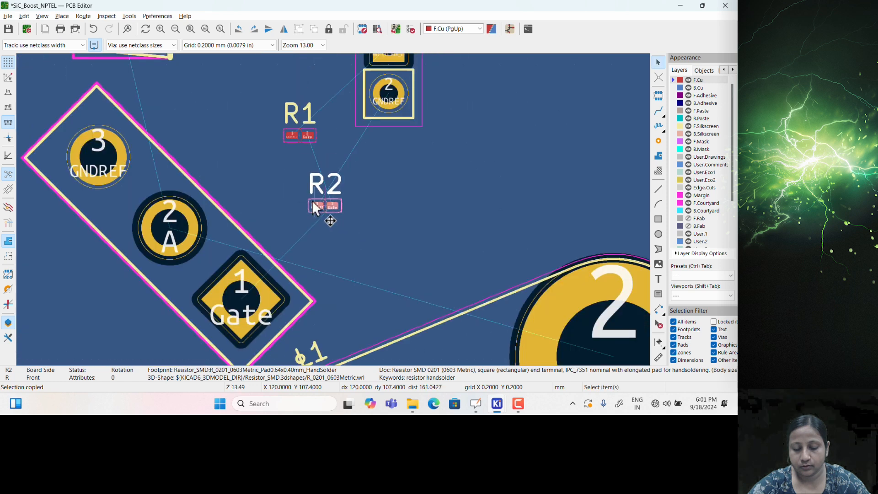
scroll(329, 214, up, 2)
Rotate R1 to 135° in its footprint properties
click(298, 114)
double_click(202, 226)
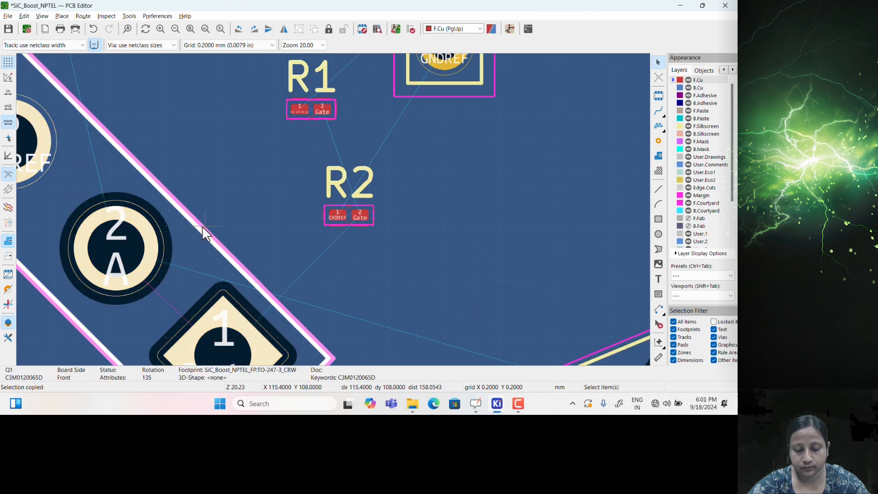
click(345, 352)
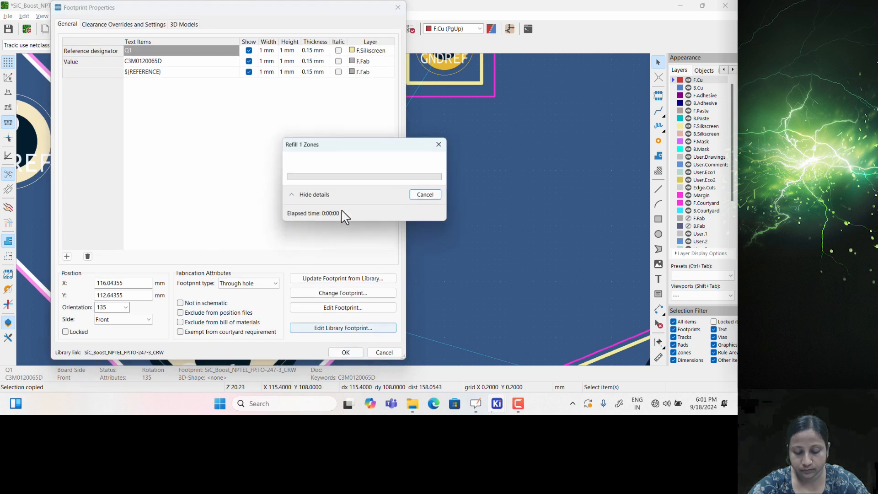
double_click(309, 116)
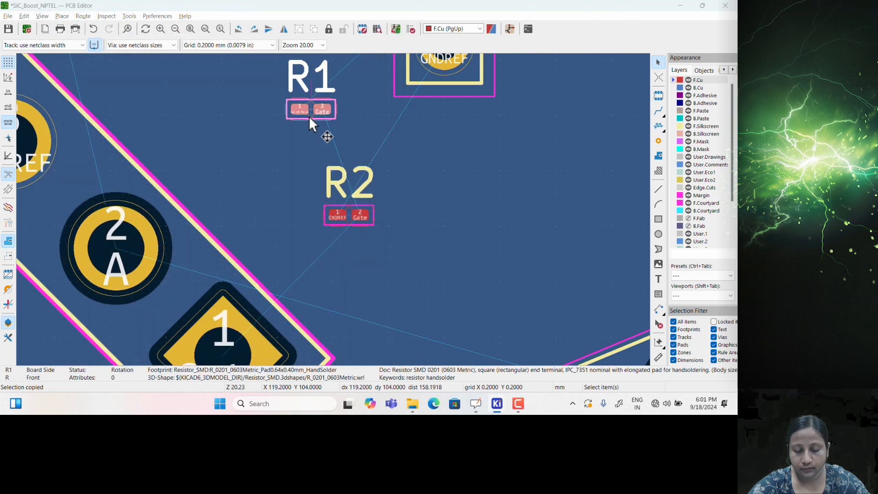
click(115, 307)
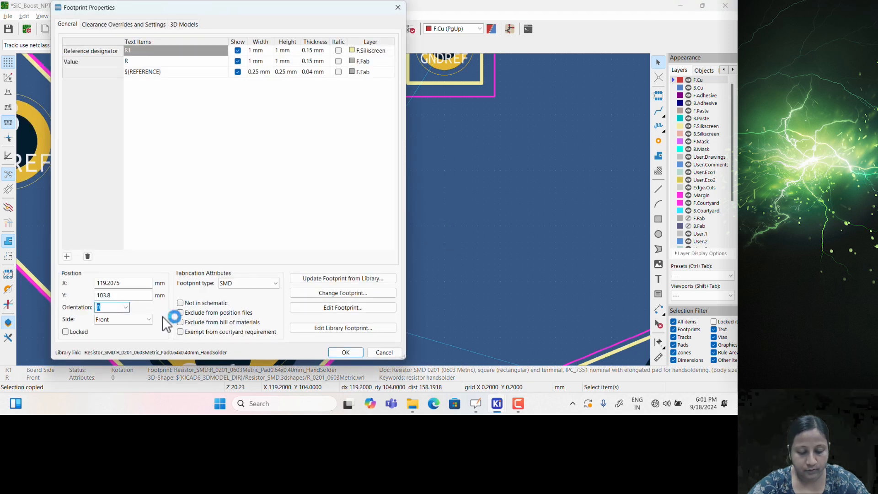
click(348, 353)
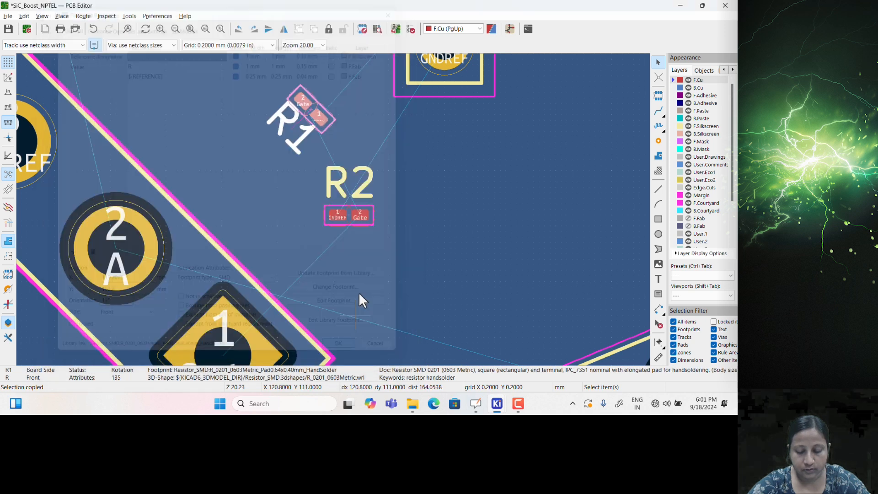
Centre the view on R1 between J5 and R2 and pick Route Single Track
scroll(333, 212, down, 1)
scroll(290, 133, up, 1)
middle_drag(327, 294, 300, 286)
scroll(400, 232, down, 1)
middle_drag(350, 224, 307, 316)
scroll(325, 194, up, 1)
scroll(335, 214, up, 2)
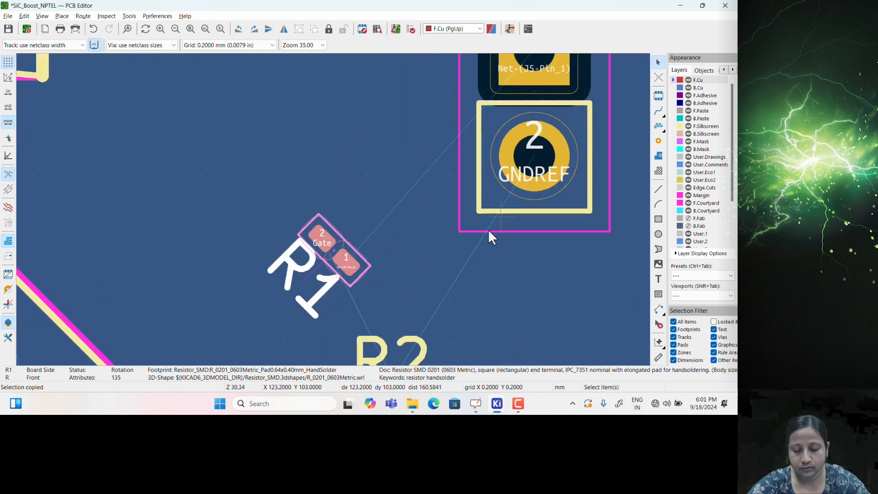
middle_drag(484, 213, 471, 233)
scroll(472, 233, down, 1)
scroll(314, 234, down, 2)
scroll(338, 270, up, 1)
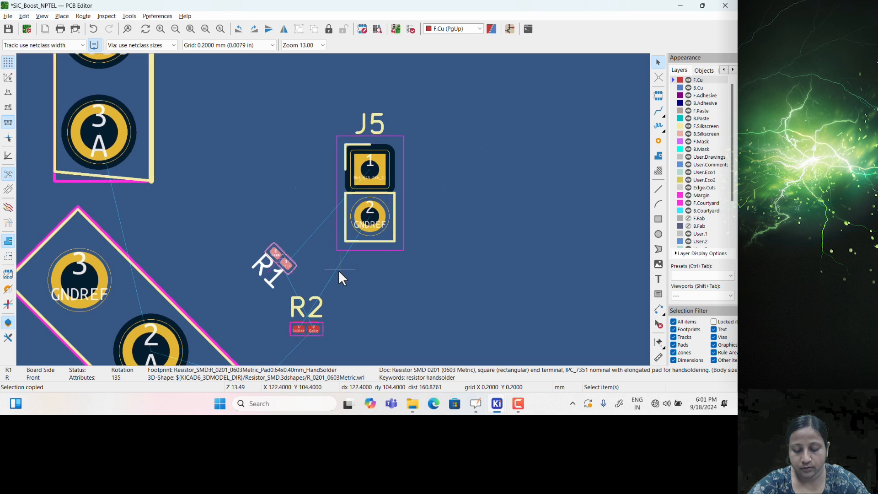
scroll(359, 185, up, 1)
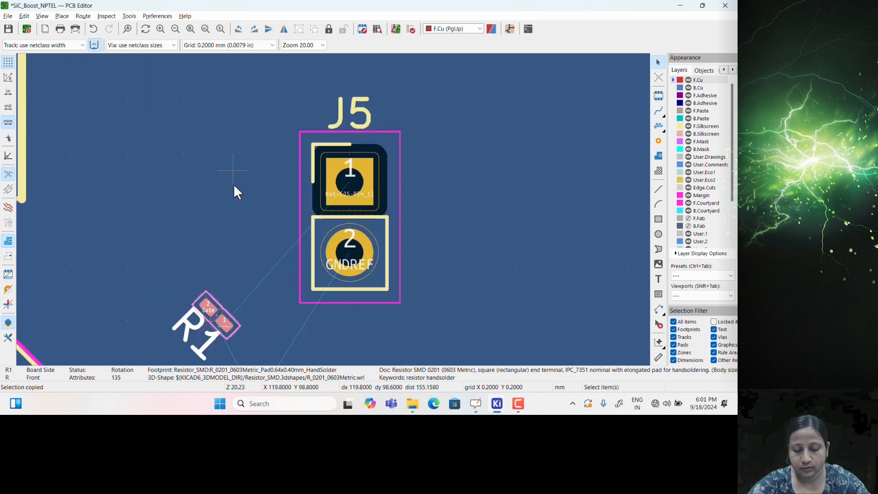
middle_drag(359, 287, 424, 223)
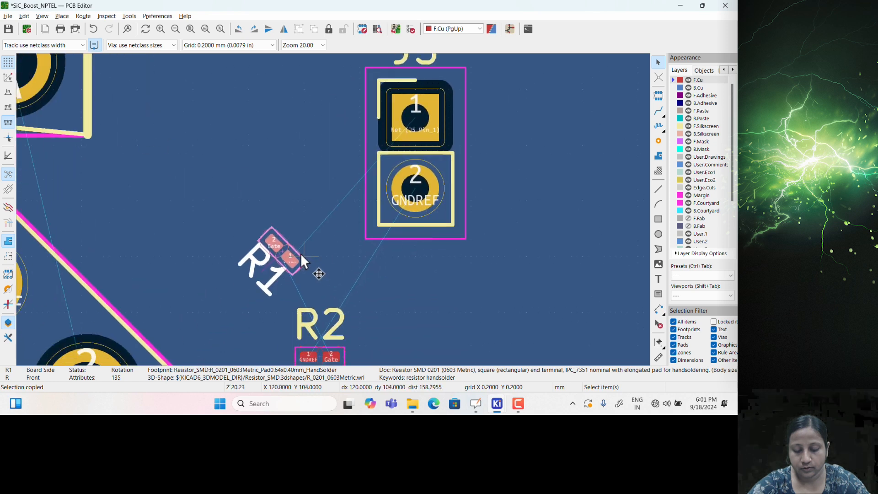
scroll(301, 254, up, 2)
scroll(330, 211, down, 1)
middle_drag(334, 204, 304, 247)
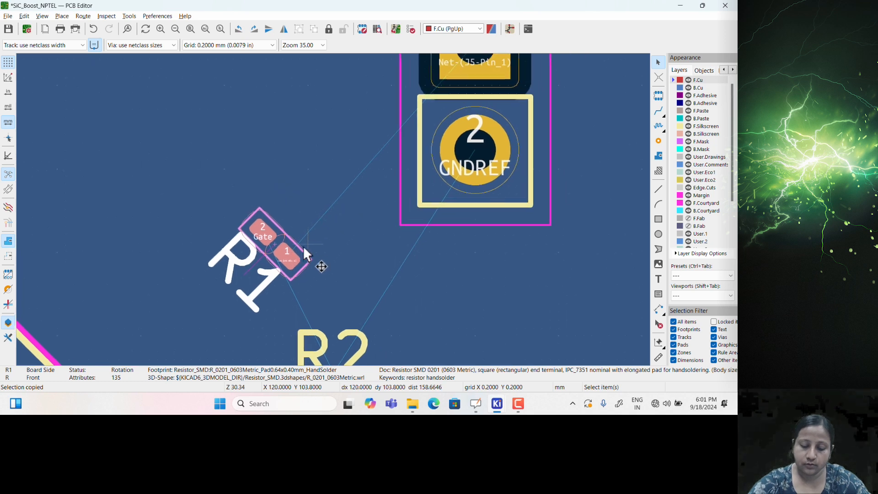
click(658, 111)
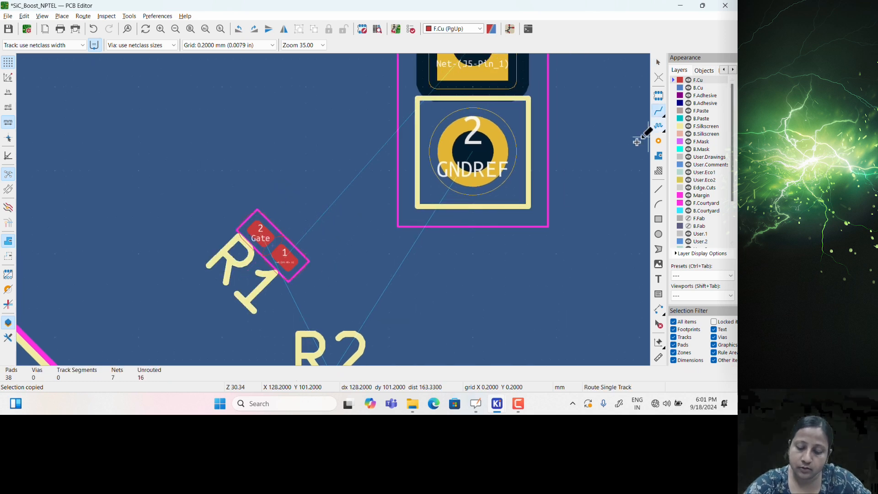
Route a track from R1 pad 1 up to J5 pad 1
click(277, 254)
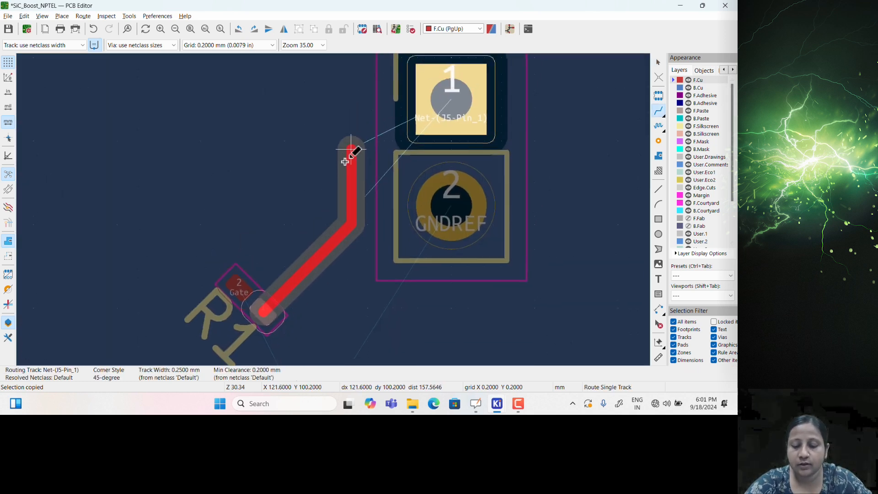
middle_drag(345, 162, 335, 194)
click(332, 147)
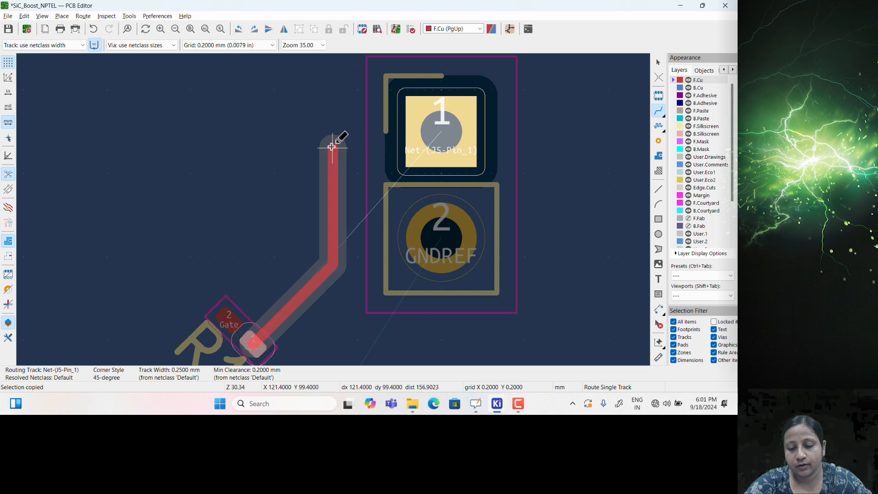
click(424, 133)
middle_drag(403, 196, 439, 104)
middle_drag(389, 235, 511, 148)
scroll(128, 335, down, 1)
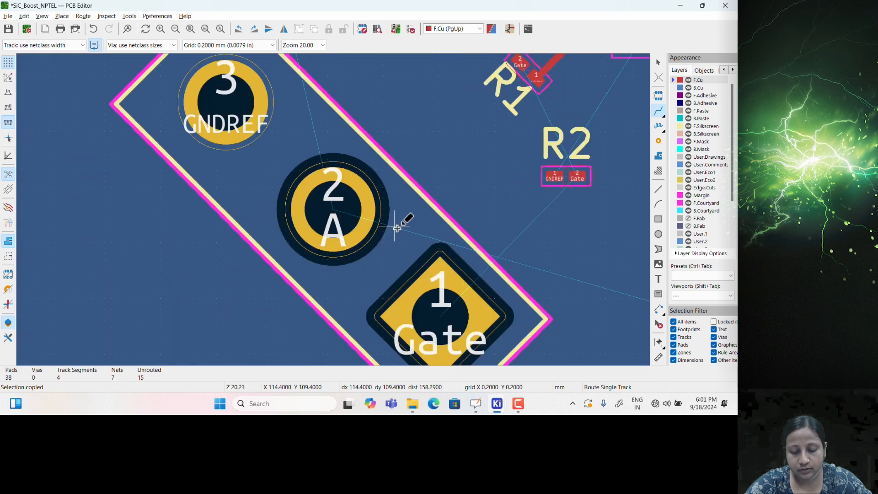
middle_drag(397, 228, 413, 257)
Route a Gate track from the transistor's Gate pin to R1's Gate pad
key(Escape)
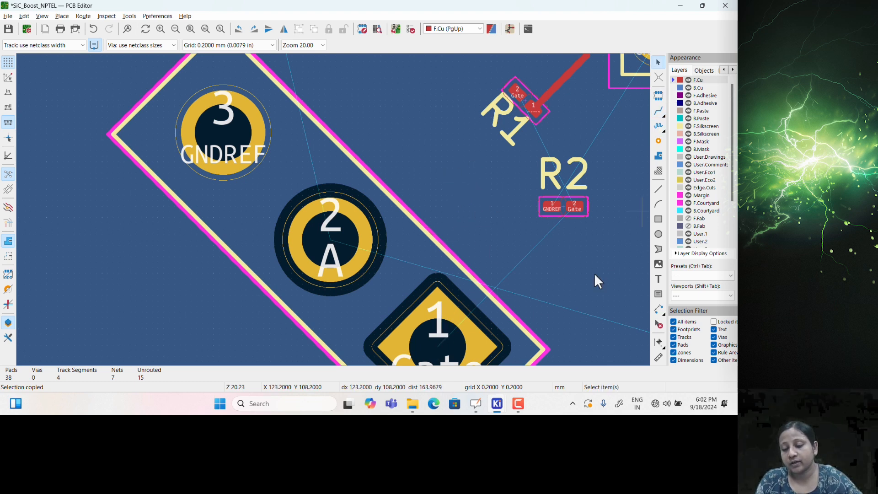
click(659, 112)
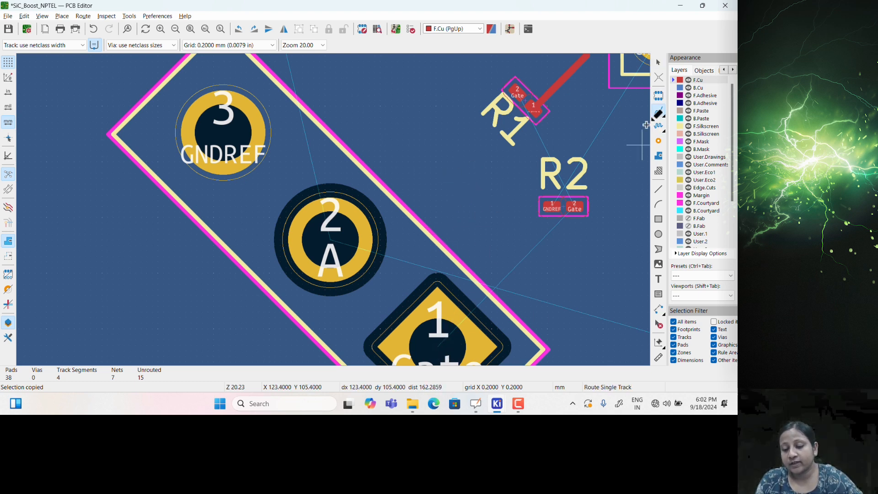
click(448, 339)
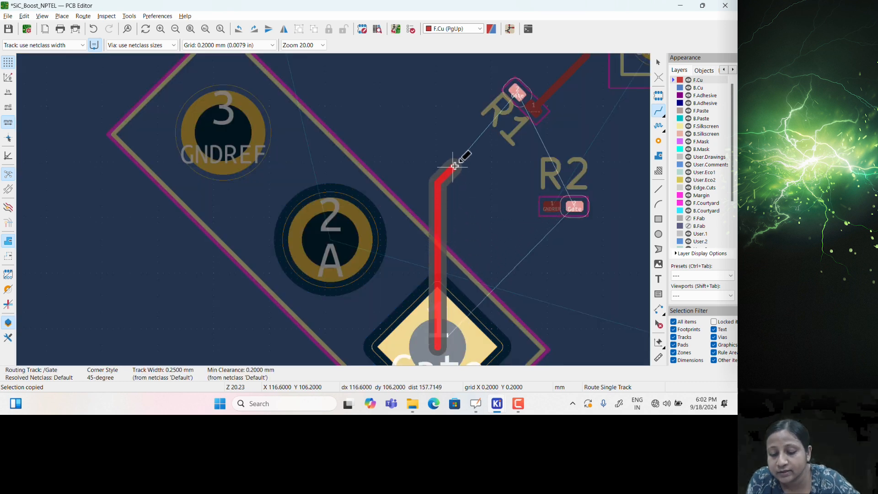
click(515, 93)
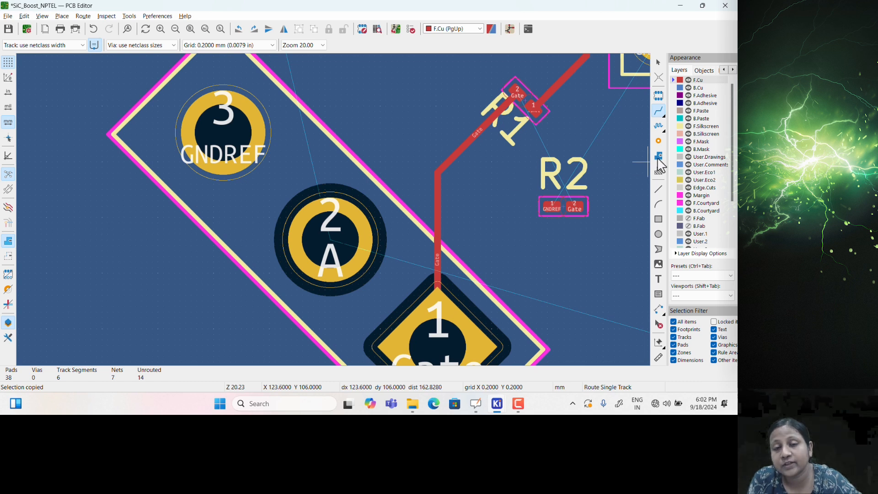
scroll(598, 172, down, 3)
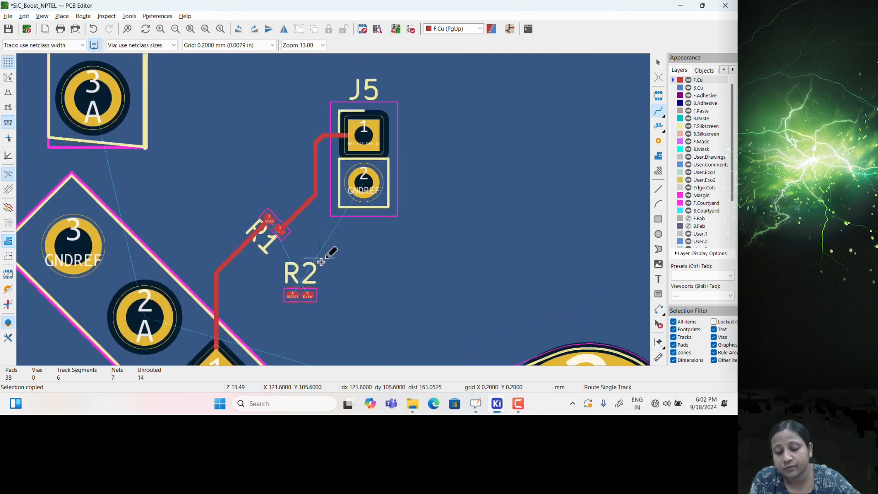
scroll(316, 258, up, 4)
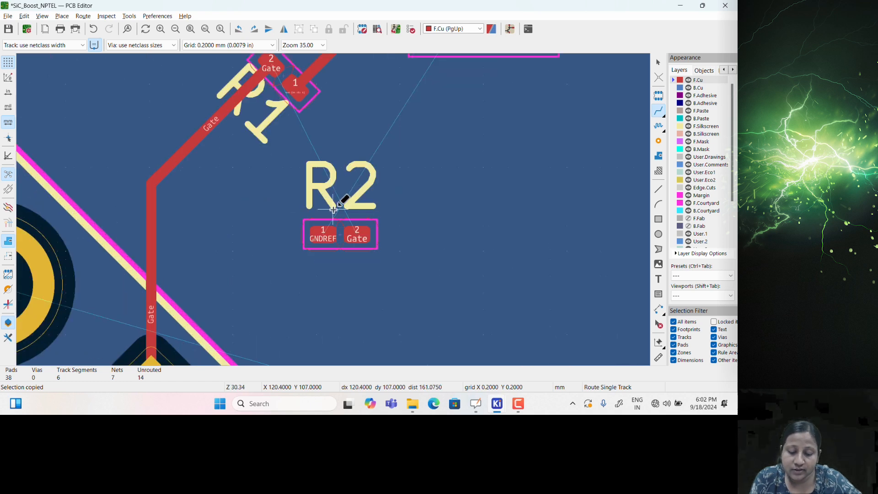
middle_drag(334, 173, 318, 278)
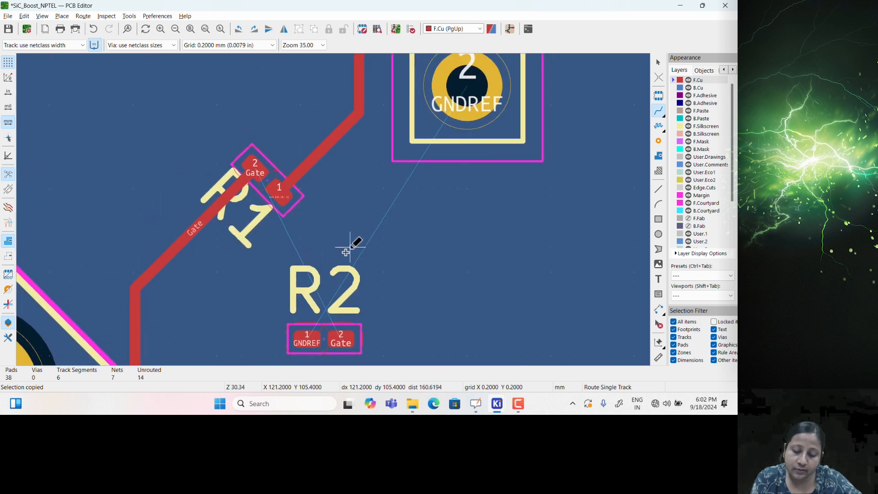
Rotate R2 twice by 90° and inspect its GNDREF pad properties
key(Escape)
key(r)
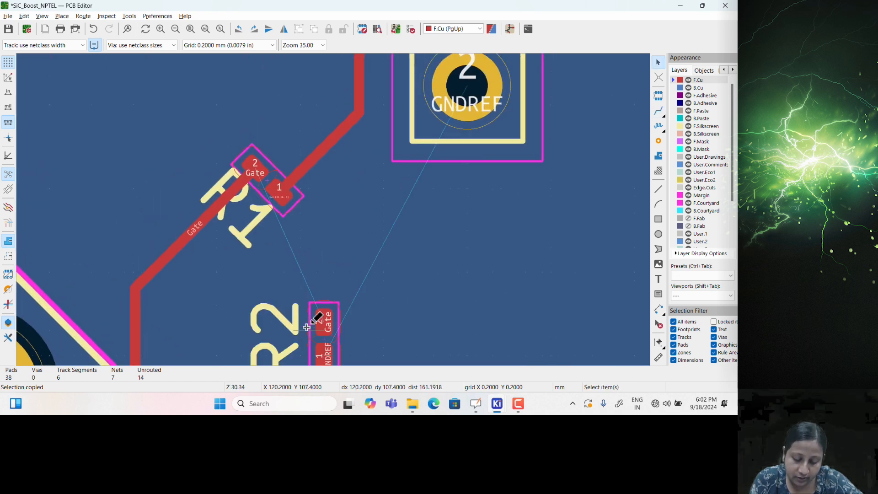
key(r)
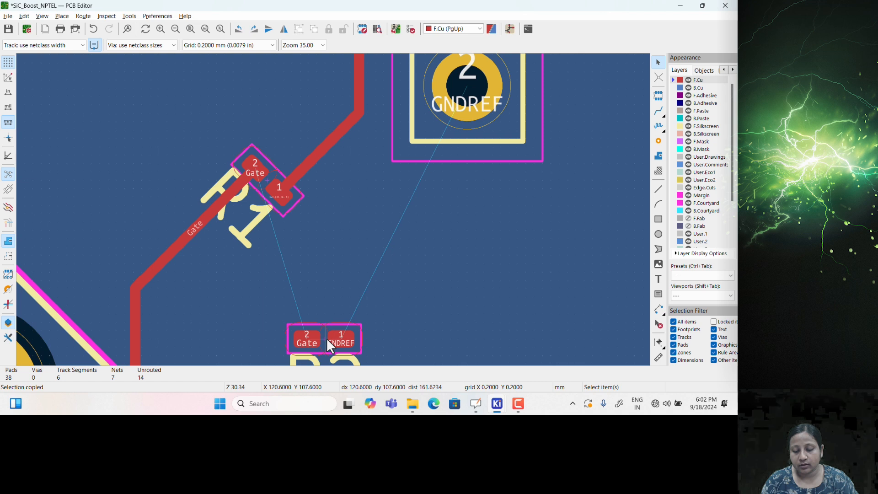
click(341, 339)
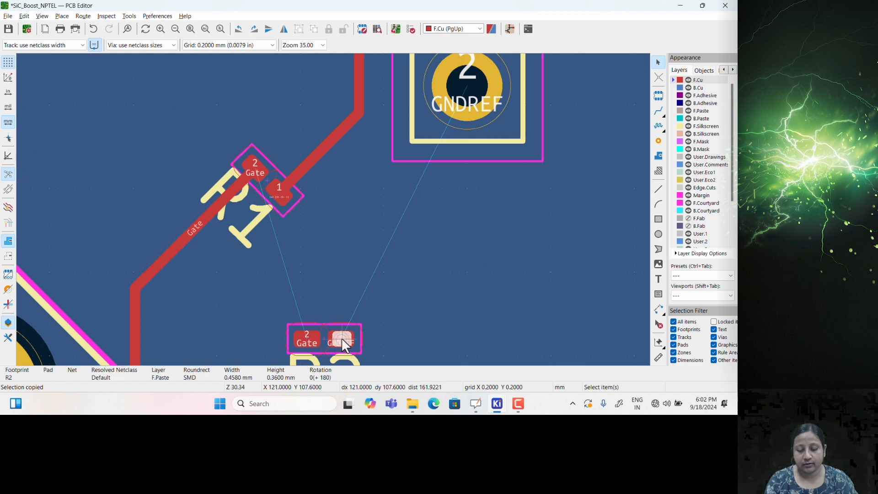
double_click(341, 338)
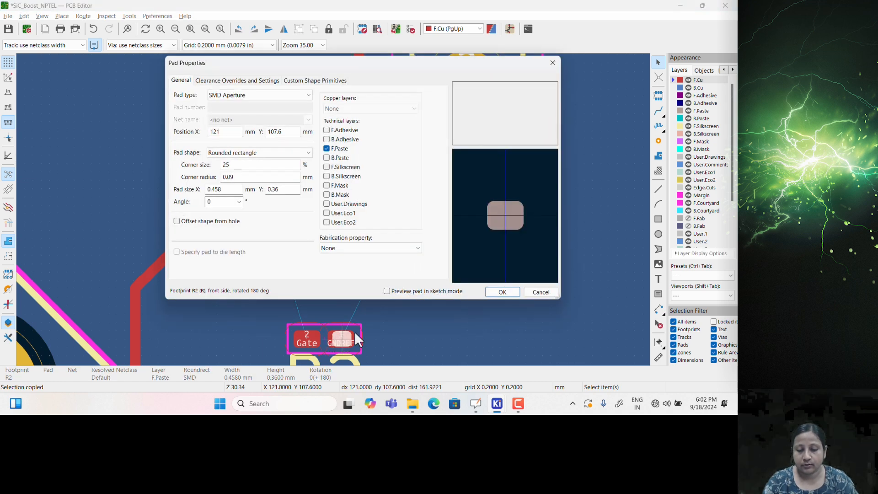
click(553, 63)
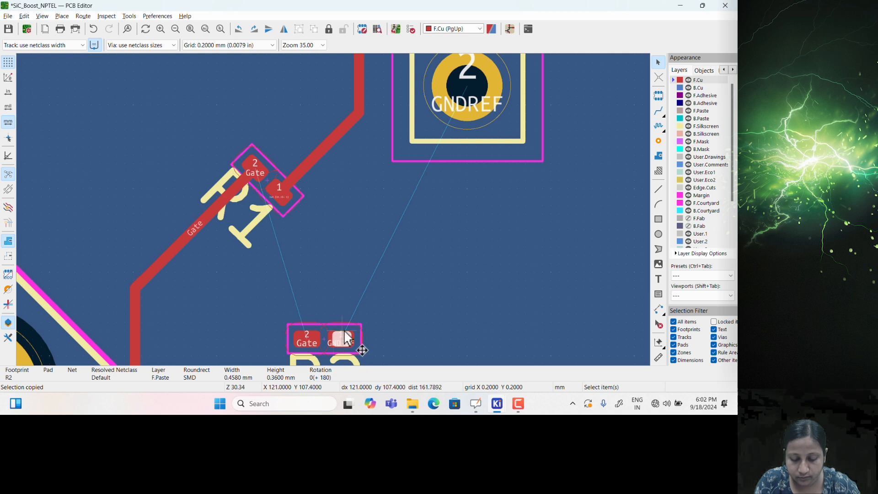
click(396, 323)
Move R2 up toward R1 and set its orientation to 45°
click(351, 325)
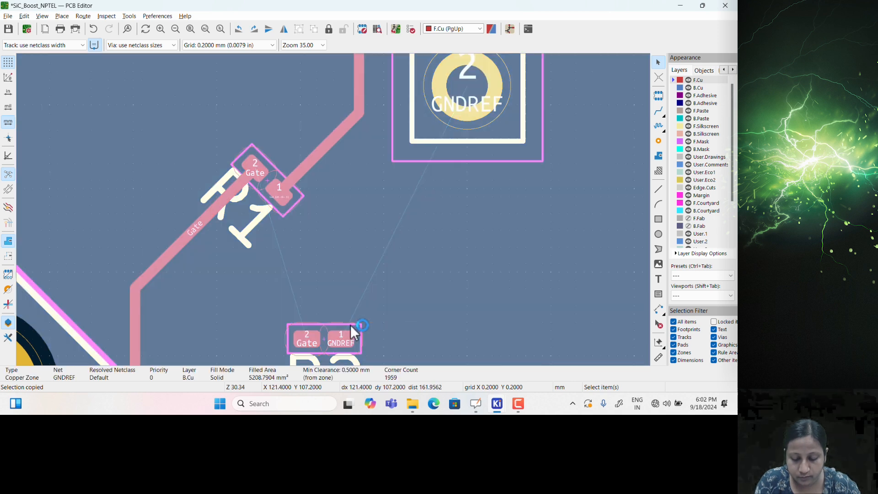
click(350, 325)
scroll(332, 340, up, 2)
scroll(334, 210, down, 3)
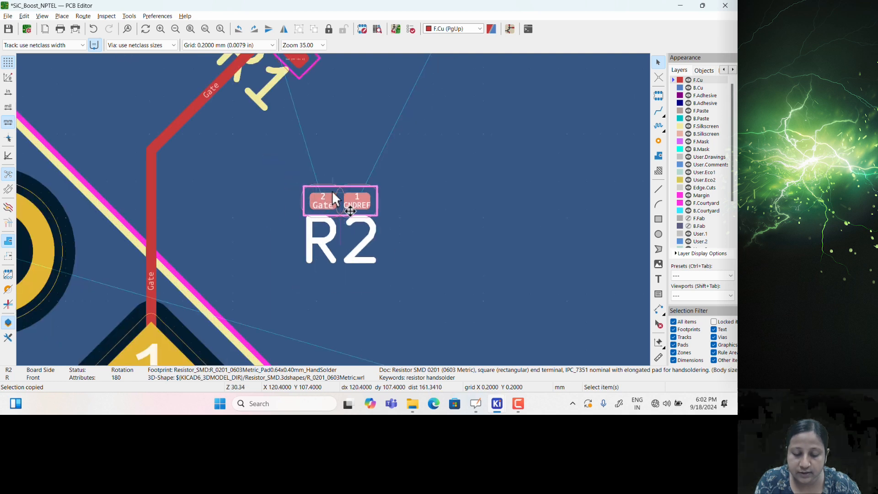
shift+scroll(335, 235, up, 3)
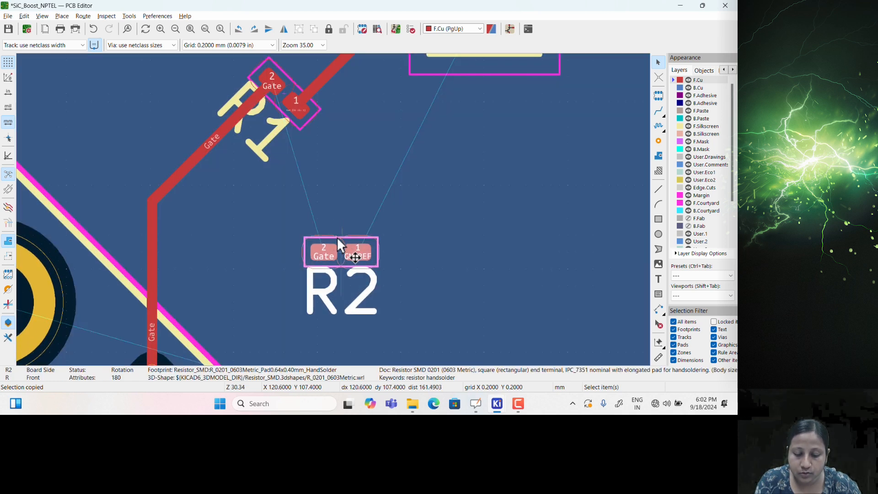
drag(338, 235, 336, 169)
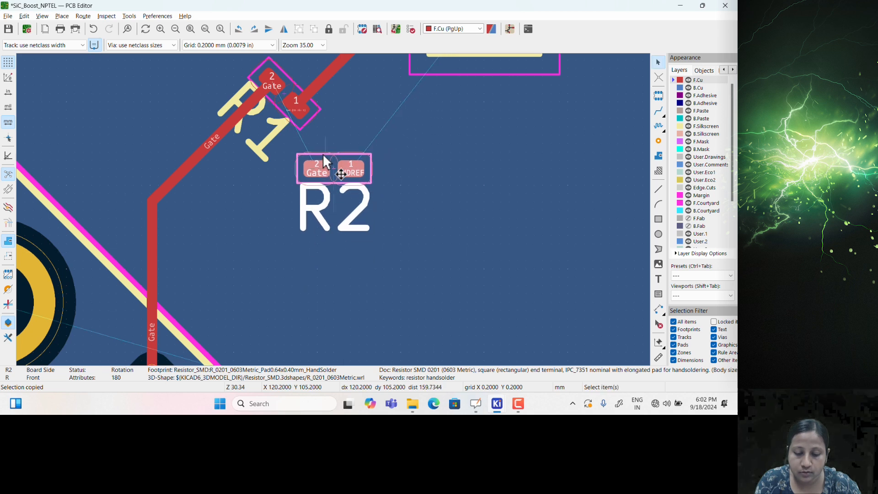
double_click(334, 155)
click(108, 308)
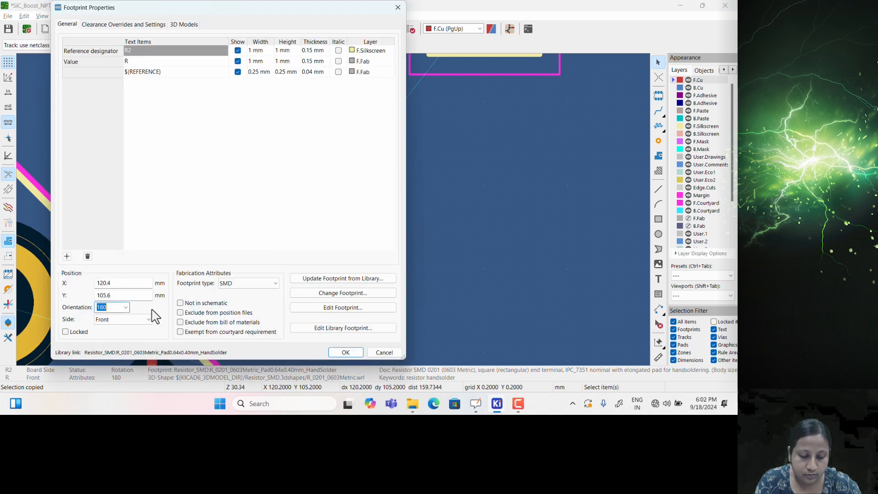
click(340, 354)
Move R2 down-left beside the Gate track and place its R2 label beneath it
scroll(326, 280, up, 3)
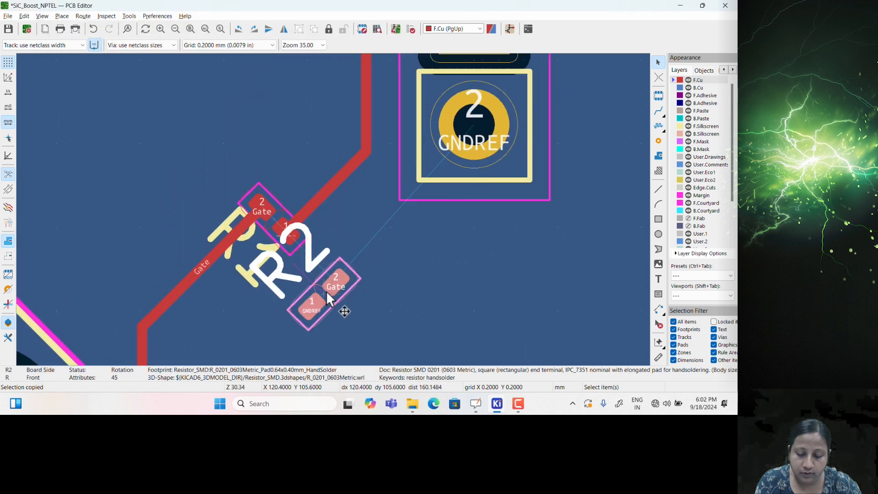
scroll(319, 281, up, 1)
scroll(348, 221, down, 1)
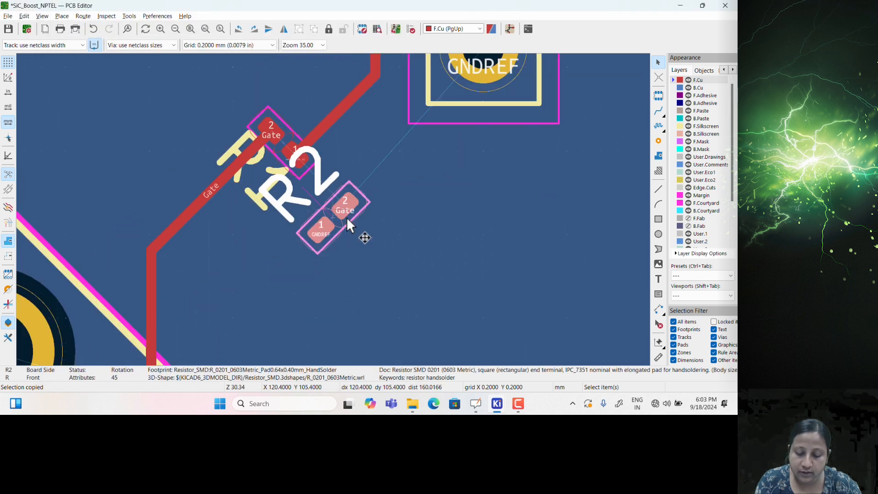
middle_drag(326, 204, 347, 207)
drag(348, 214, 290, 300)
click(244, 242)
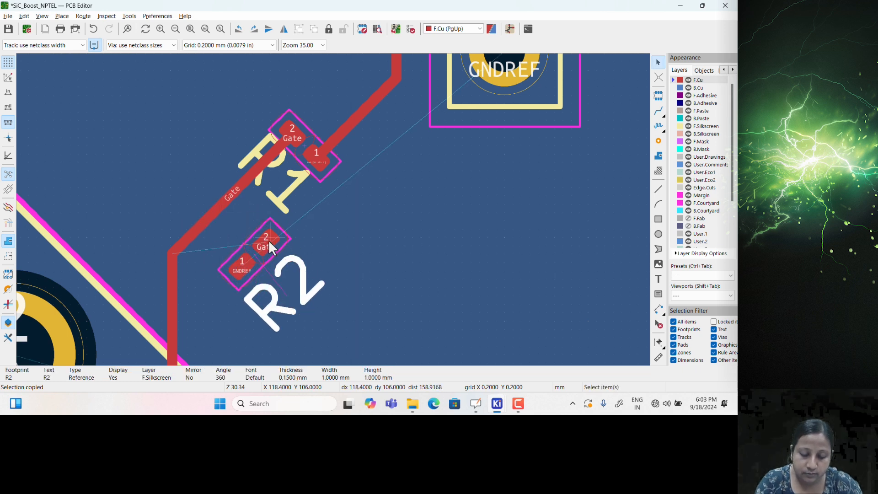
Route a short track from R2's Gate pad onto the Gate track
click(268, 240)
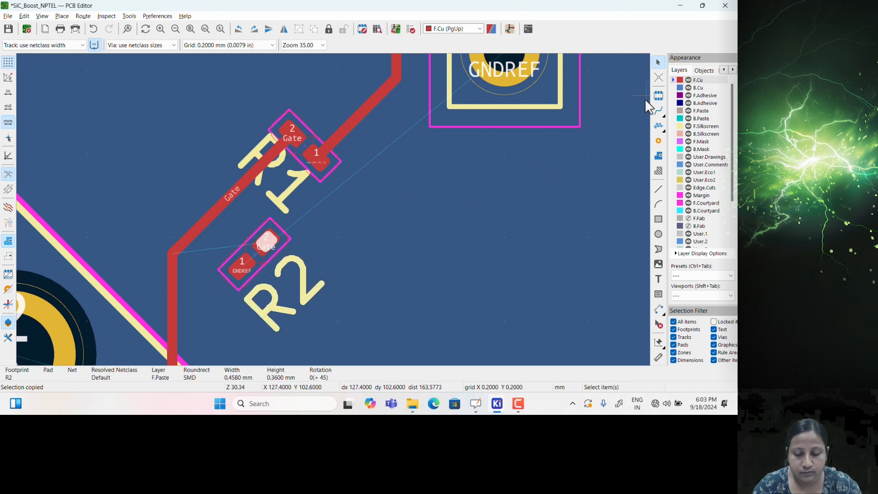
click(659, 112)
click(269, 239)
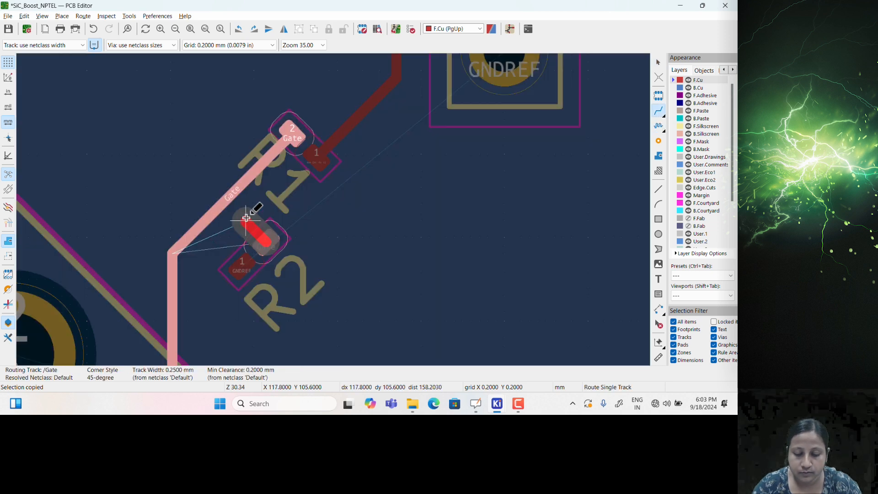
click(228, 207)
key(Escape)
scroll(255, 242, up, 3)
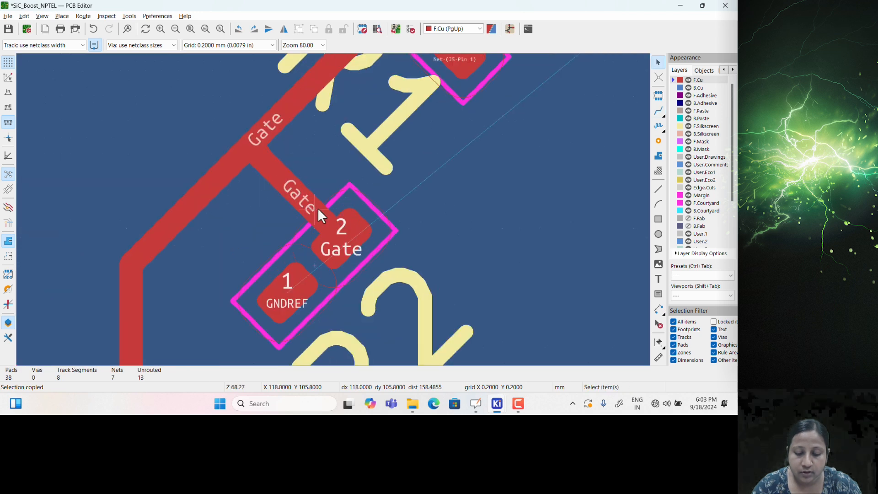
scroll(318, 212, down, 3)
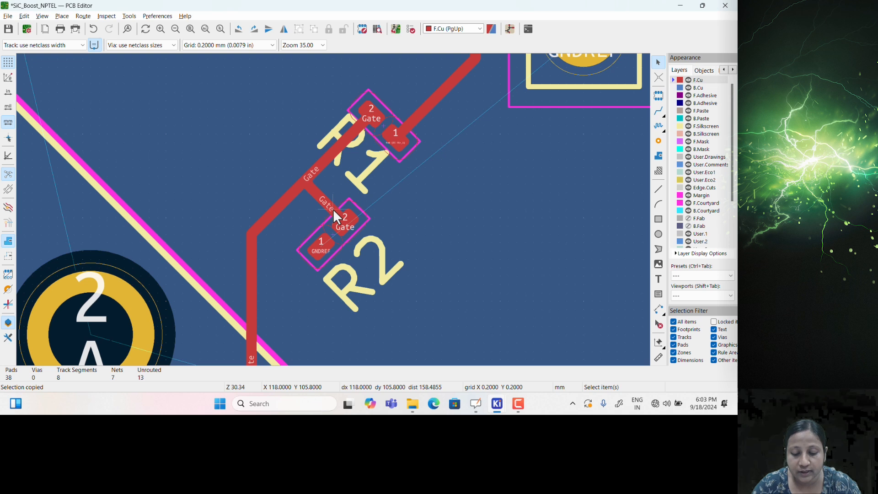
Place a GNDREF via beside R2 pad 1 and connect the pad to it with a track
click(658, 141)
click(283, 285)
key(Return)
key(Escape)
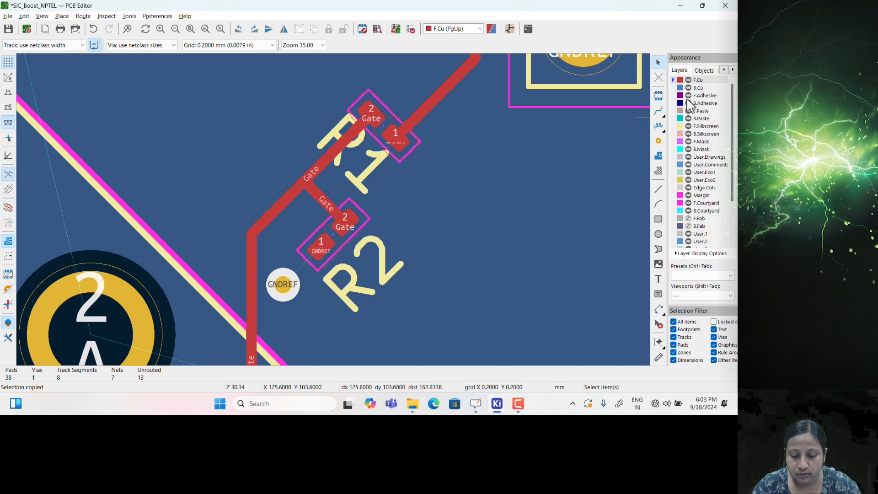
click(659, 111)
click(316, 252)
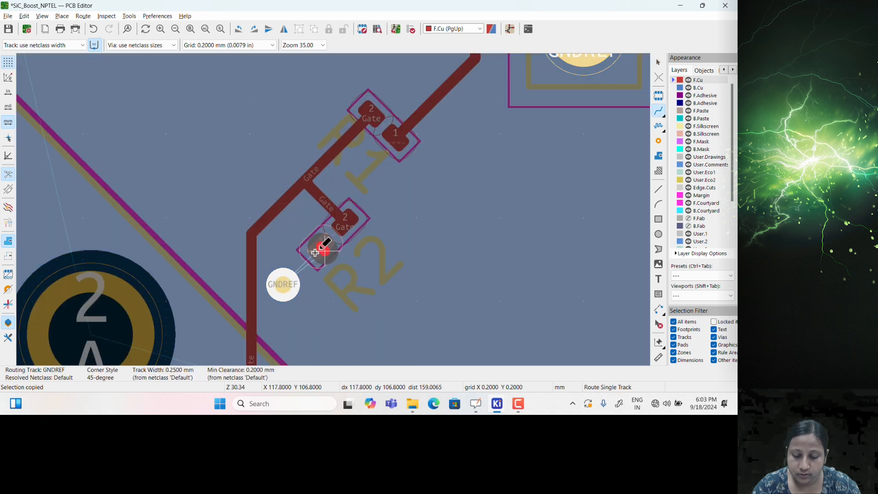
click(283, 284)
key(Escape)
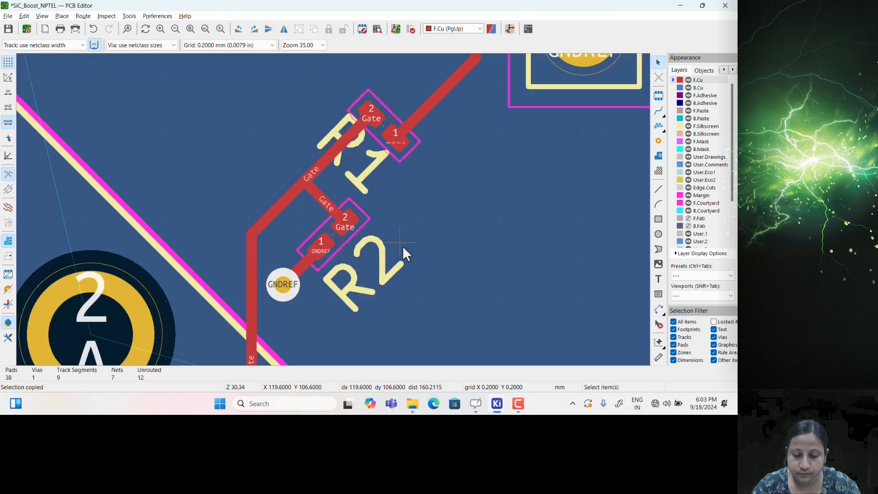
Zoom out and pan until the whole board outline is in view
scroll(404, 249, down, 2)
scroll(272, 236, down, 4)
scroll(407, 277, down, 4)
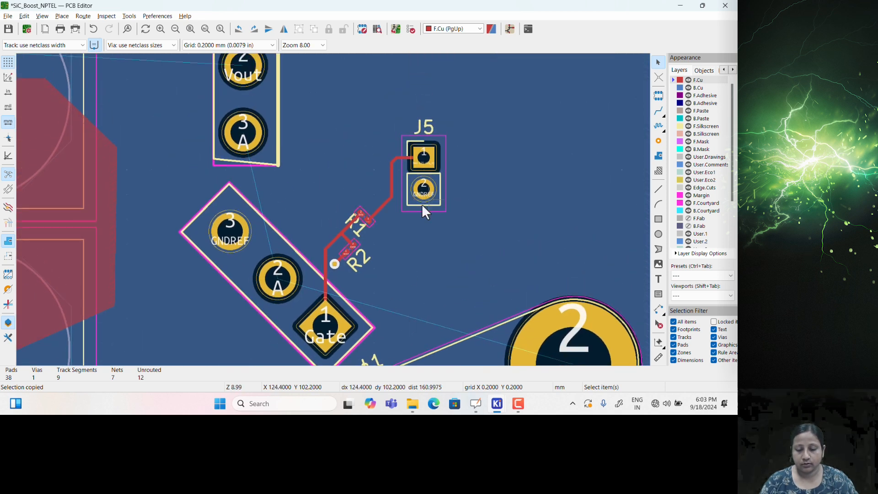
middle_drag(345, 199, 420, 255)
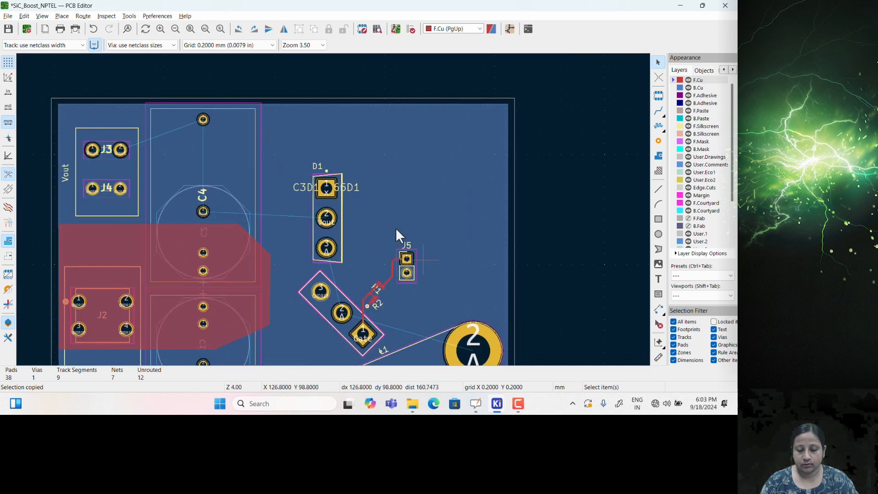
middle_drag(309, 210, 349, 203)
middle_drag(178, 171, 167, 176)
middle_drag(286, 220, 304, 227)
middle_drag(254, 173, 309, 176)
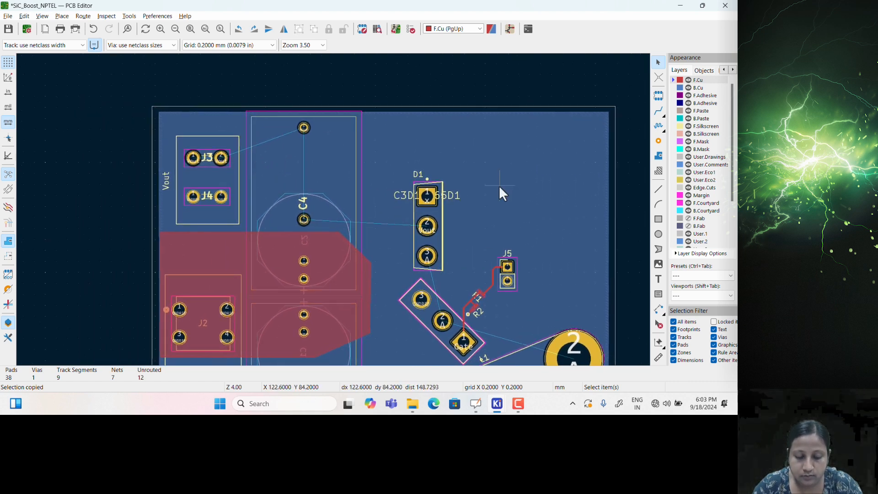
Start a filled /Vout zone on F.Cu at the top-left board corner, with corners toward D1
click(657, 157)
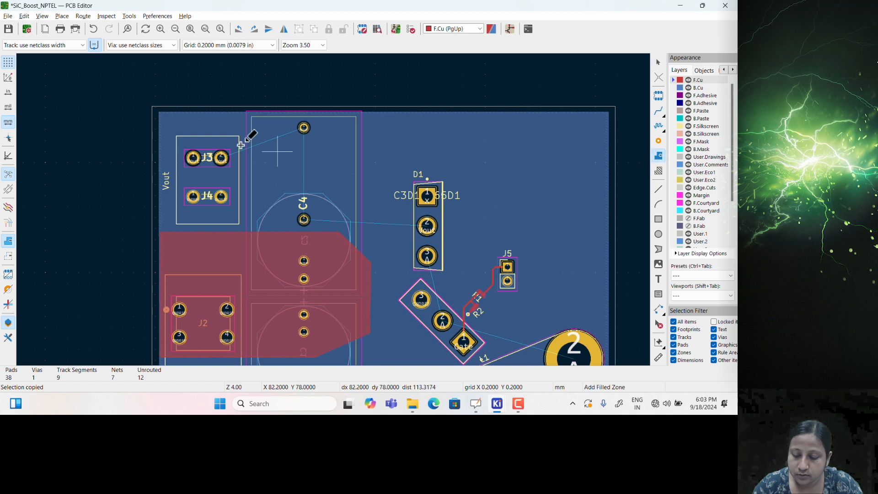
click(159, 114)
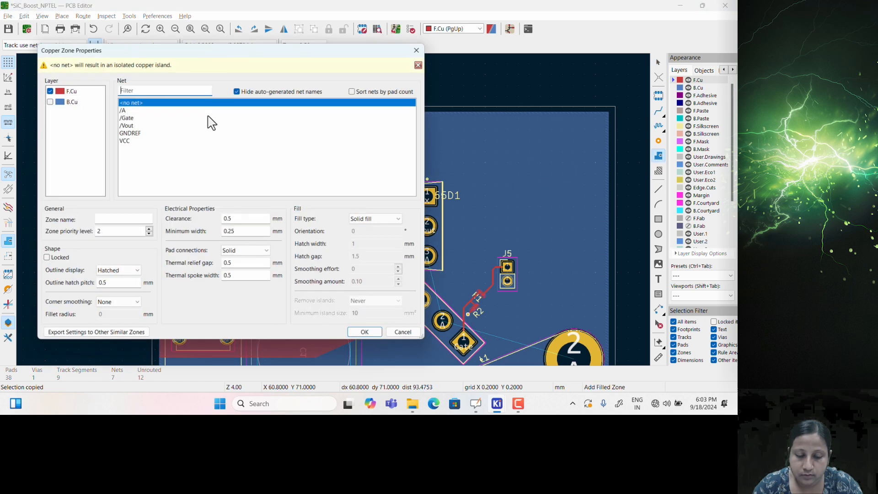
click(365, 333)
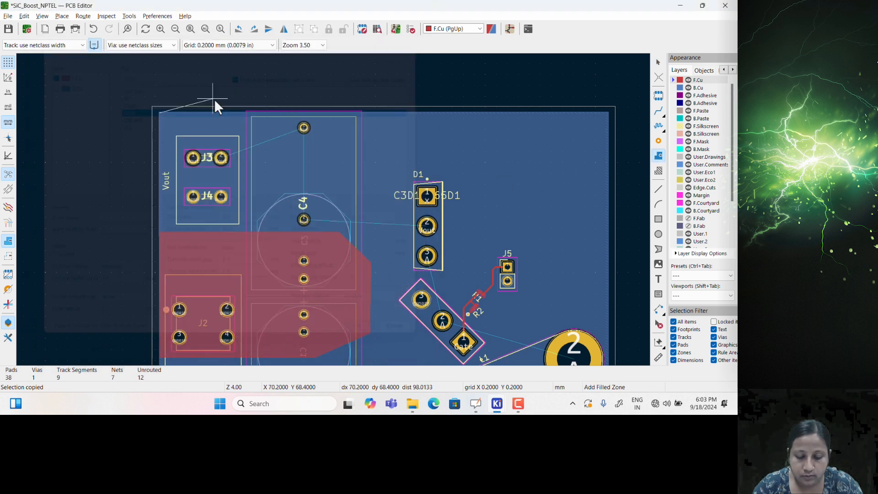
click(328, 113)
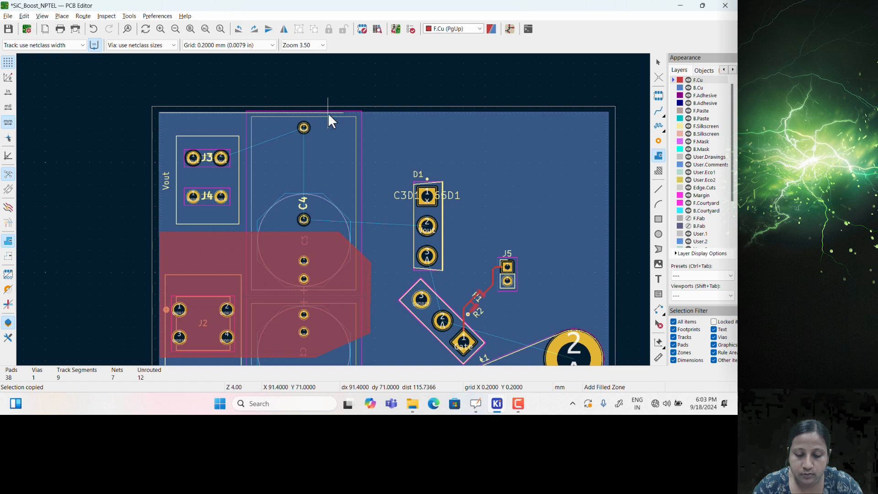
click(400, 210)
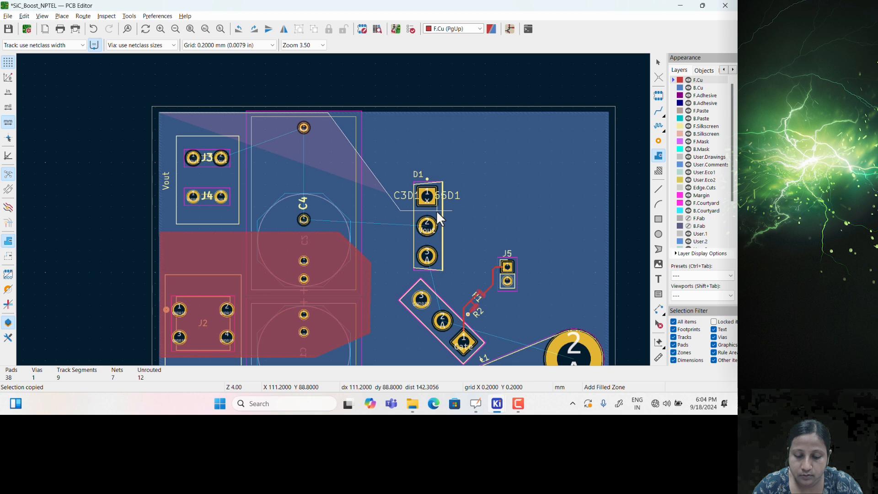
click(446, 233)
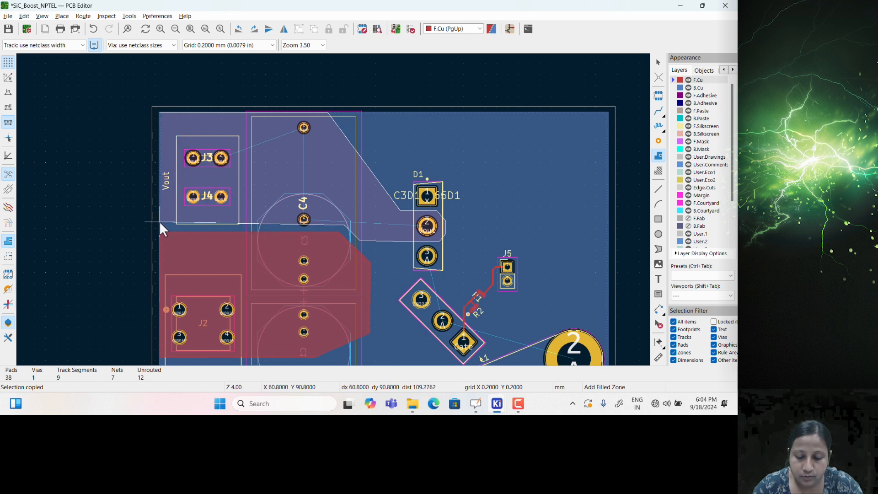
Add a final corner right of J4 and close the outline so the zone fills
scroll(159, 221, up, 3)
scroll(333, 210, down, 2)
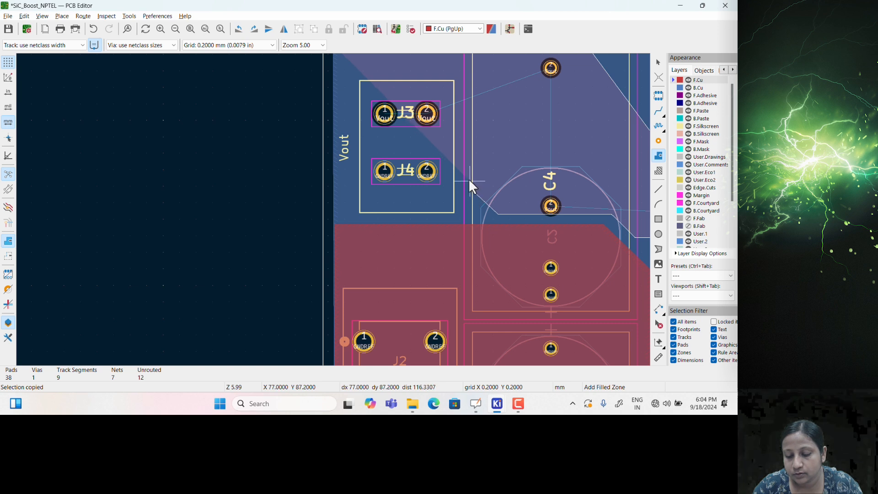
click(463, 149)
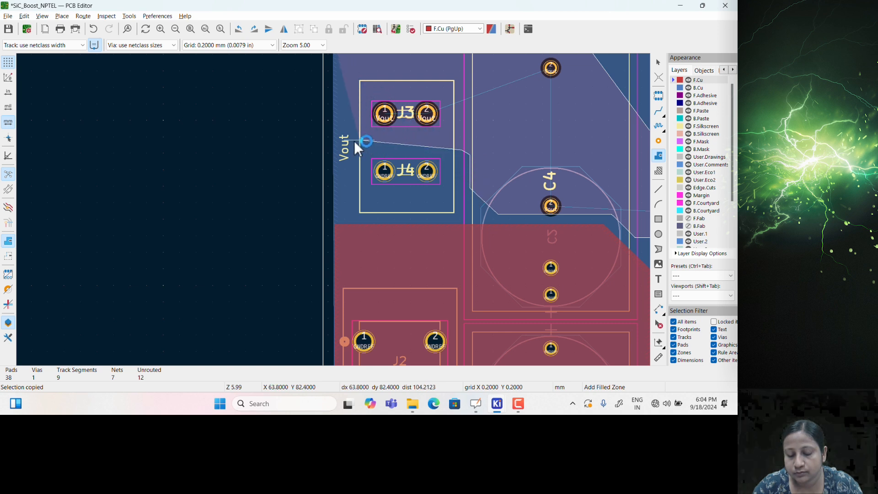
right_click(333, 151)
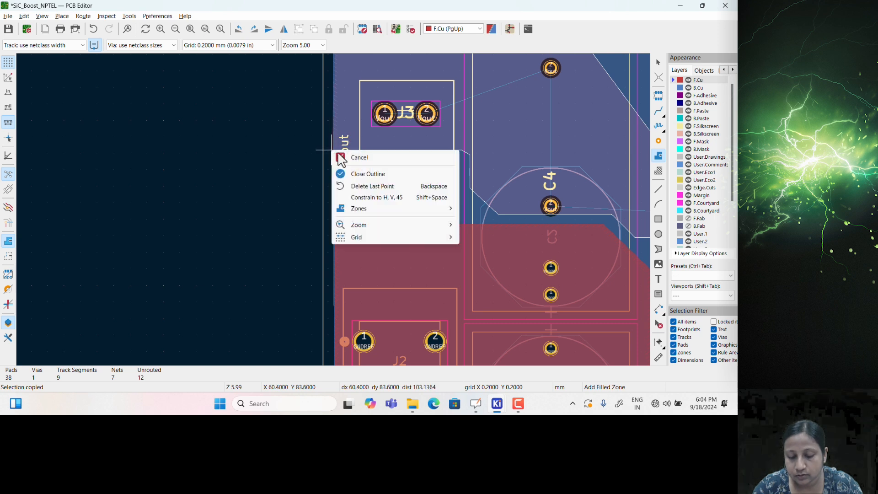
click(353, 173)
scroll(394, 184, up, 1)
middle_drag(337, 215, 276, 250)
scroll(275, 251, down, 1)
scroll(331, 212, down, 1)
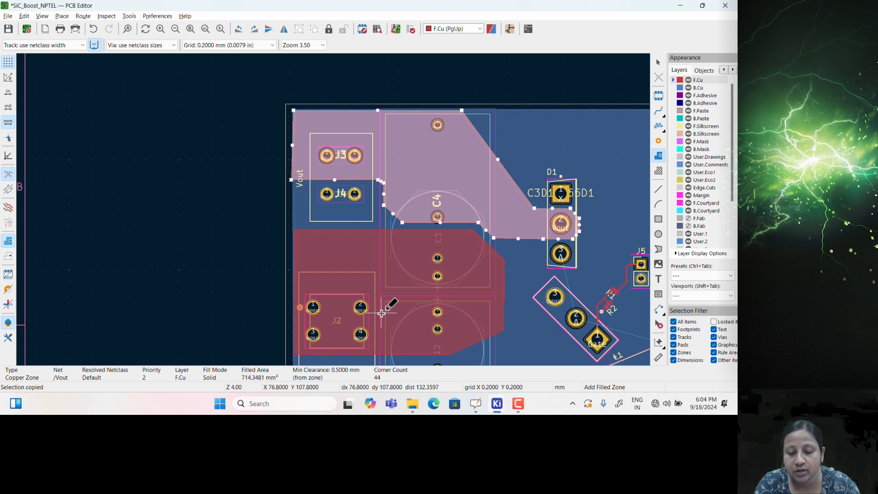
key(Escape)
click(342, 226)
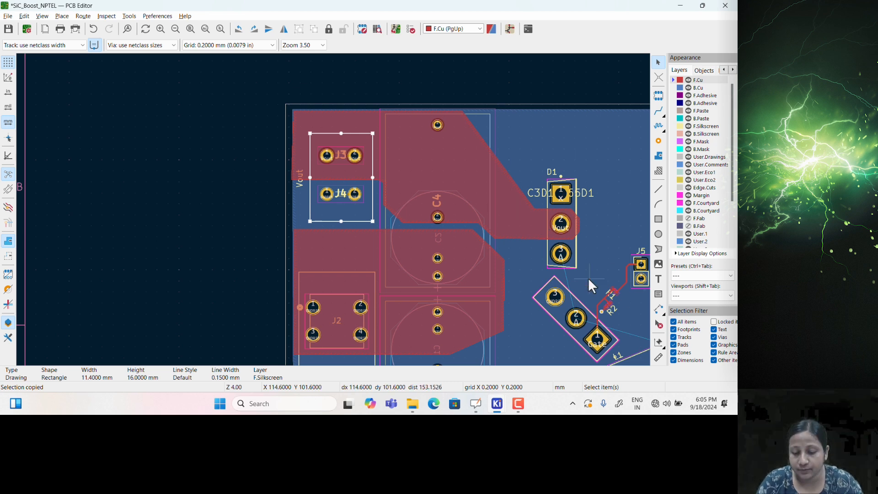
scroll(466, 256, up, 2)
scroll(465, 266, down, 3)
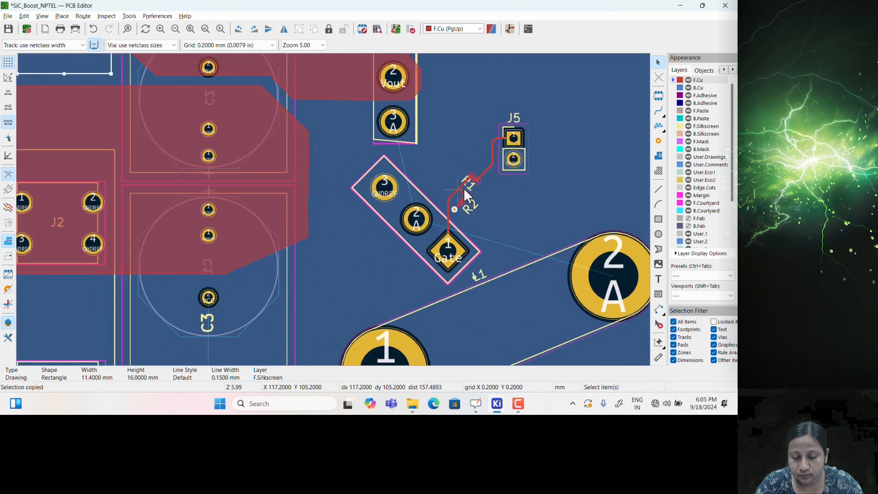
middle_drag(354, 217, 490, 197)
middle_drag(433, 271, 444, 328)
middle_drag(456, 256, 442, 316)
middle_drag(395, 260, 426, 253)
scroll(424, 252, down, 1)
scroll(391, 244, down, 1)
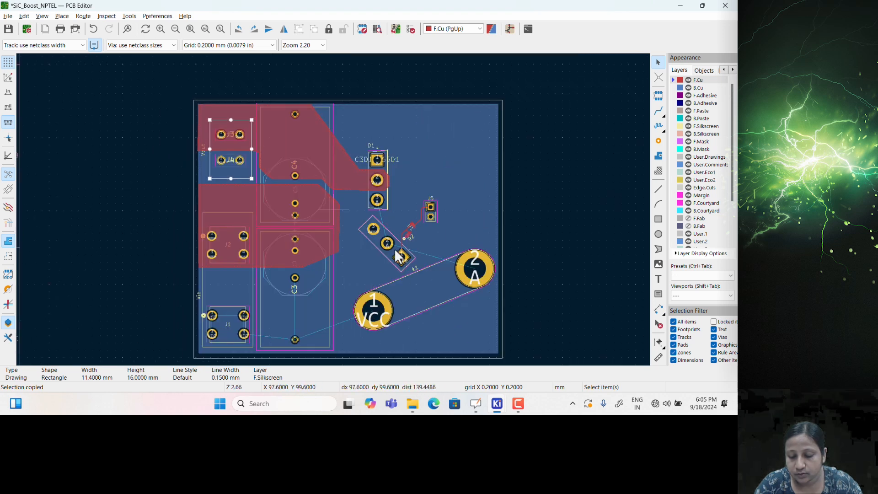
scroll(252, 193, up, 1)
scroll(356, 191, up, 2)
scroll(314, 203, up, 1)
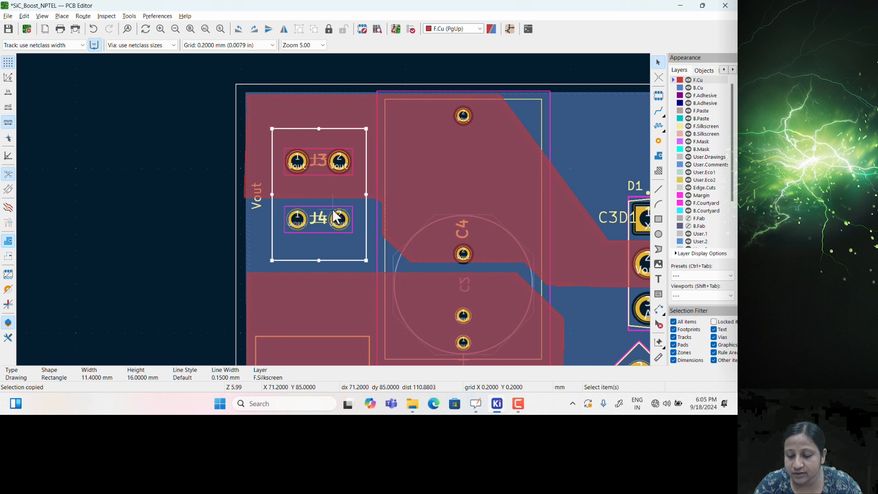
scroll(337, 216, up, 1)
scroll(325, 207, up, 1)
drag(325, 205, 320, 293)
middle_drag(349, 209, 320, 224)
click(351, 107)
click(355, 114)
key(m)
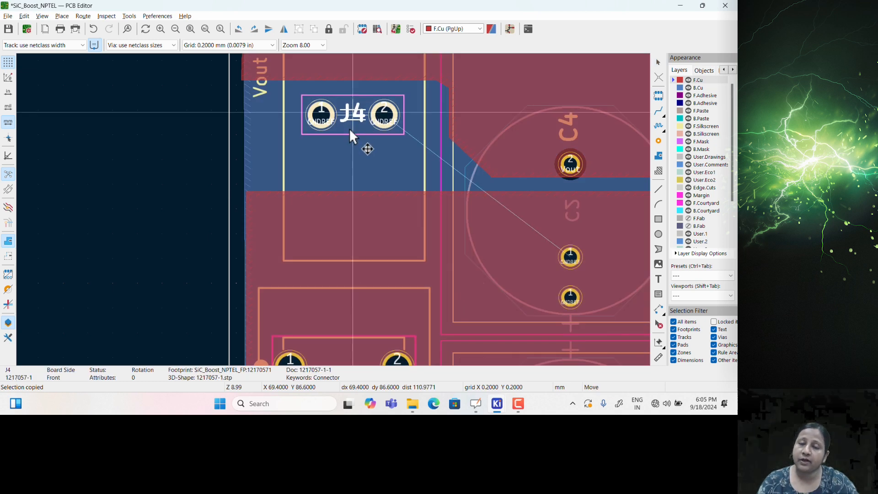
click(351, 225)
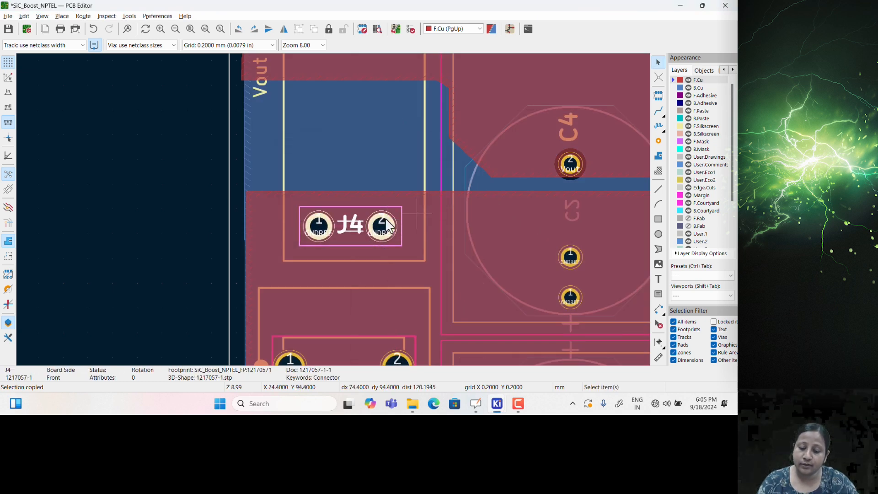
click(147, 240)
scroll(399, 210, down, 3)
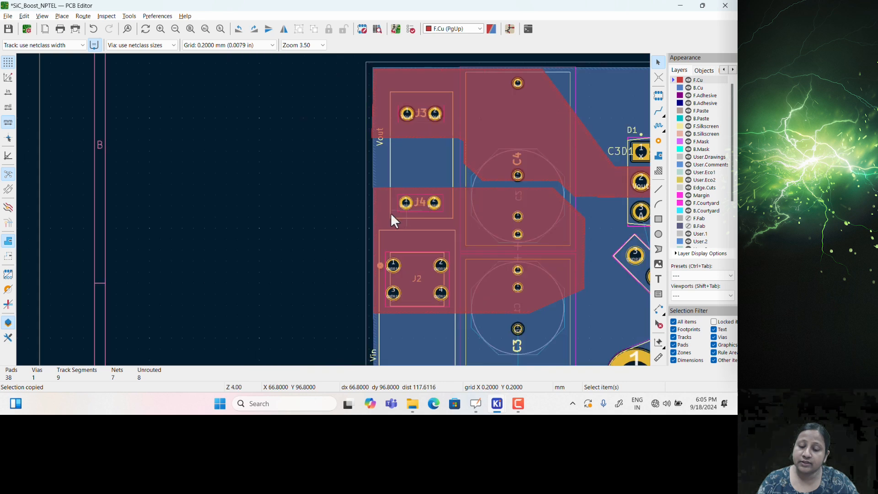
click(334, 142)
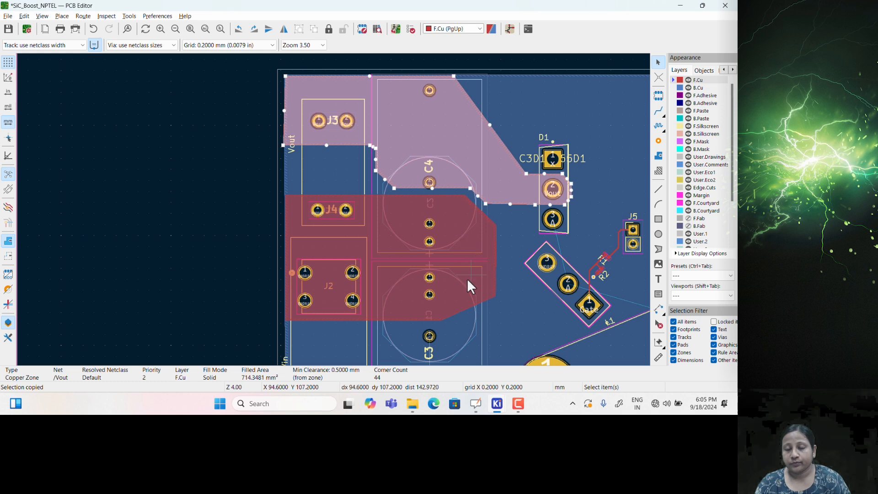
middle_drag(438, 276, 325, 252)
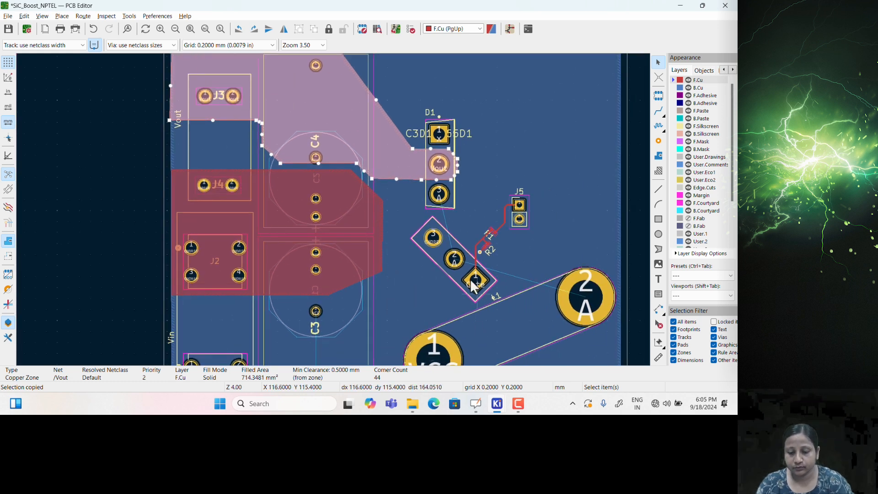
scroll(473, 286, up, 3)
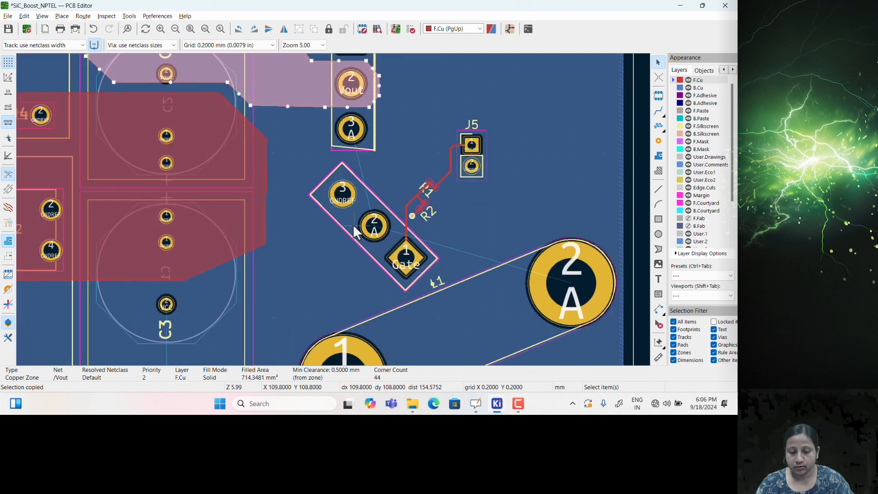
middle_drag(369, 221, 360, 230)
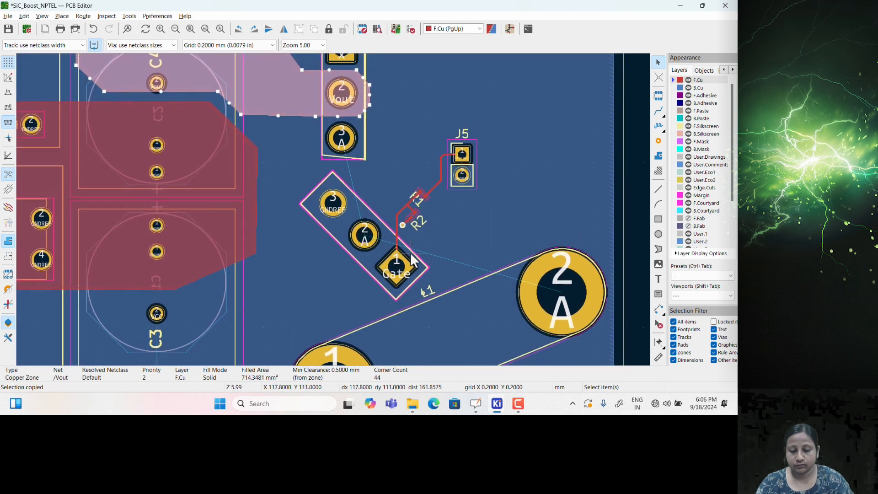
scroll(412, 251, down, 1)
middle_drag(297, 172, 406, 216)
click(442, 158)
scroll(406, 223, up, 1)
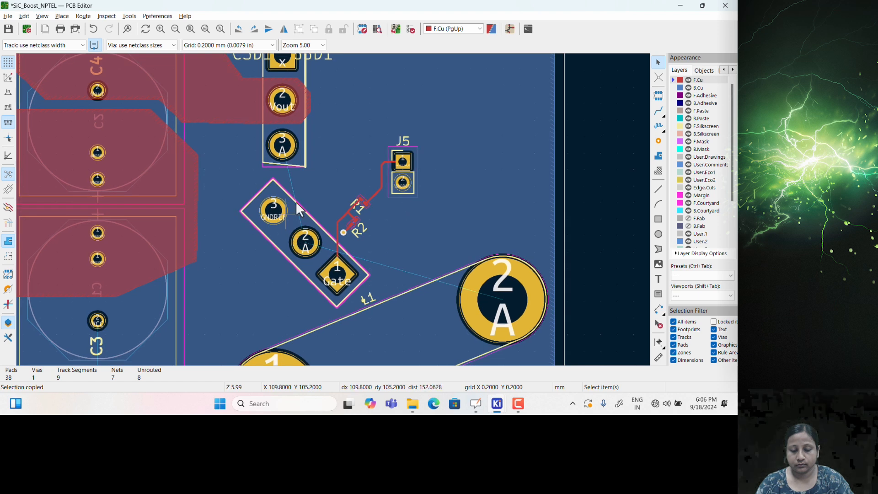
scroll(365, 276, down, 4)
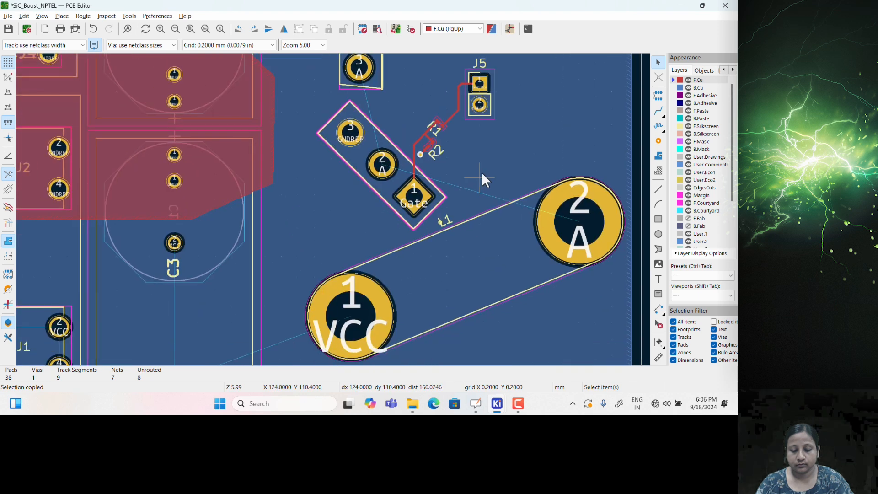
scroll(319, 281, up, 4)
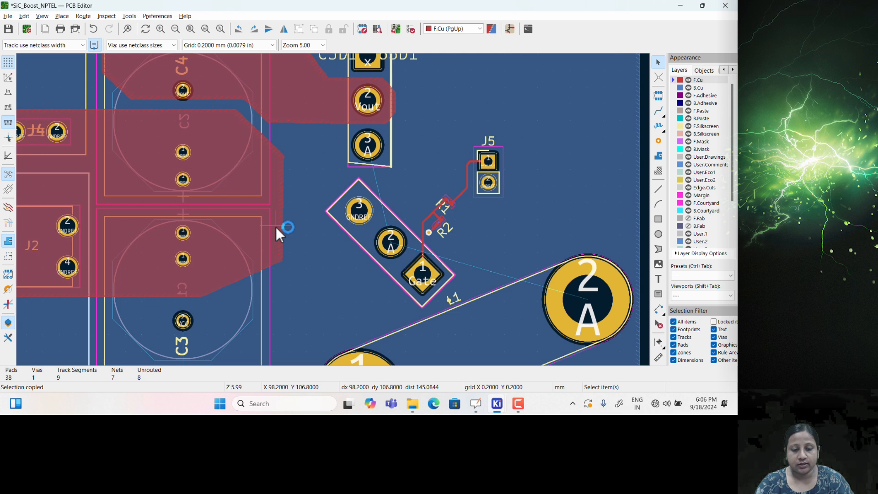
scroll(334, 210, down, 4)
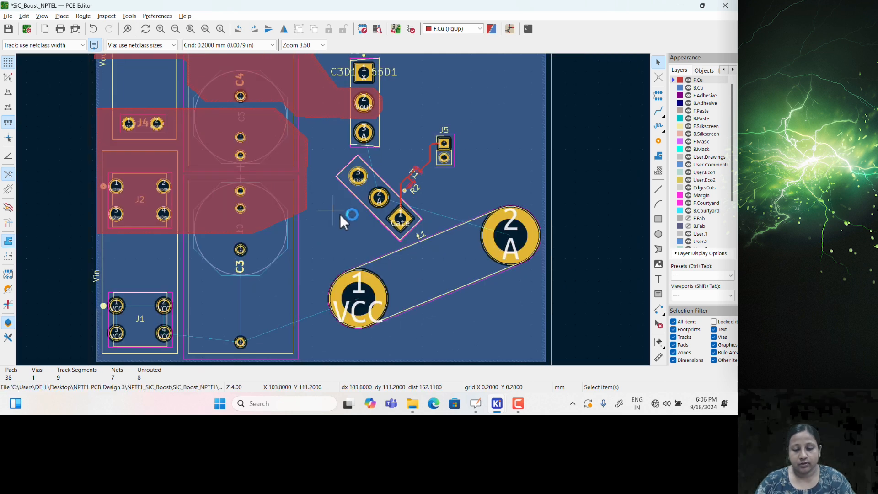
scroll(453, 260, up, 4)
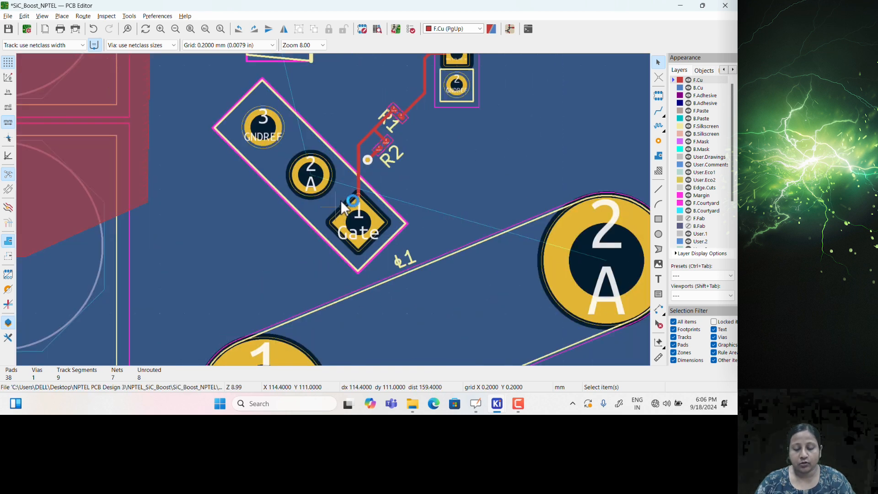
middle_drag(399, 193, 403, 278)
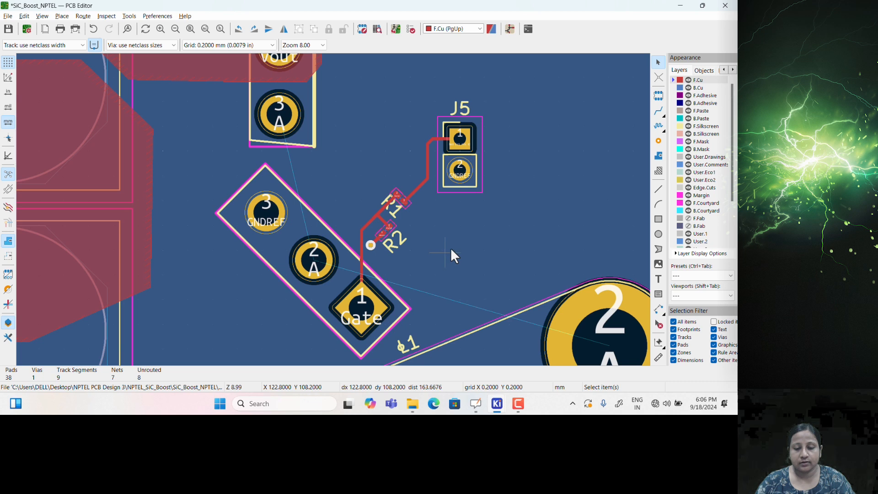
middle_drag(452, 244, 474, 237)
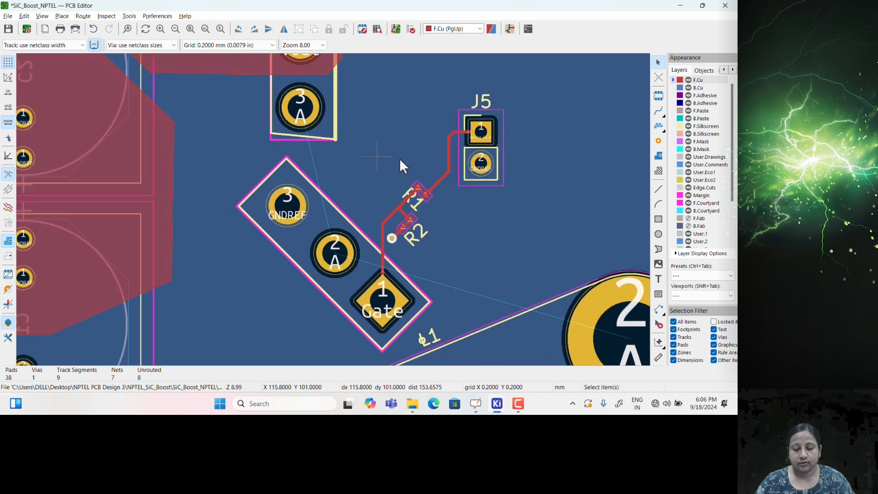
middle_drag(456, 224, 490, 204)
scroll(485, 204, down, 2)
middle_drag(312, 204, 394, 257)
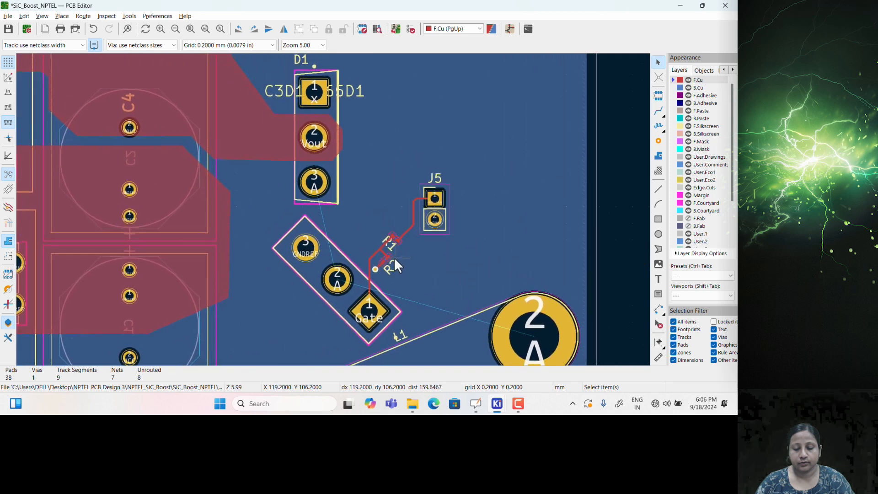
Route a 4.000 mm wide track from D1's pad 3 toward the transistor's pad 2
click(659, 112)
mouse_move(451, 259)
middle_down()
mouse_move(522, 190)
mouse_move(529, 207)
mouse_move(504, 251)
middle_up()
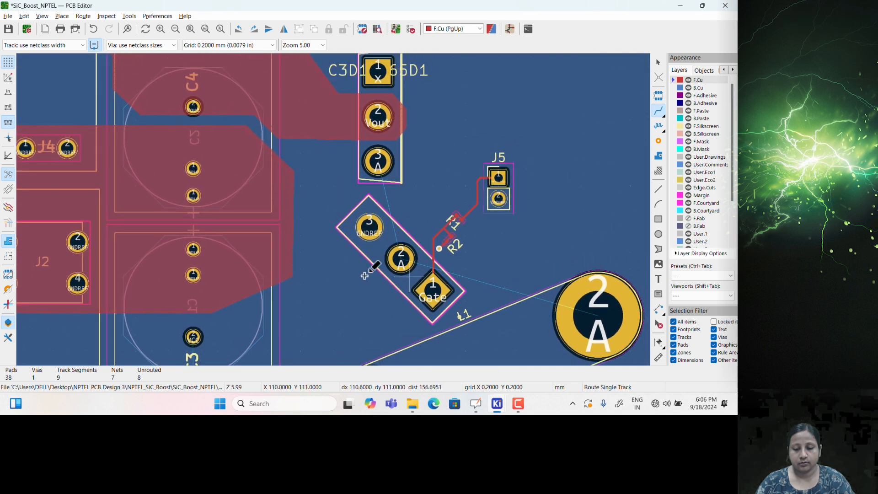
middle_drag(492, 255, 468, 260)
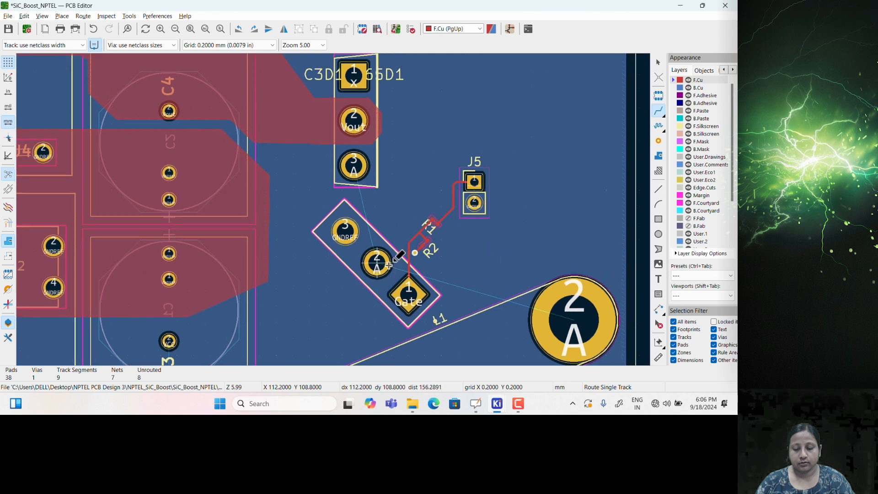
click(64, 46)
click(60, 64)
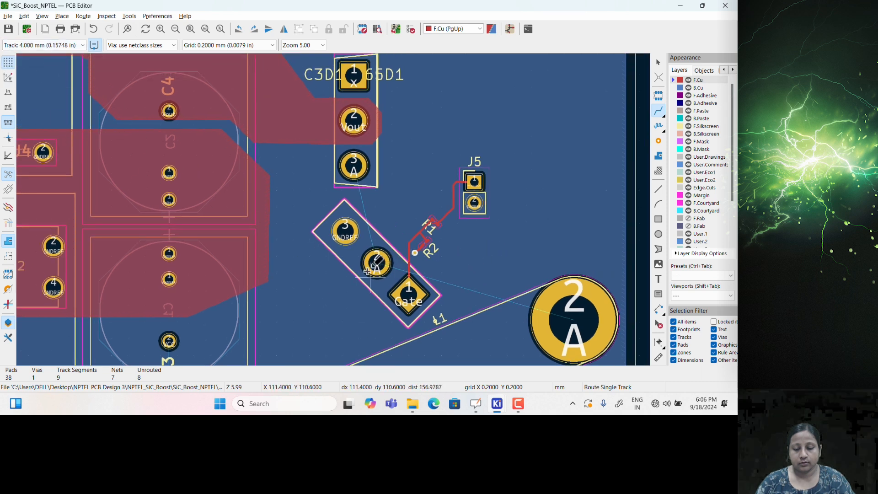
click(353, 165)
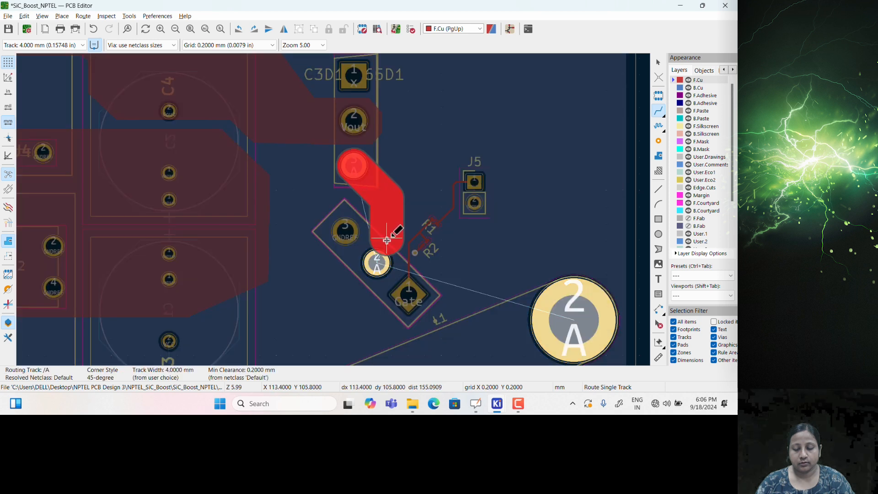
key(Escape)
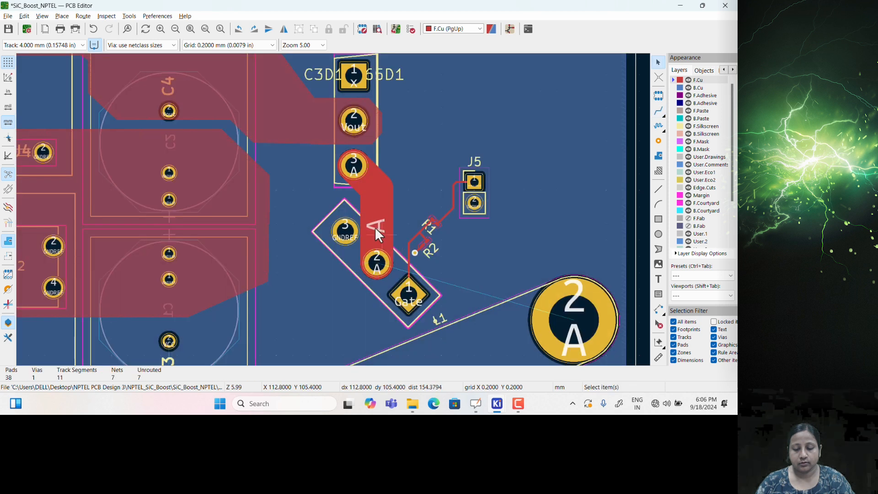
Drag the thick A track slightly to settle it in place
click(384, 221)
key(d)
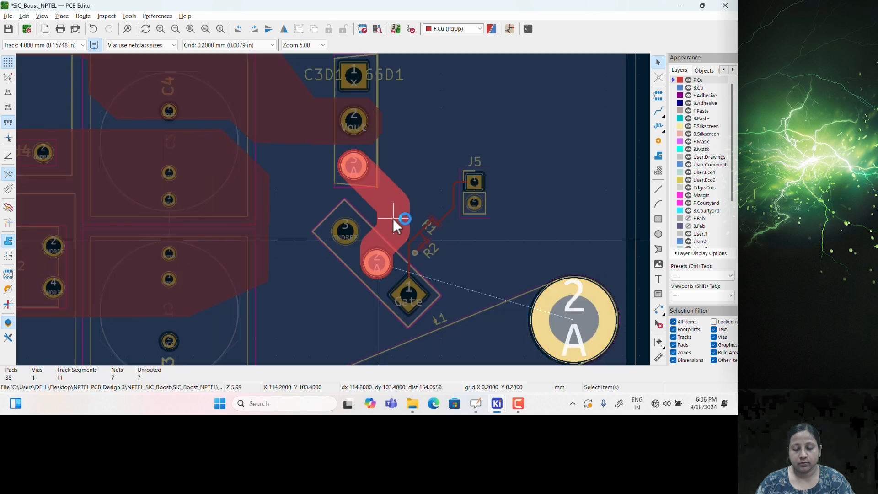
click(393, 219)
scroll(309, 289, up, 1)
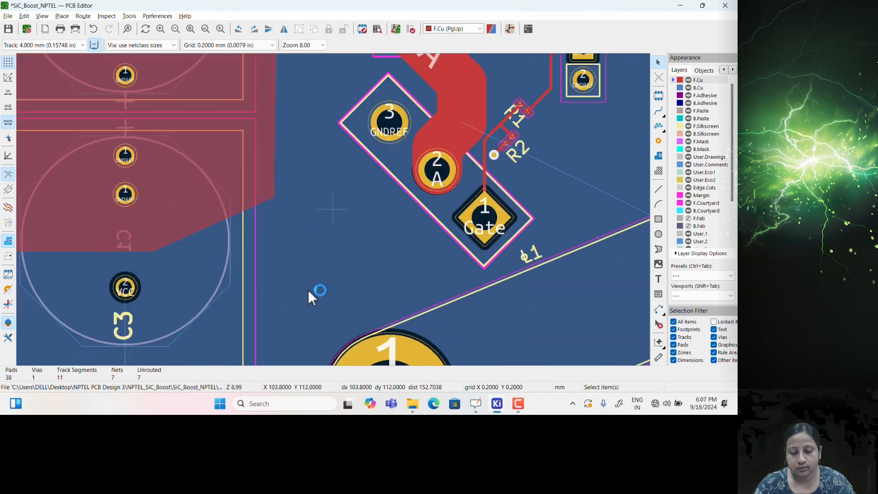
scroll(345, 250, down, 1)
scroll(380, 212, down, 1)
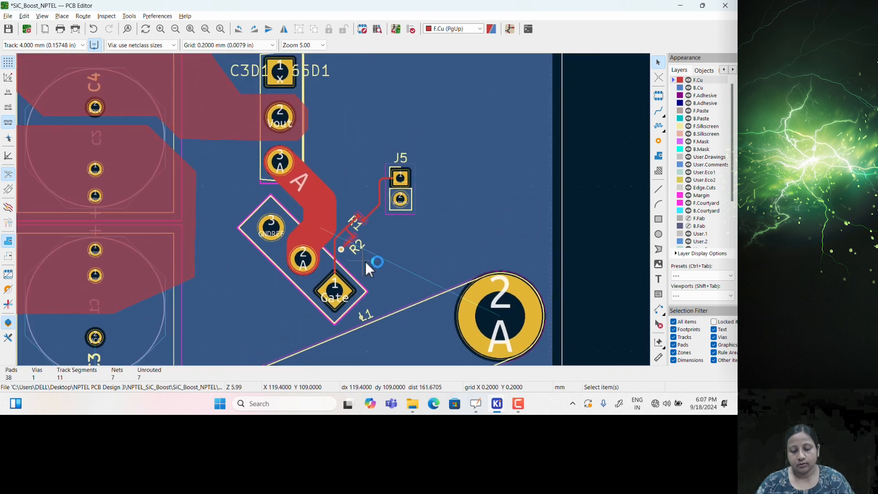
scroll(379, 253, down, 1)
scroll(403, 212, up, 3)
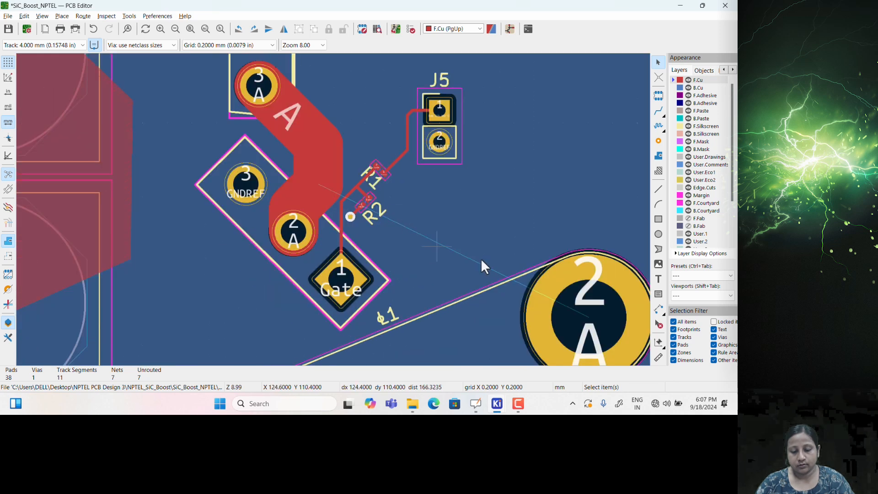
middle_drag(484, 254, 547, 240)
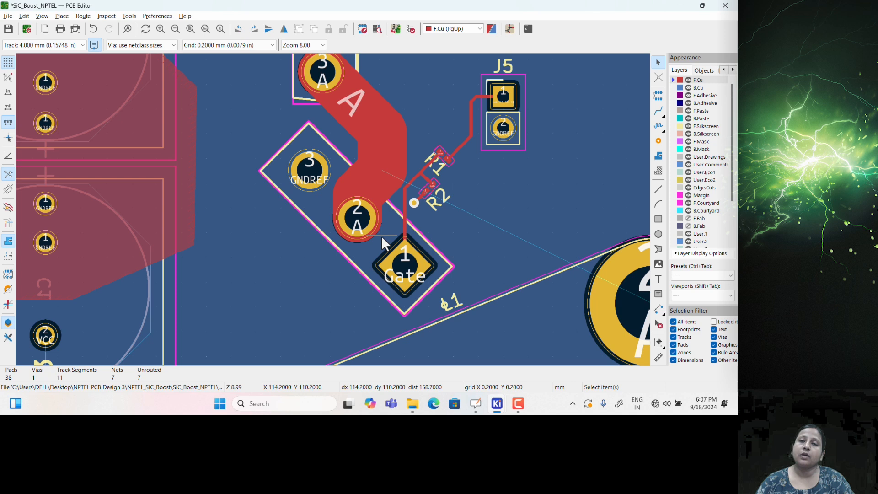
scroll(382, 235, down, 3)
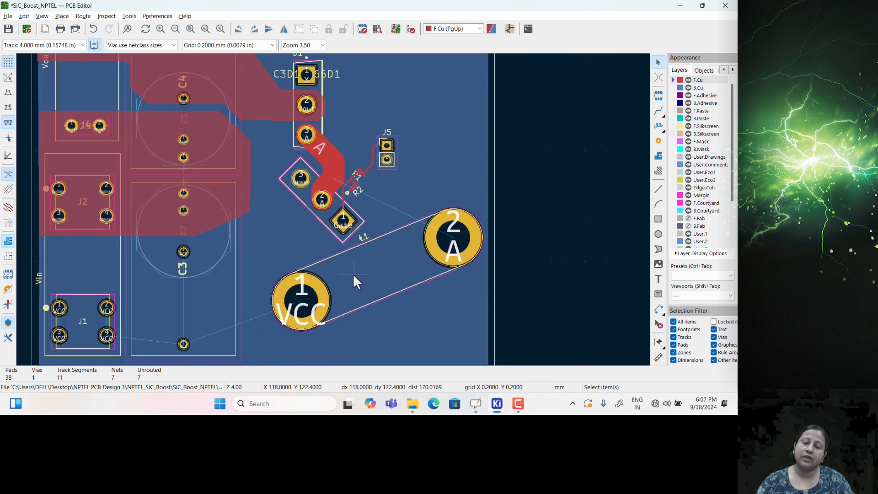
Move the VCC banana jack L1 down-left on the board
middle_drag(374, 271, 457, 235)
click(399, 281)
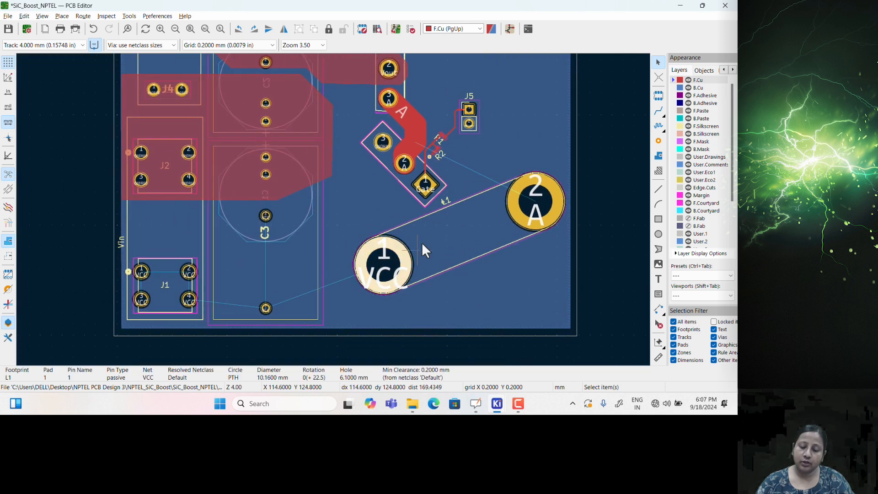
click(440, 227)
drag(453, 238, 430, 265)
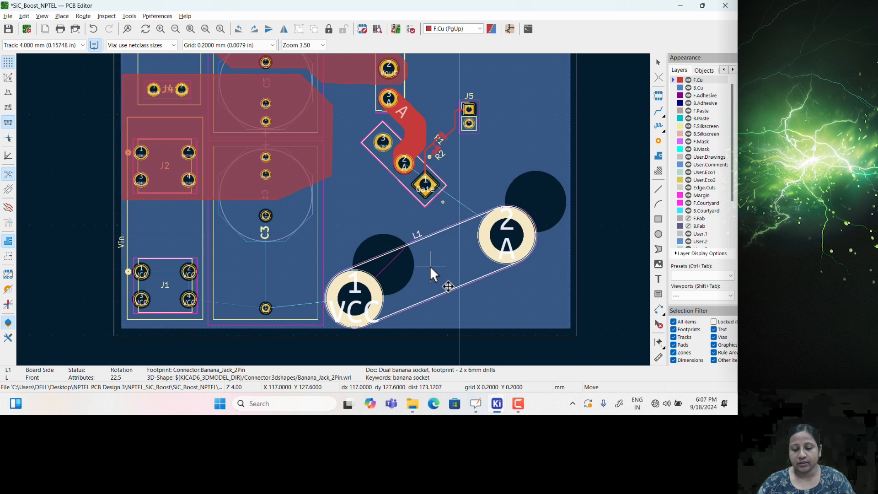
click(430, 266)
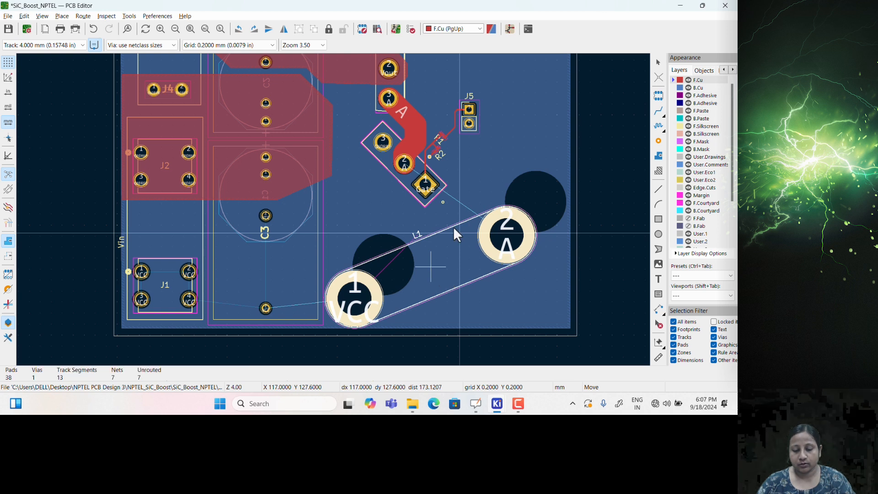
Box-select J5 with its track and move it further up and right
middle_drag(446, 146, 416, 202)
scroll(416, 202, up, 2)
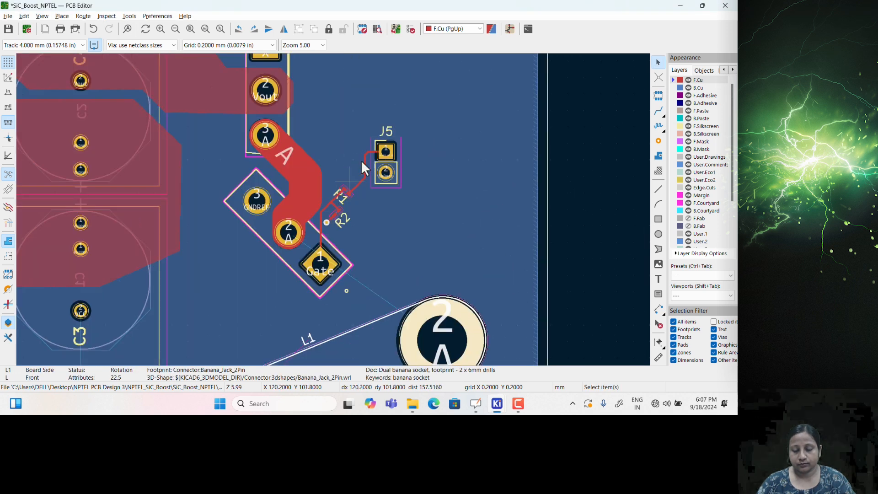
drag(348, 125, 406, 182)
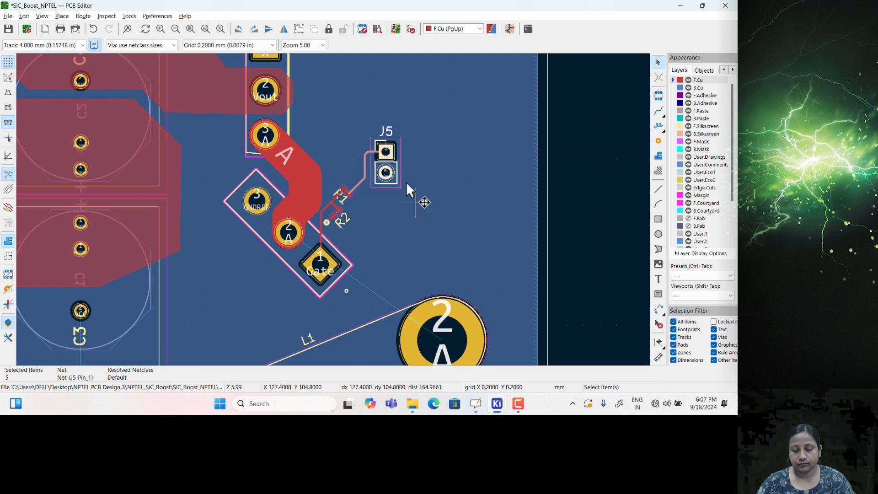
right_click(388, 158)
key(Escape)
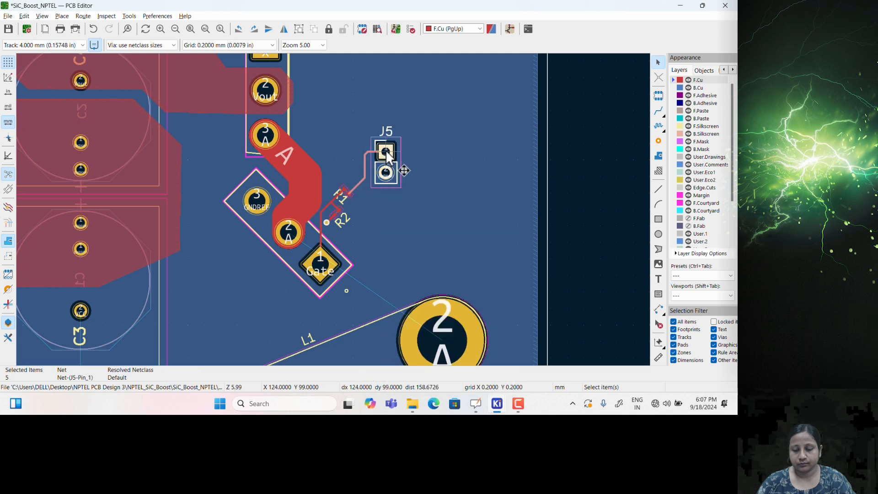
key(m)
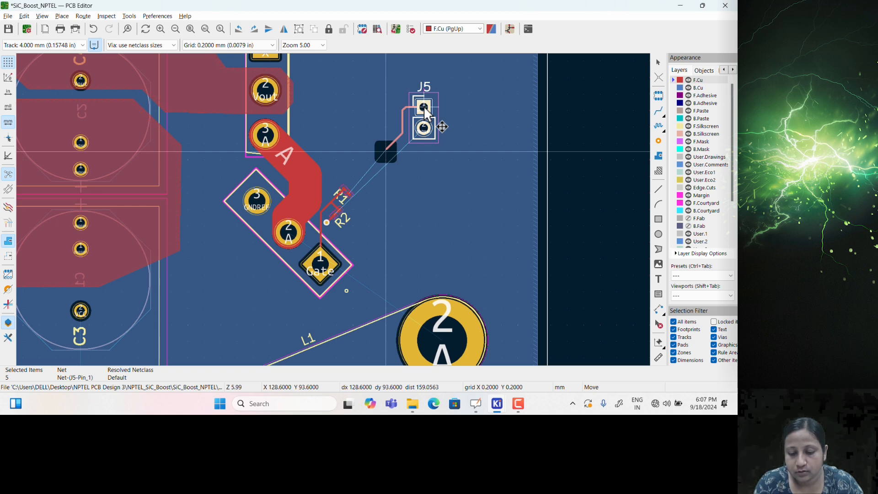
click(425, 111)
Nudge transistor Q1 slightly down-left
click(330, 247)
click(316, 177)
click(315, 173)
click(304, 196)
key(Escape)
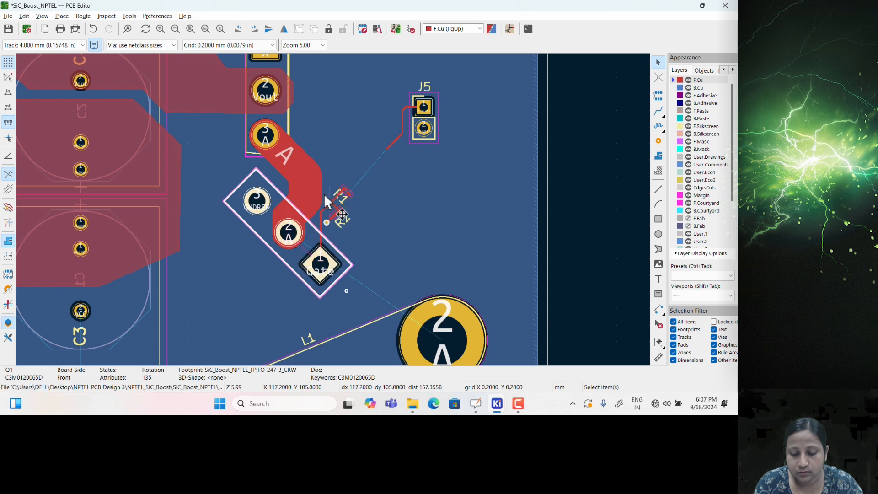
key(m)
click(265, 261)
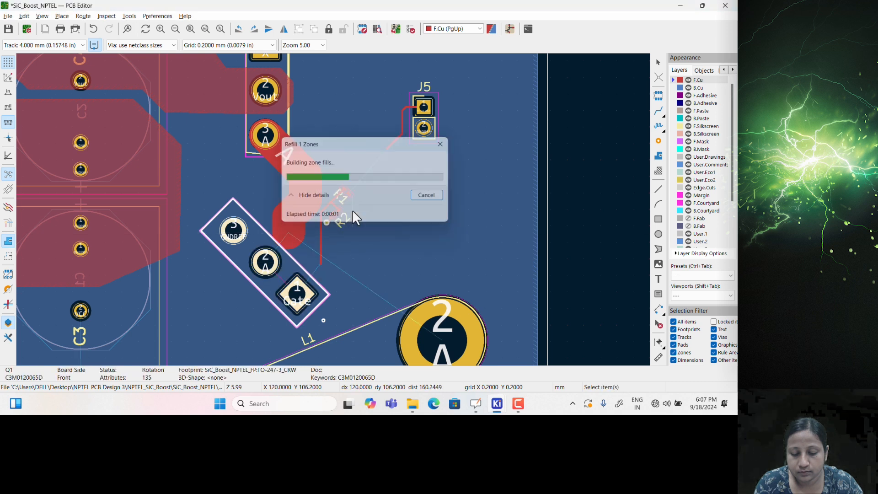
scroll(334, 192, up, 5)
Move resistor R1 to a new spot
drag(337, 185, 393, 237)
key(m)
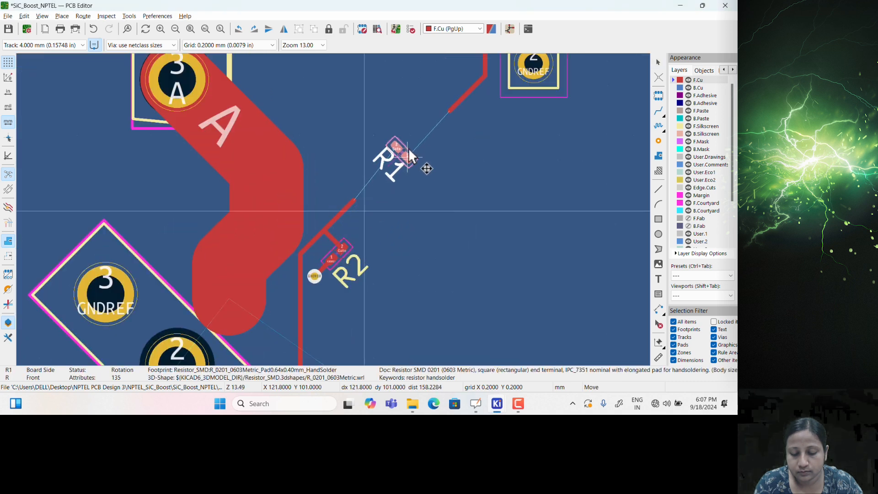
scroll(348, 211, down, 3)
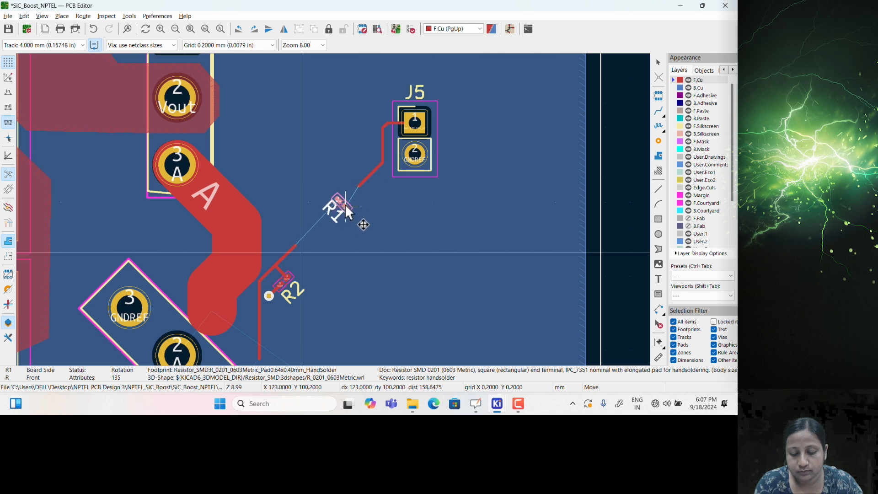
click(349, 200)
Delete the thin gate track segment beside R2
middle_drag(317, 274, 369, 225)
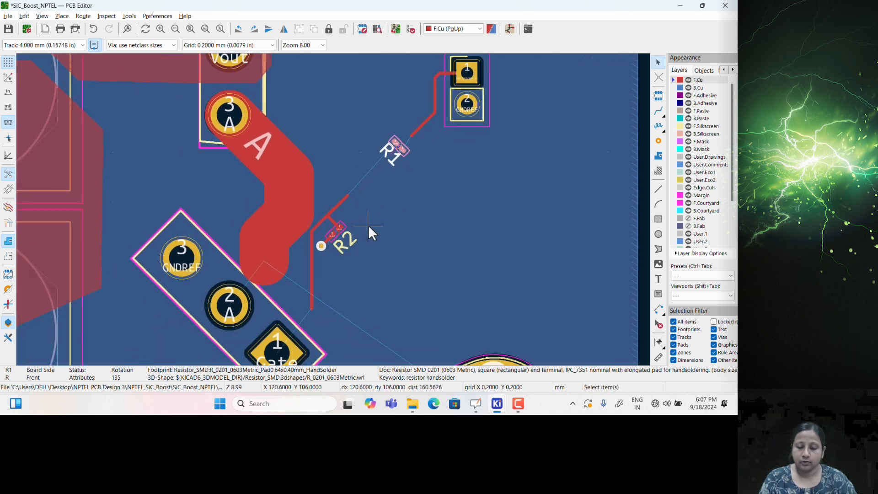
click(328, 215)
key(Delete)
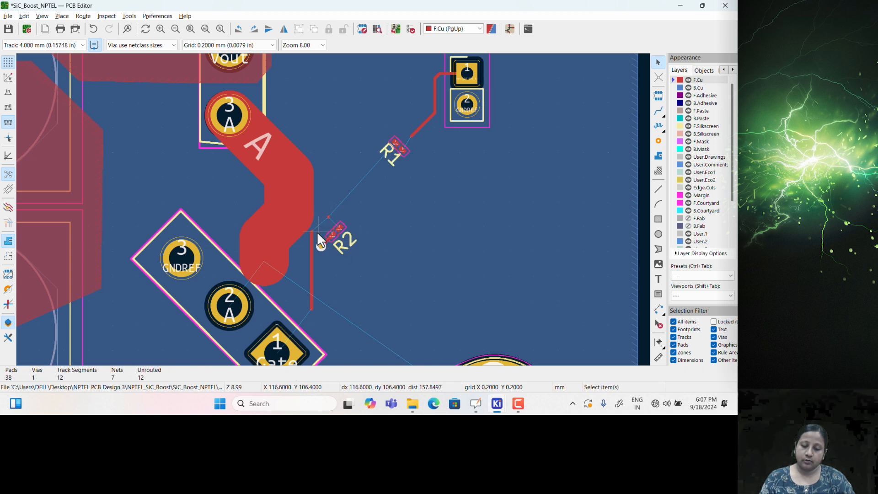
click(320, 246)
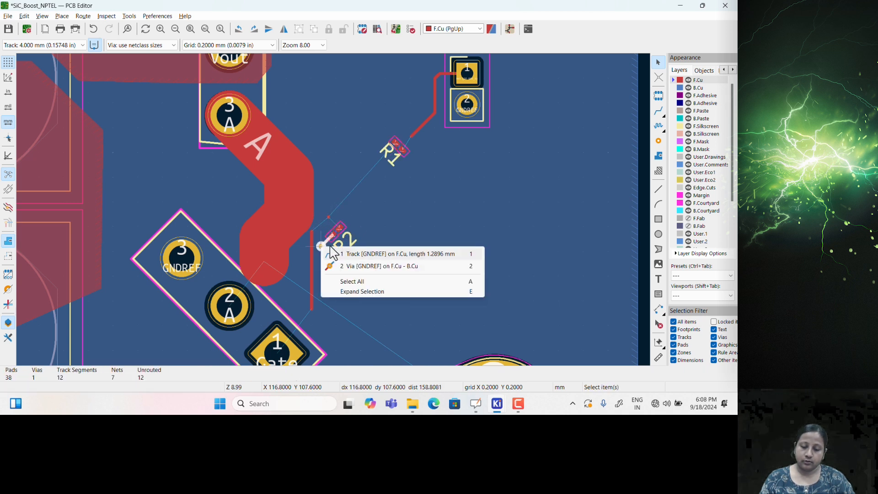
click(363, 228)
scroll(324, 236, up, 1)
scroll(334, 209, down, 1)
middle_drag(367, 238, 419, 197)
key(Escape)
Delete the thin vertical track and the GNDREF track running to R2's pad
middle_drag(421, 229, 422, 257)
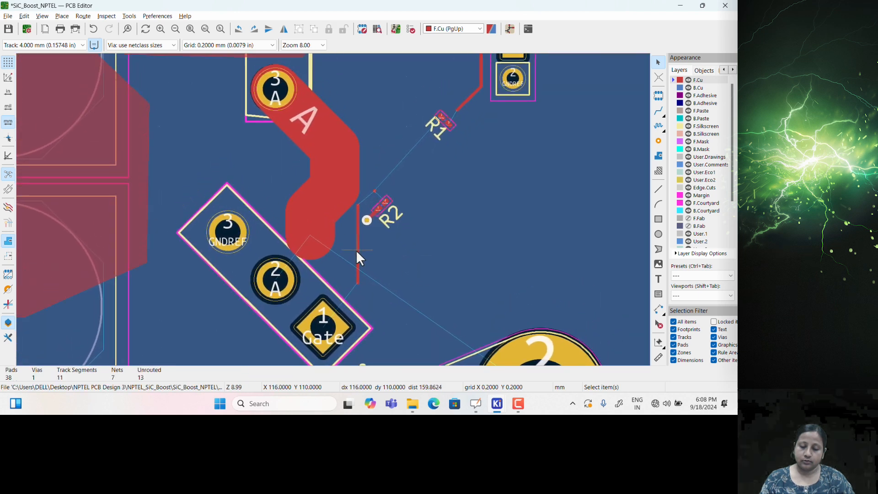
click(357, 250)
key(Delete)
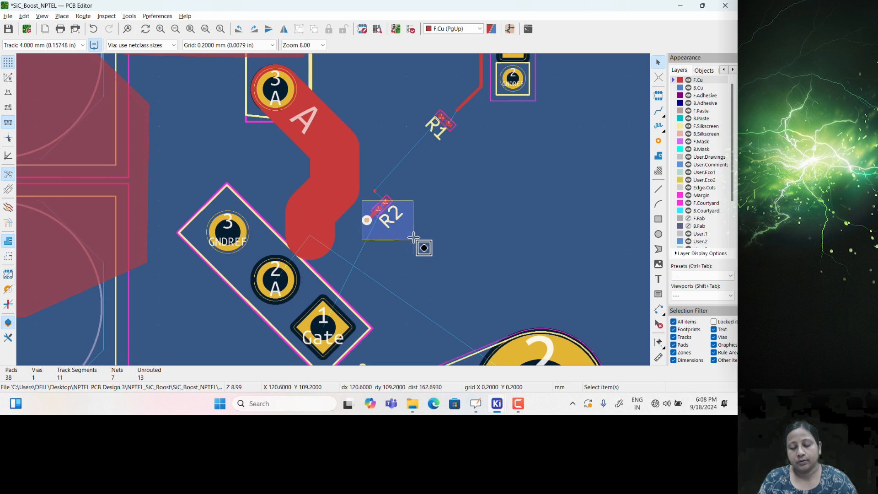
click(389, 218)
key(Delete)
click(389, 204)
key(Escape)
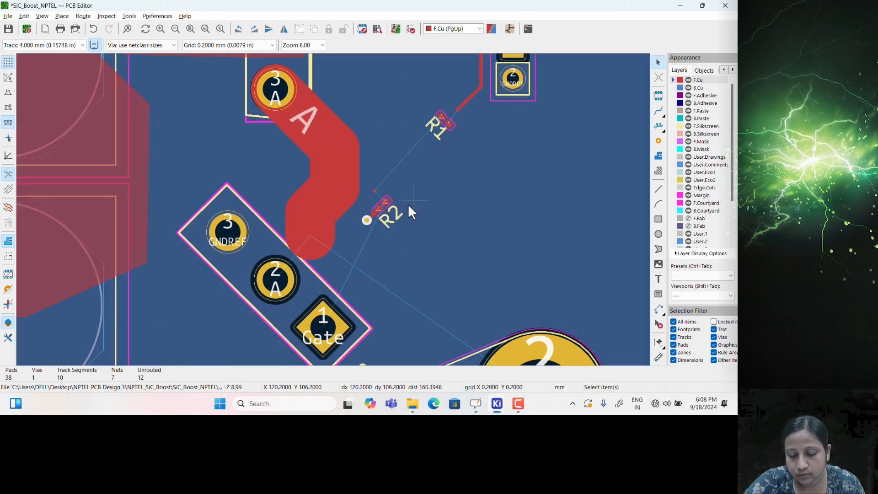
Move R2 right beside R1 and delete the via with its track stub
click(382, 204)
key(m)
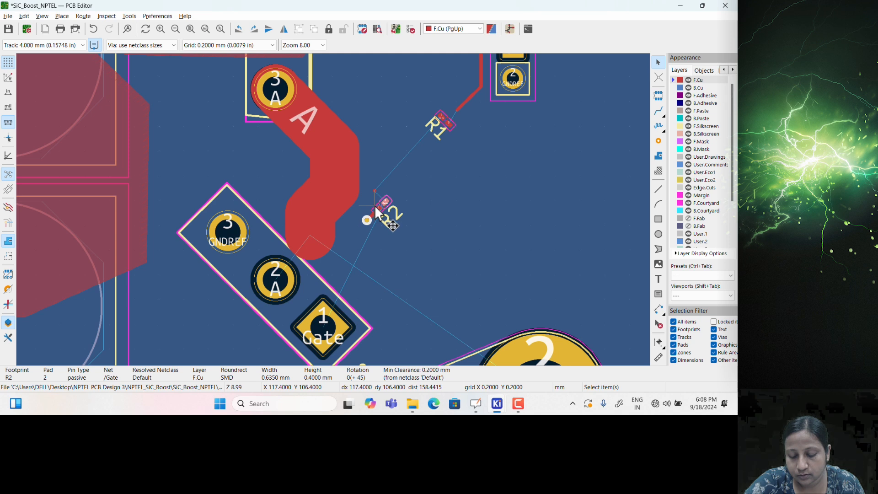
click(420, 158)
drag(357, 206, 392, 227)
key(Delete)
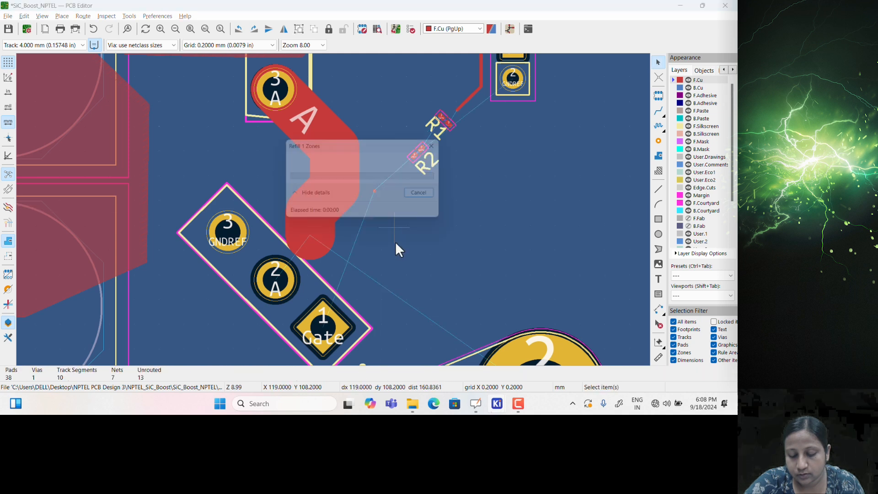
Shift Q1 up and right, then delete the tiny Gate track segment
middle_drag(387, 262, 422, 253)
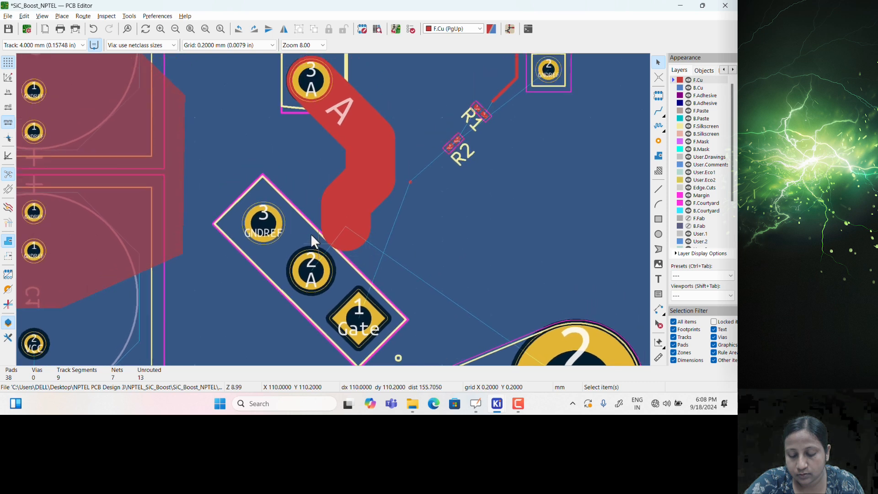
click(313, 234)
drag(314, 274, 348, 231)
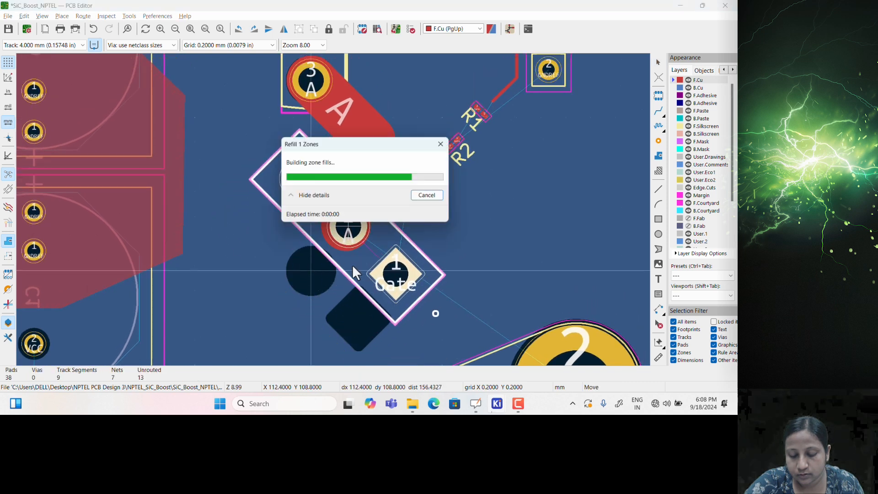
scroll(365, 261, right, 2)
middle_drag(362, 257, 351, 239)
click(375, 156)
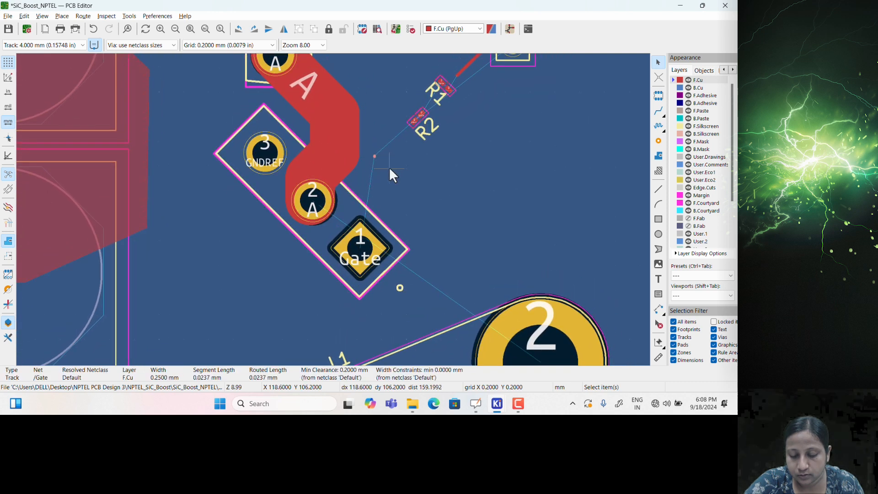
key(Delete)
scroll(397, 225, down, 1)
Route a 4 mm A track from Q1's pad 2 down, then across to L1's pad 2
scroll(322, 224, down, 1)
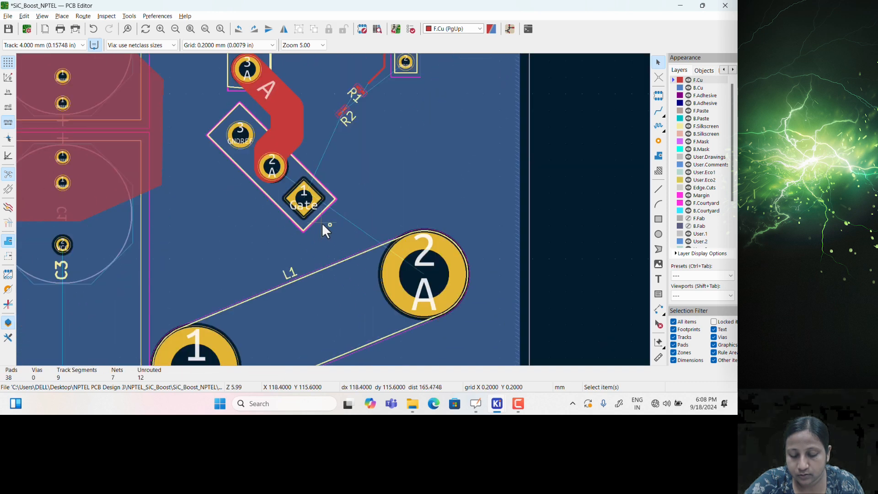
click(659, 111)
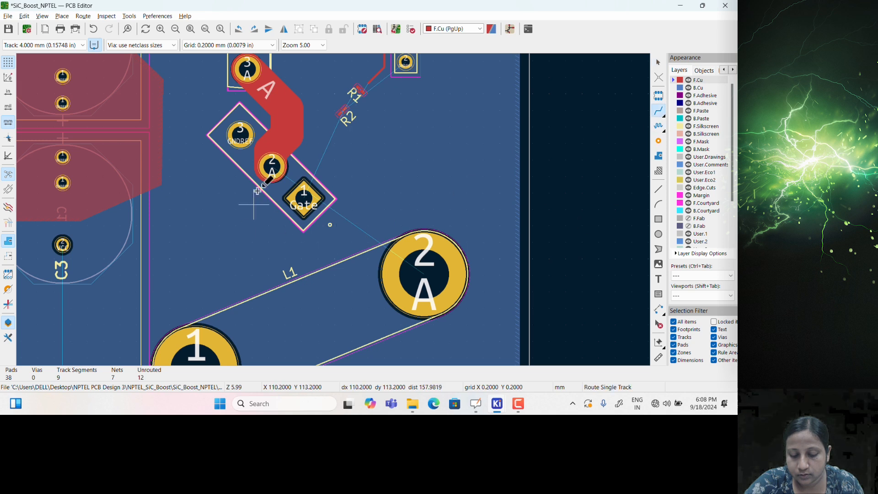
click(272, 165)
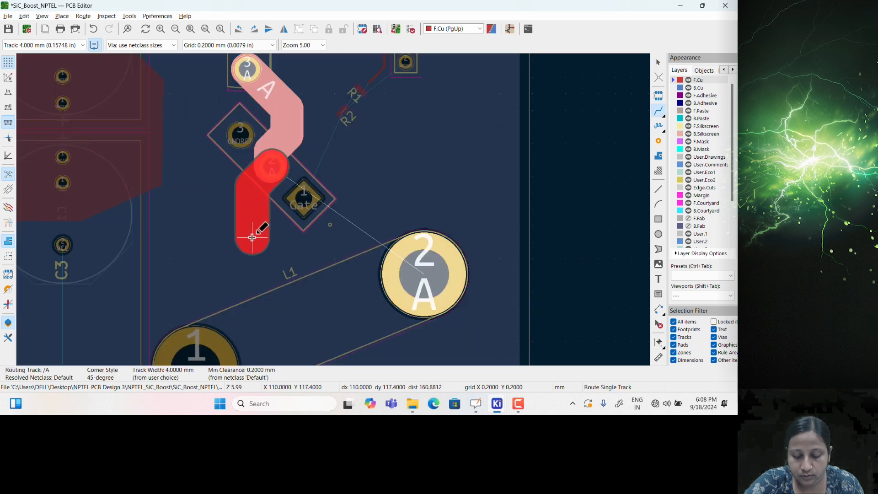
click(252, 236)
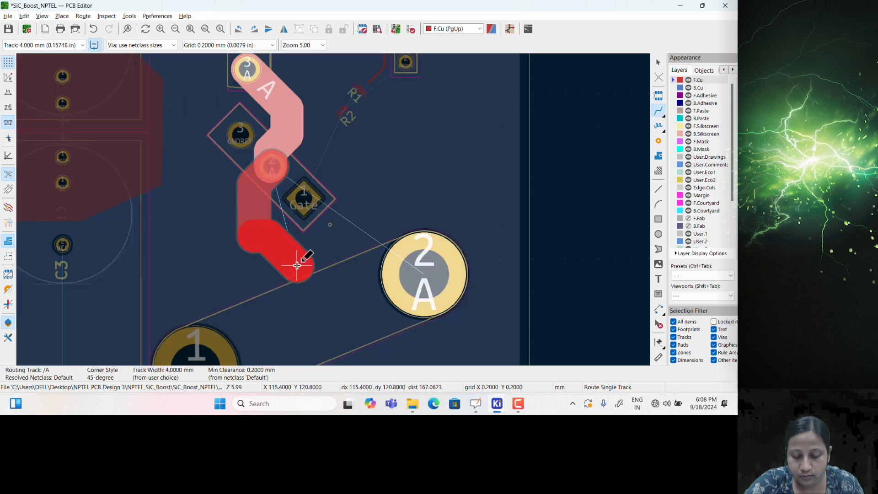
click(409, 272)
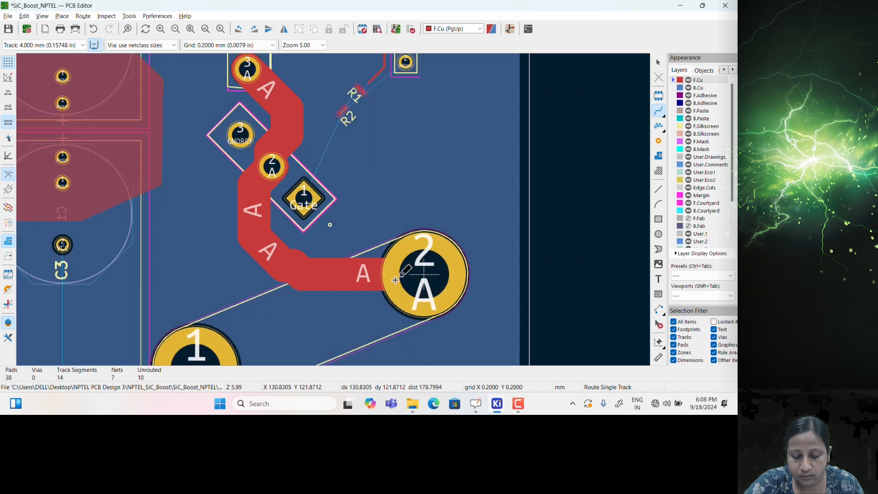
key(Escape)
scroll(336, 216, down, 2)
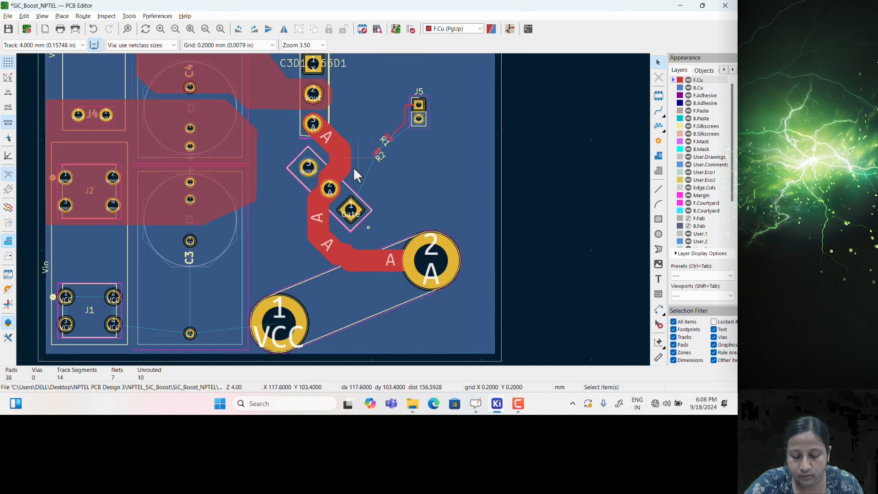
scroll(357, 159, down, 1)
scroll(334, 208, up, 1)
scroll(345, 187, up, 1)
drag(305, 161, 445, 275)
Move connector J5 lower on the board, below its old track
key(m)
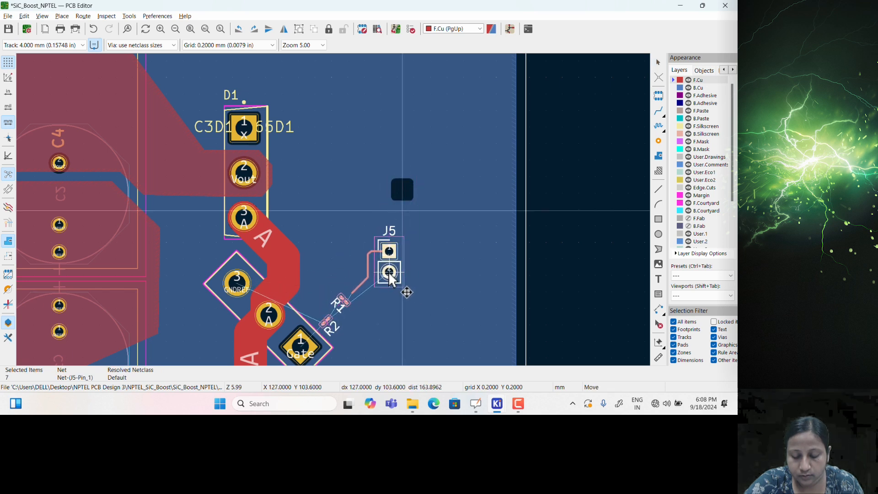
click(392, 273)
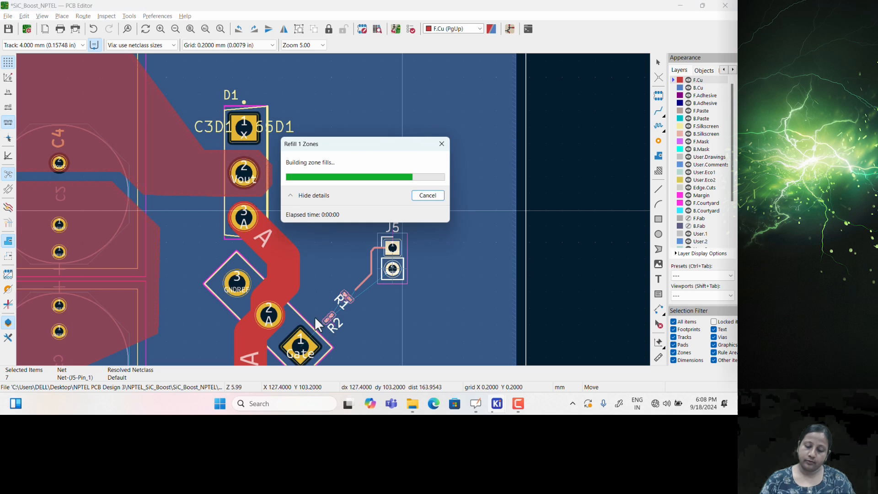
scroll(329, 320, up, 4)
scroll(335, 207, up, 6)
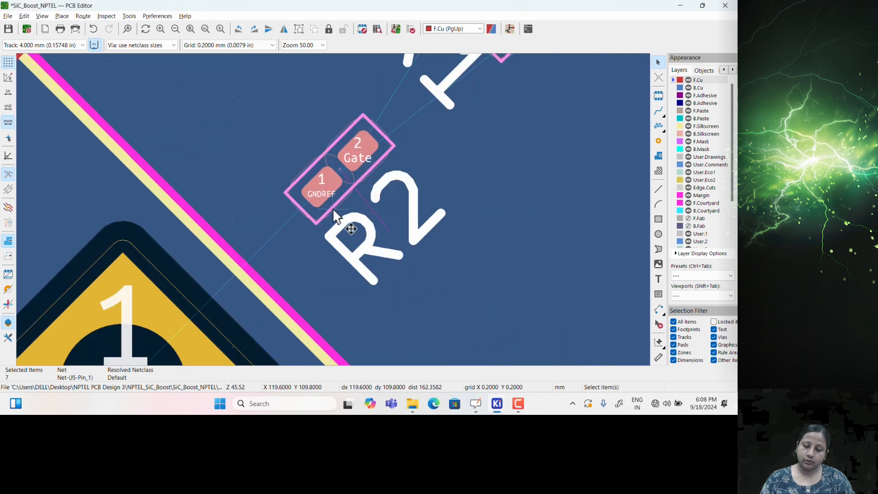
scroll(428, 228, down, 4)
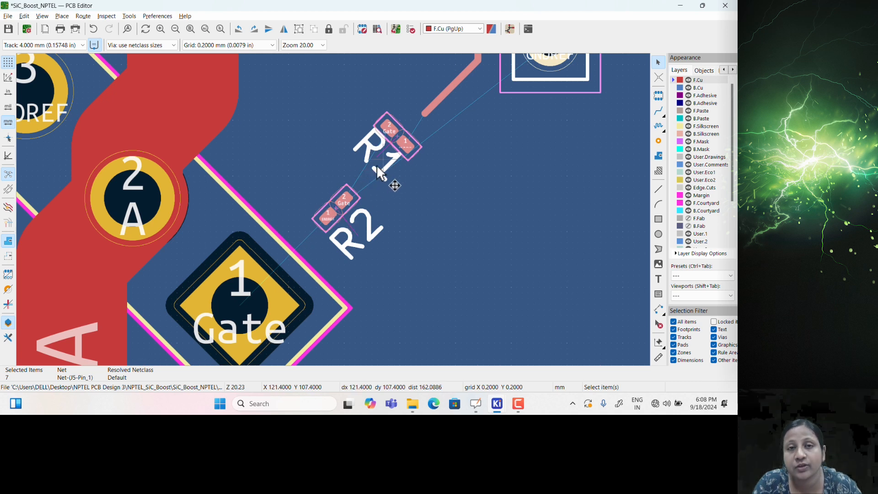
scroll(383, 188, down, 3)
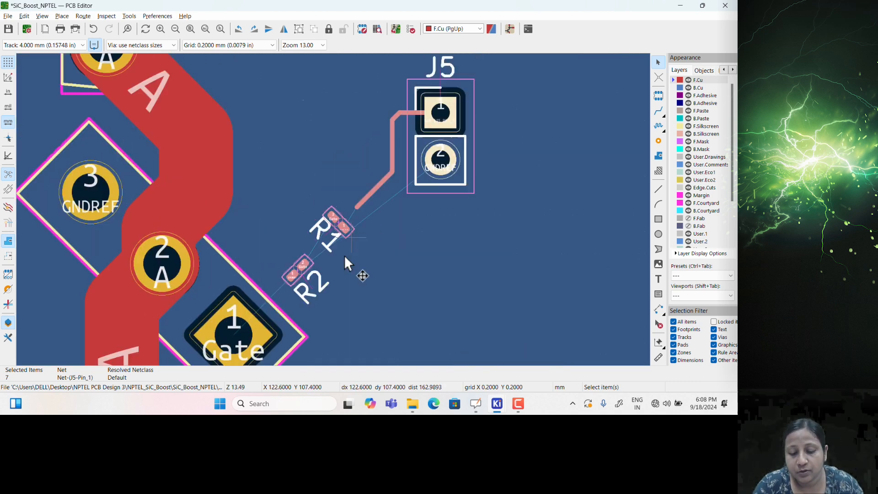
scroll(348, 207, up, 3)
scroll(334, 210, down, 3)
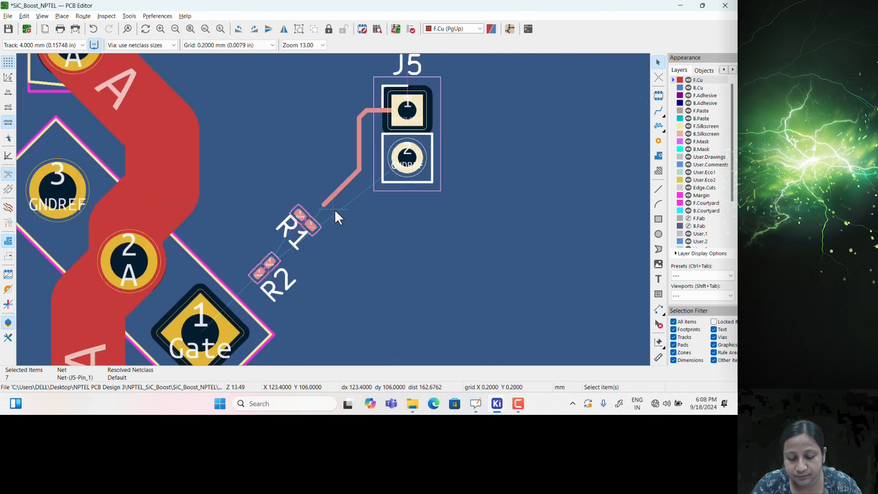
click(410, 85)
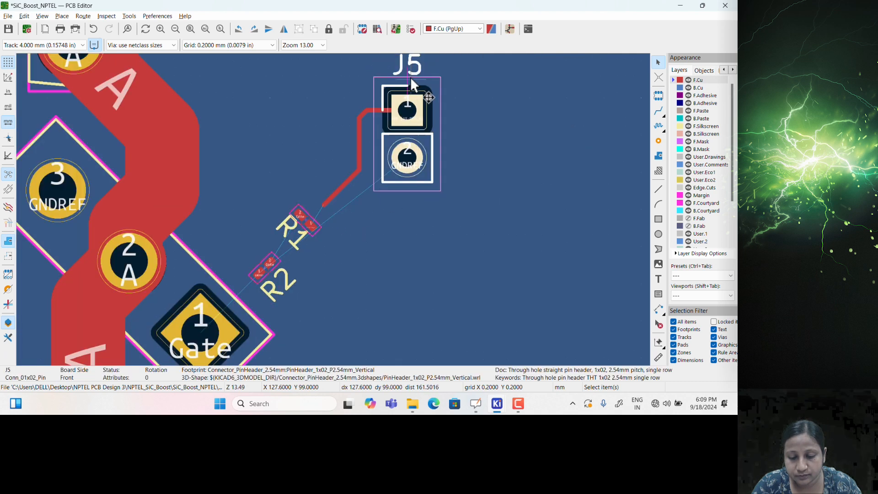
click(407, 102)
key(m)
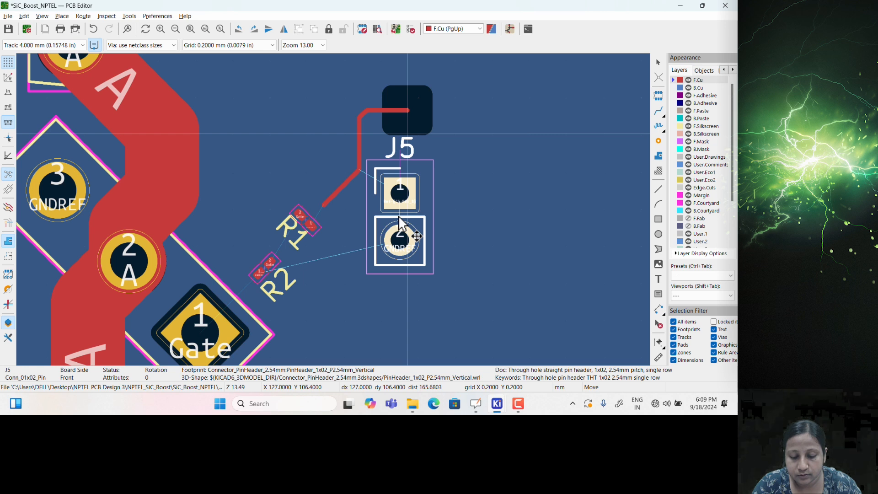
click(399, 217)
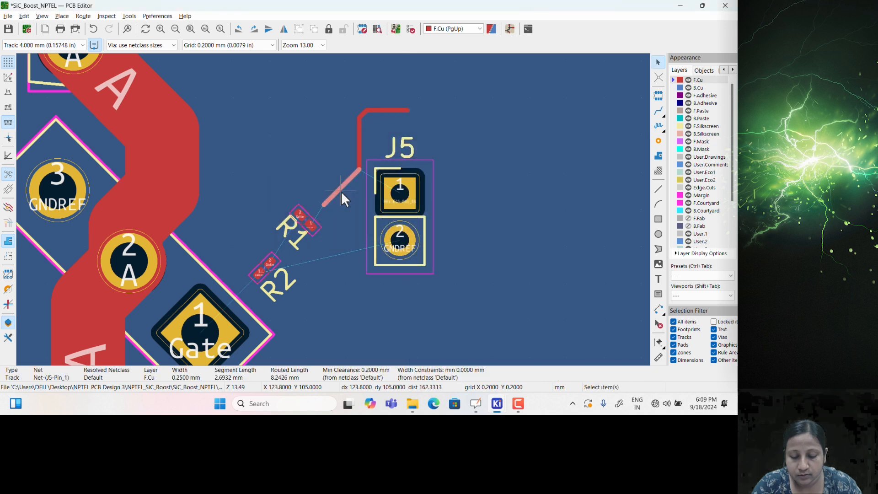
Delete J5's leftover vertical track, horizontal track and small stub
click(359, 150)
key(Delete)
click(378, 110)
key(Delete)
click(363, 114)
key(Delete)
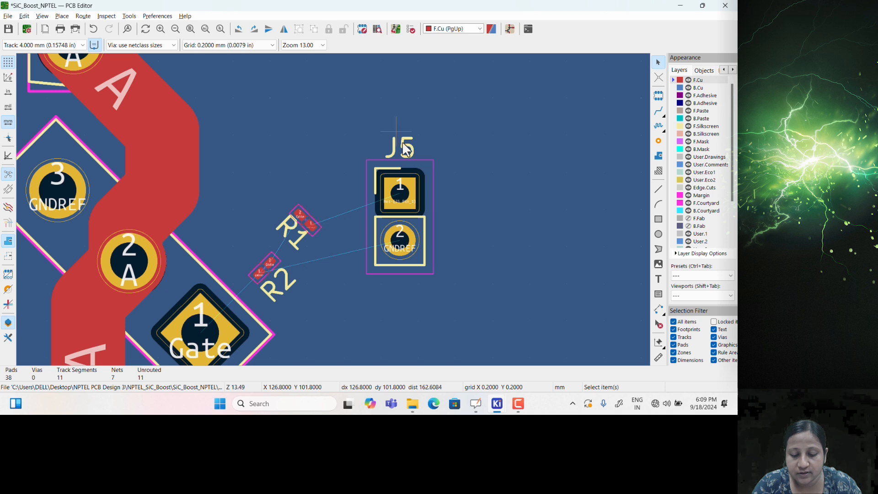
Move J5 slightly further left
click(377, 160)
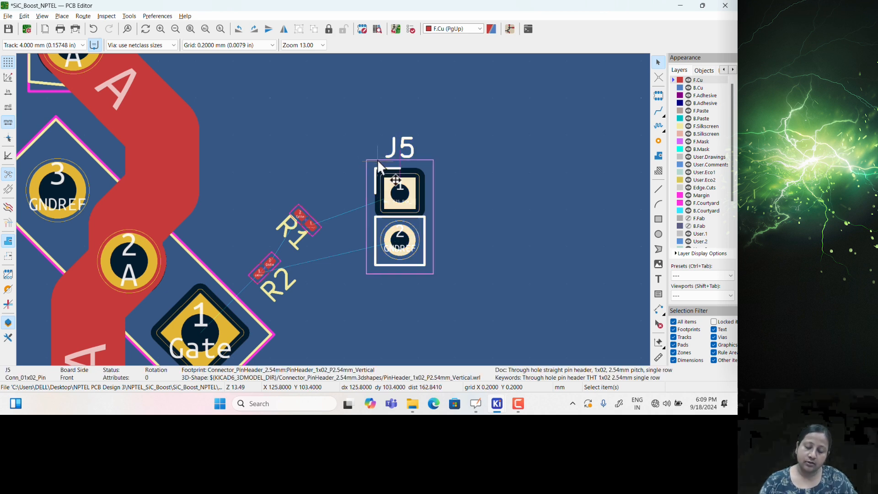
key(m)
click(386, 193)
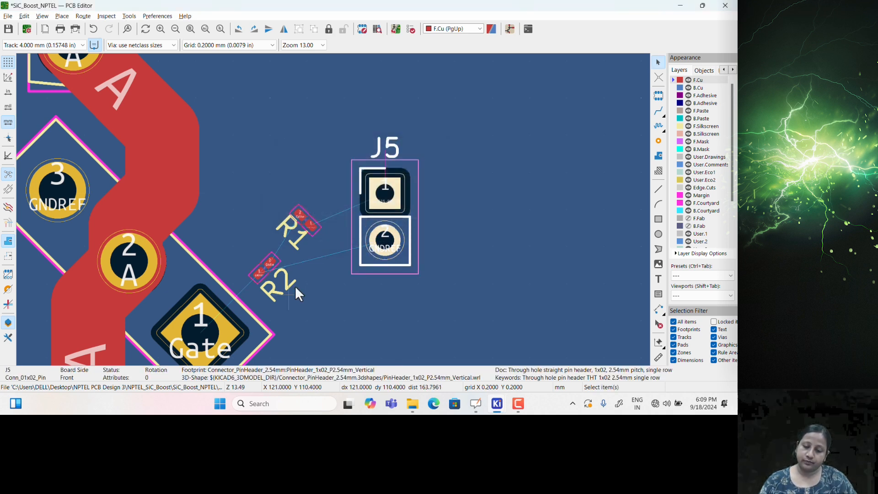
middle_drag(295, 243, 341, 222)
scroll(341, 221, up, 2)
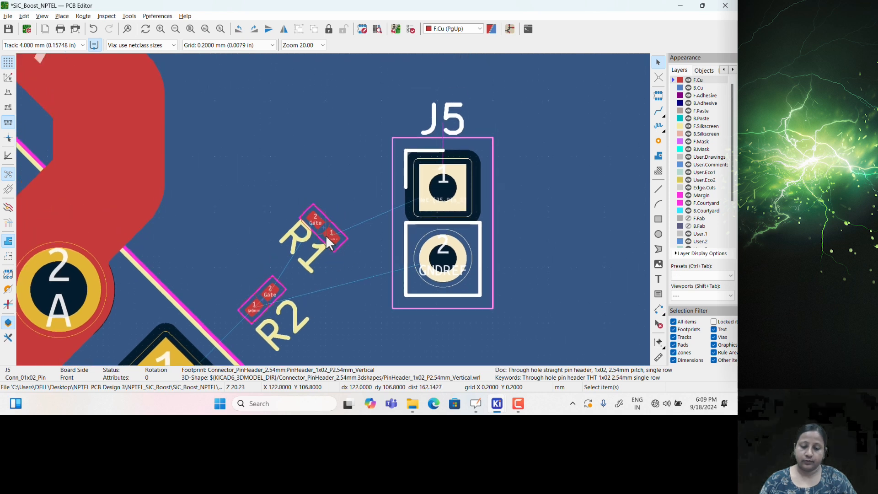
middle_drag(307, 251, 326, 202)
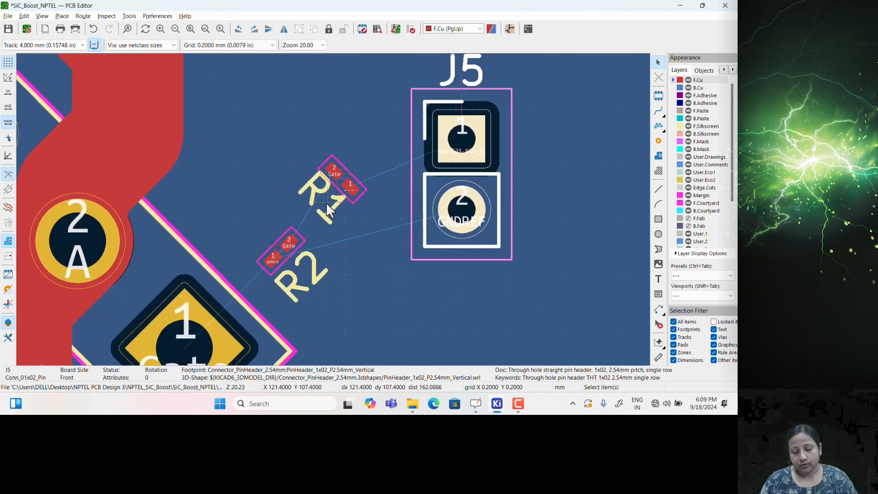
Nudge resistor R2 closer to R1
click(288, 259)
key(m)
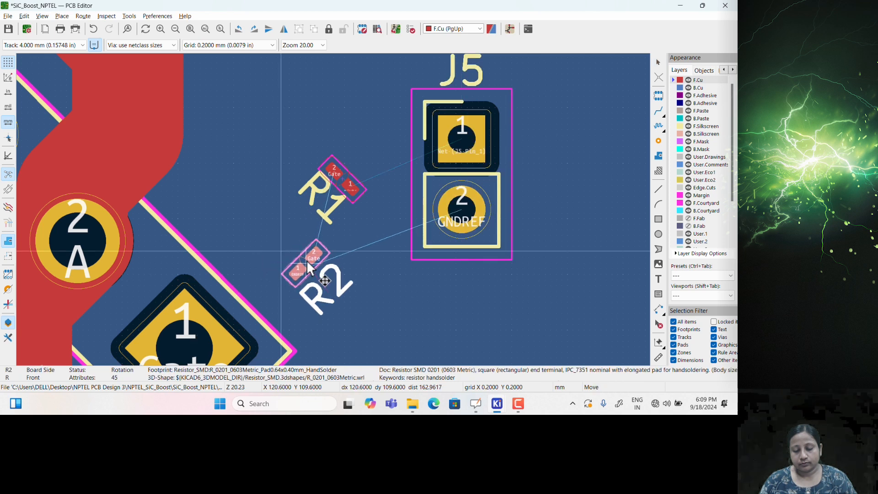
click(307, 260)
middle_drag(249, 287, 270, 249)
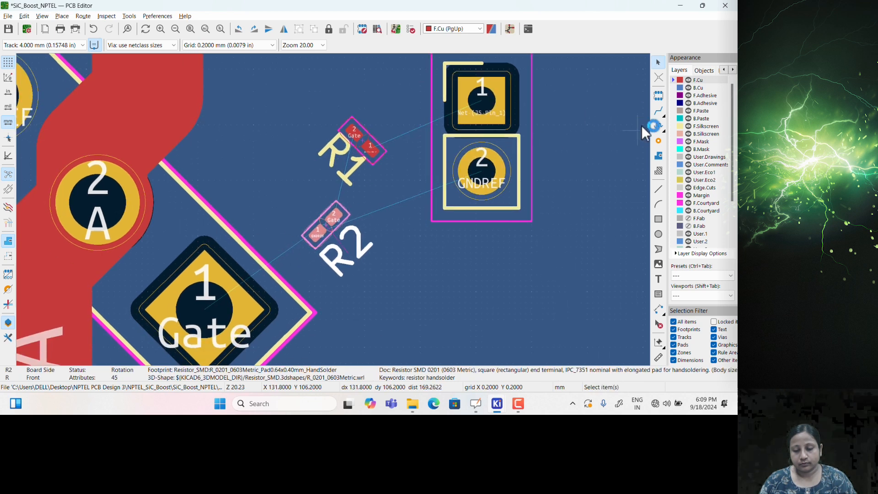
Set the routing track width back to the netclass default after cancelling a too-wide 4 mm track
click(659, 111)
click(82, 45)
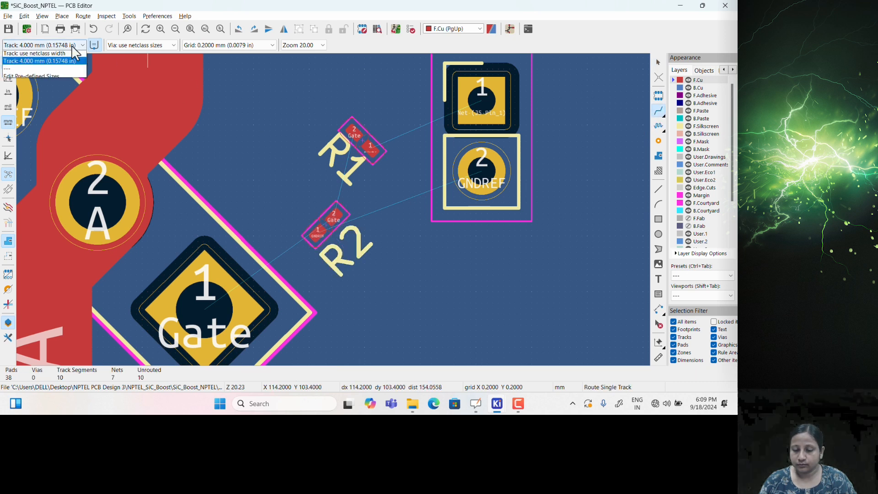
click(51, 54)
click(69, 45)
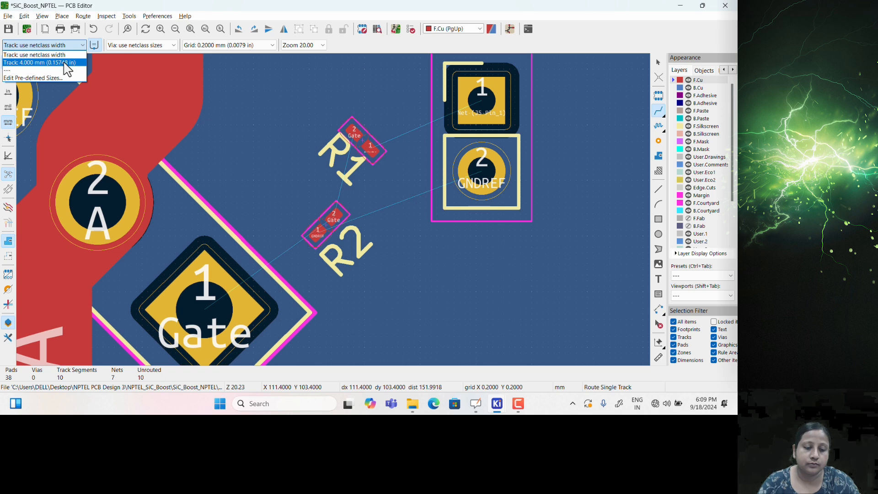
click(67, 63)
click(201, 305)
key(Escape)
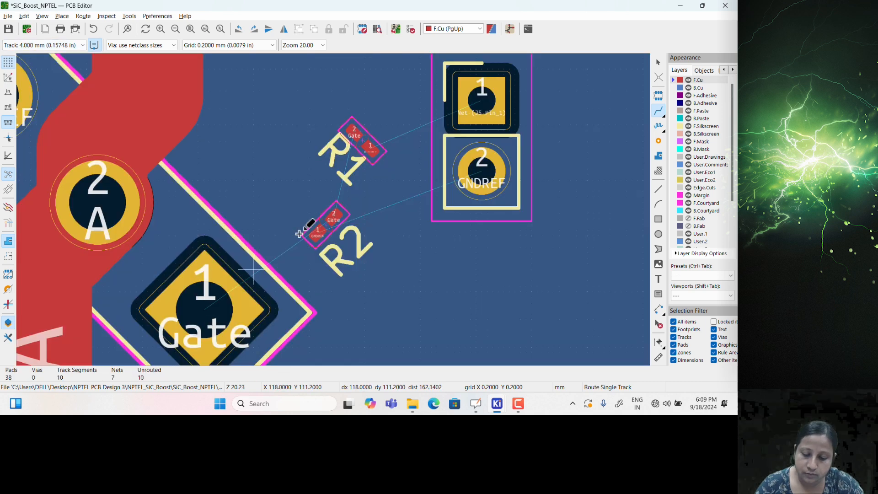
click(67, 44)
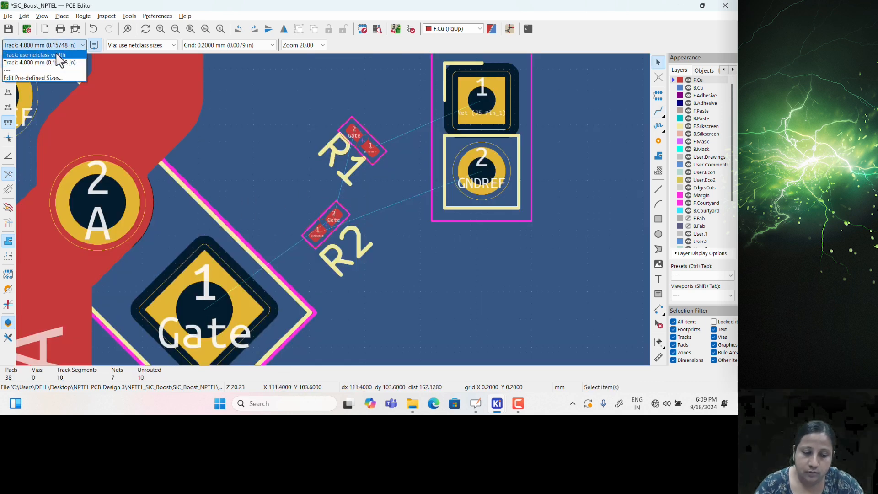
click(46, 53)
click(660, 112)
Route the Gate pad to R1 pad 2 and join R2's Gate pad onto that track
click(216, 312)
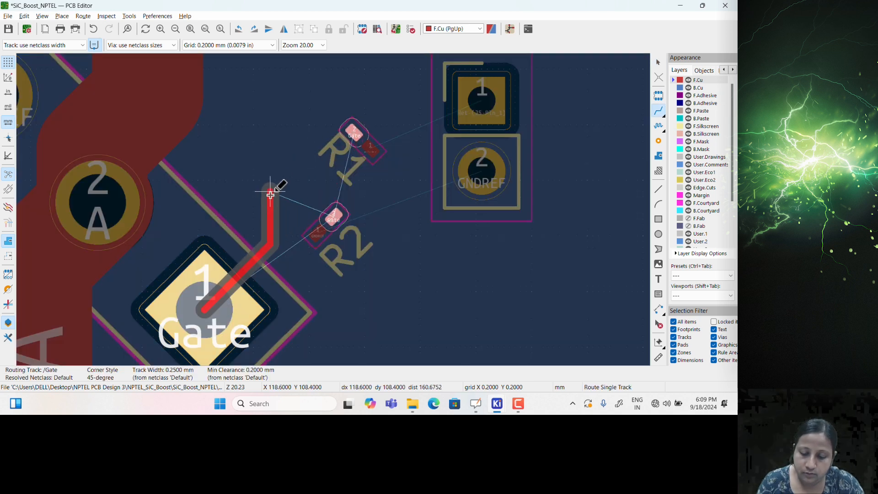
click(264, 203)
click(355, 137)
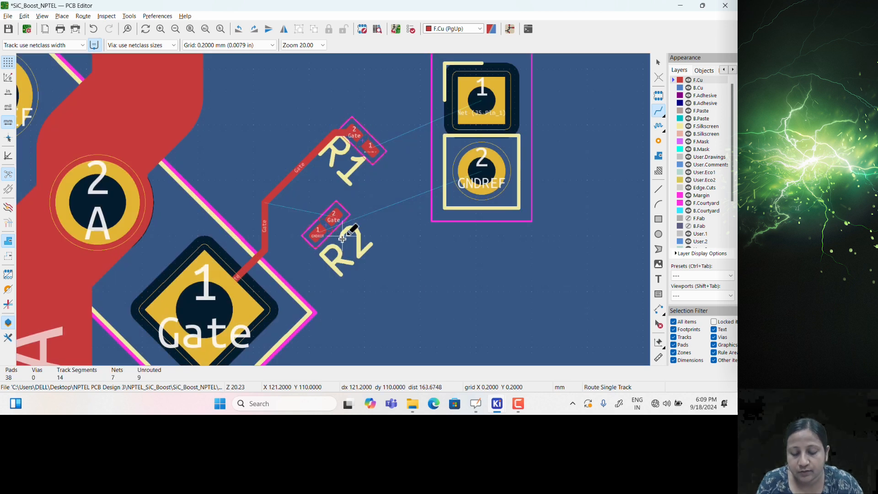
click(337, 220)
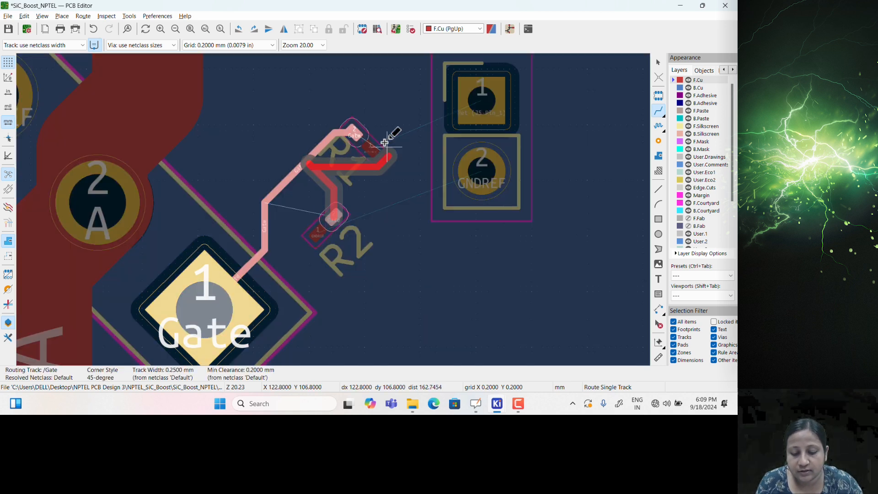
click(298, 163)
right_click(302, 134)
click(345, 142)
Route a track from R1 pad 1 to J5 pad 1
click(354, 133)
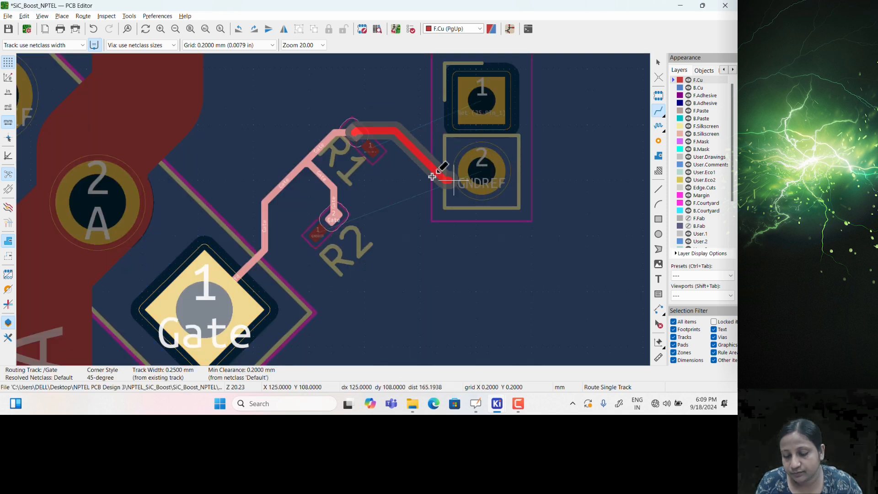
key(Escape)
scroll(388, 200, up, 5)
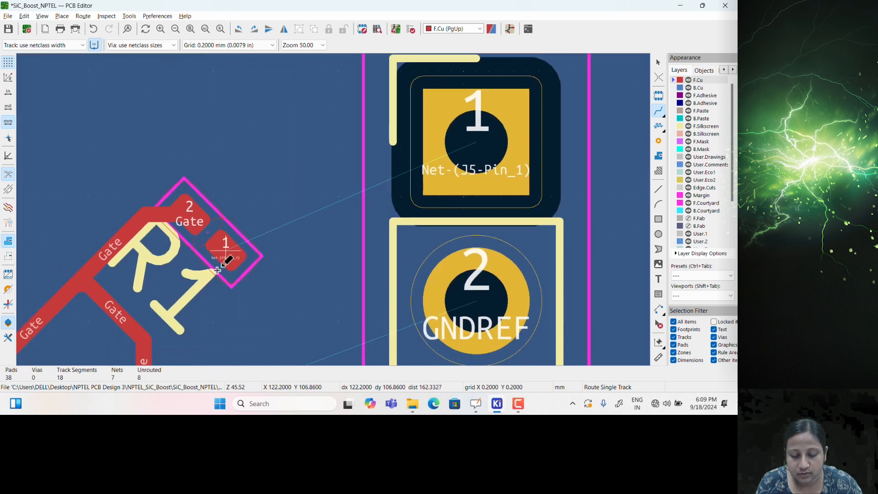
click(227, 255)
click(453, 145)
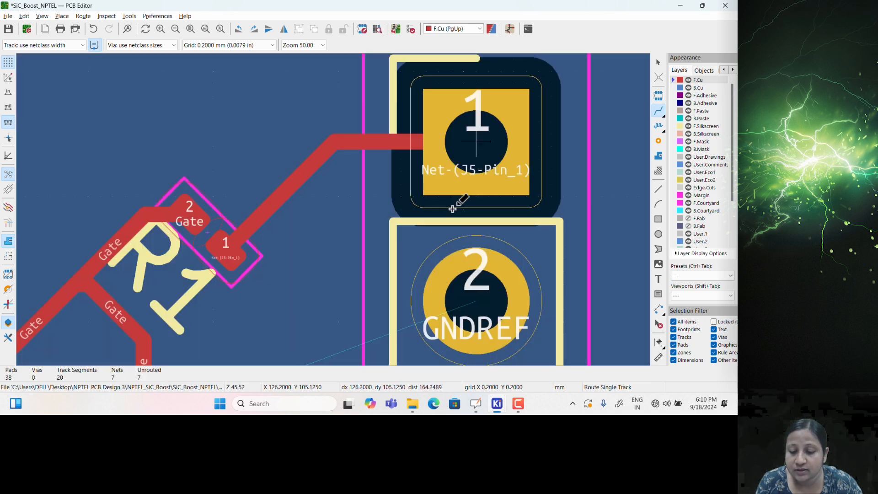
scroll(414, 202, down, 2)
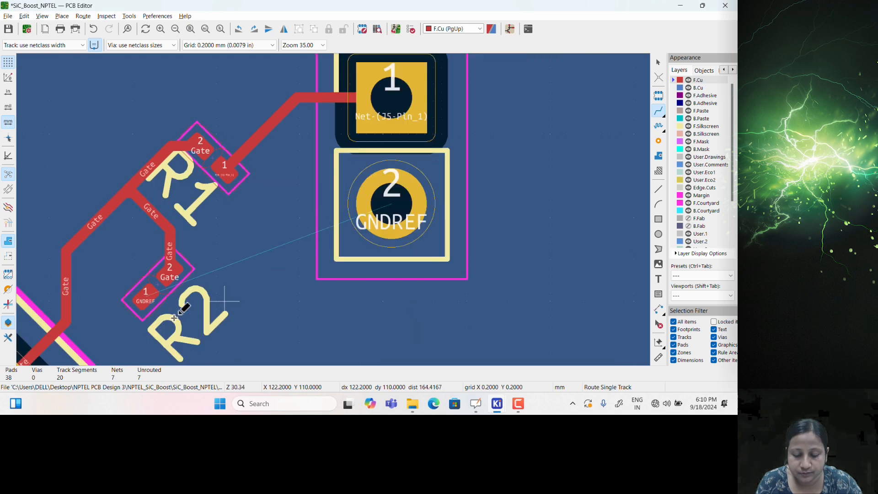
key(Escape)
Place a GNDREF via below R2 and connect R2 pad 1 to it with a short track
click(658, 140)
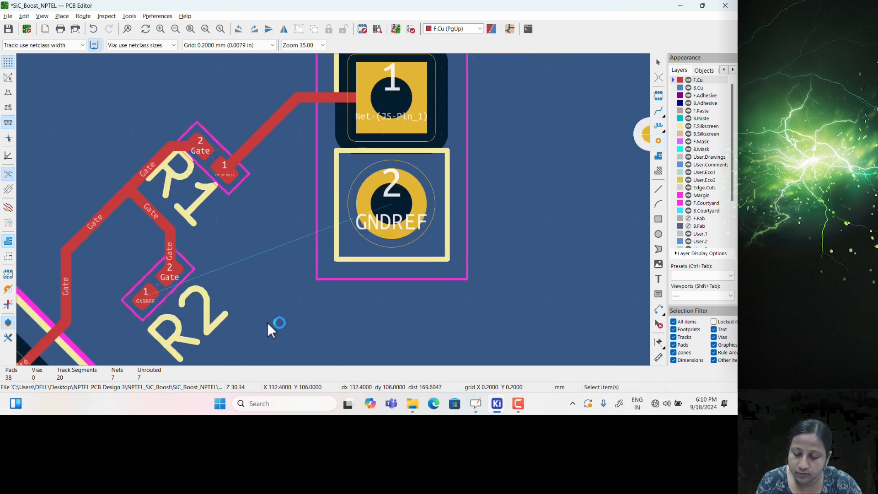
click(191, 343)
key(Escape)
middle_drag(512, 202, 603, 148)
click(659, 111)
click(236, 240)
click(281, 287)
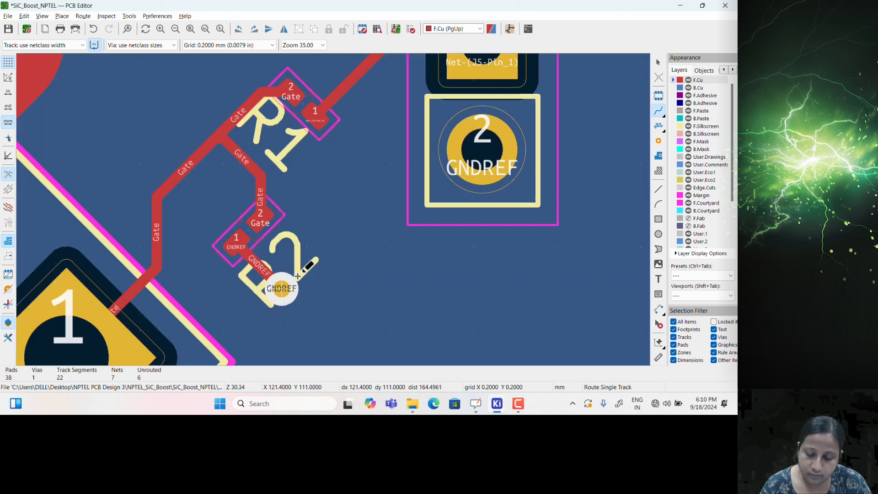
key(Escape)
scroll(298, 276, down, 4)
scroll(329, 210, down, 3)
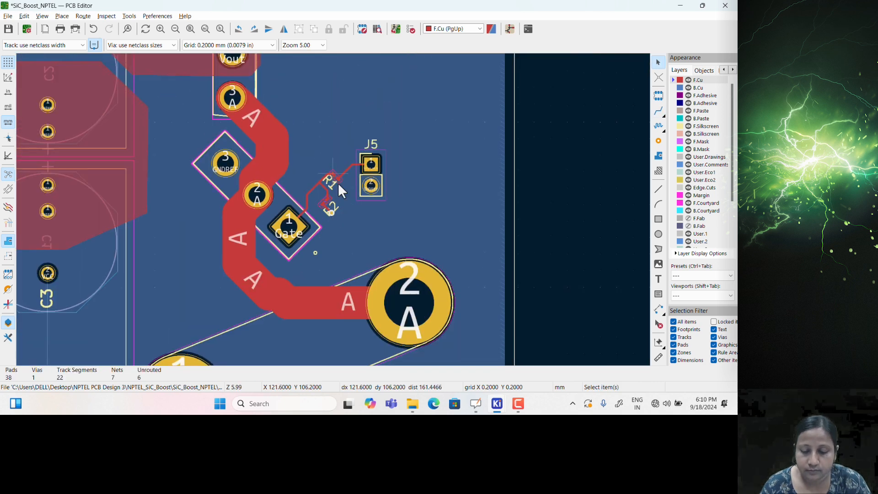
middle_drag(383, 200, 343, 242)
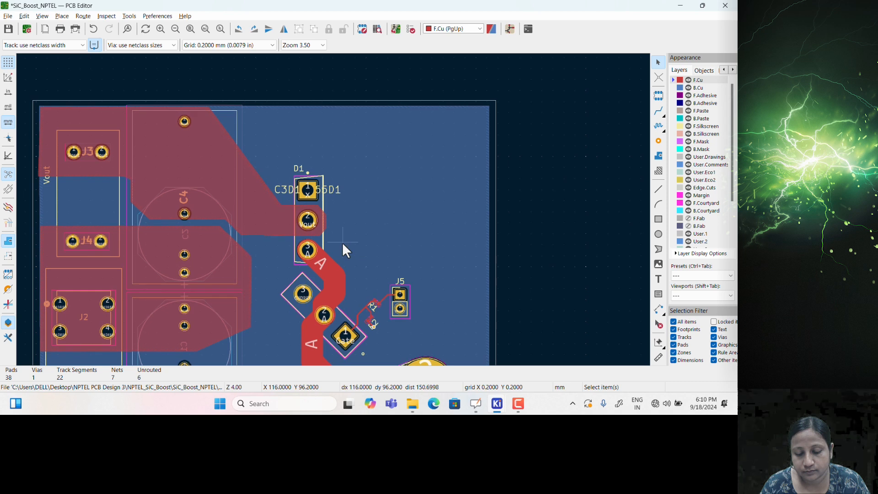
Make F.Silkscreen the active layer and start the outline with its vertical left edge
click(675, 127)
click(659, 189)
click(269, 114)
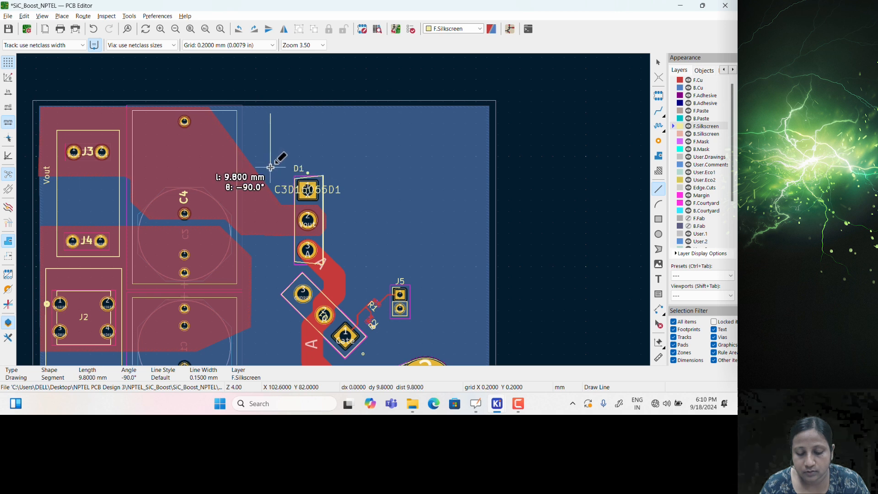
key(Escape)
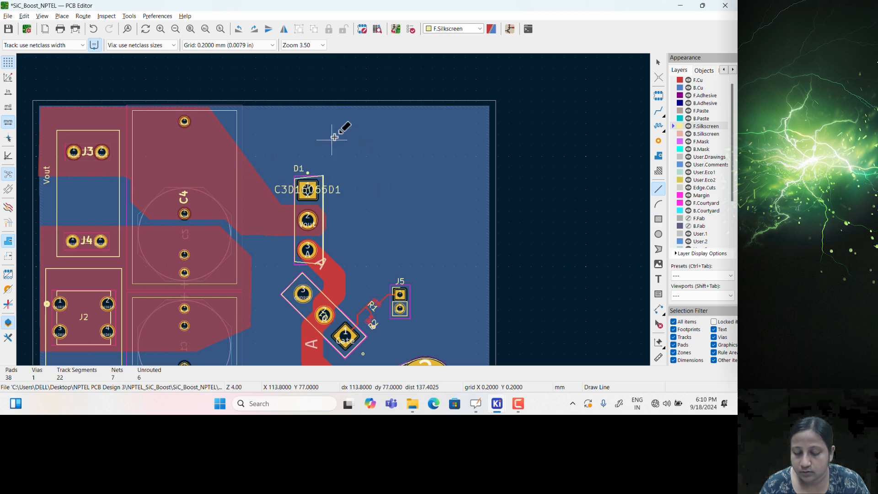
click(345, 119)
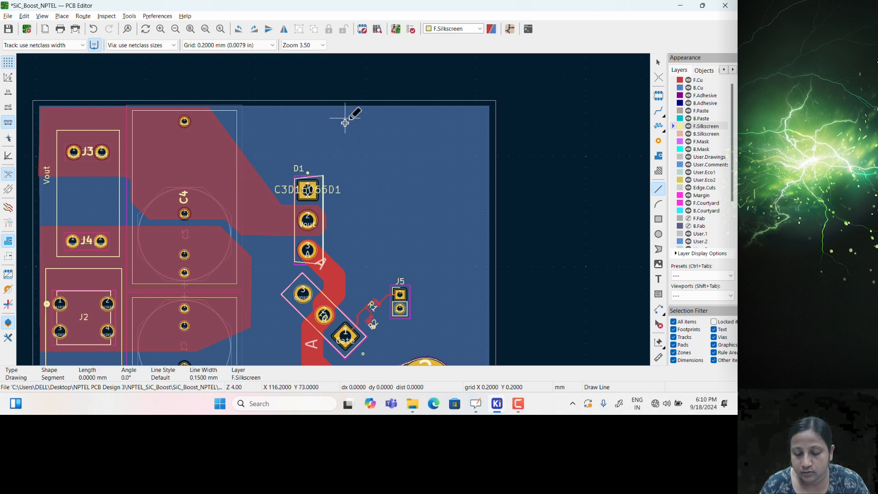
click(344, 243)
Trace the outline's diagonal bends, bottom and right edges, closing it at the starting corner
click(372, 268)
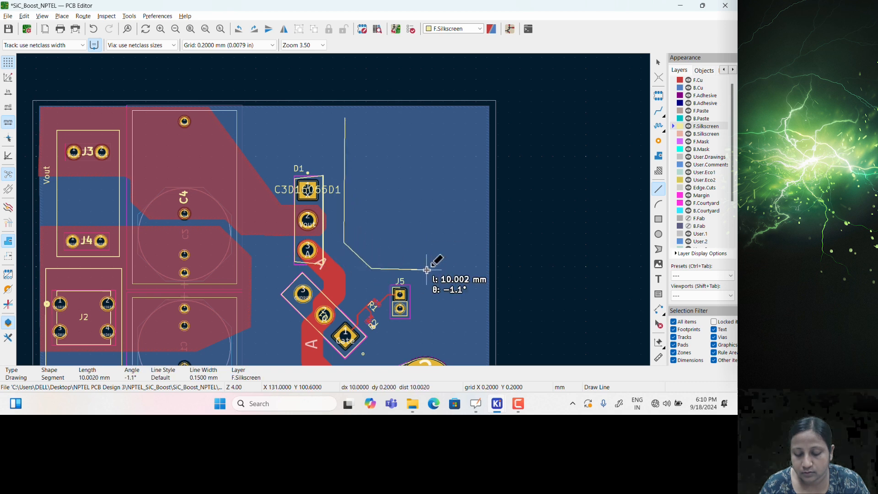
click(426, 269)
click(438, 282)
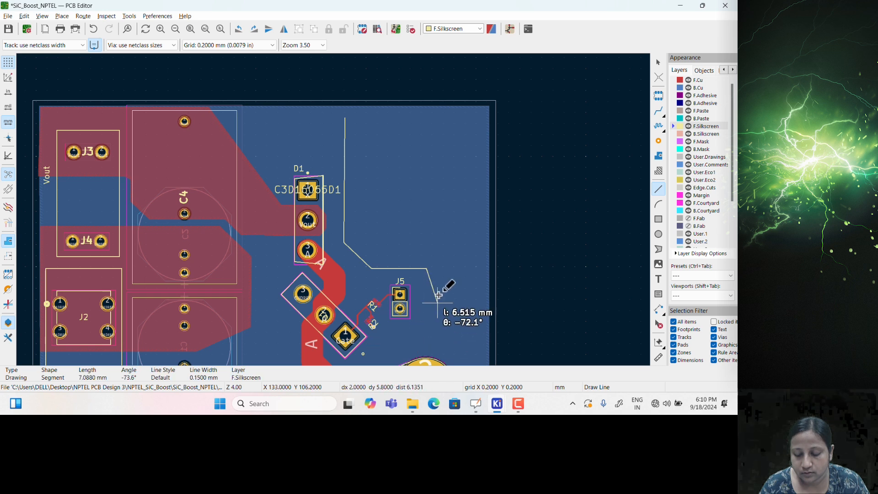
click(437, 340)
click(485, 340)
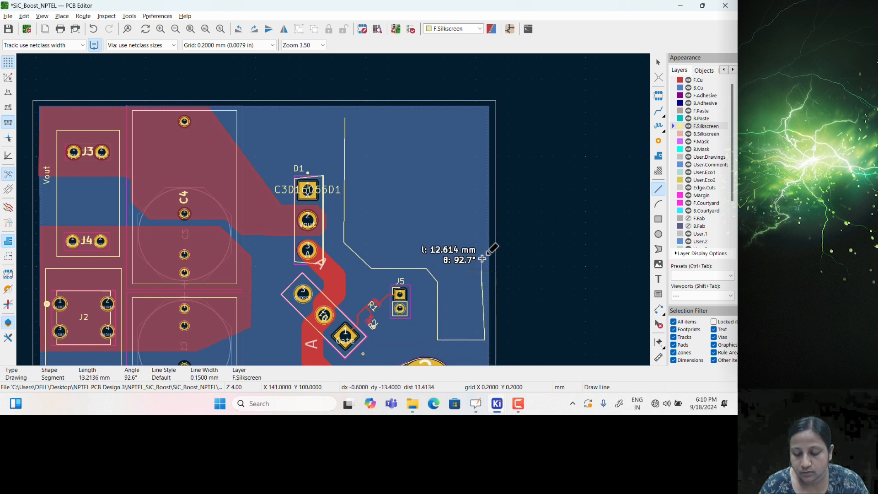
click(487, 119)
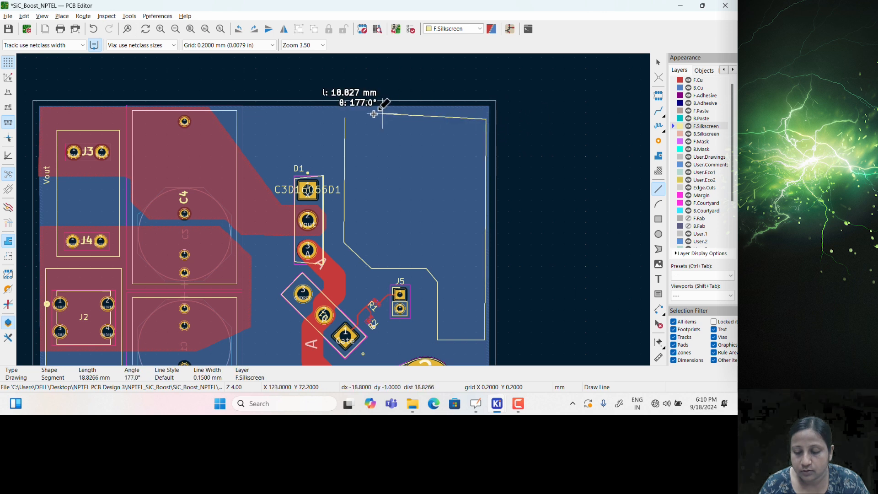
click(346, 118)
key(Escape)
Check the outline's top edge and bring the board's top-right corner into view
scroll(484, 144, up, 2)
click(331, 185)
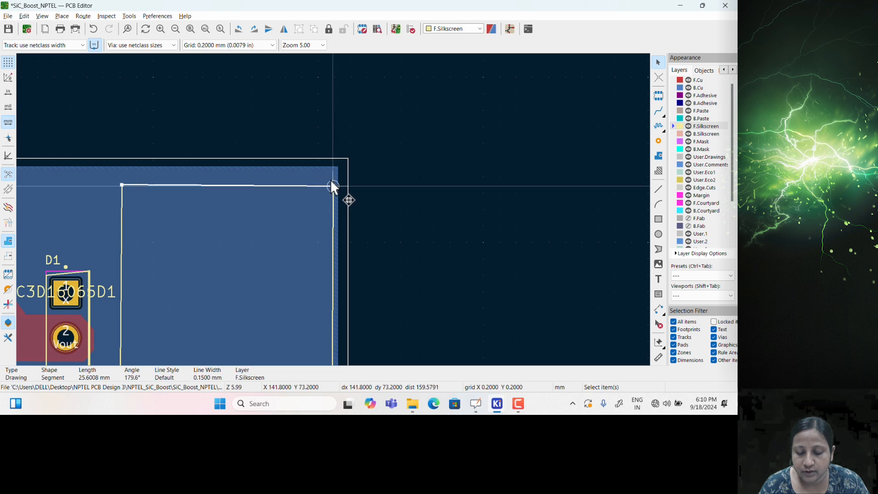
middle_drag(335, 279, 437, 62)
click(405, 255)
click(658, 281)
Place a 'Gate Driver Section' silkscreen label inside the outline
click(295, 133)
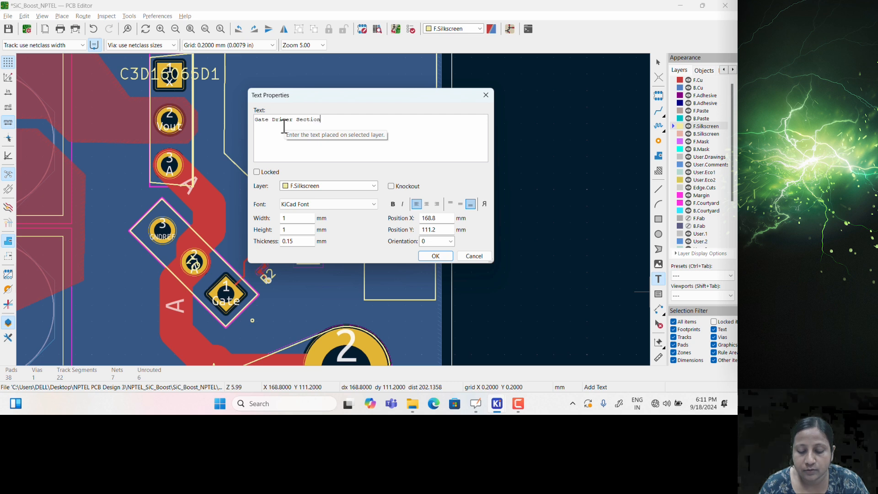
click(428, 257)
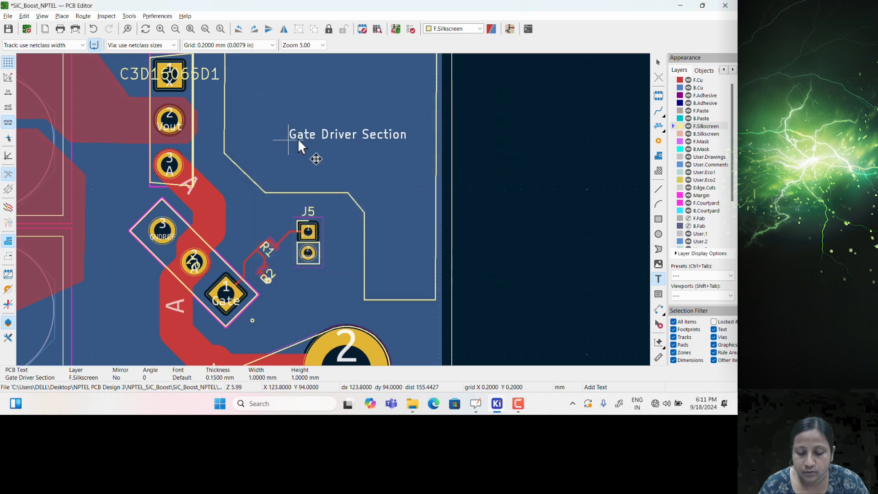
click(287, 117)
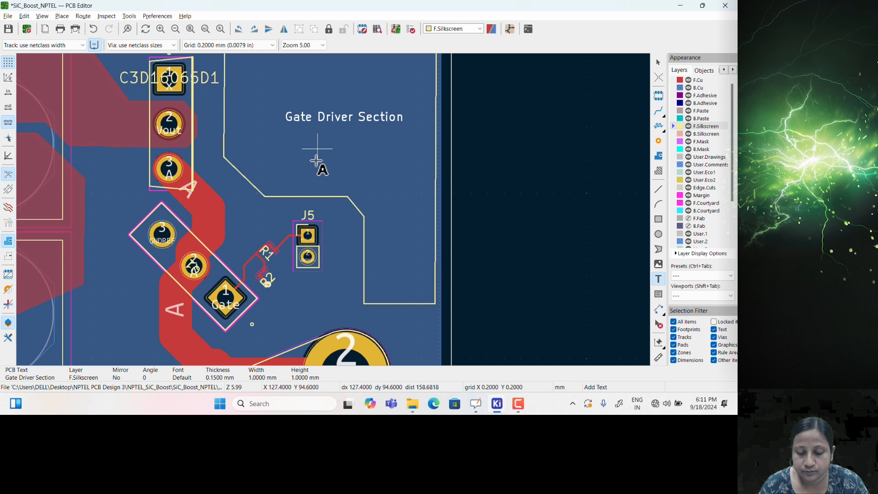
middle_drag(316, 160, 314, 302)
Draw a silkscreen divider line across the outline from its left edge to its right edge
click(659, 189)
click(222, 176)
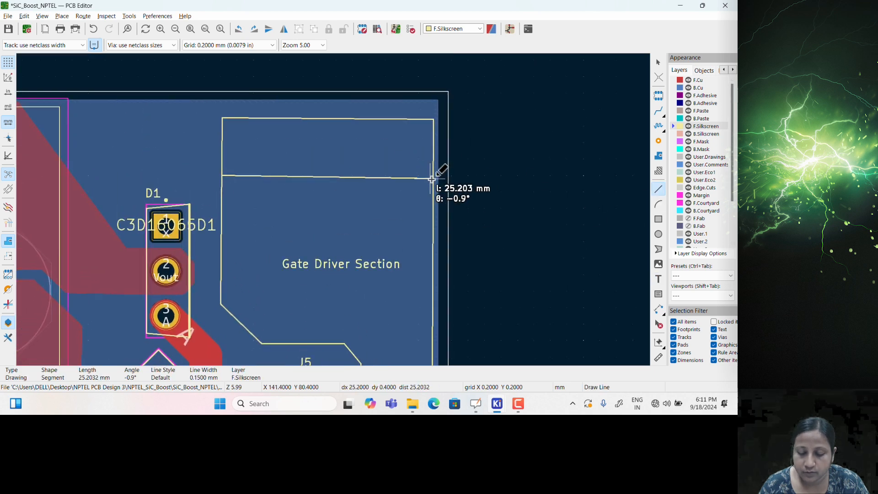
click(433, 176)
key(Escape)
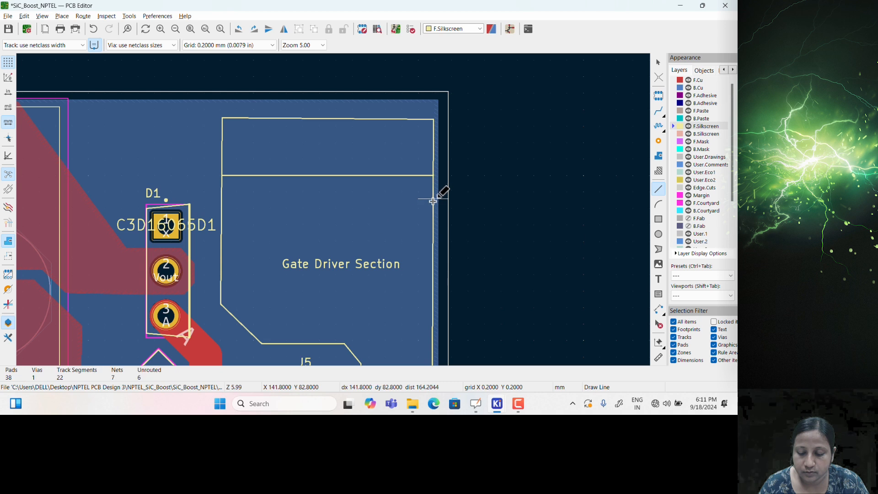
key(Escape)
Copy the label into the upper strip and start retyping its text
click(318, 264)
key(ctrl+c)
key(ctrl+v)
click(301, 156)
double_click(295, 160)
click(341, 122)
key(BackSpace)
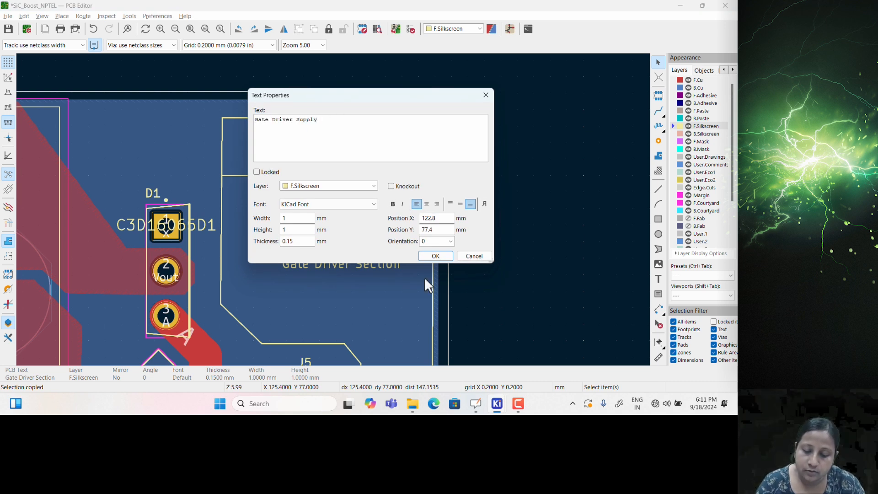
Confirm the 'Gate Driver Supply' label and bring the board's lower-left around J1 into view
click(428, 256)
scroll(380, 248, down, 4)
middle_drag(329, 237, 394, 203)
middle_drag(416, 235, 451, 223)
middle_drag(320, 309, 364, 300)
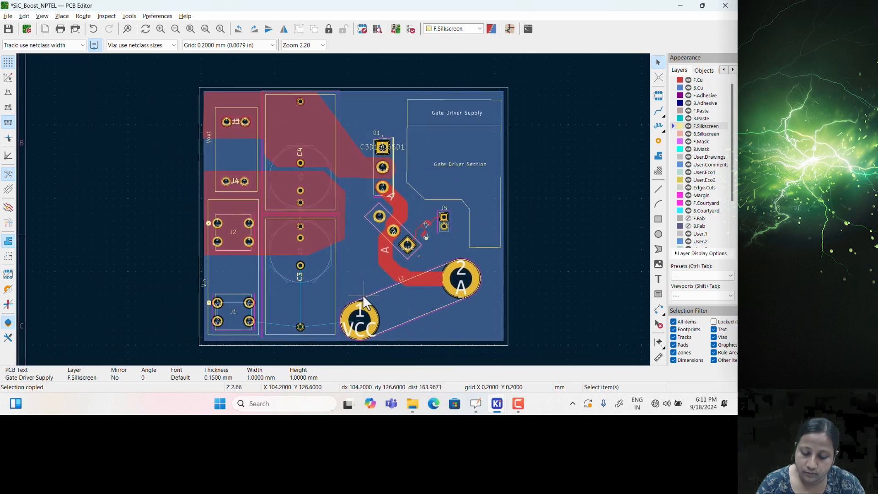
scroll(264, 287, up, 2)
middle_drag(392, 230, 350, 235)
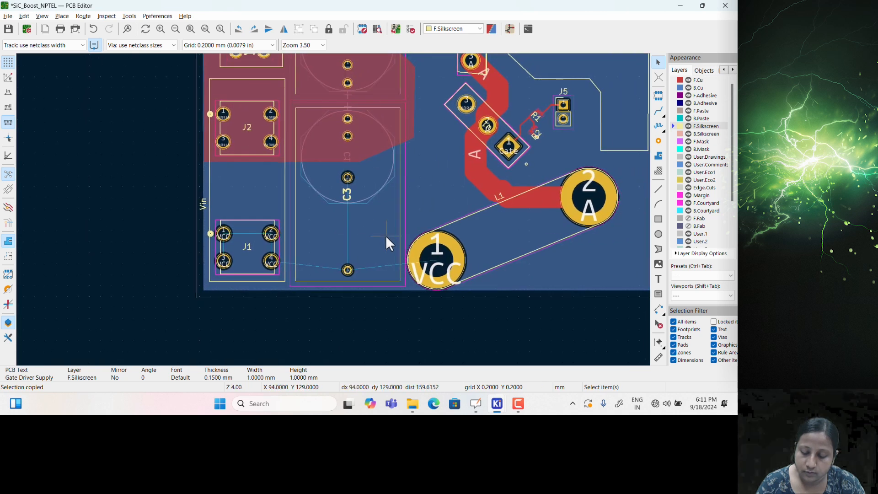
middle_drag(345, 287, 346, 299)
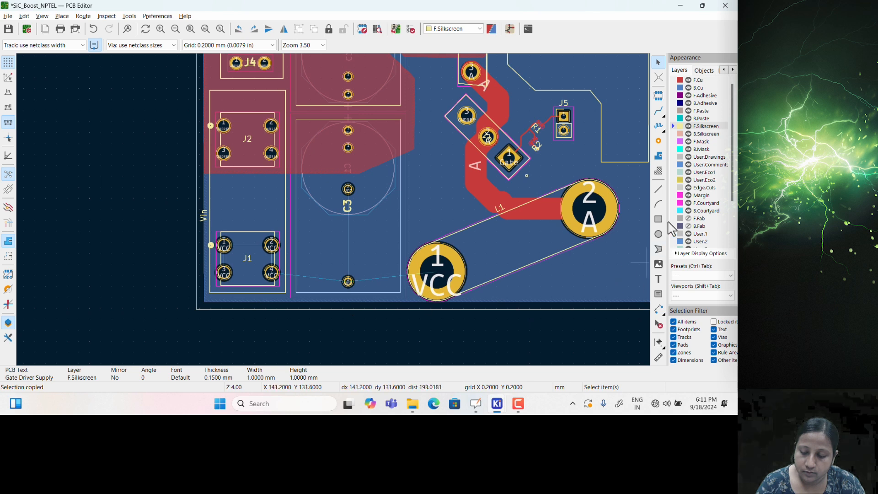
Abandon the zone started on the silkscreen layer and make F.Cu the active layer
click(659, 157)
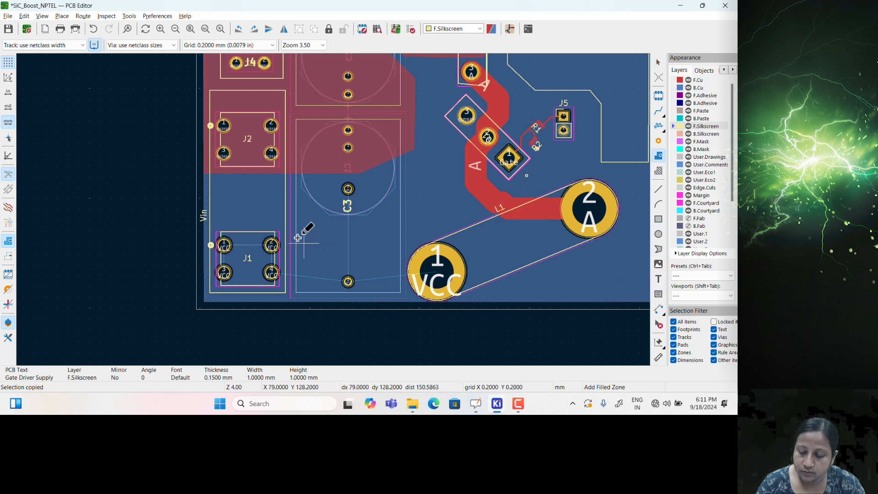
click(205, 181)
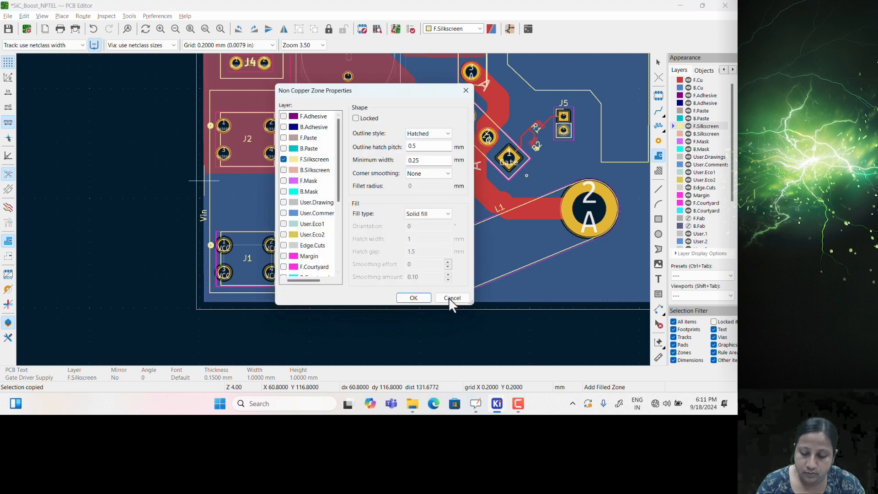
click(451, 298)
key(Escape)
key(Escape)
click(674, 83)
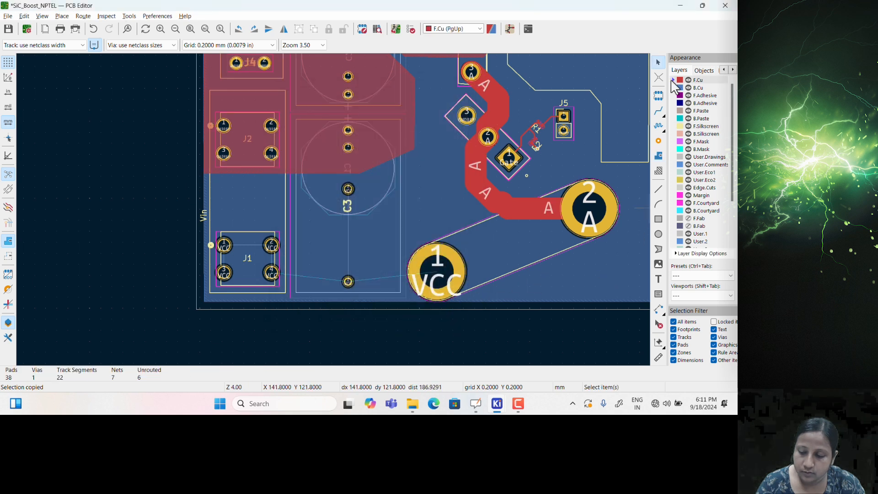
Outline a VCC filled zone from the left edge past C3 and the VCC pad to the bottom-left
click(660, 156)
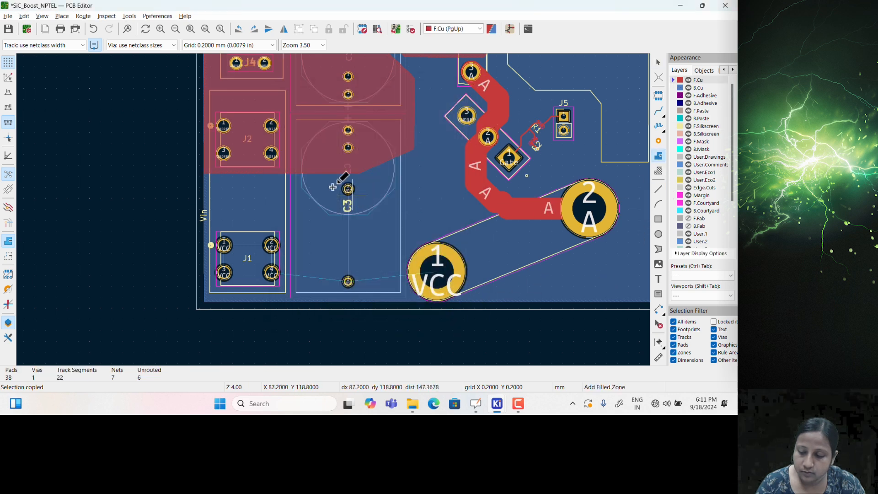
click(204, 182)
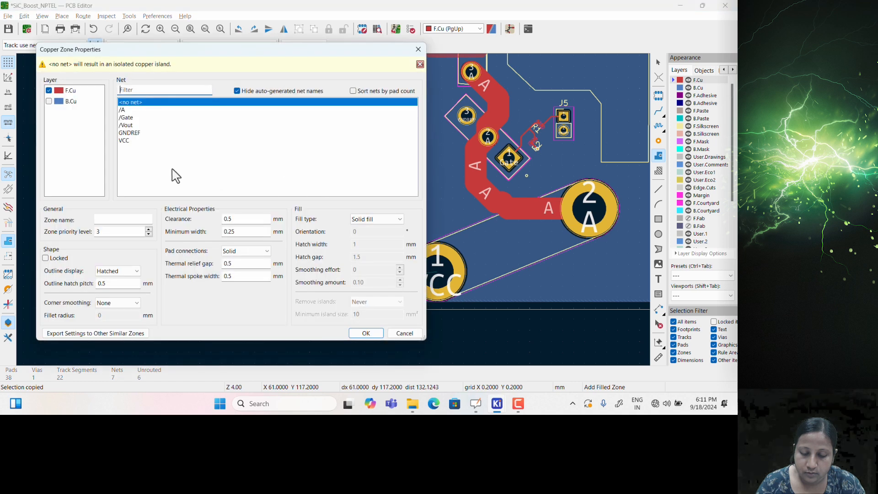
click(128, 140)
click(375, 329)
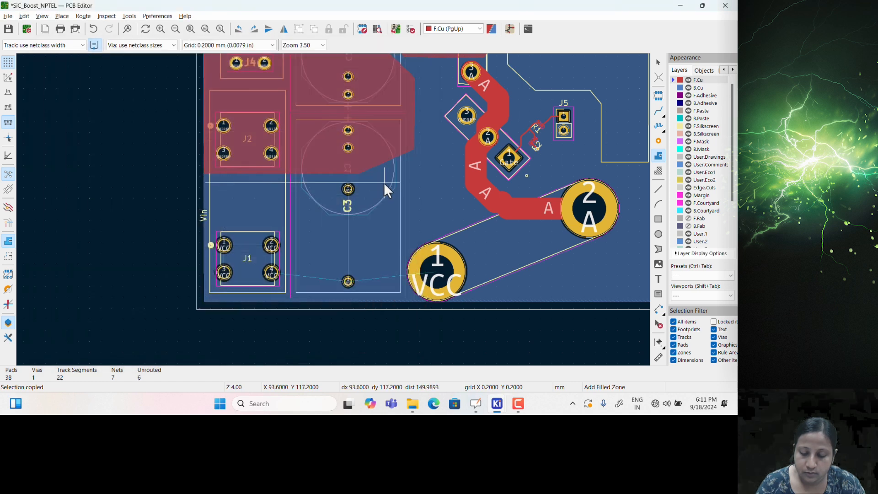
click(385, 183)
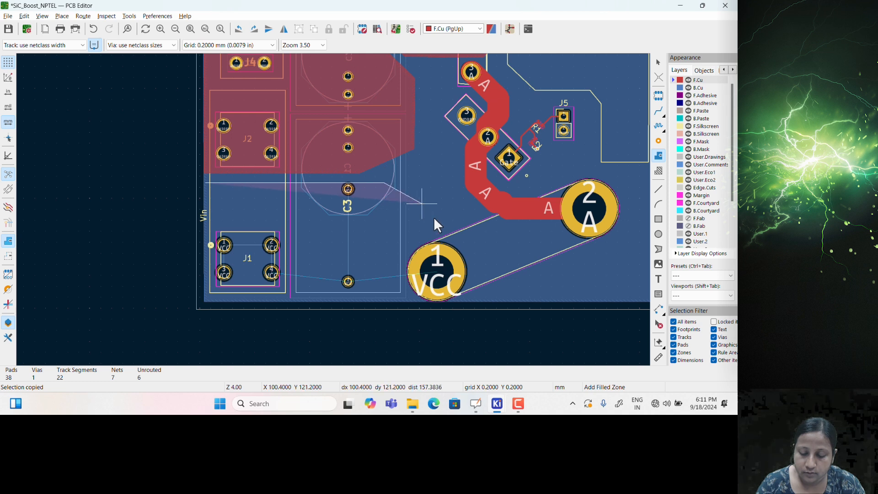
click(462, 221)
click(484, 264)
click(484, 302)
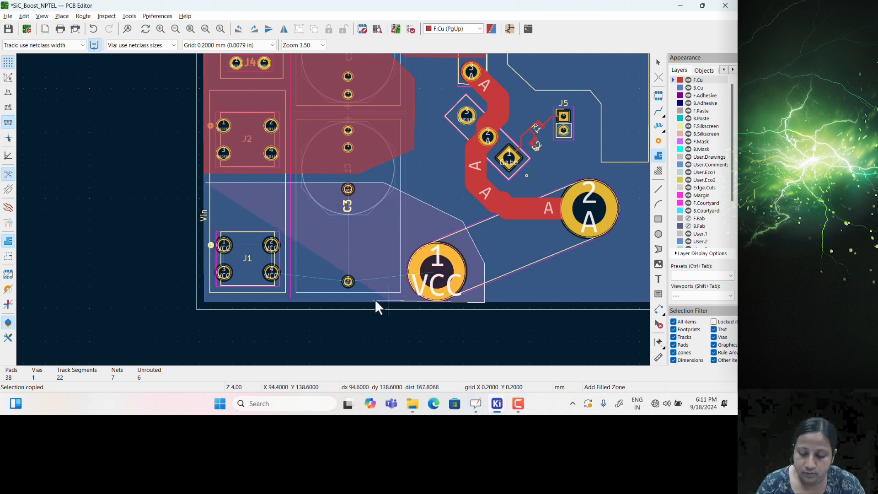
click(204, 303)
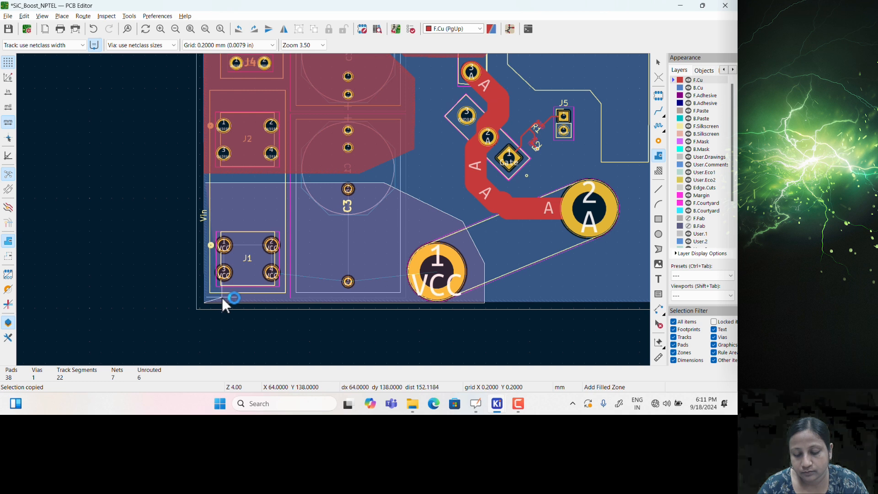
scroll(201, 188, up, 3)
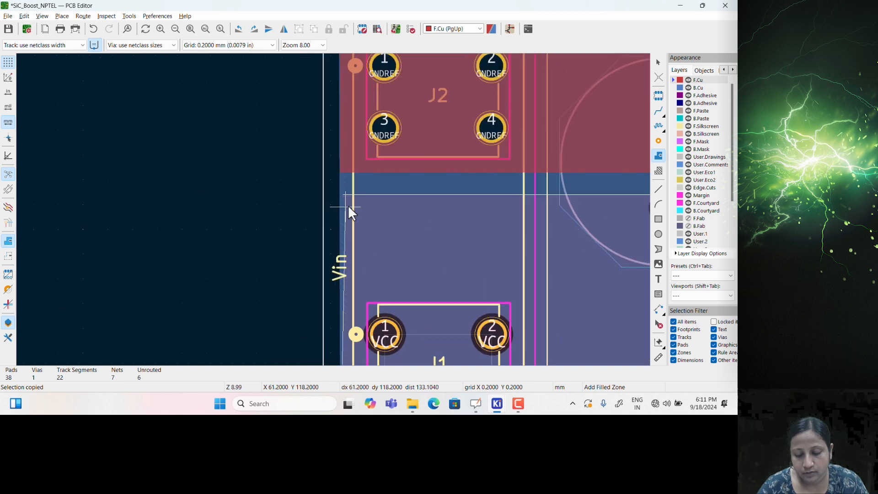
click(342, 194)
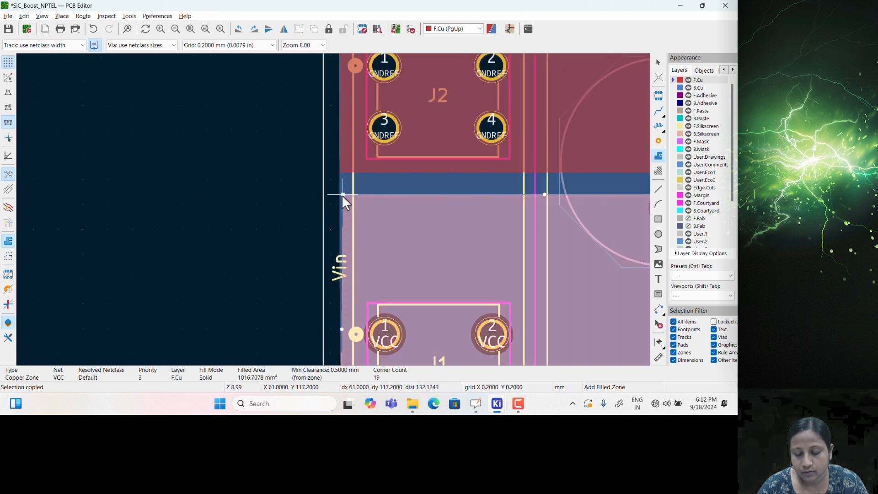
key(Escape)
Move the VCC zone's corner beside the VCC pad, then recentre the whole board
scroll(457, 301, down, 3)
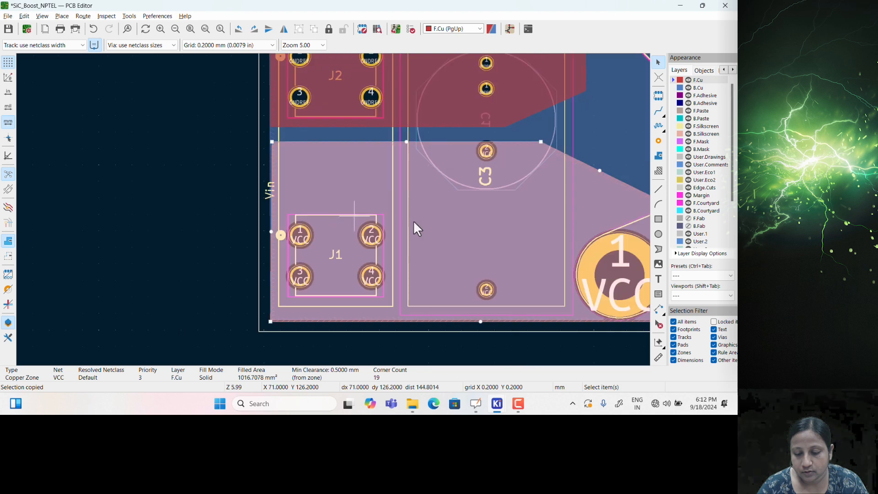
click(494, 287)
click(477, 250)
click(486, 269)
scroll(489, 270, up, 4)
drag(306, 210, 311, 202)
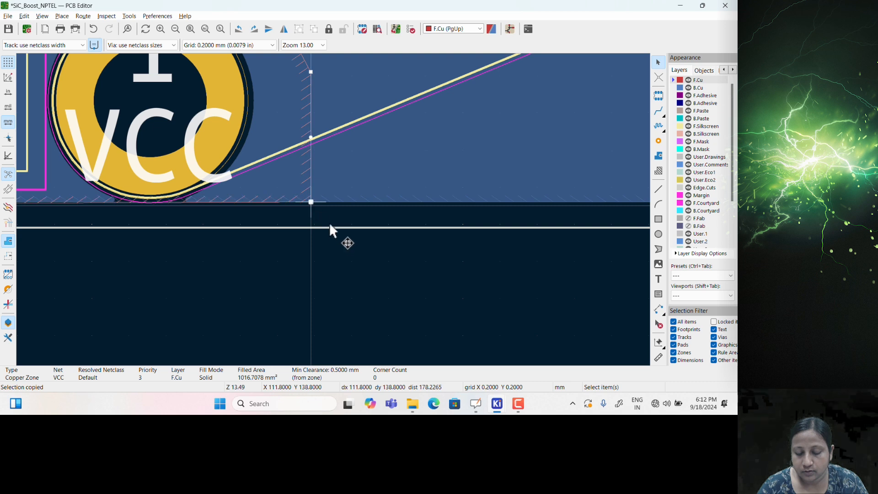
scroll(333, 234, down, 4)
click(353, 251)
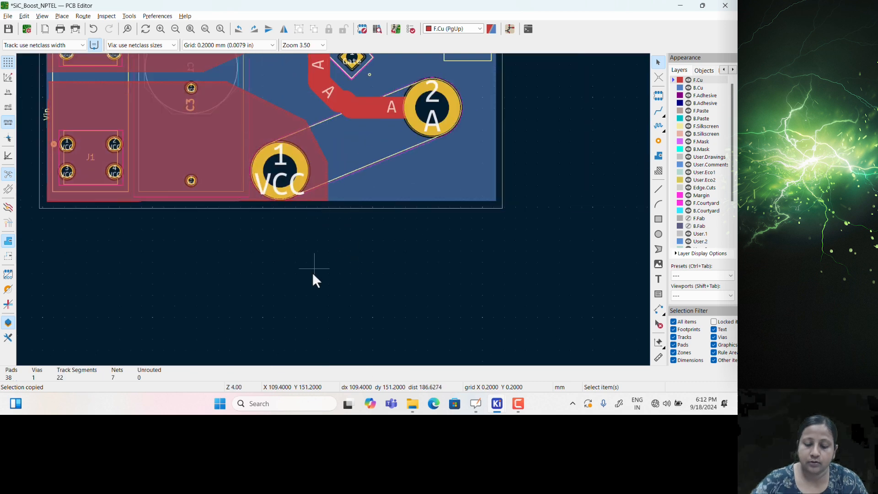
middle_drag(313, 263, 341, 323)
scroll(342, 324, down, 2)
middle_drag(359, 175, 371, 221)
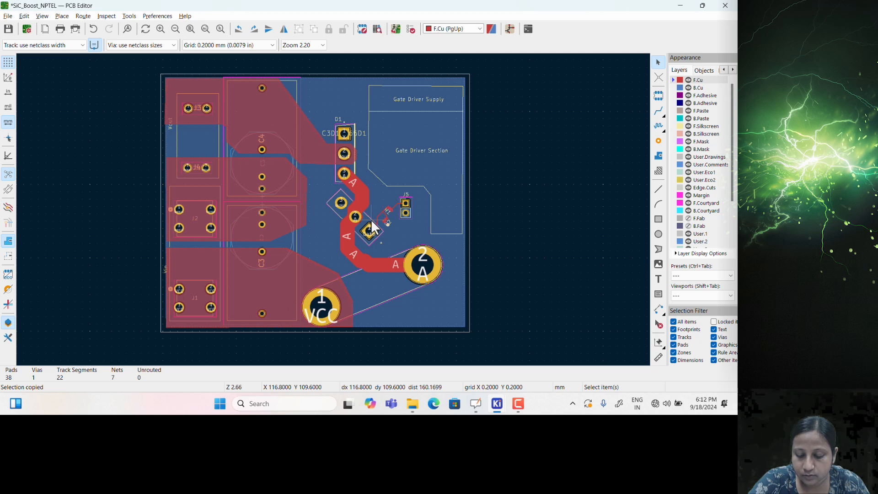
key(alt+3)
scroll(396, 213, up, 3)
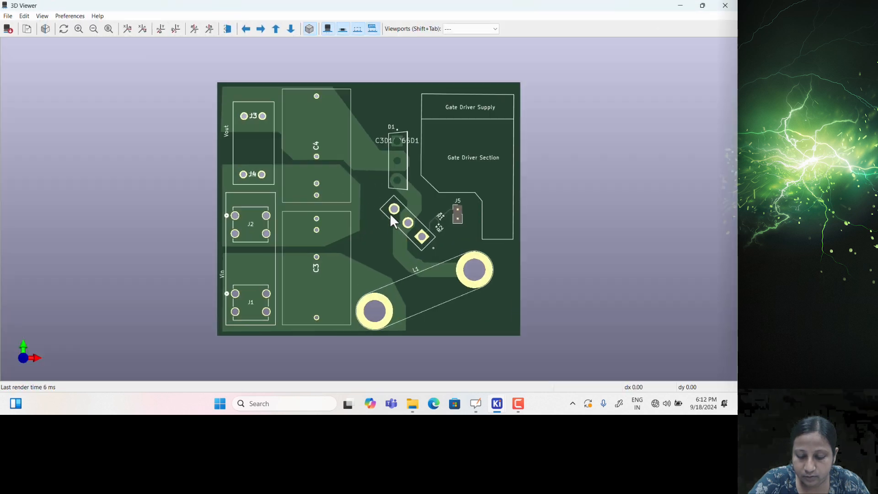
drag(383, 199, 383, 201)
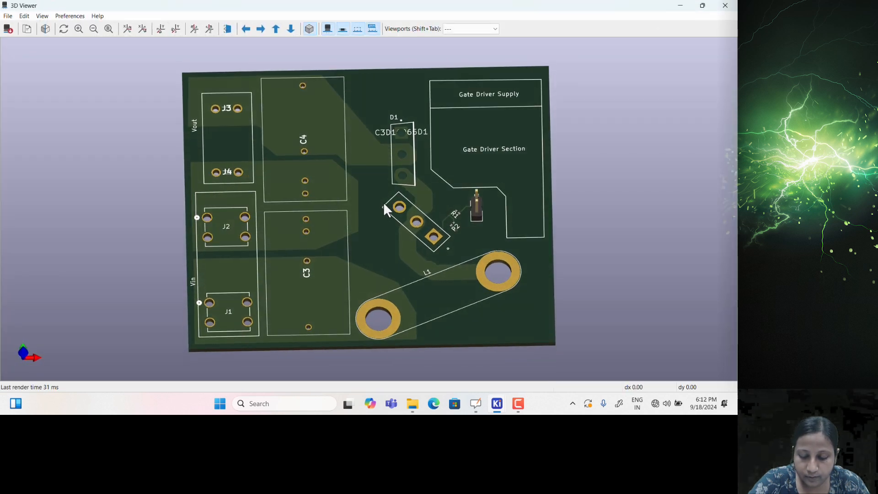
click(726, 12)
scroll(333, 210, up, 5)
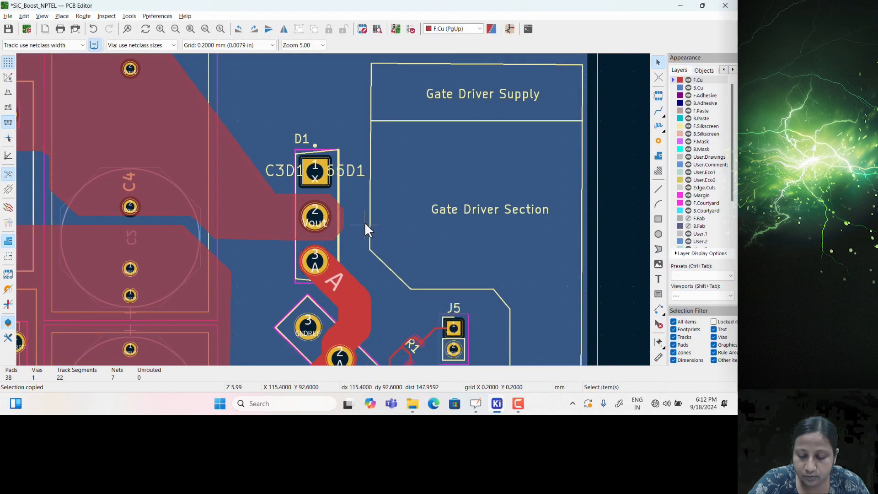
Make F.Mask the active layer and abandon a first mask zone attempt near D1
click(674, 143)
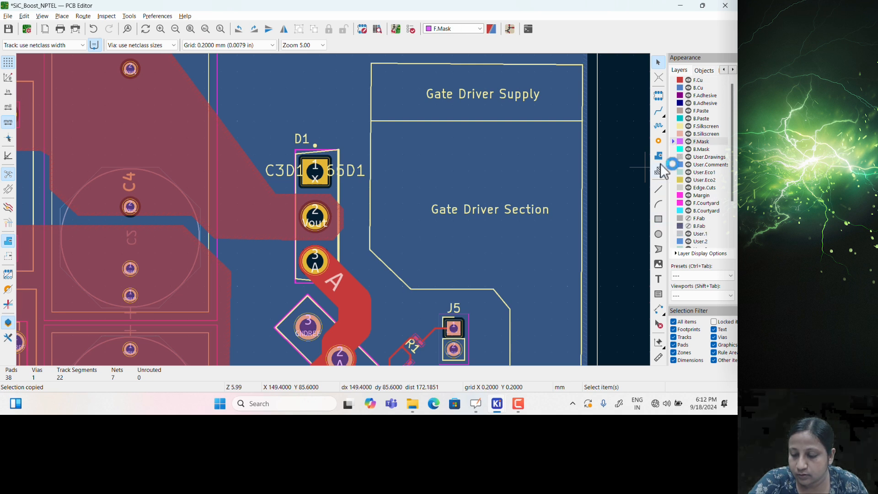
click(659, 156)
scroll(320, 174, down, 2)
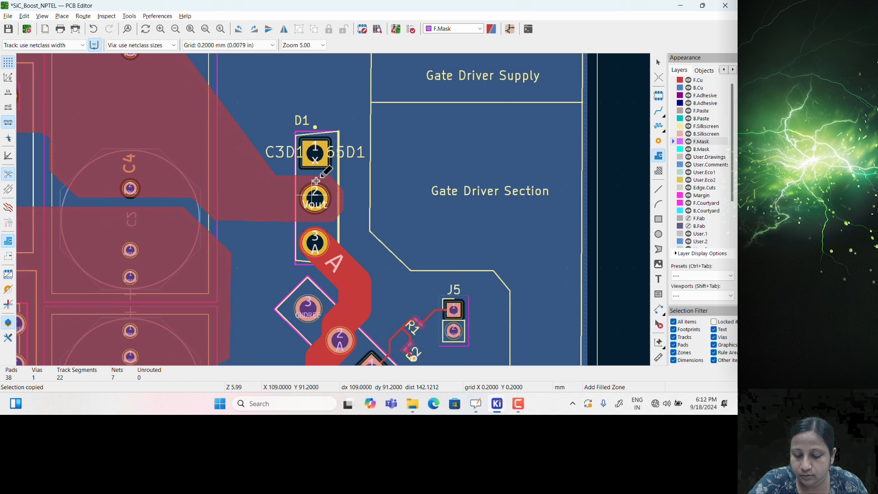
click(303, 157)
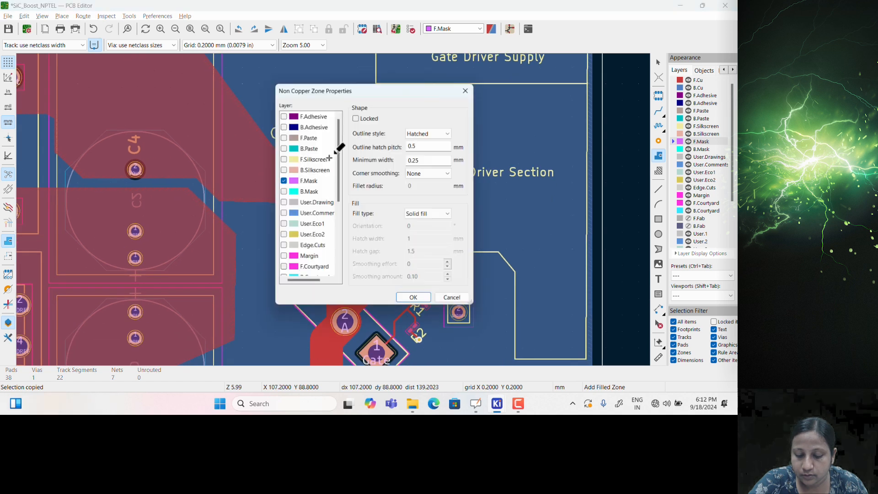
click(453, 299)
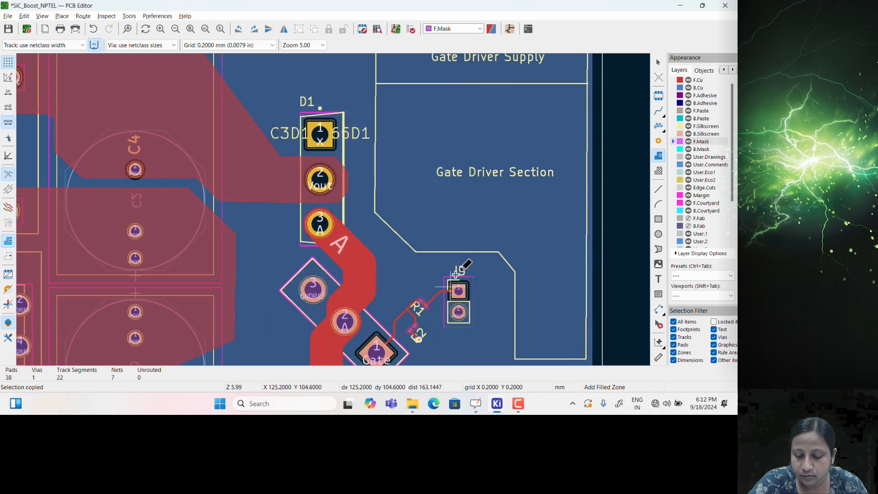
Draw a closed F.Mask zone over D1 pad 2 and view the board in 3D
click(301, 158)
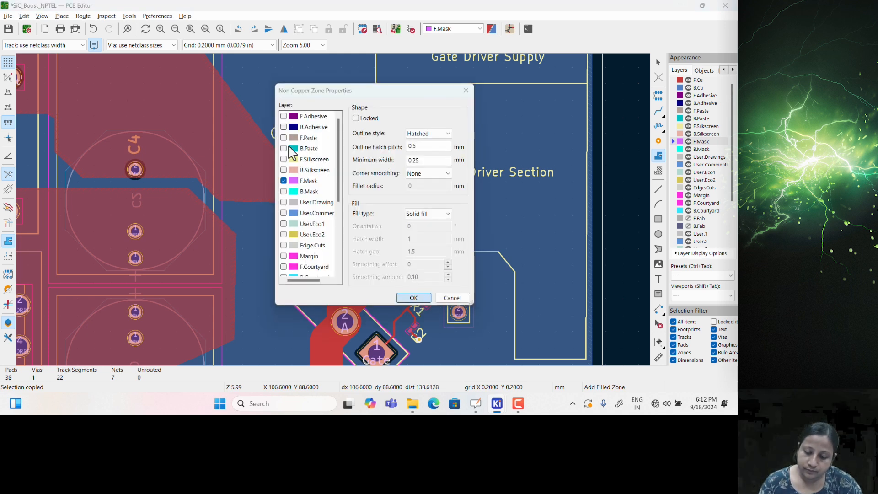
key(Return)
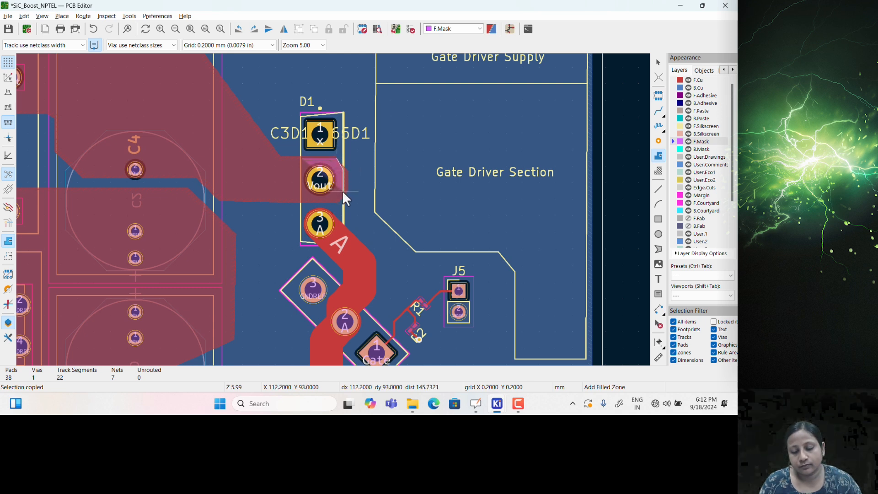
click(335, 200)
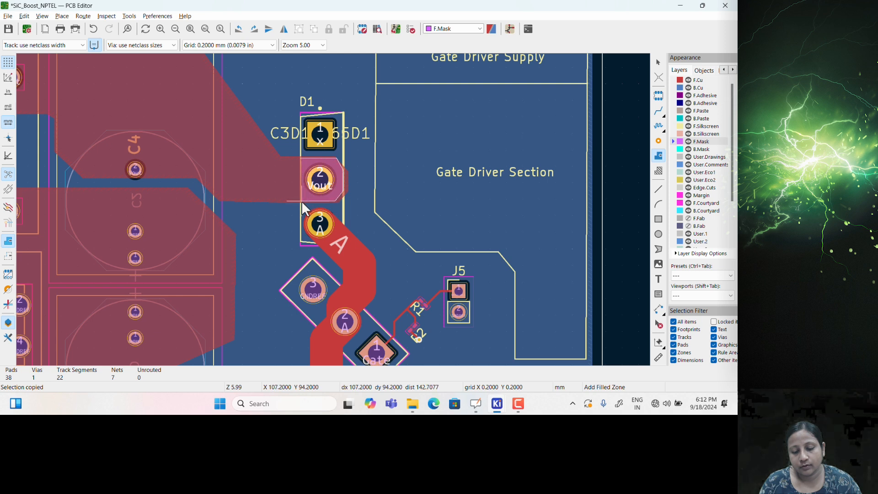
right_click(300, 158)
click(321, 182)
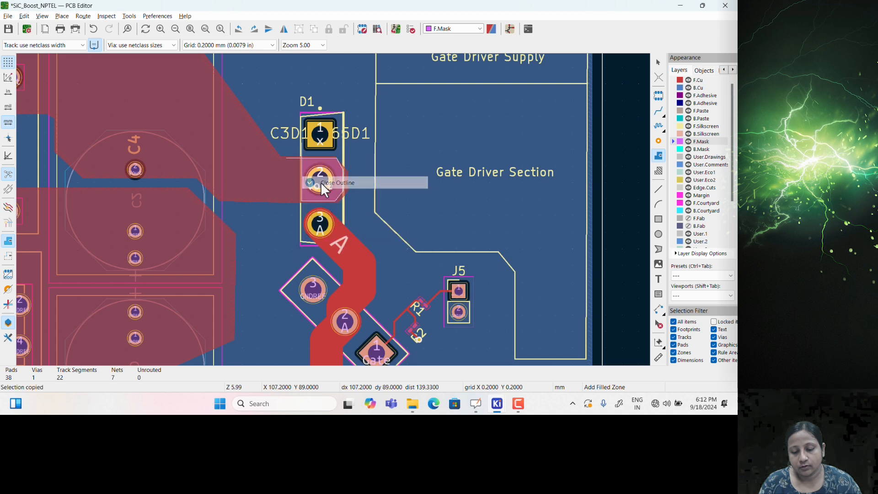
key(Escape)
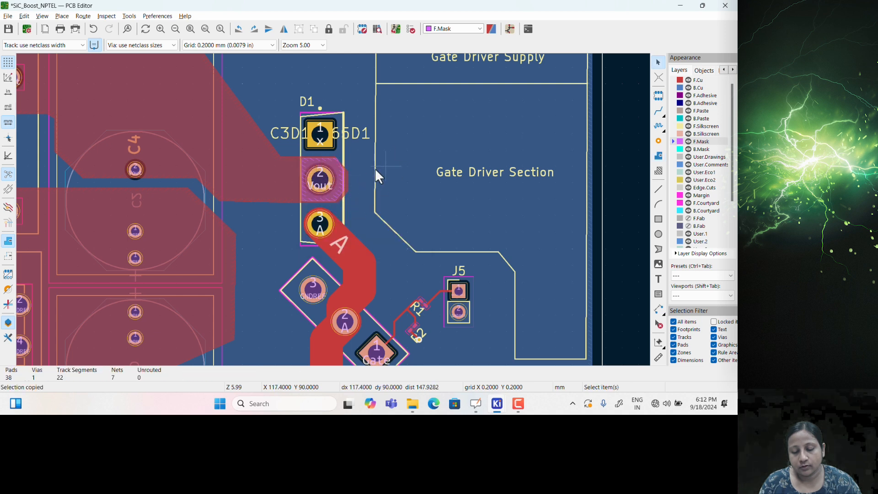
key(alt+3)
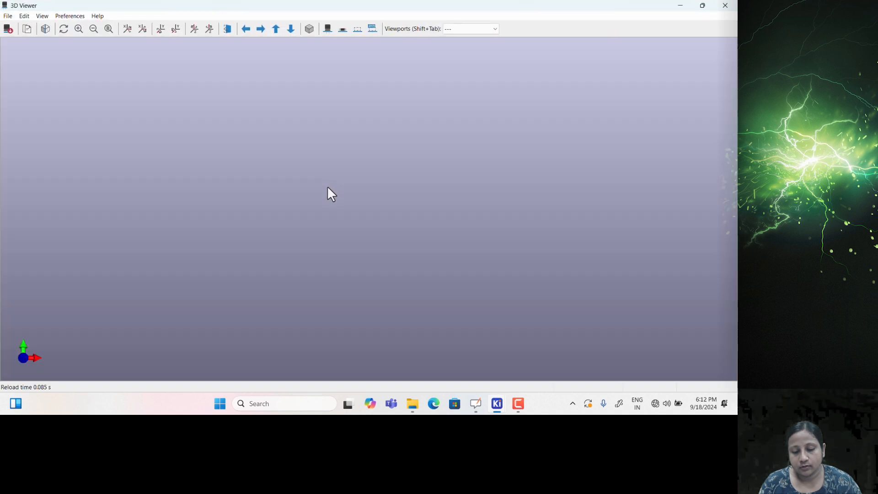
Inspect the 3D render, close it, and delete the F.Mask zone over D1 pad 2
scroll(370, 183, up, 4)
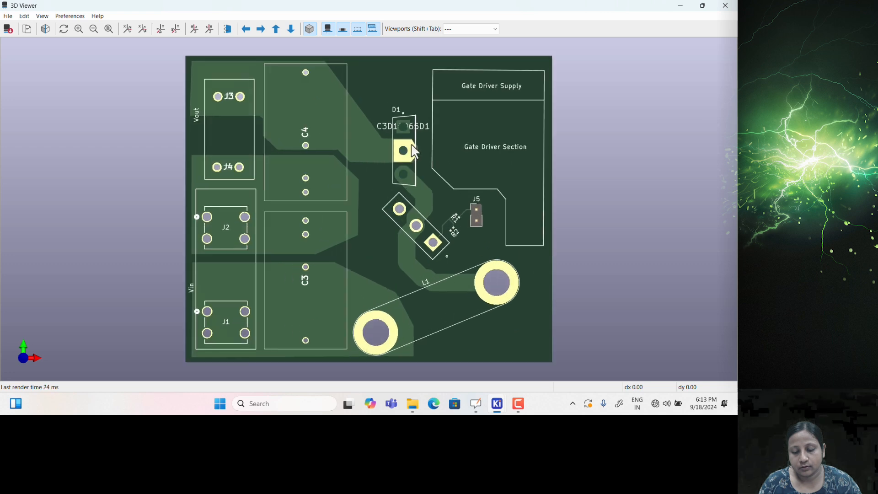
click(726, 5)
click(350, 224)
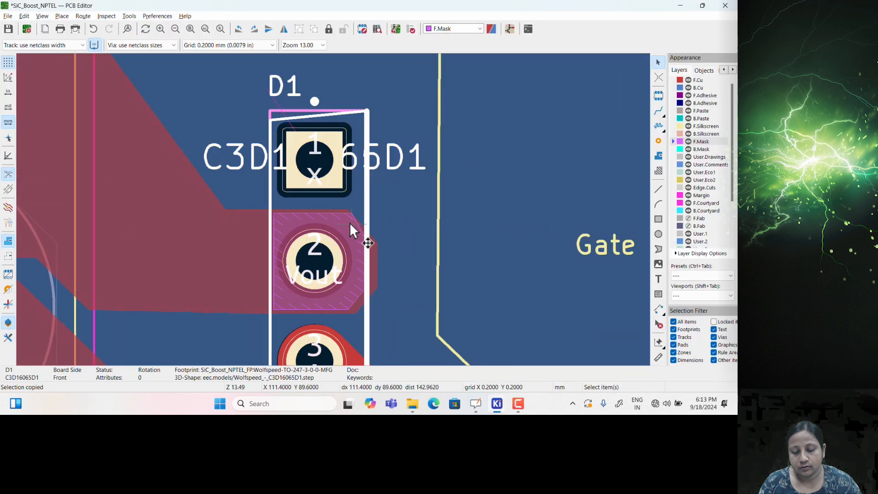
middle_drag(345, 298, 341, 211)
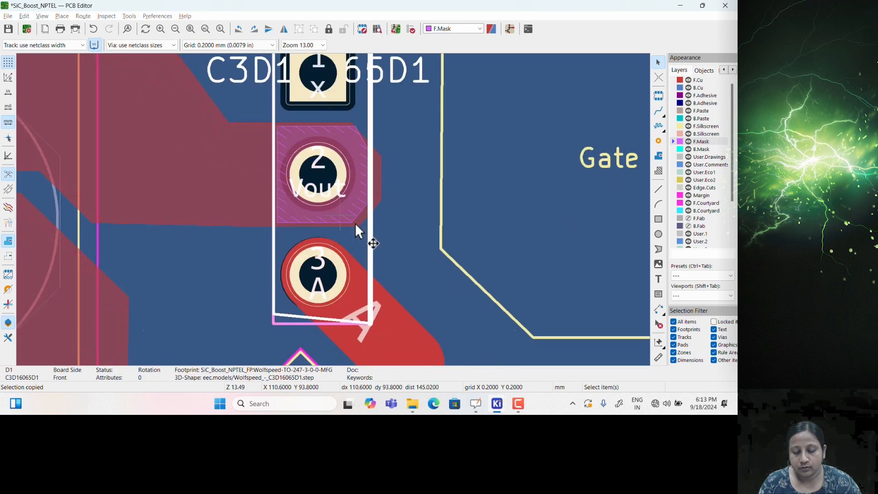
click(355, 223)
key(Delete)
click(309, 221)
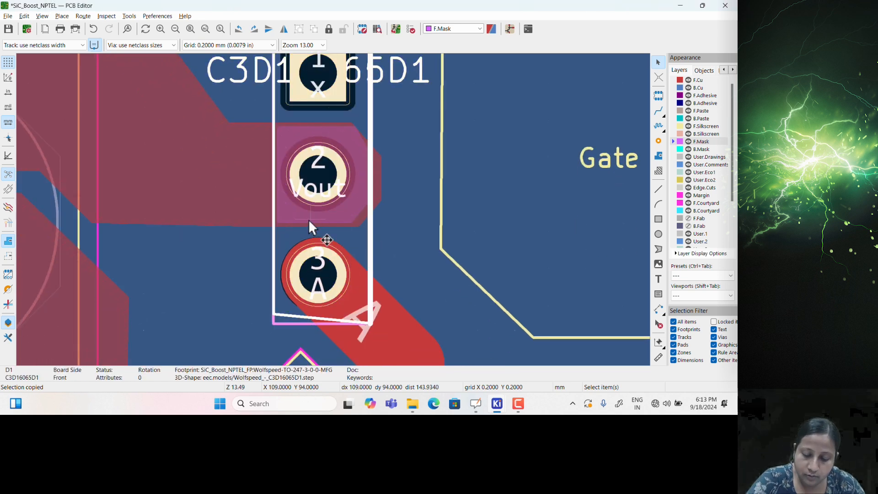
Draw a rectangular F.Mask filled zone around pad 3 of diode D1
double_click(345, 233)
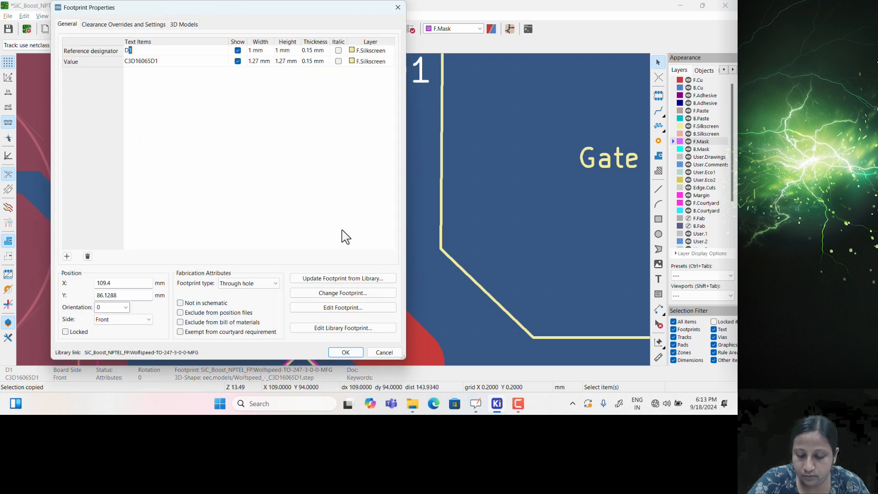
click(373, 352)
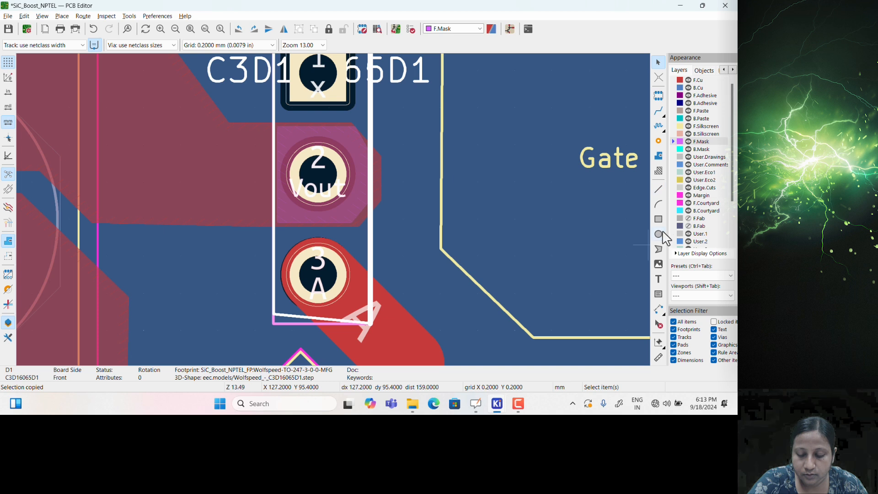
click(658, 156)
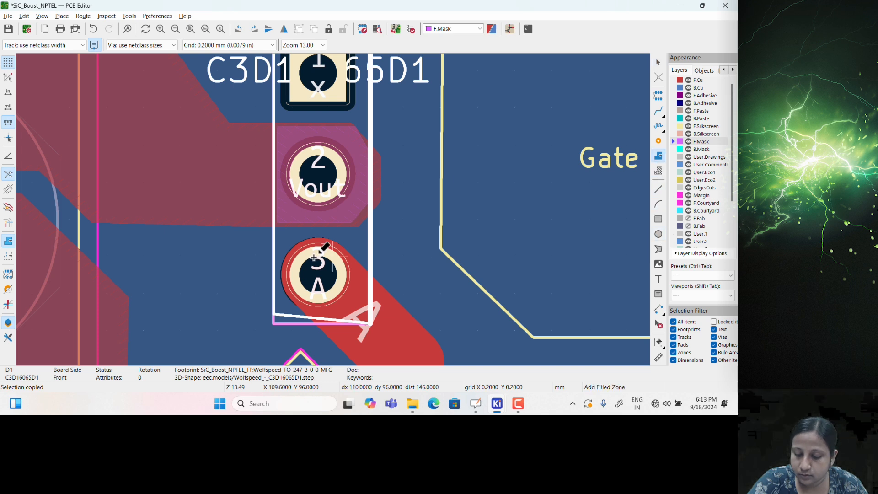
click(288, 234)
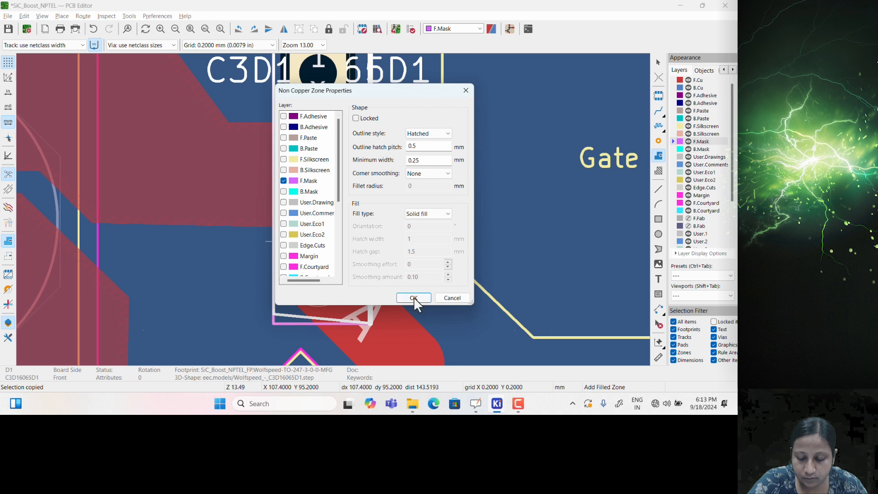
click(413, 297)
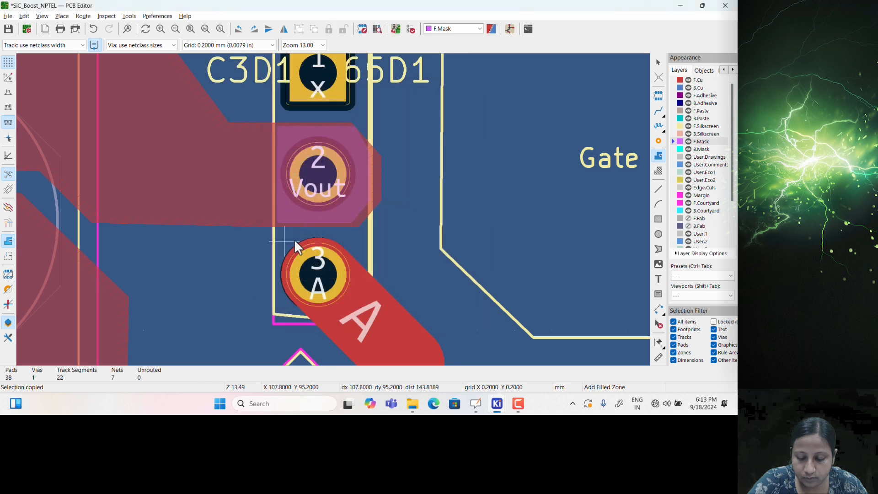
click(355, 242)
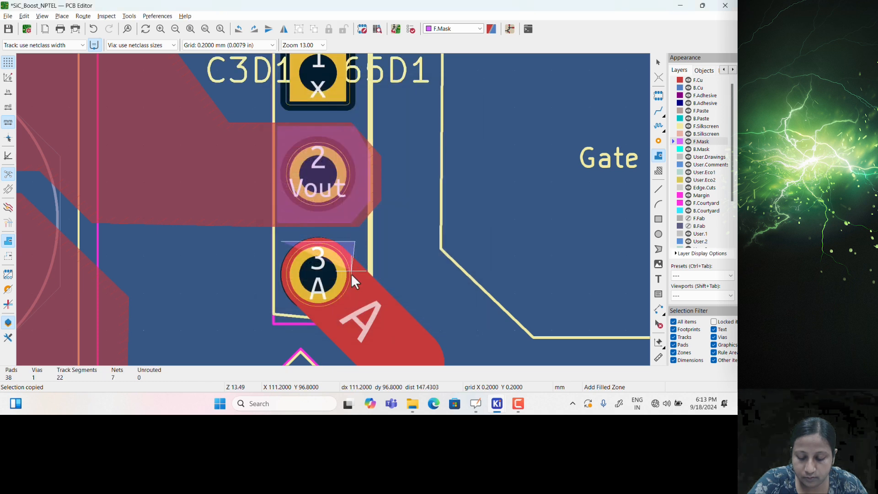
click(356, 311)
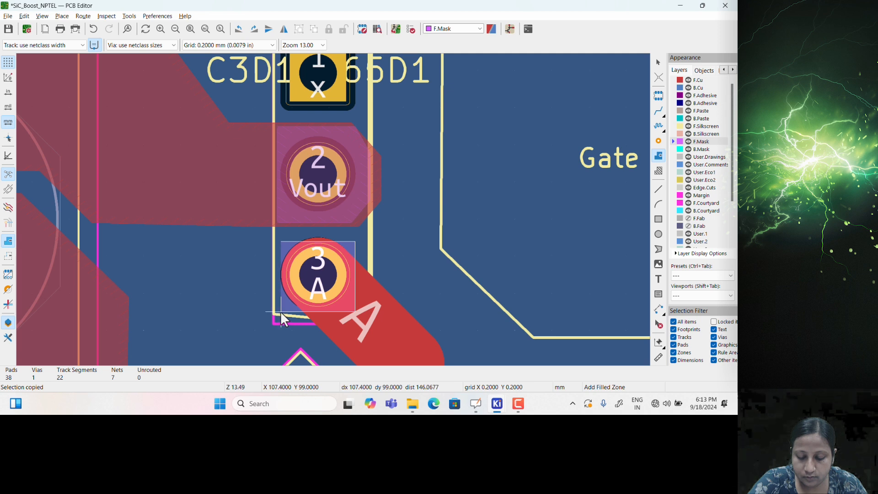
click(281, 311)
scroll(282, 255, up, 3)
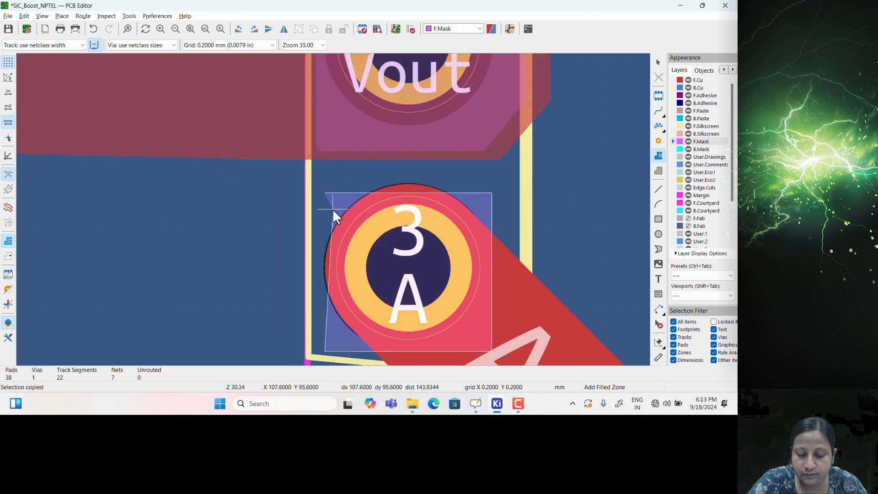
right_click(326, 193)
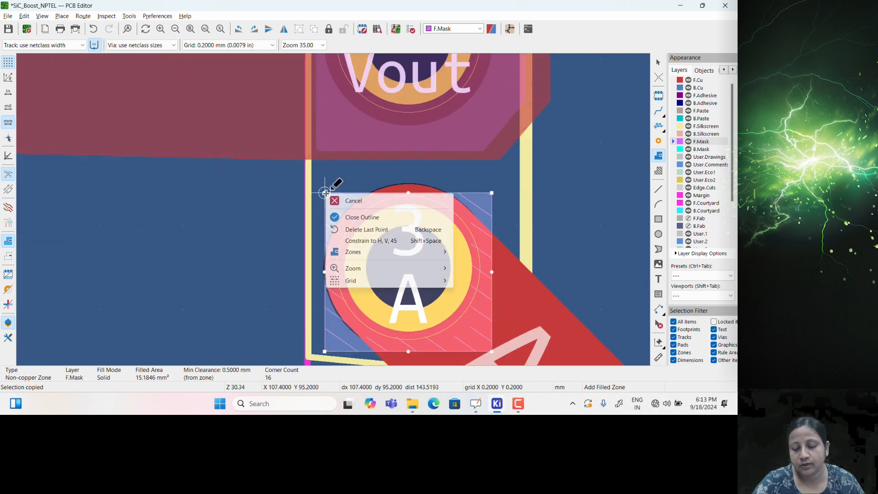
click(351, 218)
Draw a second rectangular F.Mask zone around D1's pad 1
scroll(366, 186, down, 4)
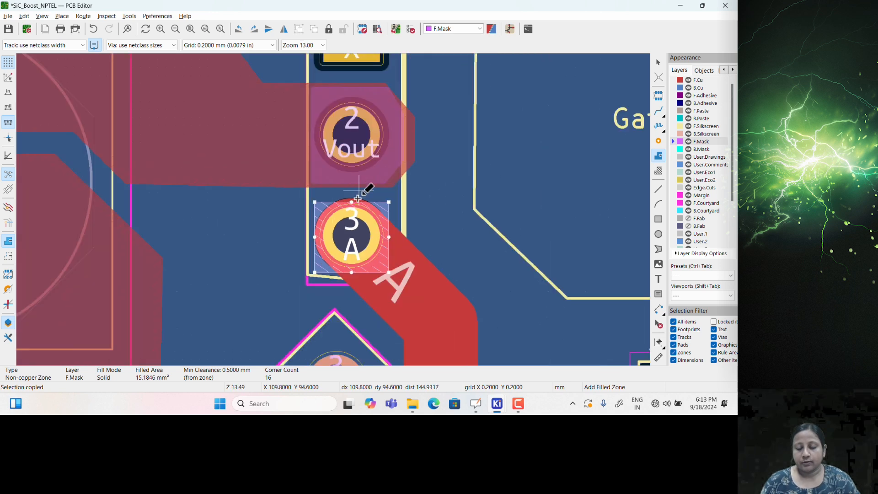
shift+scroll(363, 183, up, 4)
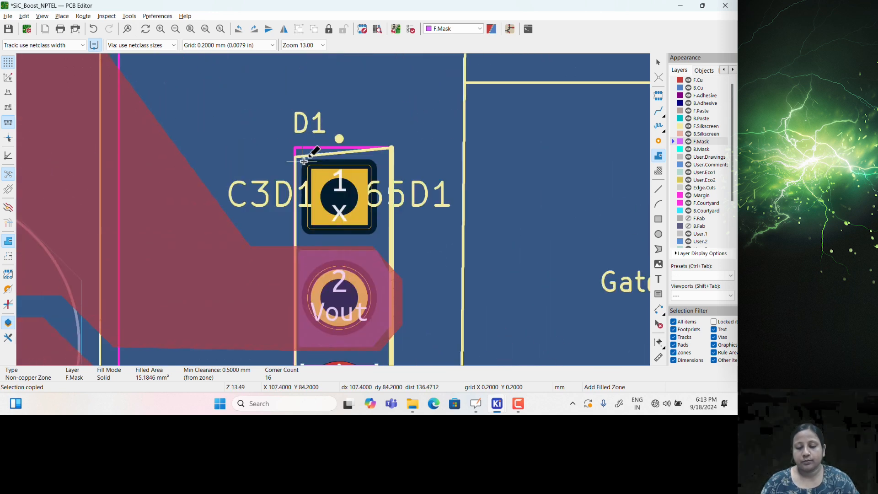
click(306, 162)
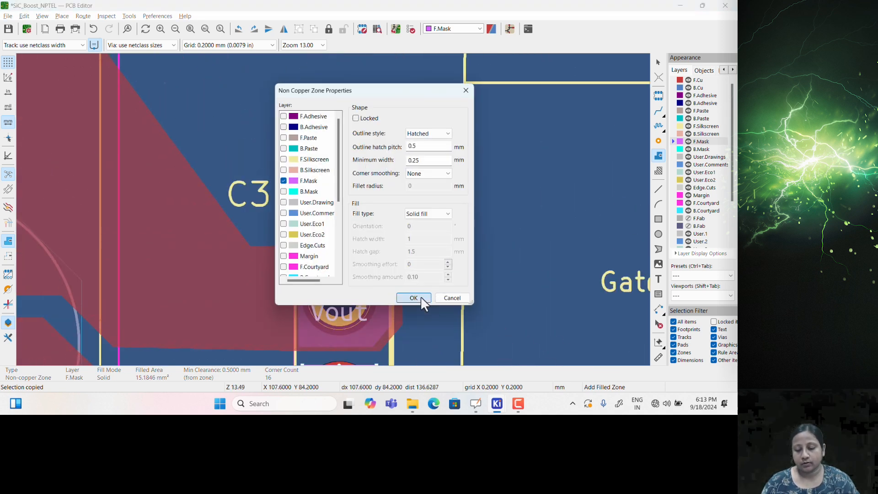
click(419, 298)
click(374, 161)
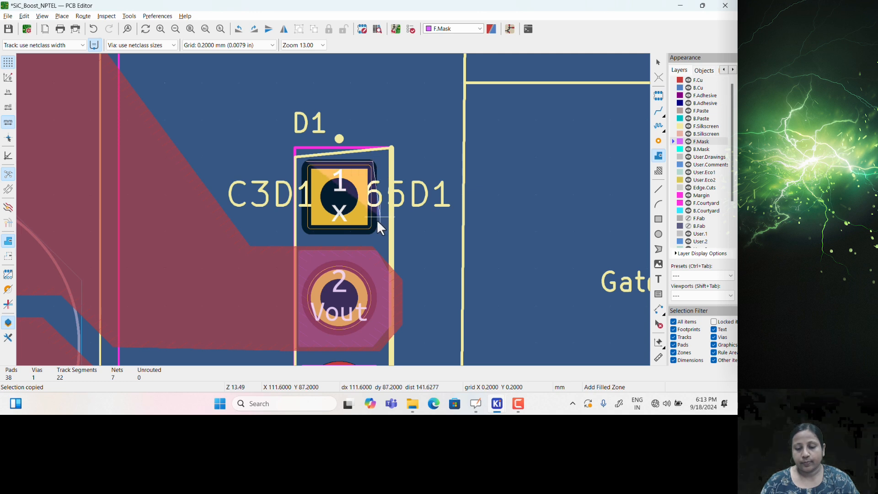
click(373, 230)
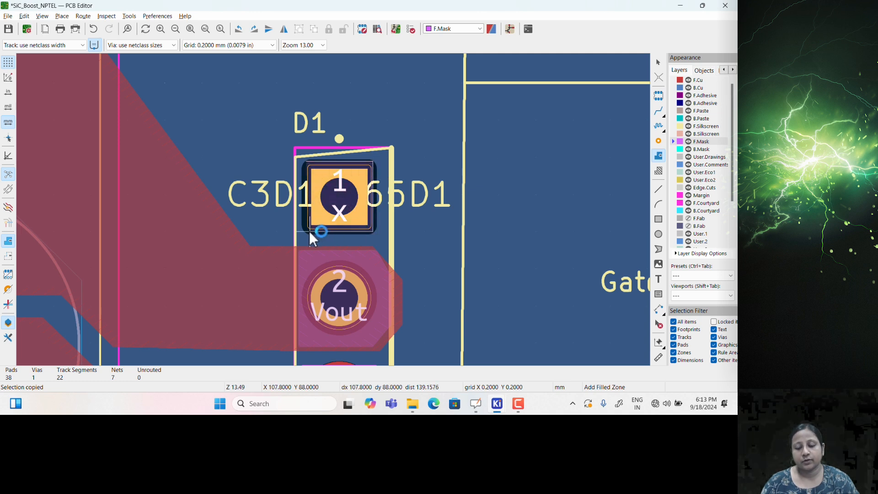
scroll(307, 180, up, 5)
scroll(334, 209, up, 2)
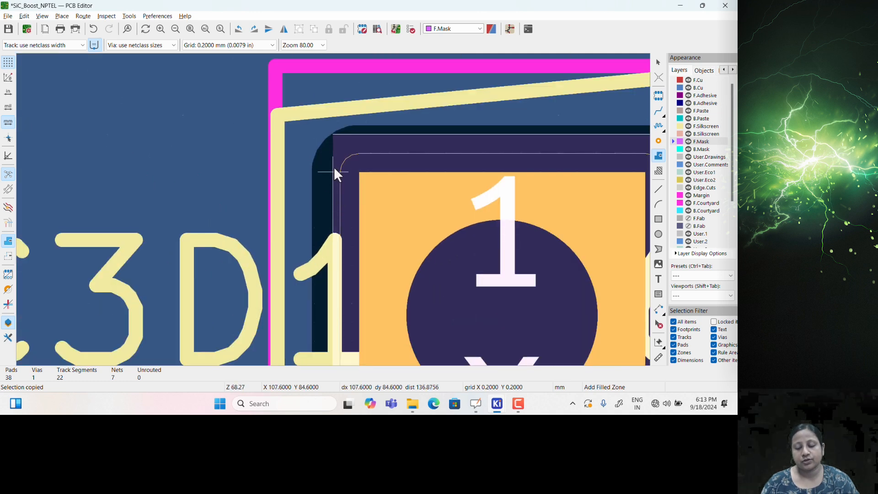
right_click(333, 137)
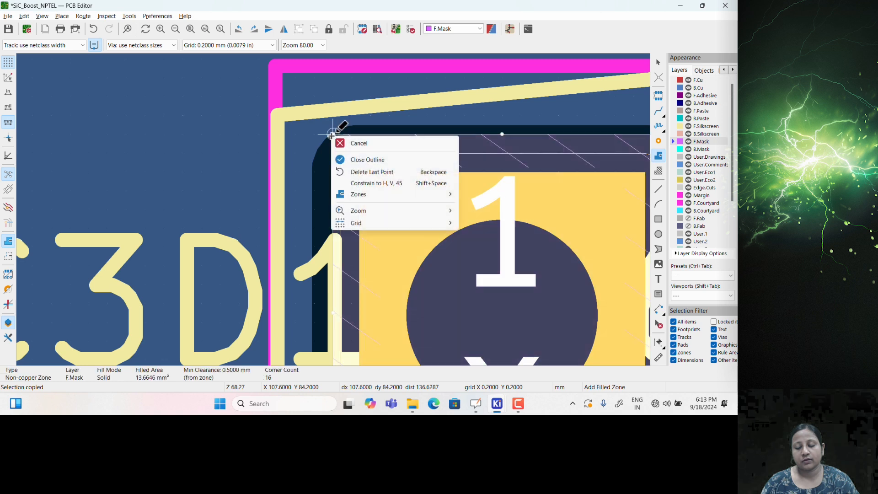
click(364, 159)
scroll(365, 190, down, 12)
key(Escape)
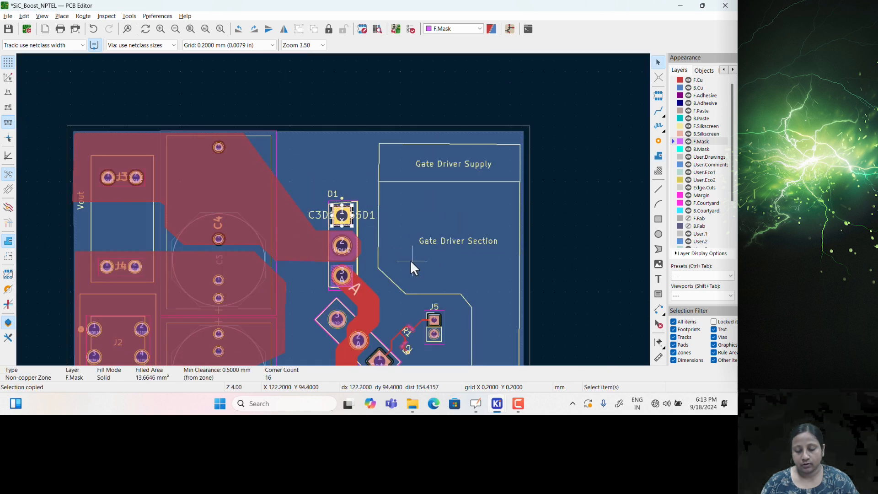
key(Escape)
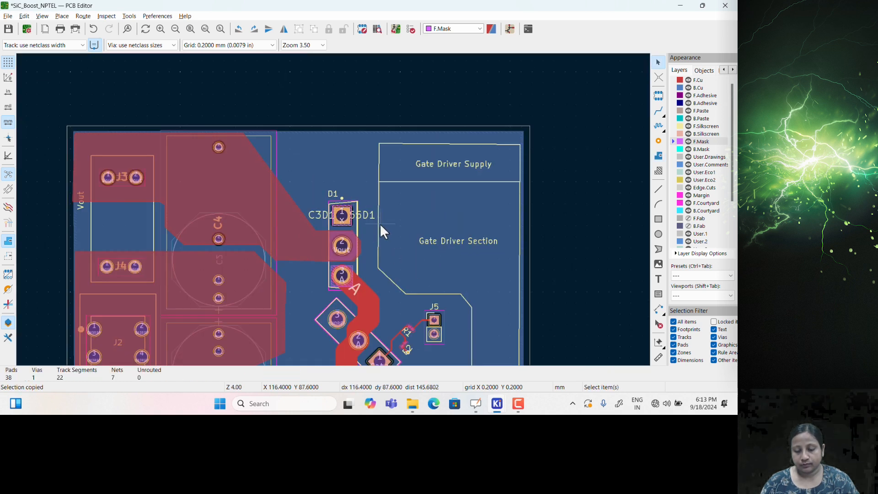
key(alt+3)
scroll(409, 155, up, 2)
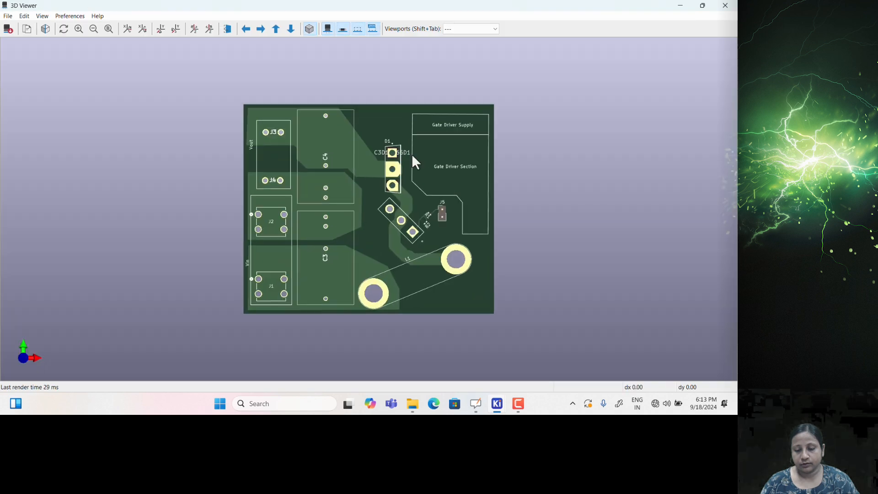
scroll(406, 148, up, 2)
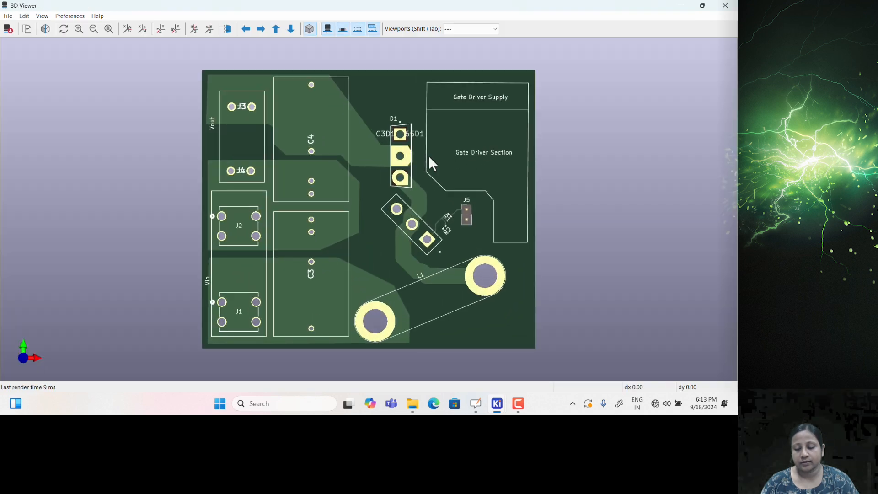
click(719, 7)
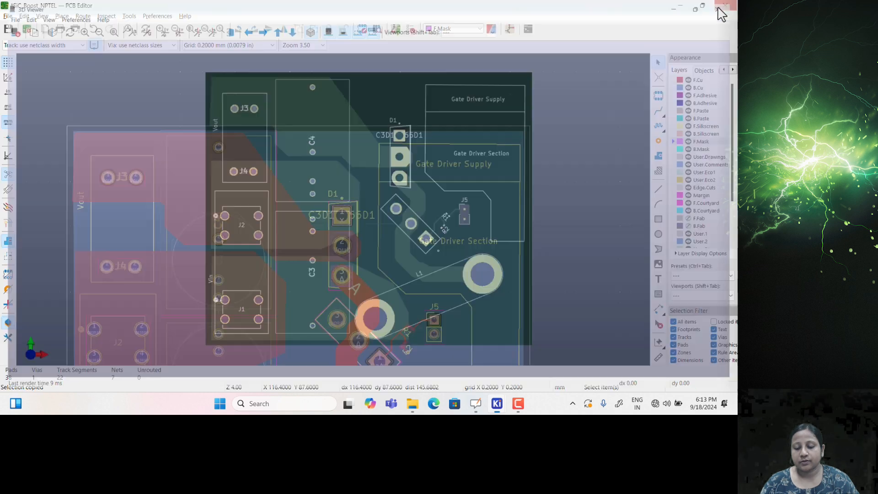
scroll(320, 211, up, 2)
Rotate D1's C3D16065D1 value text to 90° and place it vertically beside the diode
double_click(323, 212)
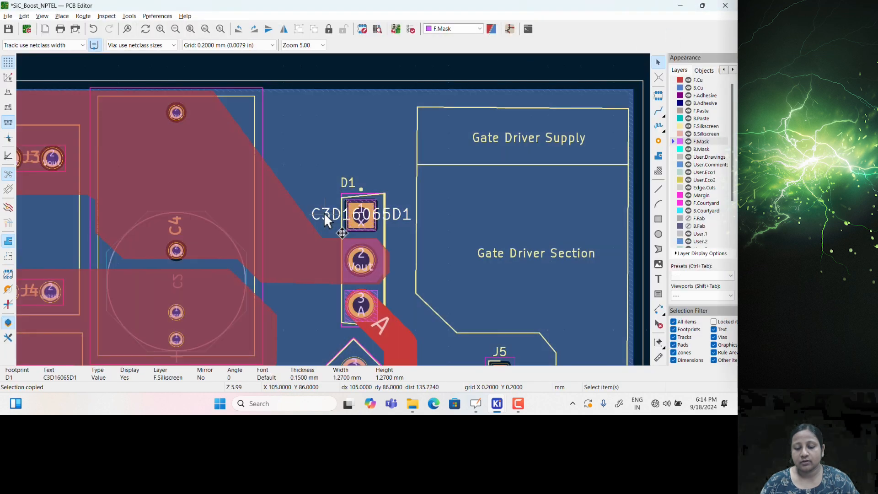
click(441, 228)
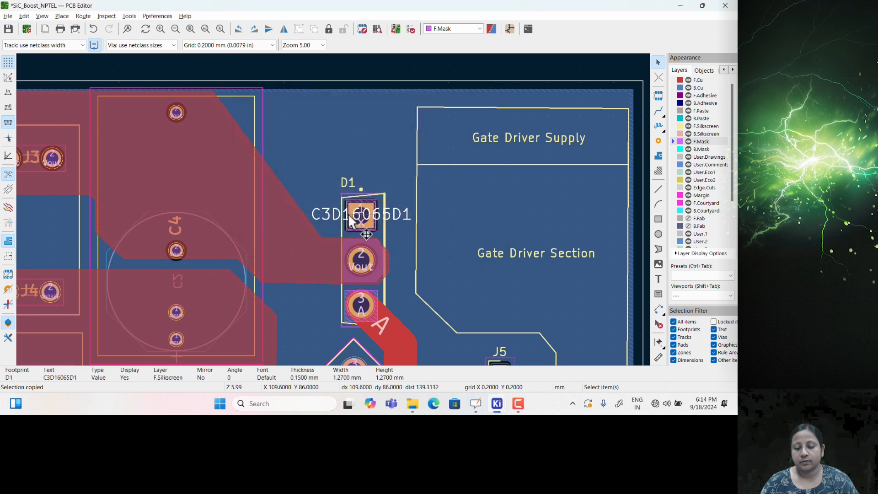
key(m)
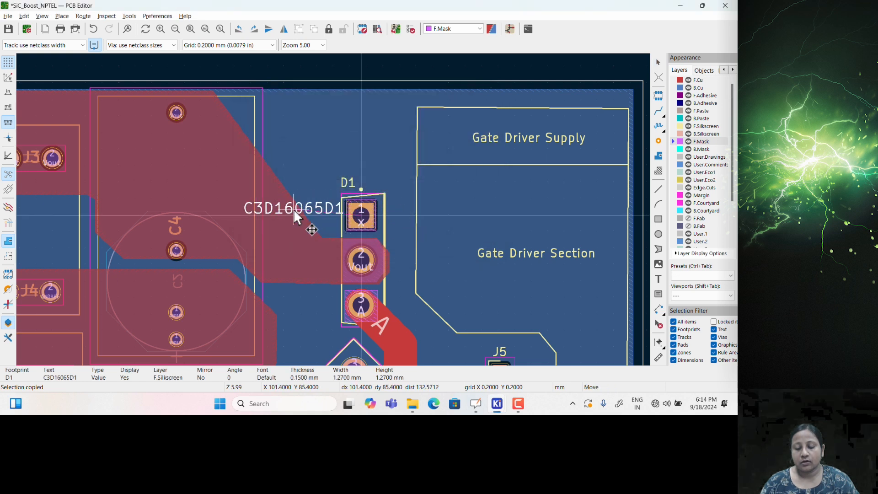
key(r)
click(320, 249)
scroll(388, 220, down, 5)
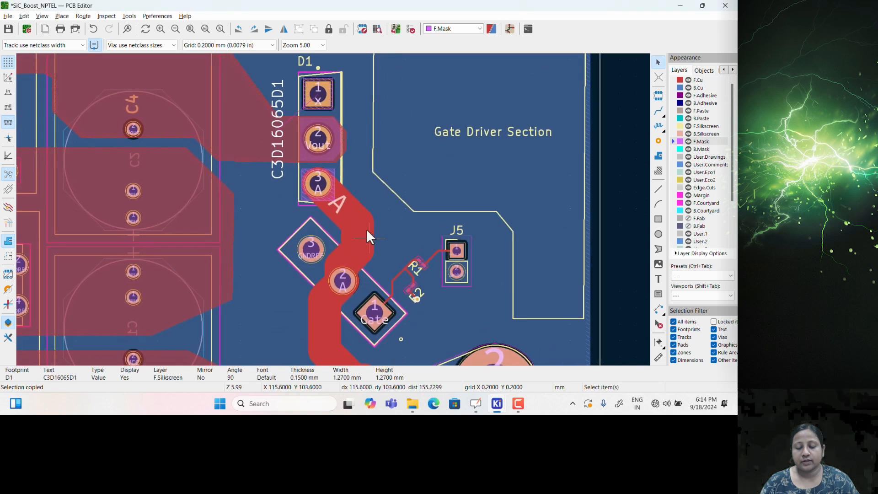
scroll(438, 263, down, 5)
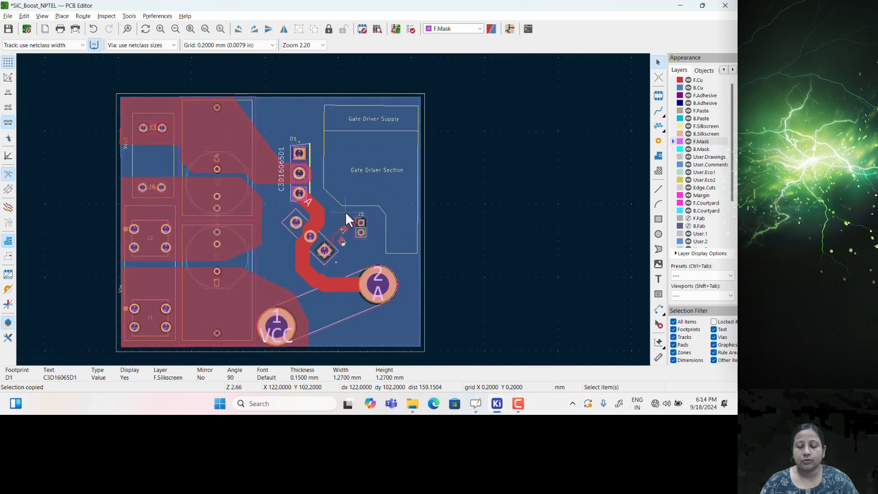
Check the board in the 3D Viewer, save the layout, and switch to the Schematic Editor
key(alt+3)
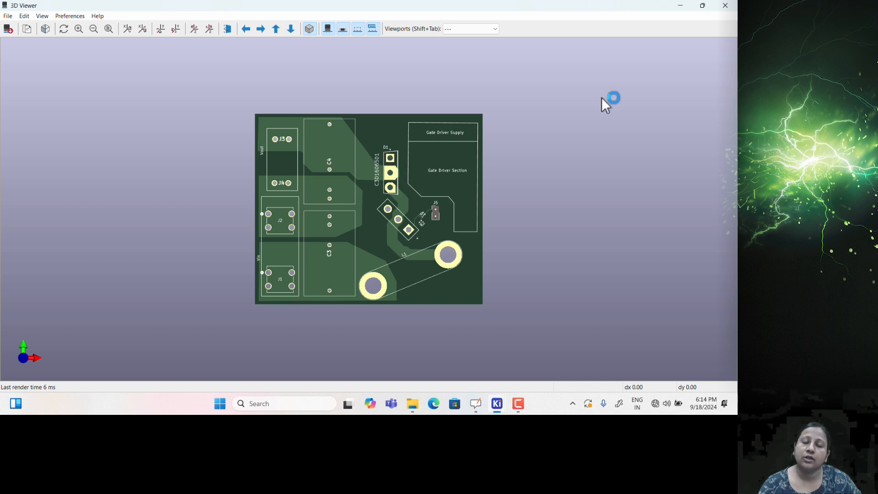
click(731, 7)
key(ctrl+s)
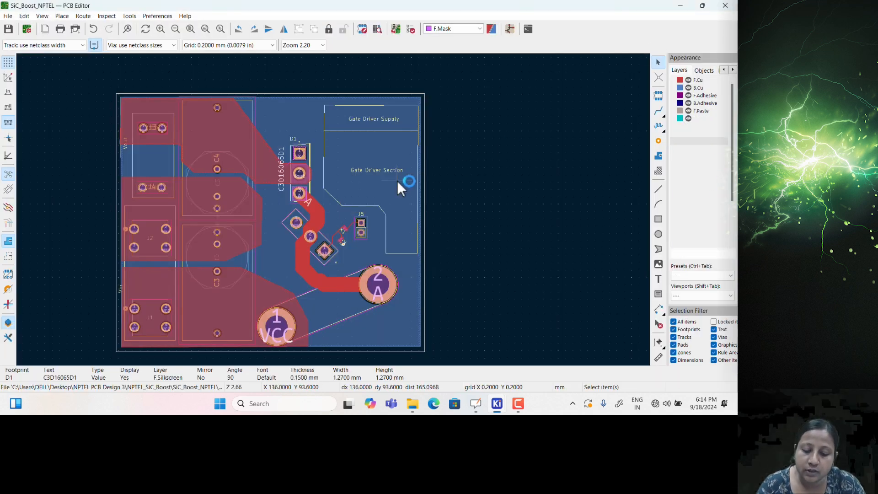
mouse_move(494, 402)
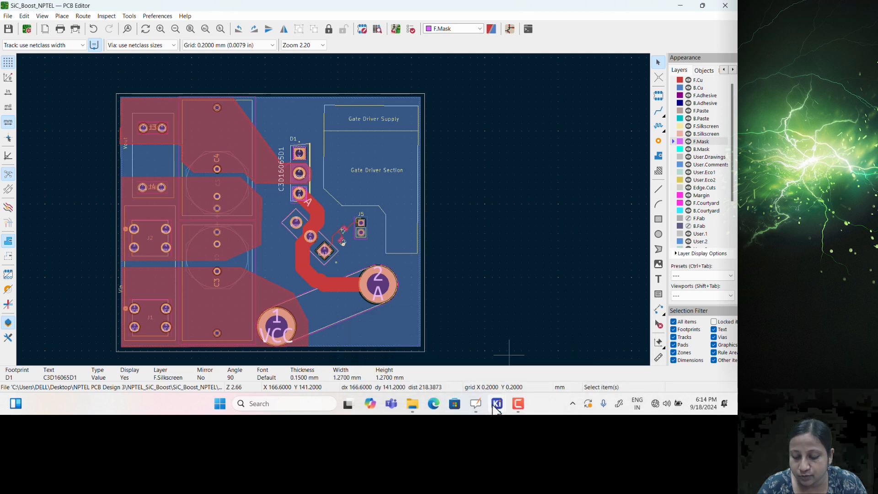
click(499, 361)
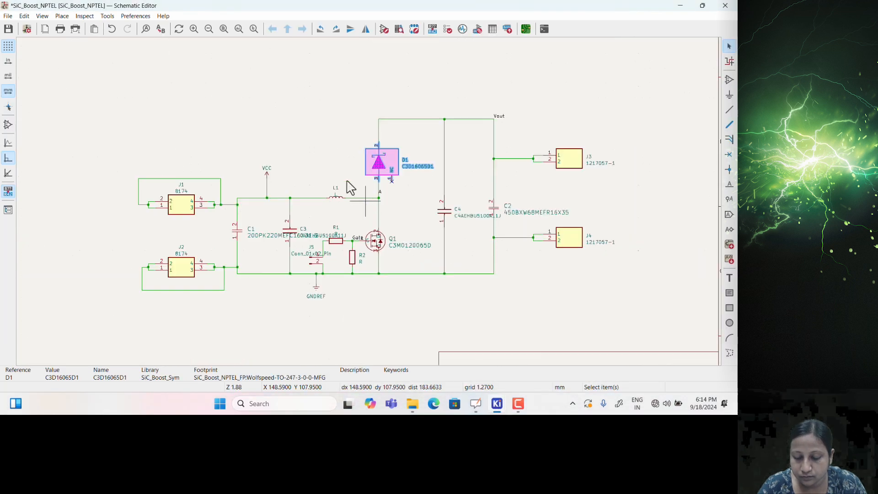
Add a MountingHole symbol, H1, to the schematic
click(341, 133)
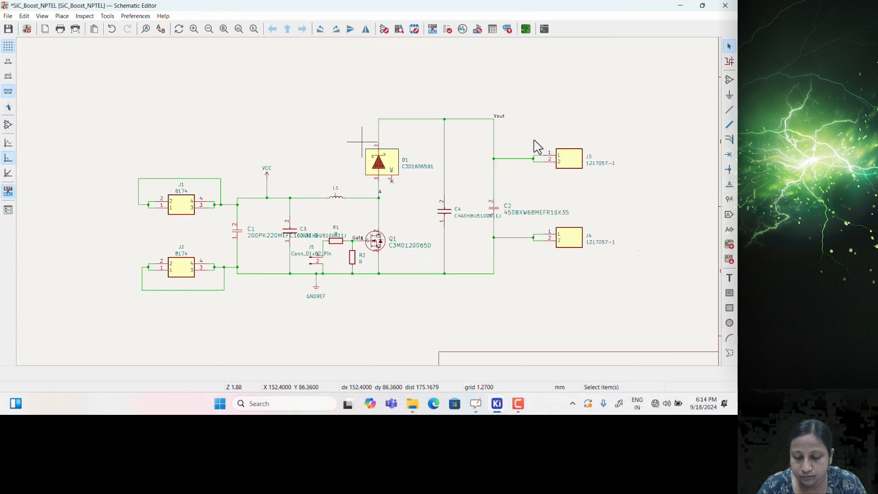
click(730, 81)
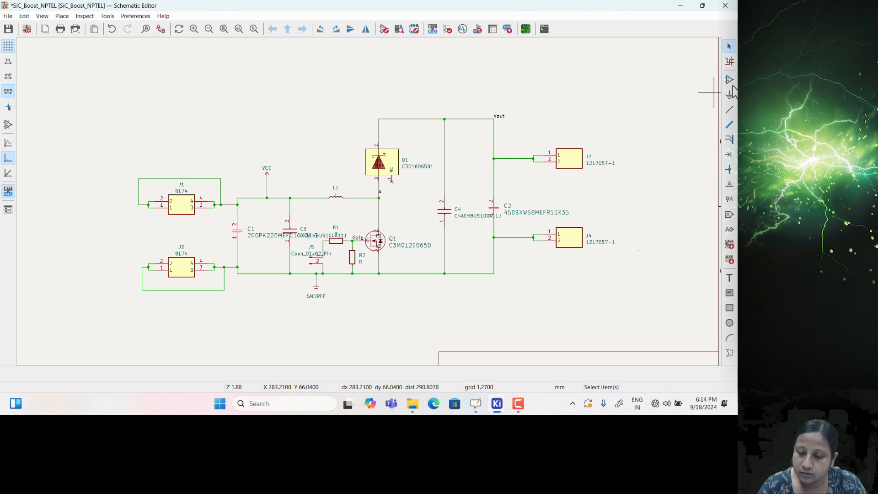
click(386, 102)
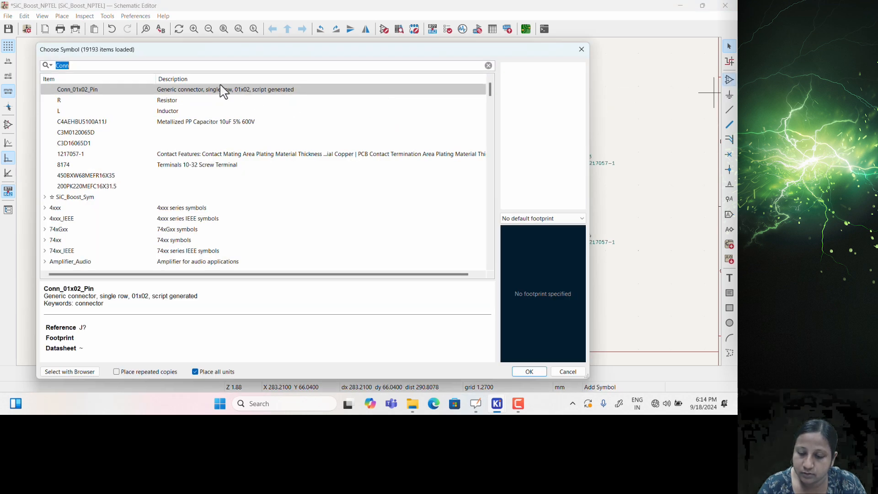
text(Mounting)
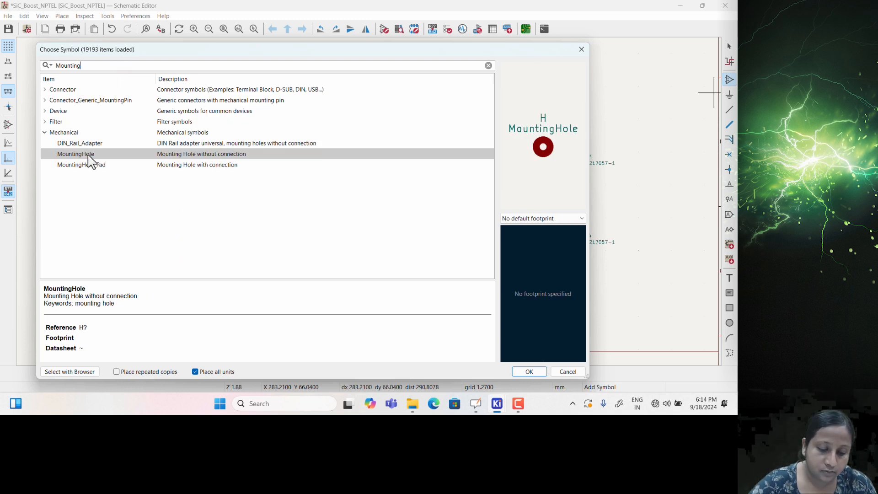
double_click(92, 156)
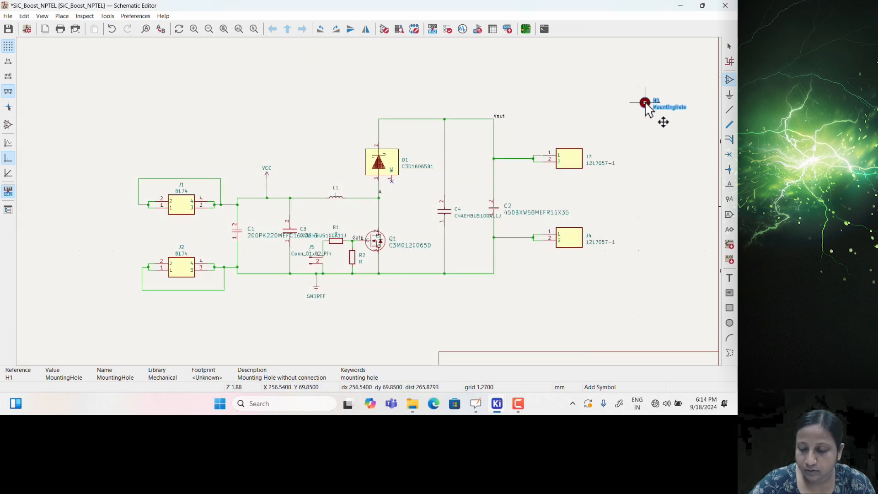
scroll(646, 103, up, 3)
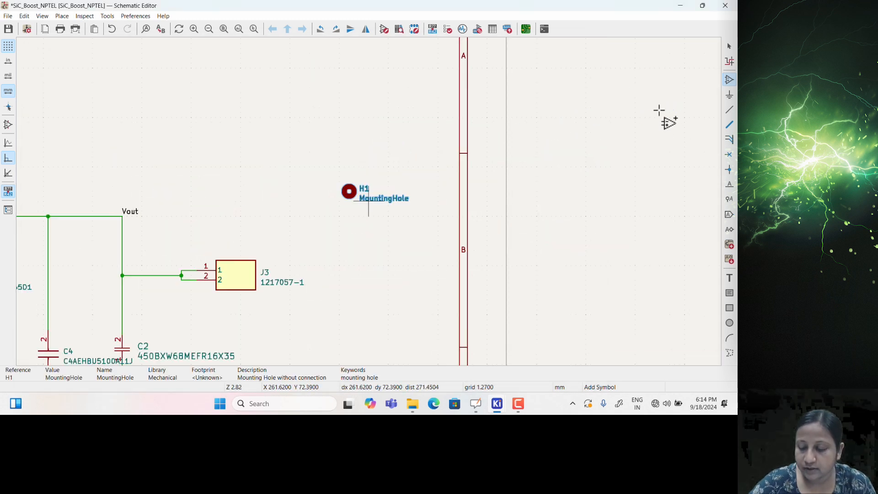
click(347, 191)
Duplicate it into H2, H3 and H4 in a column, then edit H1's footprint field
key(ctrl+d)
click(347, 231)
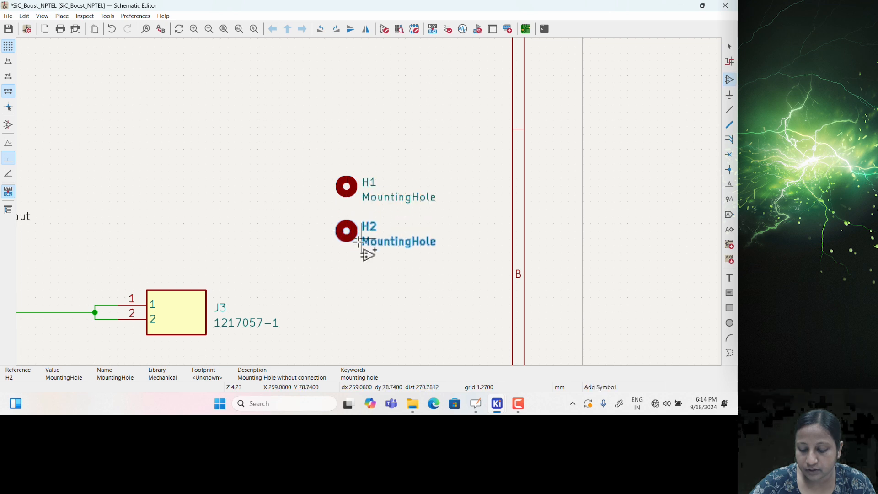
key(ctrl+d)
click(346, 282)
key(ctrl+d)
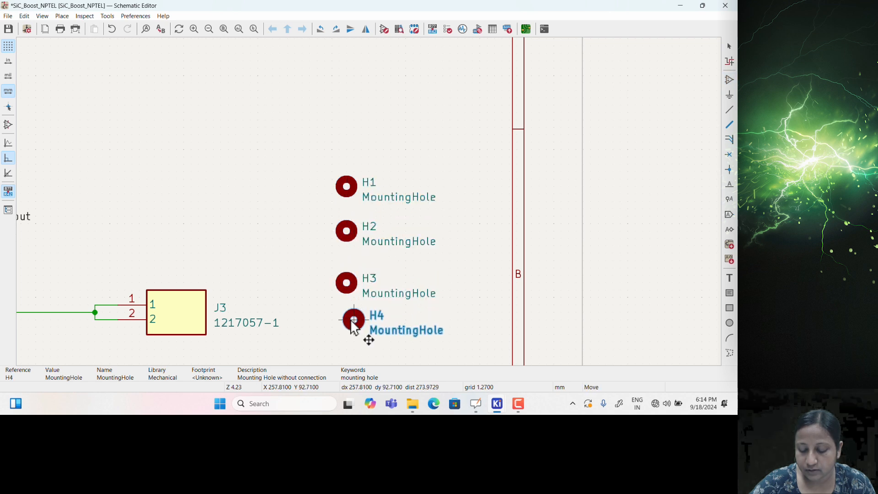
click(346, 327)
double_click(355, 195)
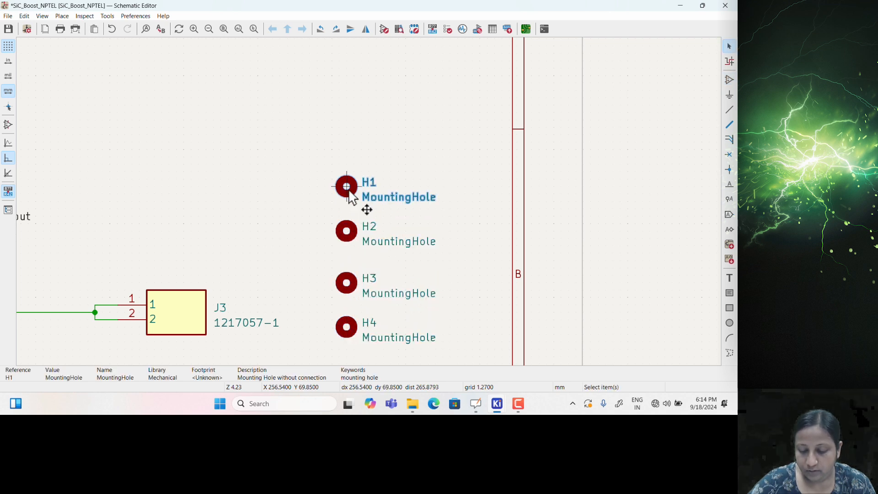
click(201, 117)
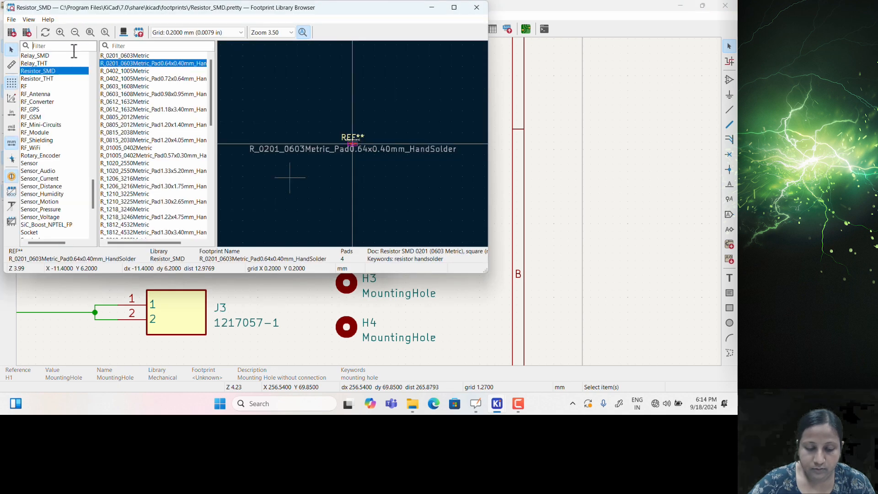
Assign the MountingHole_3.2mm_M3 footprint to H1 and copy its name
text(Moun)
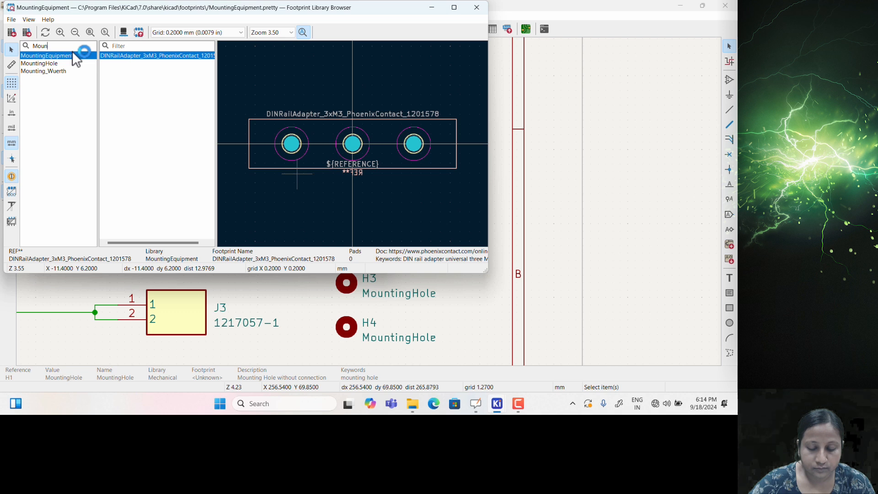
click(35, 64)
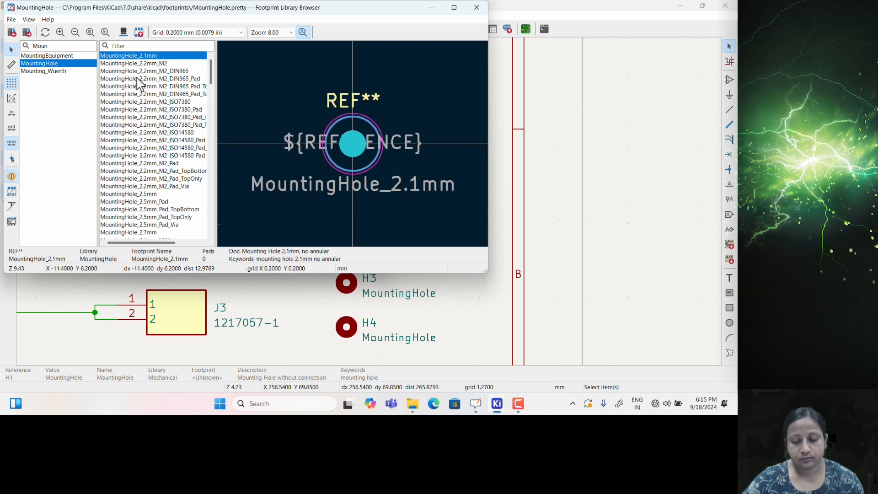
scroll(151, 197, down, 9)
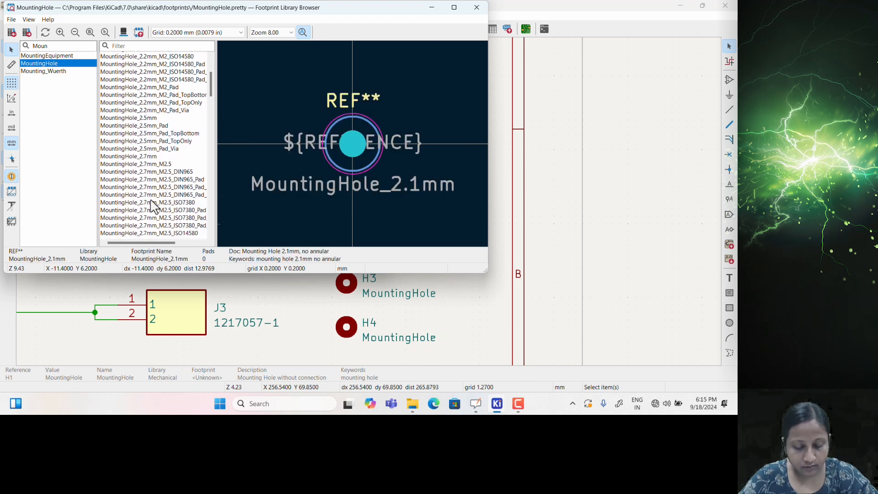
scroll(154, 208, down, 3)
click(152, 132)
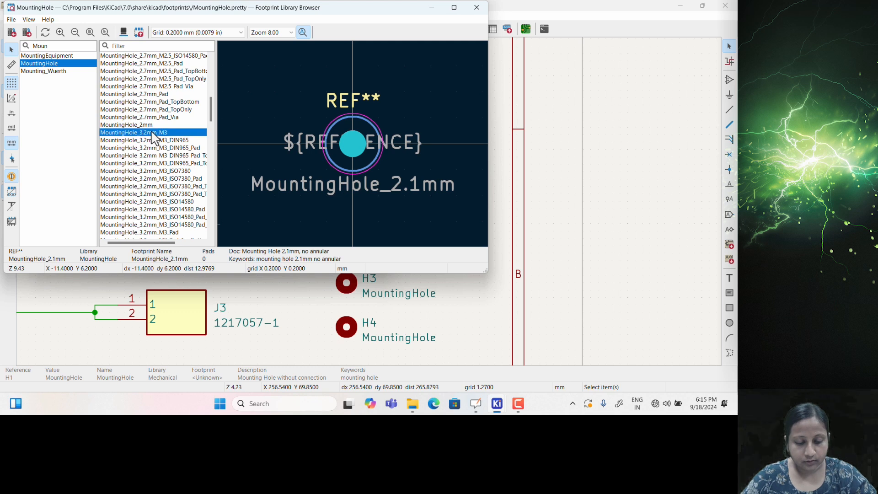
double_click(136, 134)
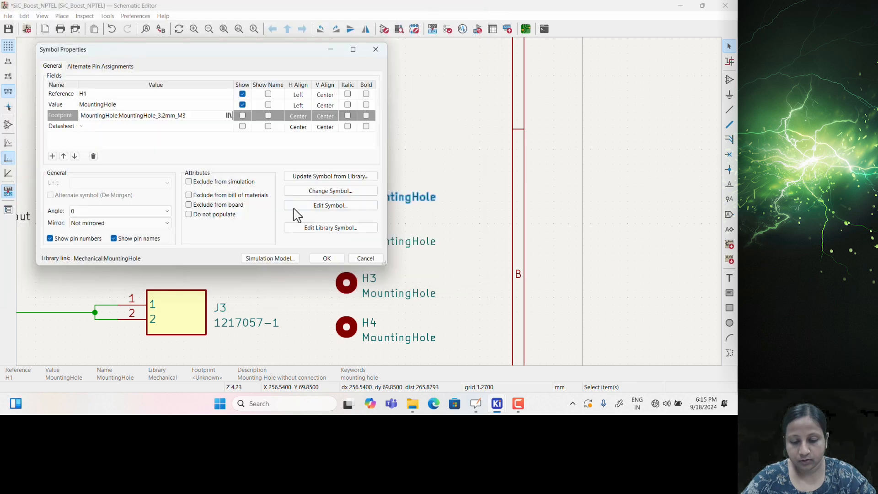
click(189, 117)
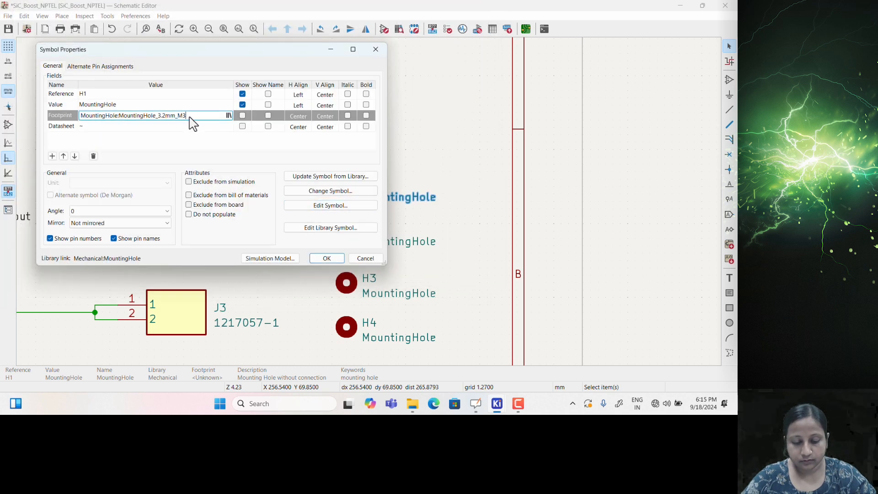
key(ctrl+a)
key(ctrl+c)
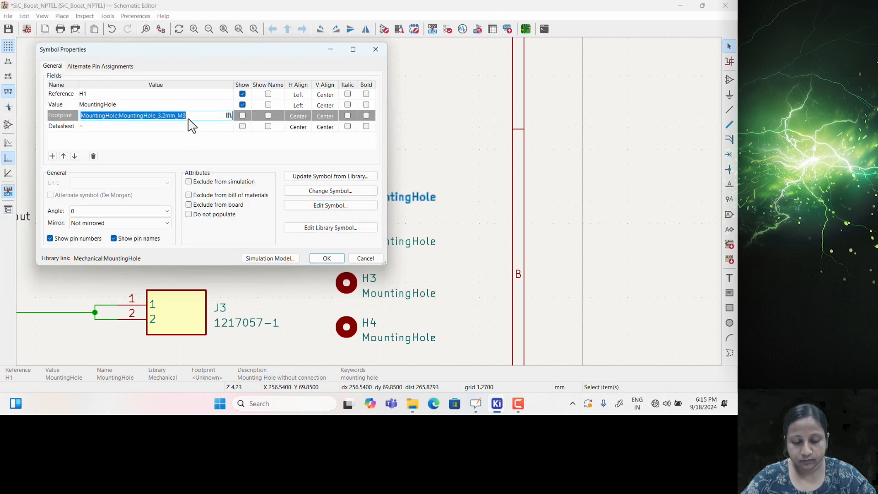
click(326, 258)
Paste MountingHole_3.2mm_M3 into the footprint fields of H2, H3 and H4
double_click(348, 237)
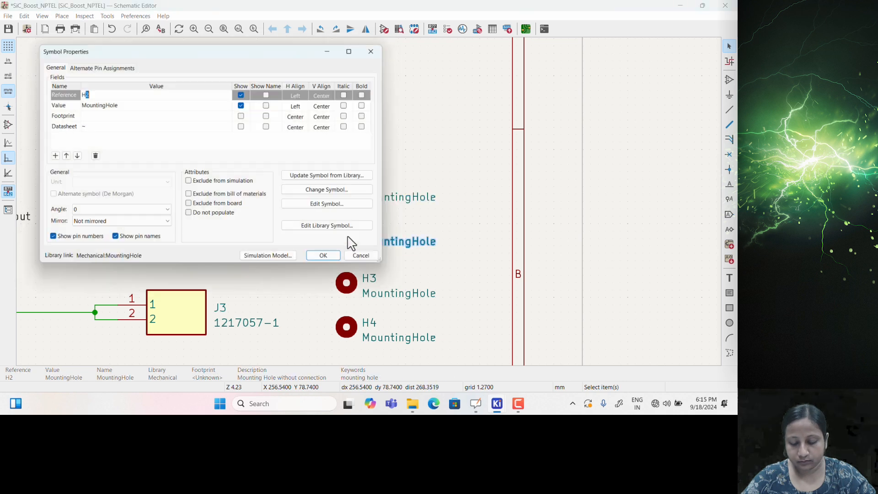
click(108, 116)
key(ctrl+v)
click(327, 258)
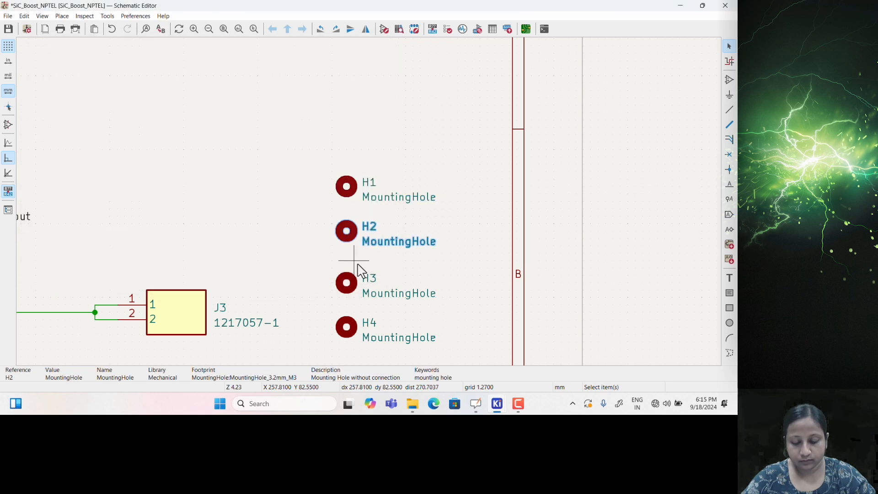
double_click(347, 283)
click(103, 117)
key(ctrl+v)
click(327, 259)
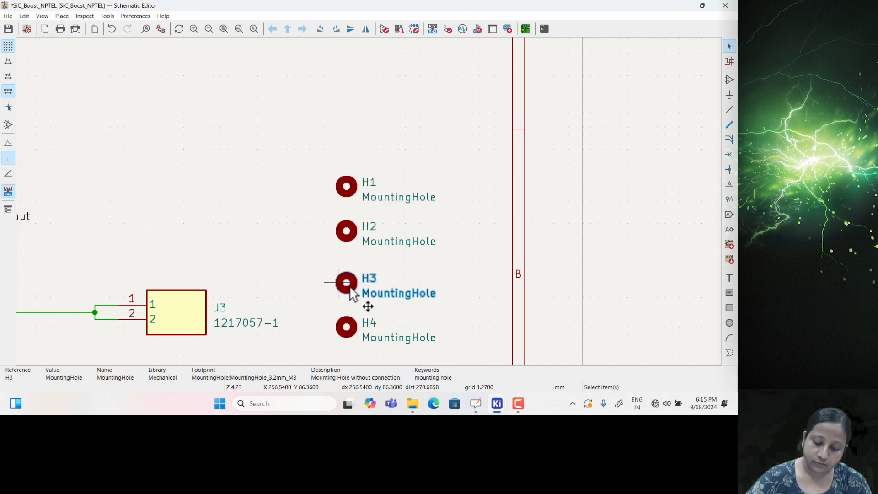
double_click(347, 328)
click(98, 116)
key(ctrl+v)
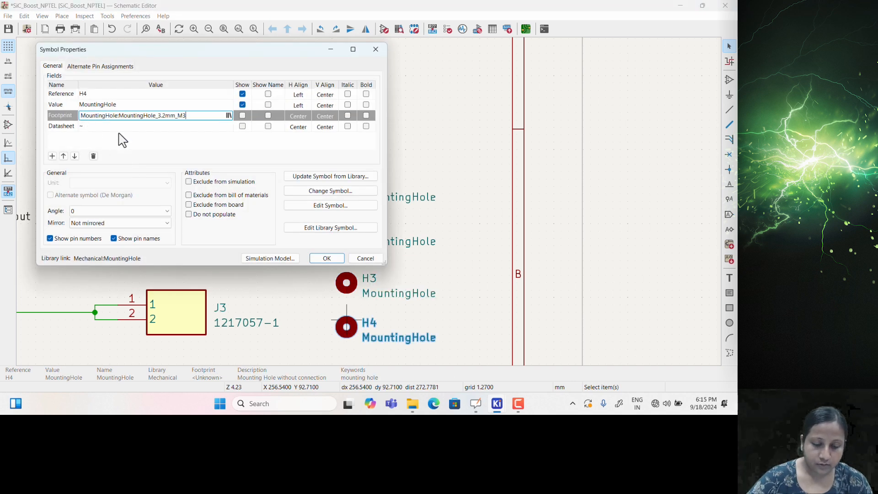
click(327, 259)
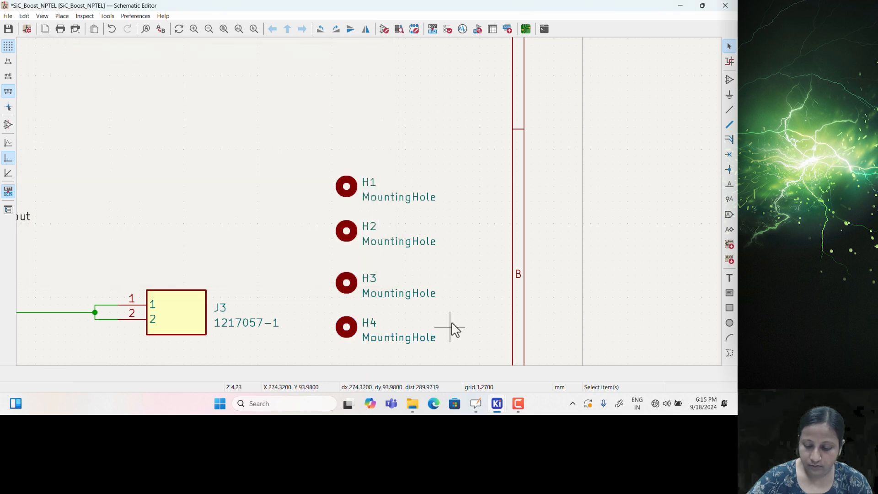
click(108, 15)
Update the PCB from the schematic and drop the four new holes beside the board
click(120, 29)
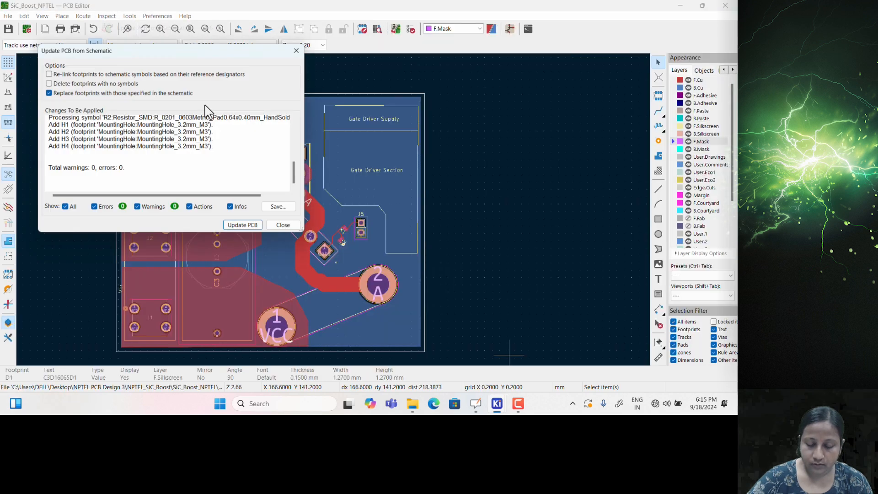
click(244, 227)
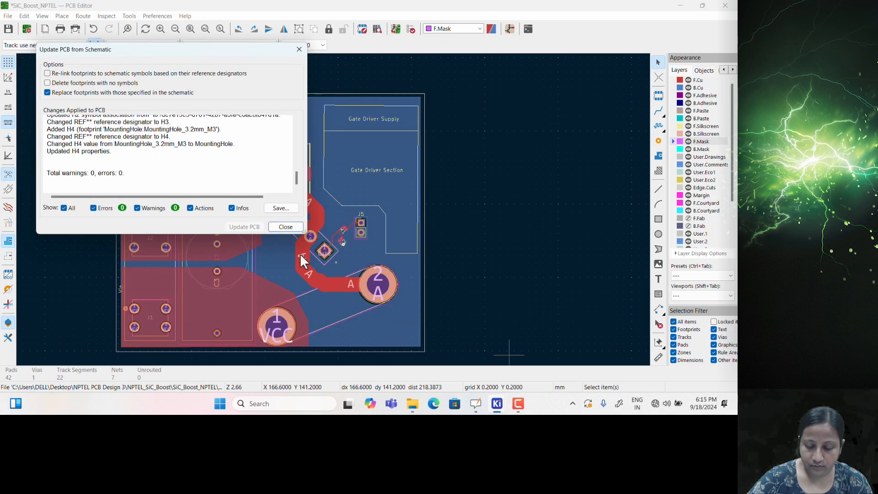
click(286, 227)
click(462, 202)
scroll(333, 207, up, 3)
Move H1 to the board's top-right corner and H2 to the top-left corner
click(323, 218)
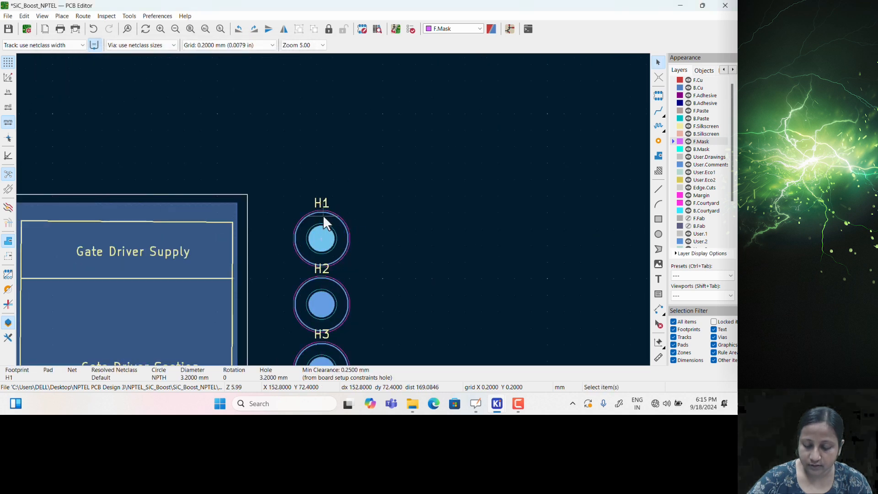
key(m)
click(201, 240)
middle_drag(279, 306, 441, 223)
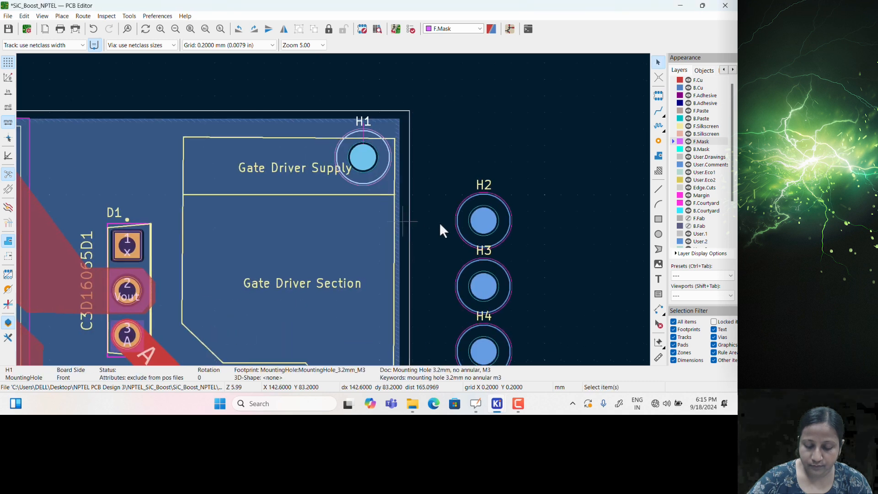
click(474, 232)
key(m)
scroll(297, 219, down, 3)
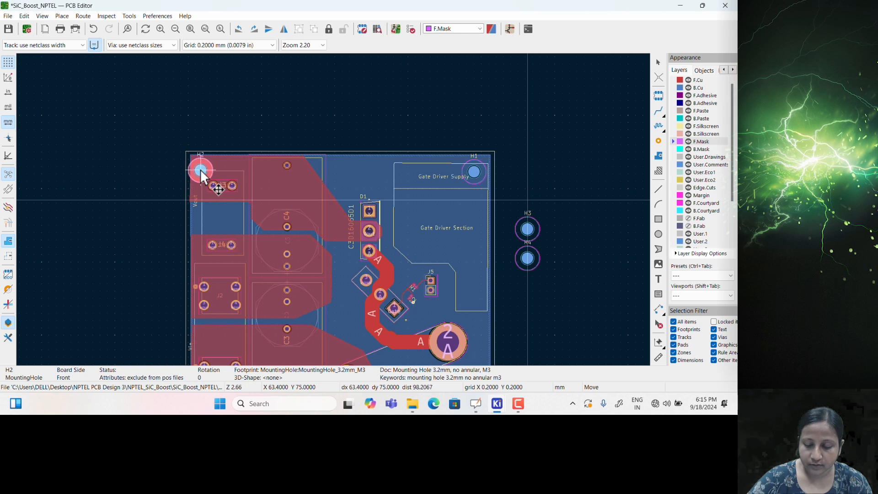
click(202, 170)
Place H4 bottom-left and H3 bottom-right, shifting connector J1 up clear of H4
middle_drag(306, 273, 282, 102)
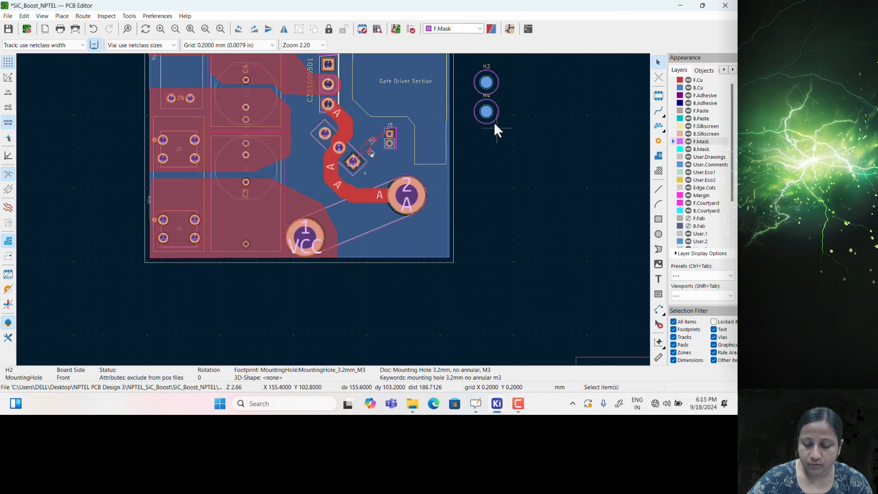
key(m)
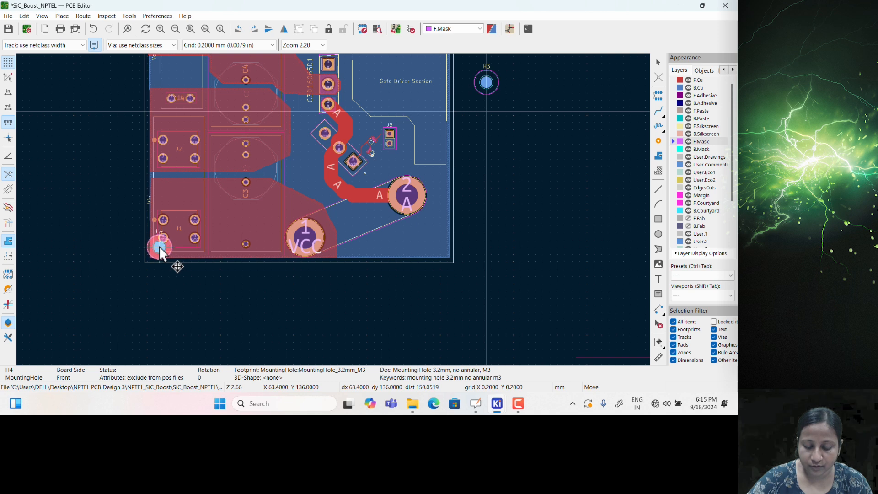
click(159, 247)
click(177, 216)
key(m)
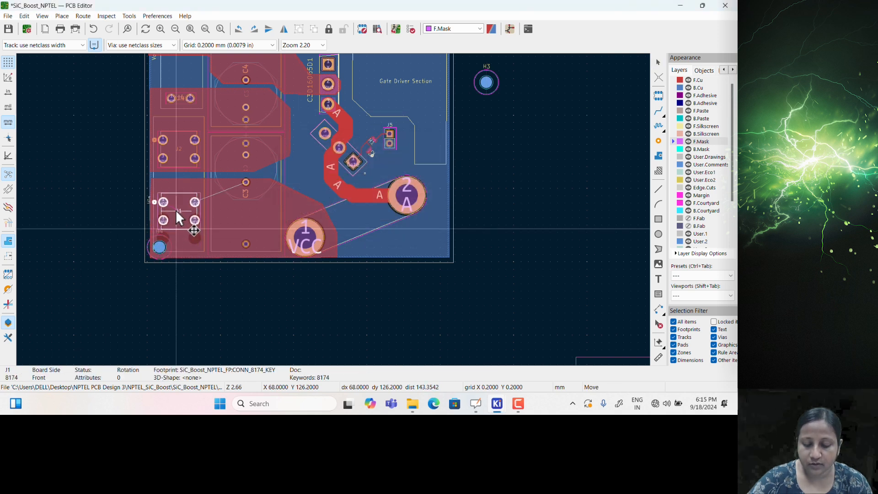
click(175, 210)
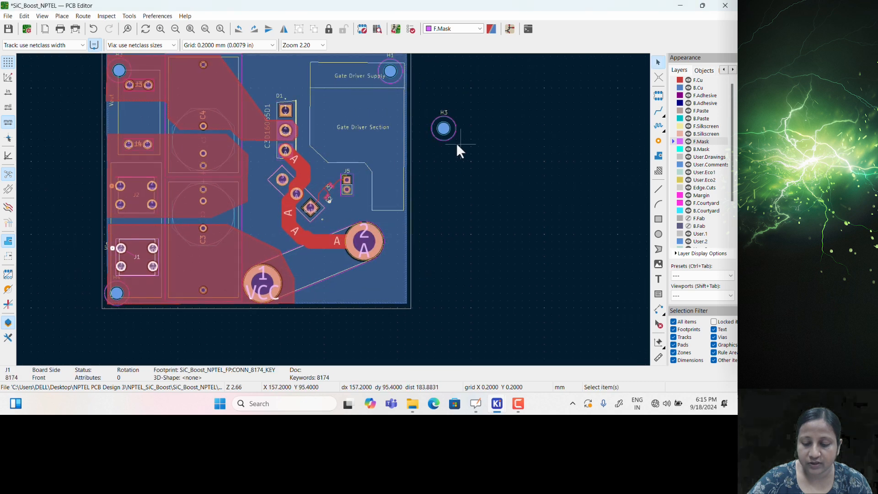
click(448, 136)
key(m)
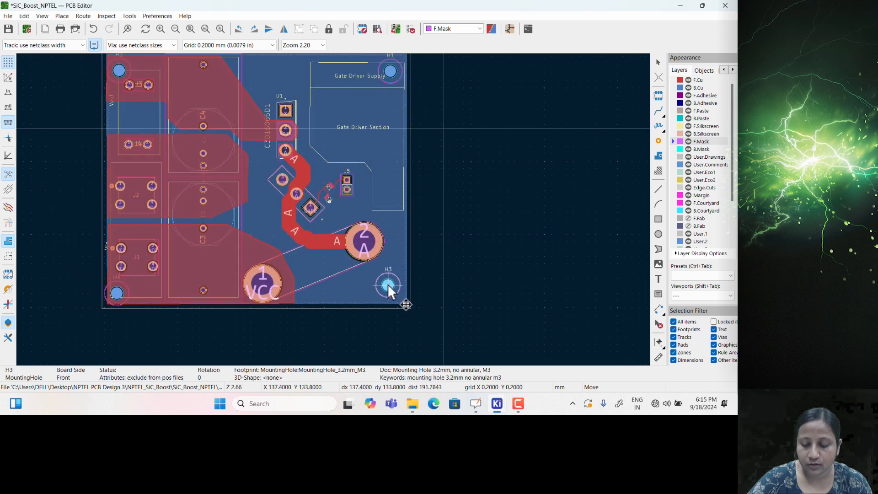
click(387, 287)
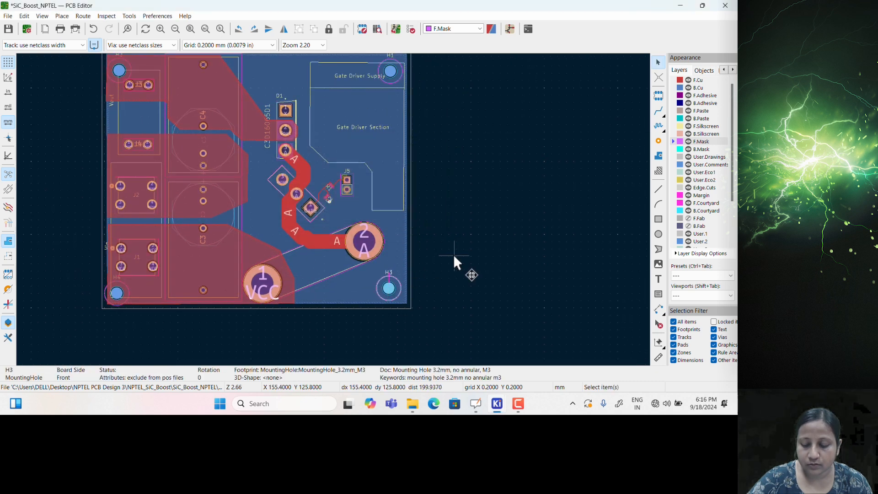
key(alt+3)
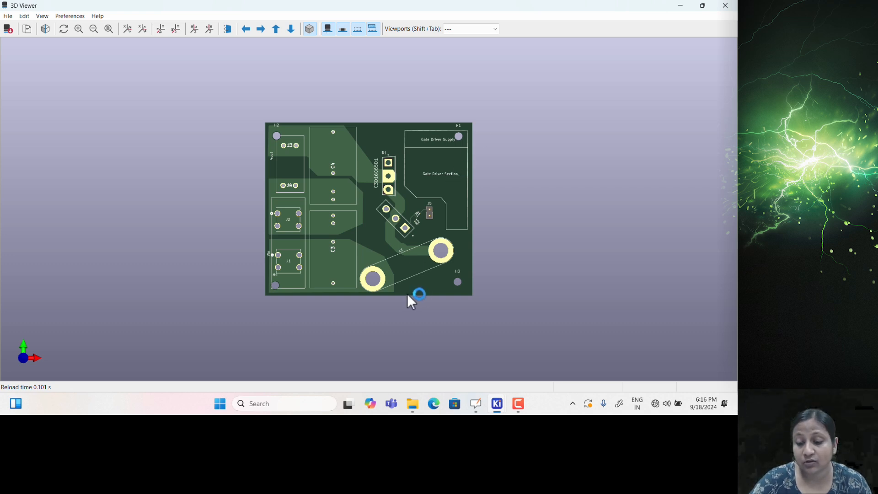
Tilt the 3D board into perspective to inspect the mounting hole at each corner
drag(413, 289, 406, 238)
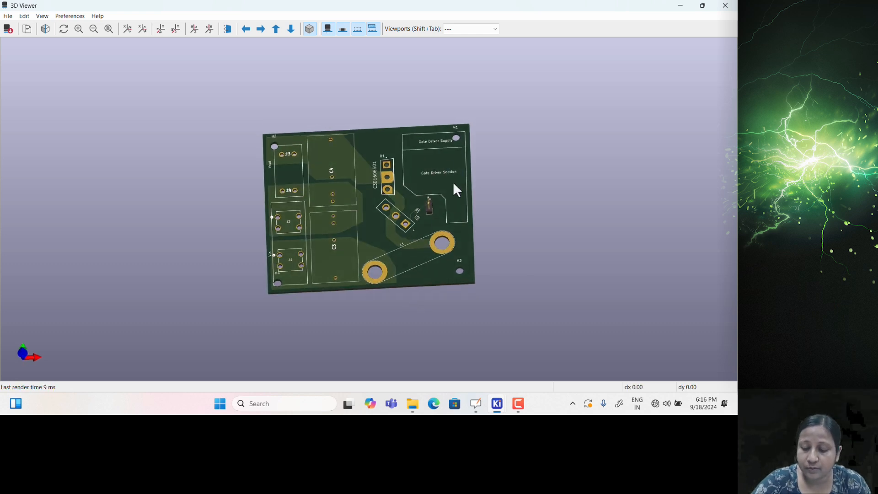
Close the 3D Viewer and save the board
click(722, 7)
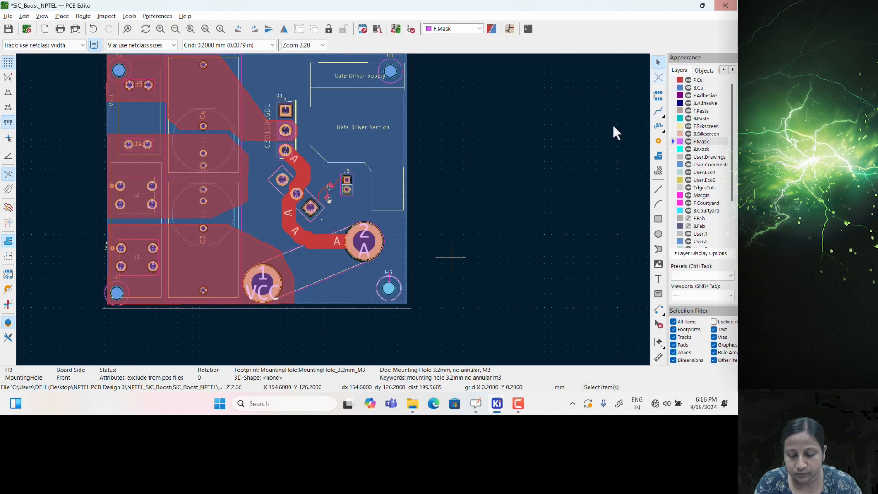
key(ctrl+s)
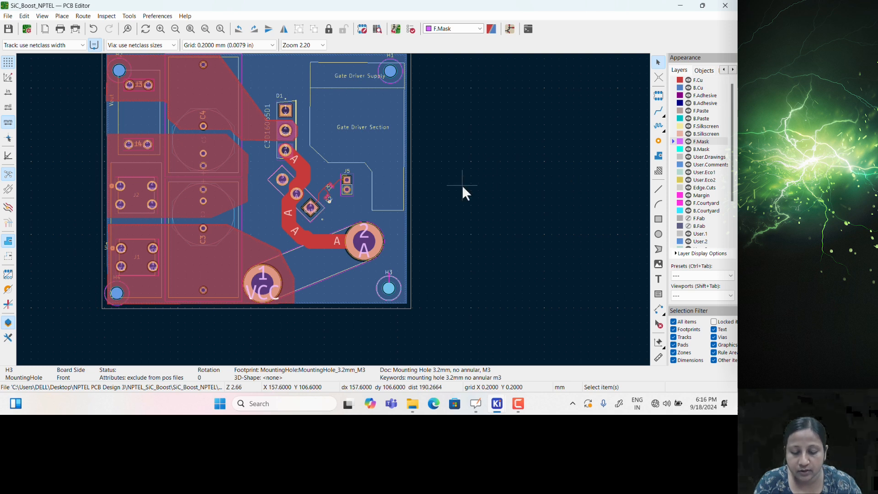
scroll(330, 207, up, 3)
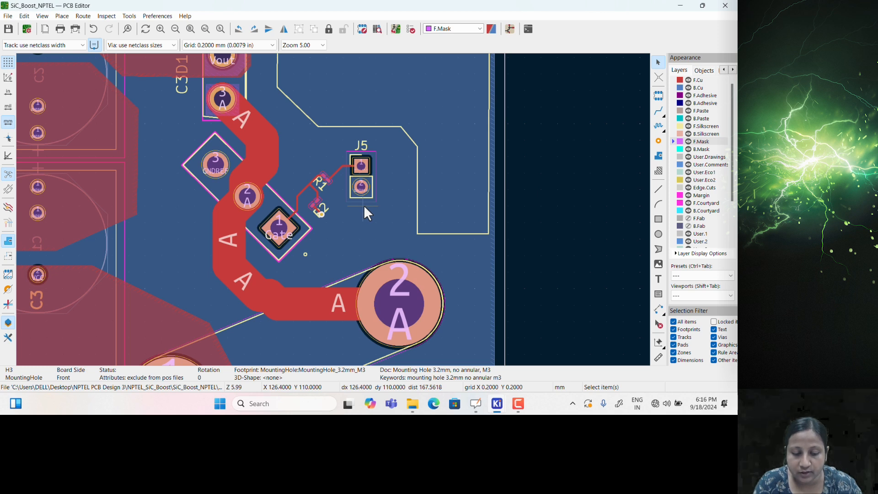
Close the PCB Editor, Schematic Editor and KiCad project manager
click(725, 6)
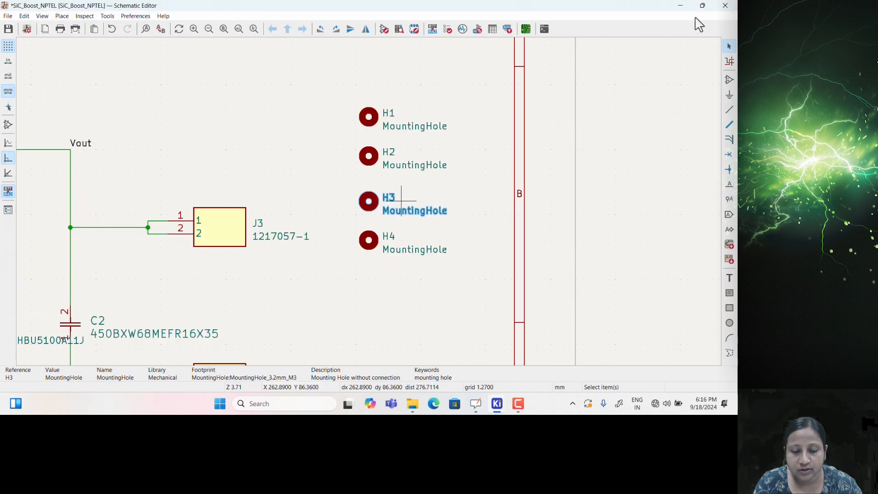
click(725, 5)
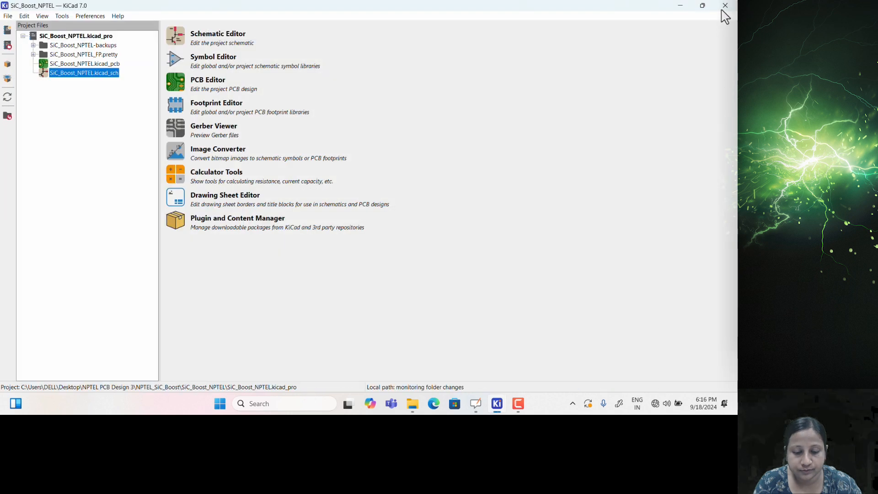
click(724, 5)
Reopen the SiC_Boost_NPTEL project from the NPTEL Boost converter design folder on the desktop
click(684, 28)
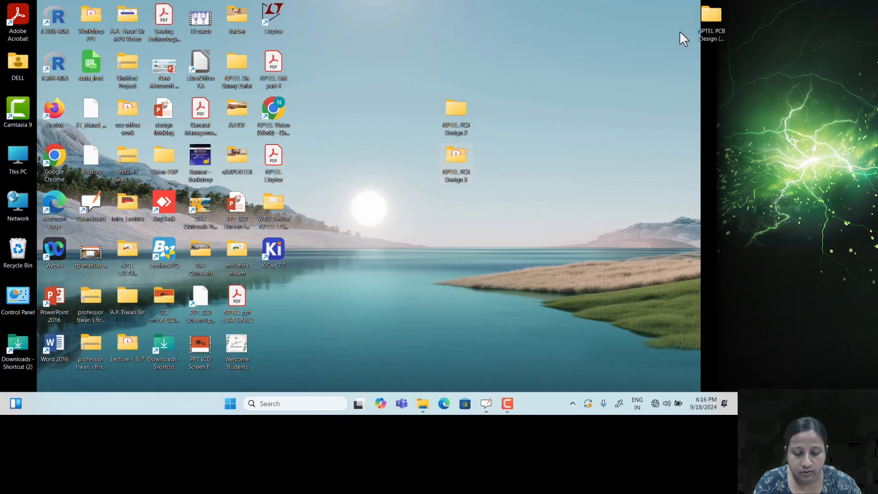
double_click(460, 157)
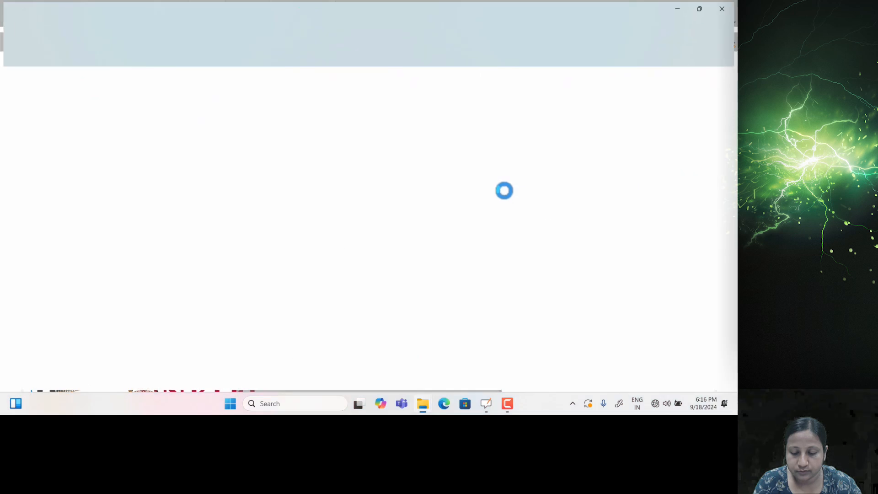
click(718, 38)
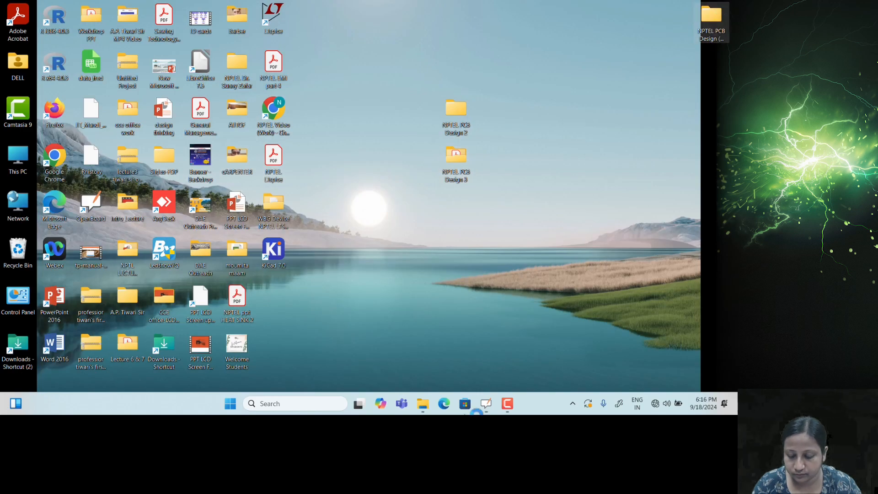
click(488, 394)
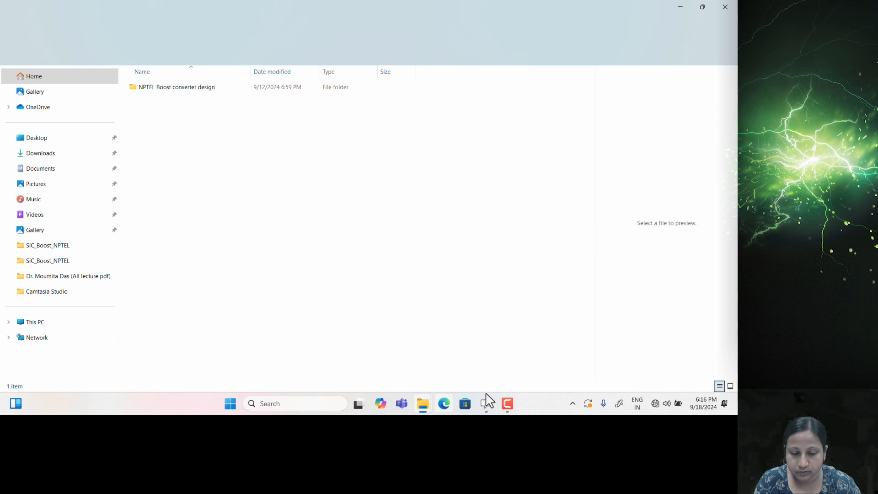
double_click(202, 89)
double_click(153, 118)
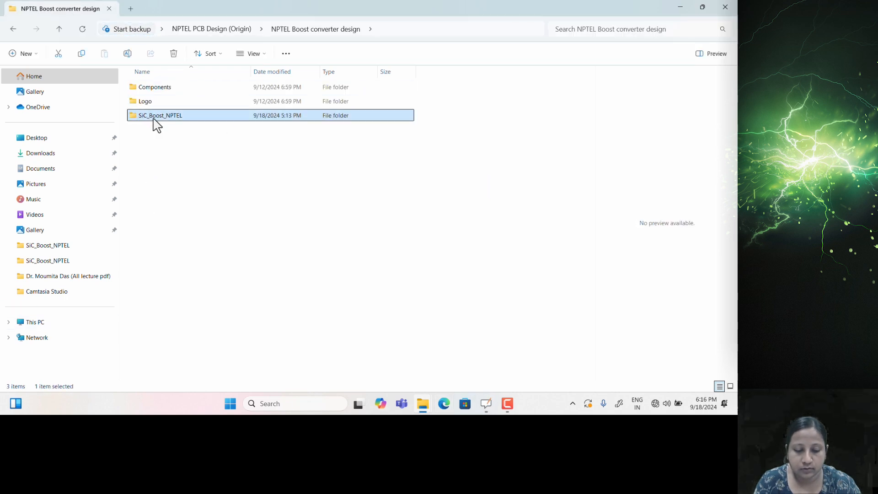
double_click(166, 172)
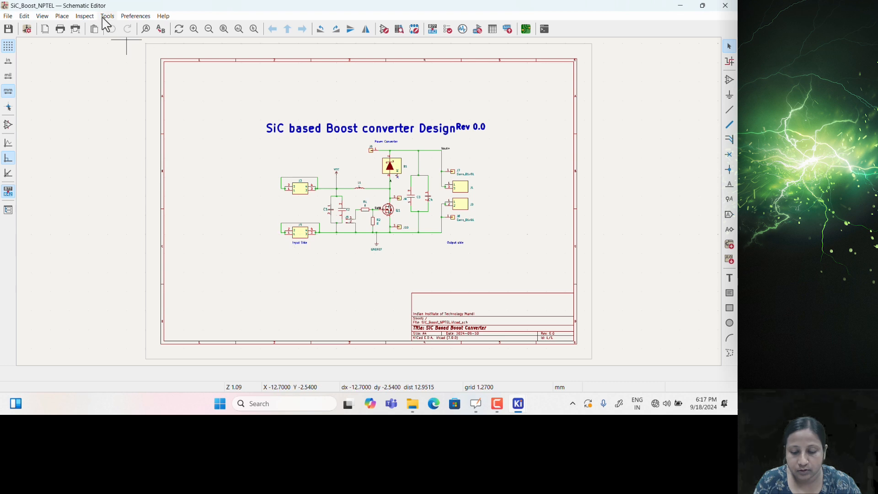
Update the PCB from the schematic with no warnings or errors, then view the board in 3D
click(109, 16)
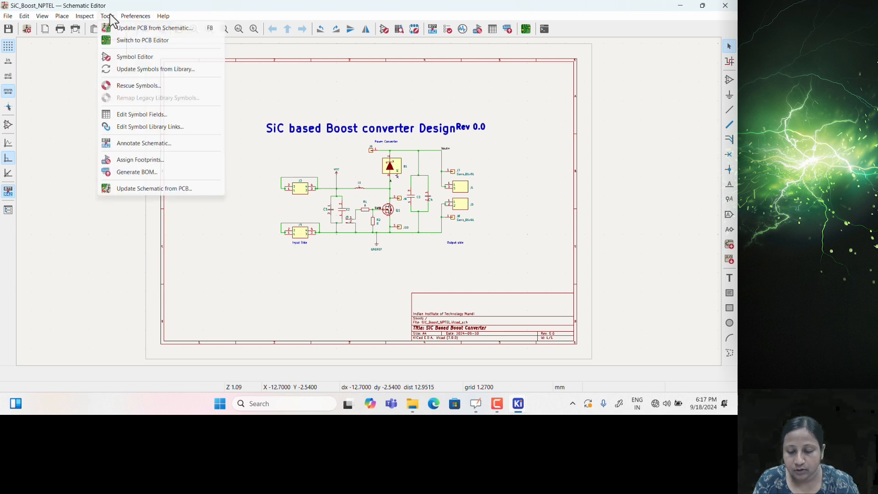
click(110, 27)
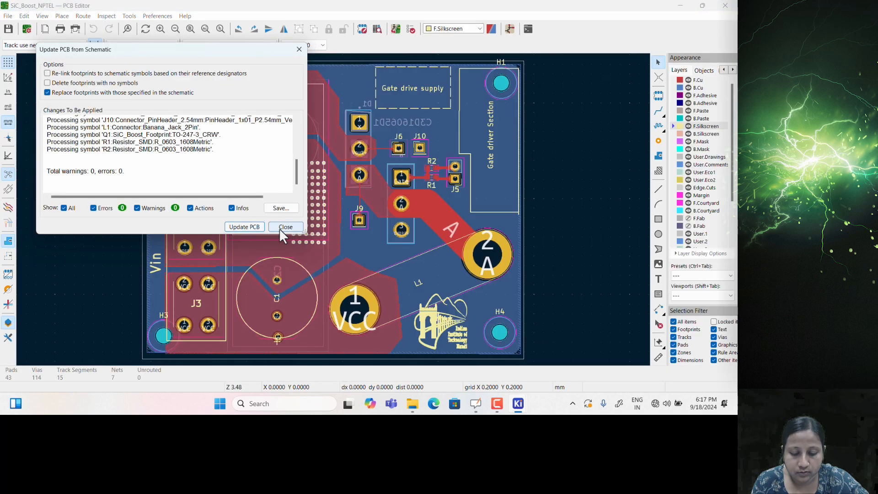
click(284, 227)
click(128, 18)
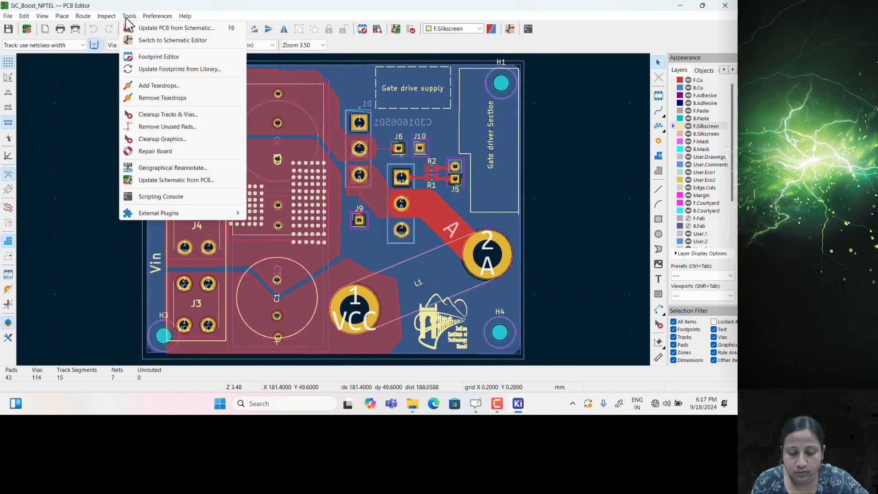
click(90, 194)
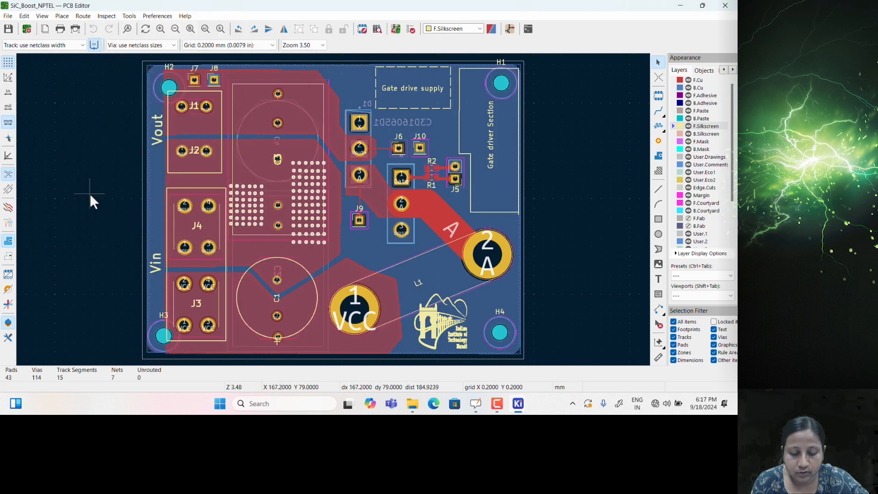
key(alt+3)
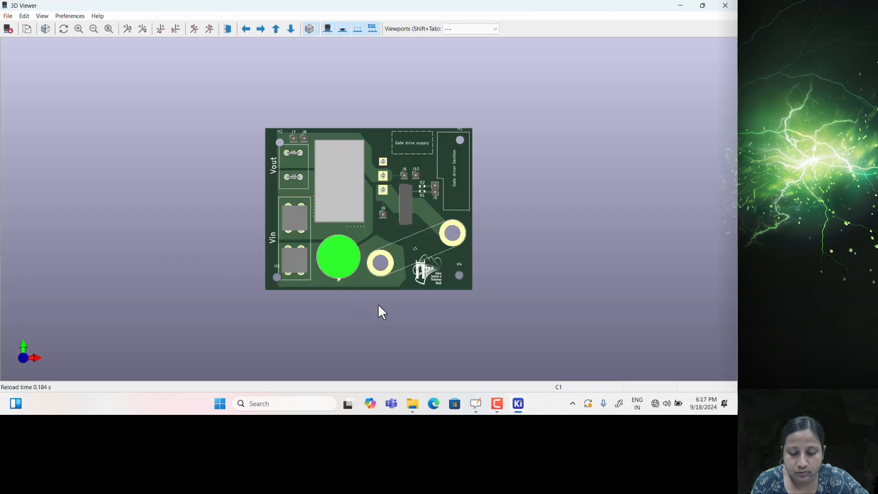
drag(452, 232, 457, 229)
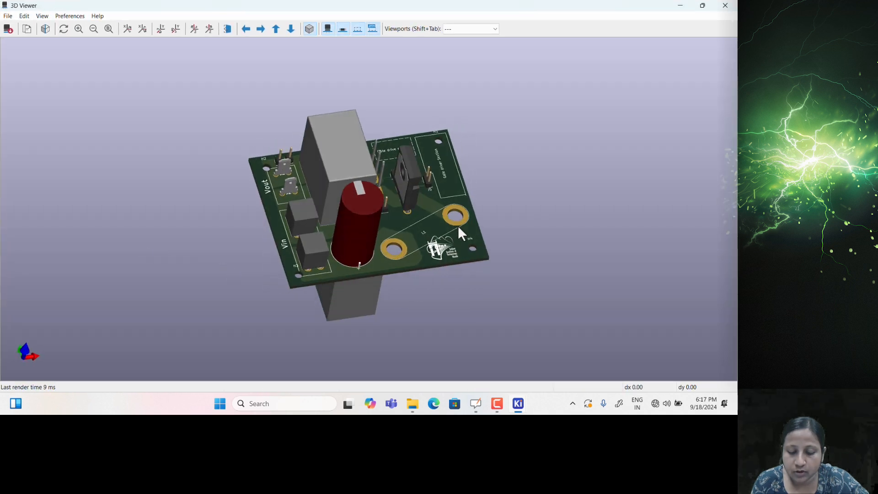
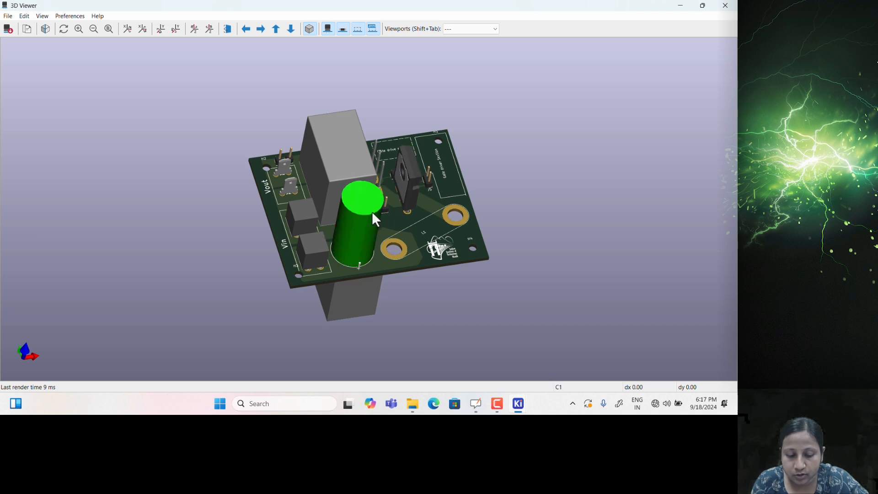
Orbit and flip the board in the 3D viewer, switching between perspective and orthographic projection
drag(403, 270, 373, 260)
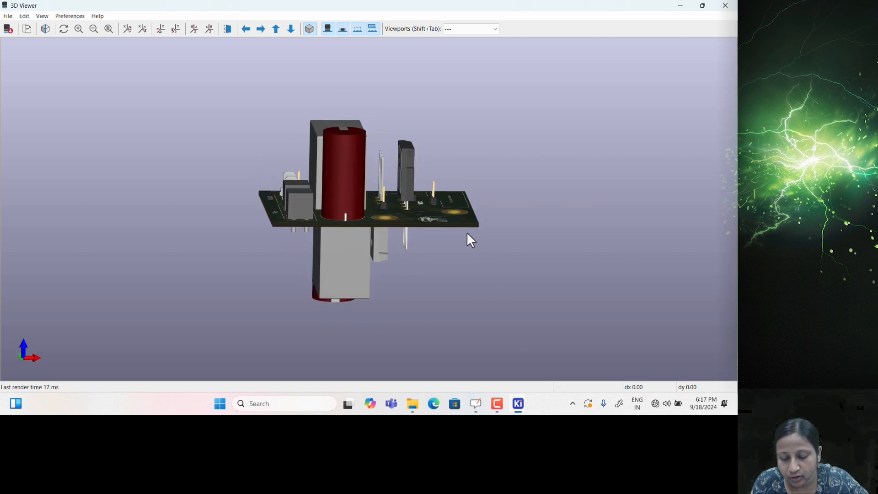
drag(463, 207, 424, 277)
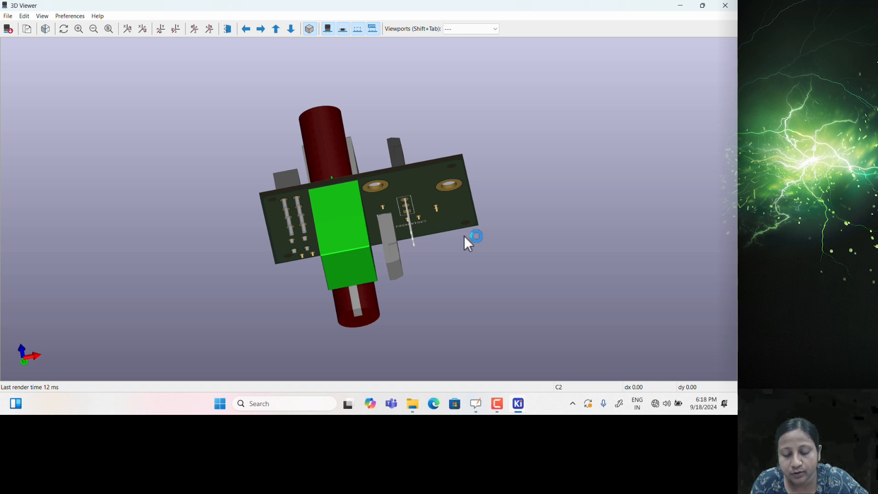
click(292, 29)
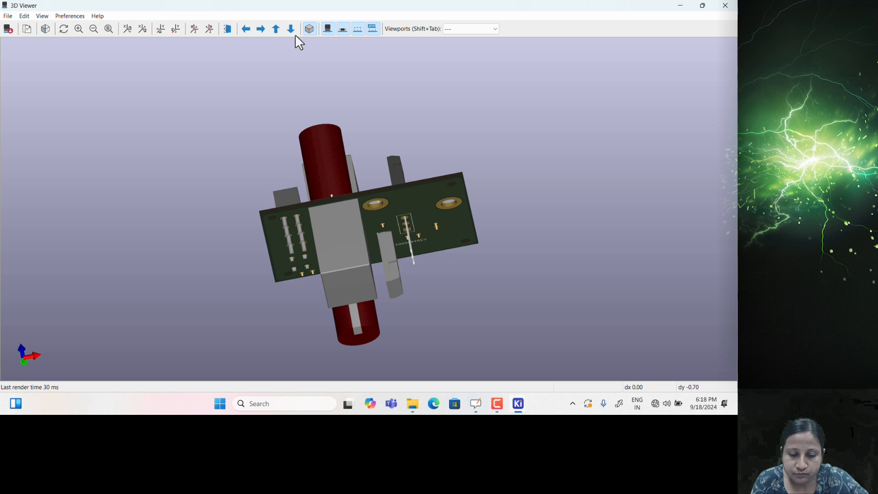
click(231, 31)
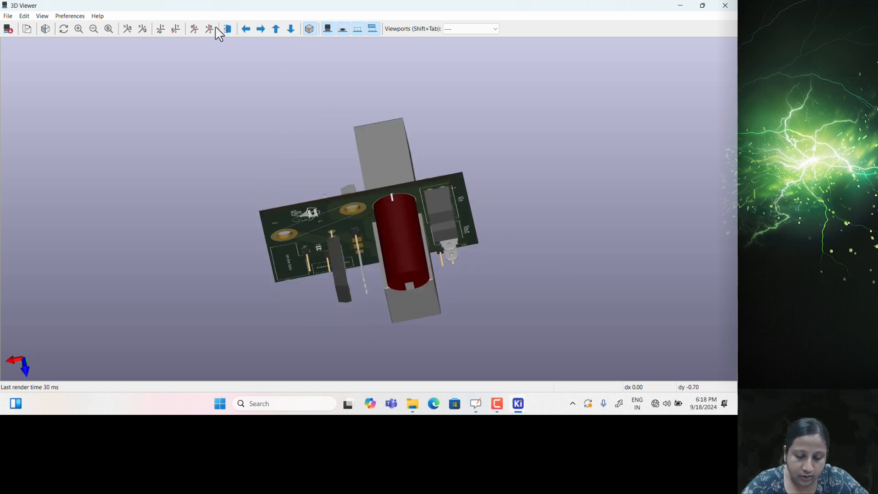
click(233, 32)
drag(387, 218, 443, 331)
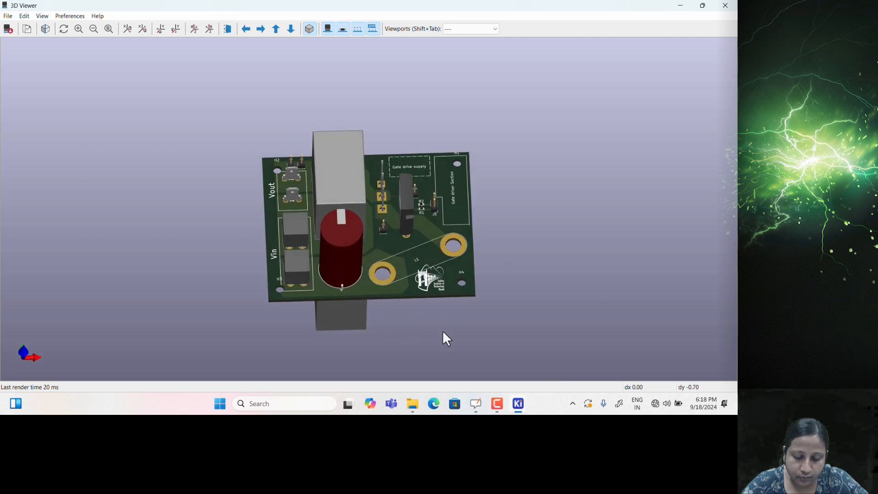
click(227, 30)
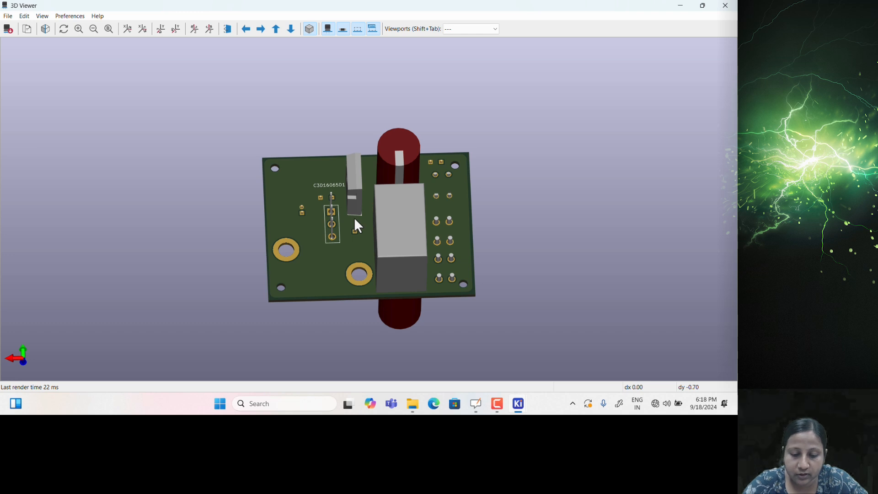
click(308, 29)
click(311, 29)
click(314, 28)
click(315, 28)
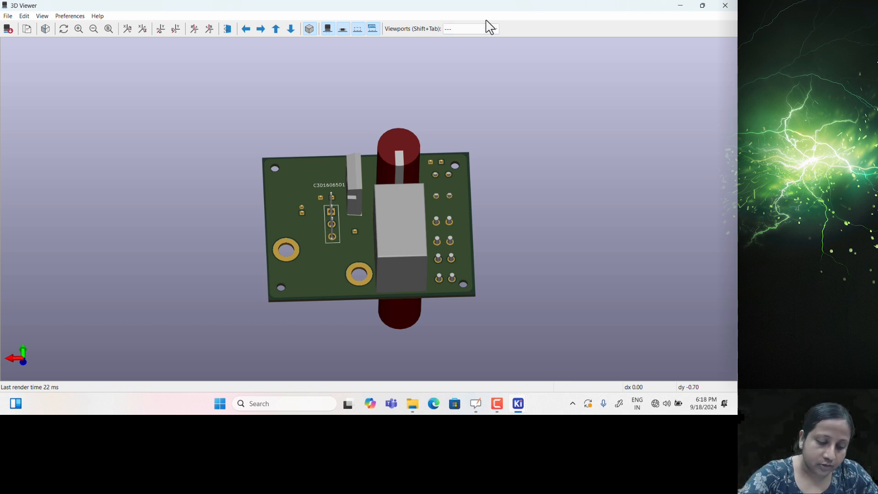
Rotate the board to edge-on and tilted views while browsing the View, Preferences and Help menus
click(42, 17)
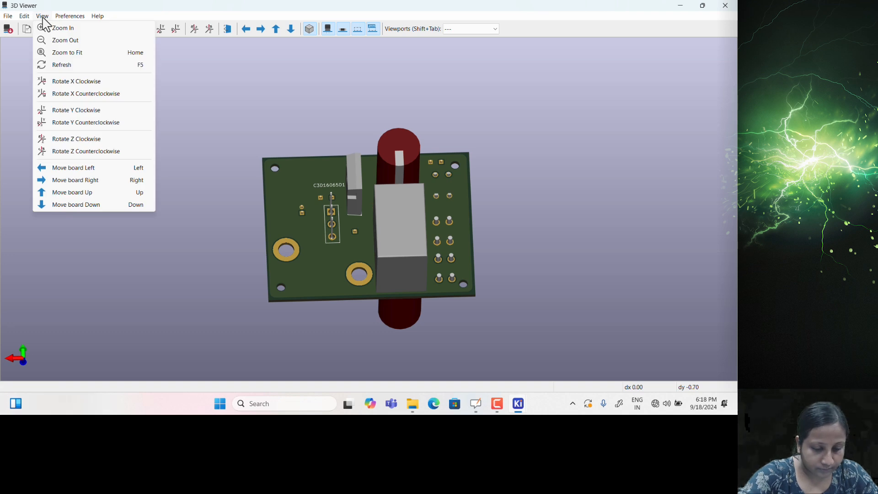
drag(89, 171, 201, 165)
click(228, 28)
drag(279, 84, 27, 21)
click(42, 16)
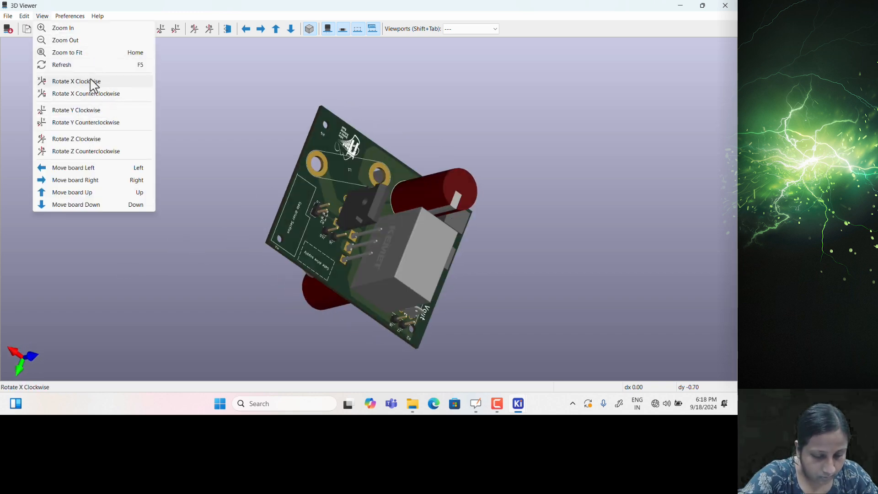
click(68, 16)
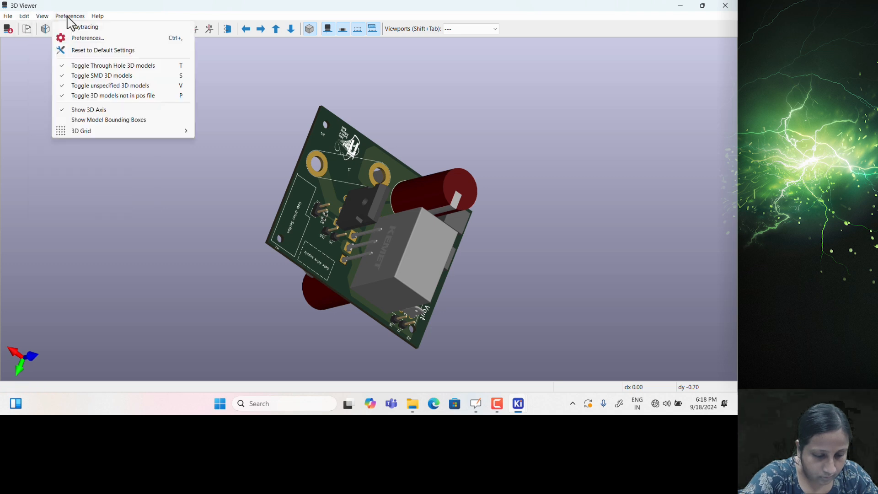
click(97, 17)
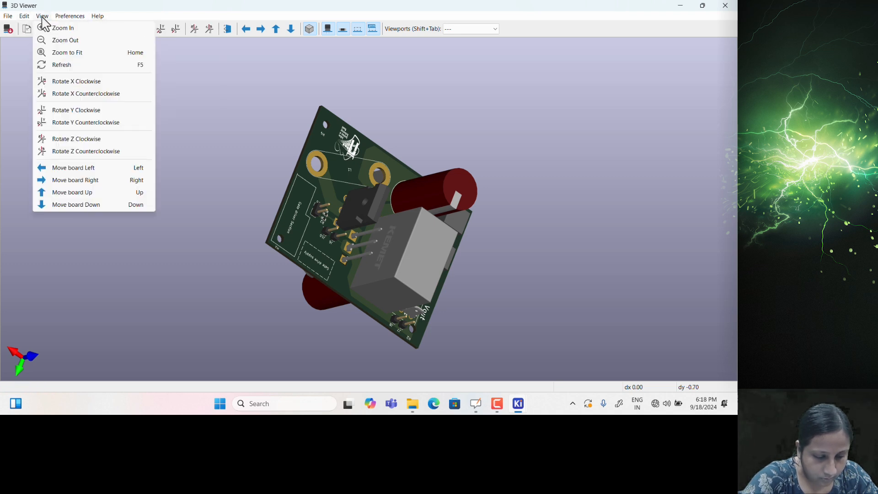
Check the 3D viewer's Edit menu, then advance OpenBoard to the Final Design slide and show the desktop
click(28, 17)
click(27, 17)
click(28, 17)
click(26, 16)
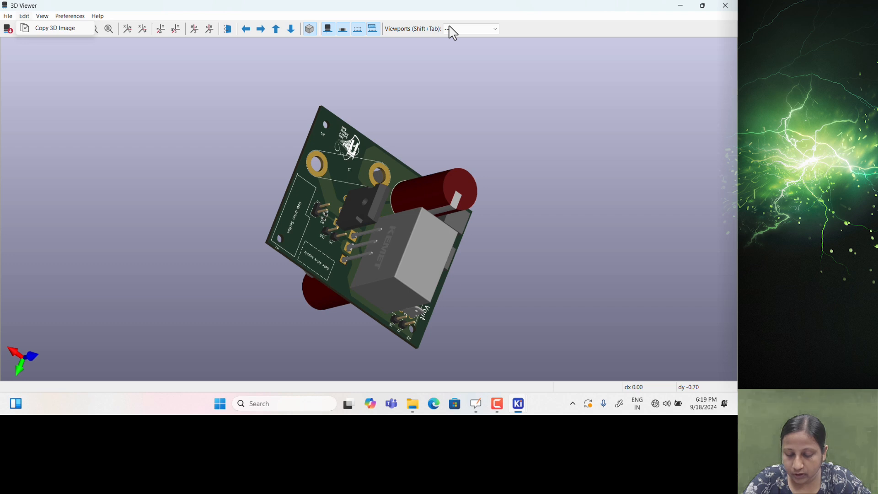
drag(454, 163, 186, 241)
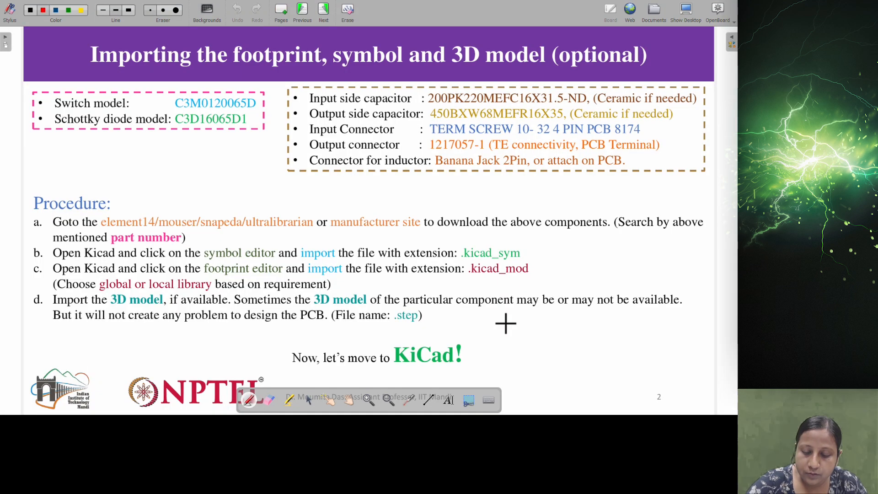
click(323, 10)
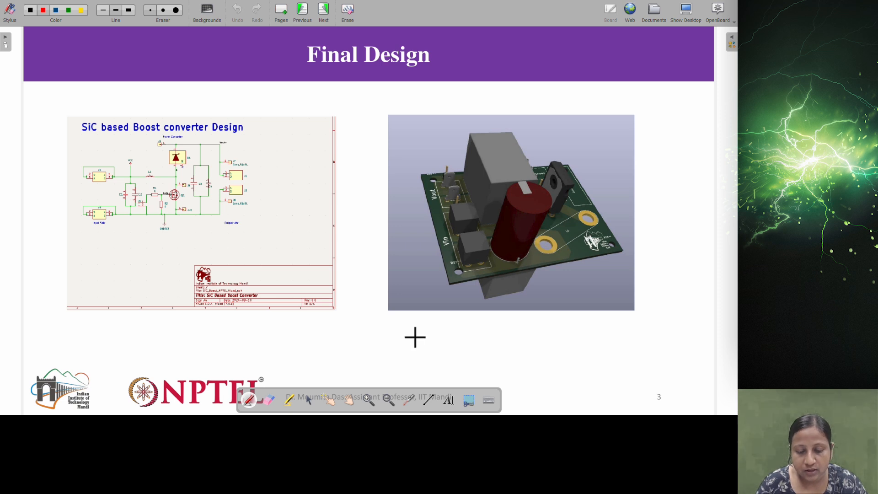
key(super+d)
Bring the PCB Editor forward and open the Plot dialog for Gerber output
mouse_move(518, 405)
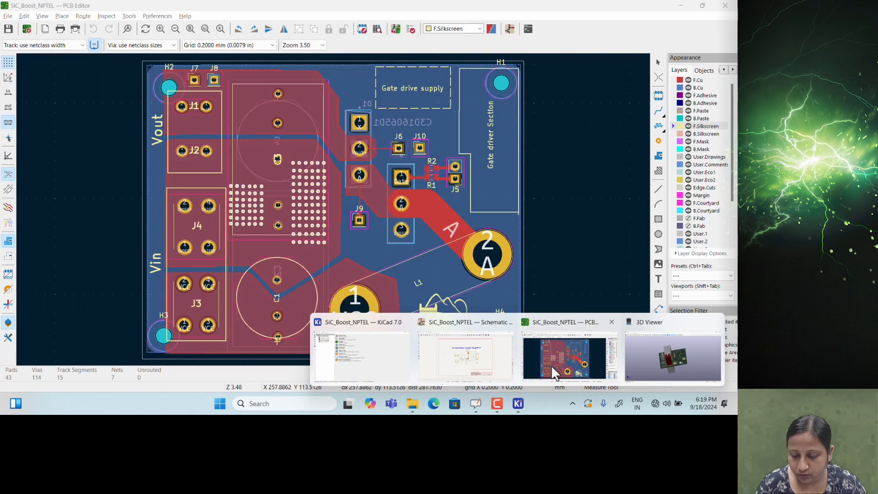
click(551, 365)
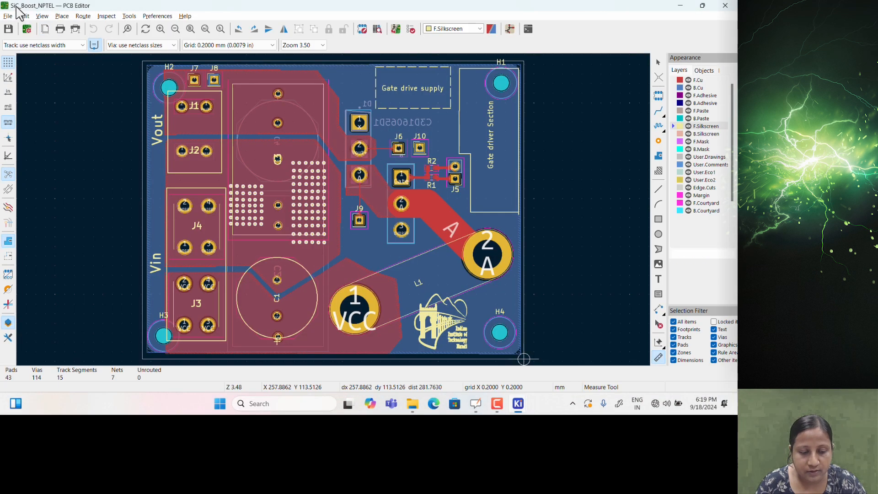
click(22, 15)
click(8, 16)
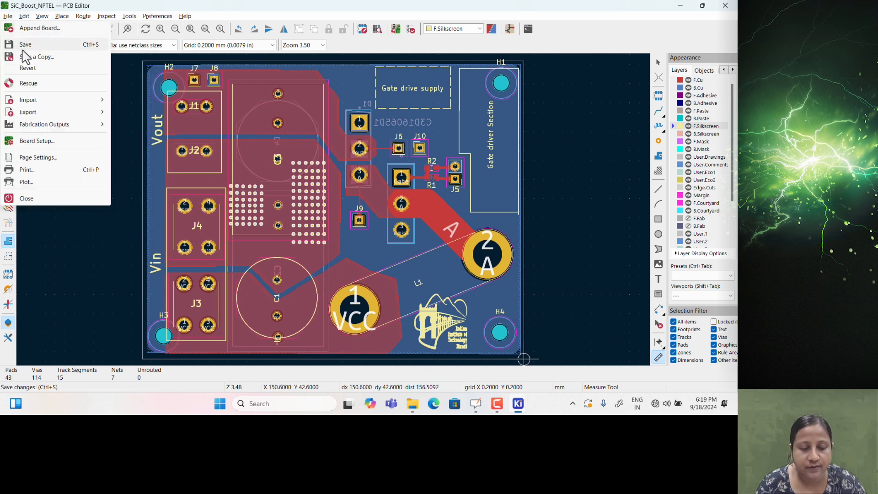
click(41, 183)
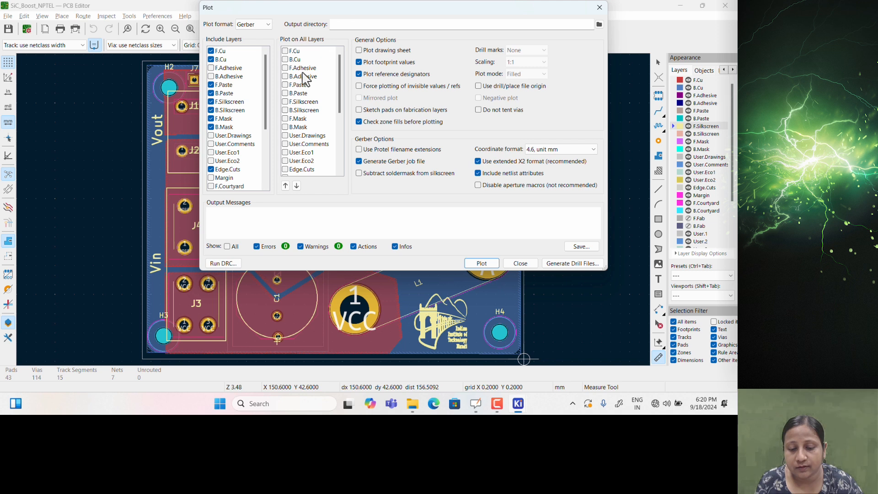
Run the design rules check and inspect the courtyard-overlap errors at J3 and H3
click(225, 263)
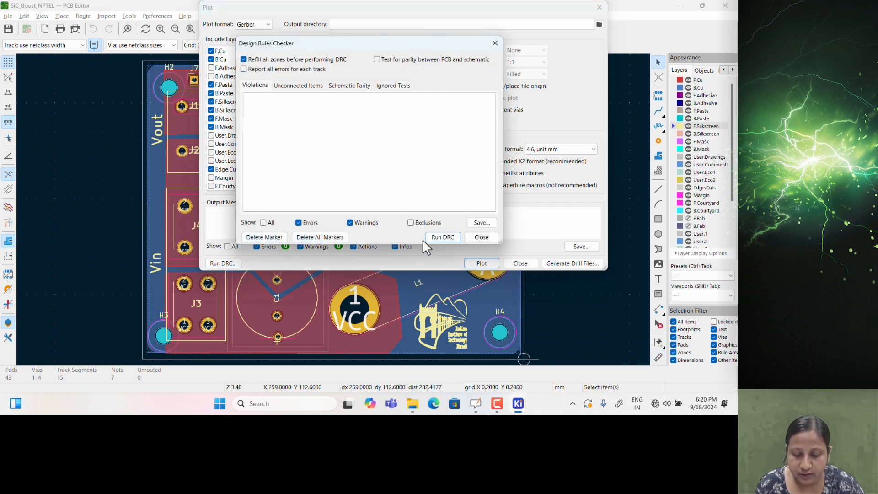
click(439, 237)
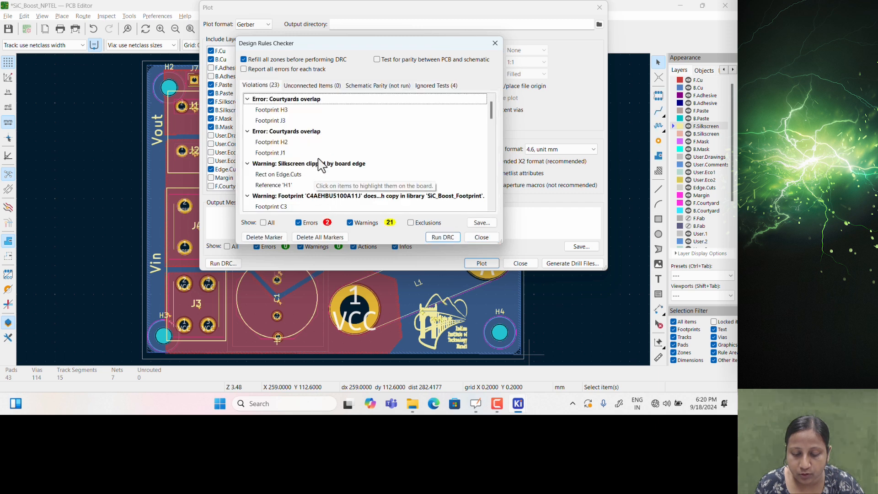
scroll(375, 166, down, 1)
scroll(375, 167, down, 3)
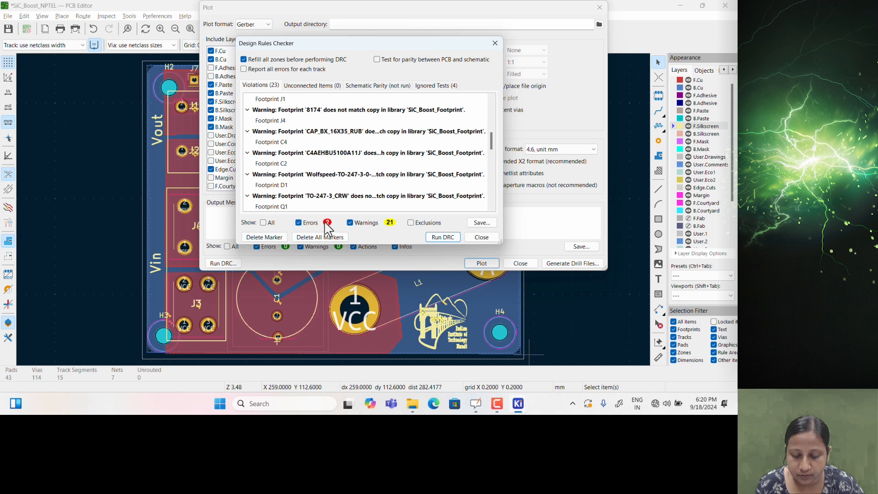
scroll(315, 186, down, 5)
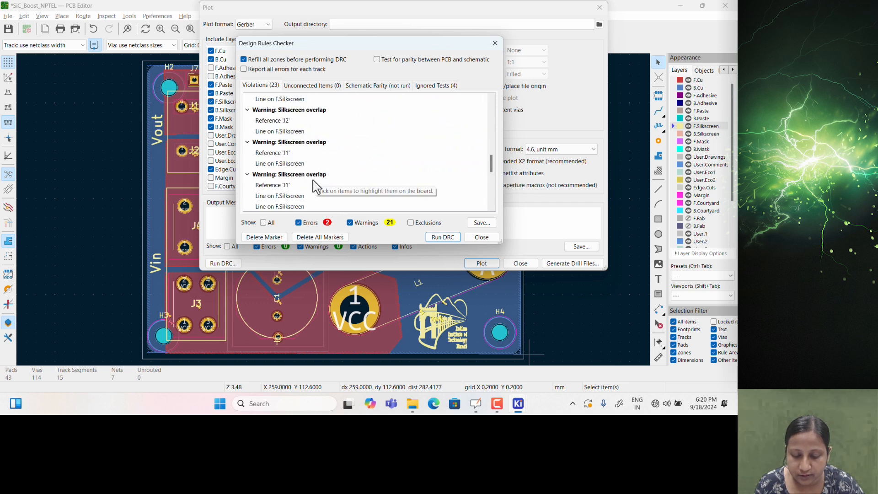
scroll(315, 186, up, 10)
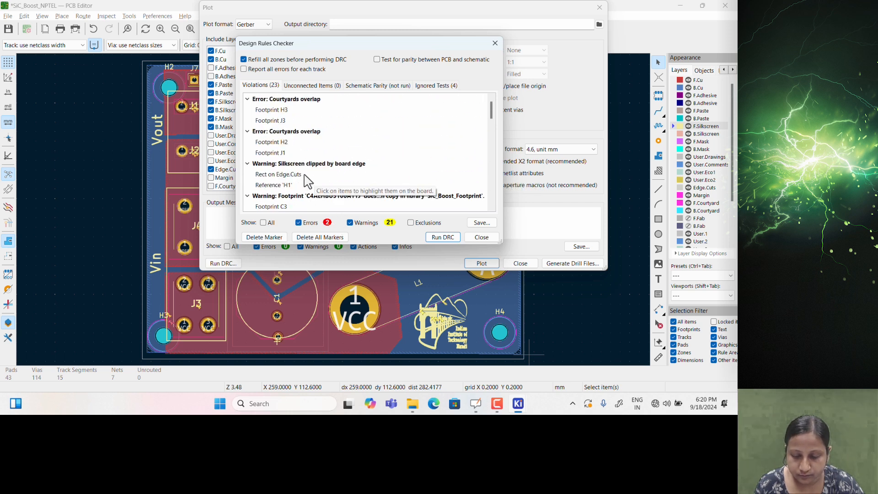
click(274, 123)
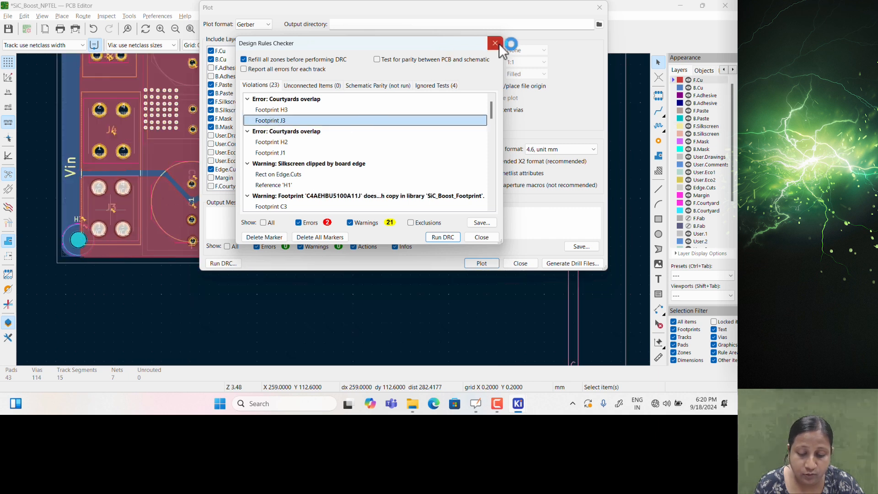
click(287, 110)
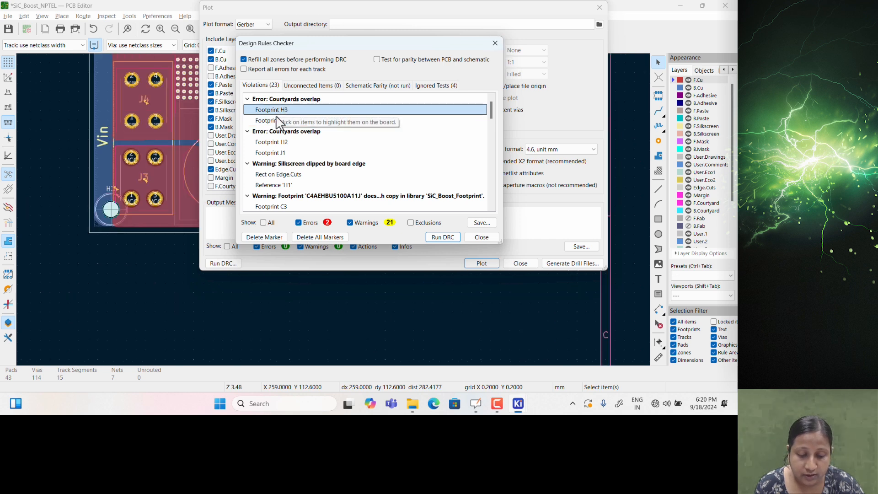
click(481, 237)
Widen the Edge.Cuts board outline further to the left, to 83.88 mm
key(Escape)
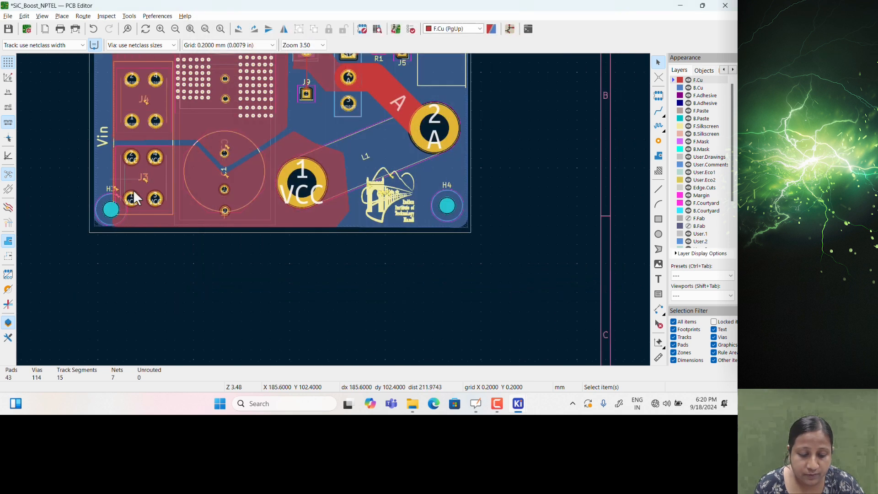
click(221, 212)
drag(221, 189, 202, 191)
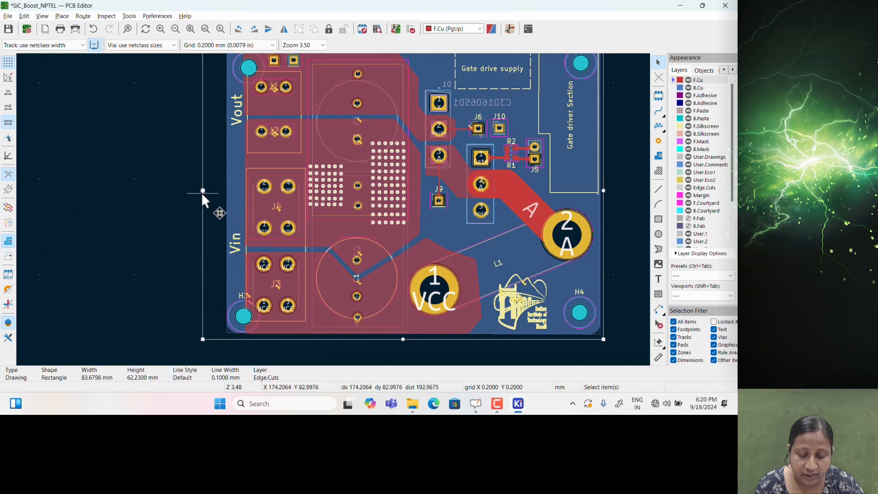
Move mounting holes H3 and H2 further left, clear of the connectors
click(243, 315)
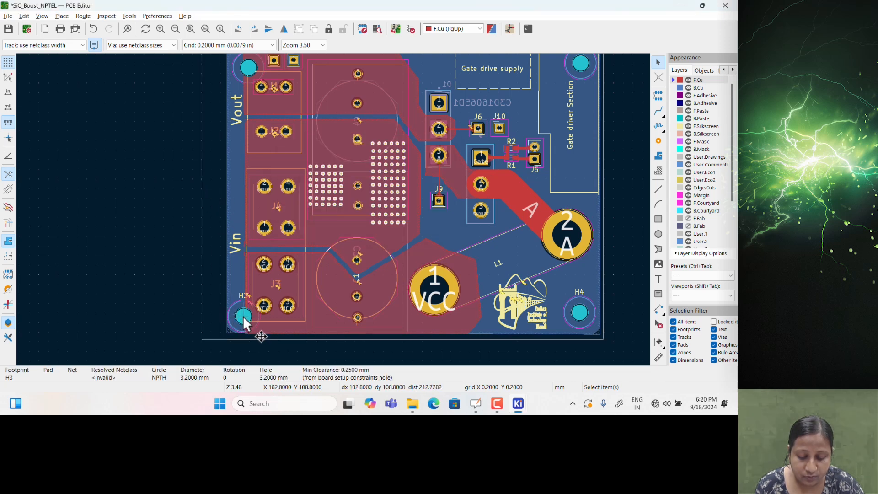
click(167, 325)
click(241, 315)
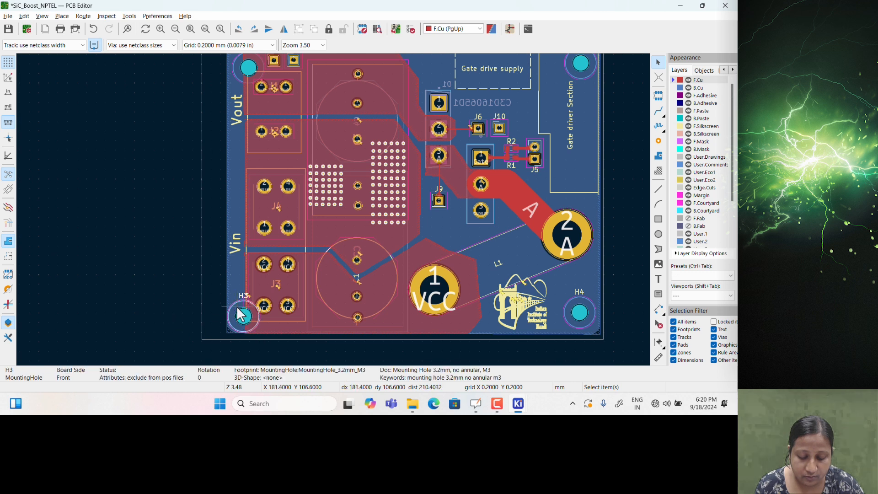
key(m)
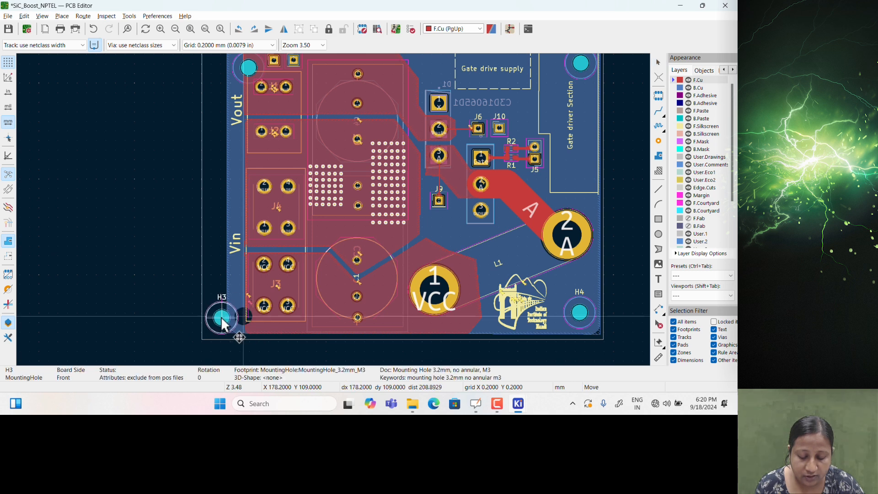
click(223, 318)
middle_drag(194, 173, 181, 290)
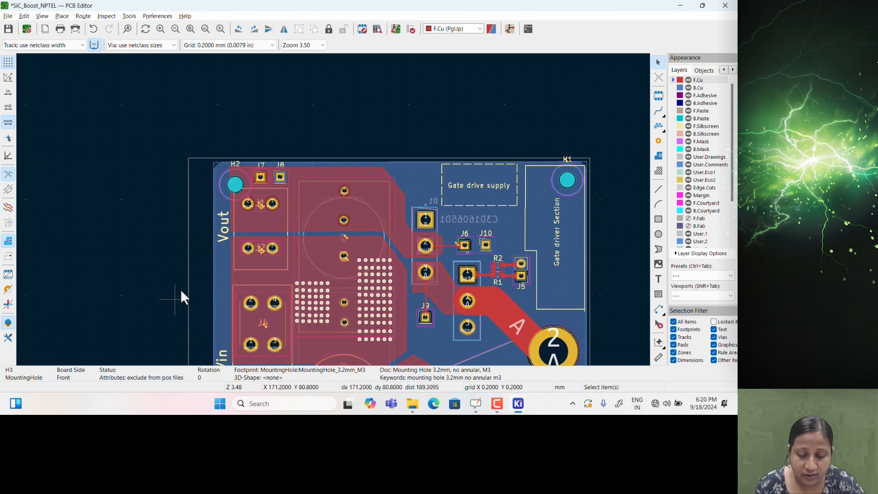
click(235, 185)
key(m)
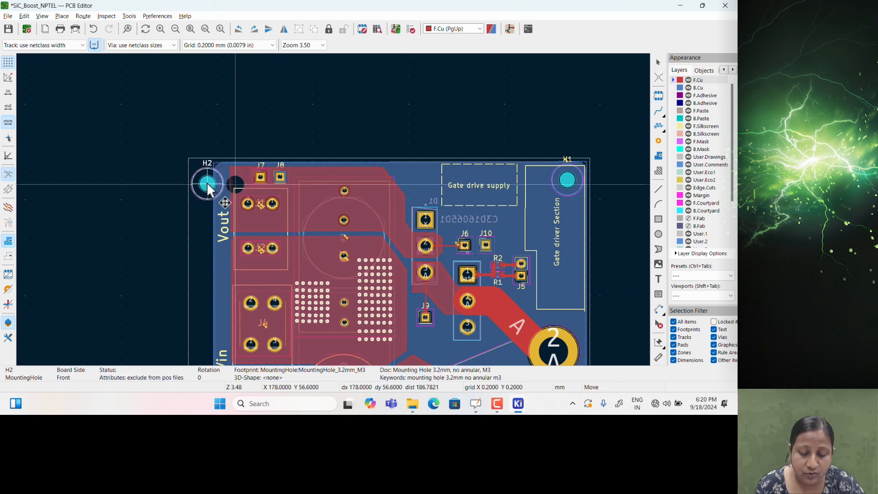
click(207, 184)
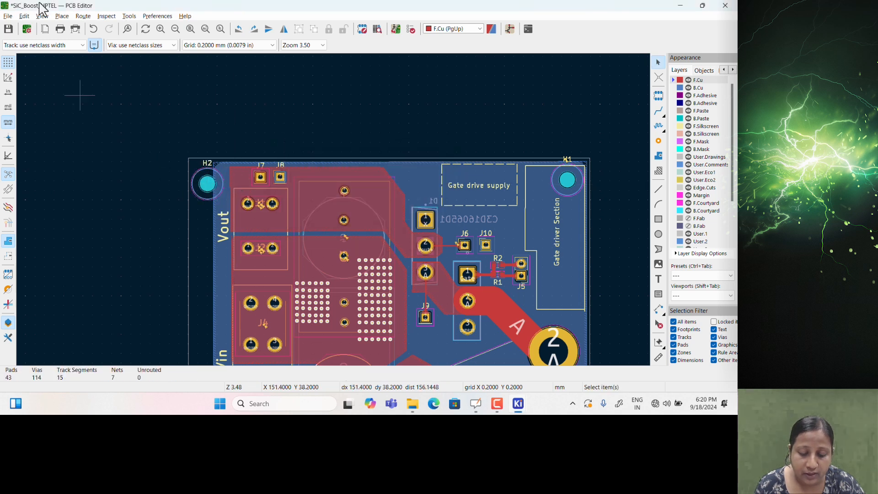
click(8, 14)
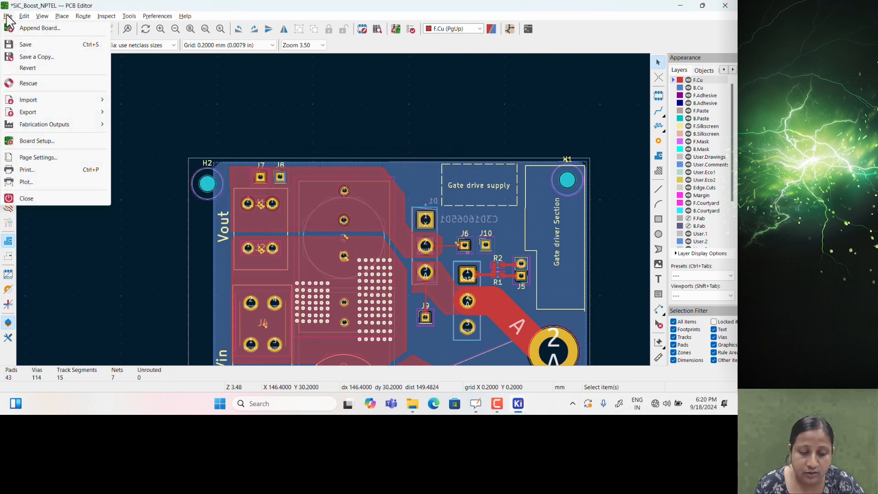
Rerun the DRC from the Plot dialog and confirm 0 errors and 20 warnings
click(38, 181)
click(226, 265)
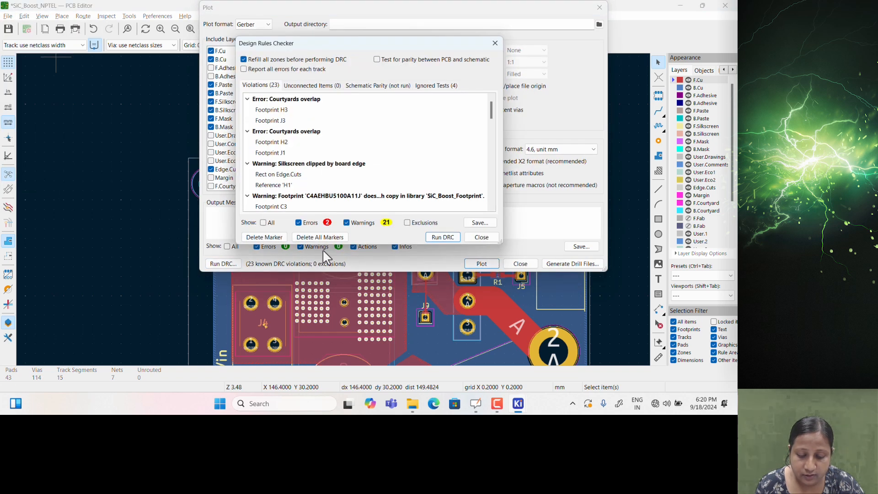
click(437, 236)
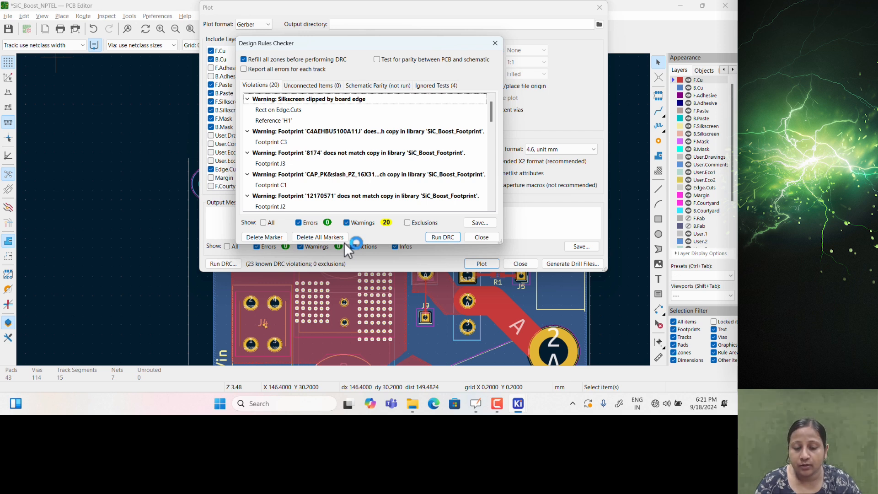
click(481, 237)
Set the Gerber output folder to NPTEL PCB Design (Origin) as a relative path and plot
click(364, 26)
click(599, 24)
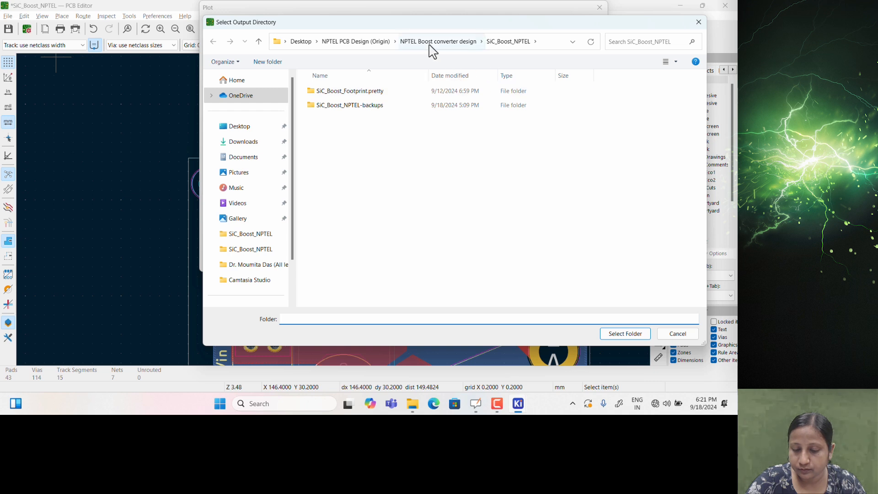
click(371, 46)
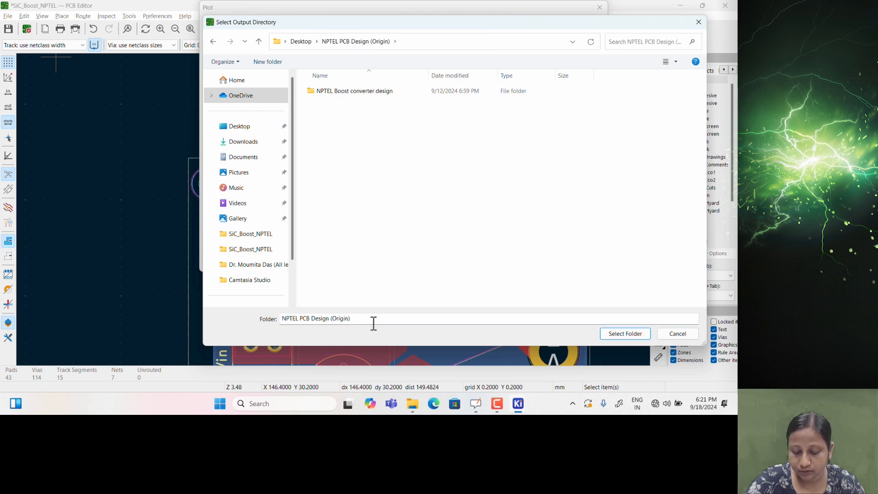
click(613, 334)
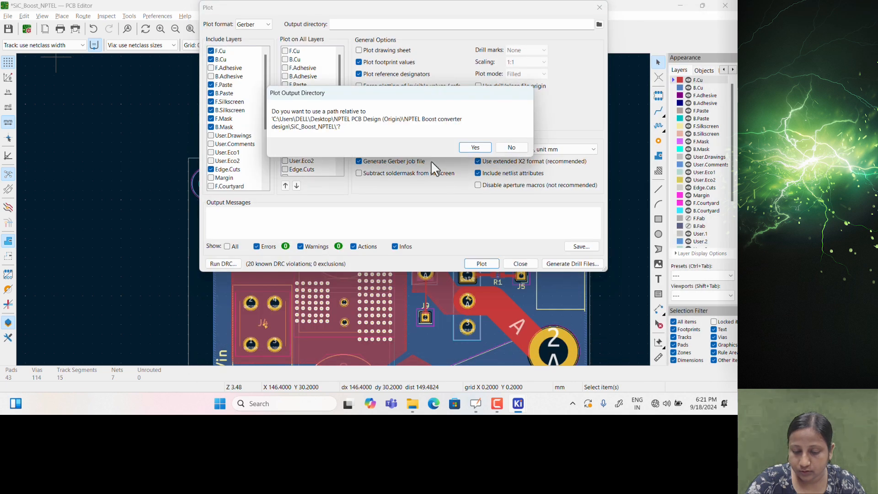
click(476, 148)
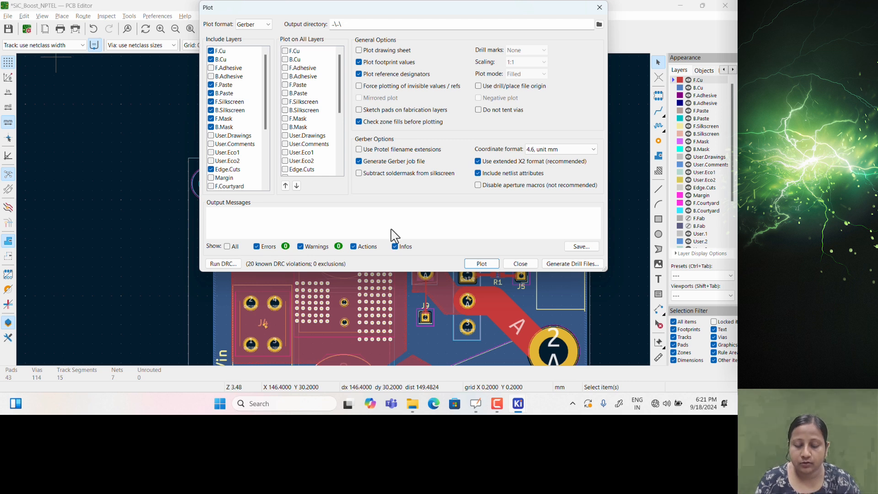
click(481, 264)
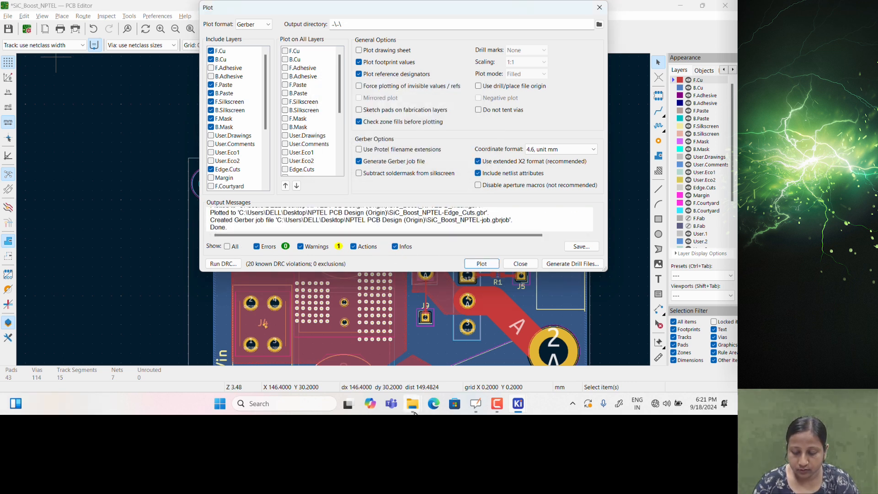
Check the plotted files in the NPTEL PCB Design (Origin) folder, then bring up the KiCad project manager
mouse_move(414, 412)
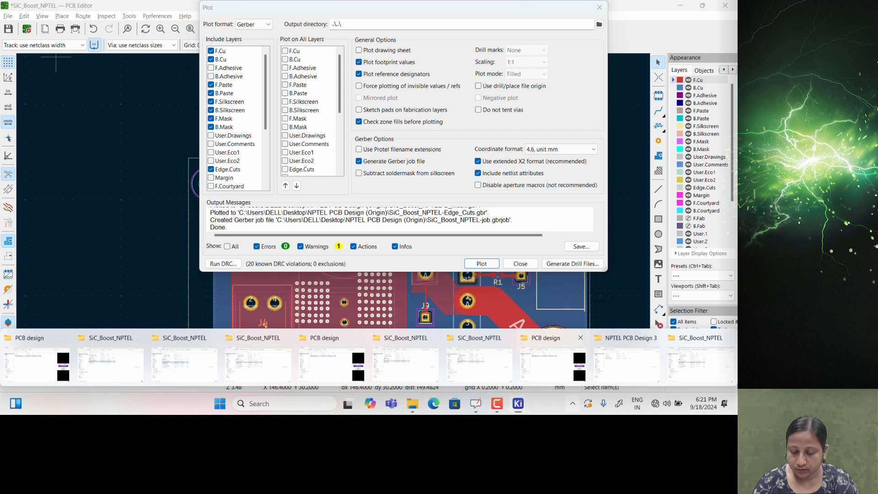
click(572, 408)
click(550, 404)
key(super+d)
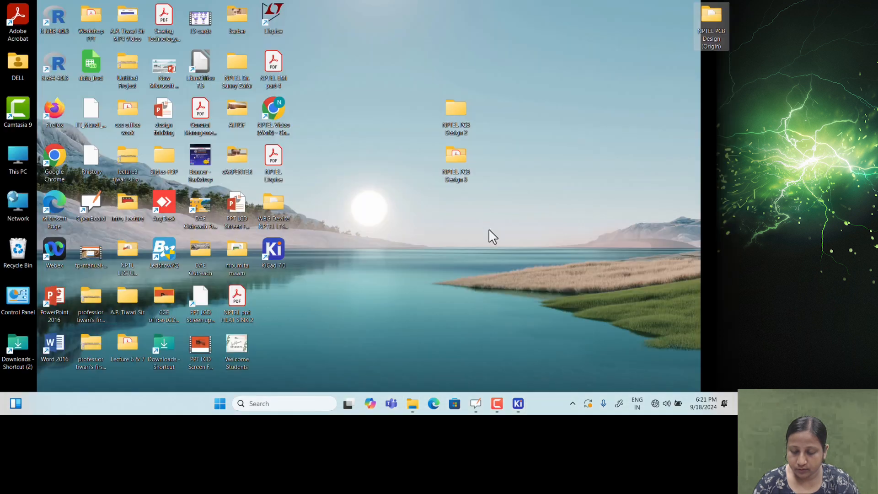
double_click(711, 21)
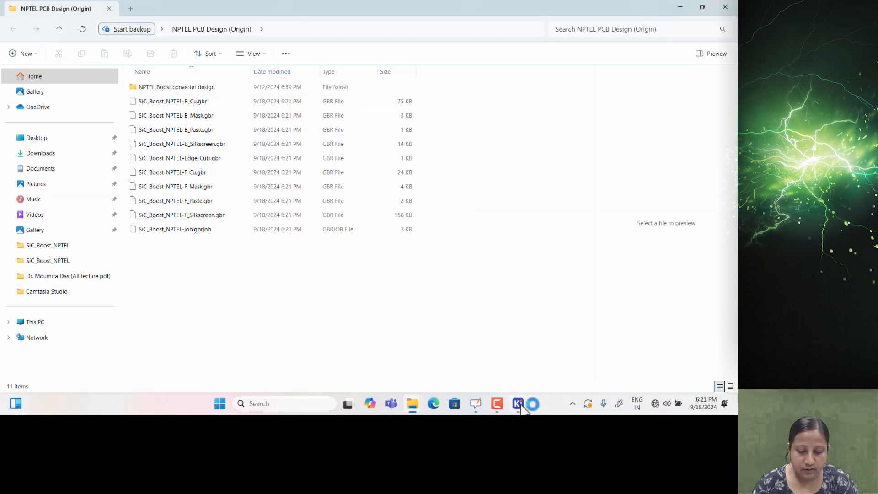
mouse_move(518, 403)
click(370, 361)
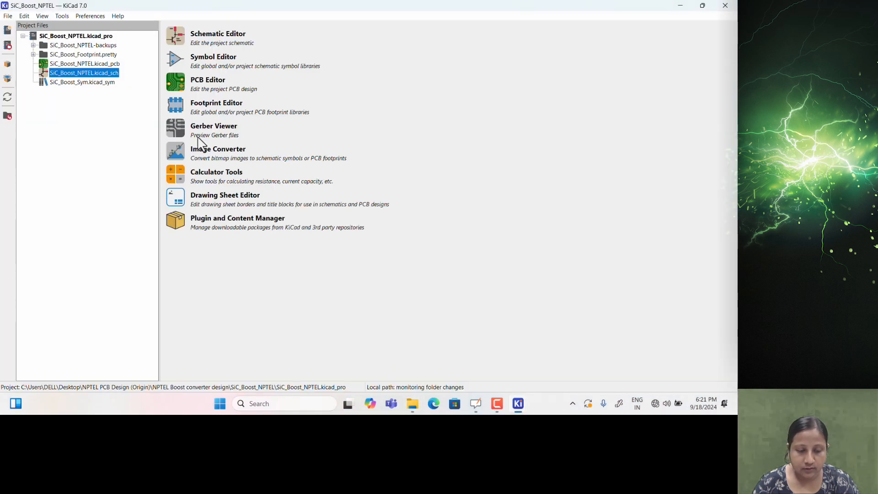
Load the exported Gerber files into Gerber Viewer with Open Autodetected File(s), dismissing the job-file error
click(178, 130)
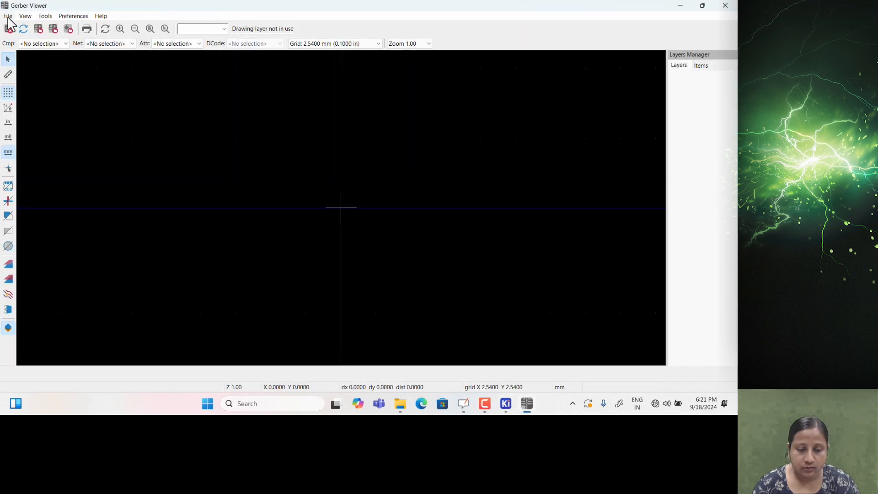
click(8, 16)
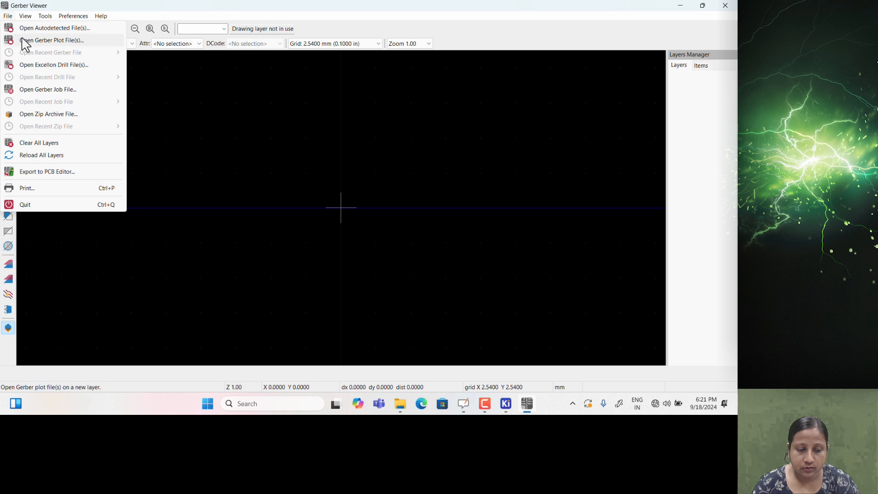
click(25, 28)
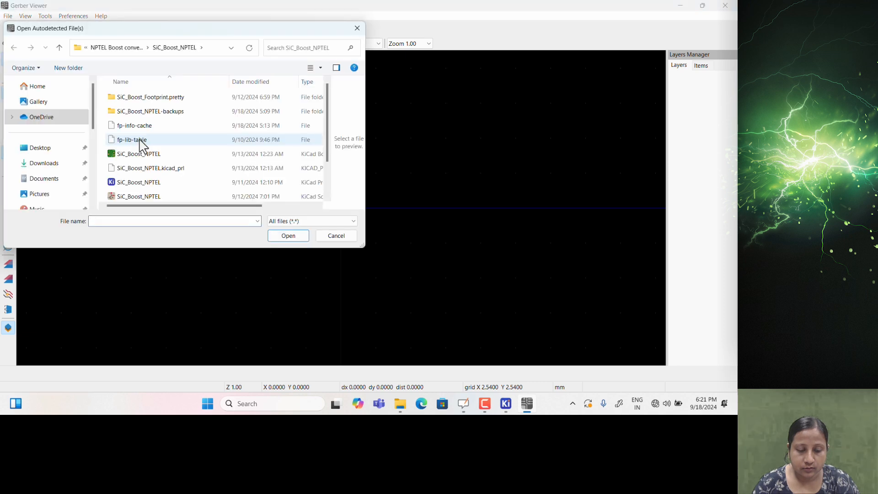
click(84, 48)
mouse_move(98, 48)
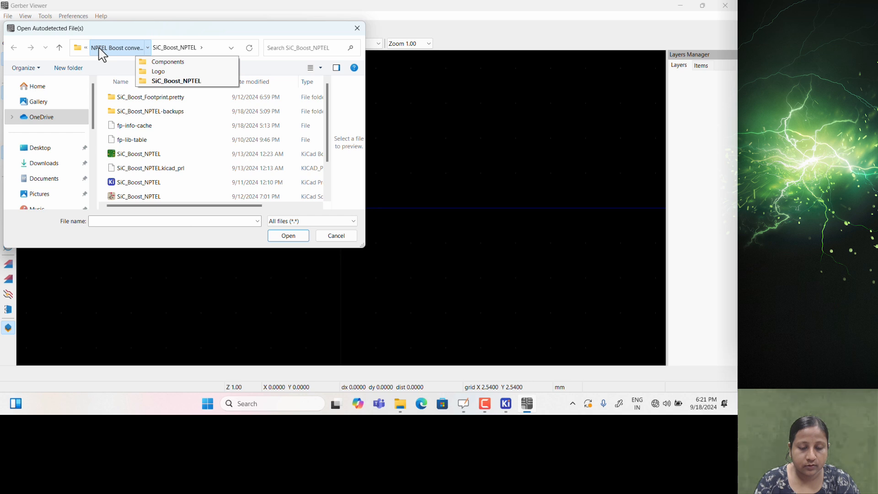
click(99, 48)
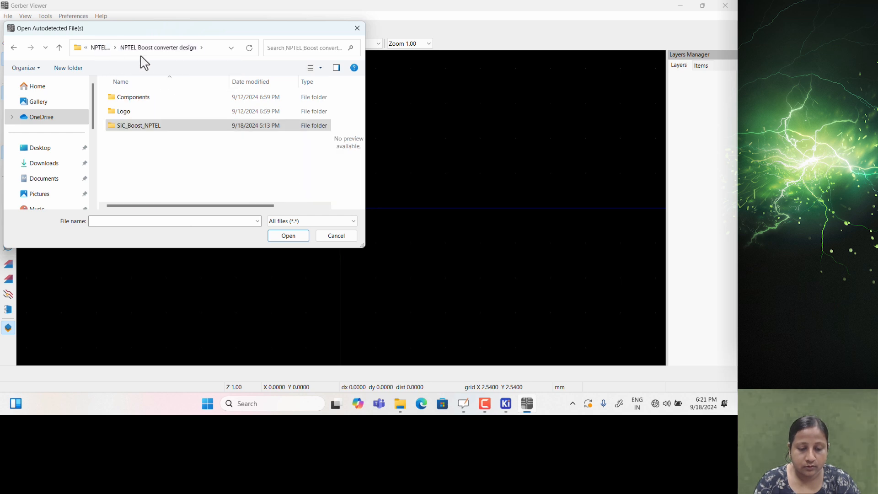
click(102, 48)
drag(147, 113, 153, 201)
click(297, 238)
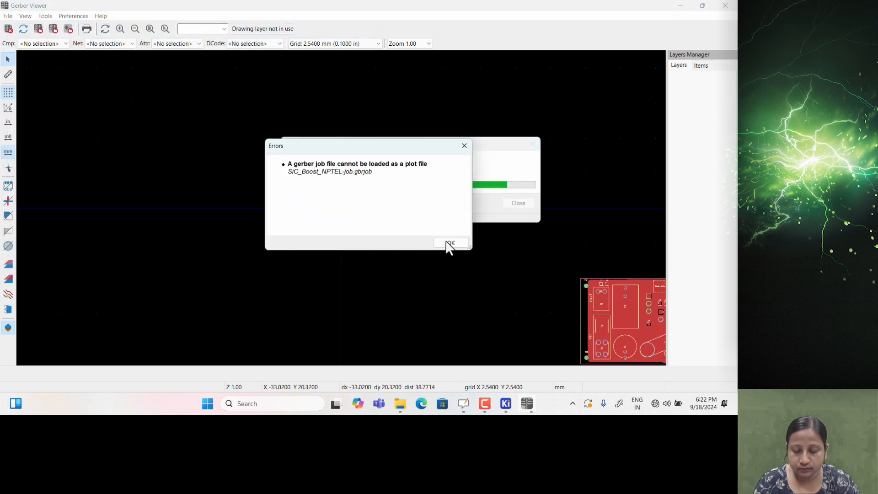
click(454, 243)
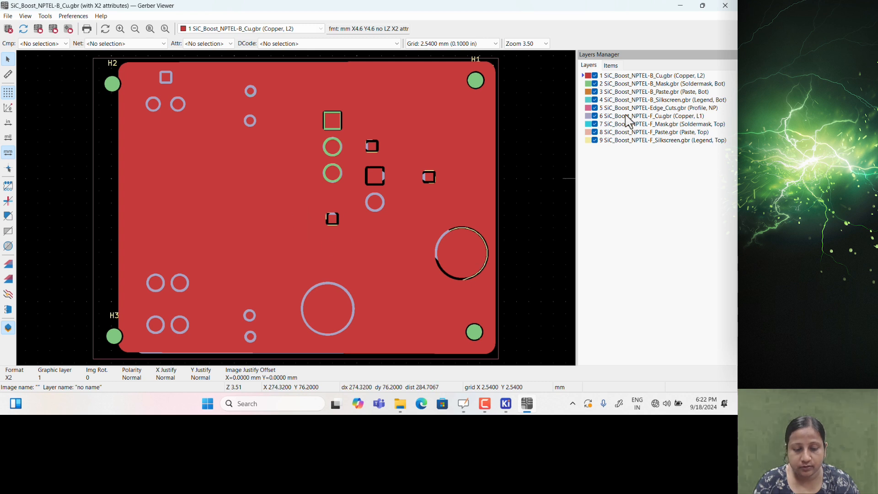
Hide the B_Cu layer, make B_Paste active, and return to the PCB Editor's Plot dialog
click(595, 76)
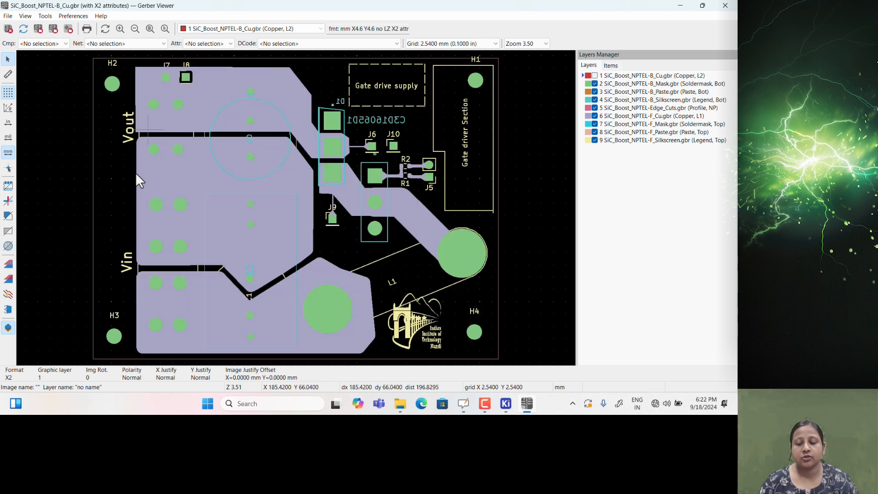
click(594, 91)
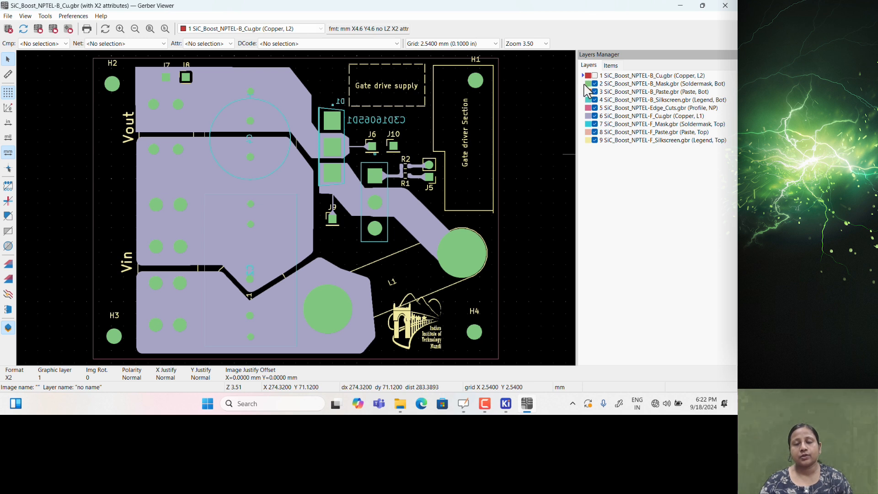
click(588, 91)
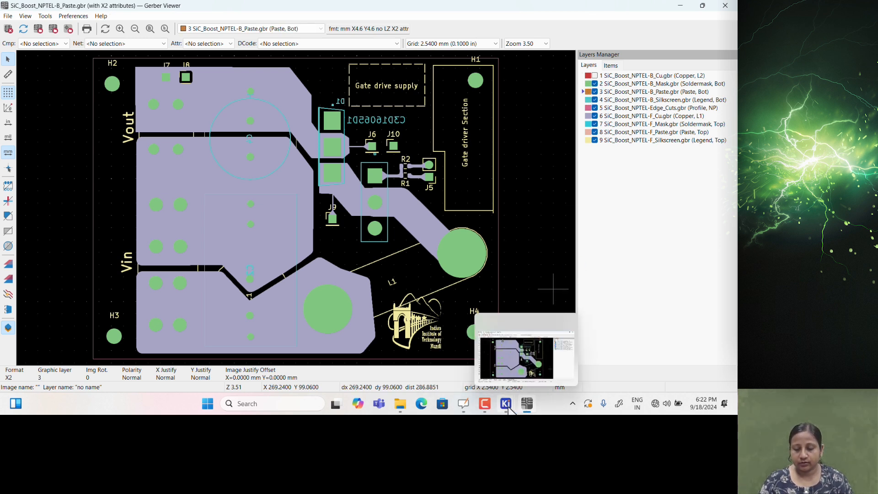
mouse_move(506, 404)
click(511, 375)
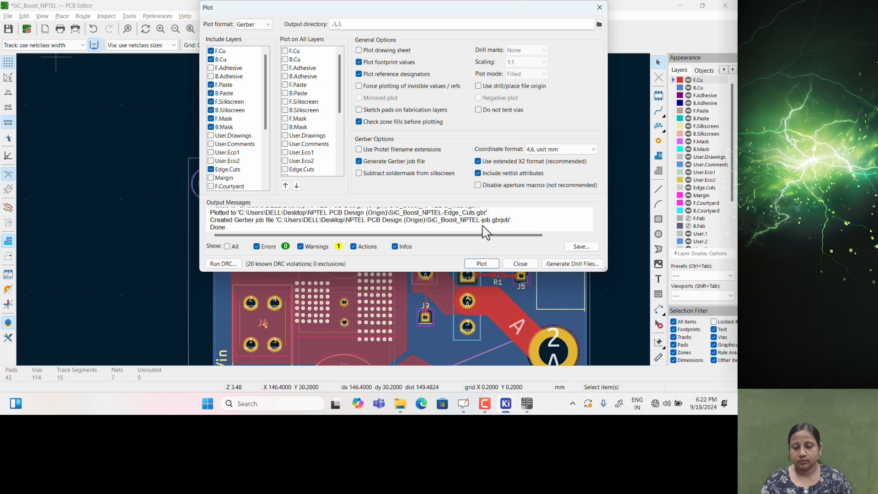
Re-plot the Gerbers with Use drill/place file origin ticked and close the Plot dialog
click(484, 87)
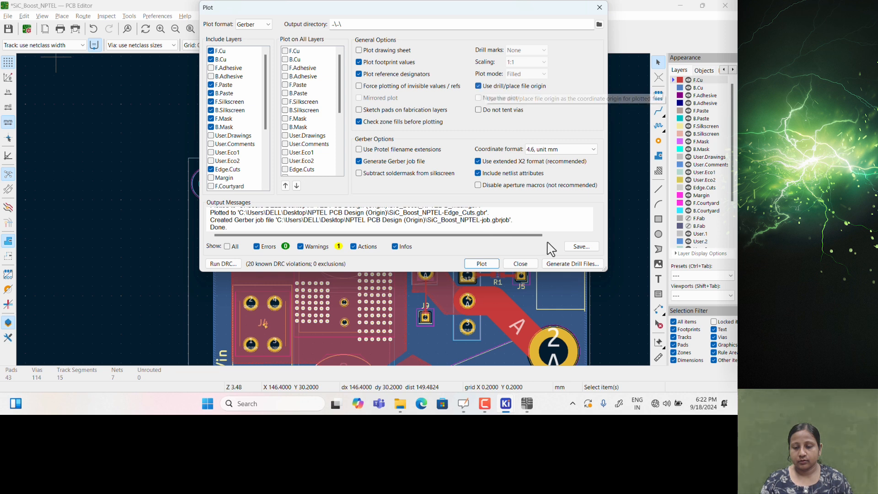
click(484, 264)
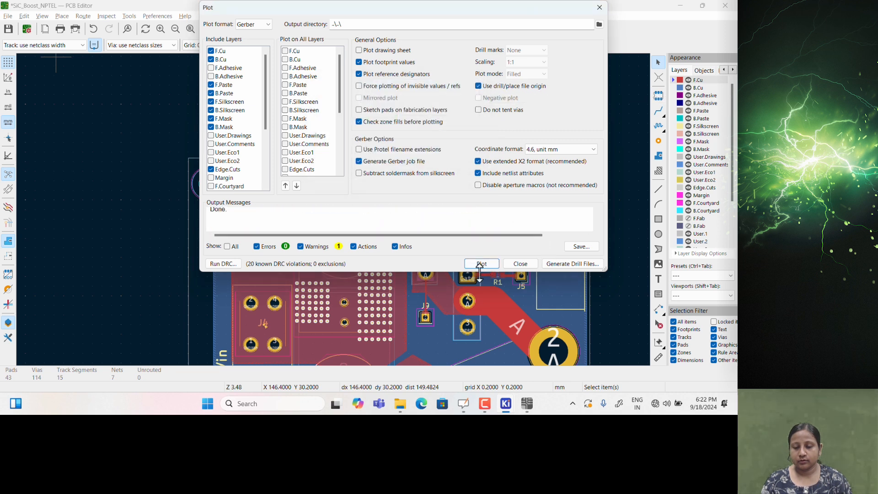
click(523, 265)
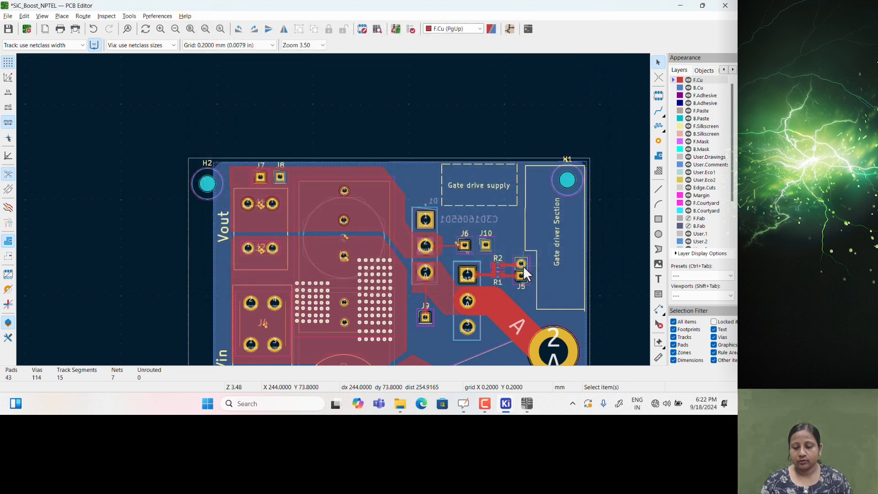
Close the outdated Gerber Viewer and show the folder holding the new Gerber files
click(526, 405)
click(725, 5)
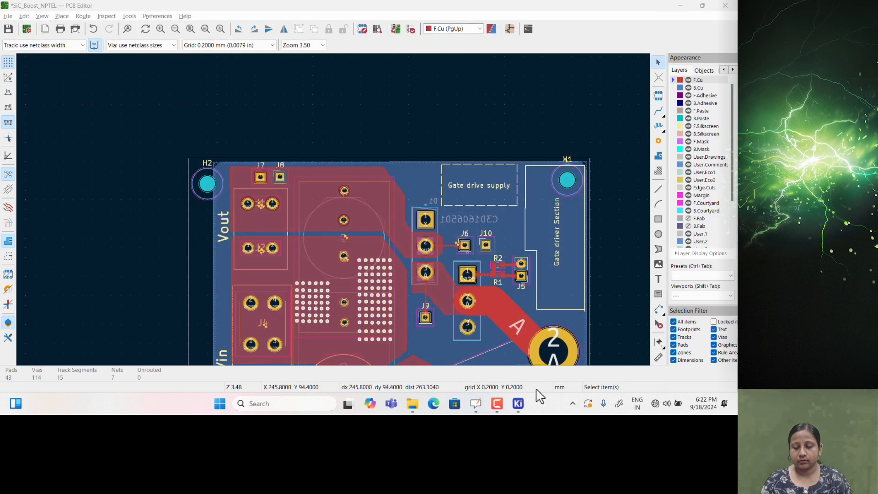
mouse_move(413, 405)
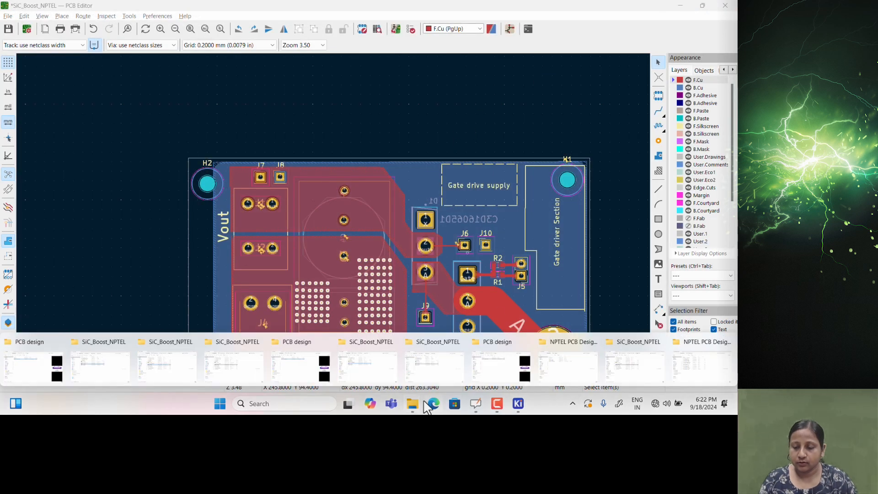
click(704, 369)
Relaunch Gerber Viewer and browse Open Autodetected File(s) to the NPTEL PCB Design (Origin) folder
mouse_move(519, 403)
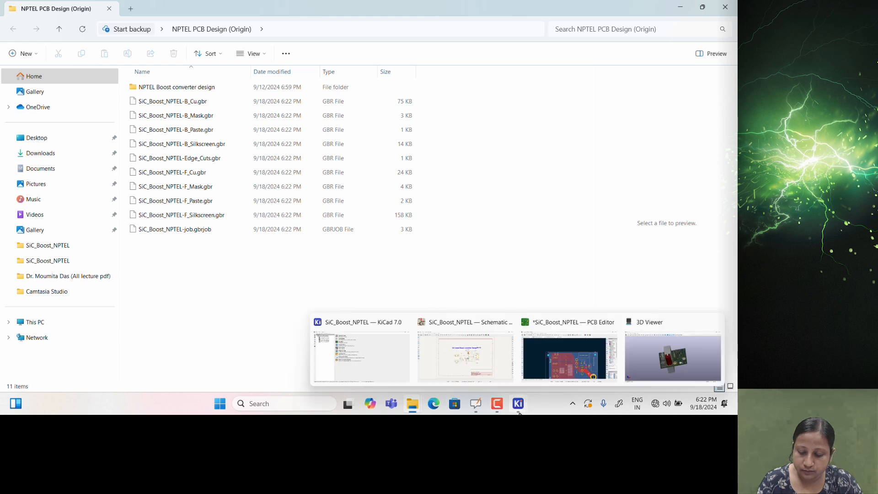
click(392, 366)
click(201, 135)
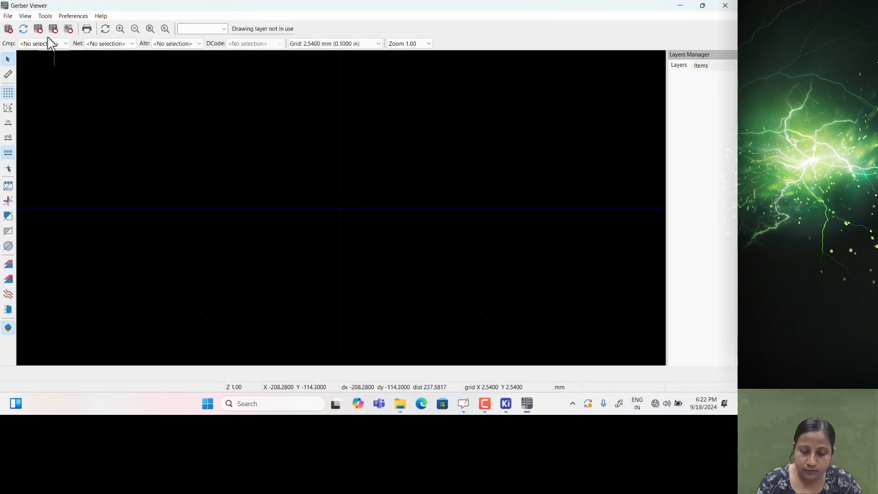
click(10, 19)
click(46, 26)
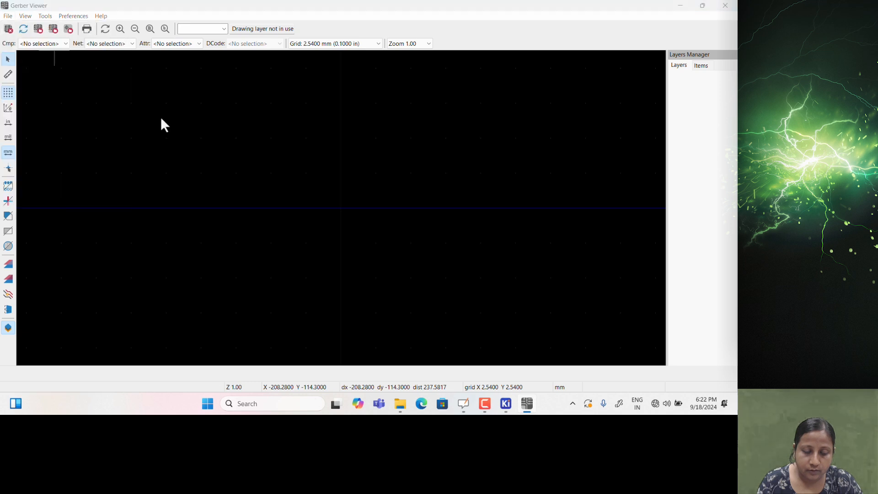
click(87, 48)
click(104, 48)
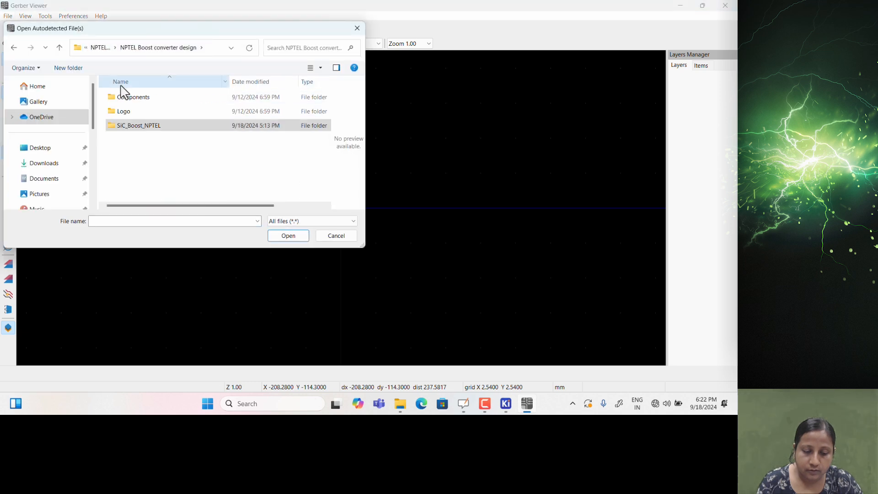
click(103, 48)
Select all nine layer Gerbers, B_Cu through F_Silkscreen, plus the job file, and load them
click(137, 112)
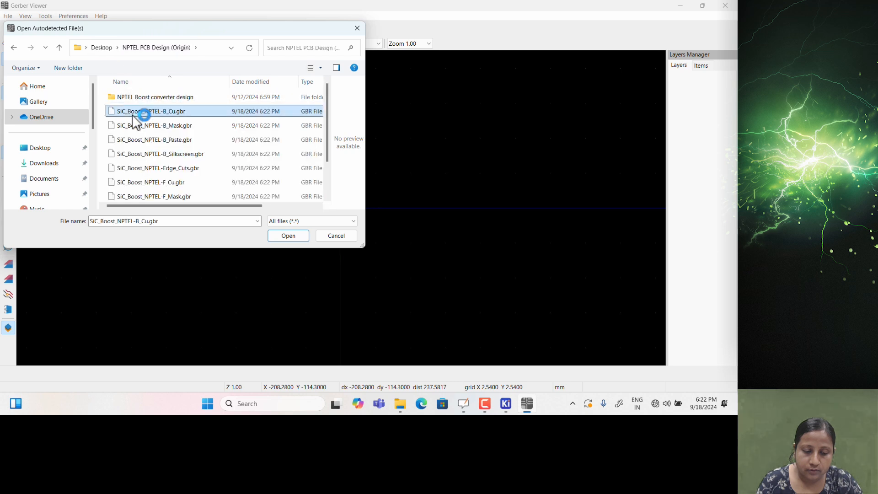
shift+click(151, 125)
shift+click(151, 153)
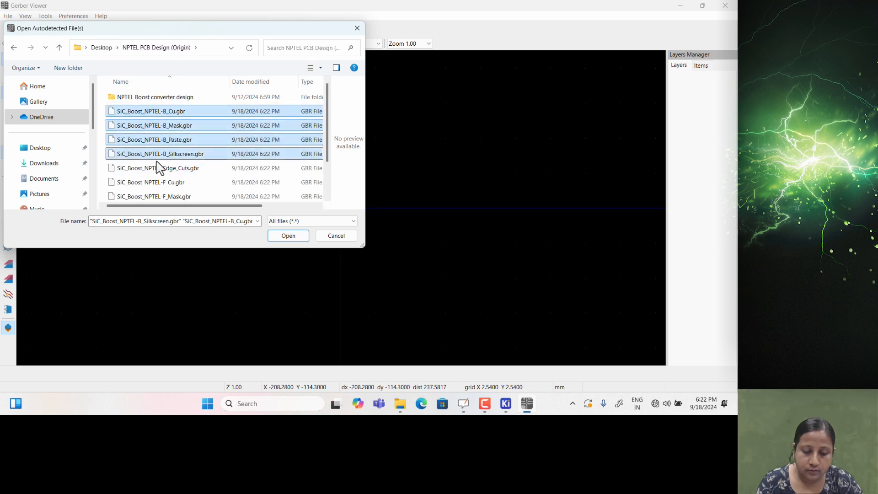
scroll(158, 154, down, 1)
shift+click(158, 138)
shift+click(154, 153)
shift+click(154, 166)
shift+click(153, 181)
scroll(151, 182, down, 1)
shift+click(152, 183)
shift+click(145, 197)
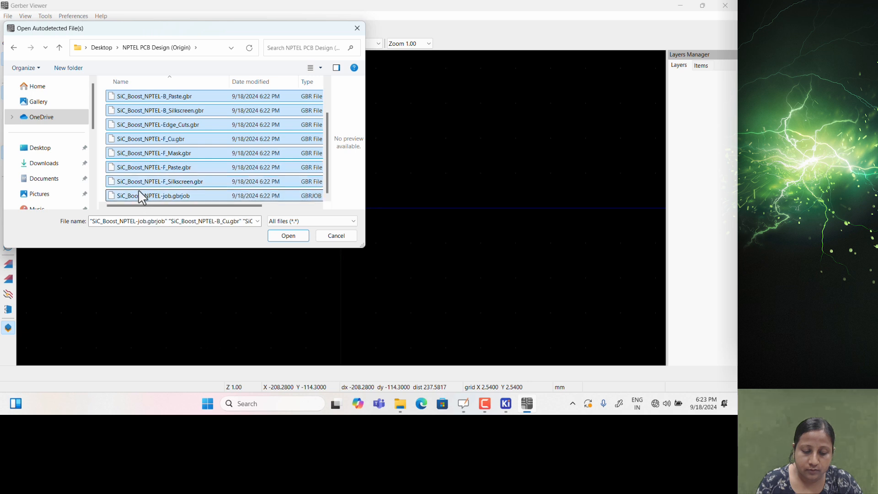
click(280, 237)
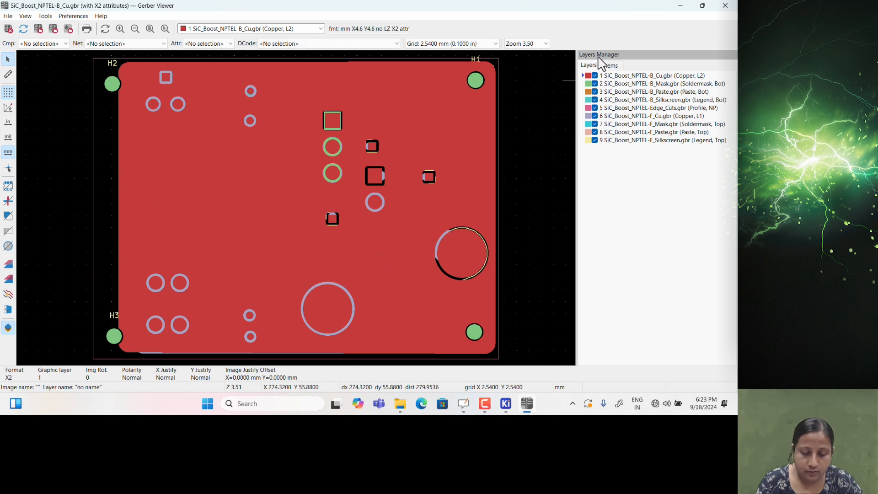
Hide B_Cu, toggle B_Mask off and on, then advance OpenBoard to the References slide
click(594, 76)
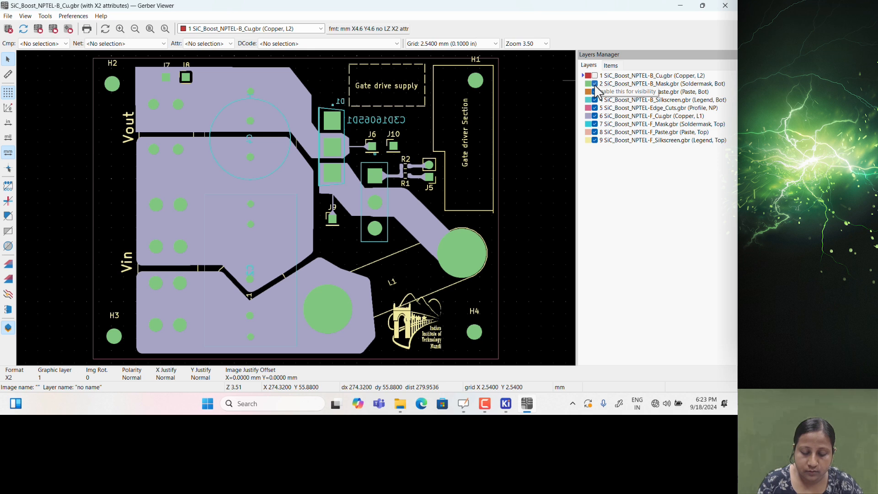
click(595, 85)
click(595, 85)
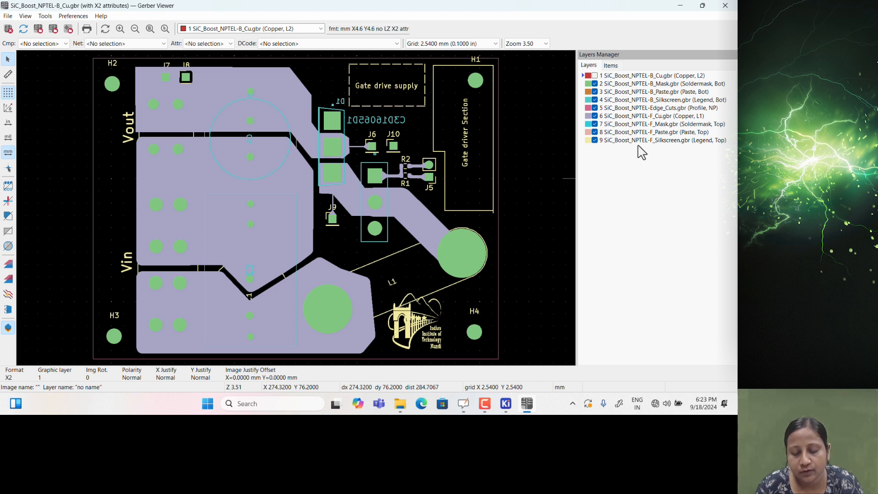
click(463, 404)
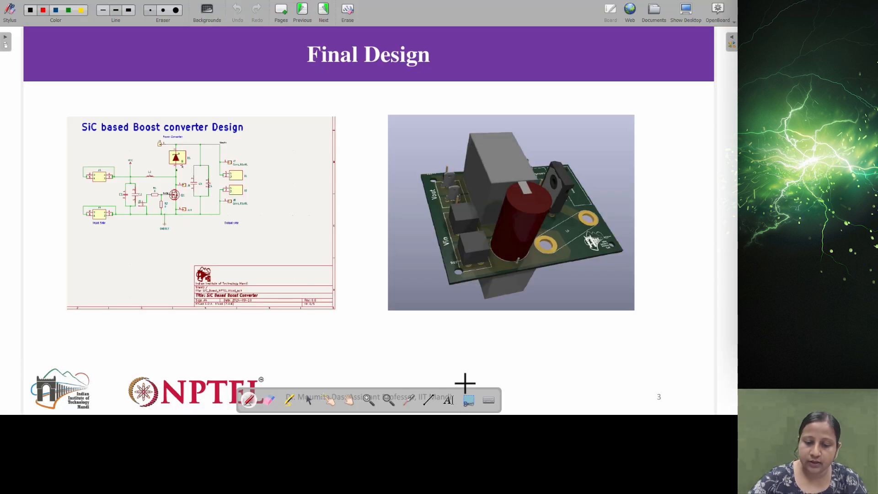
click(325, 17)
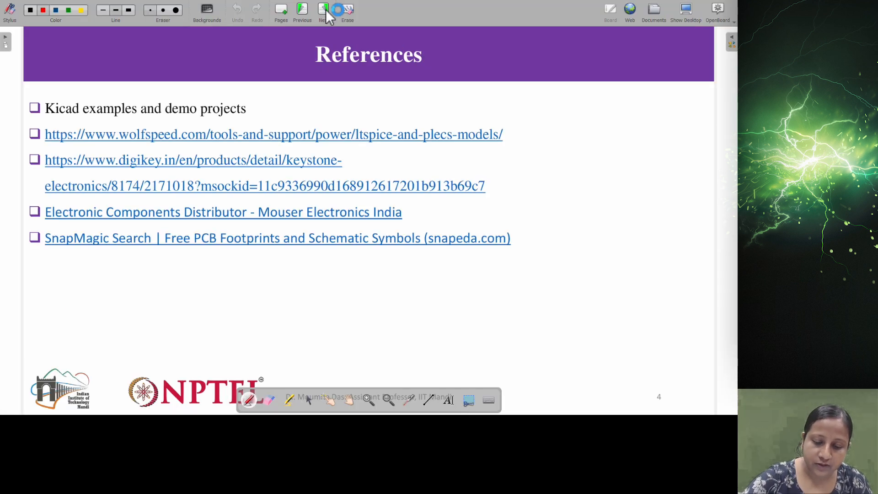